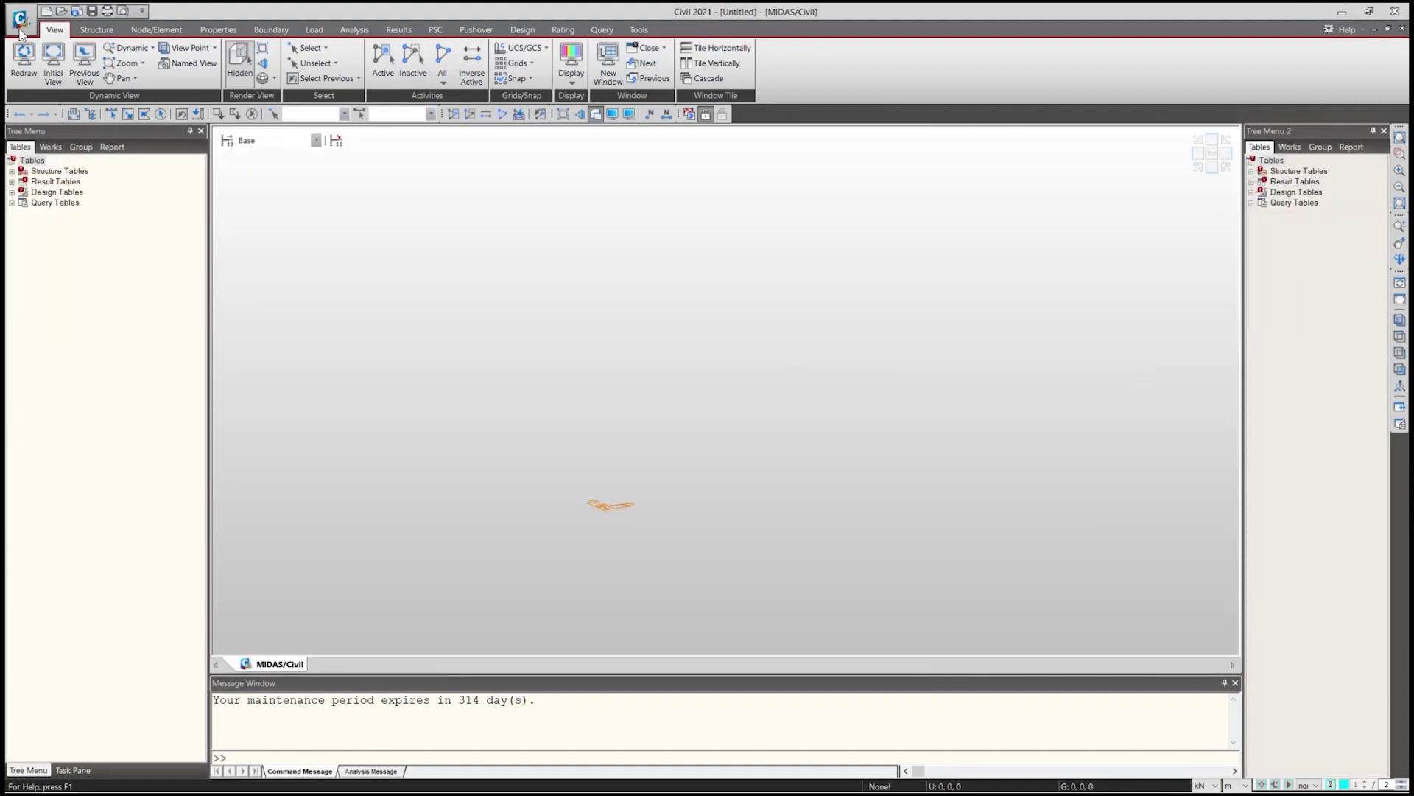
Start saving the project under a new name and create a folder called FCM Bridge on the Desktop for it.
left_click(20, 22)
left_click(34, 126)
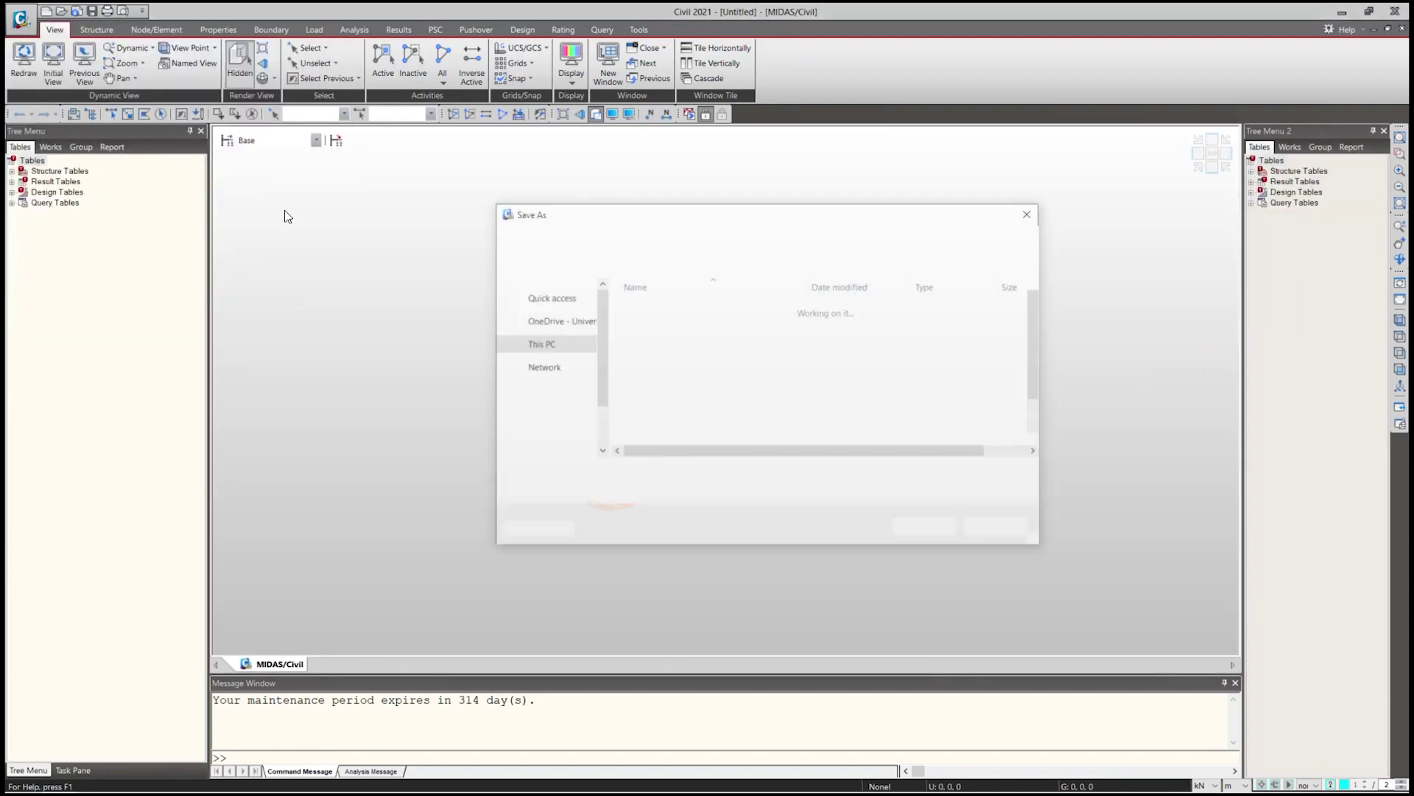
left_click(551, 319)
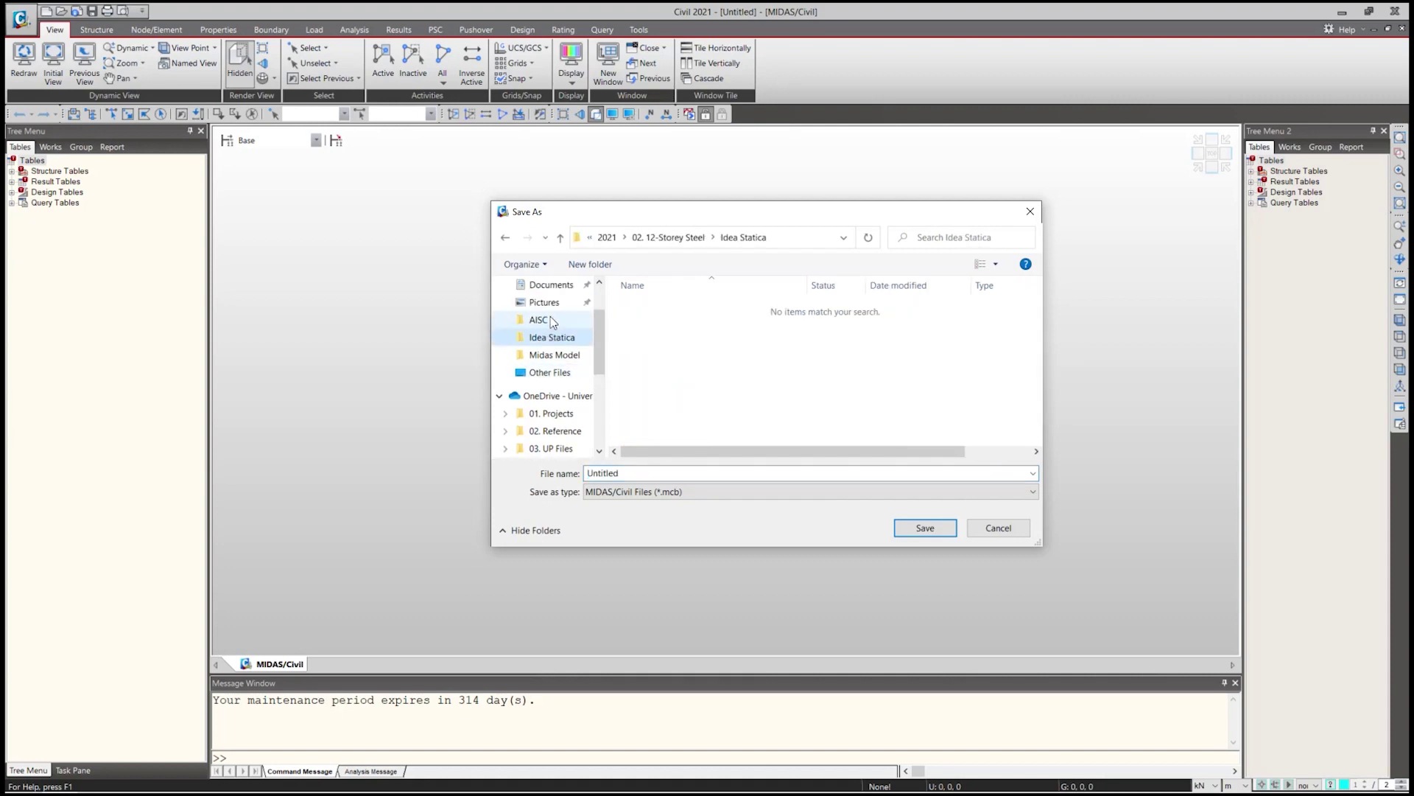
left_click(549, 303)
scroll(552, 303, "up", 1)
left_click(551, 302)
left_click(546, 285)
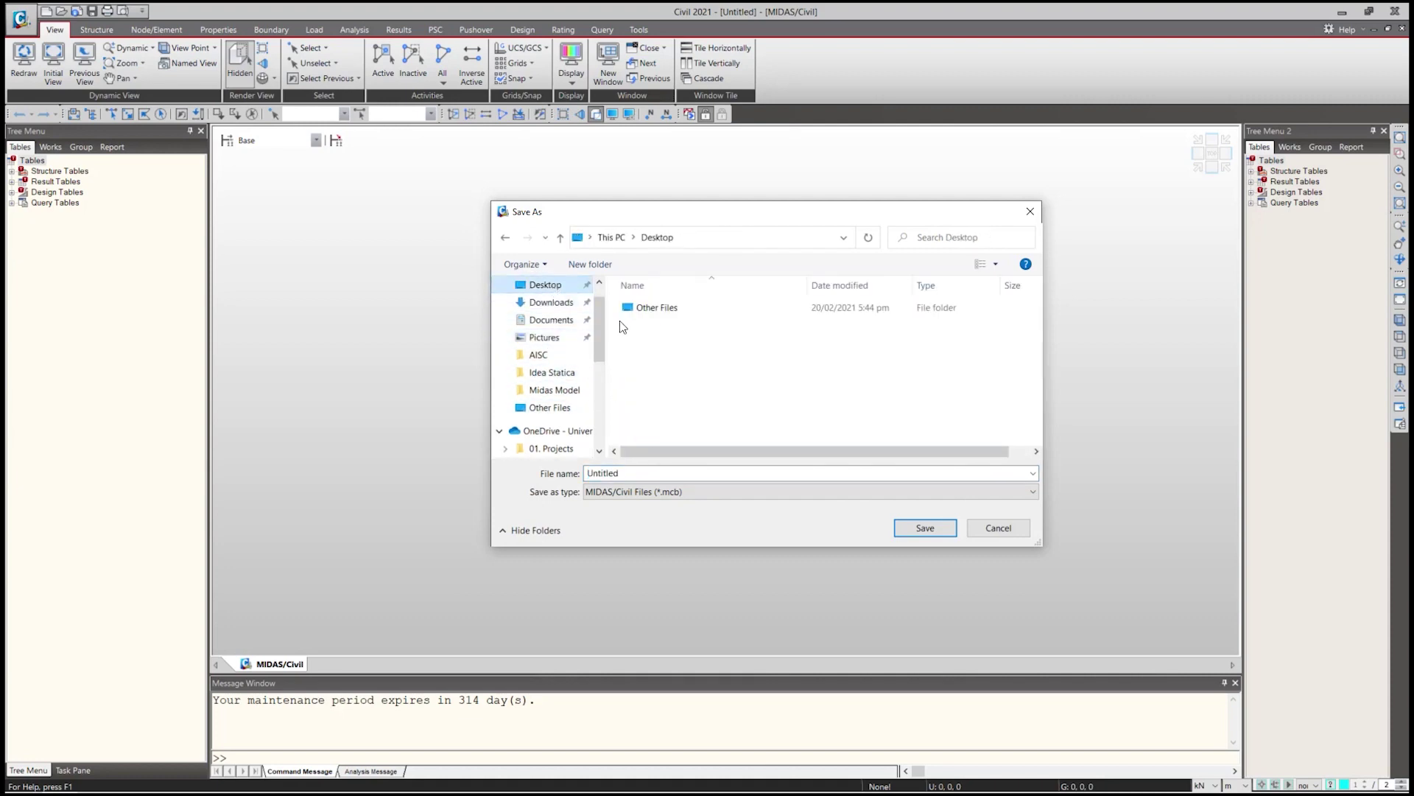
left_click(590, 263)
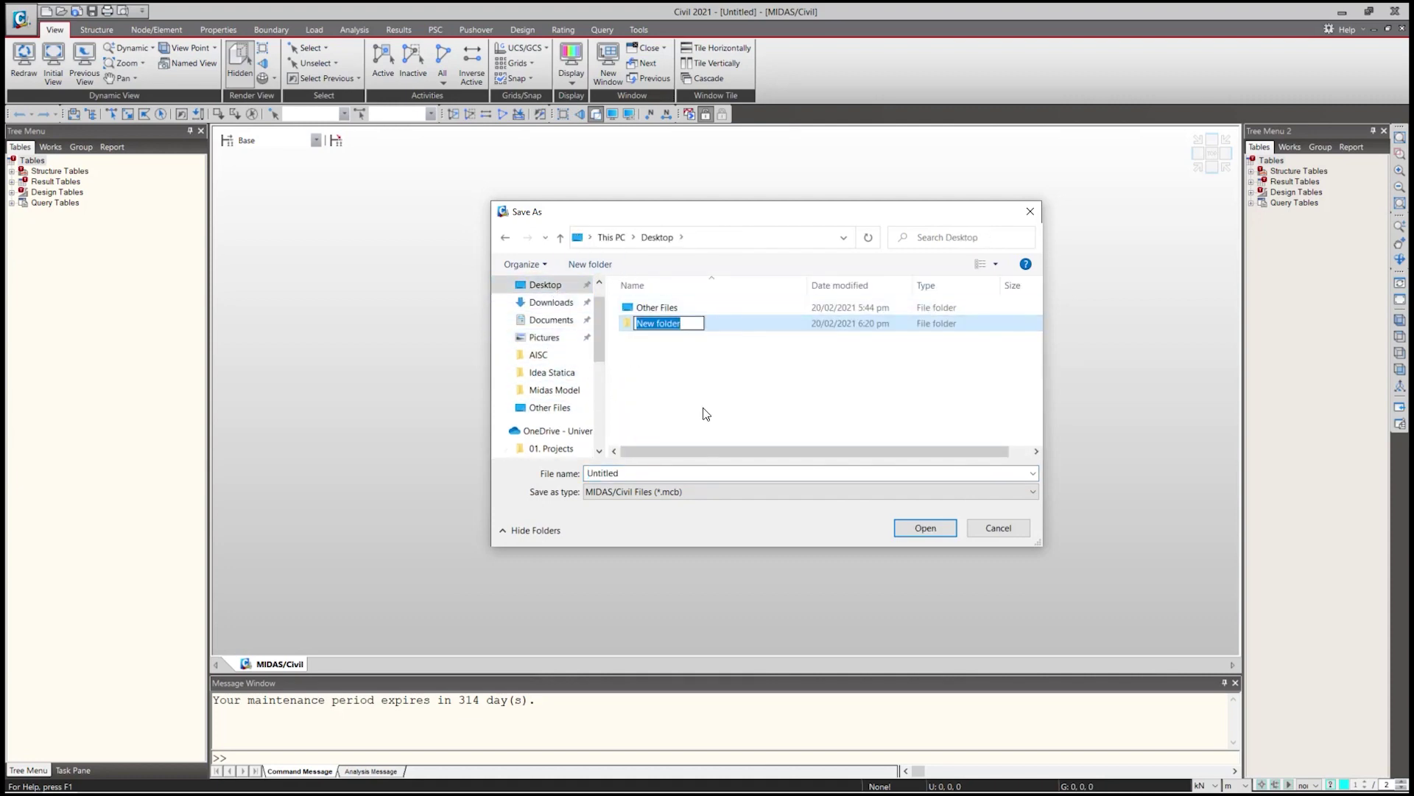
type("FCM Bridge")
key("Return")
key("Return")
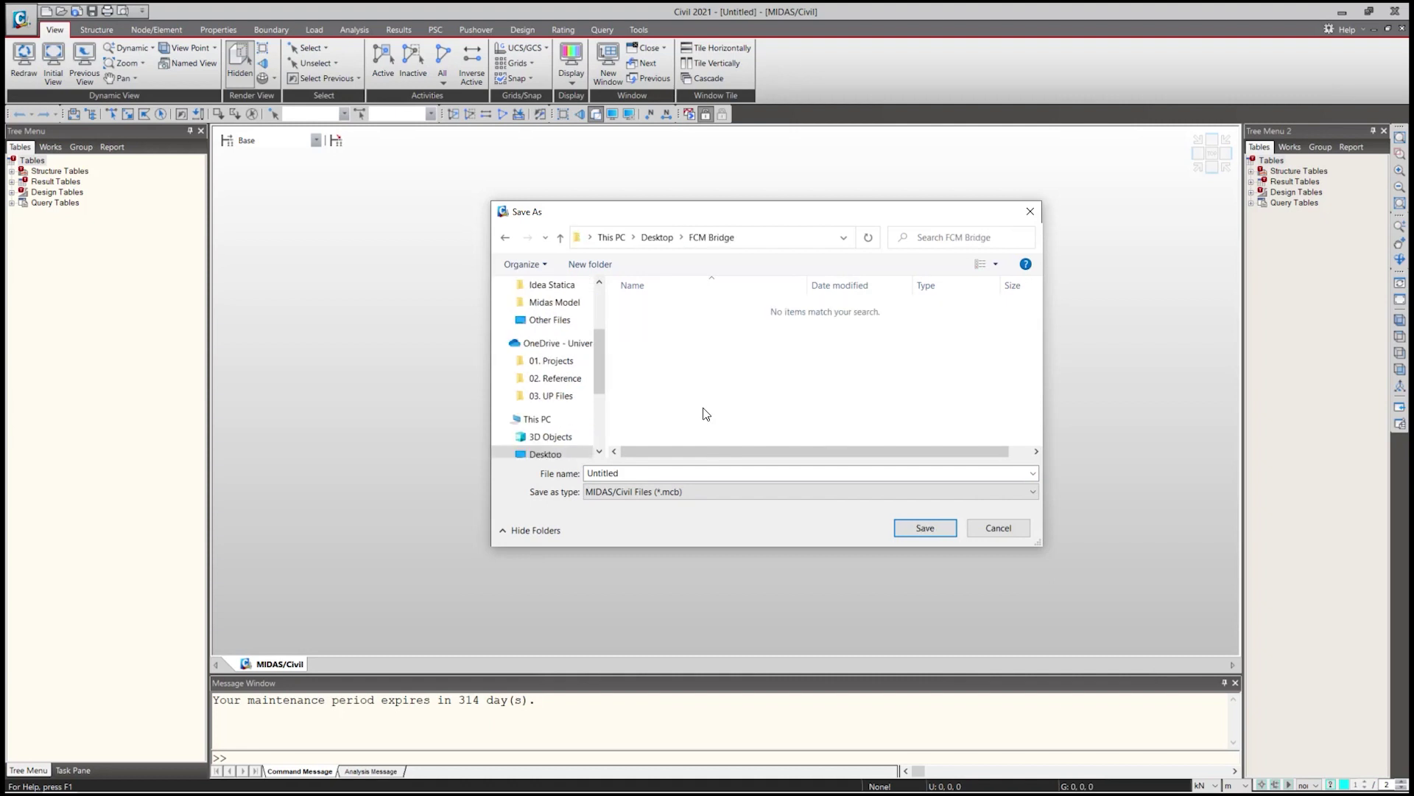
Save the project file as FCM in the FCM Bridge folder.
double_click(608, 473)
type("FCM")
left_click(925, 527)
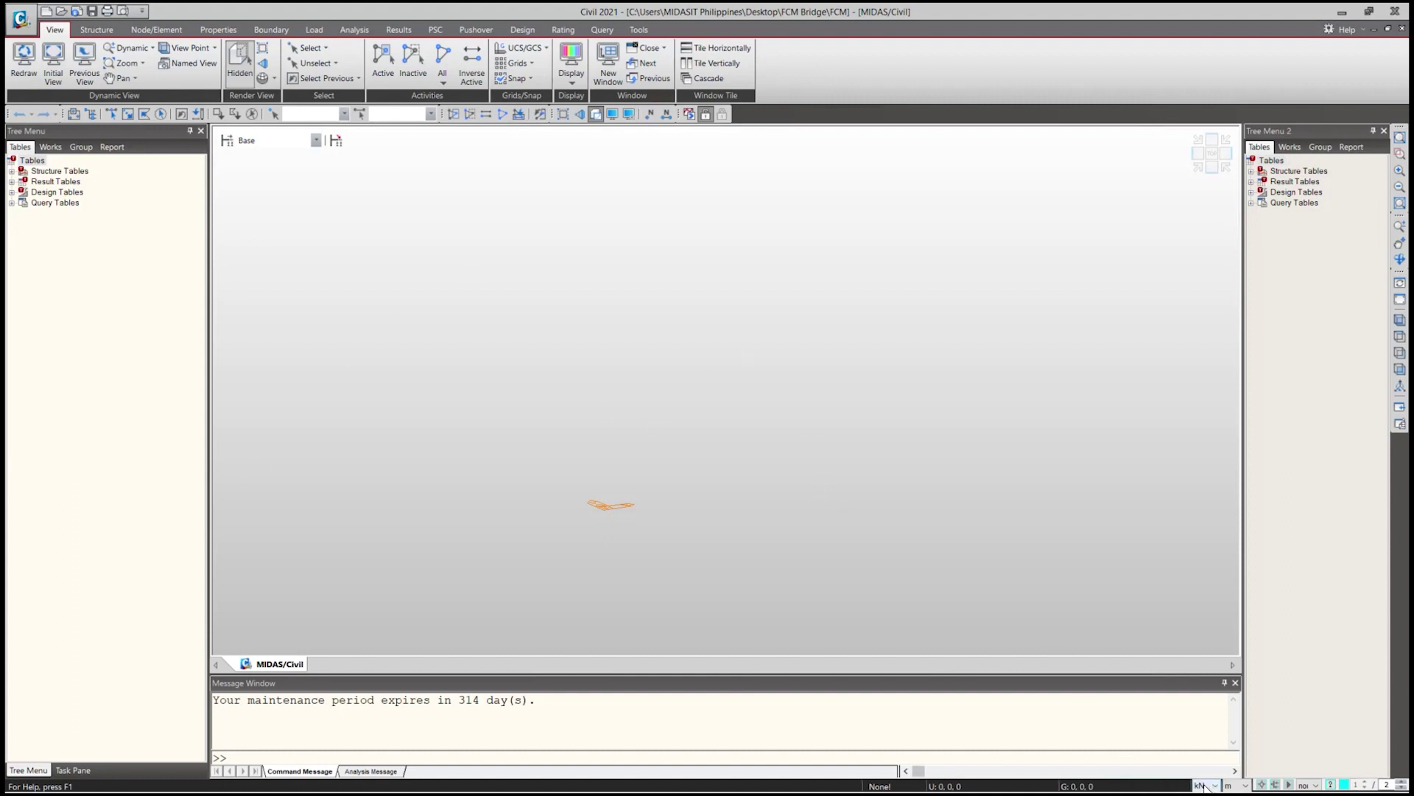
Start a new material definition and set its type of design to Concrete.
mouse_move(1206, 793)
left_click(221, 30)
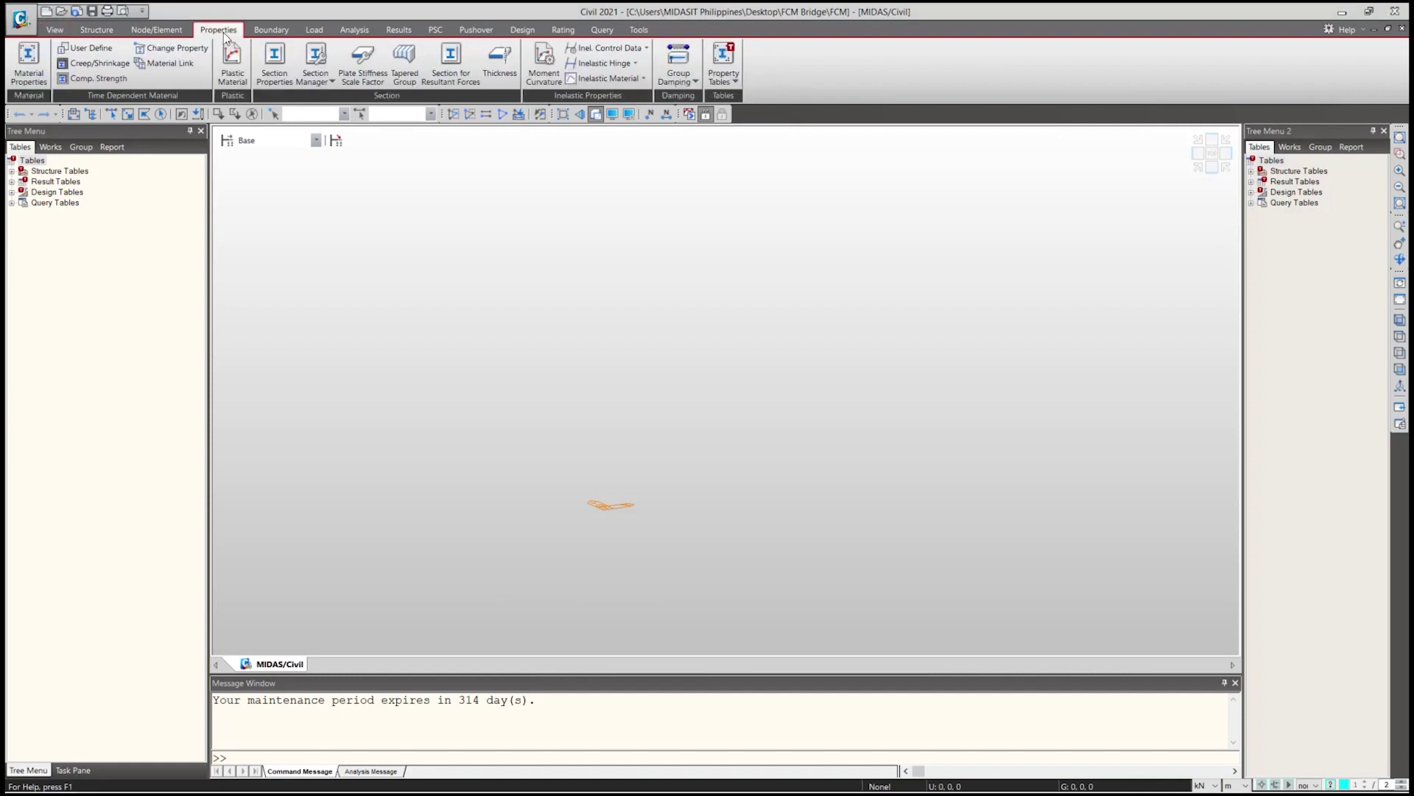
left_click(33, 87)
left_click_drag(181, 19, 205, 86)
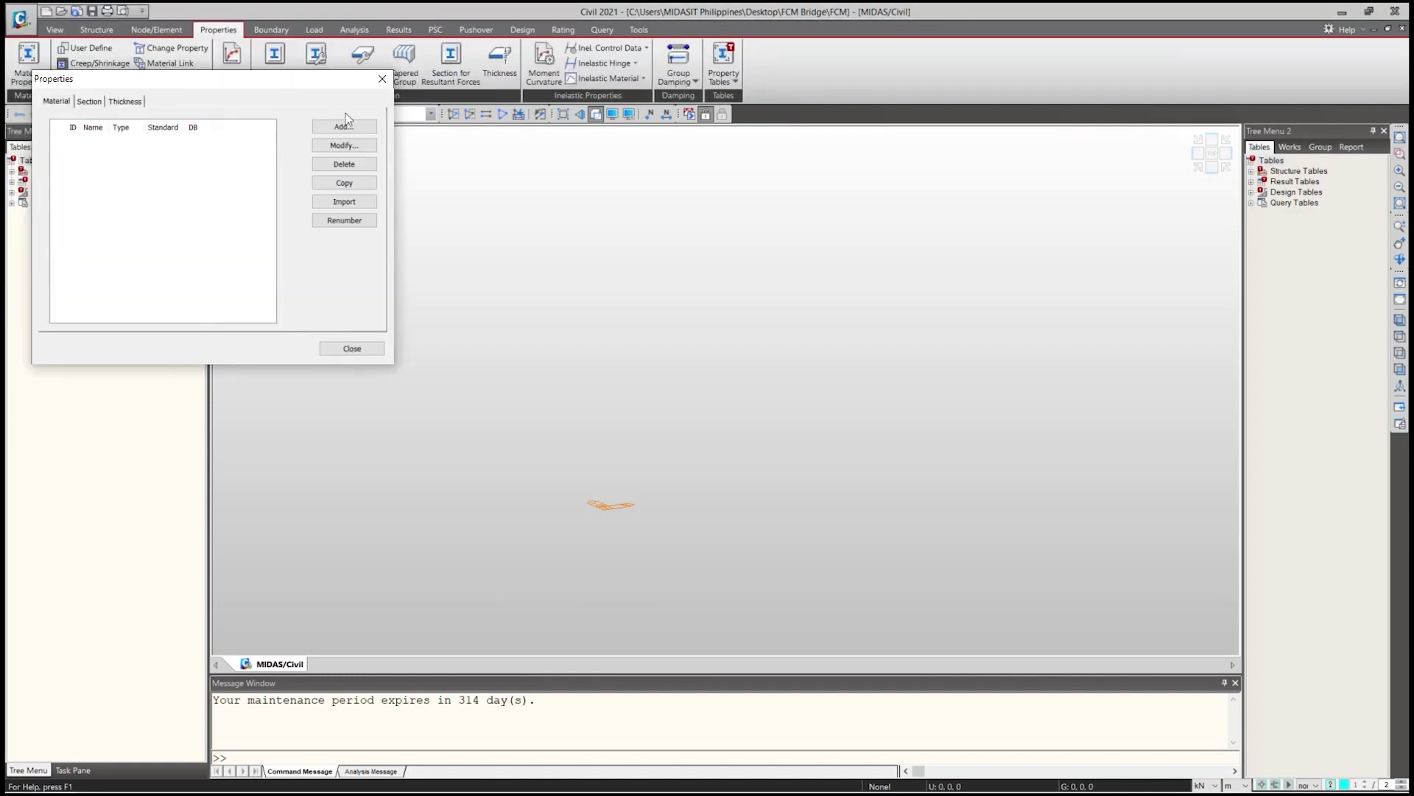
left_click(347, 128)
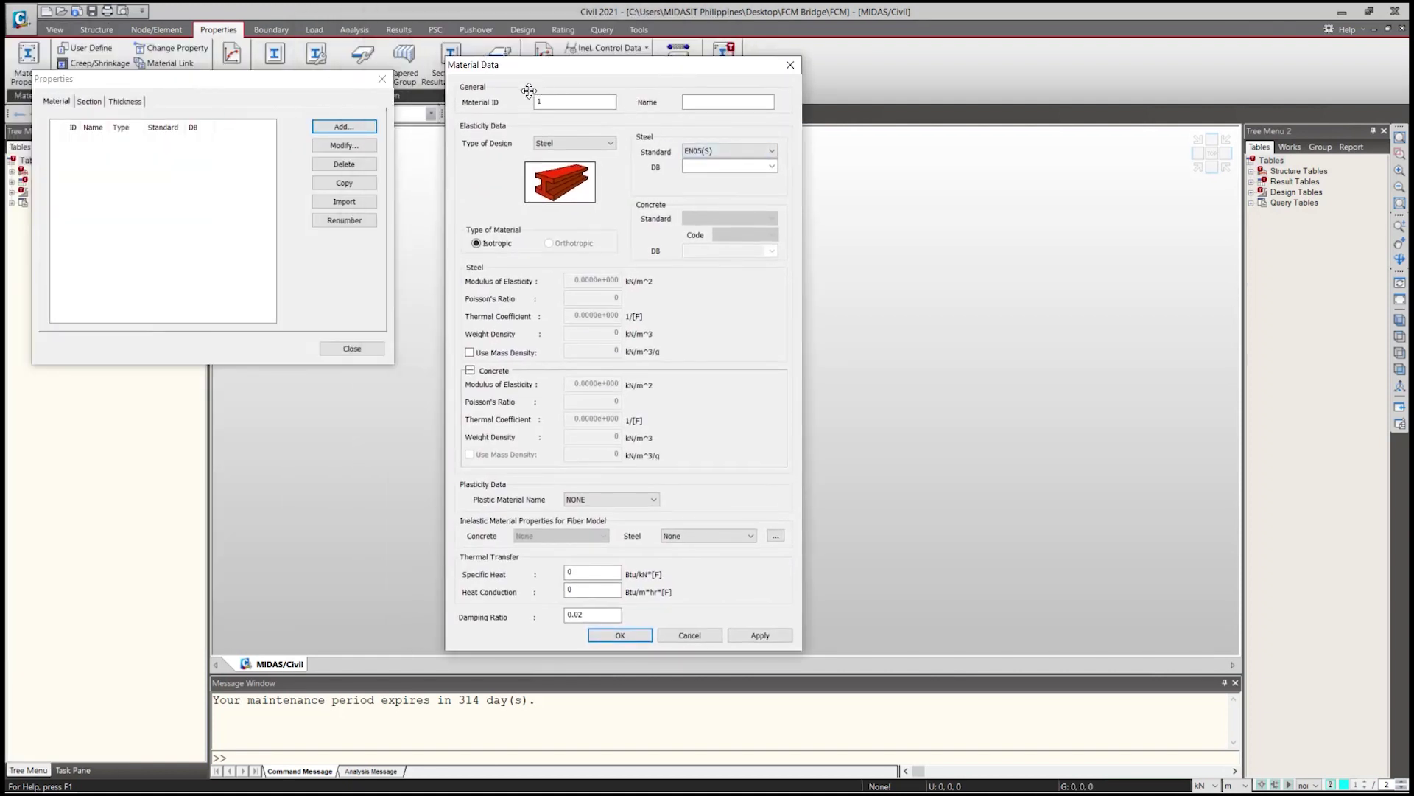
left_click_drag(566, 71, 622, 67)
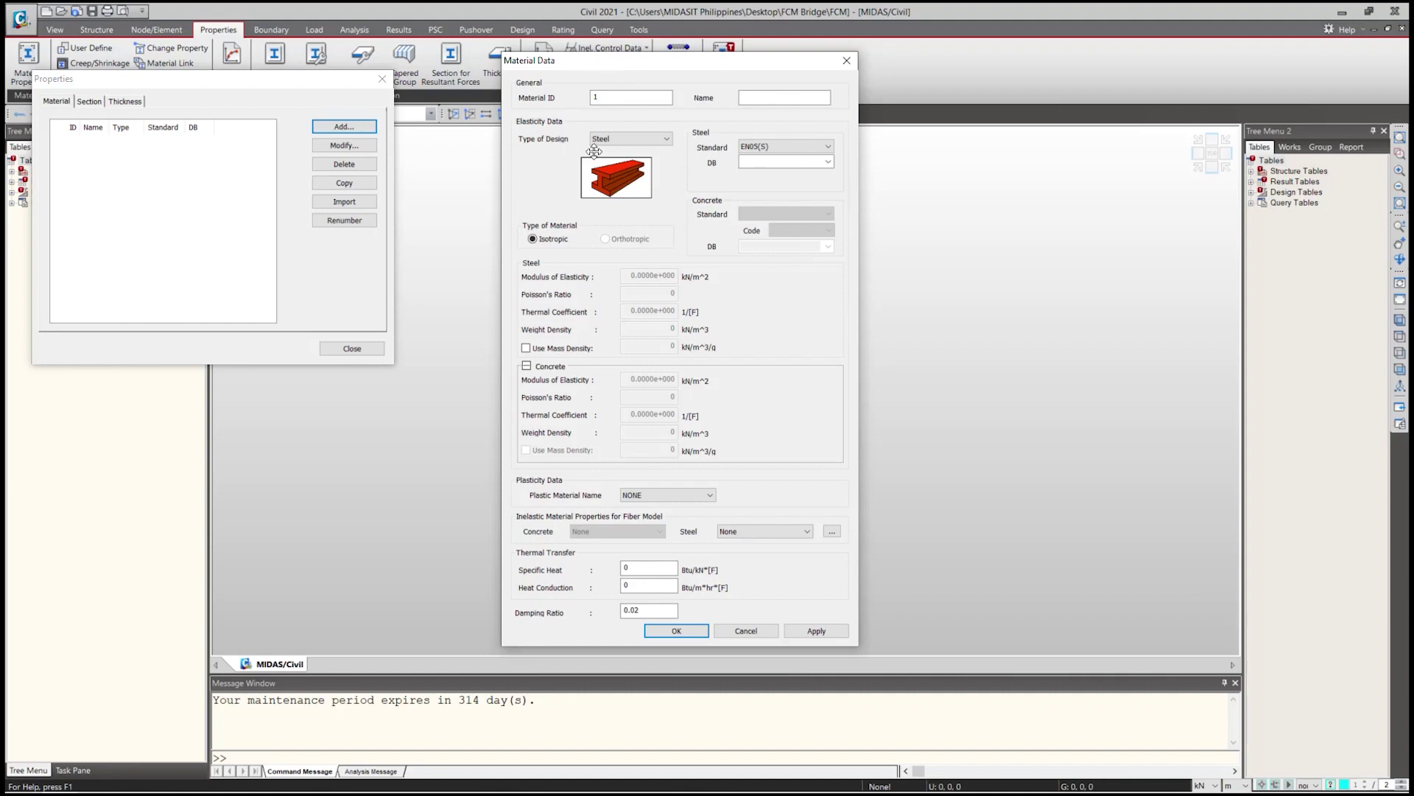
left_click(617, 142)
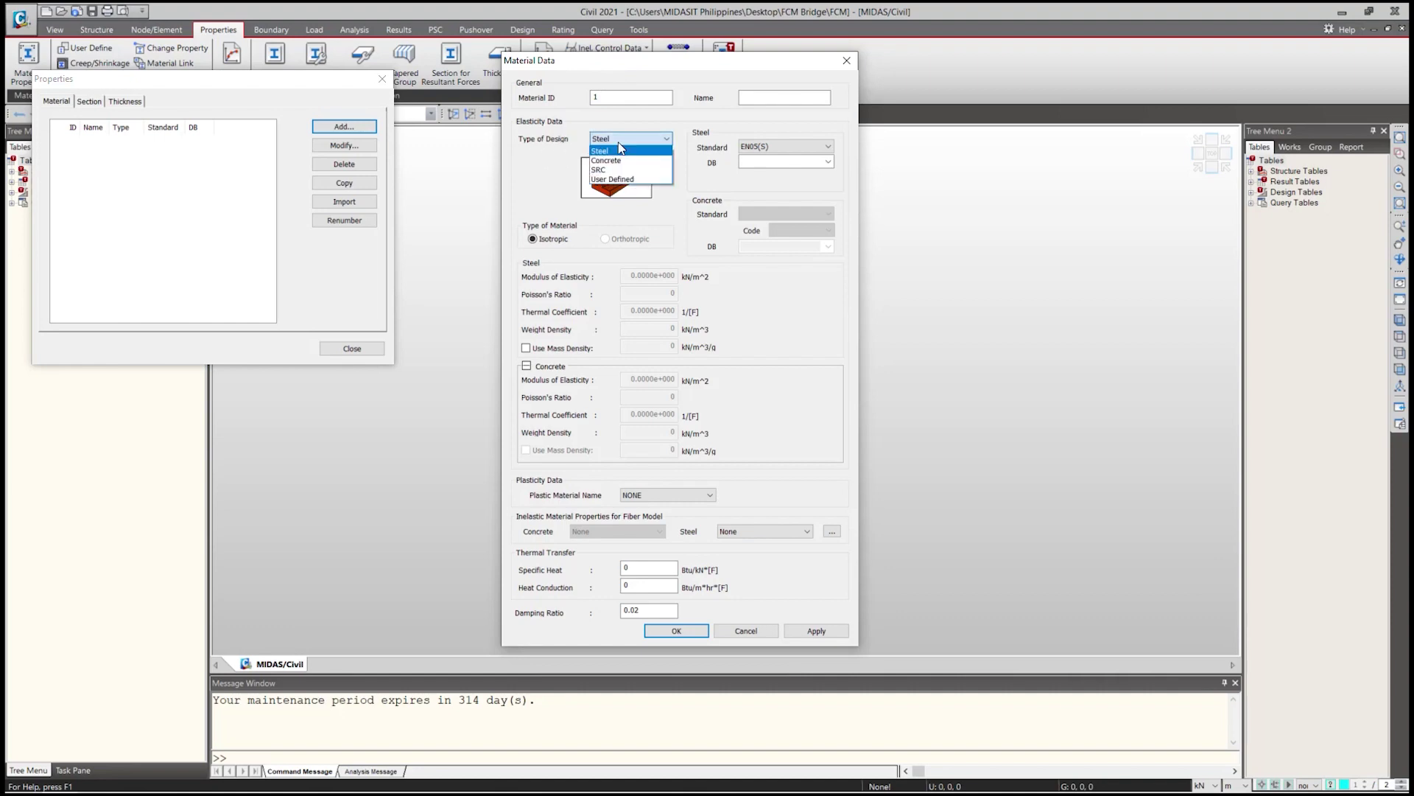
left_click(616, 160)
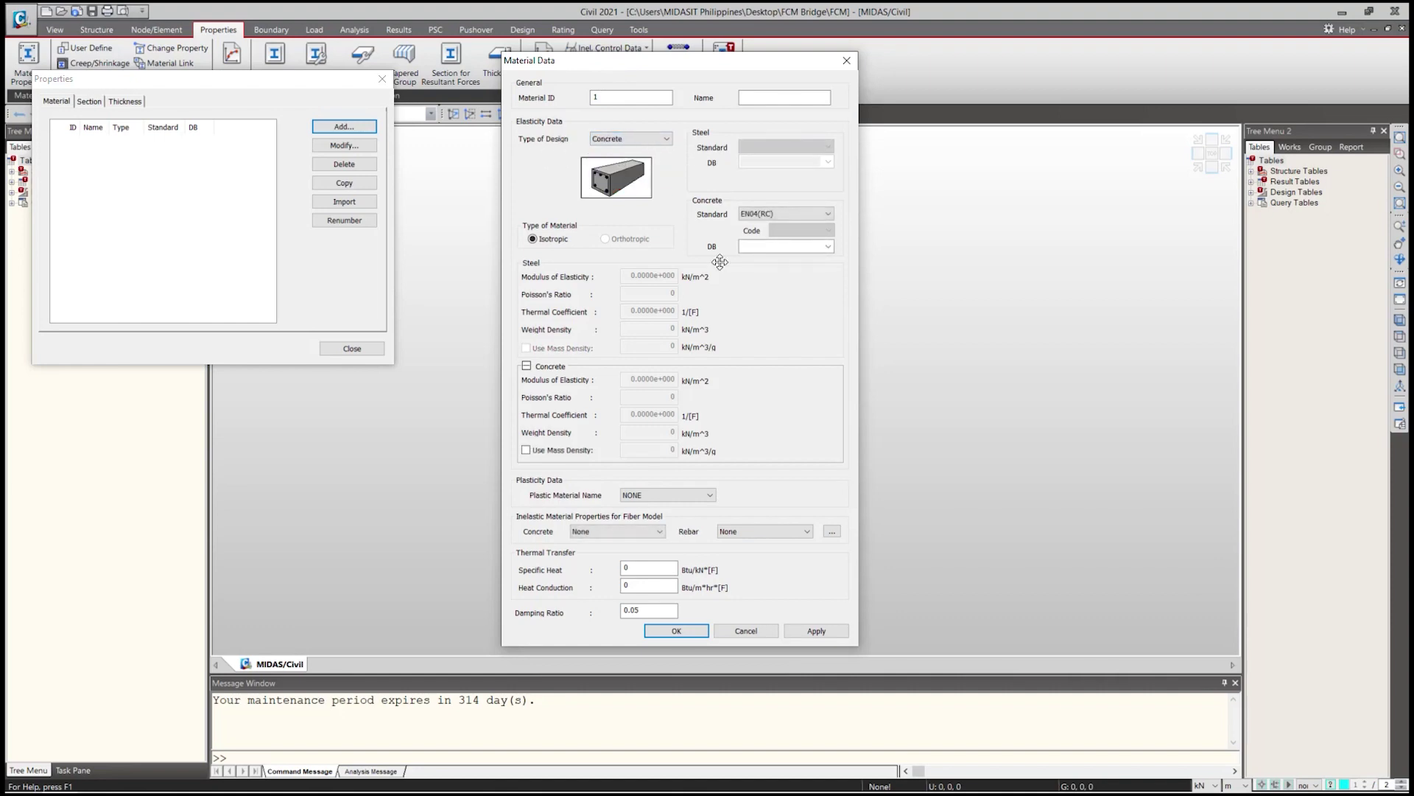
Assign the ASTM(RC) standard with Grade C4500 to the concrete material and add it to the model.
left_click(775, 218)
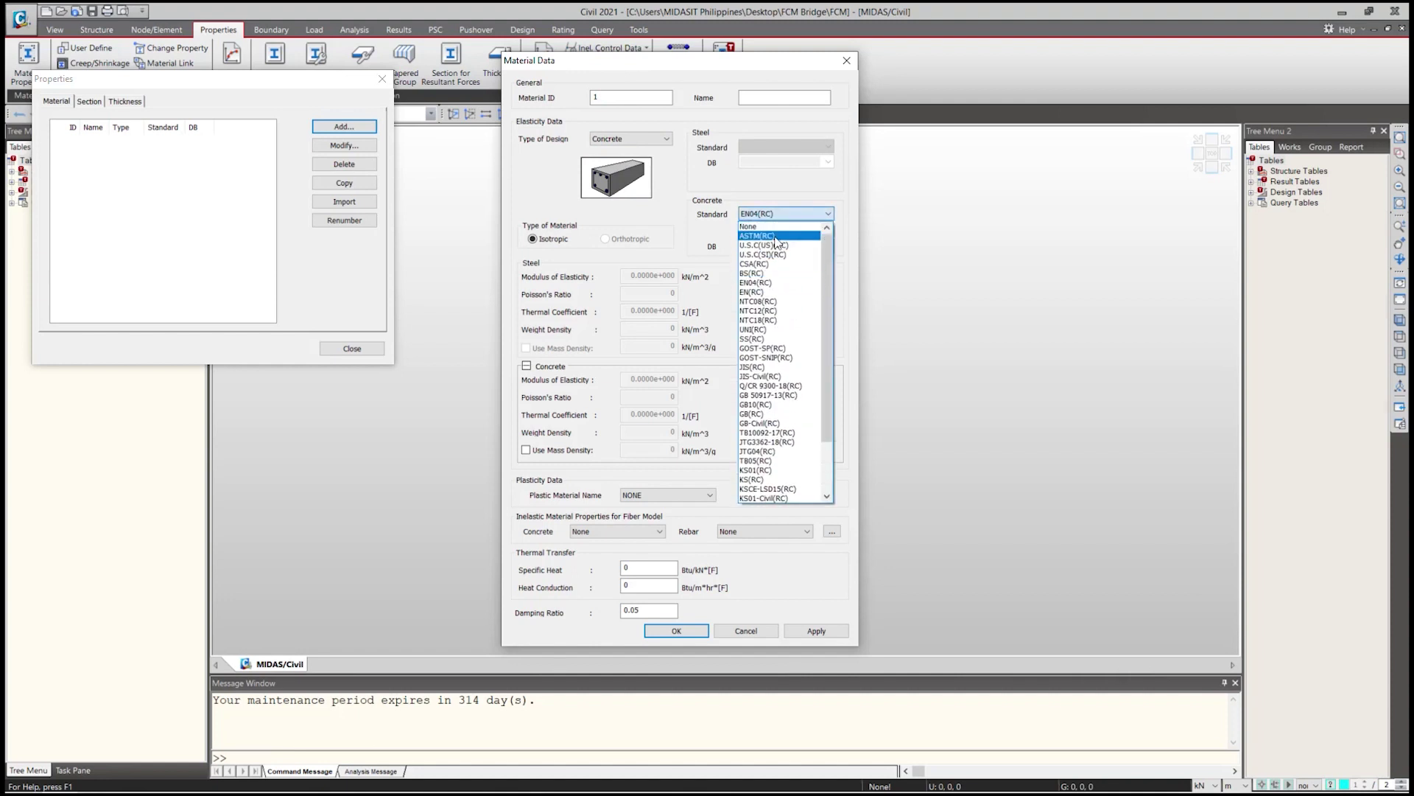
left_click(776, 237)
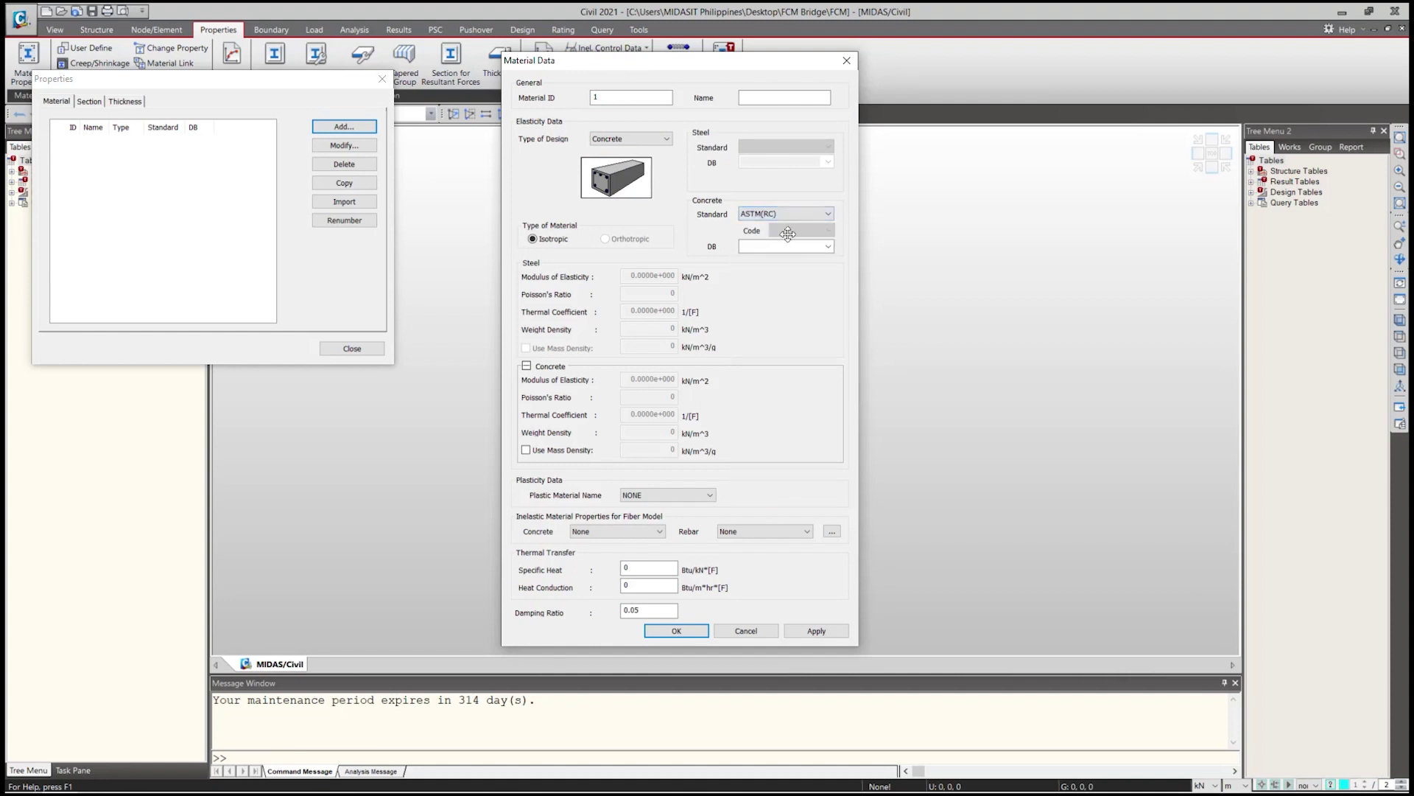
left_click(829, 247)
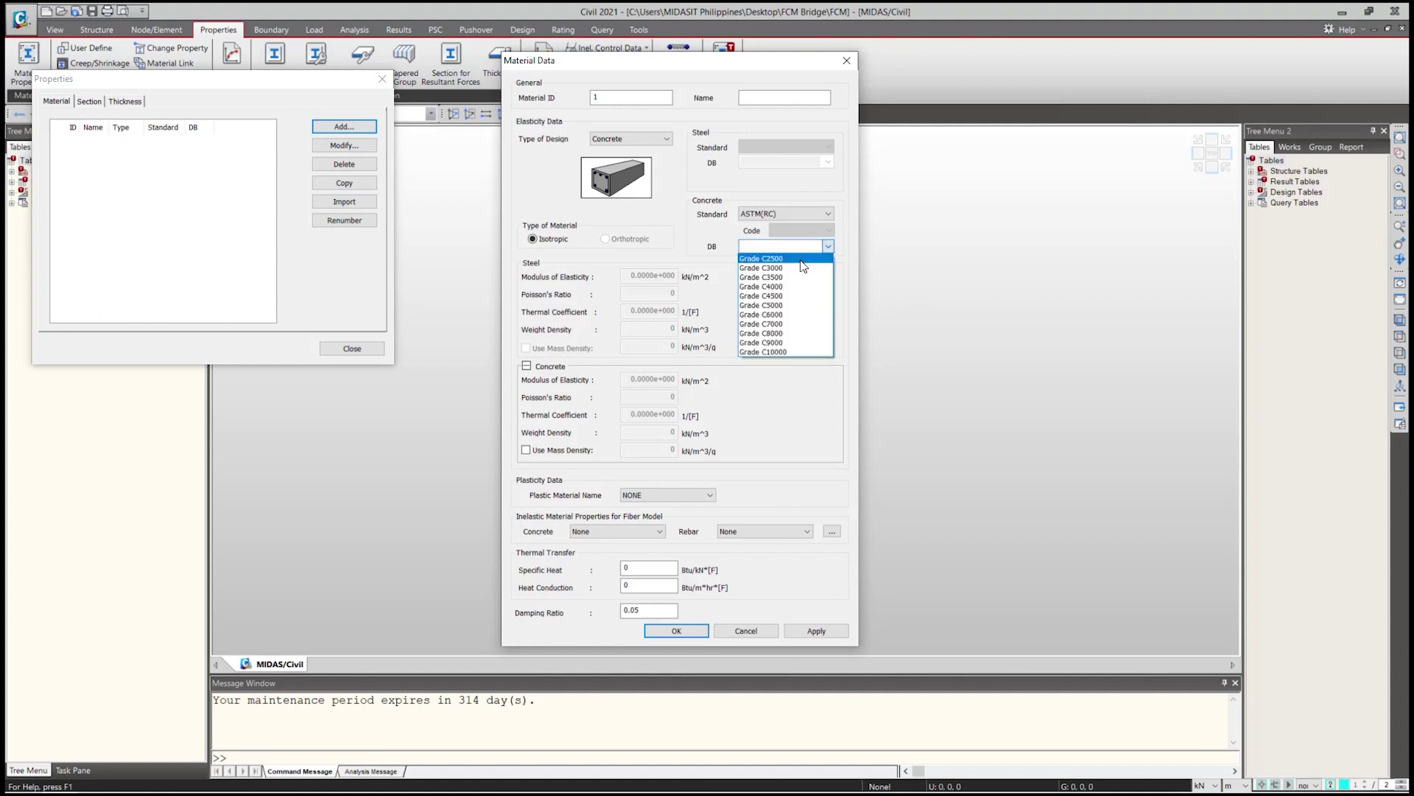
left_click(779, 295)
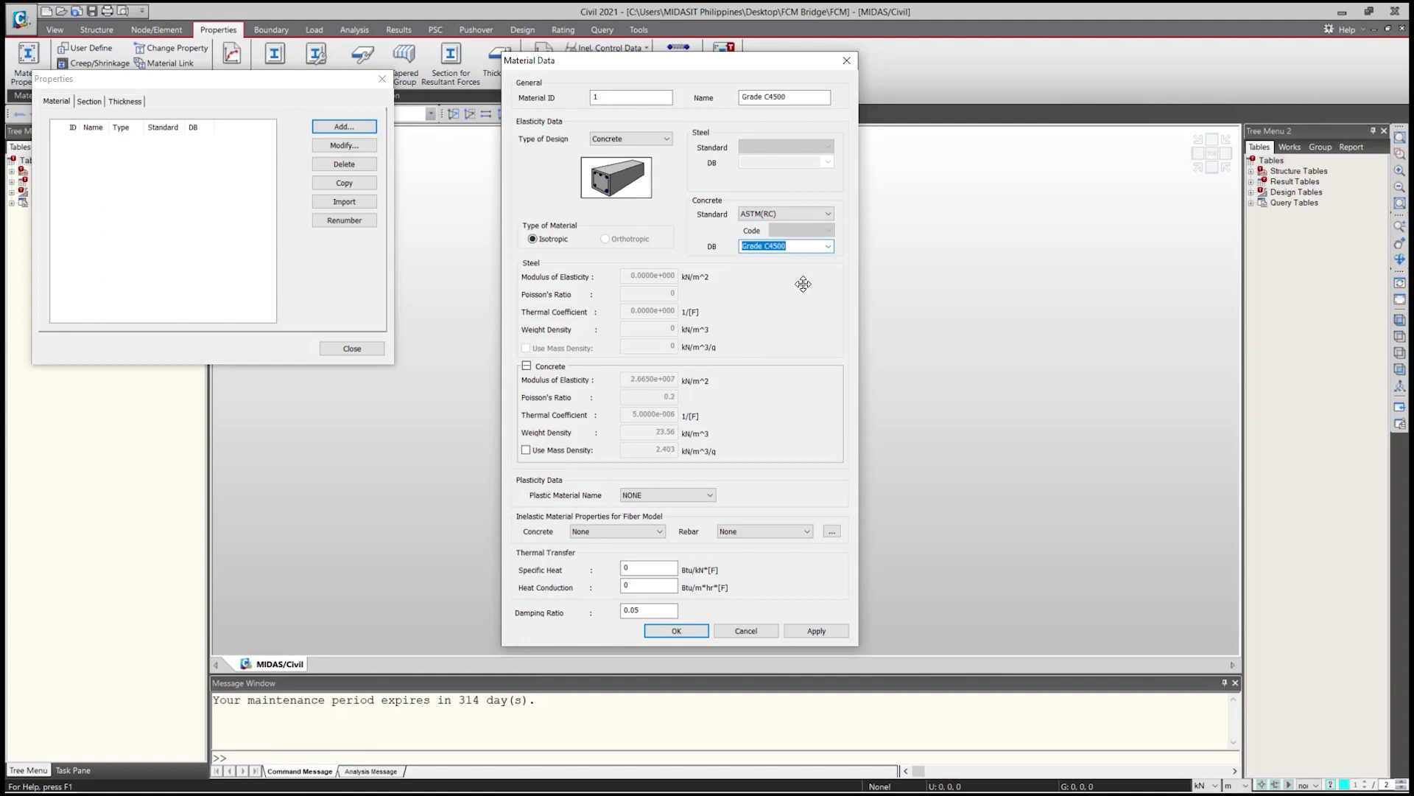
left_click(814, 632)
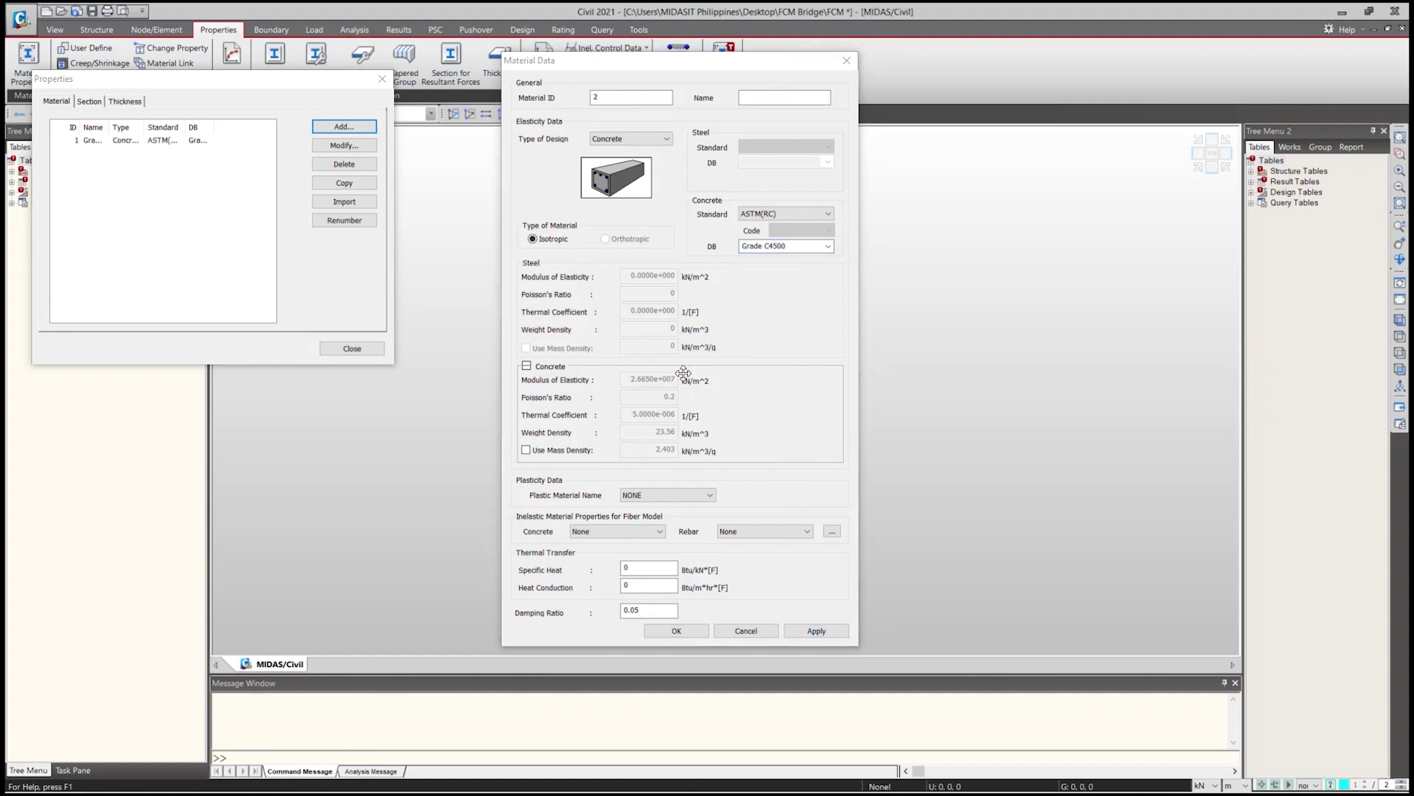
Add a second ASTM(RC) concrete material using Grade C3500.
left_click(781, 303)
left_click(828, 248)
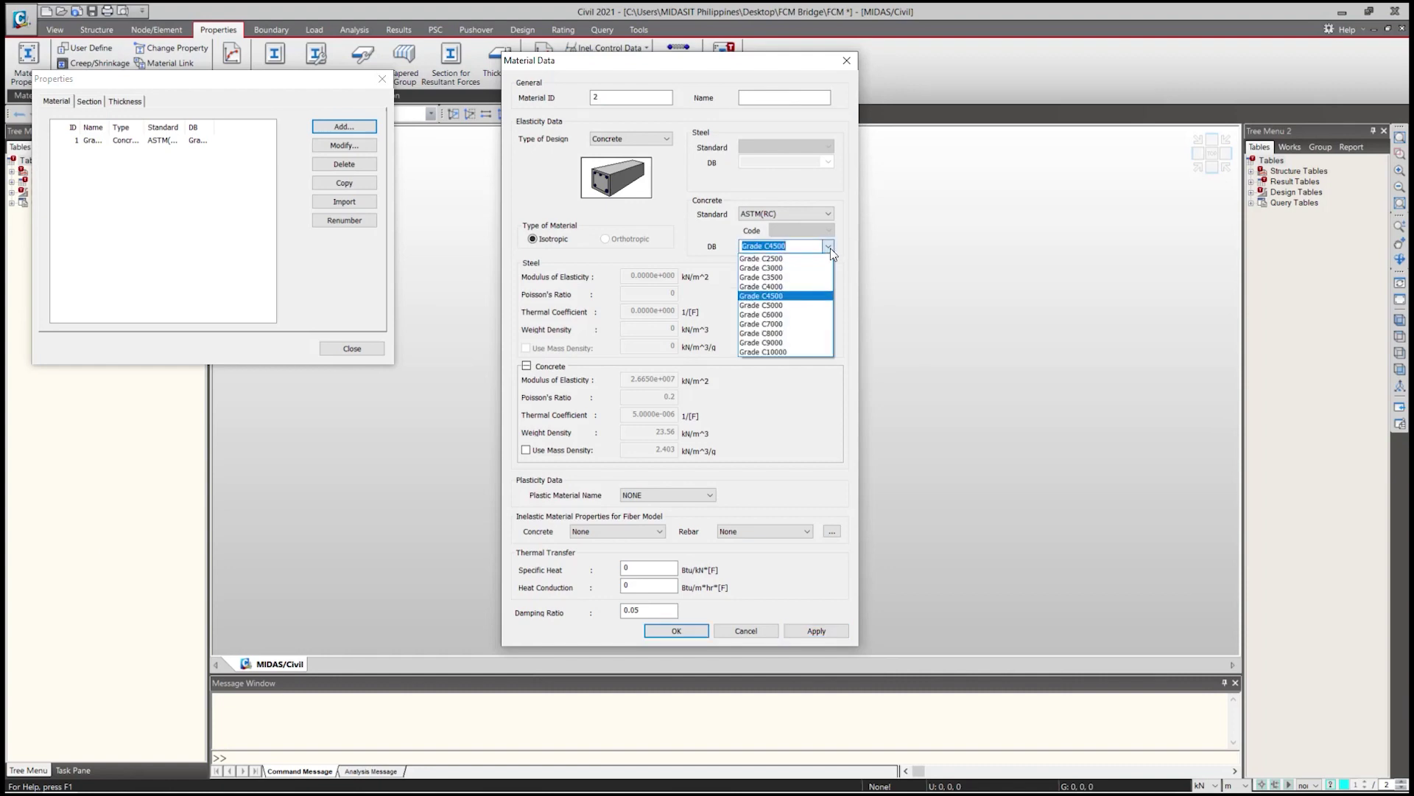
left_click(786, 277)
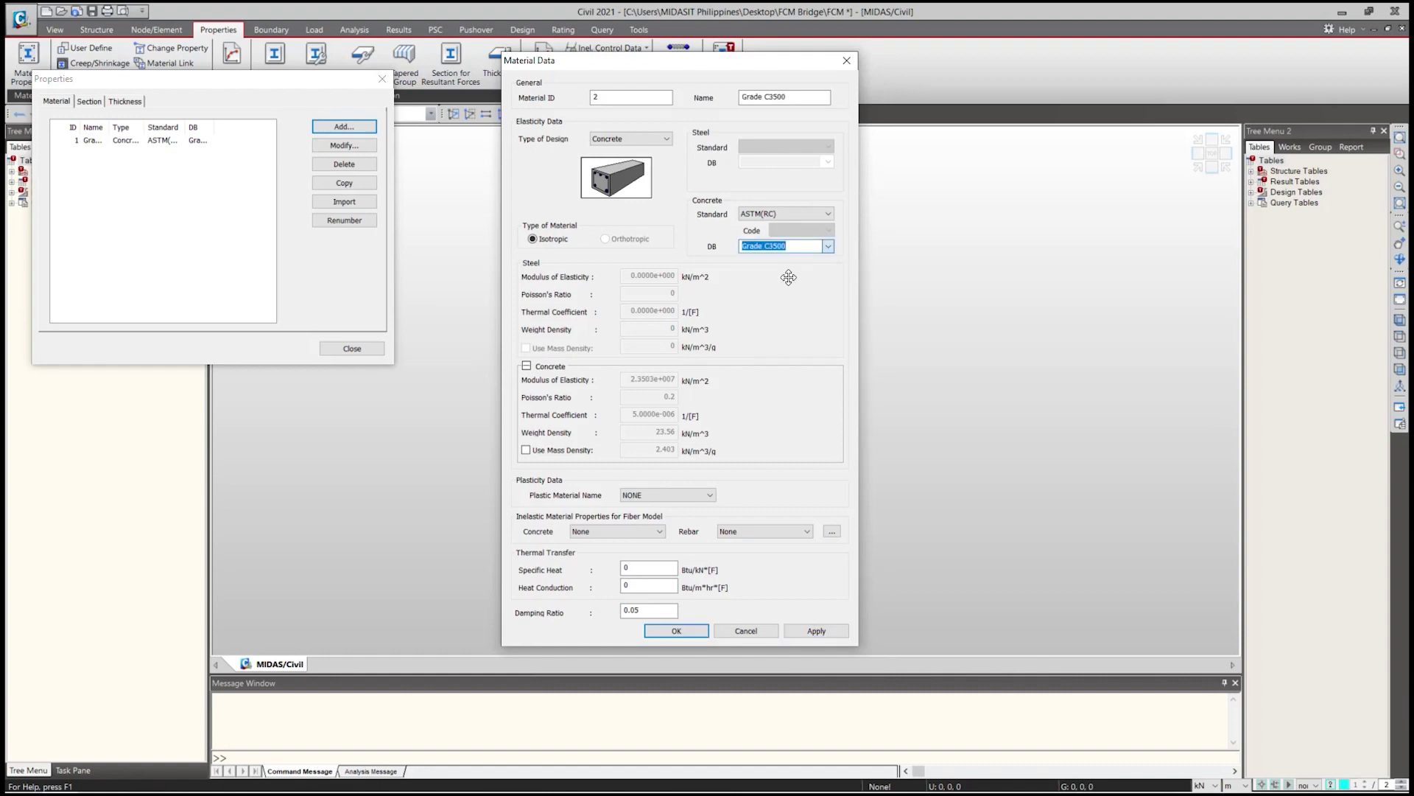
left_click(816, 631)
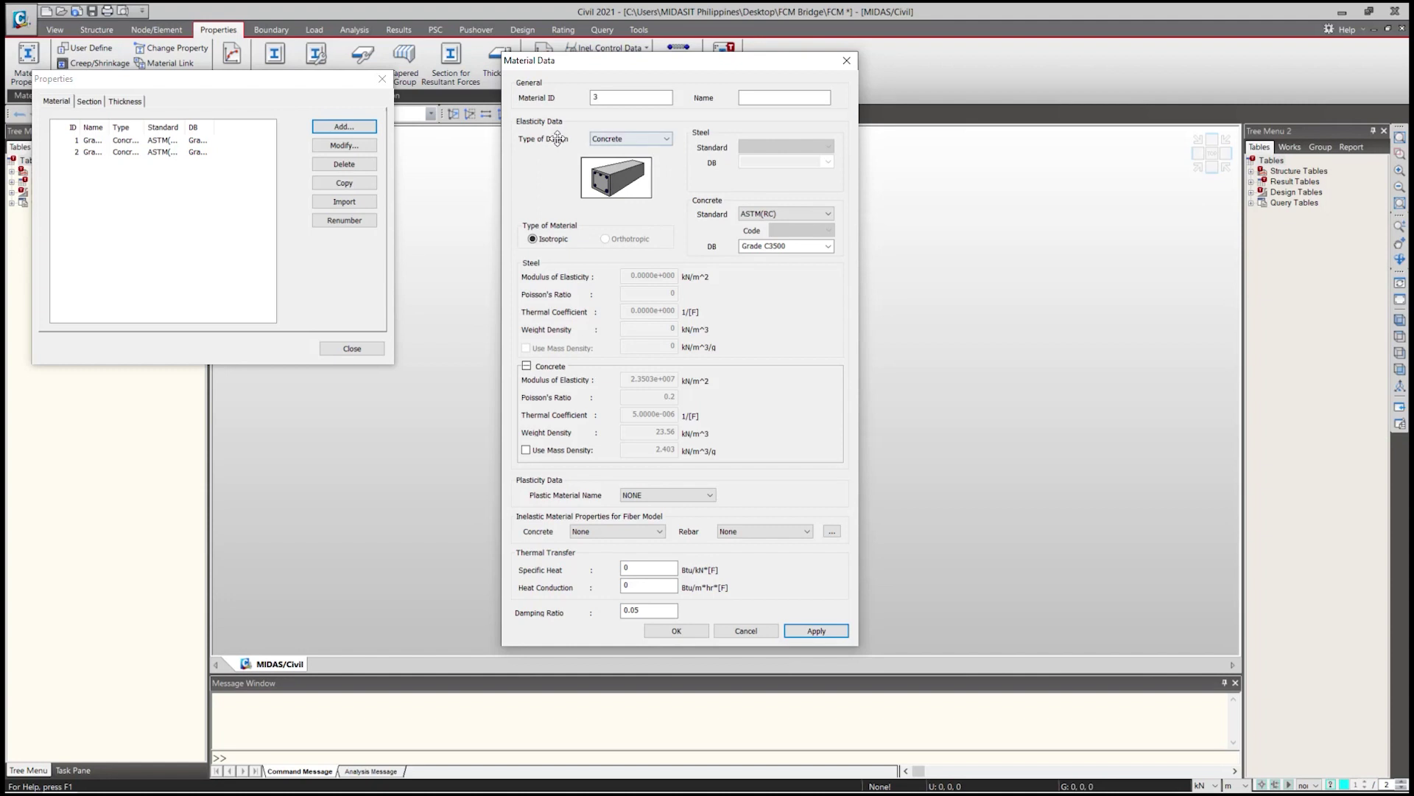
Add a steel material with standard ASTM(S) and grade A416-270(Low), and finish the material definitions.
left_click(646, 140)
left_click(641, 150)
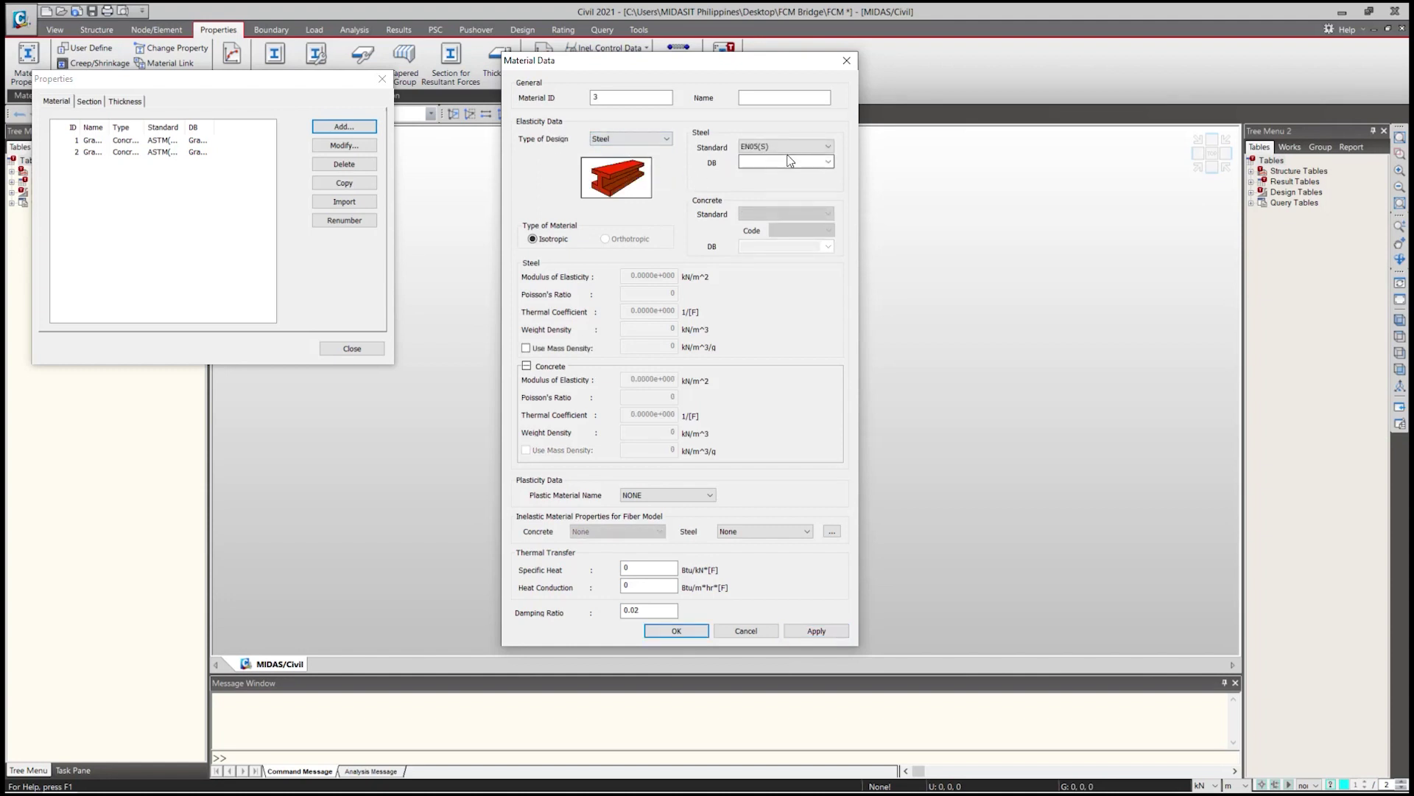
left_click(787, 147)
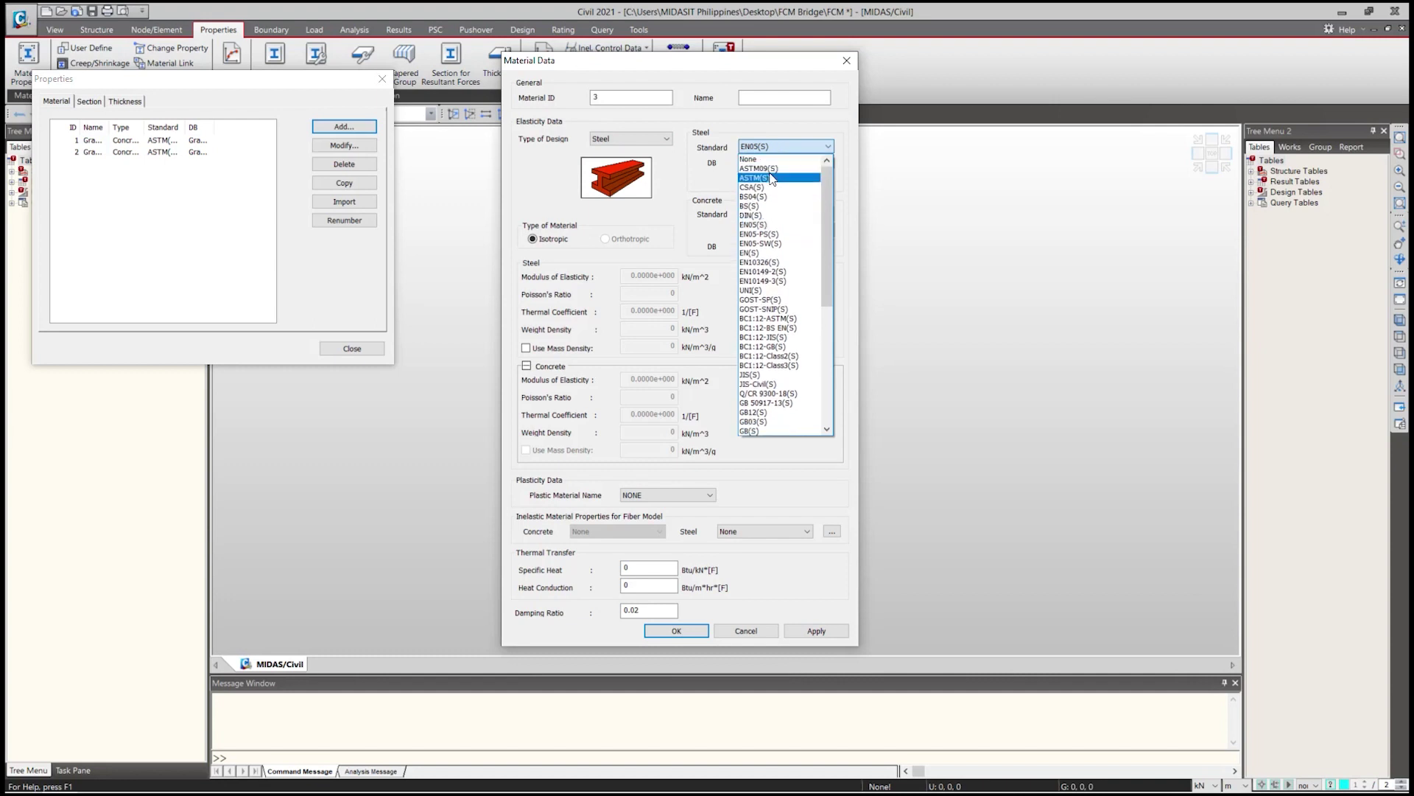
left_click(772, 179)
left_click(829, 161)
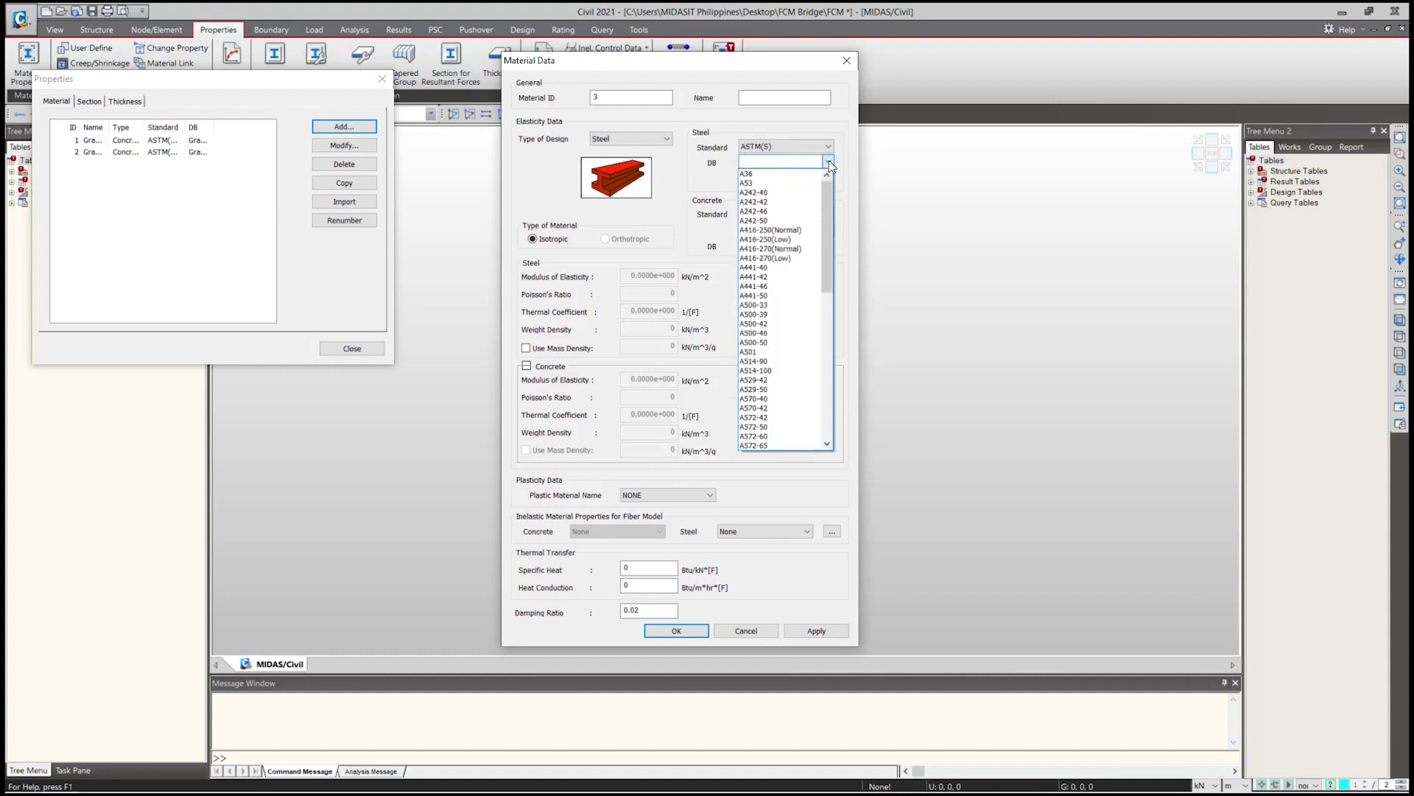
left_click(795, 259)
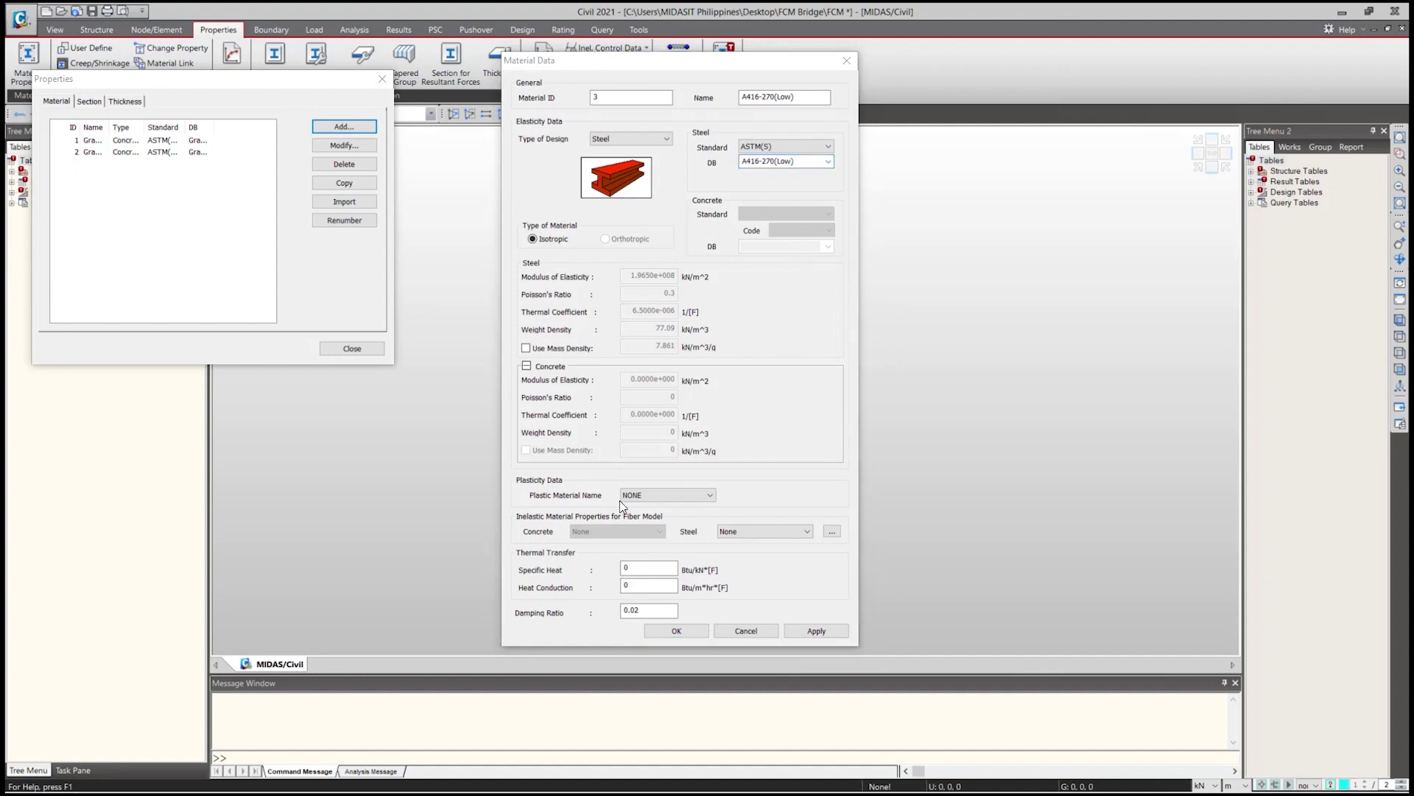
left_click(830, 632)
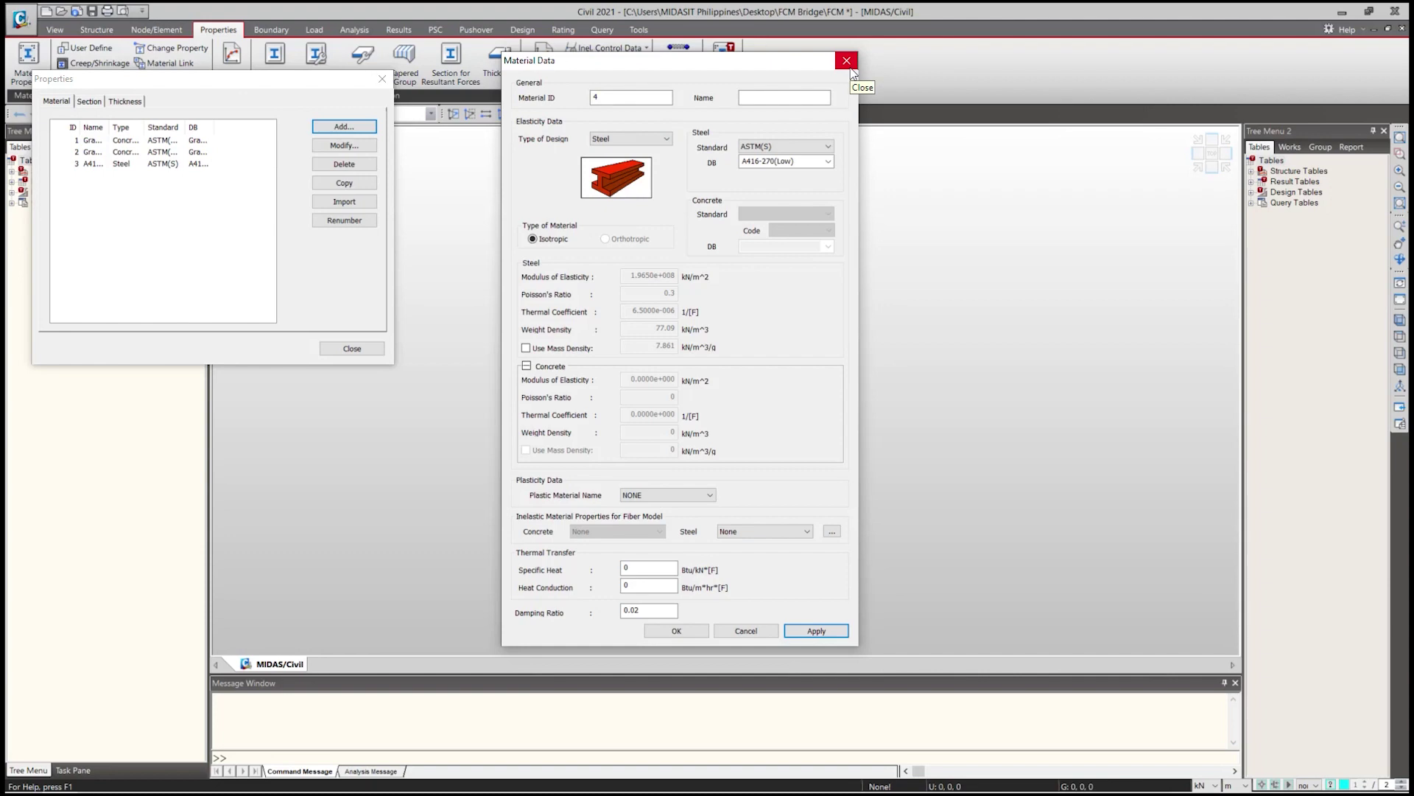
left_click(847, 61)
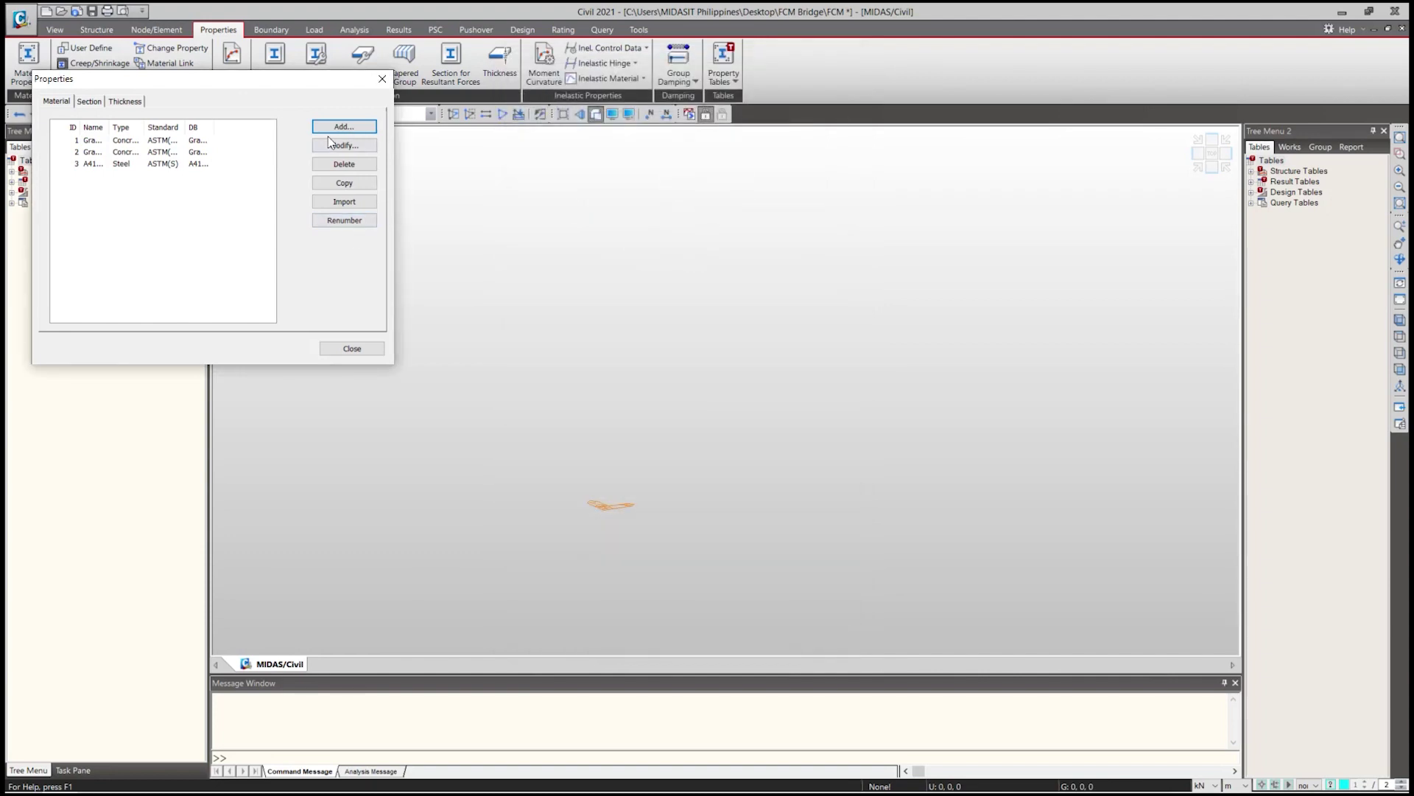
left_click(381, 80)
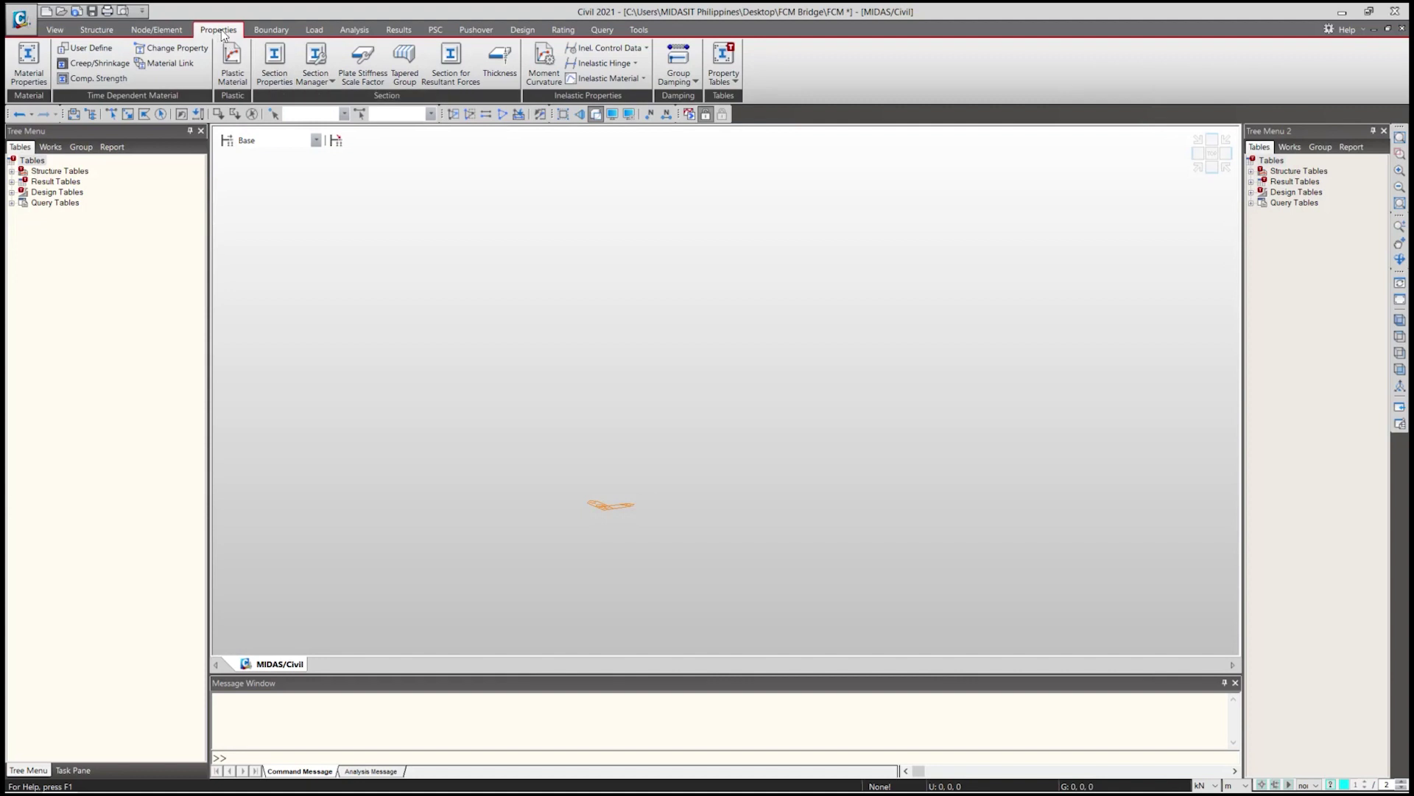
Start a new section with the Solid Rectangle shape and name it Pier.
left_click(281, 84)
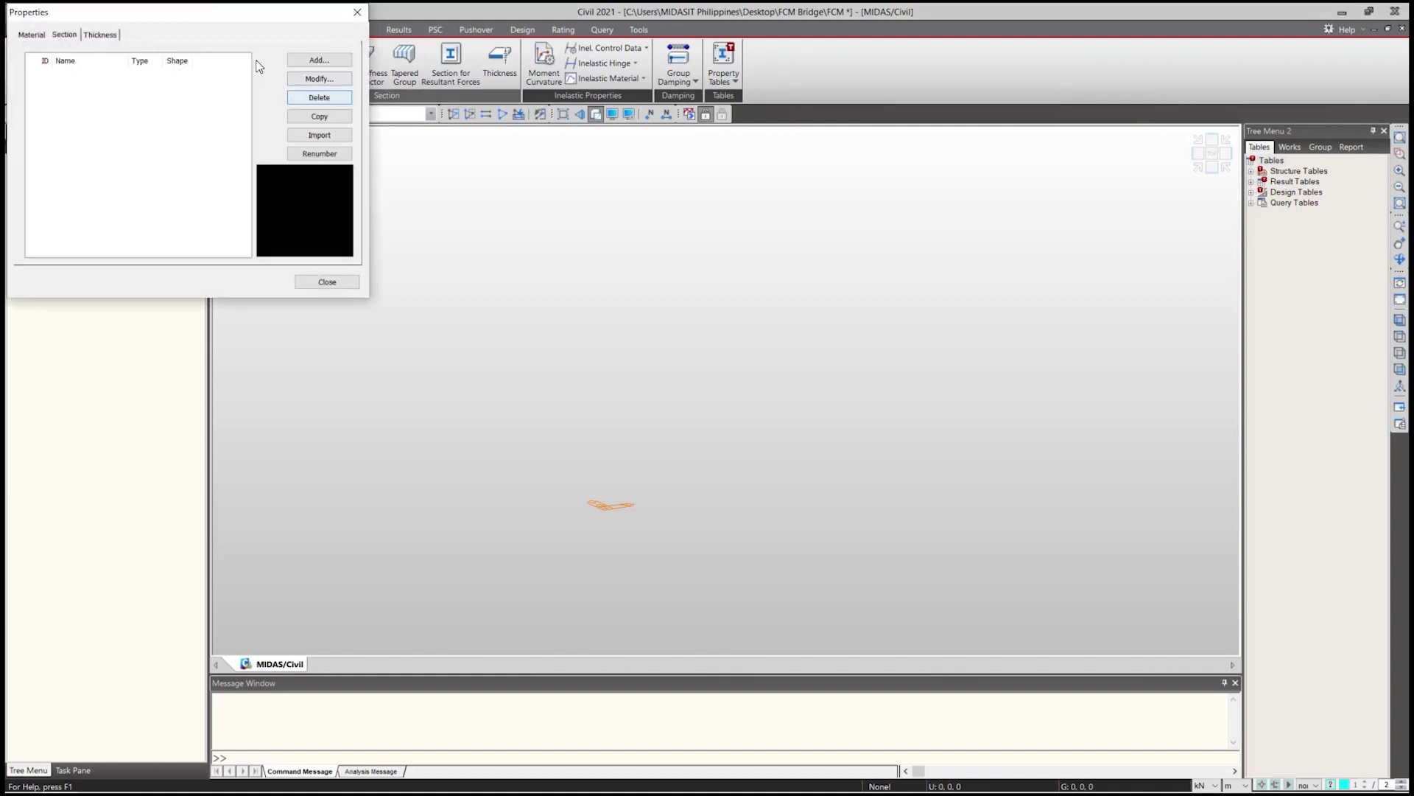
left_click(412, 118)
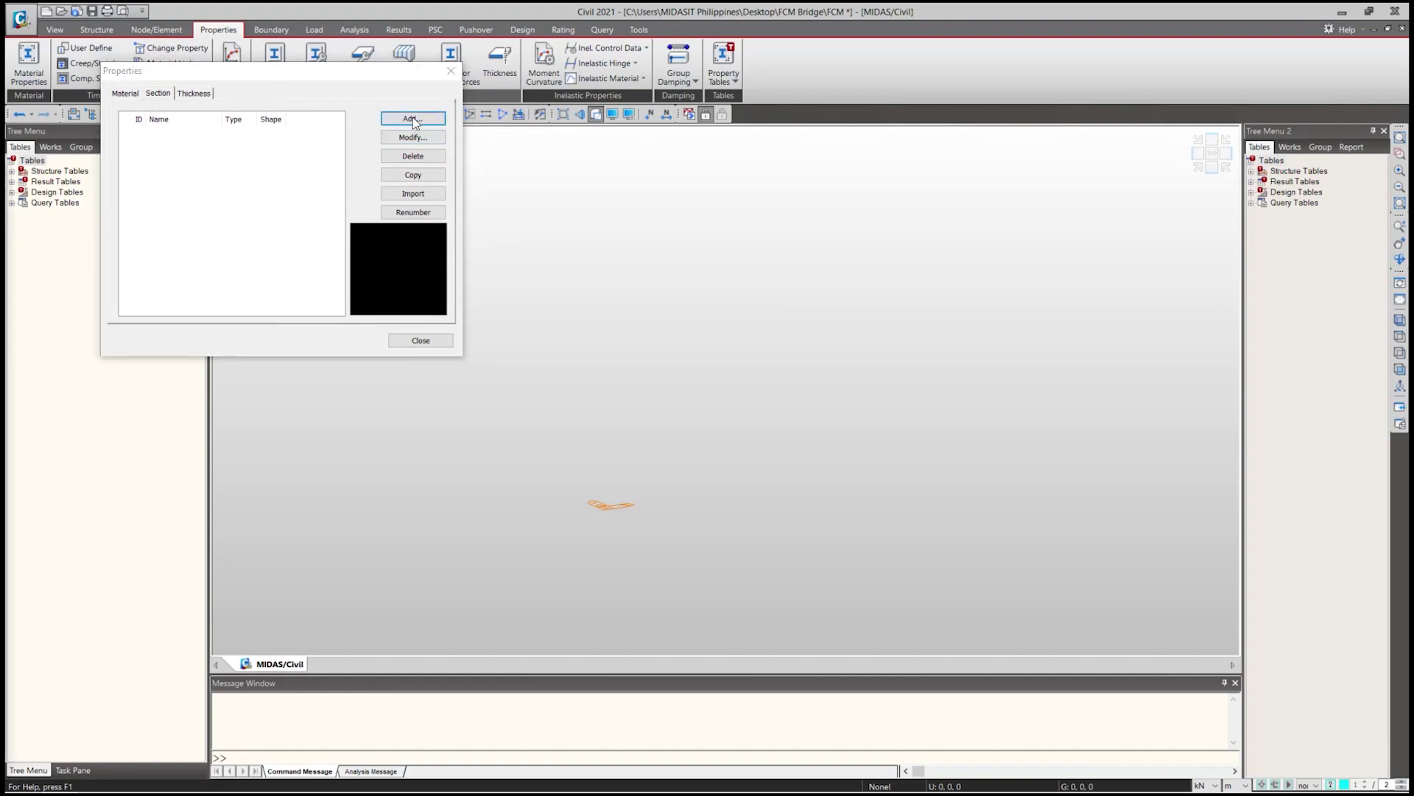
left_click_drag(33, 159, 799, 161)
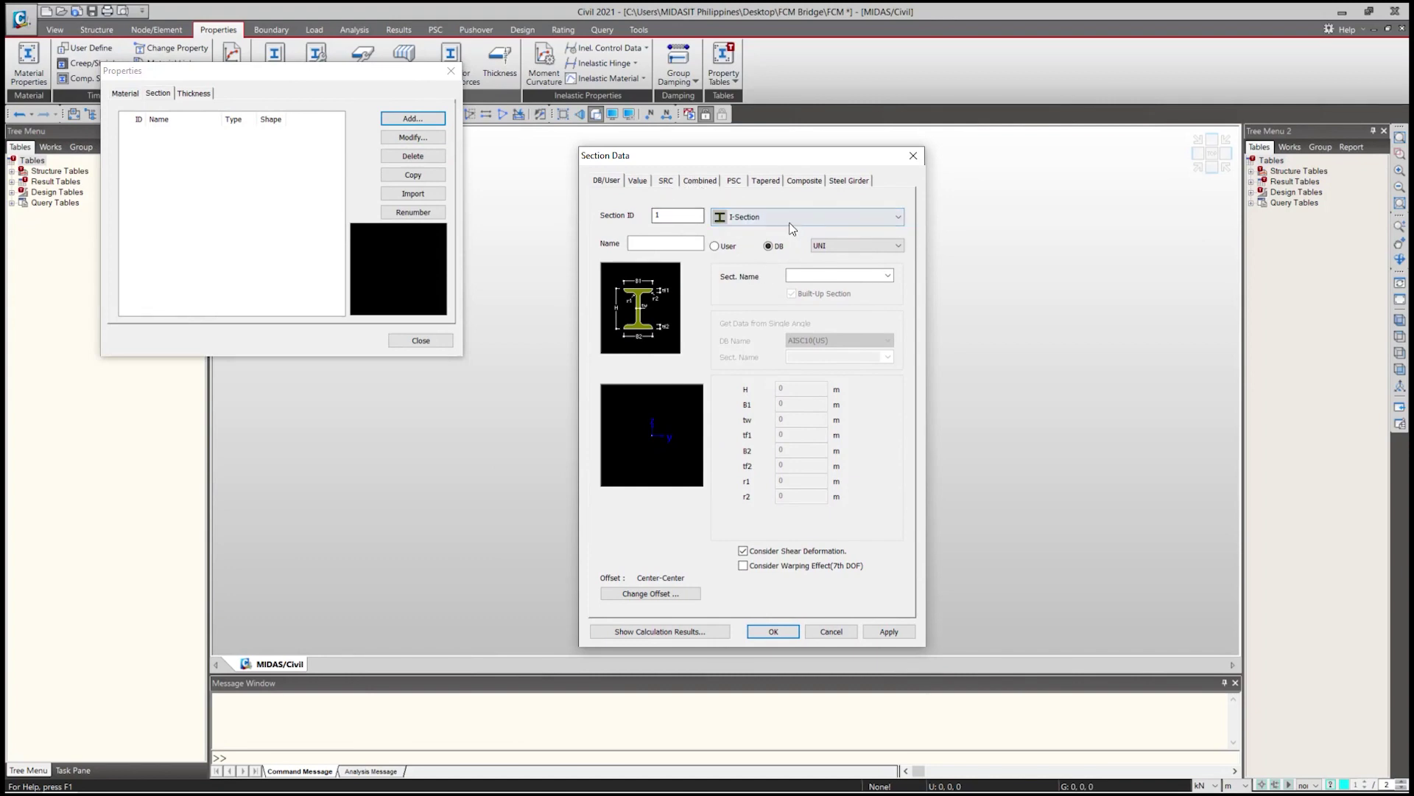
left_click(772, 220)
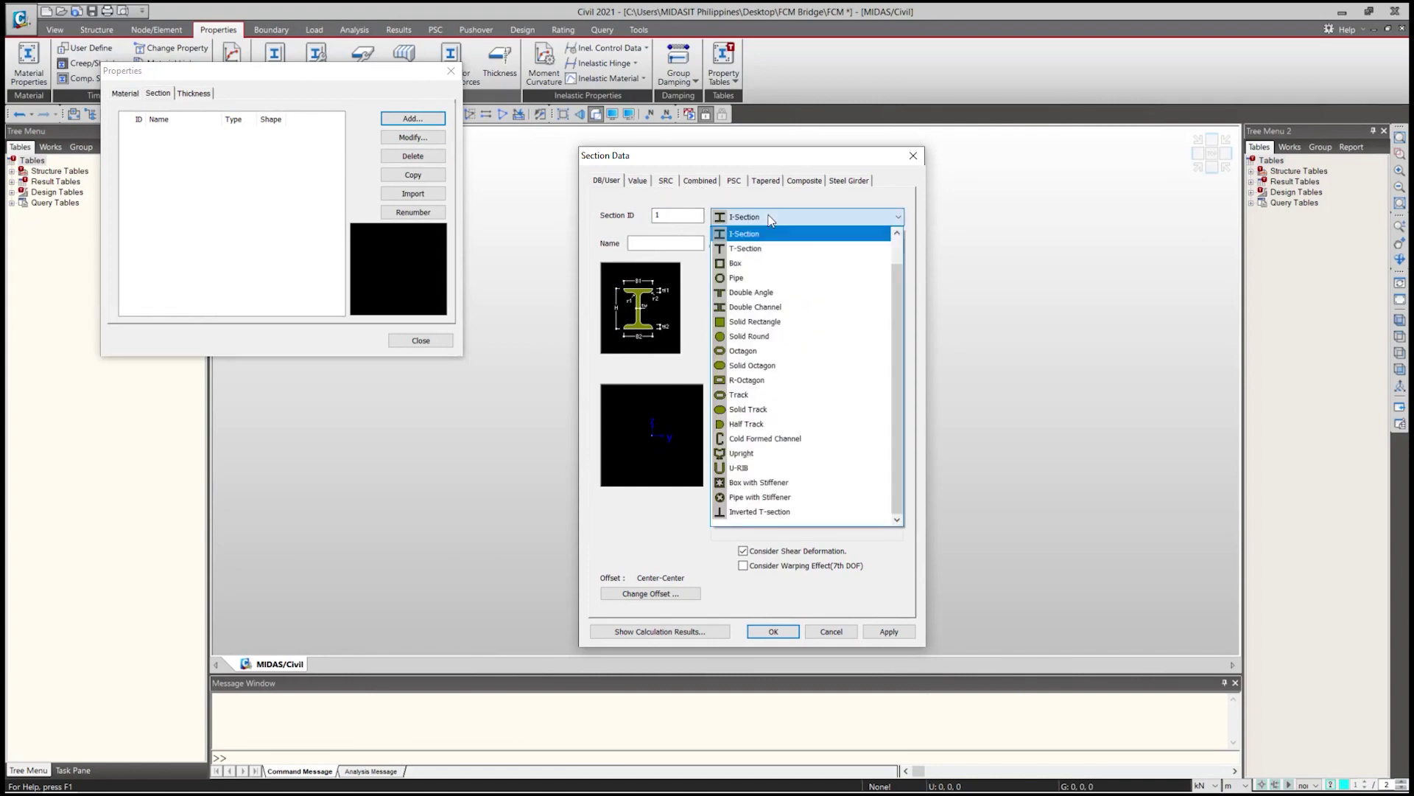
left_click(759, 324)
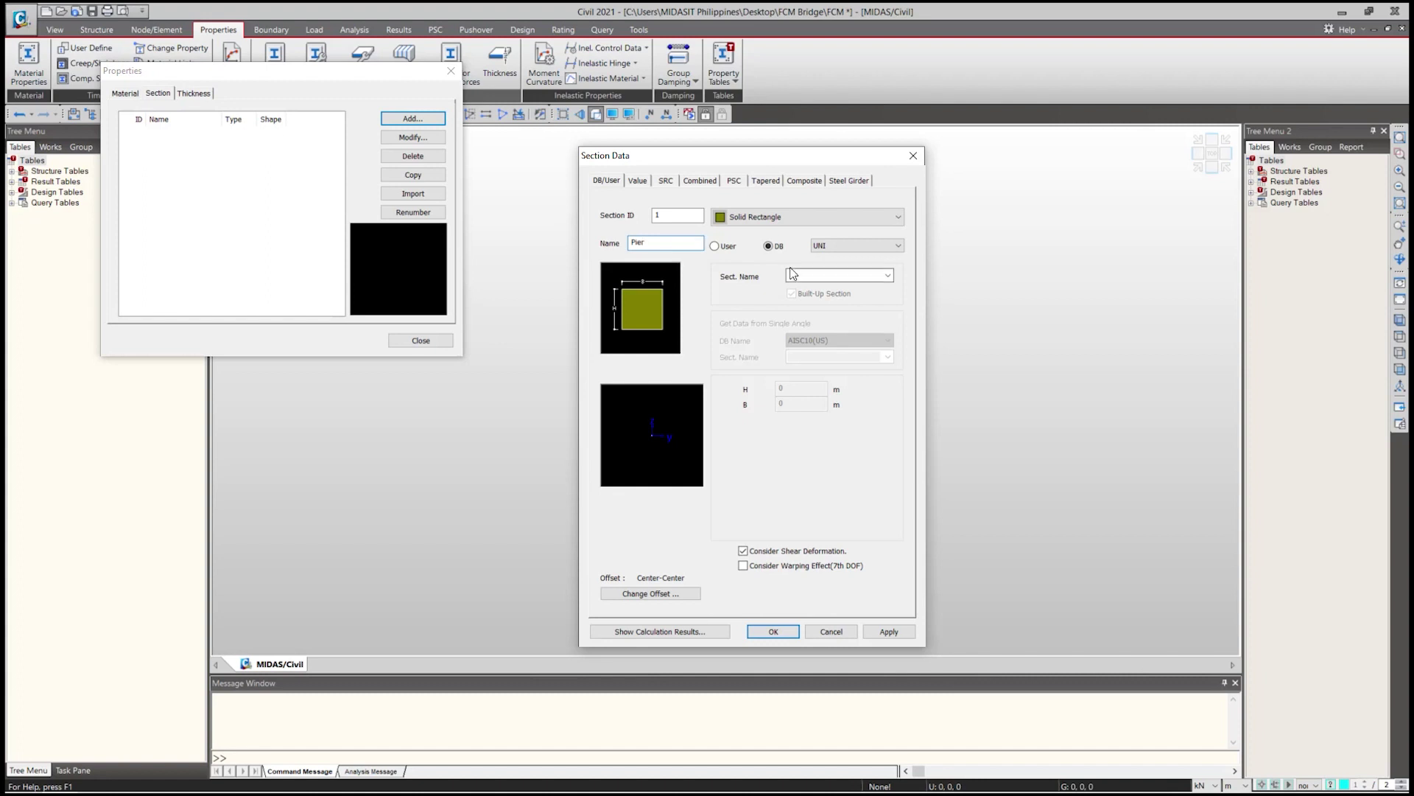
Give the Pier section user-defined dimensions of H 1.8 m and B 8 m, and add it to the model.
left_click(729, 251)
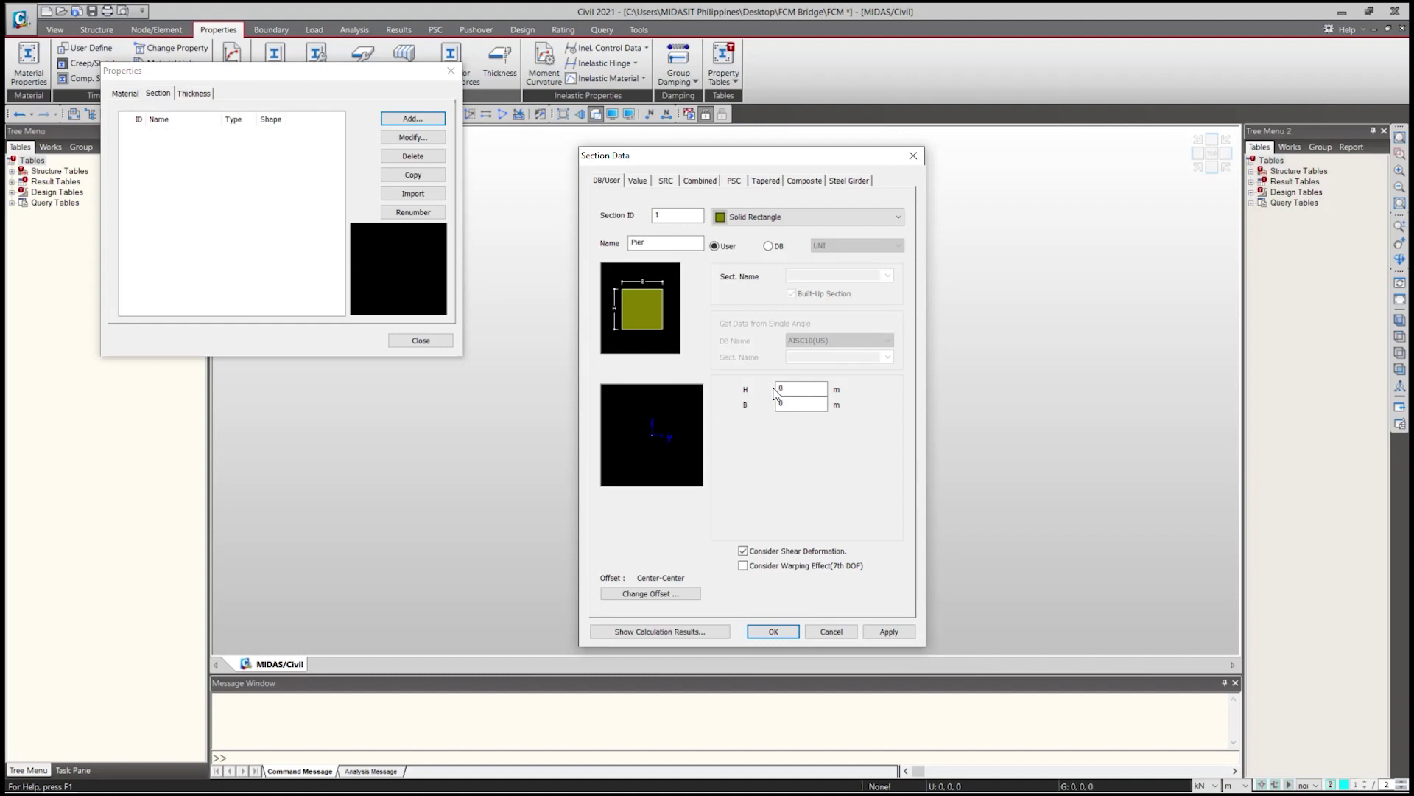
type("1.5")
type("8")
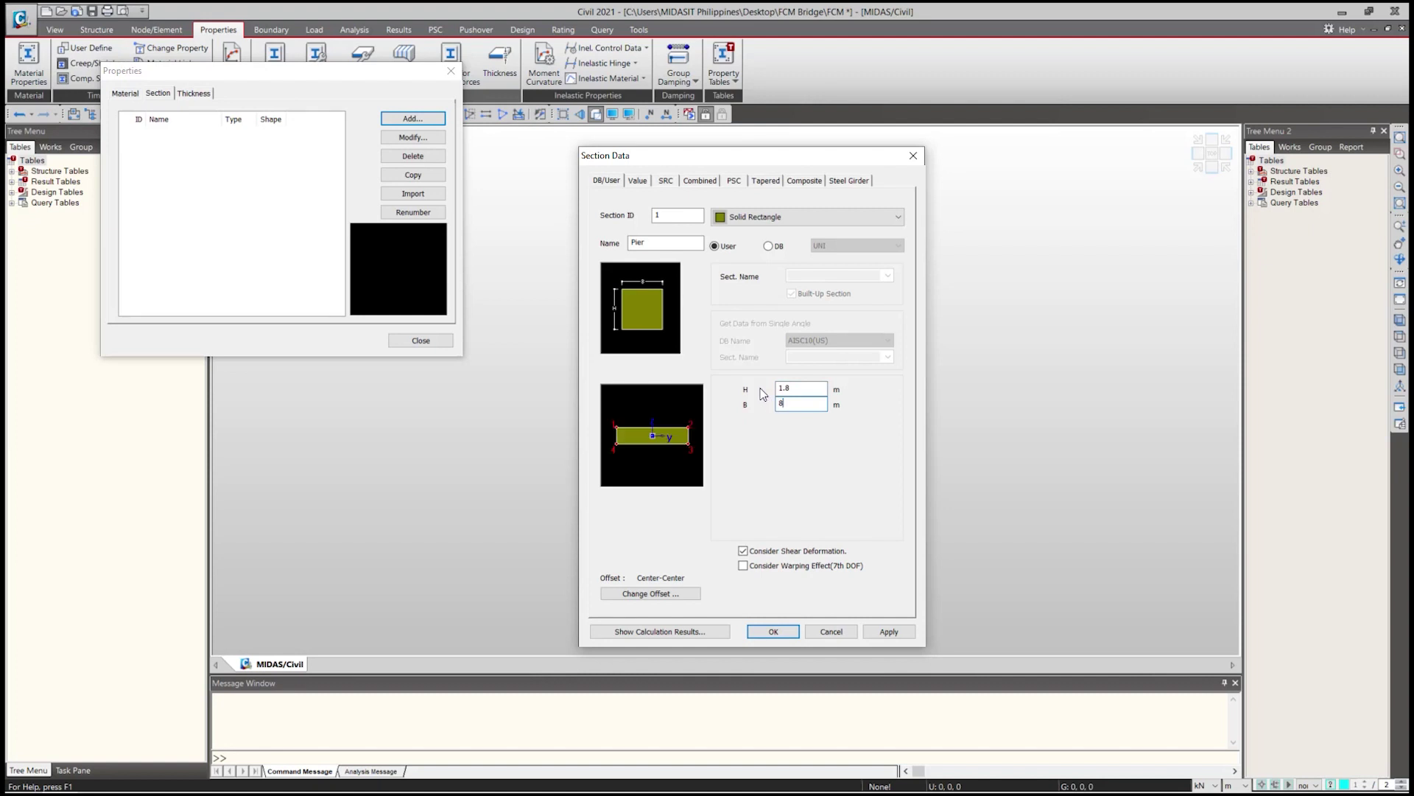
left_click(773, 631)
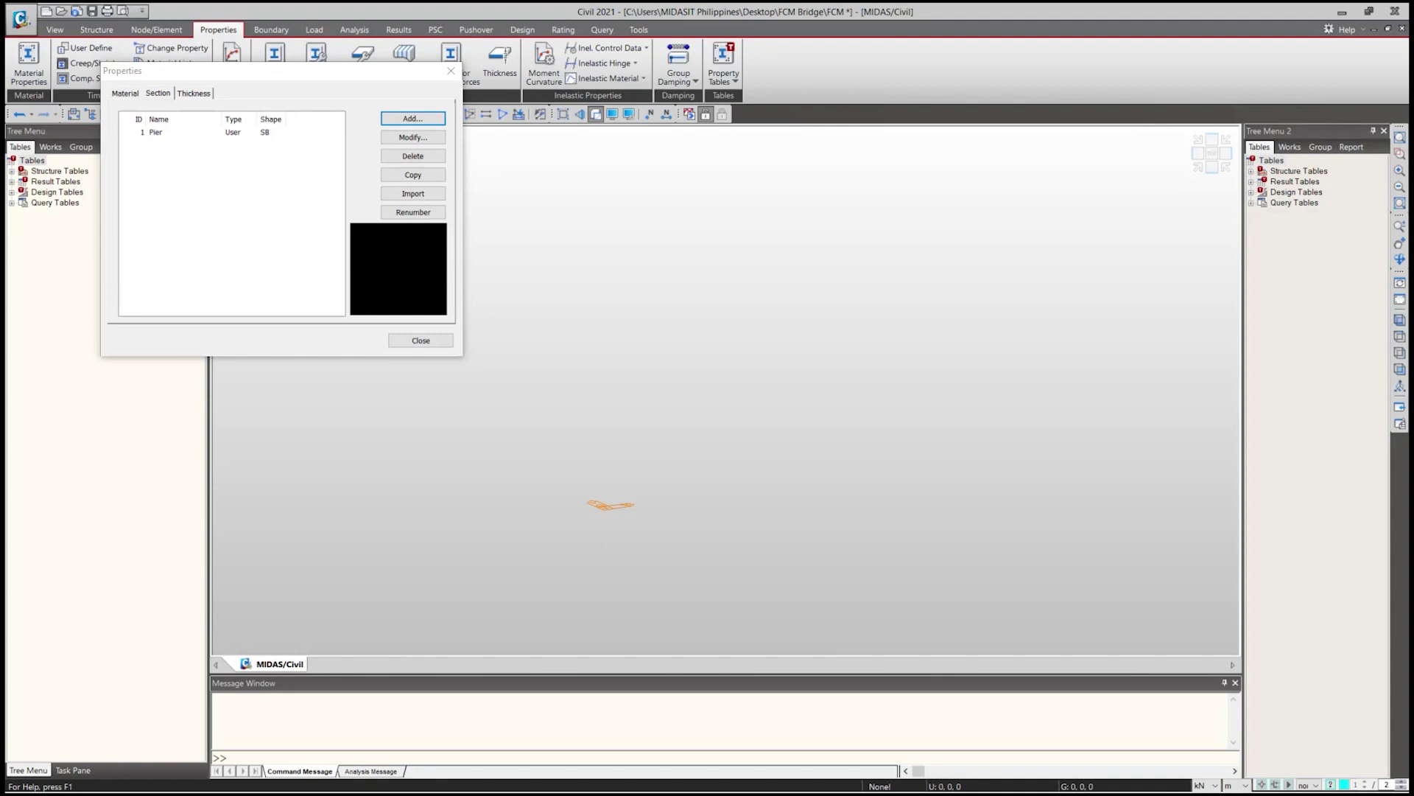
Close the section properties and open the FCM Bridge wizard.
left_click(452, 71)
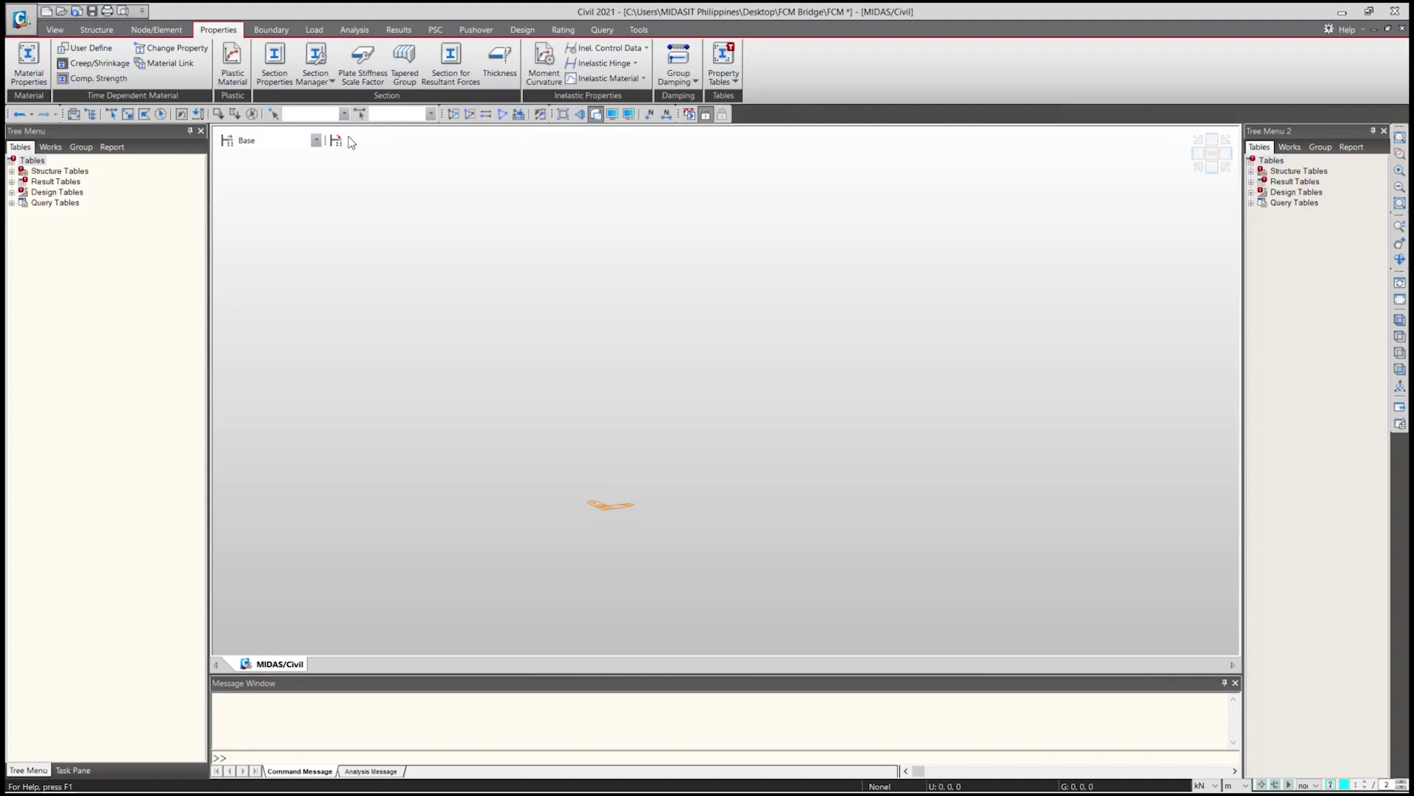
left_click(98, 29)
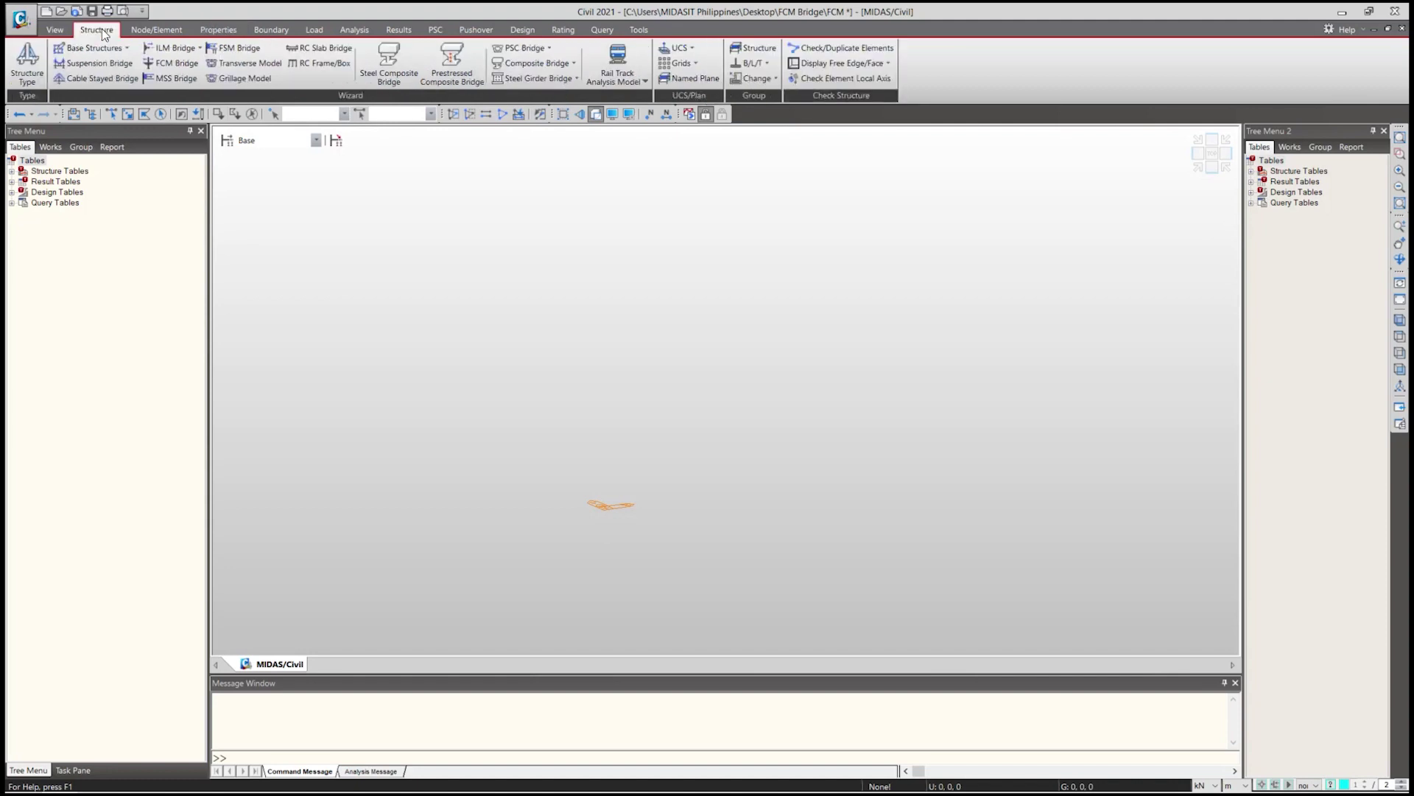
left_click(178, 68)
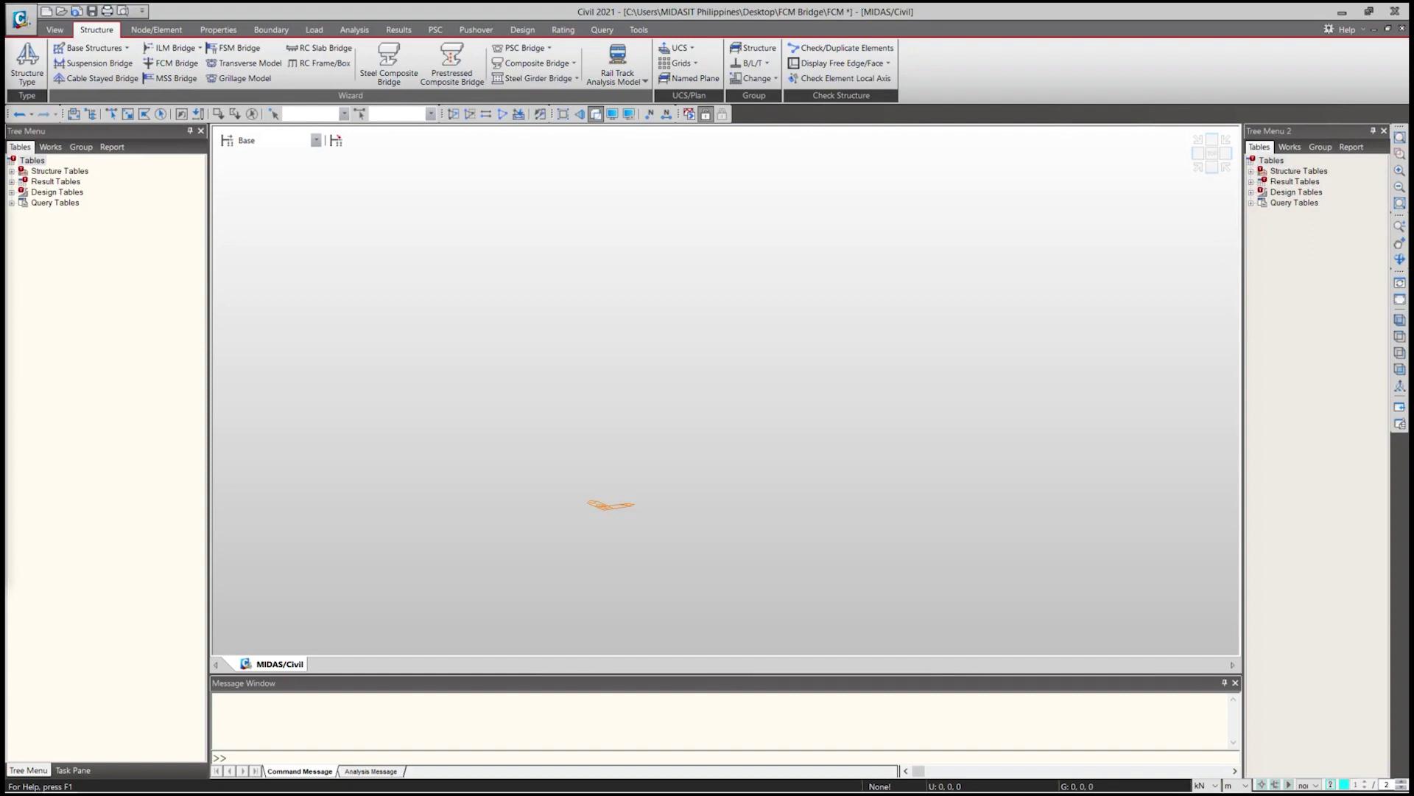
left_click_drag(66, 181, 463, 144)
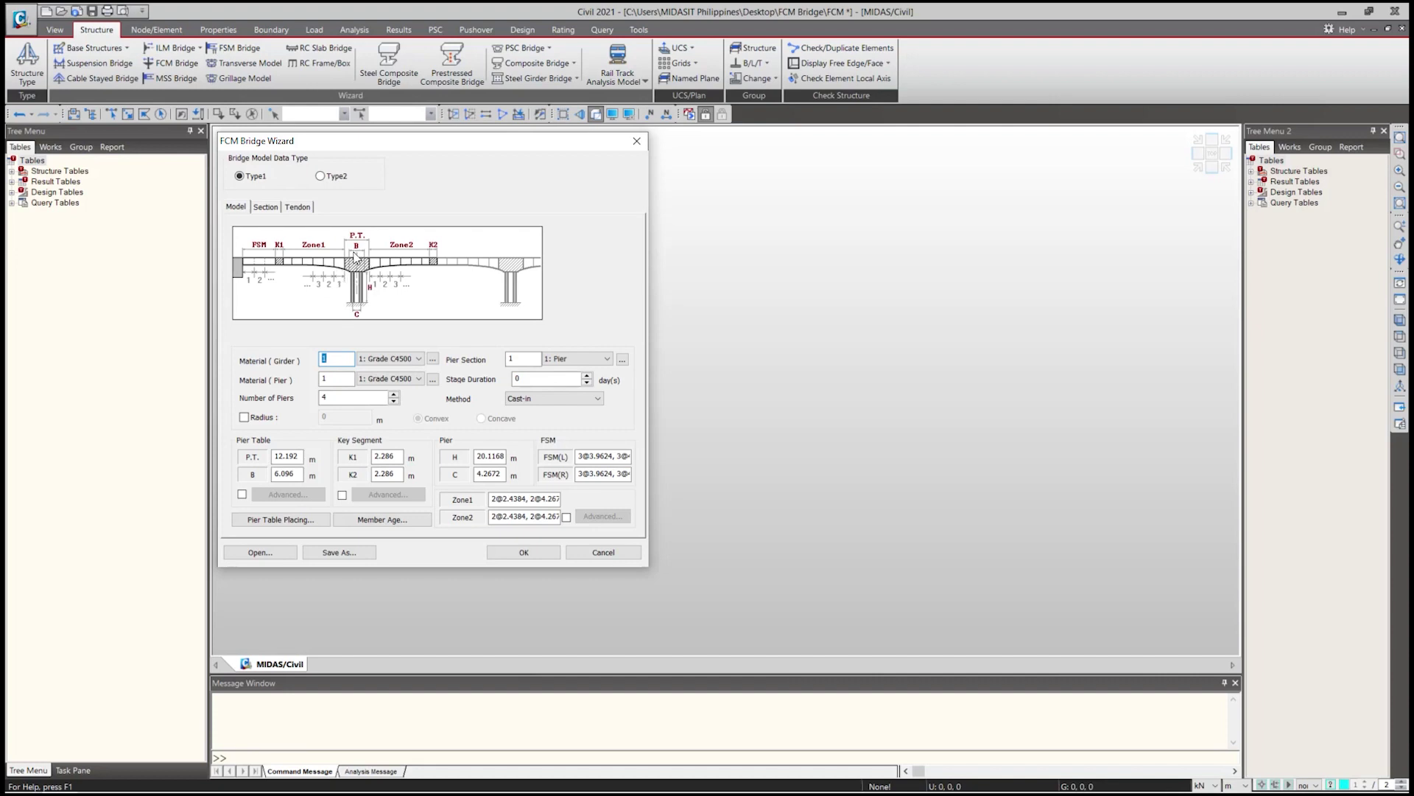
double_click(291, 456)
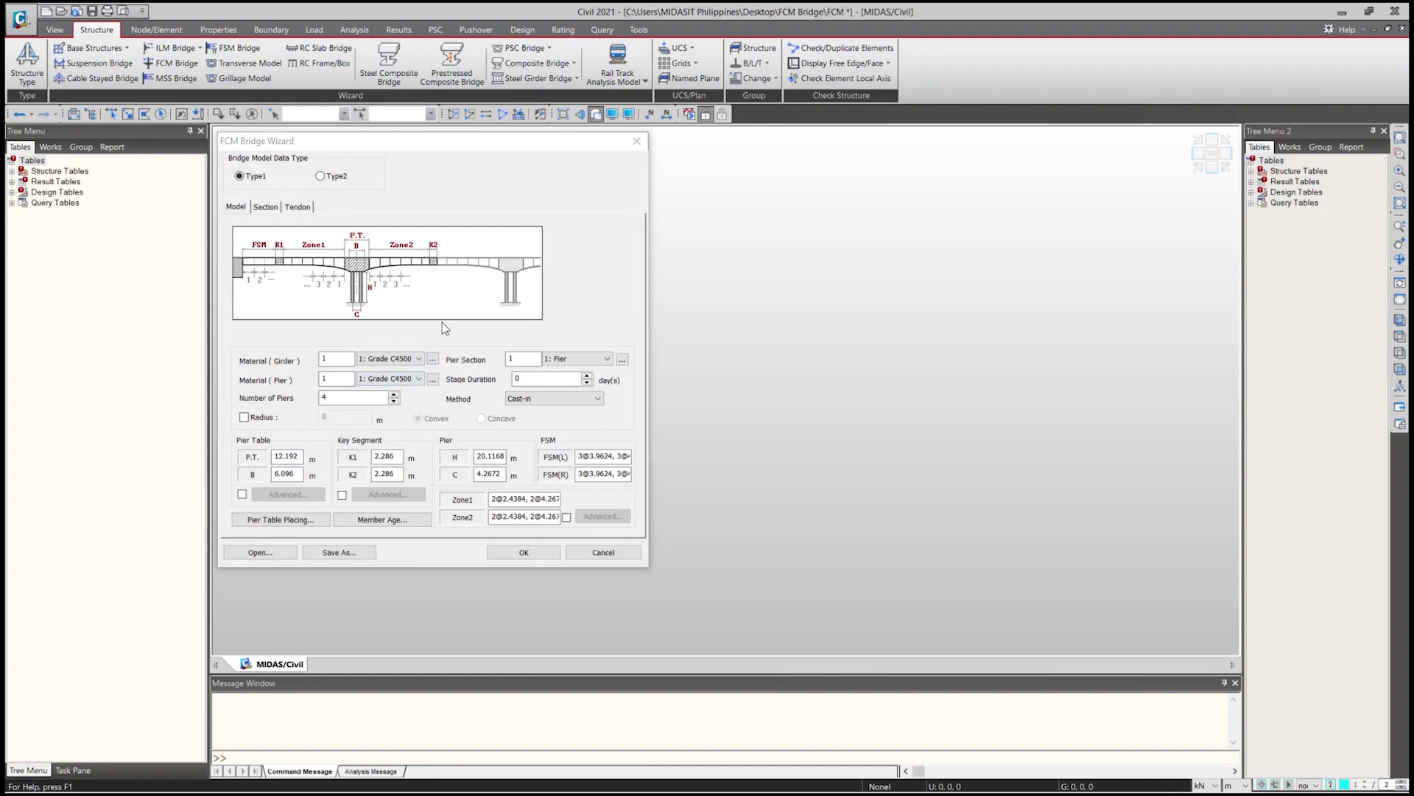
Keep Grade C4500 as the girder material and set the pier material to Grade C3500.
left_click(405, 361)
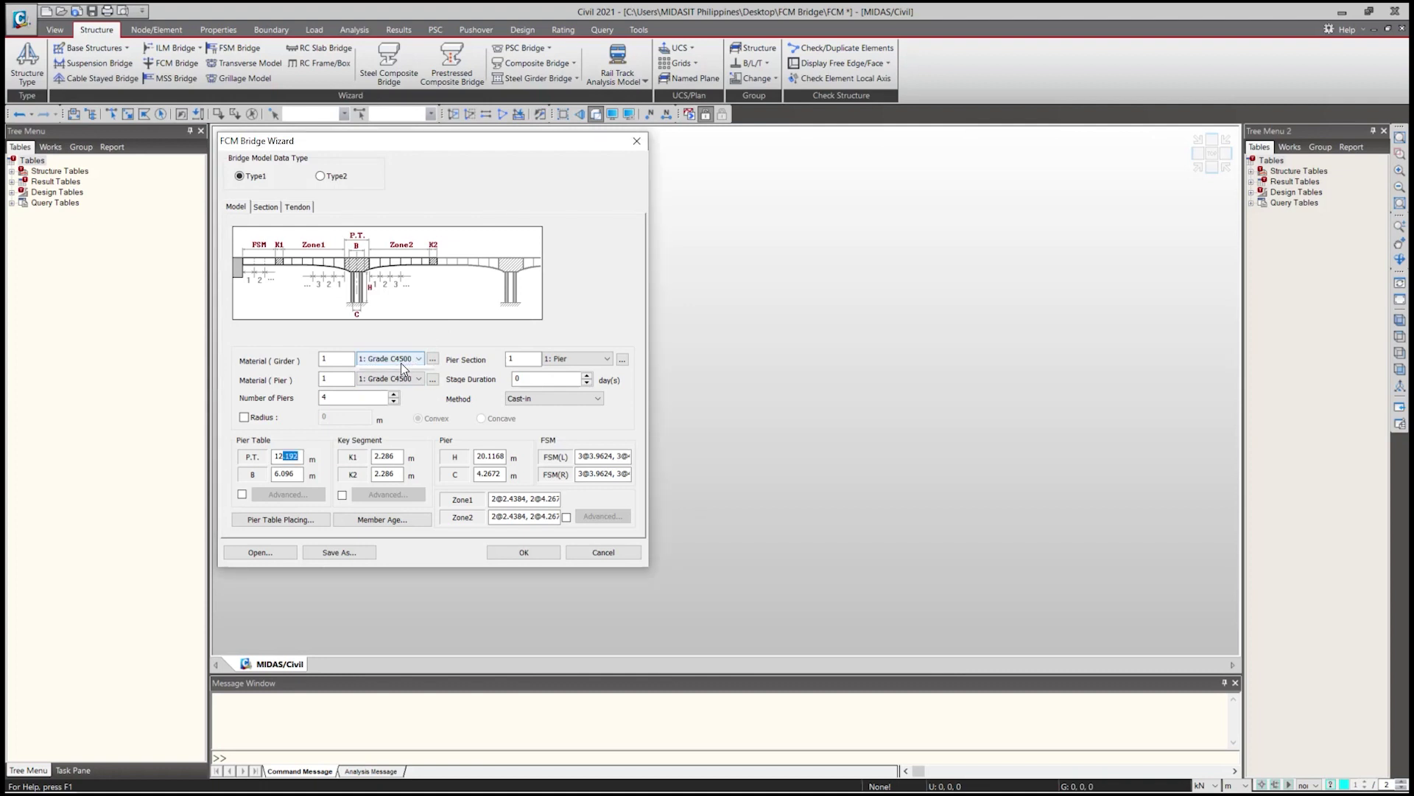
left_click(404, 361)
left_click(406, 380)
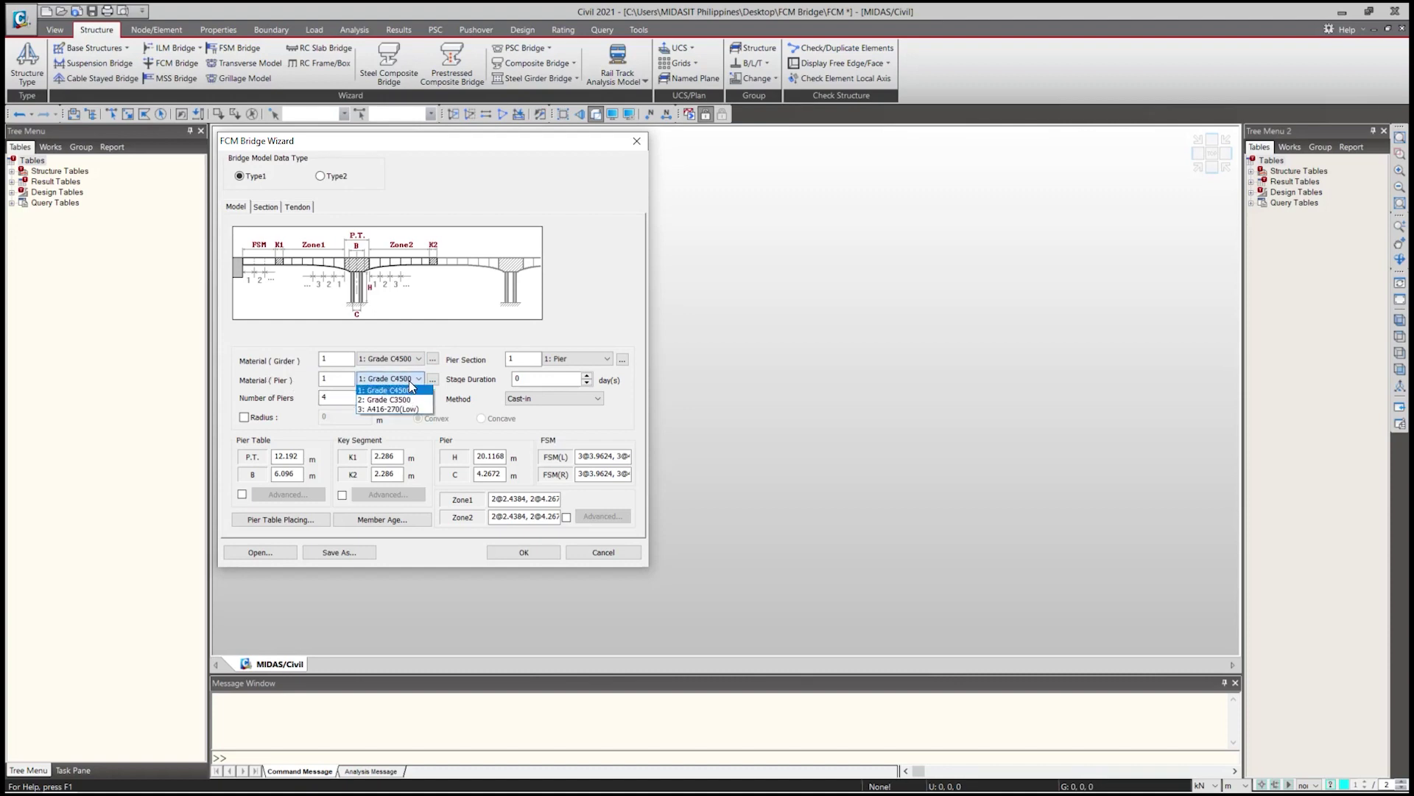
left_click(408, 399)
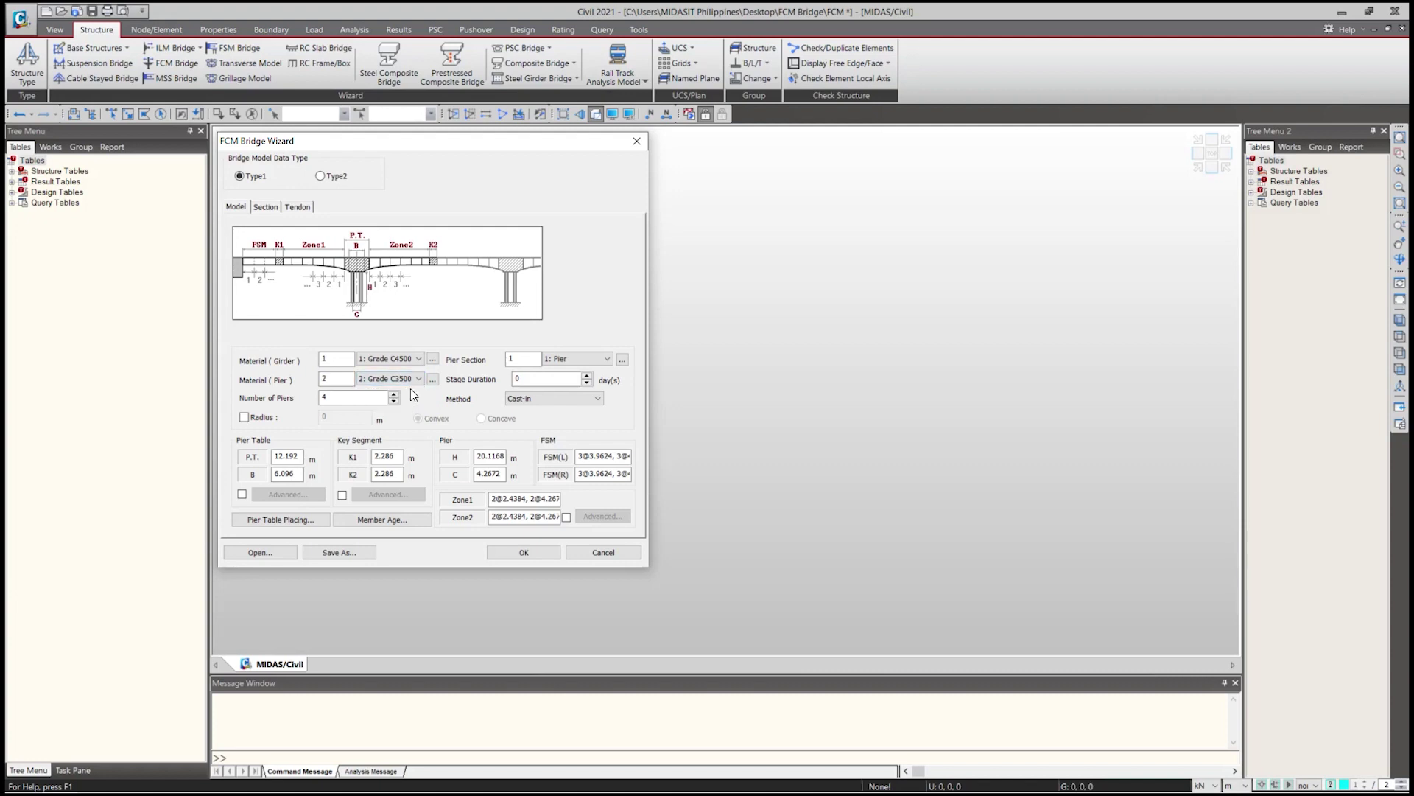
Set the number of piers to 2, pier section to Pier, stage duration to 12 days and method to Cast-in.
left_click_drag(348, 398, 309, 398)
type("2")
left_click(574, 358)
left_click(578, 371)
left_click(536, 381)
left_click_drag(542, 383, 492, 387)
type("12")
left_click(520, 399)
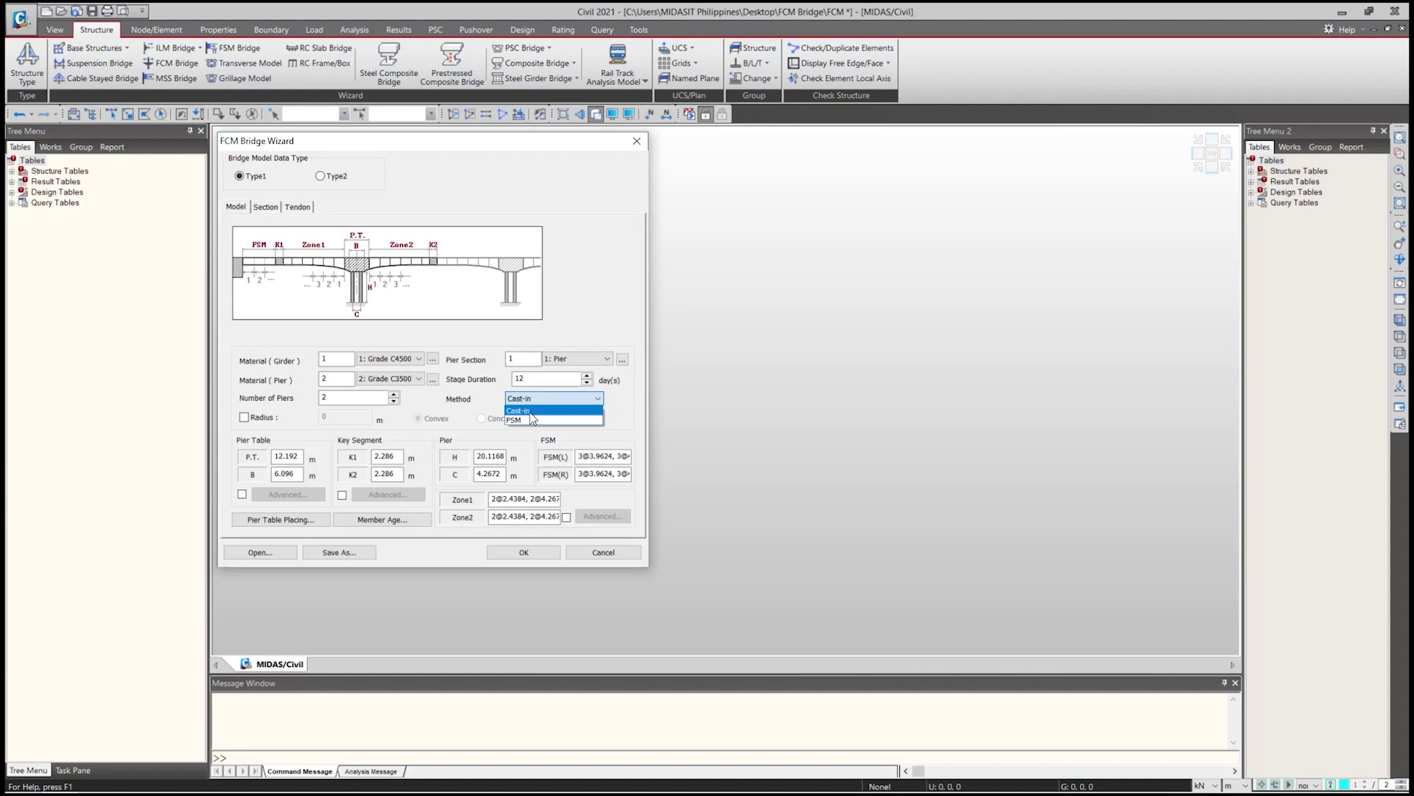
left_click(529, 411)
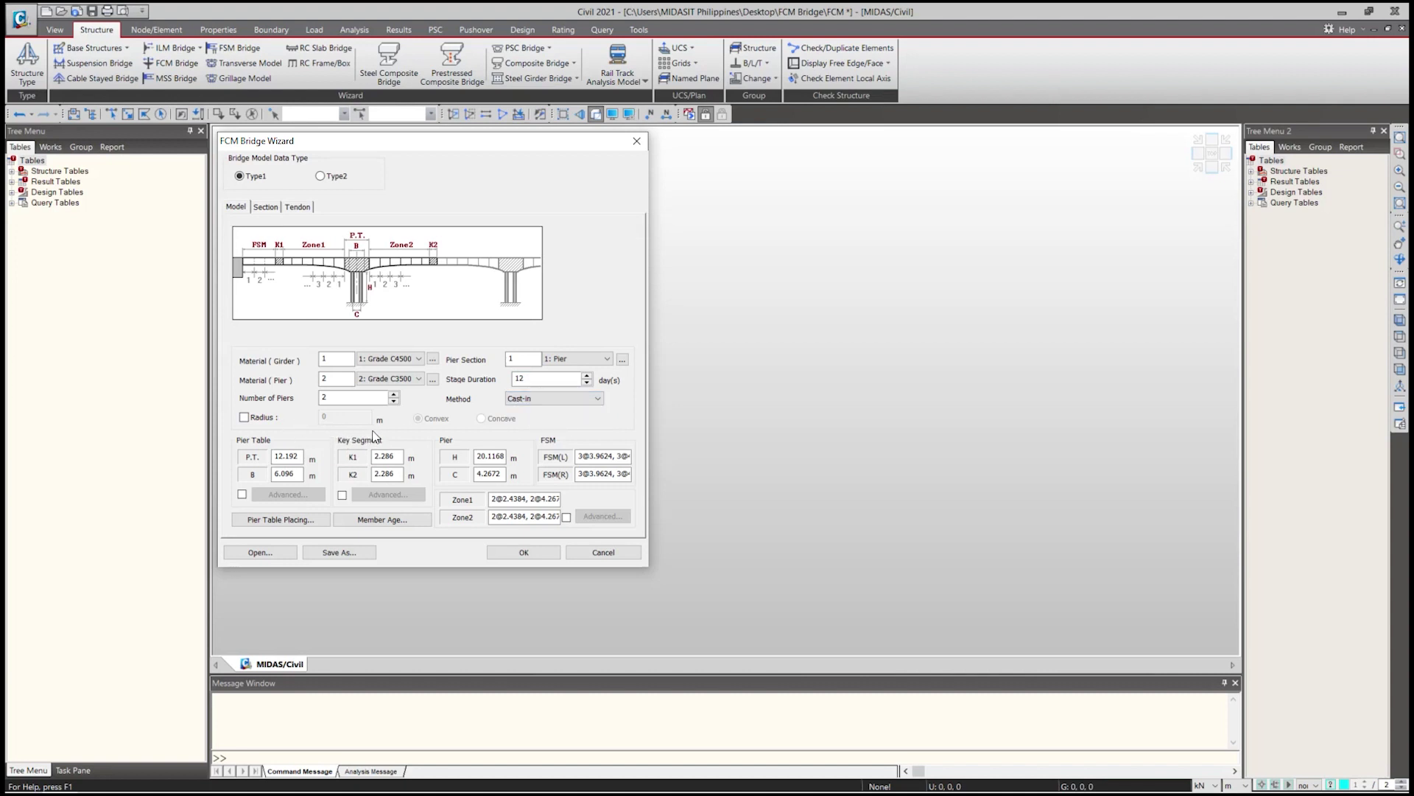
Set the pier table to P.T. 14 m and B 6 m, and key segments K1 and K2 to 2 m each.
left_click_drag(302, 459, 274, 460)
left_click_drag(302, 475, 265, 476)
type("6")
left_click(398, 458)
double_click(399, 457)
type("2")
key("Tab")
type("2")
Set the pier height H to 40 m and the pier spacing C to 4.2 m.
left_click_drag(475, 456, 528, 454)
type("40")
left_click(503, 474)
left_click_drag(504, 475, 473, 472)
type("4.2")
left_click_drag(590, 456, 652, 454)
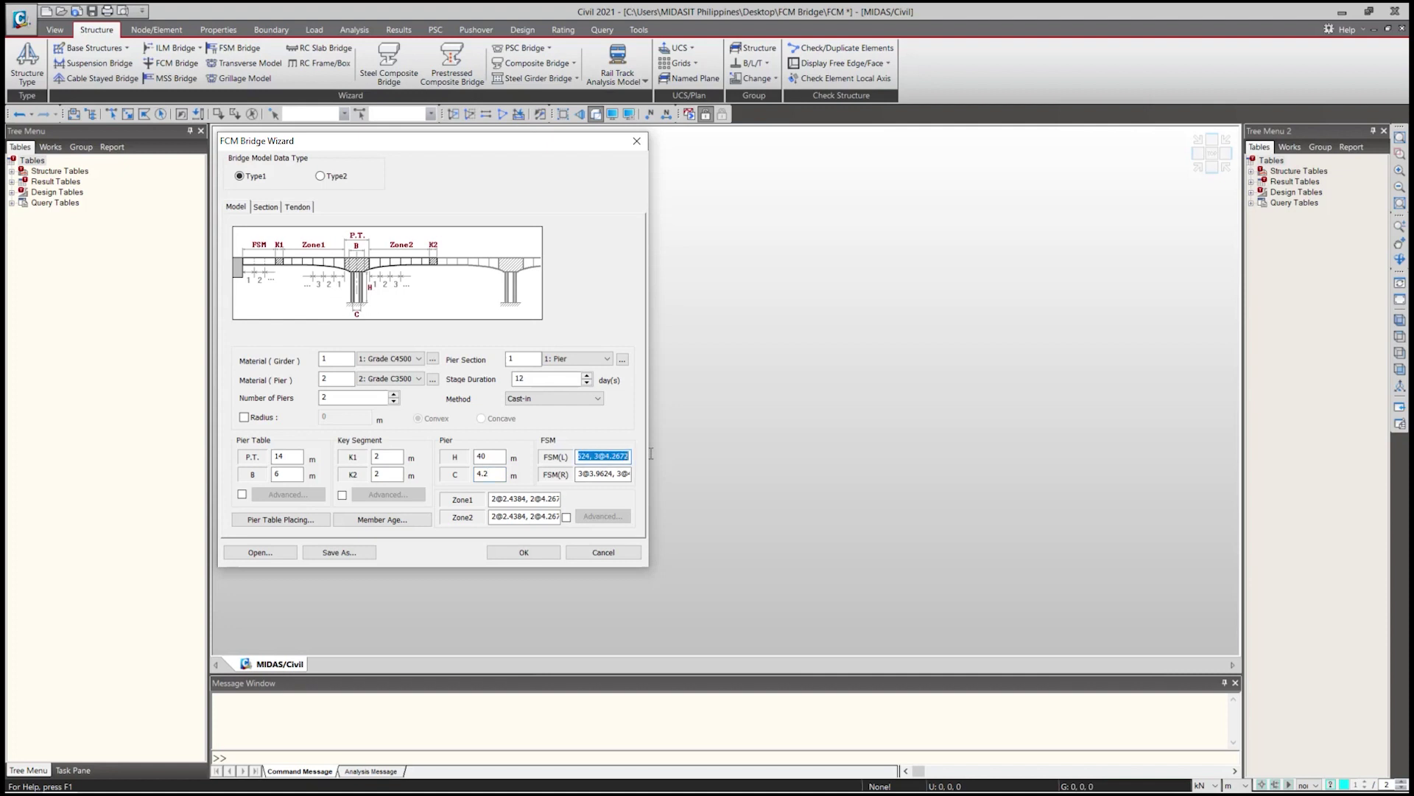
key("BackSpace")
type("4@")
left_click_drag(583, 456, 572, 456)
left_click_drag(587, 456, 621, 459)
left_click_drag(579, 476, 663, 487)
key("Delete")
type("@,")
key("BackSpace")
type("2, 4@4.25")
left_click_drag(491, 499, 559, 499)
key("Delete")
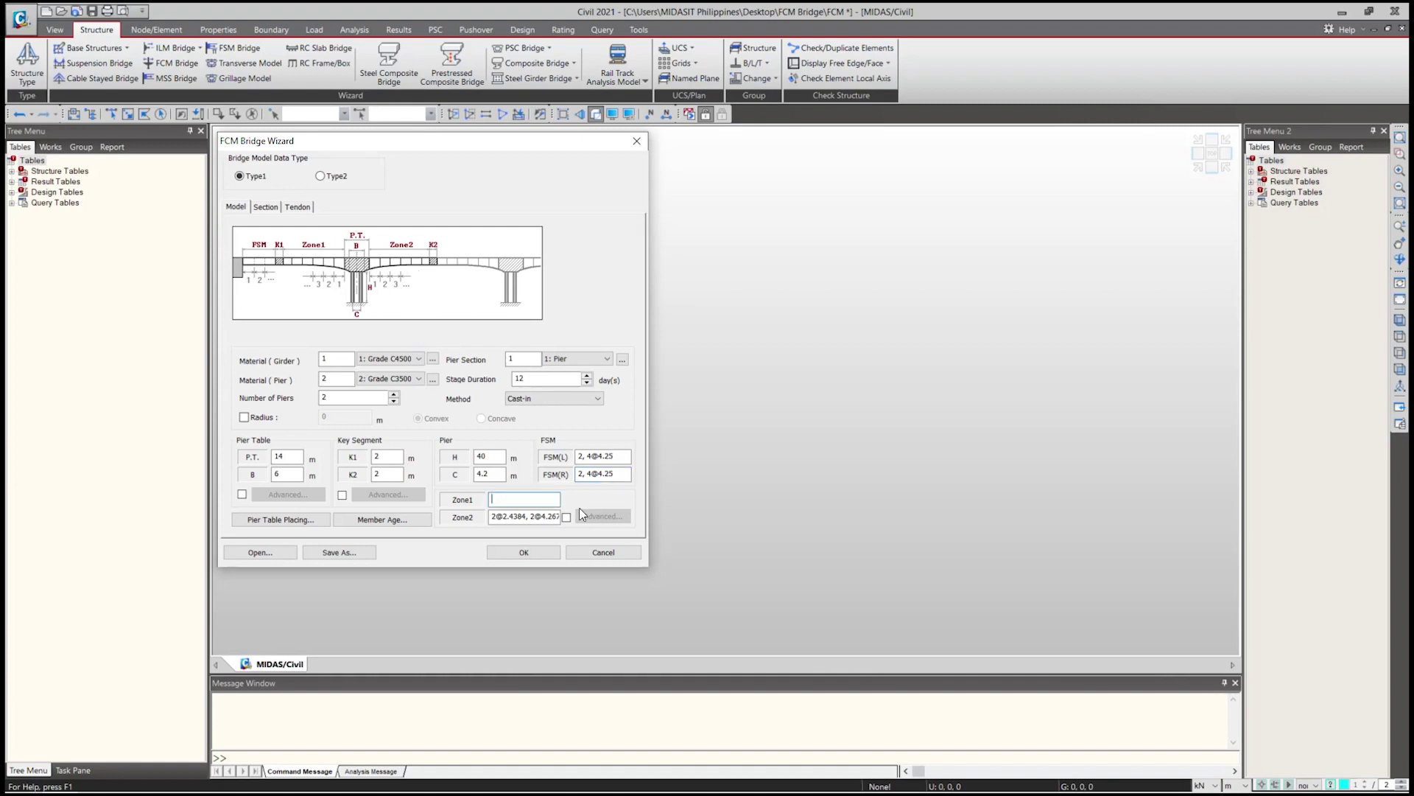
type("23@4.75")
left_click_drag(502, 500, 493, 501)
type("12@4.75")
left_click_drag(546, 518, 608, 523)
key("BackSpace")
type("12@")
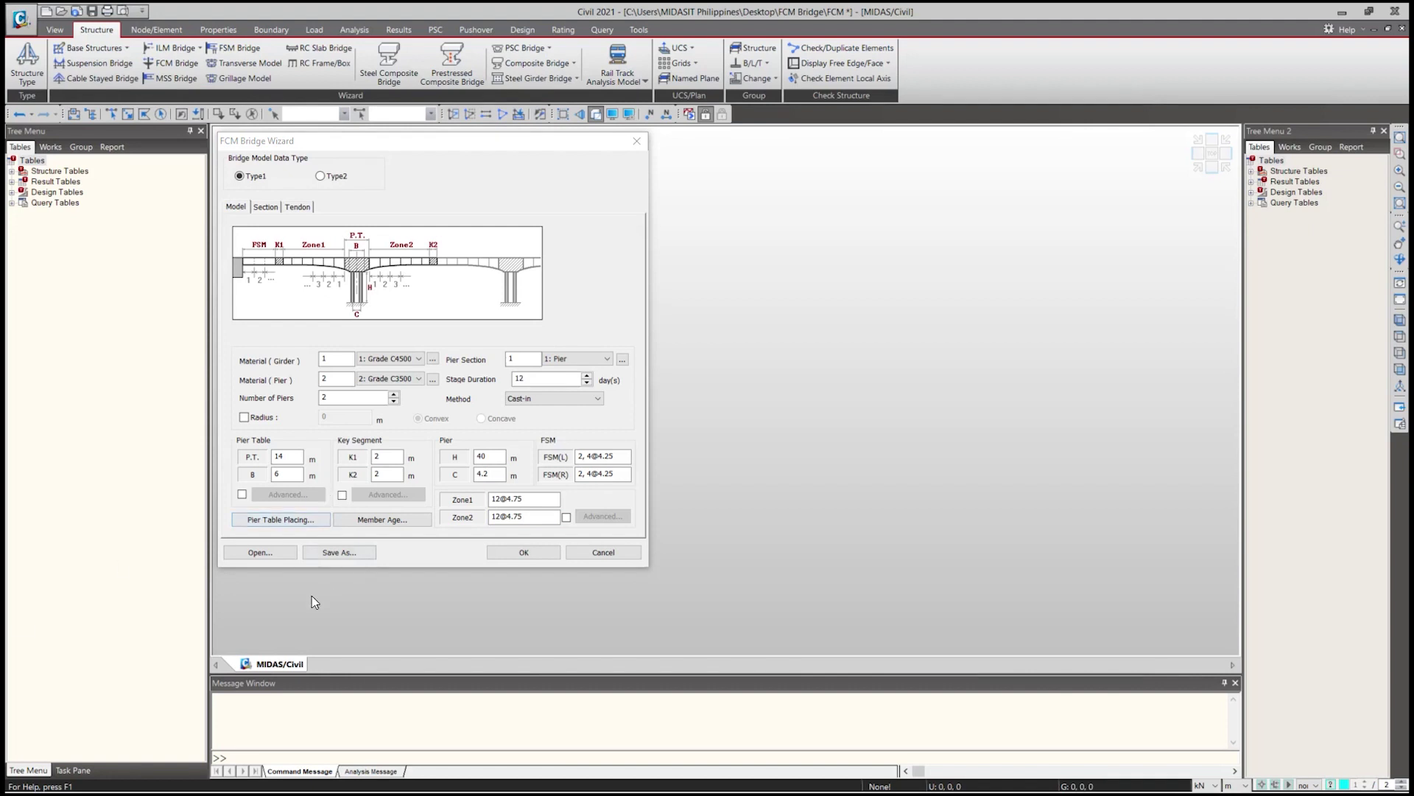
Try to set the pier table placing day of P.T. 2 to 60.
left_click(298, 523)
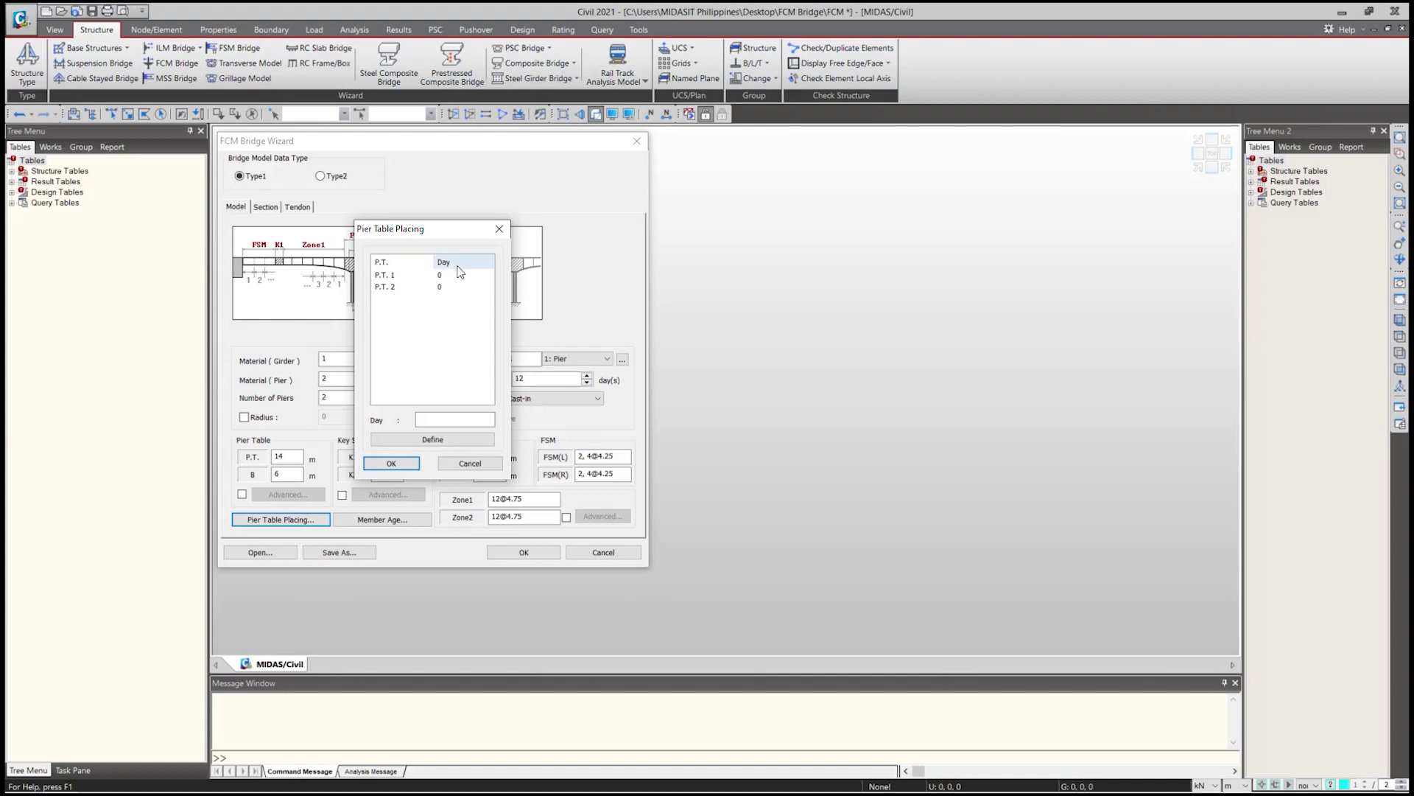
left_click_drag(444, 229, 653, 234)
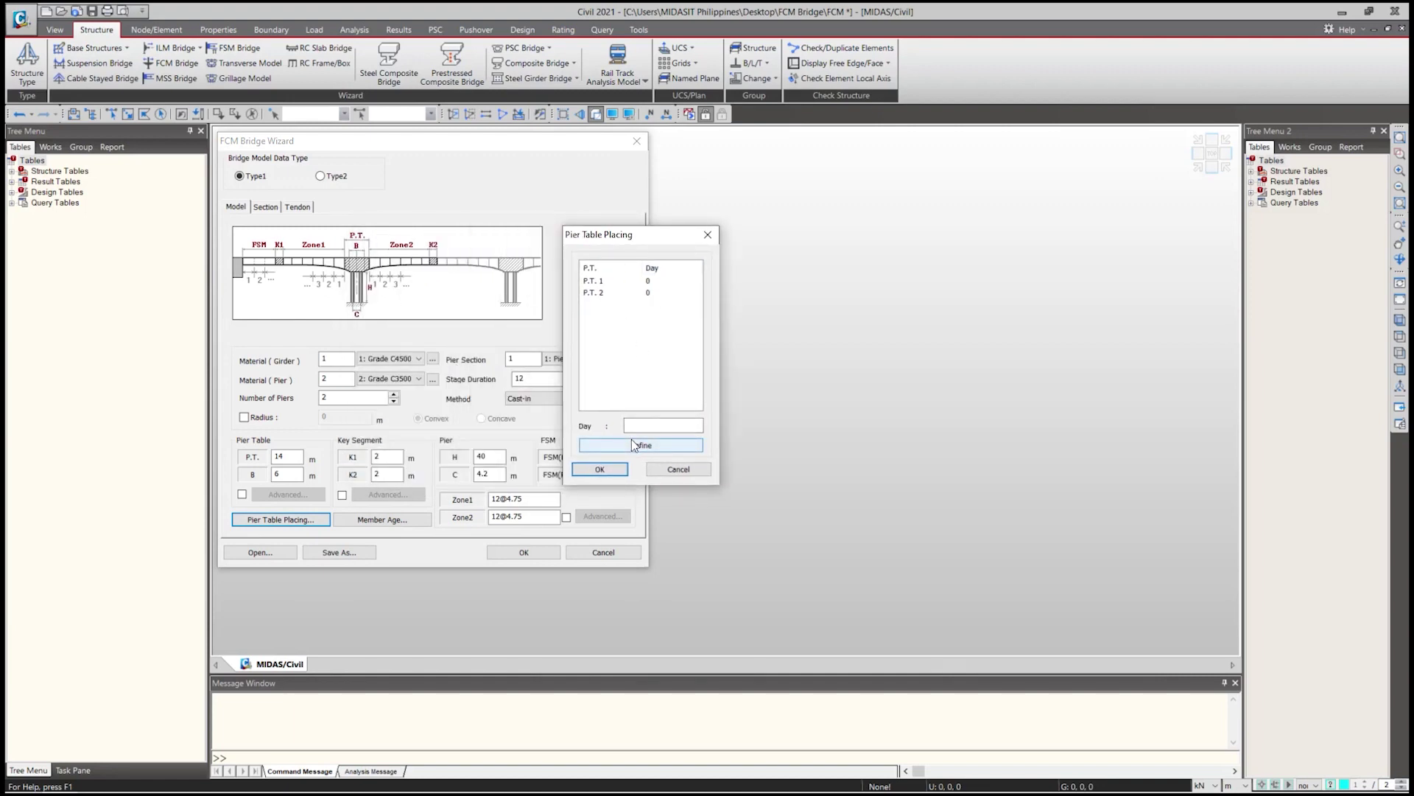
left_click_drag(657, 232, 684, 199)
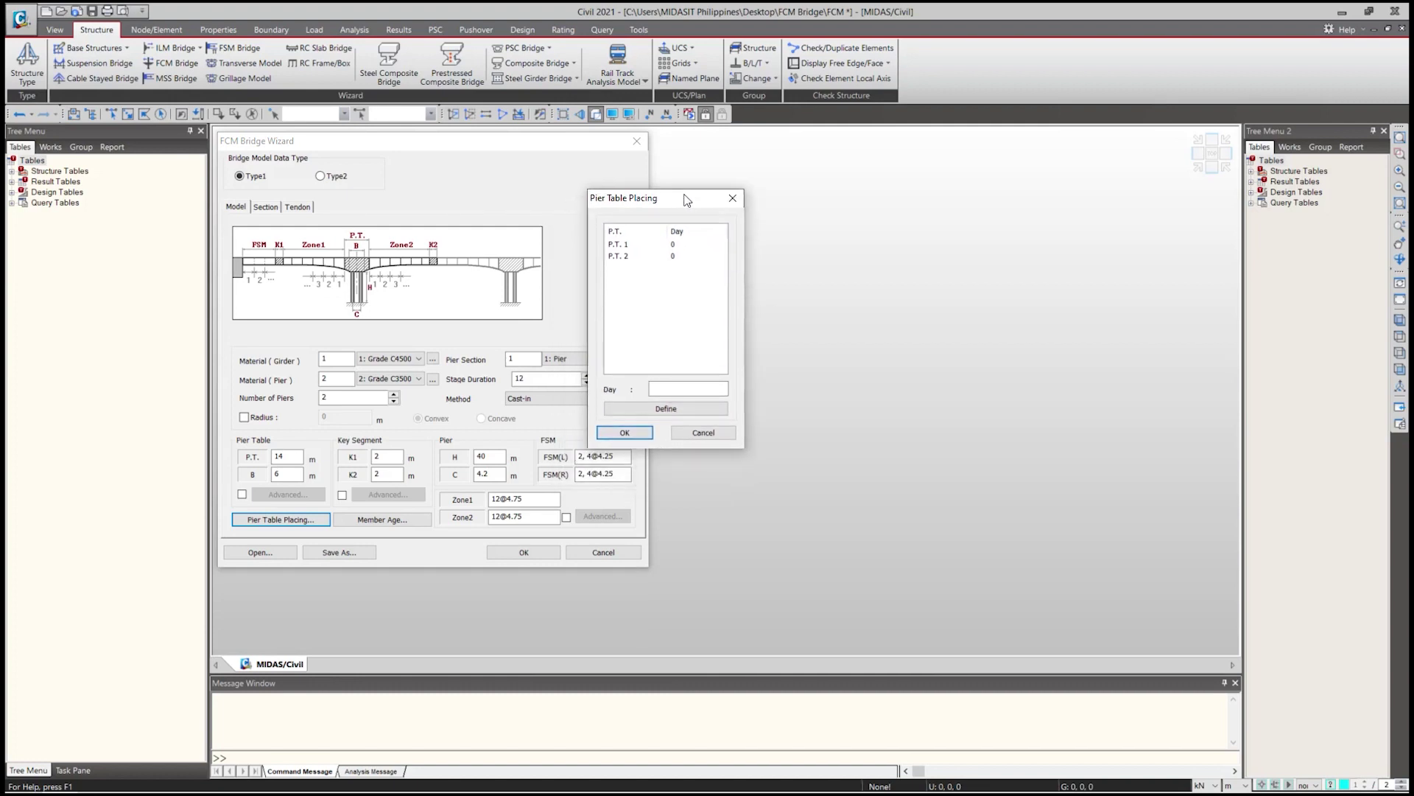
left_click_drag(684, 199, 693, 200)
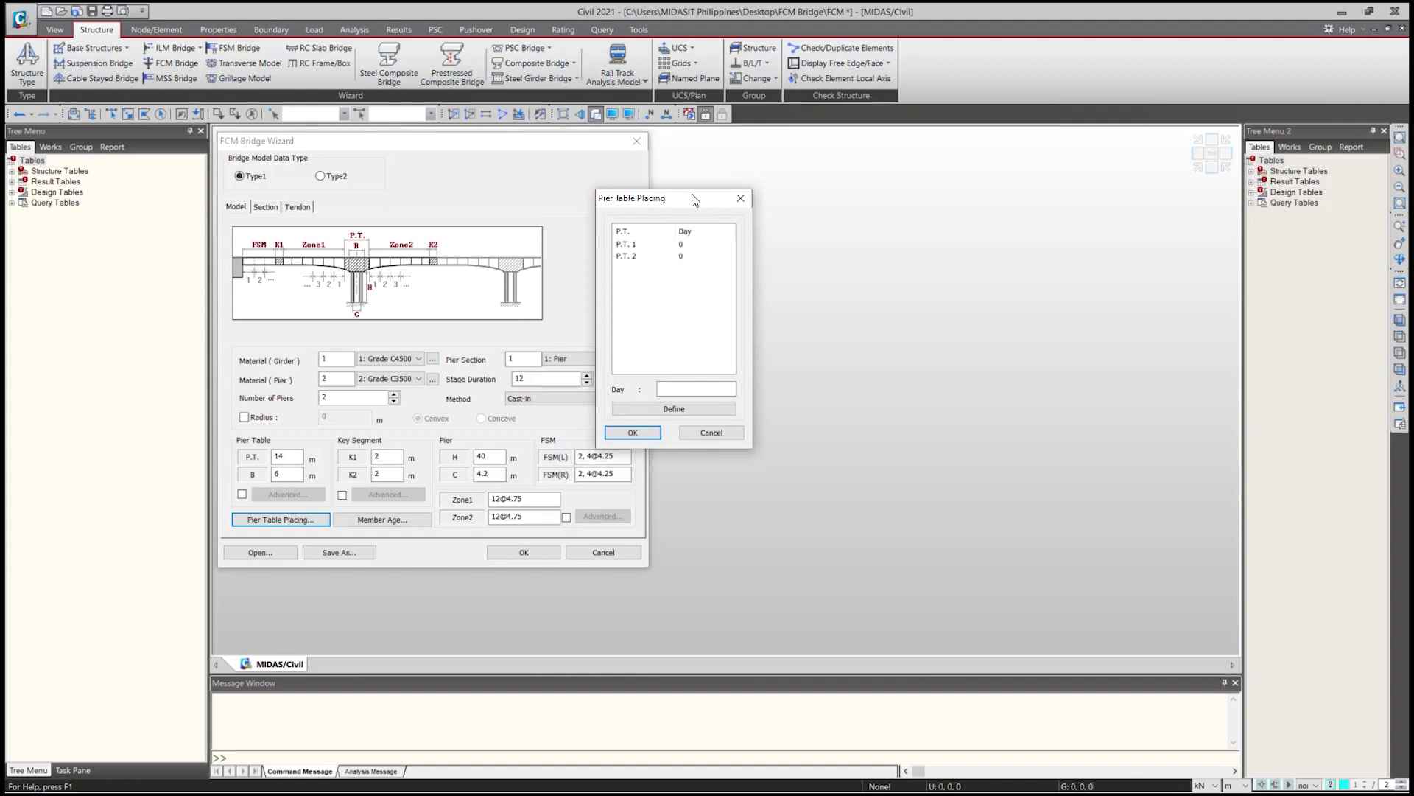
left_click(634, 258)
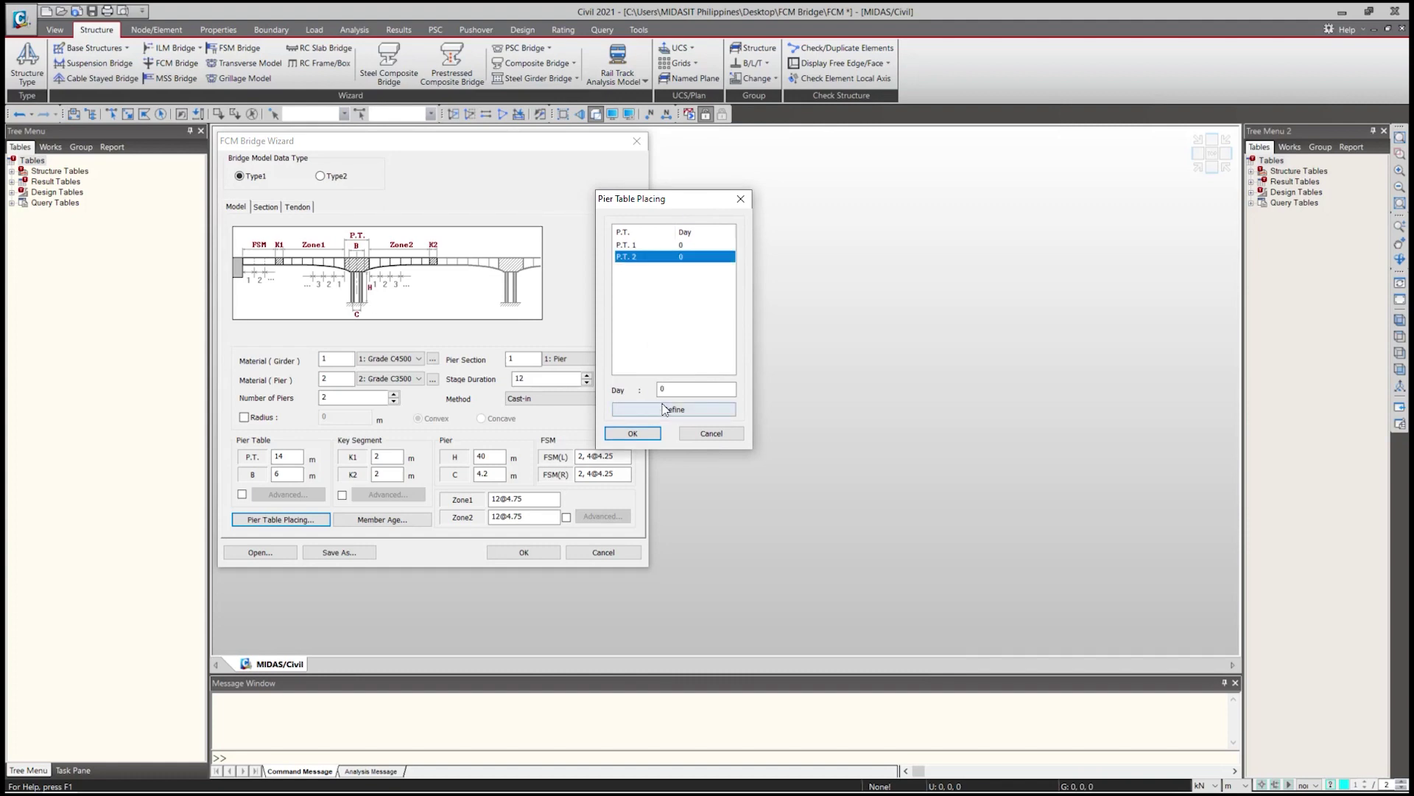
double_click(681, 389)
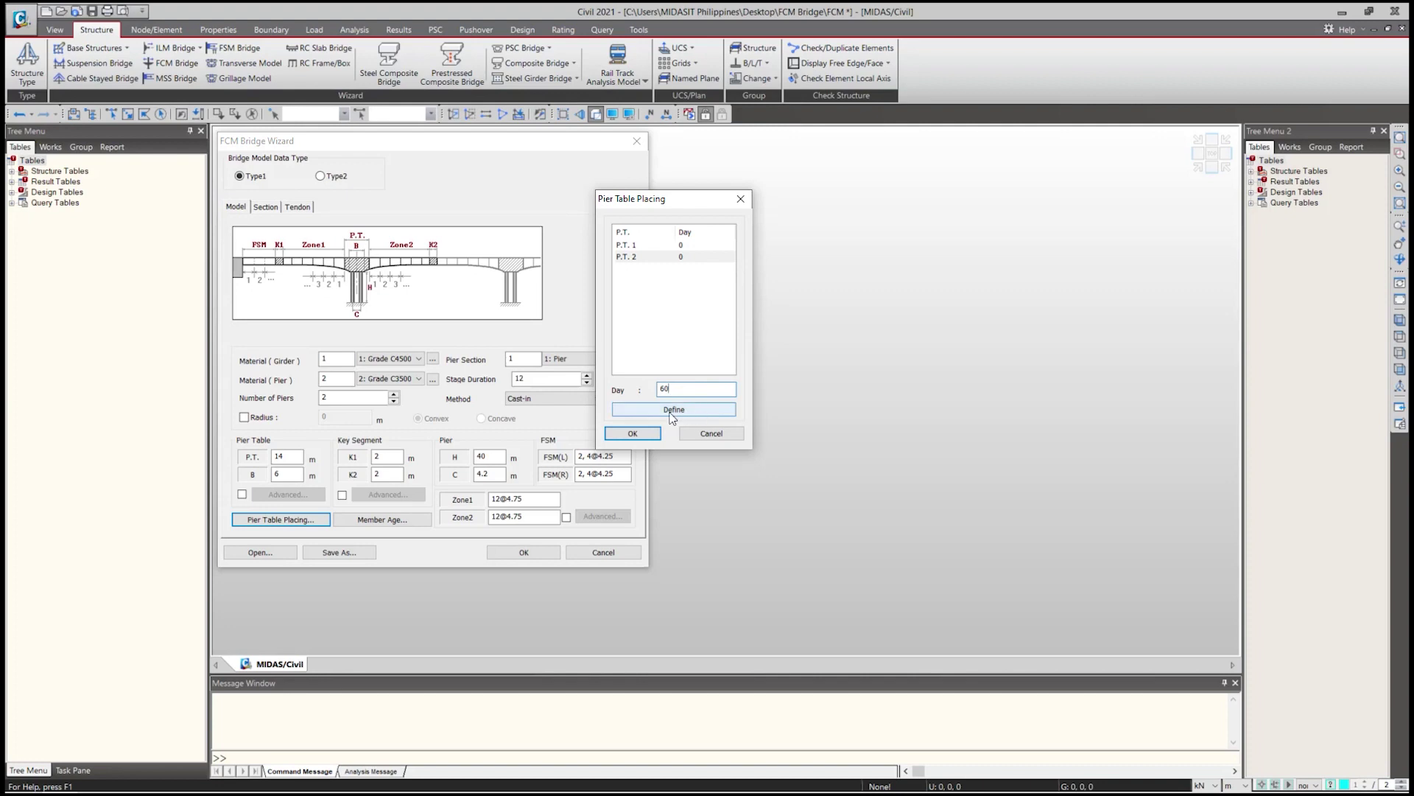
left_click(673, 417)
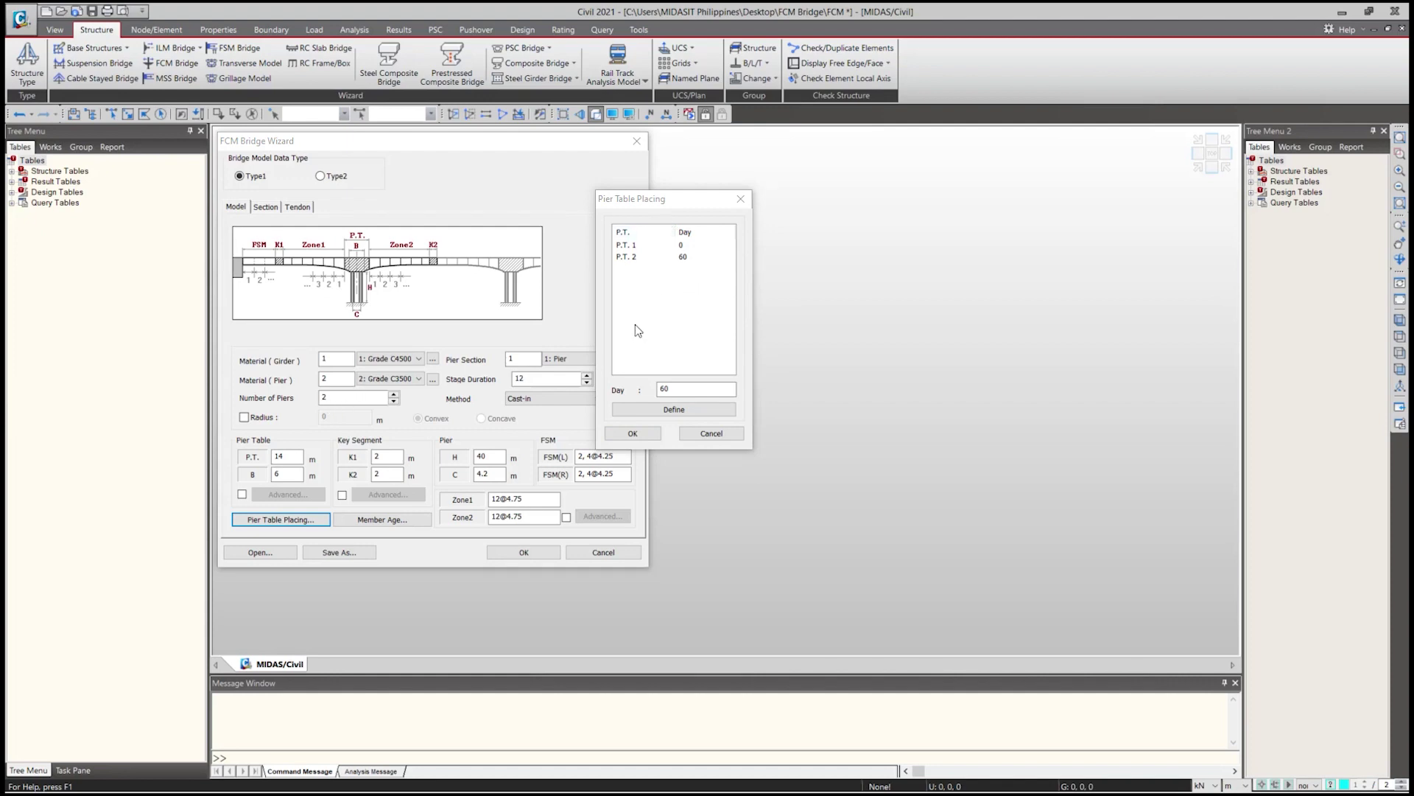
left_click(658, 247)
left_click(659, 258)
left_click(680, 390)
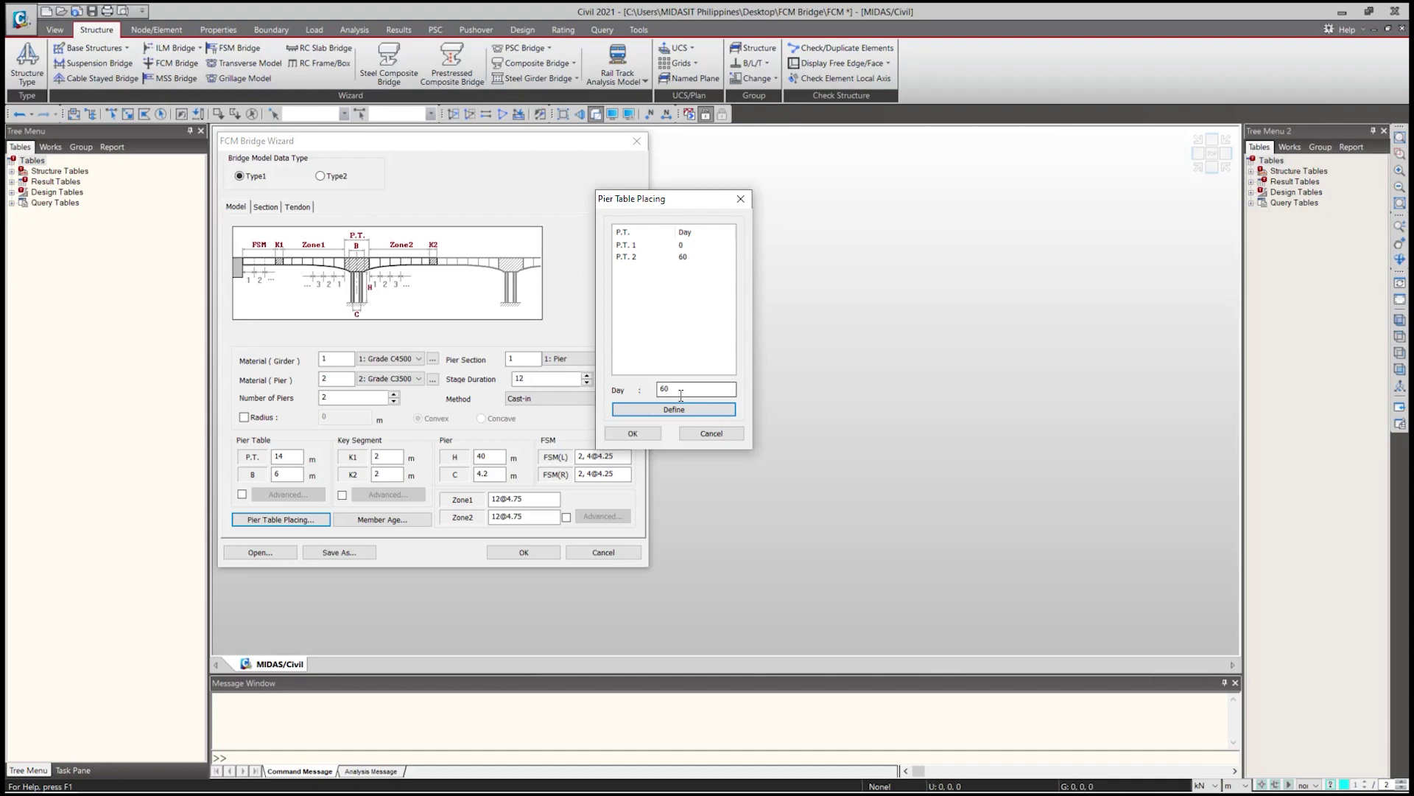
left_click(716, 435)
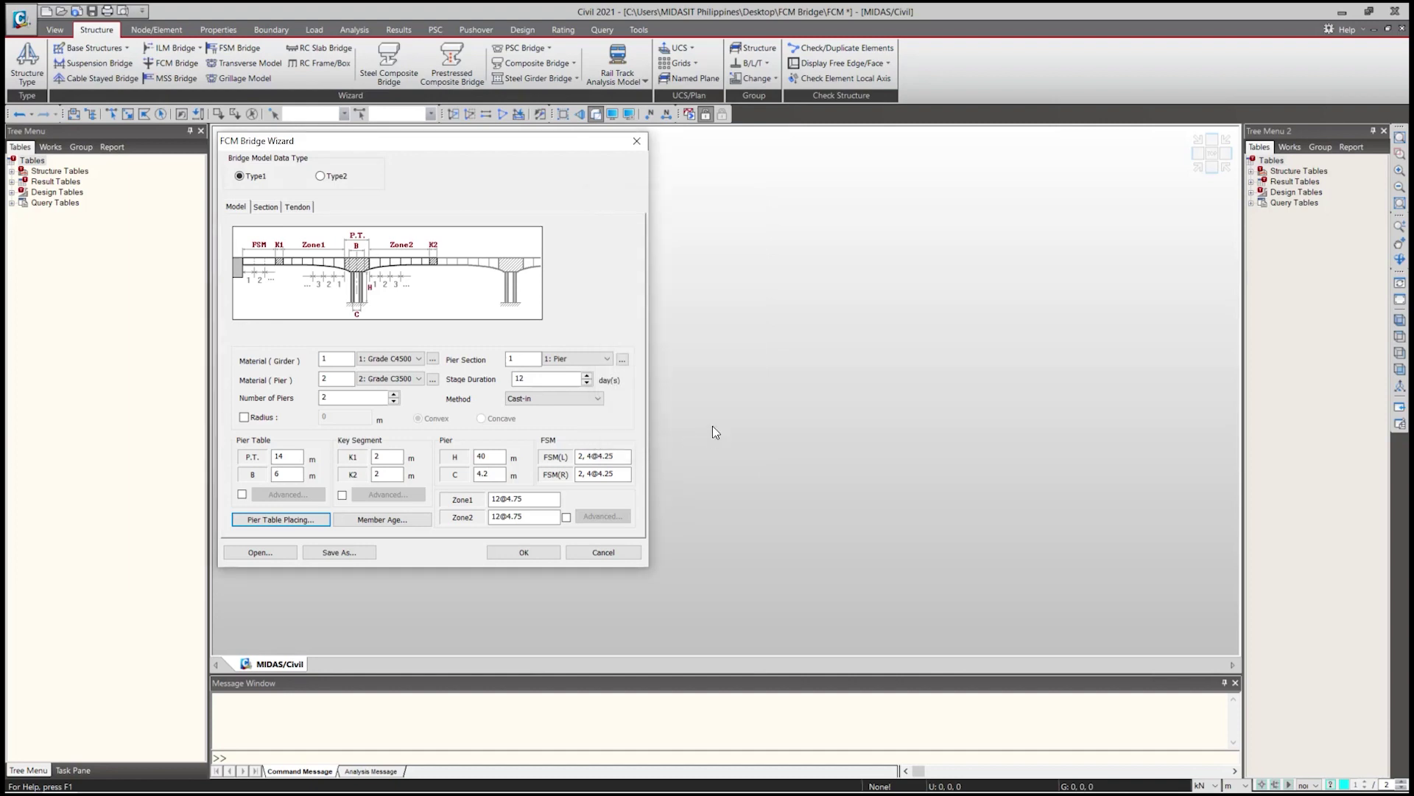
Set the member ages of FSM to 60 days, Key Seg to 10 days and Pier Table to 15 days.
left_click(391, 520)
left_click_drag(463, 306, 790, 323)
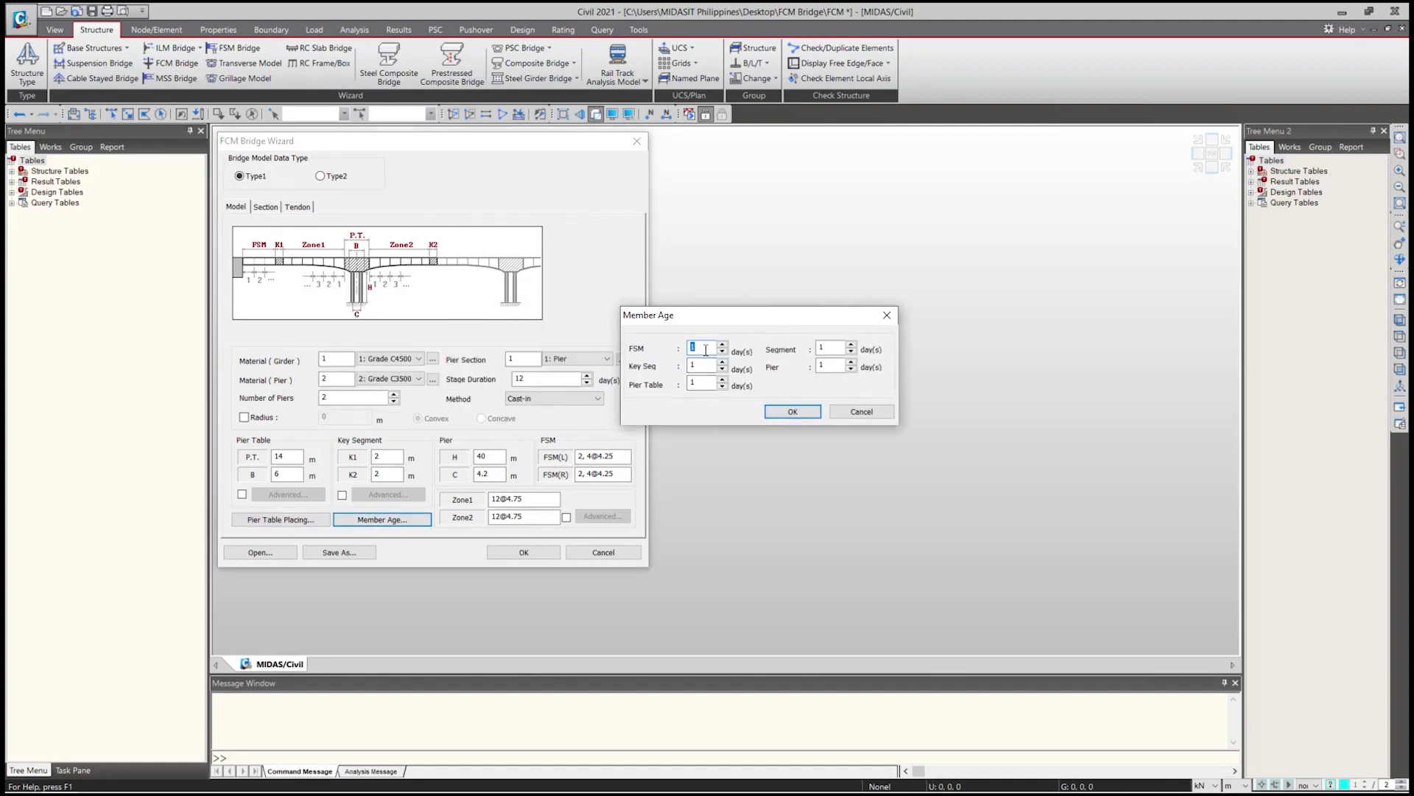
type("60")
key("Tab")
type("10")
double_click(693, 384)
type("4")
key("BackSpace")
type("15")
Set the member ages of Segment to 5 days and Pier to 100 days, and apply the member ages.
double_click(831, 351)
type("5")
double_click(831, 365)
type("100")
left_click(802, 413)
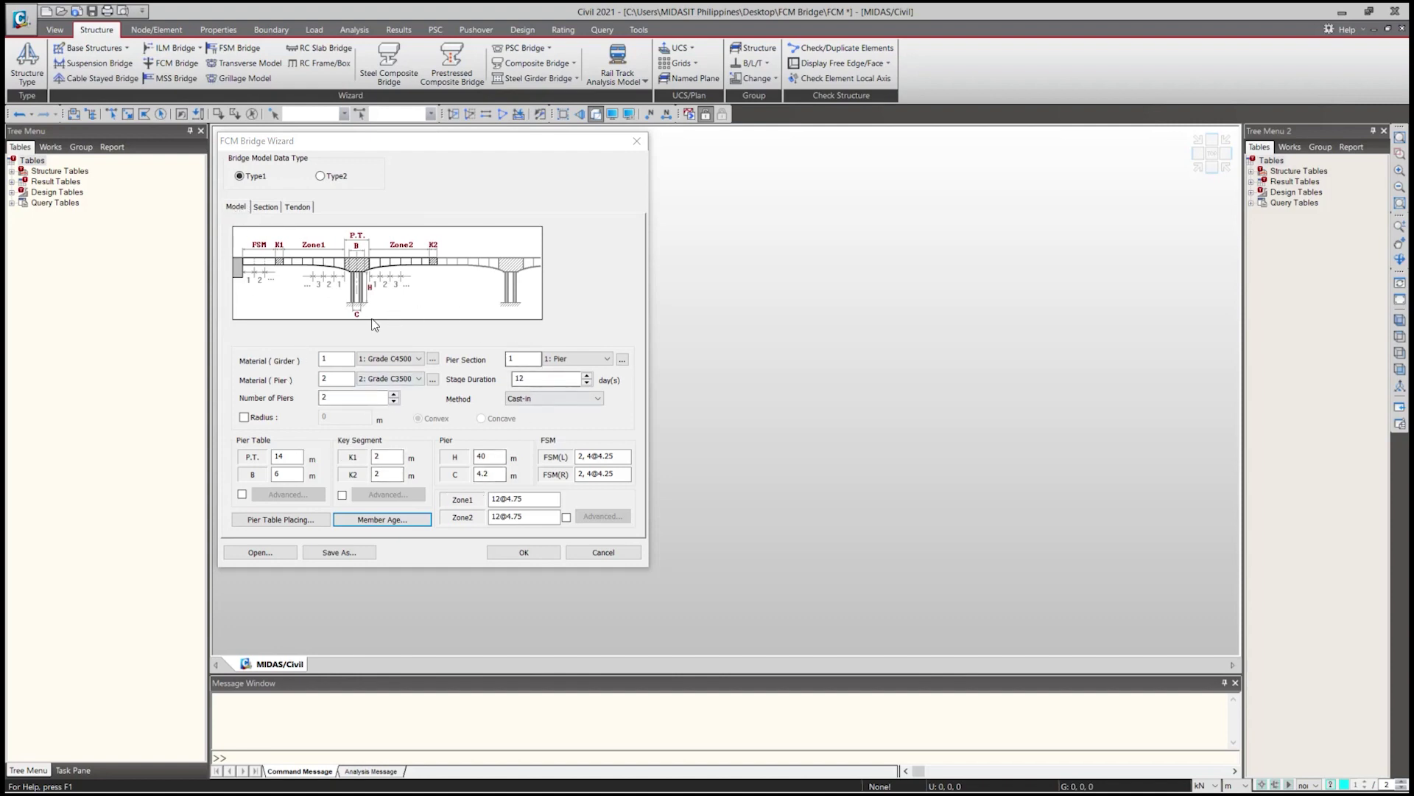
In the wizard's box section, set H1 to 0.25 m, H3 to 0.26 m, H5 to 0.325 m and H2-1 to 5.9 m.
left_click(267, 208)
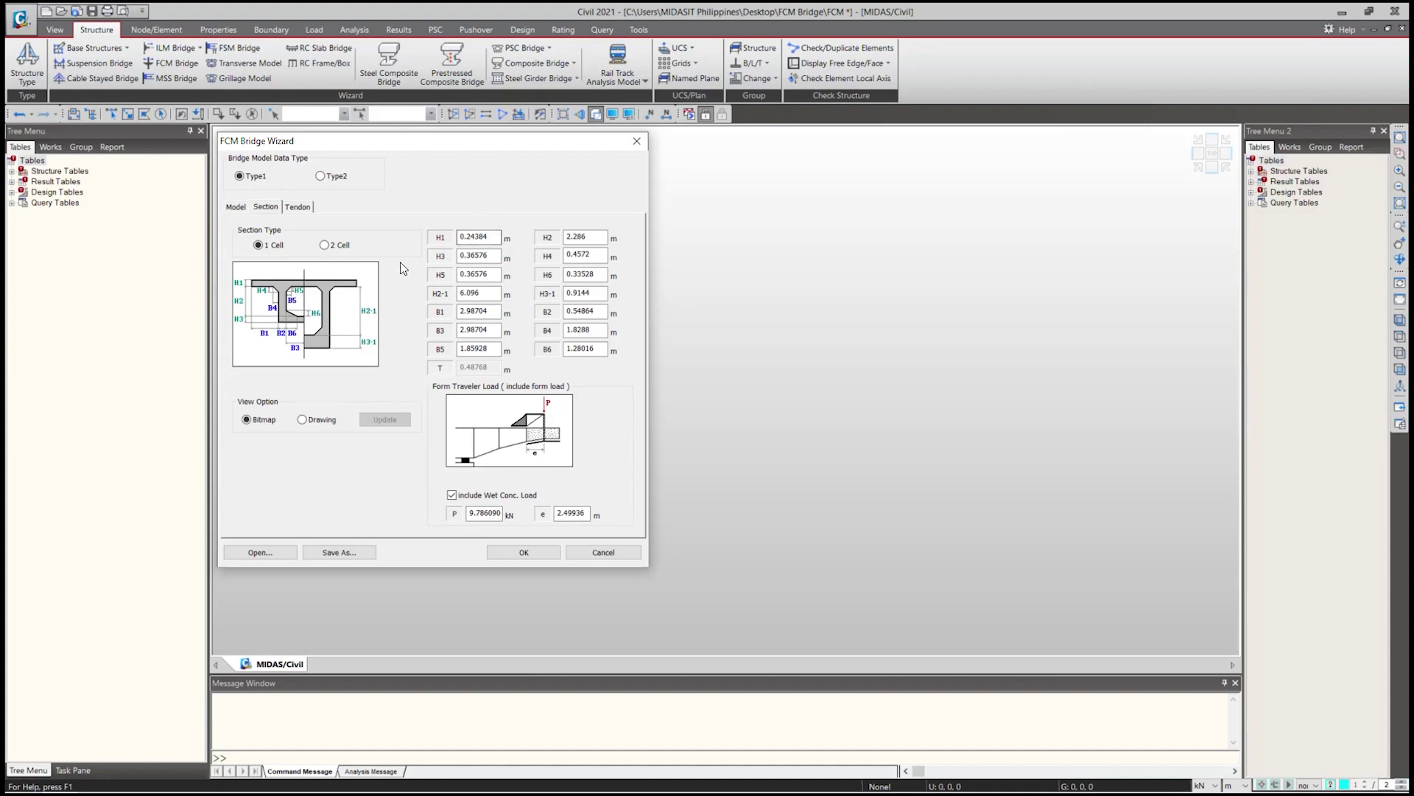
double_click(492, 239)
type("0.2")
type("5")
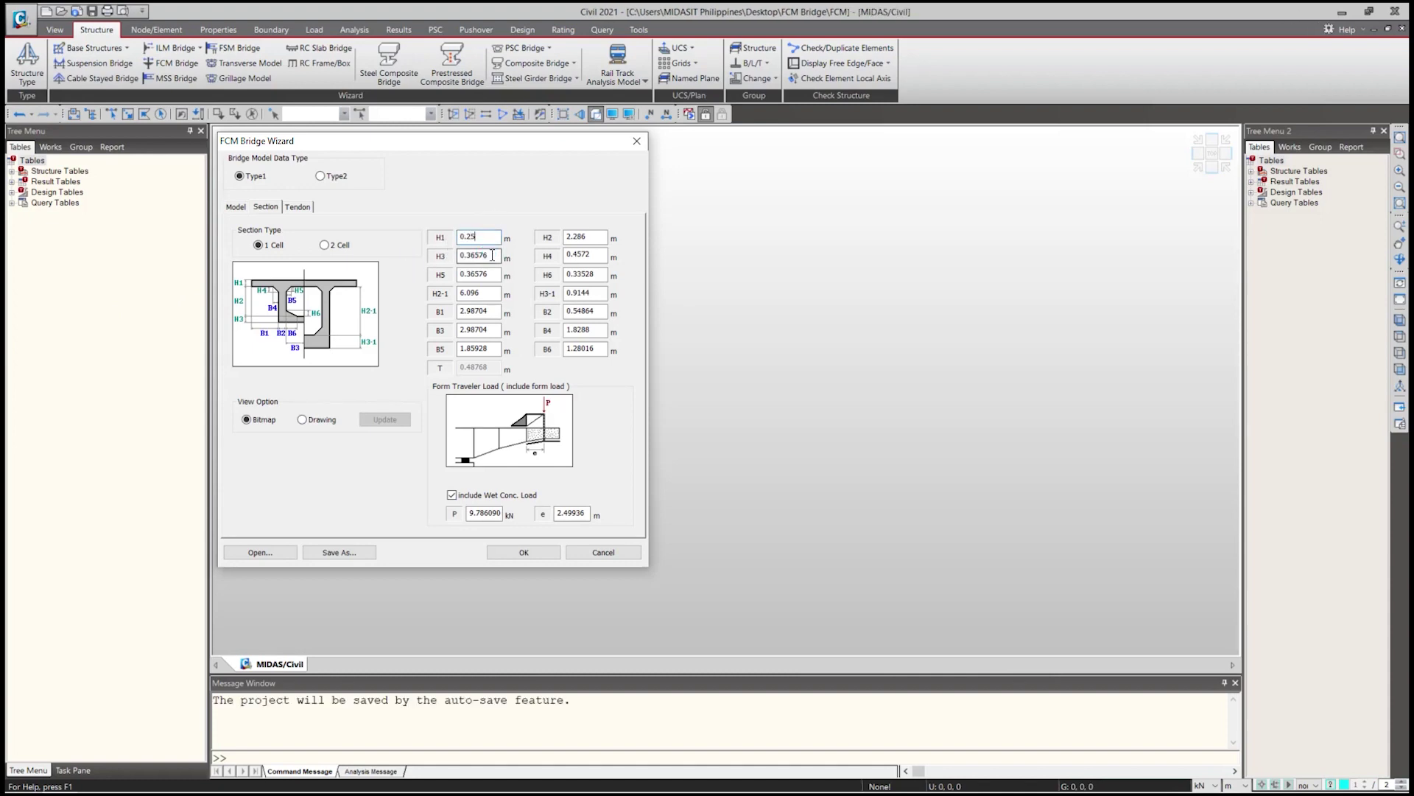
left_click(479, 255)
type("0.26")
key("Tab")
type("0.325")
key("Tab")
type("5.9")
Set the box section's widths B1 to 2.8 m, B3 to 3.1 m and B5 to 1.75 m.
key("Tab")
type("2.8")
double_click(487, 330)
type("3.1")
double_click(487, 348)
type("1.75")
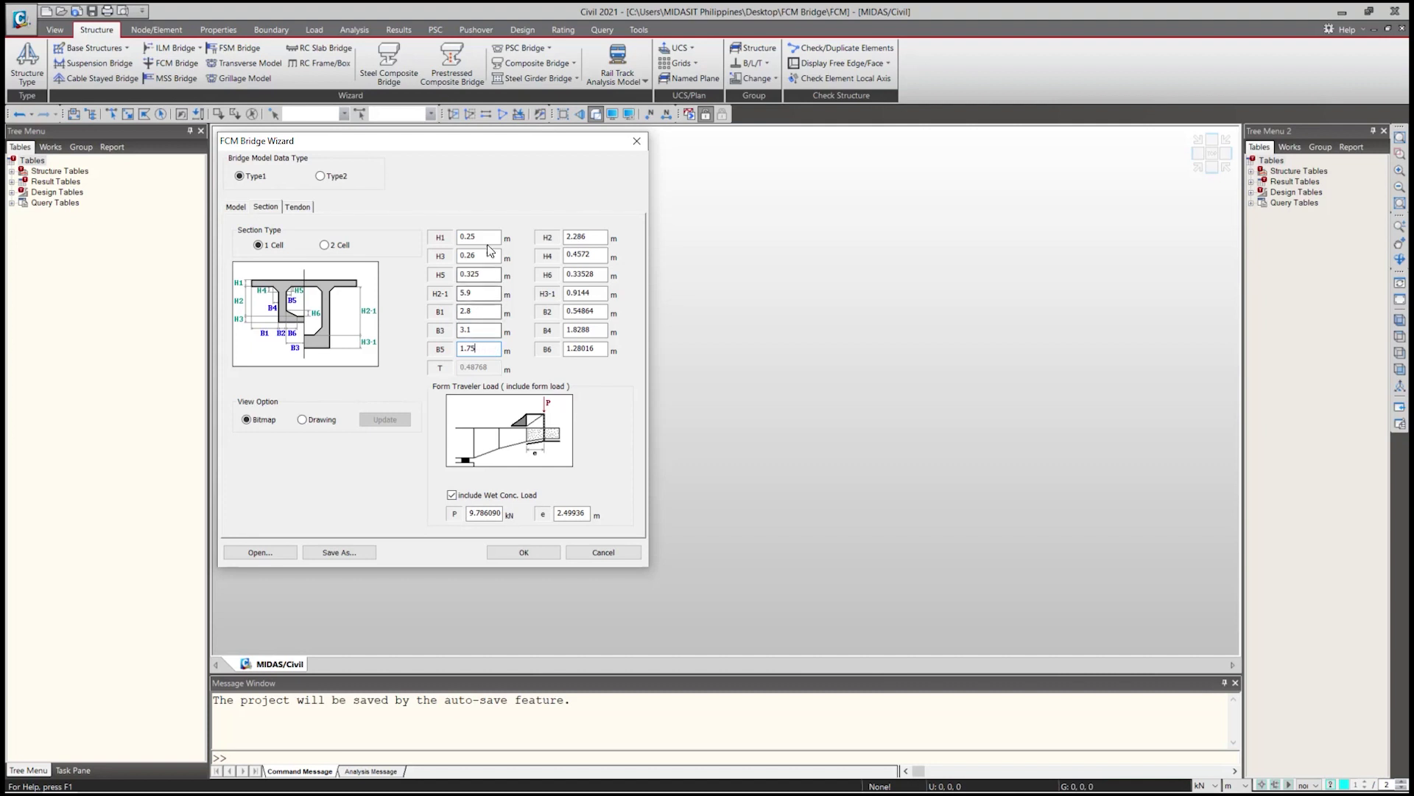
left_click(481, 236)
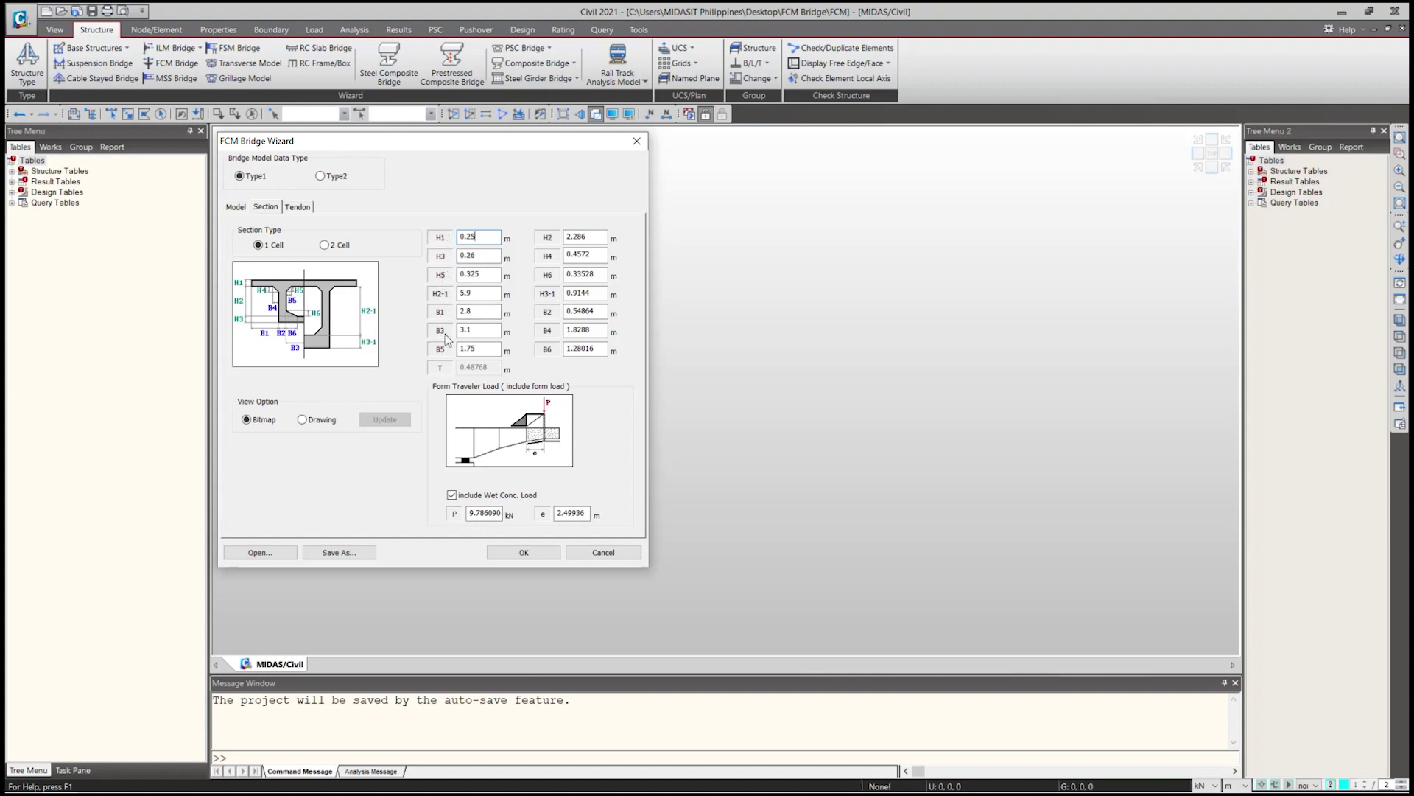
left_click(481, 256)
left_click(490, 241)
Set the box section's heights H2 to 2.19 m, H4 to 0.35 m, H6 to 0.25 m and H3-1 to 0.85 m.
double_click(579, 238)
type("2.19")
key("Tab")
type("0.35")
key("Tab")
type("0.25")
key("Tab")
type("0.85")
Set the box section's widths B2 to 0.45 m, B4 to 1.75 m and B6 to 1.25 m.
key("Tab")
type("0.45")
key("Tab")
type("1.4")
key("BackSpace")
type("75")
key("Tab")
type("1.25")
Set the form traveler load P to 800 kN with eccentricity e of 2.5 m.
double_click(484, 518)
type("800")
double_click(573, 514)
type("2.")
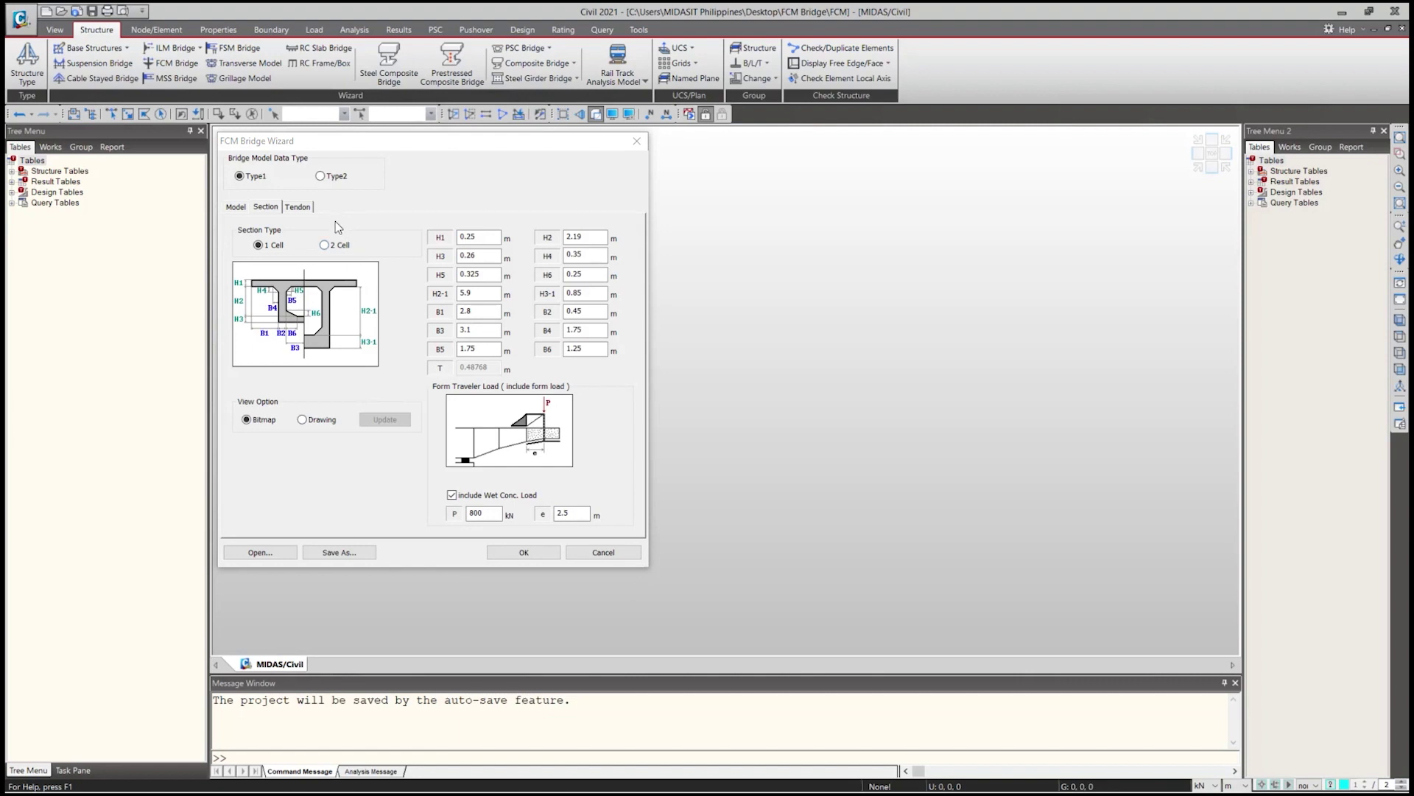
Open the tendon property definitions for the top tendons in the wizard's tendon settings.
left_click(296, 209)
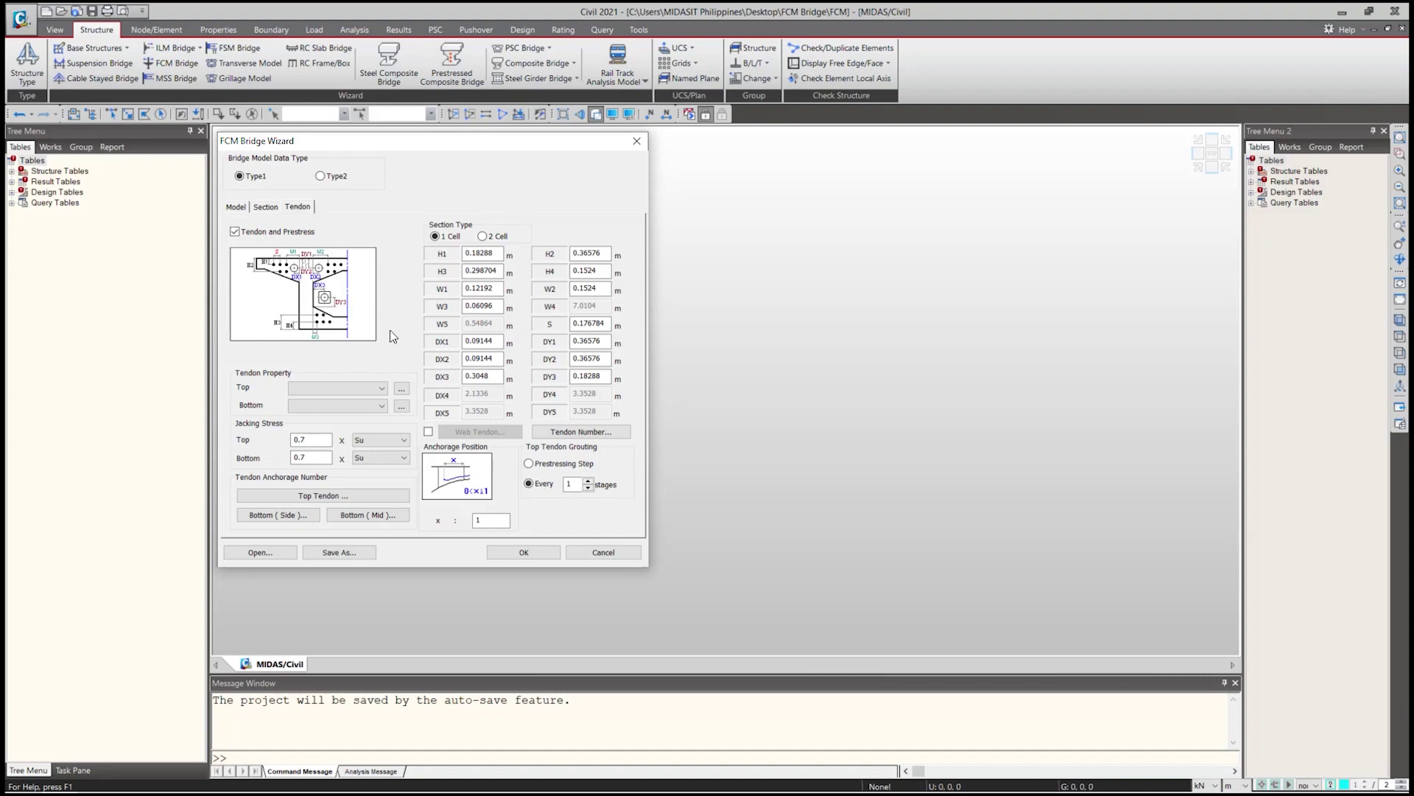
left_click(375, 389)
left_click(365, 386)
left_click(401, 389)
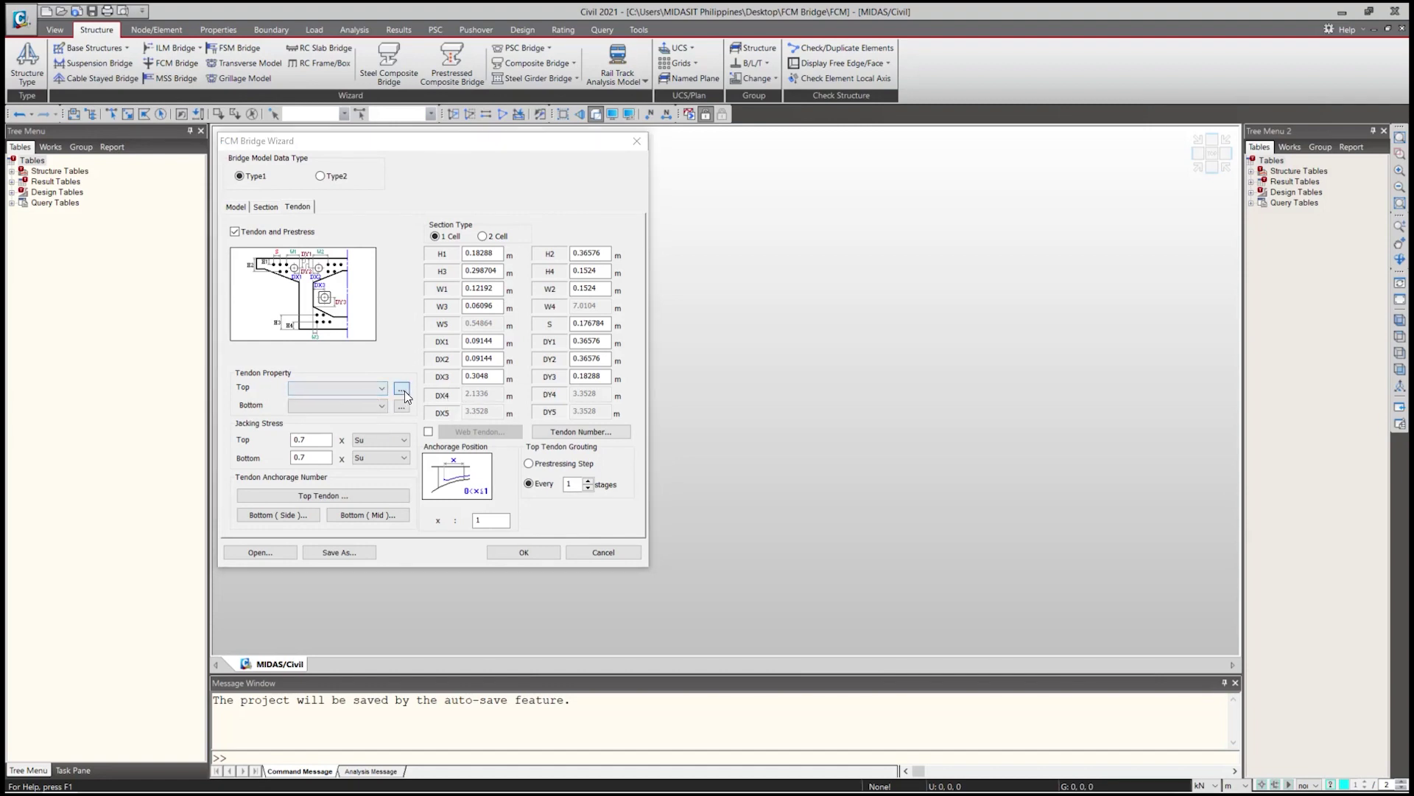
left_click_drag(494, 276, 691, 281)
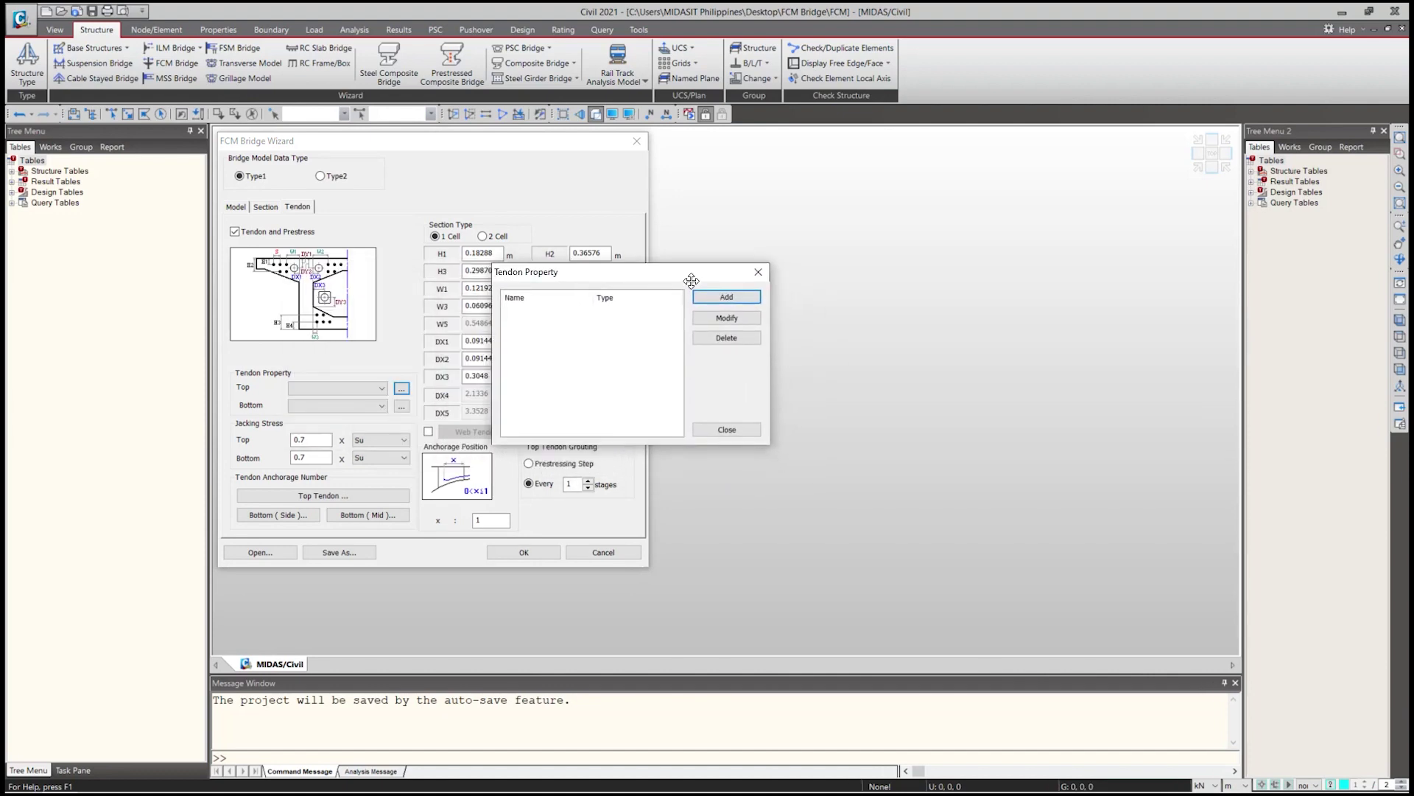
Start a new tendon property named Top with the Internal(Post-Tension) tendon type.
left_click(727, 297)
left_click_drag(703, 193, 942, 192)
type("T")
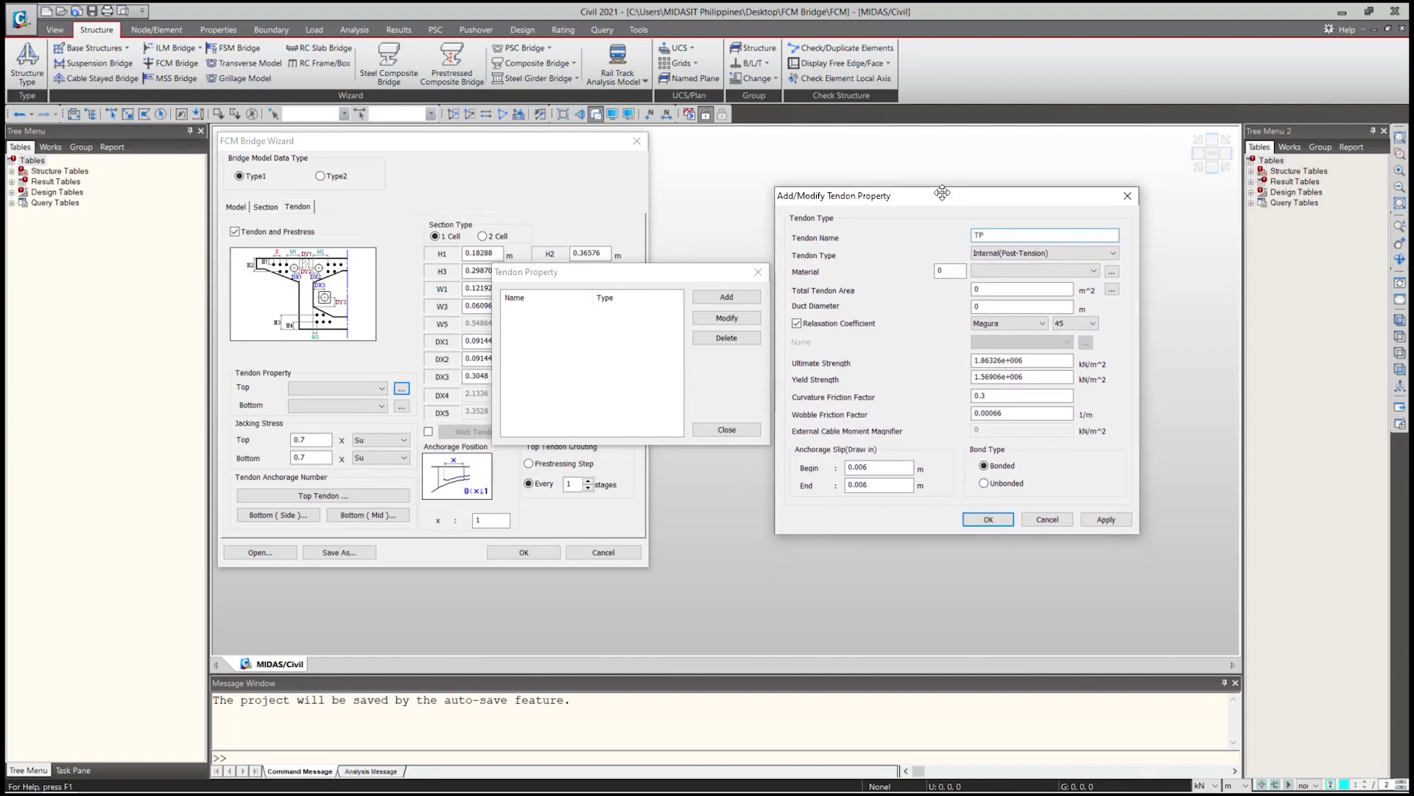
type("op")
left_click(1036, 254)
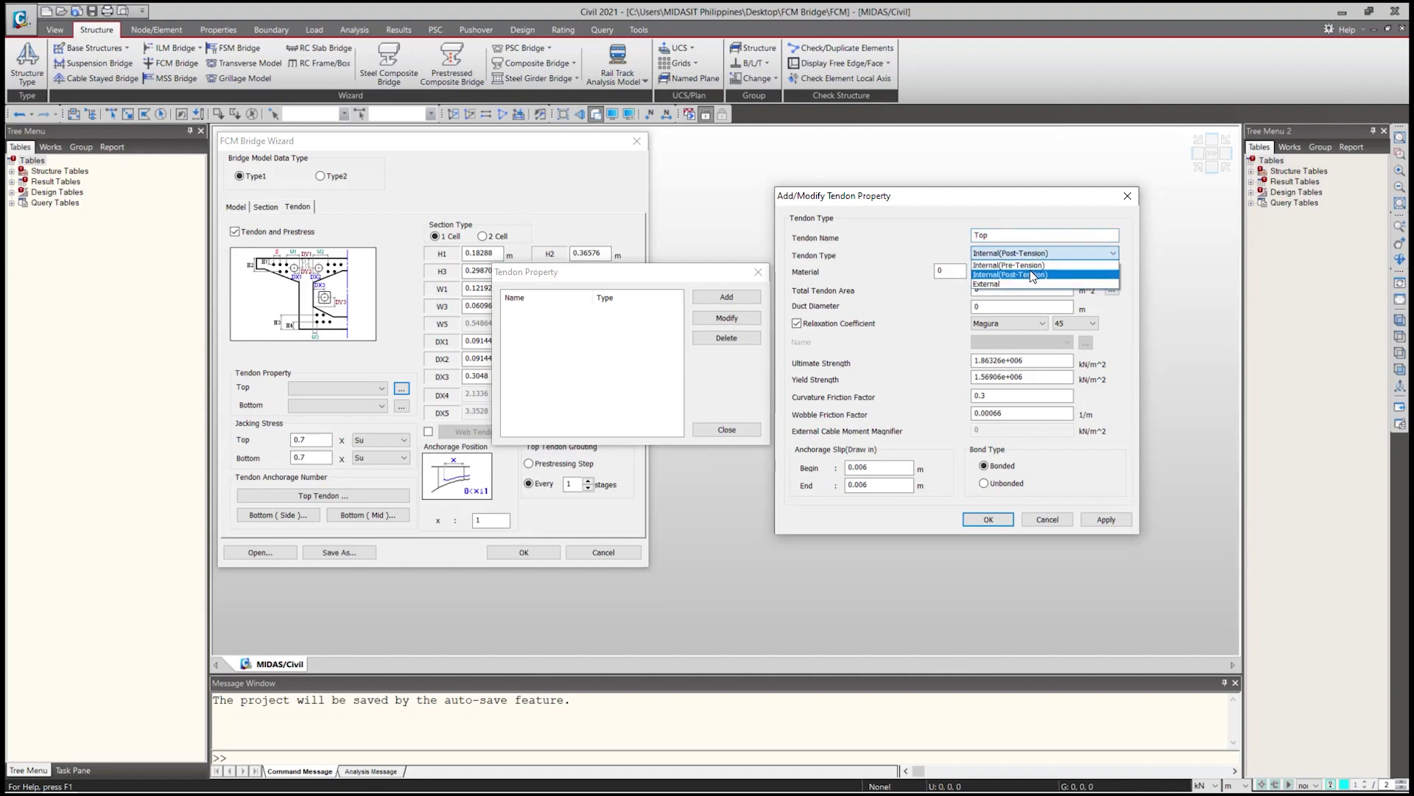
left_click(1011, 274)
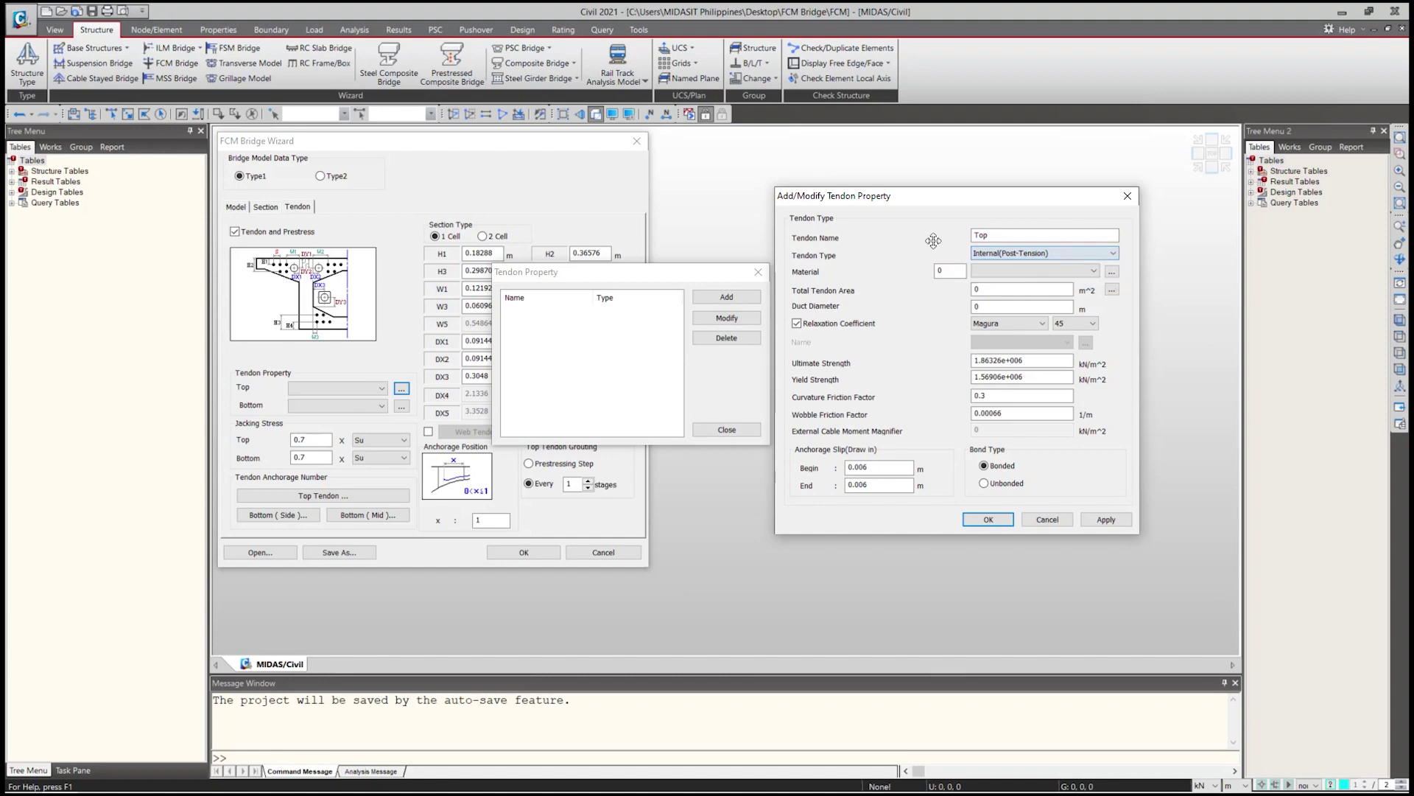
Assign material A416-270(Low) to the Top tendon and define its total area as 0.0026353 m² using 15.2mm(0.6") strands.
left_click(1011, 273)
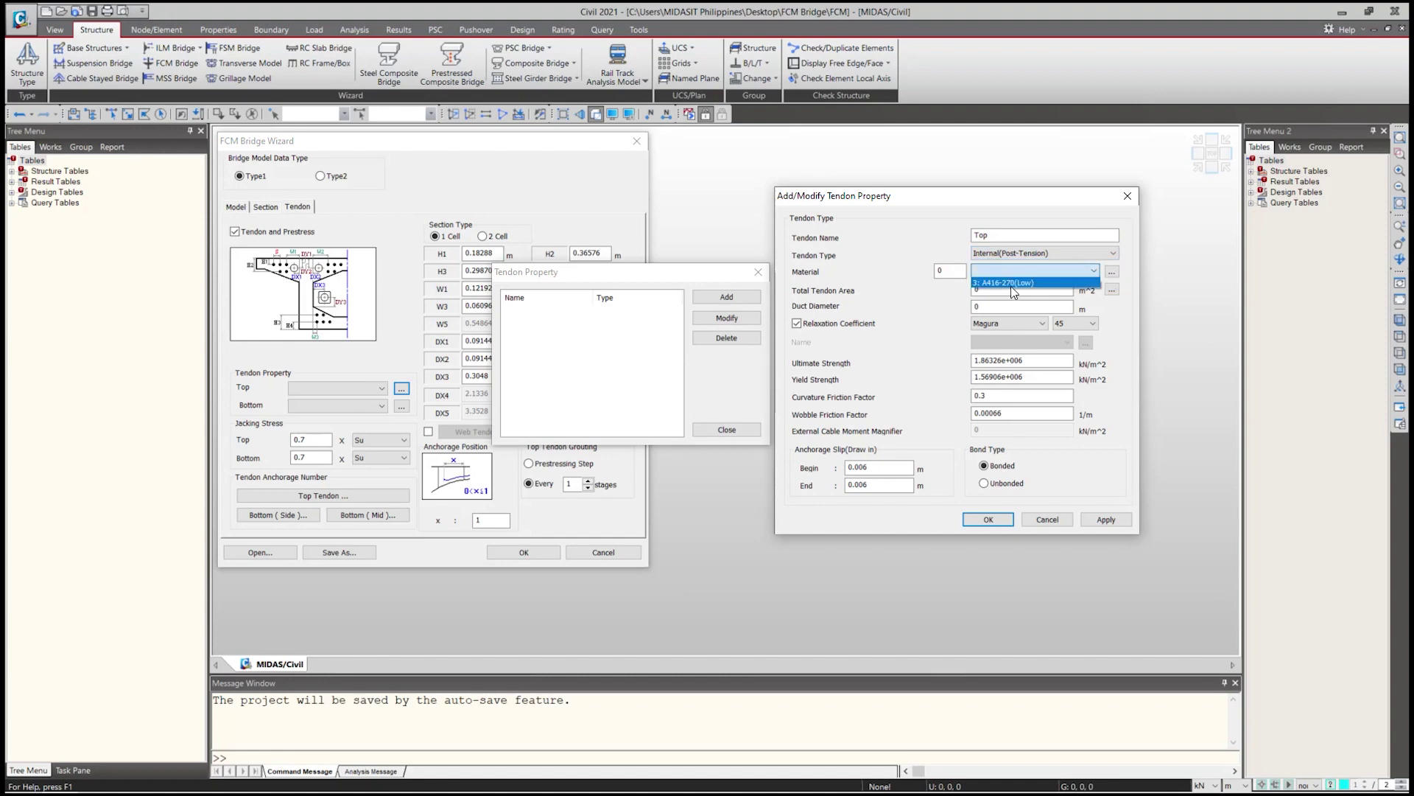
left_click(1013, 283)
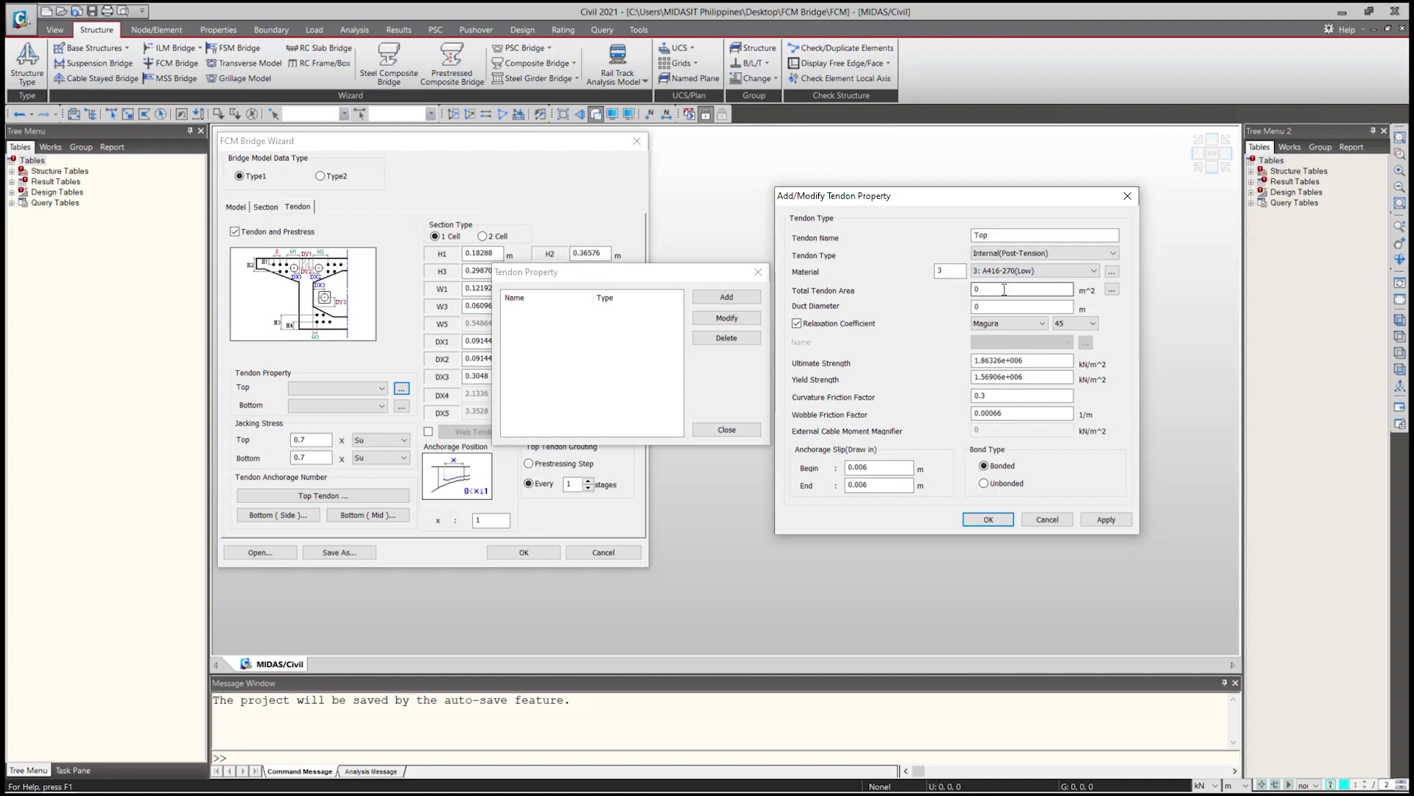
left_click(1112, 291)
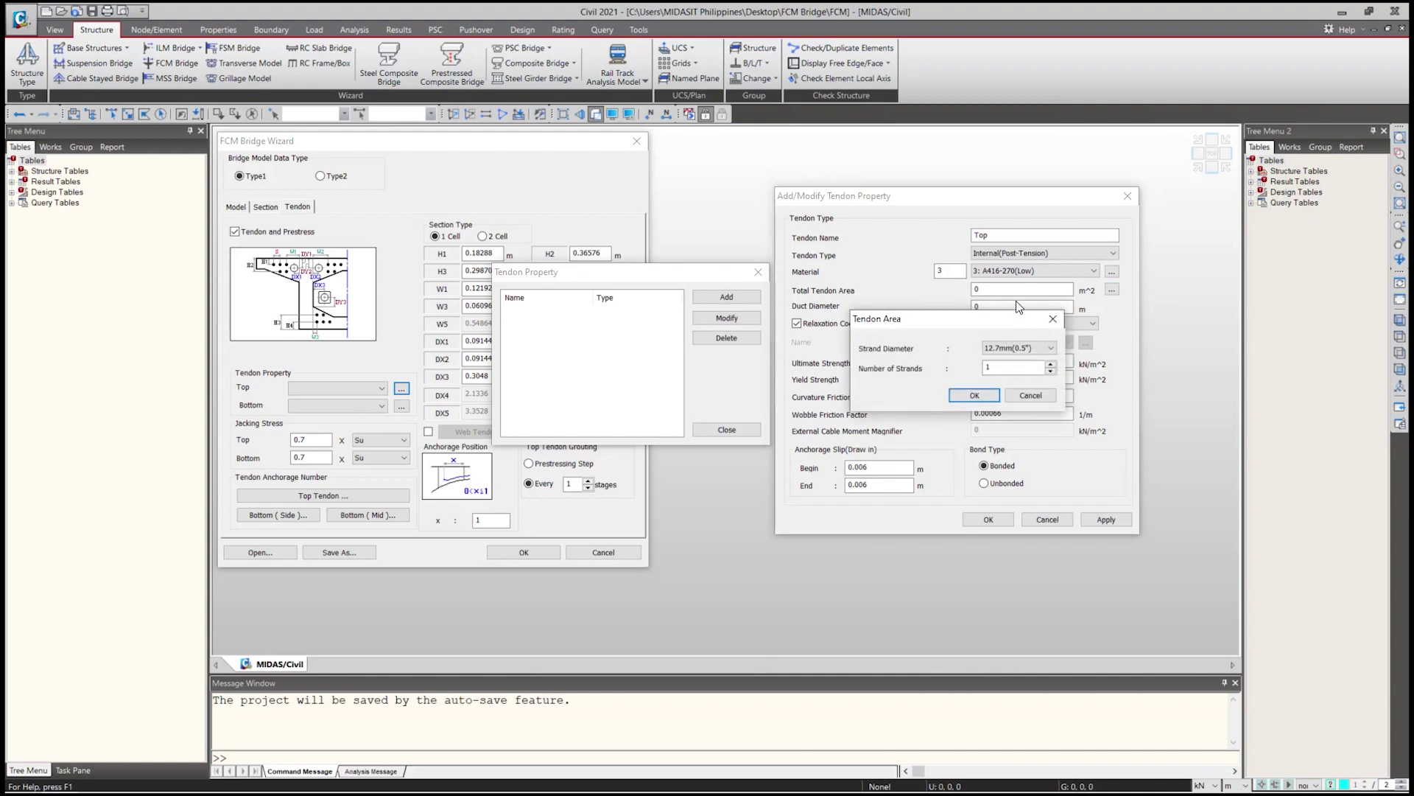
left_click_drag(957, 318, 974, 294)
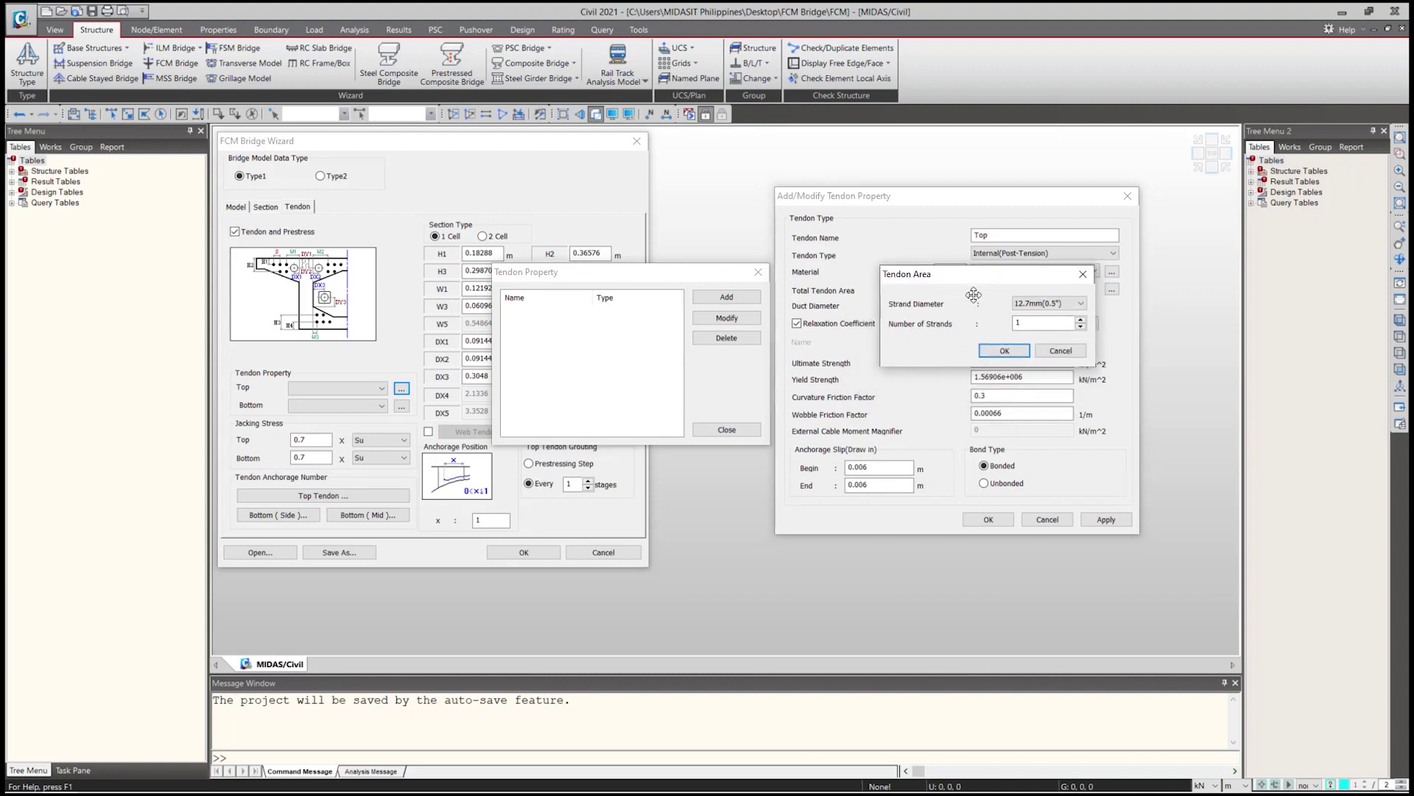
left_click(1070, 305)
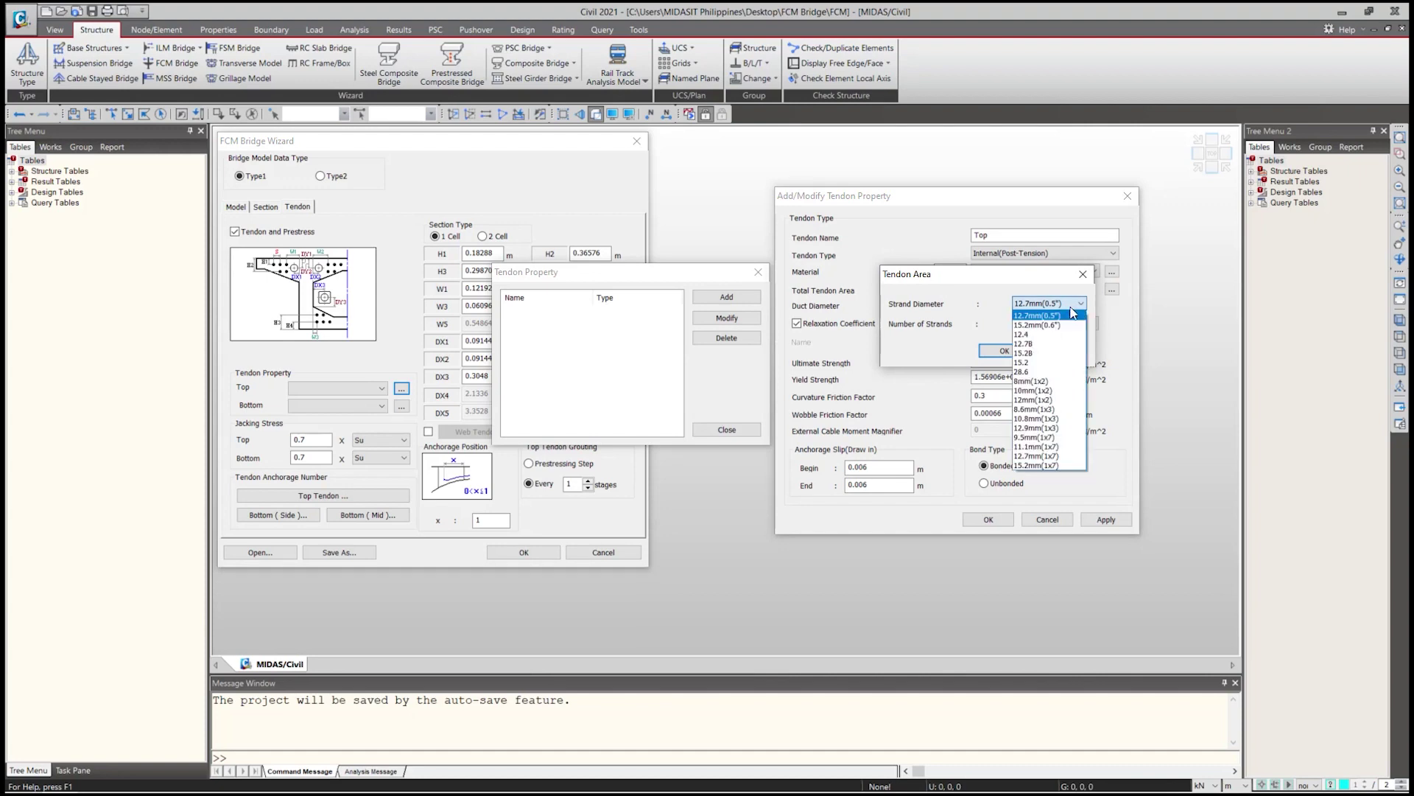
left_click(1034, 327)
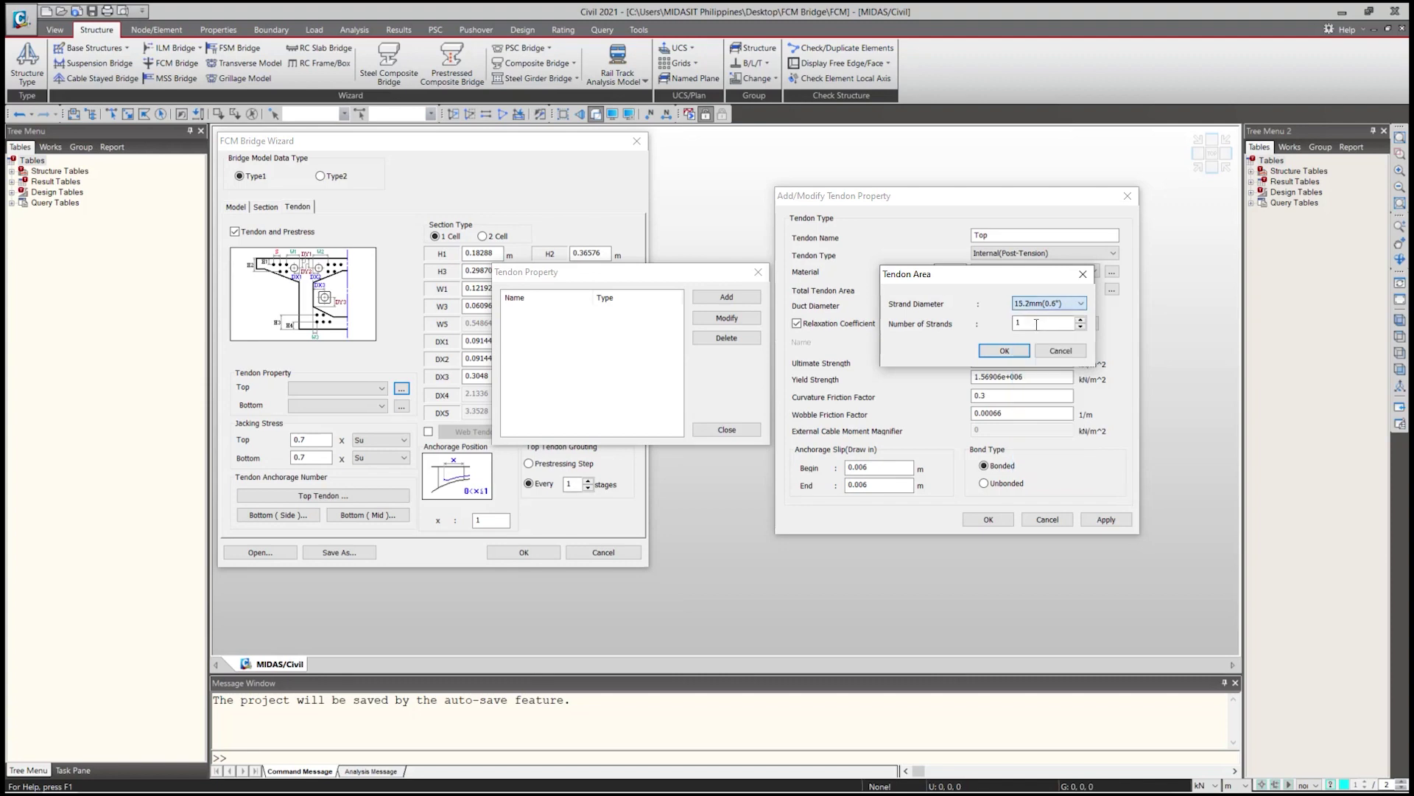
key("Tab")
left_click(1033, 322)
left_click(1018, 350)
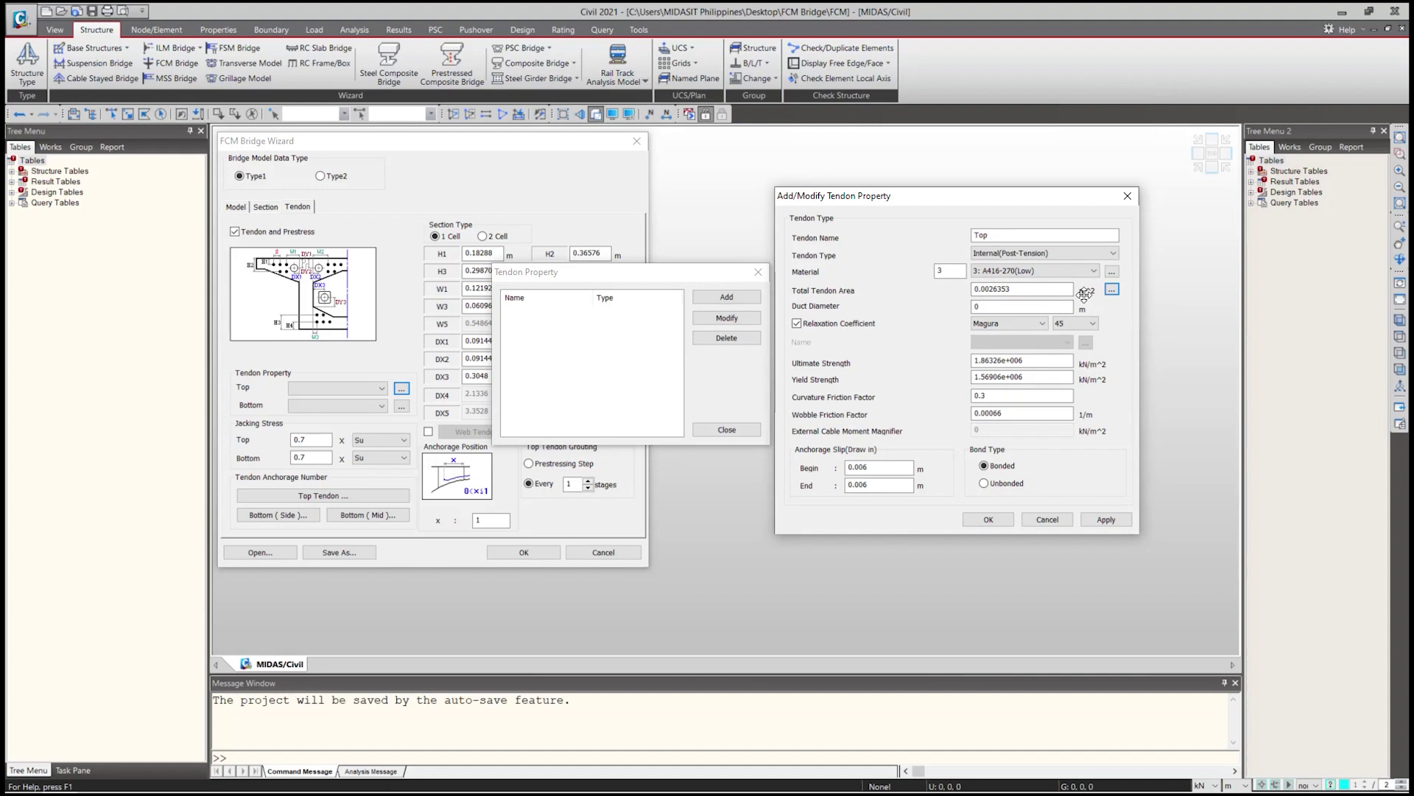
Set the Top tendon's duct diameter to 0.1 m and relaxation coefficient to CEB-FIP 1990, and add the property to the list.
left_click_drag(1068, 290, 955, 290)
key("Tab")
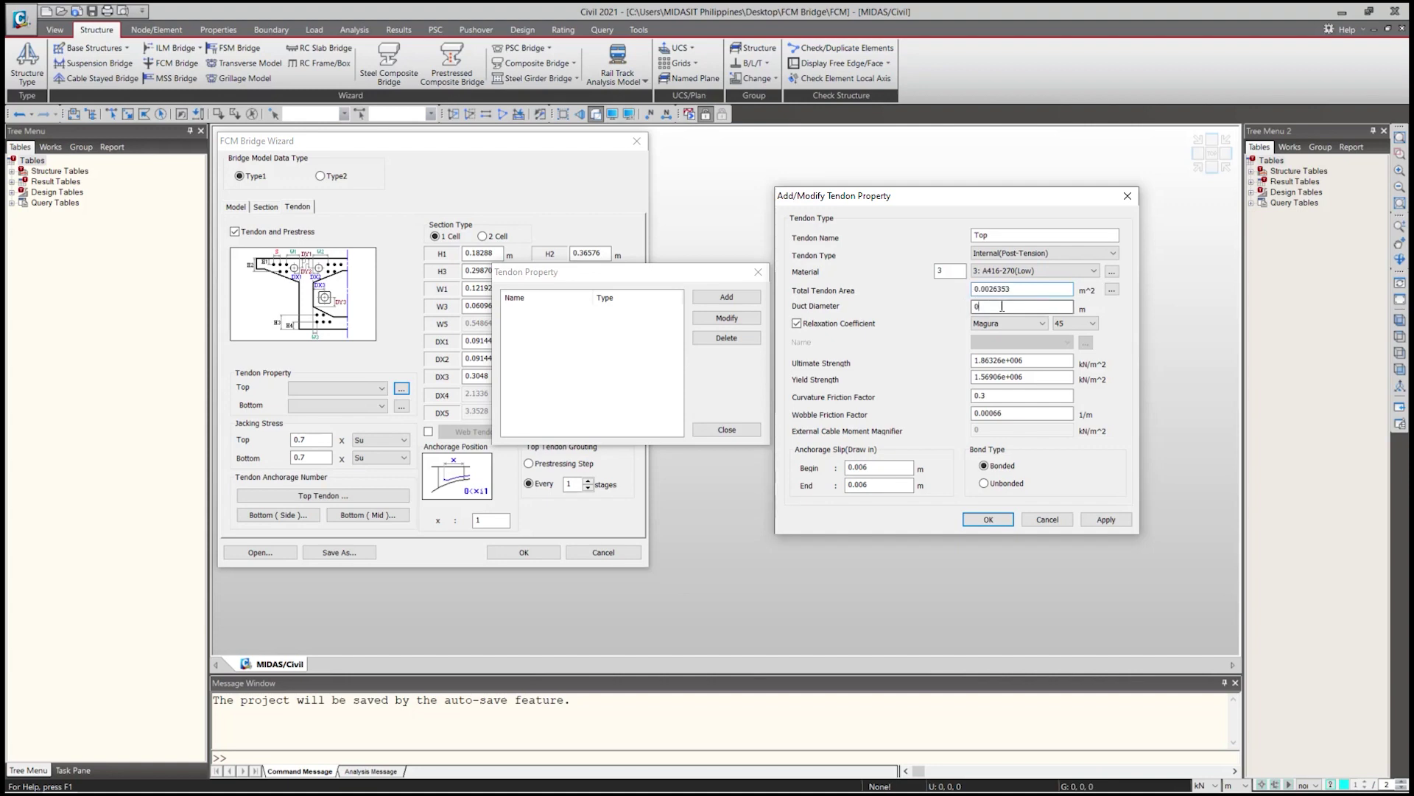
type("0.1")
left_click(1031, 324)
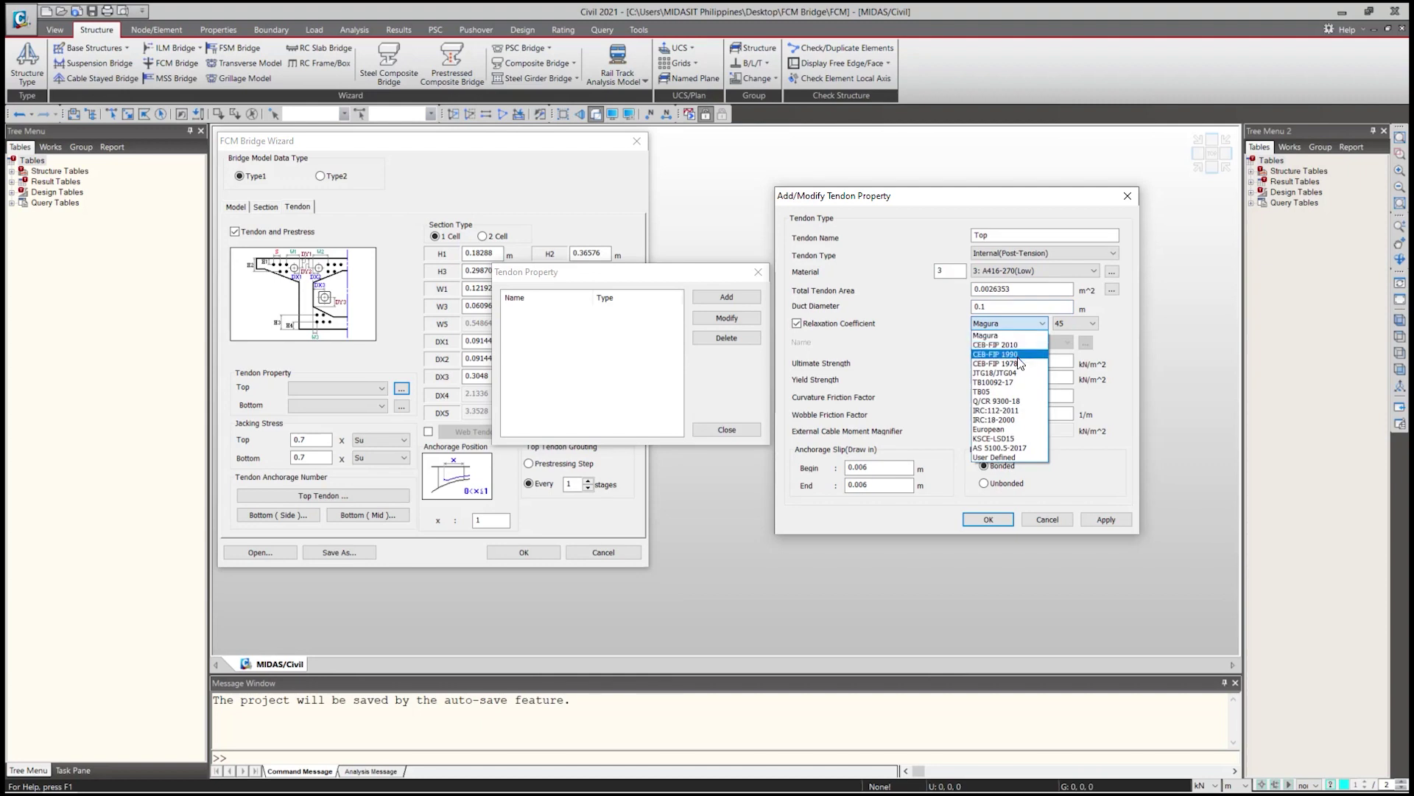
left_click(1018, 356)
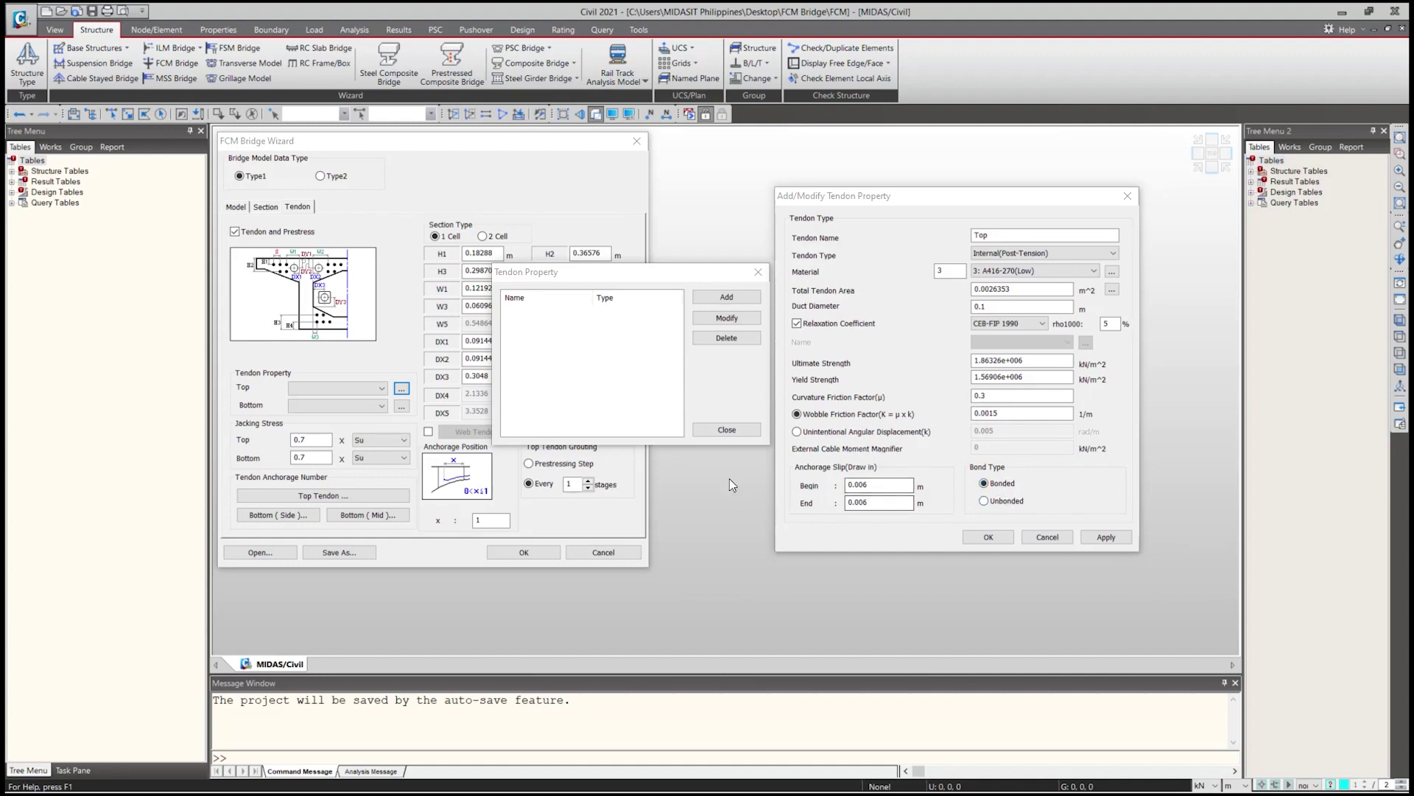
left_click(1103, 539)
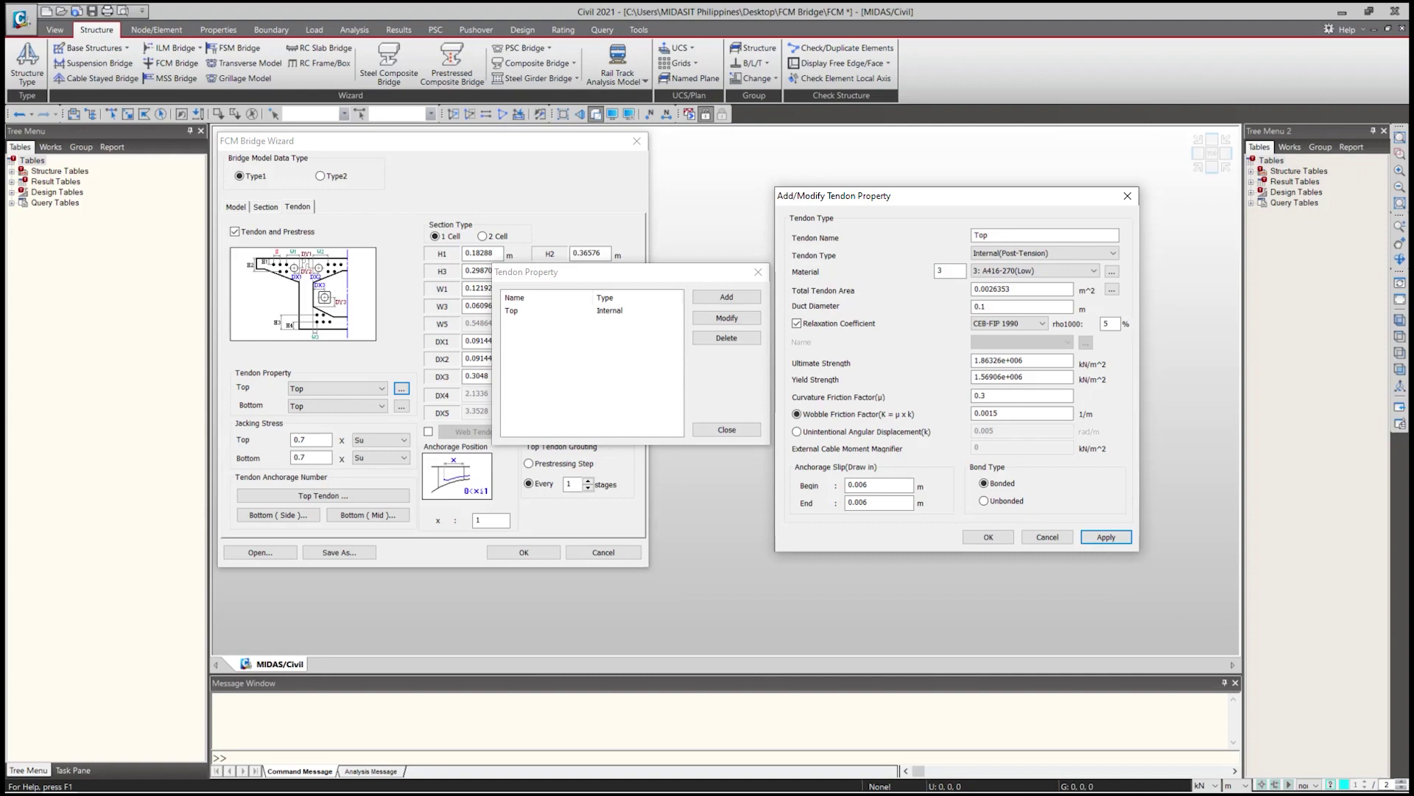
Start a second tendon property named Bot and define its total area with 30 strands of 15.2mm(0.6") diameter.
key("Tab")
type("Bot")
left_click(1112, 289)
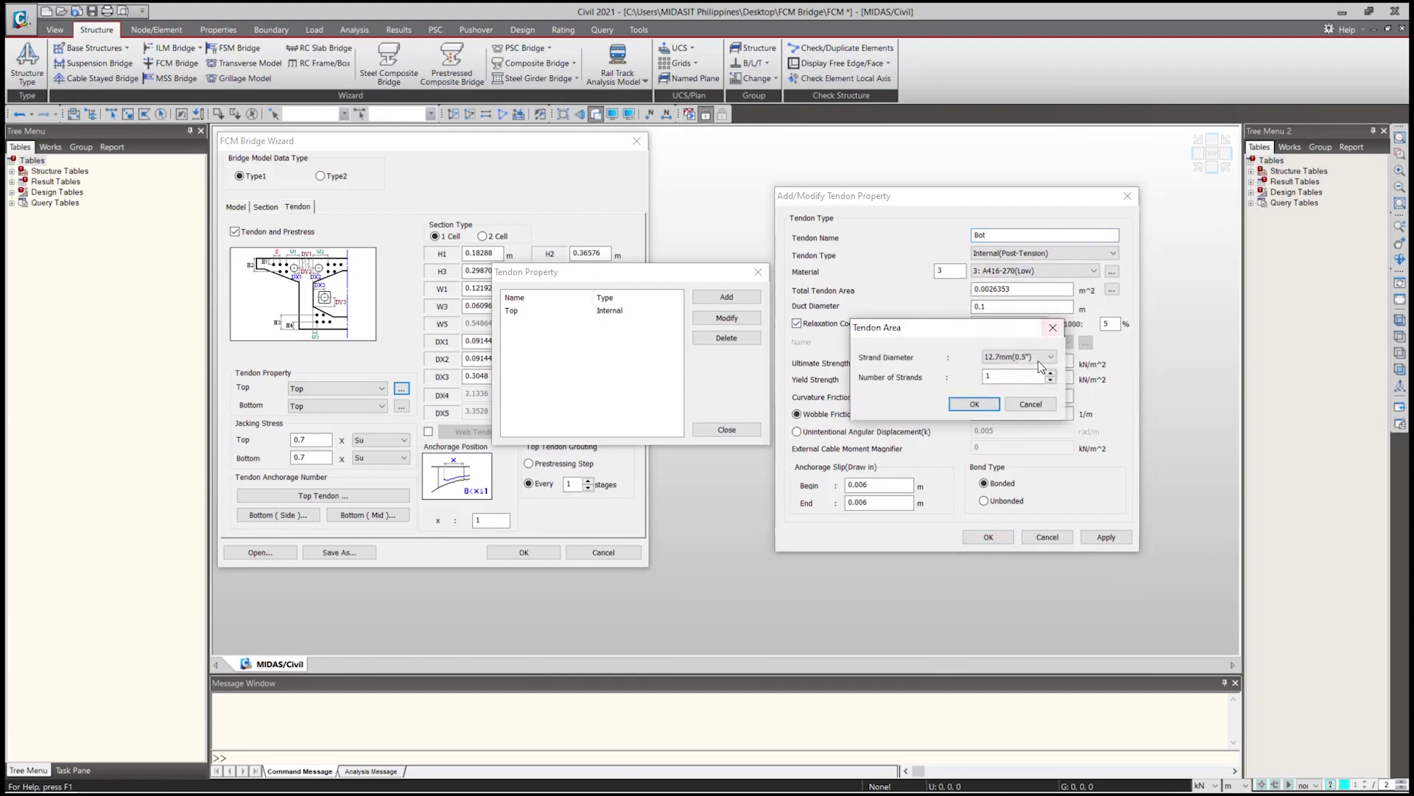
left_click(1020, 356)
left_click(1007, 379)
key("Tab")
type("30")
left_click(975, 405)
Set the Bot tendon's duct diameter to 0.15 m with CEB-FIP 1990 relaxation and save the property.
left_click(1009, 323)
left_click(1006, 336)
left_click_drag(1003, 307, 972, 307)
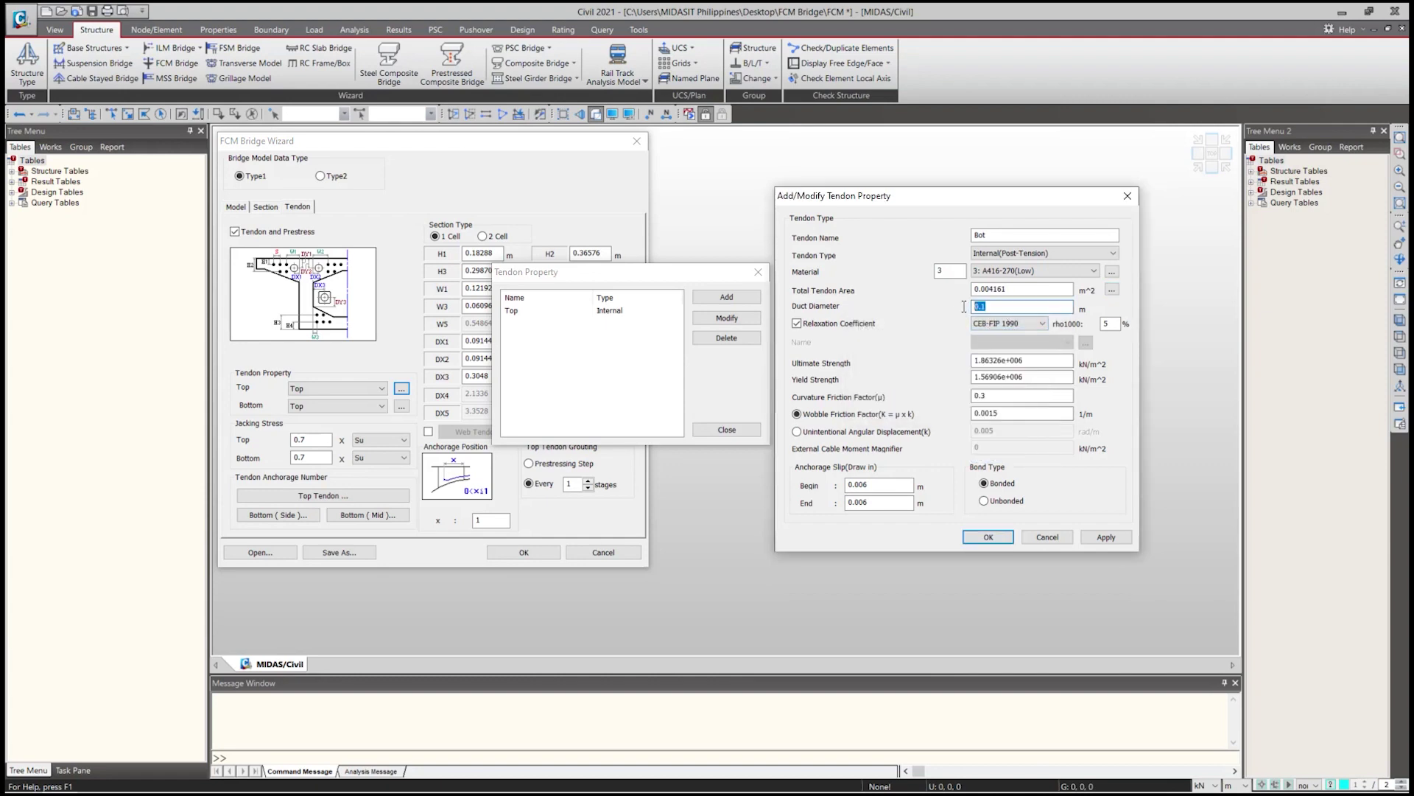
type("0.")
key("Return")
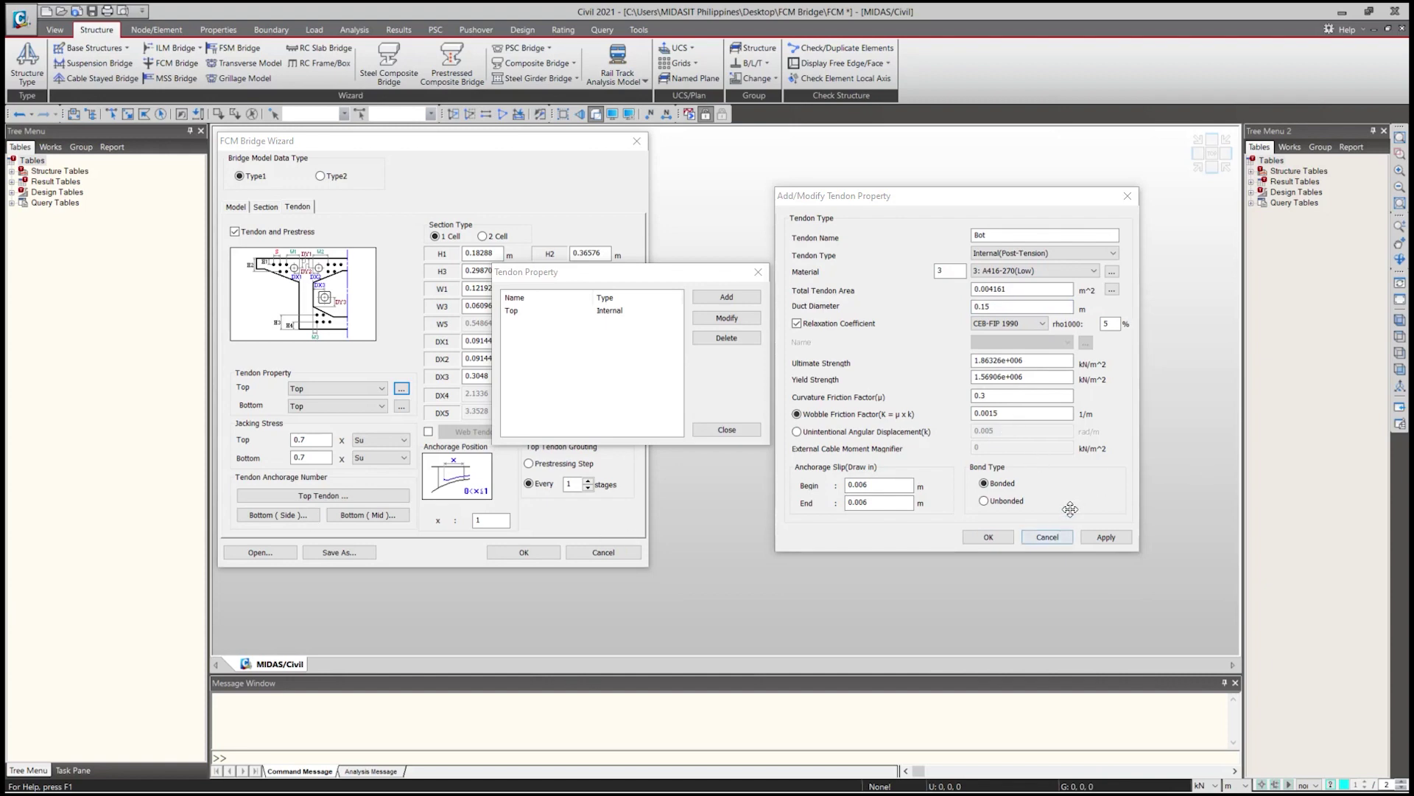
left_click(988, 538)
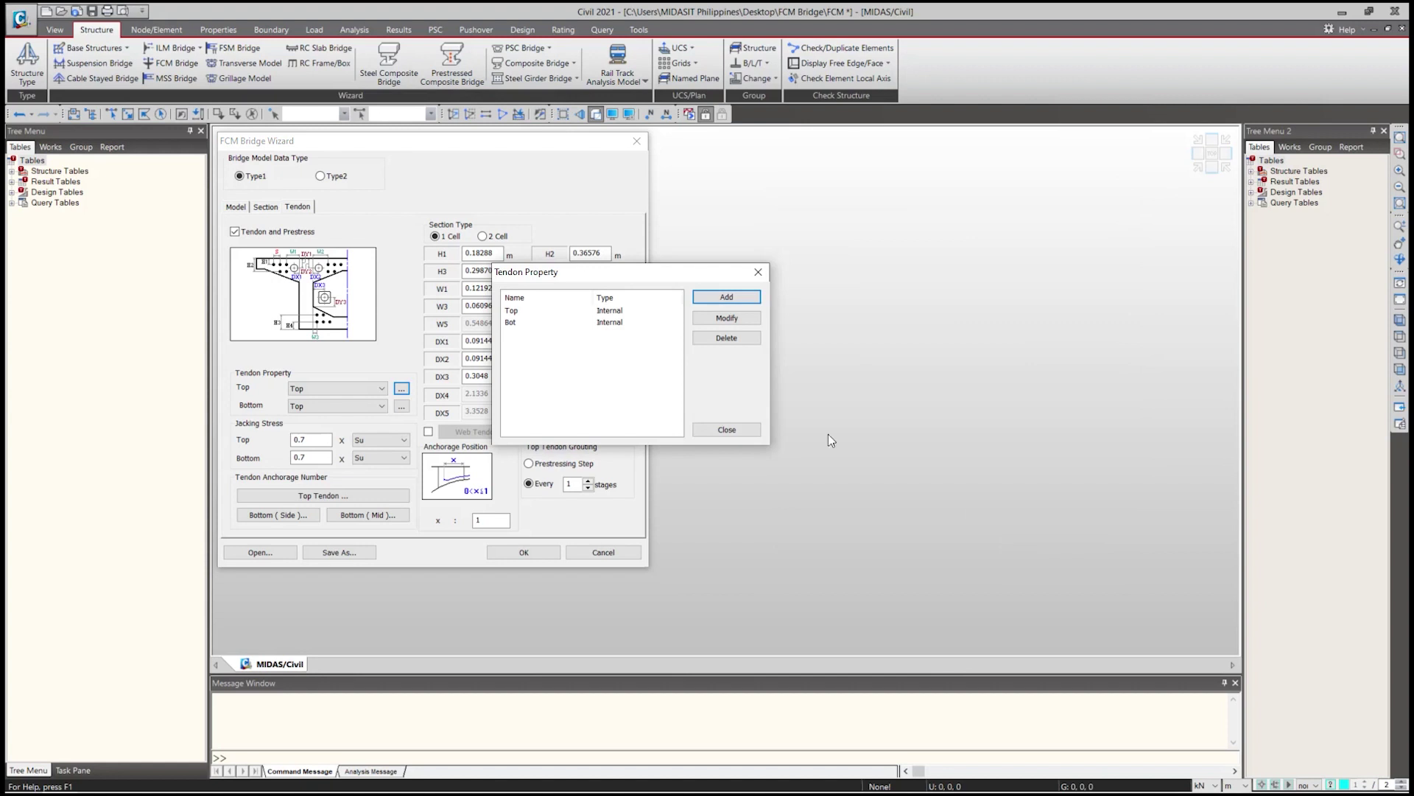
Assign the Bot property to the bottom tendons and set the top and bottom jacking stresses to 0.72 Su.
left_click(738, 427)
left_click(338, 406)
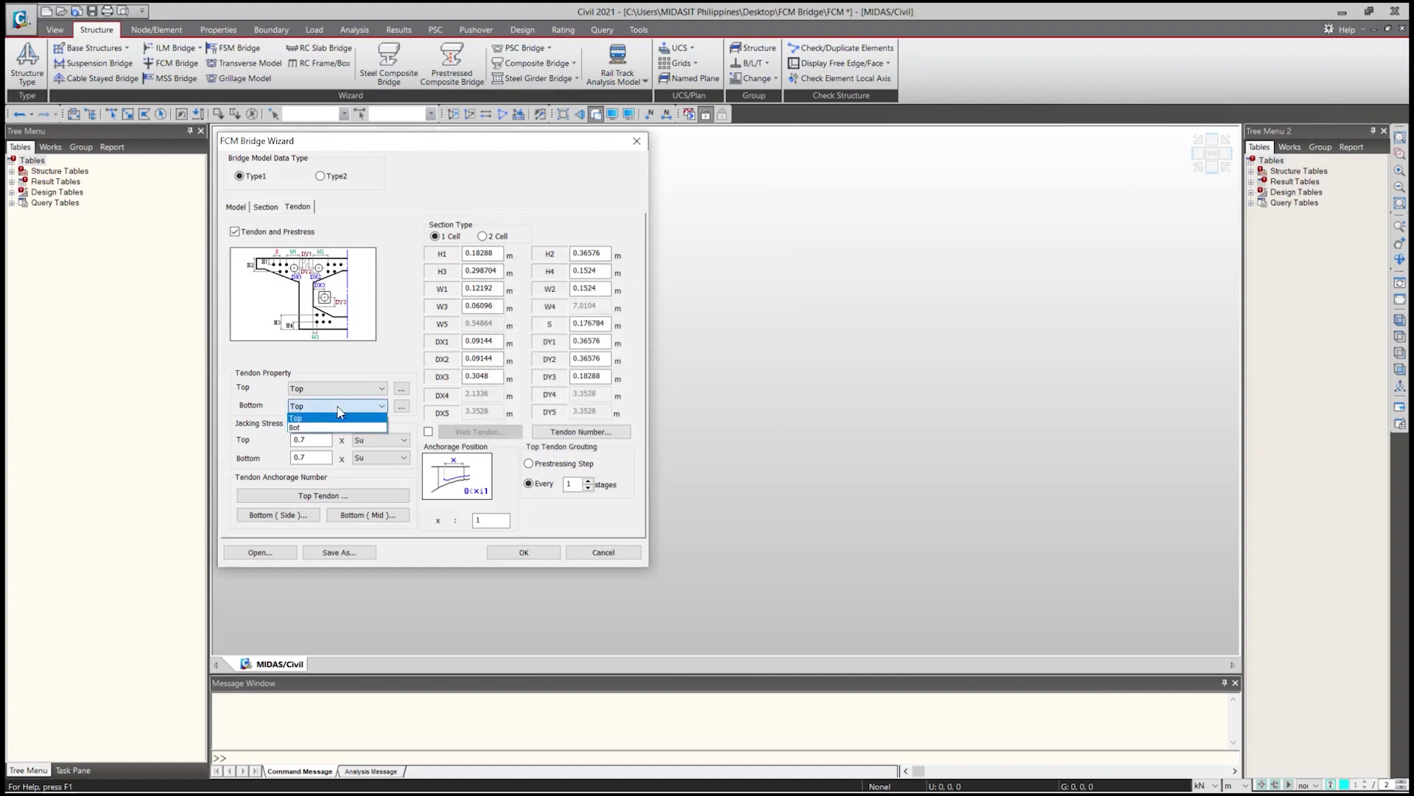
left_click(298, 427)
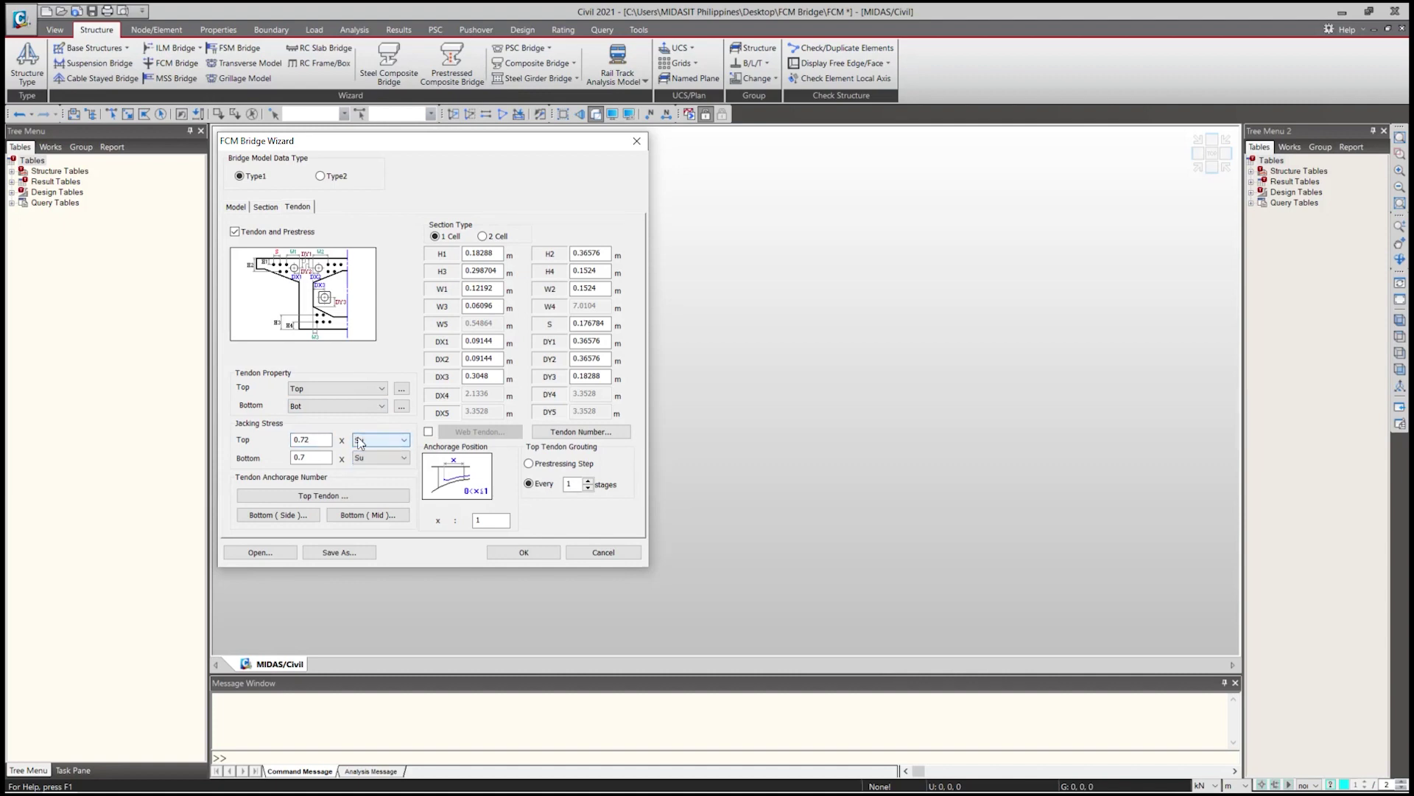
left_click(330, 457)
type("2")
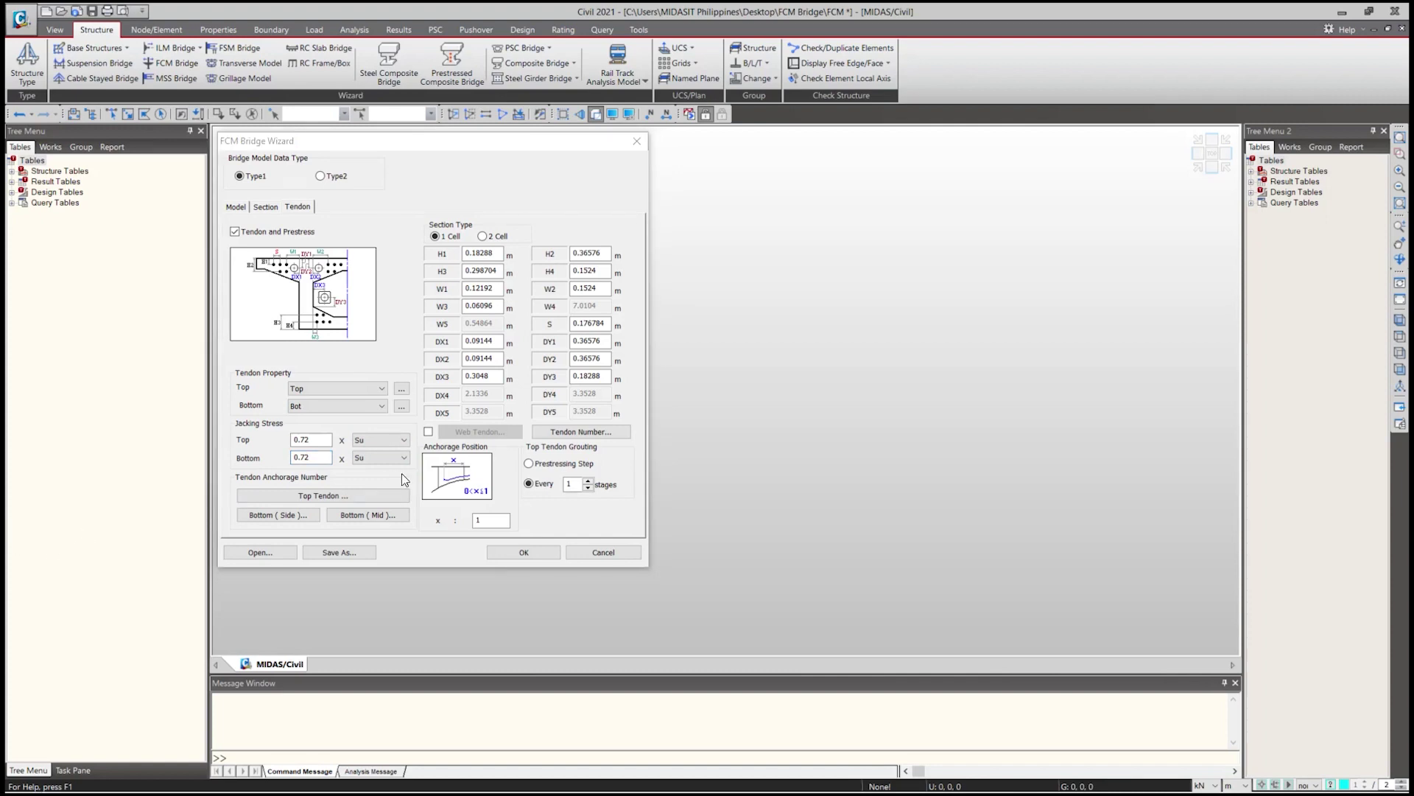
Define 2 top tendon anchorages for each of segments Seg6 to Seg10 and accept the jacking numbers.
left_click(302, 496)
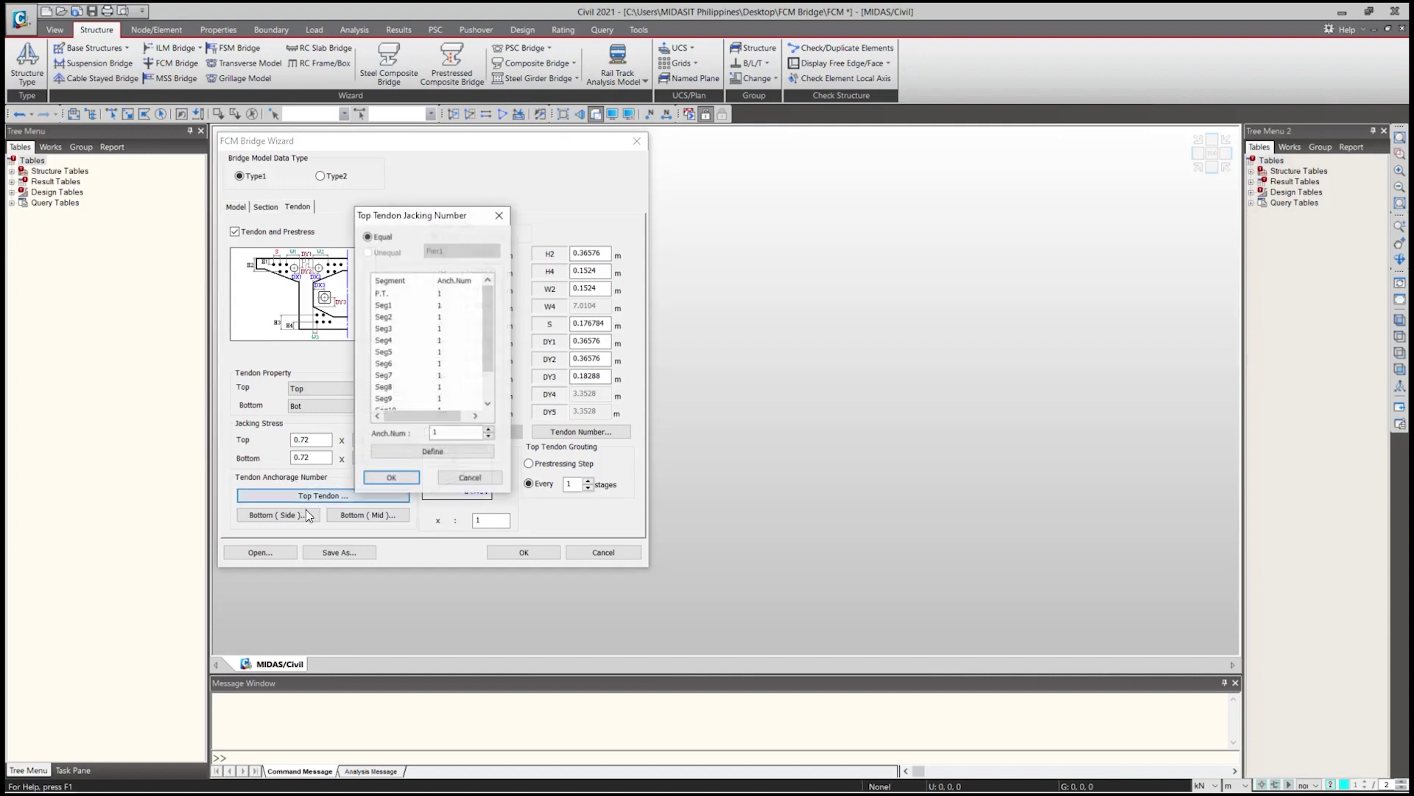
left_click_drag(423, 218, 779, 236)
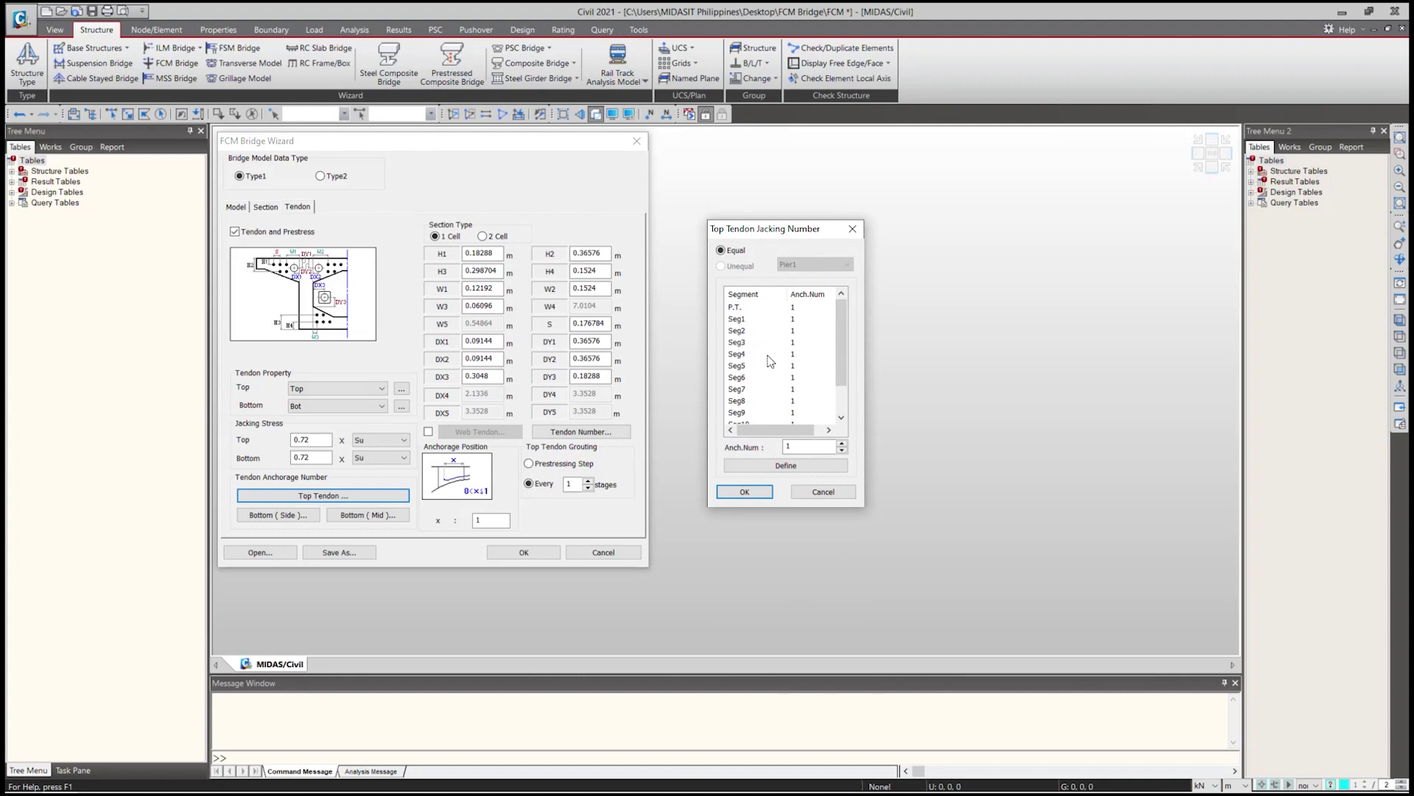
scroll(773, 369, "down", 1)
left_click(748, 344)
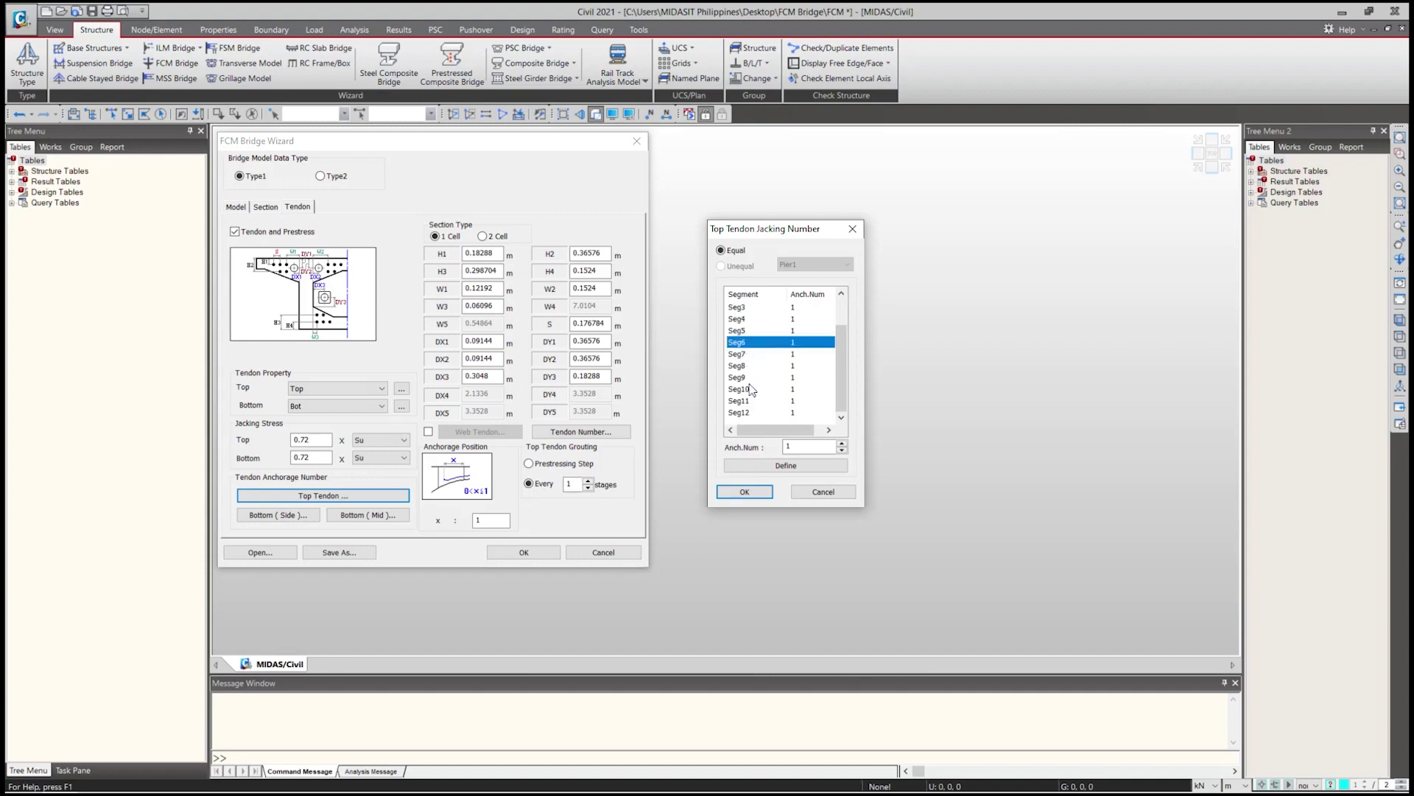
left_click(752, 393, "shift")
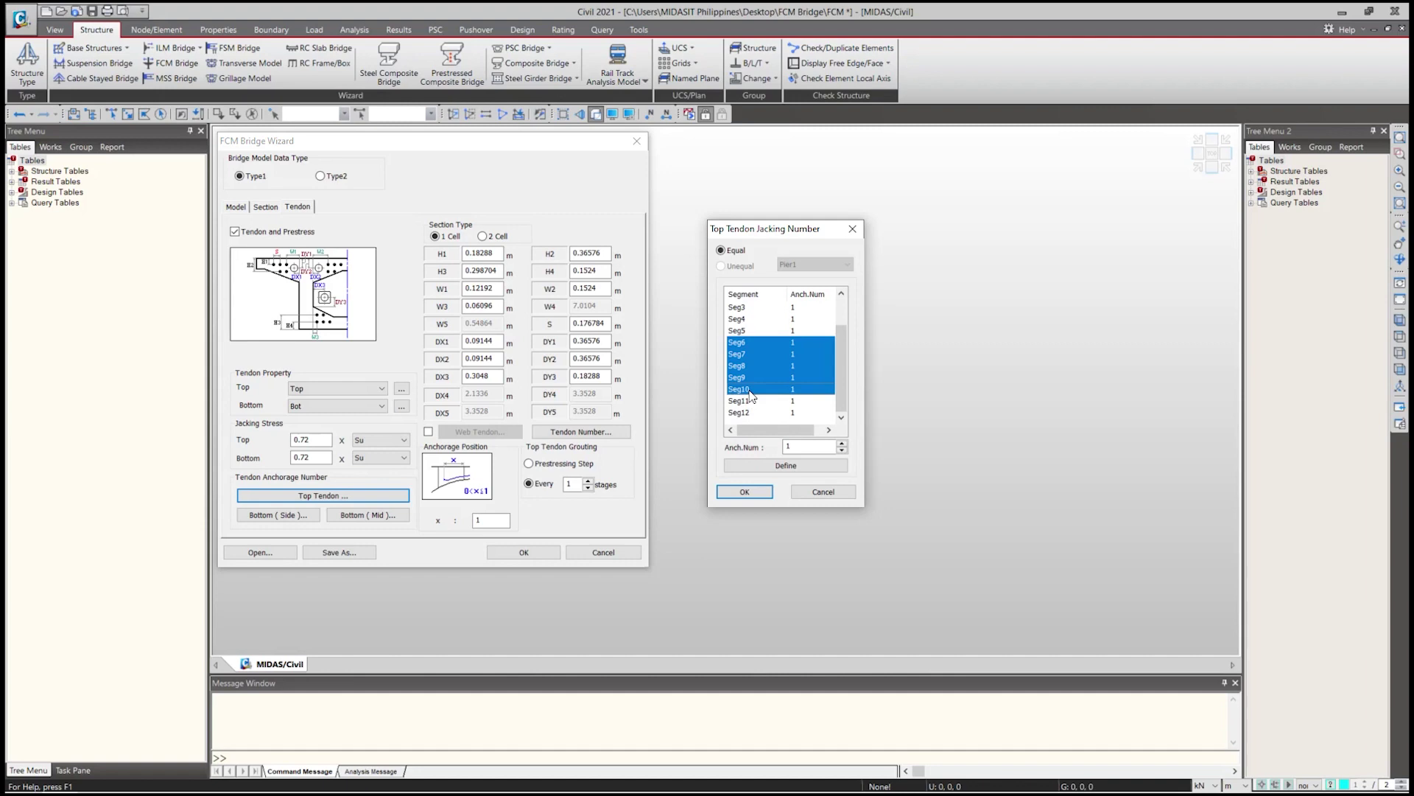
double_click(810, 446)
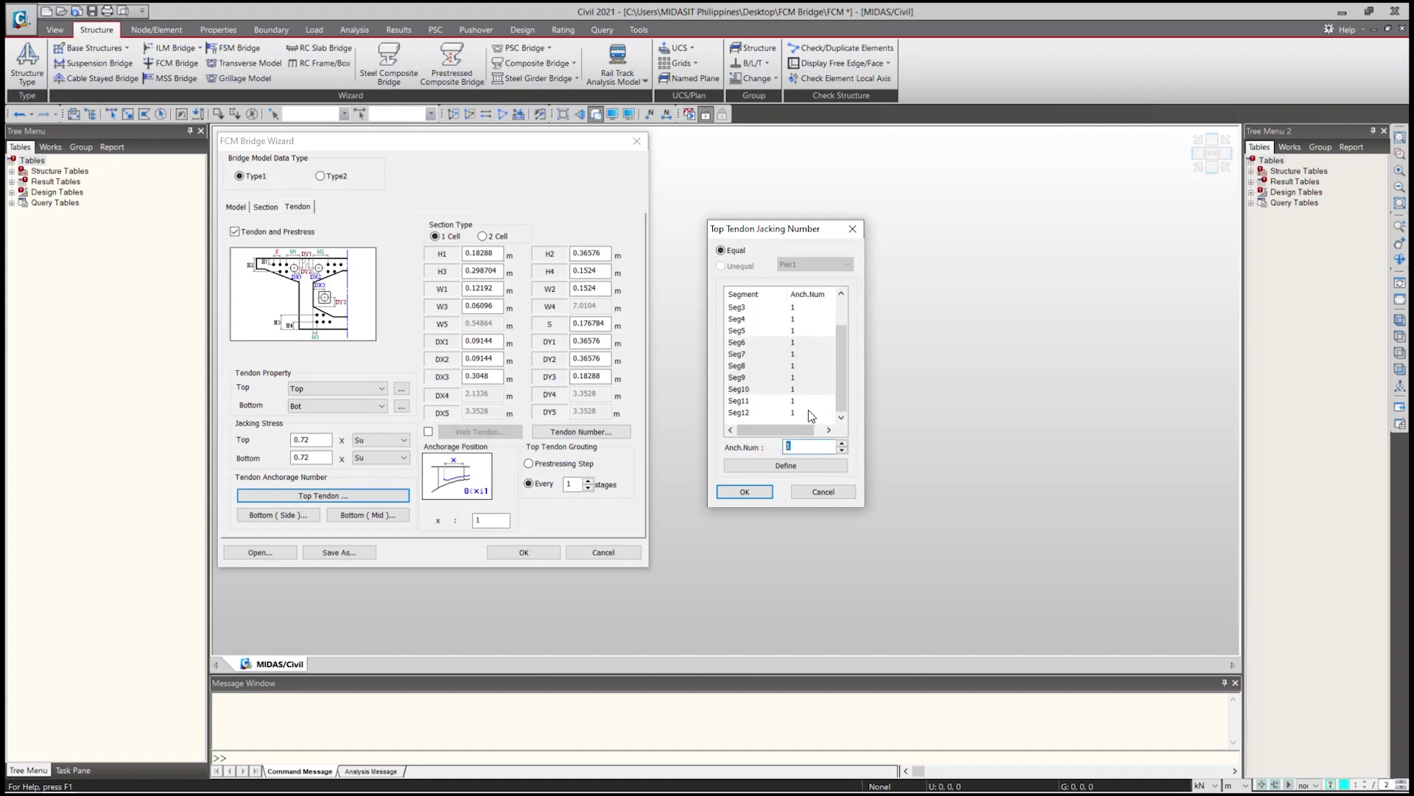
type("2")
left_click(794, 466)
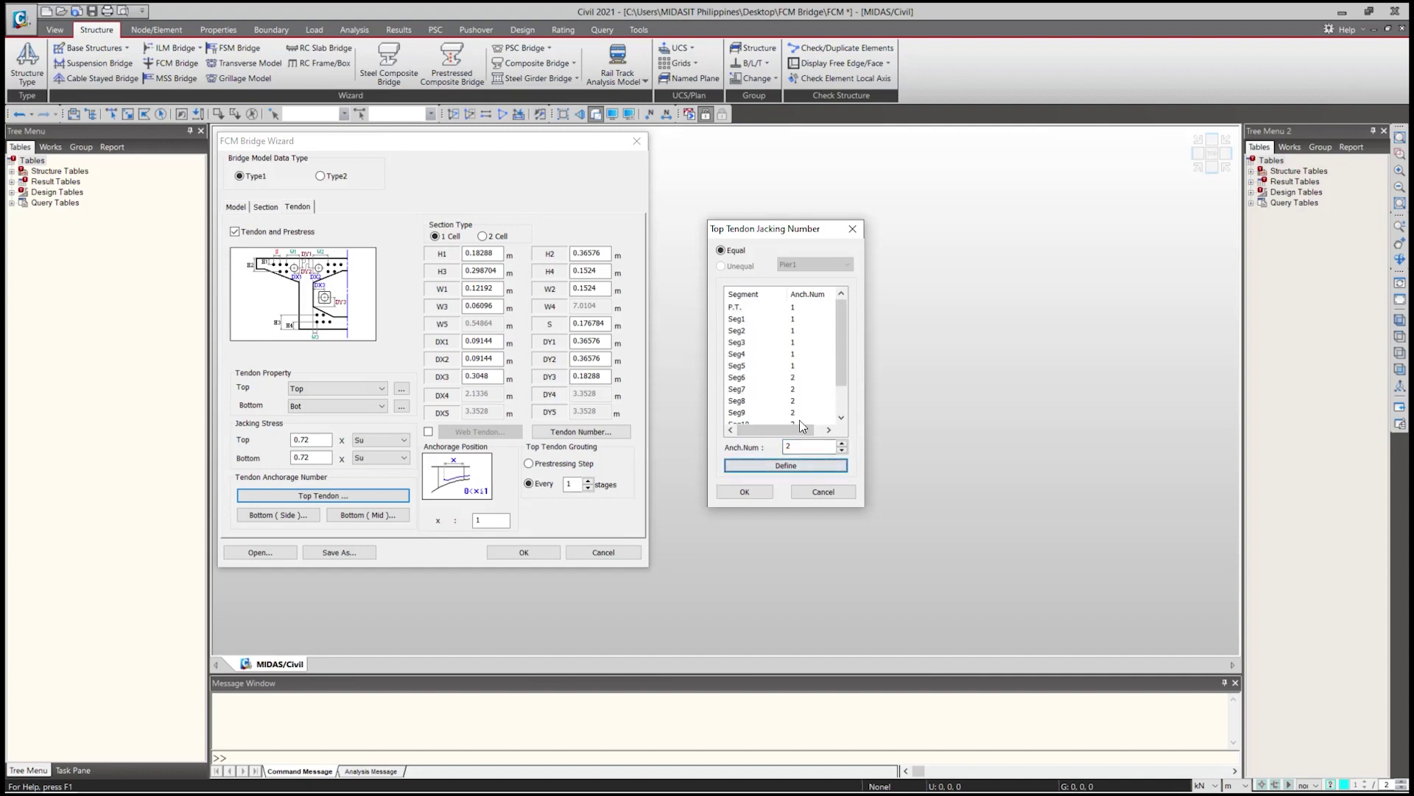
left_click(745, 492)
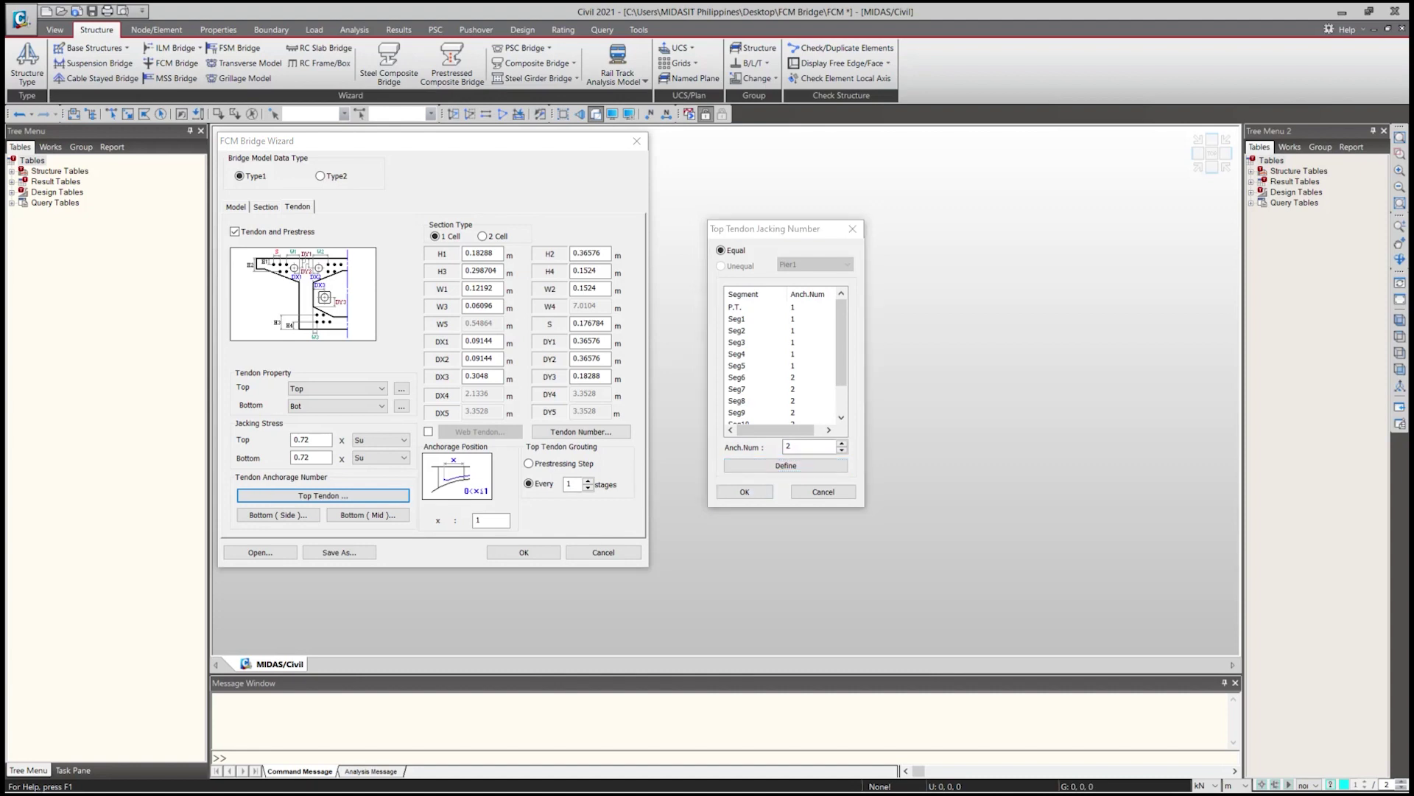
left_click(753, 492)
Set the anchorage number of the mid-span bottom tendons to 0 for segments Seg1 to Seg4 and Seg12.
left_click(392, 518)
left_click_drag(431, 220, 777, 230)
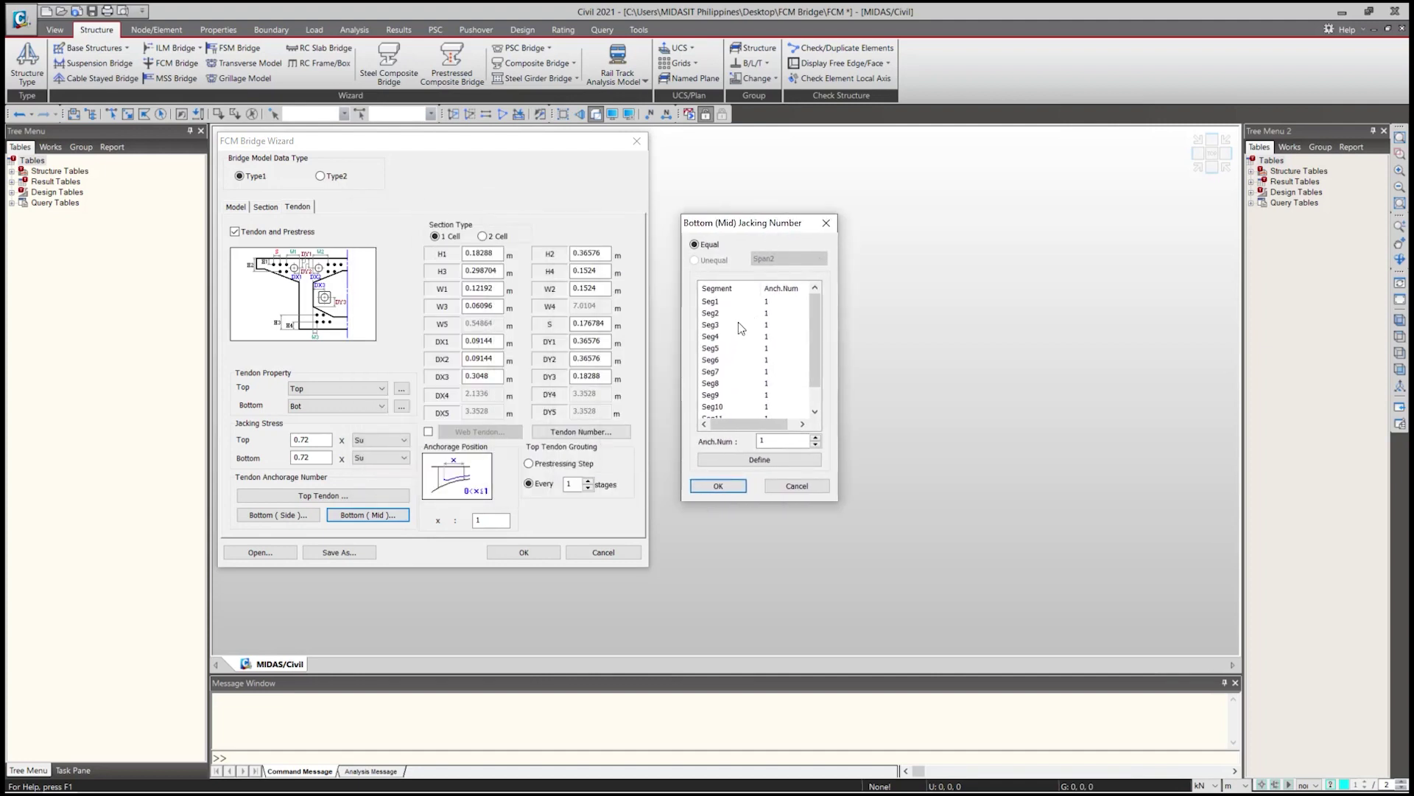
left_click(746, 303)
left_click(736, 336, "shift")
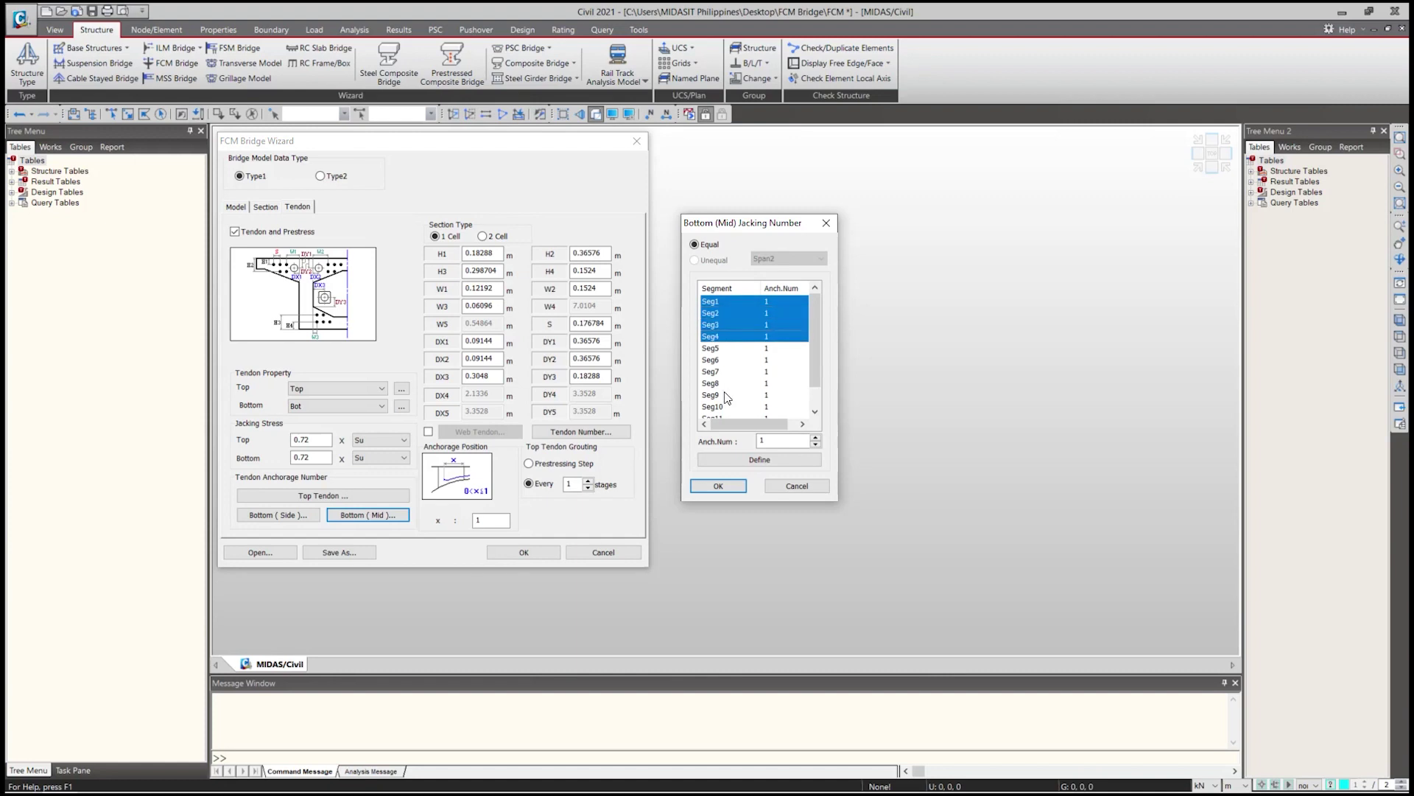
scroll(728, 398, "down", 1)
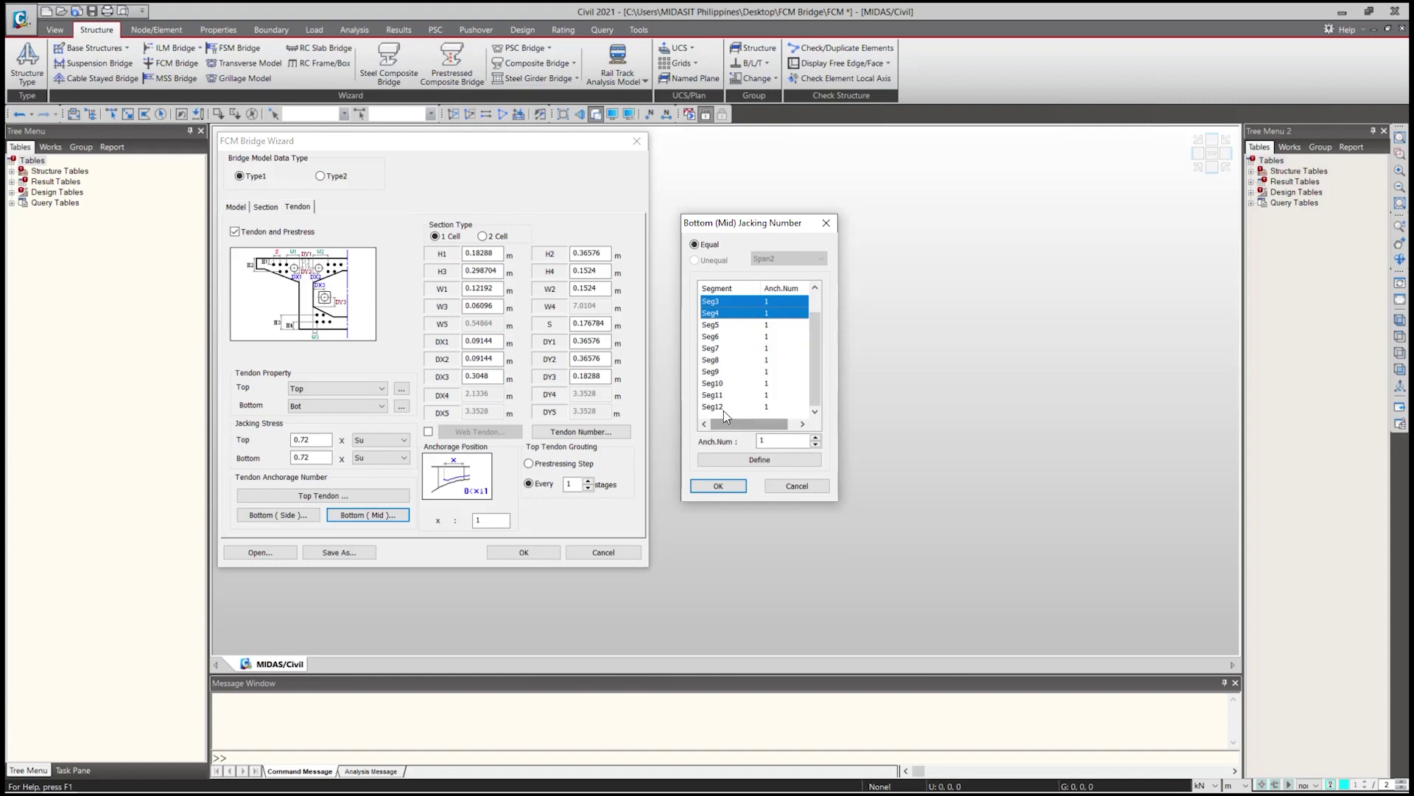
left_click(723, 406, "ctrl")
left_click(761, 440)
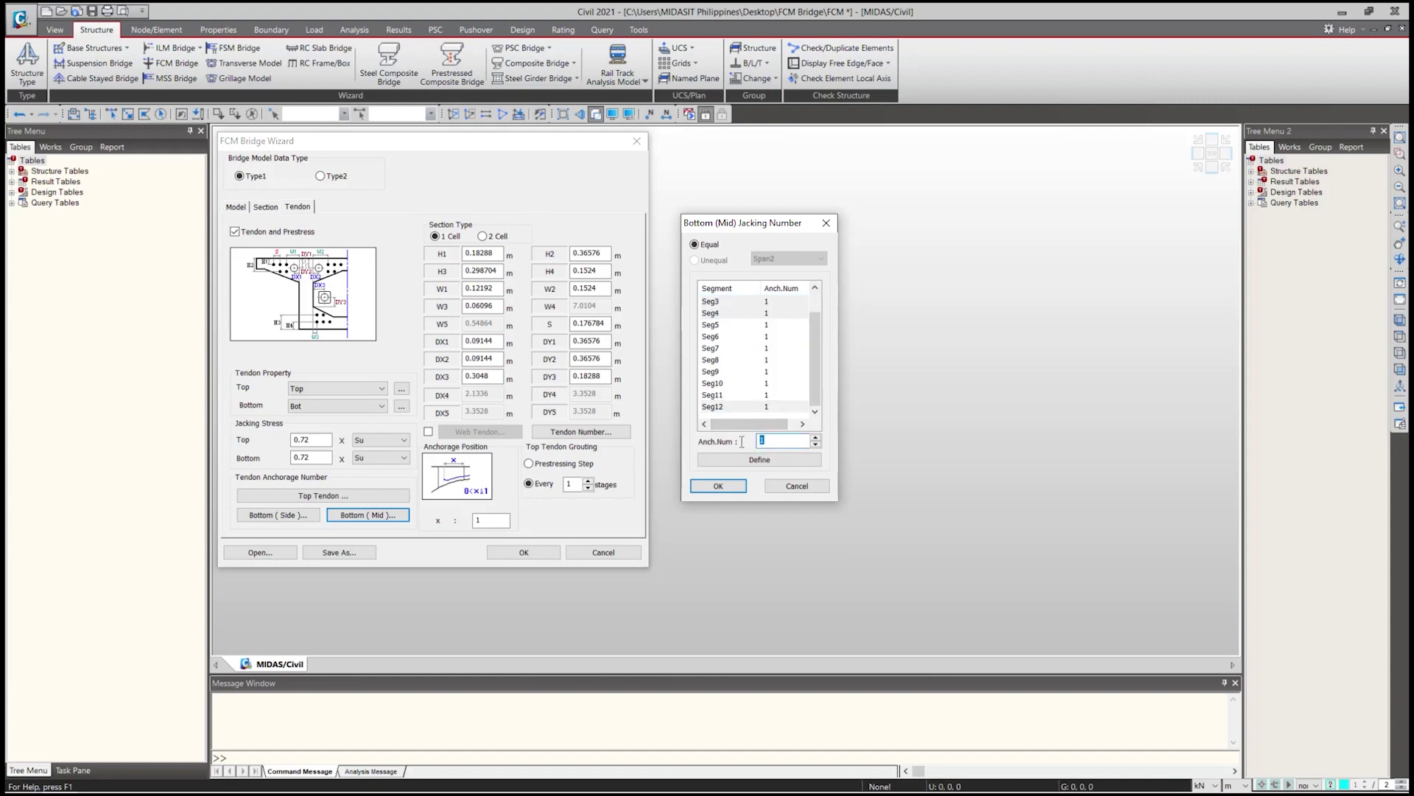
type("0")
left_click(761, 460)
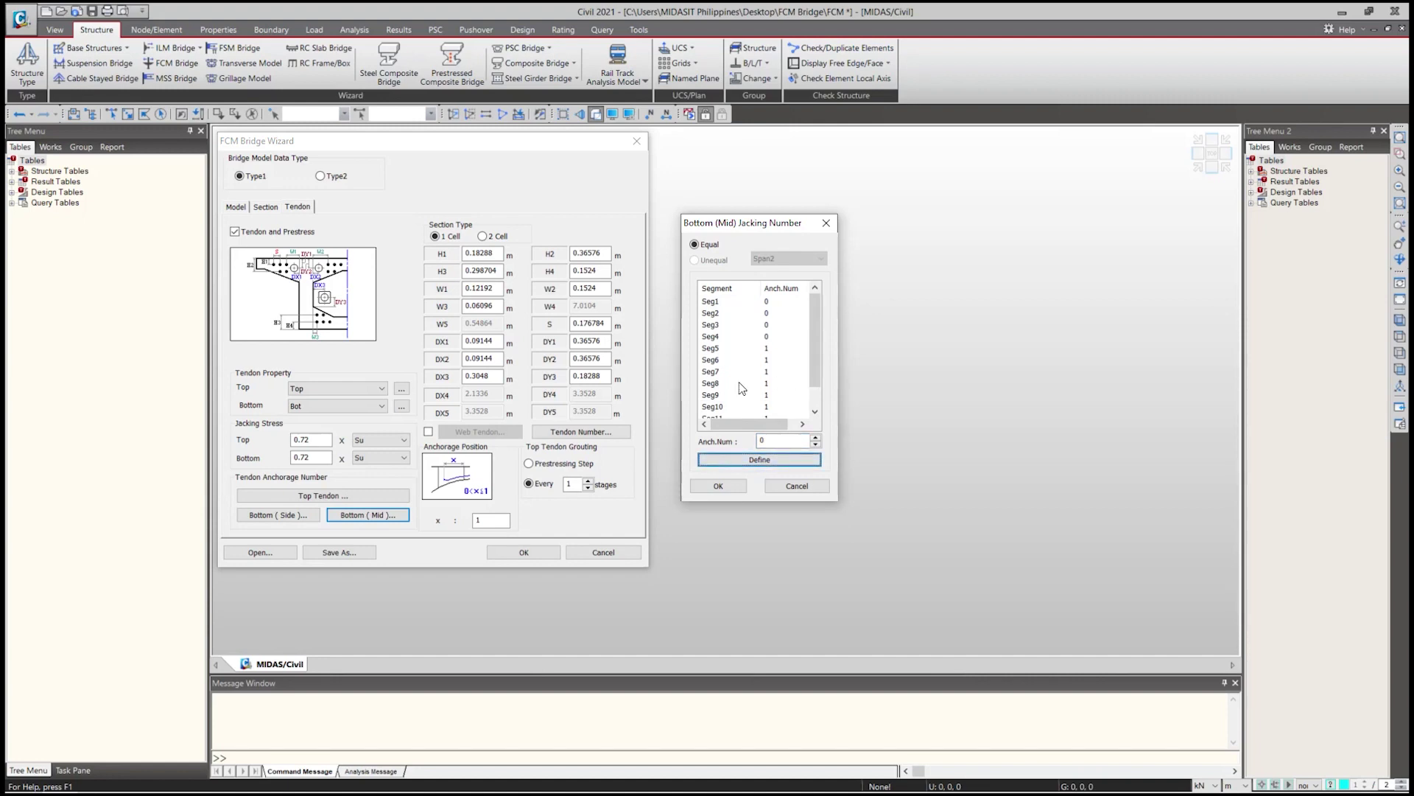
Set the mid-span bottom tendon anchorage number to 2 for Seg5 and Seg12 and accept the jacking numbers.
left_click(767, 349)
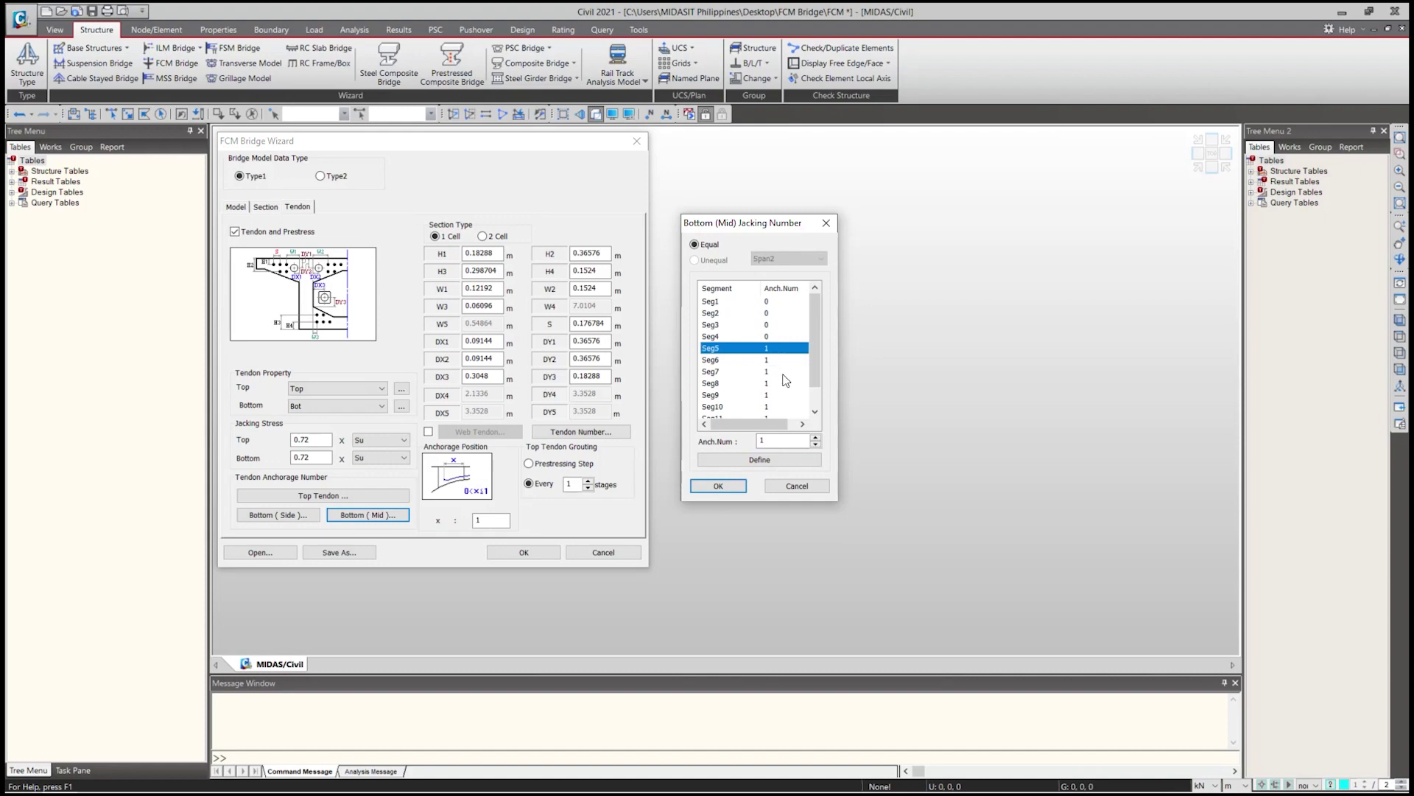
scroll(789, 389, "down", 1)
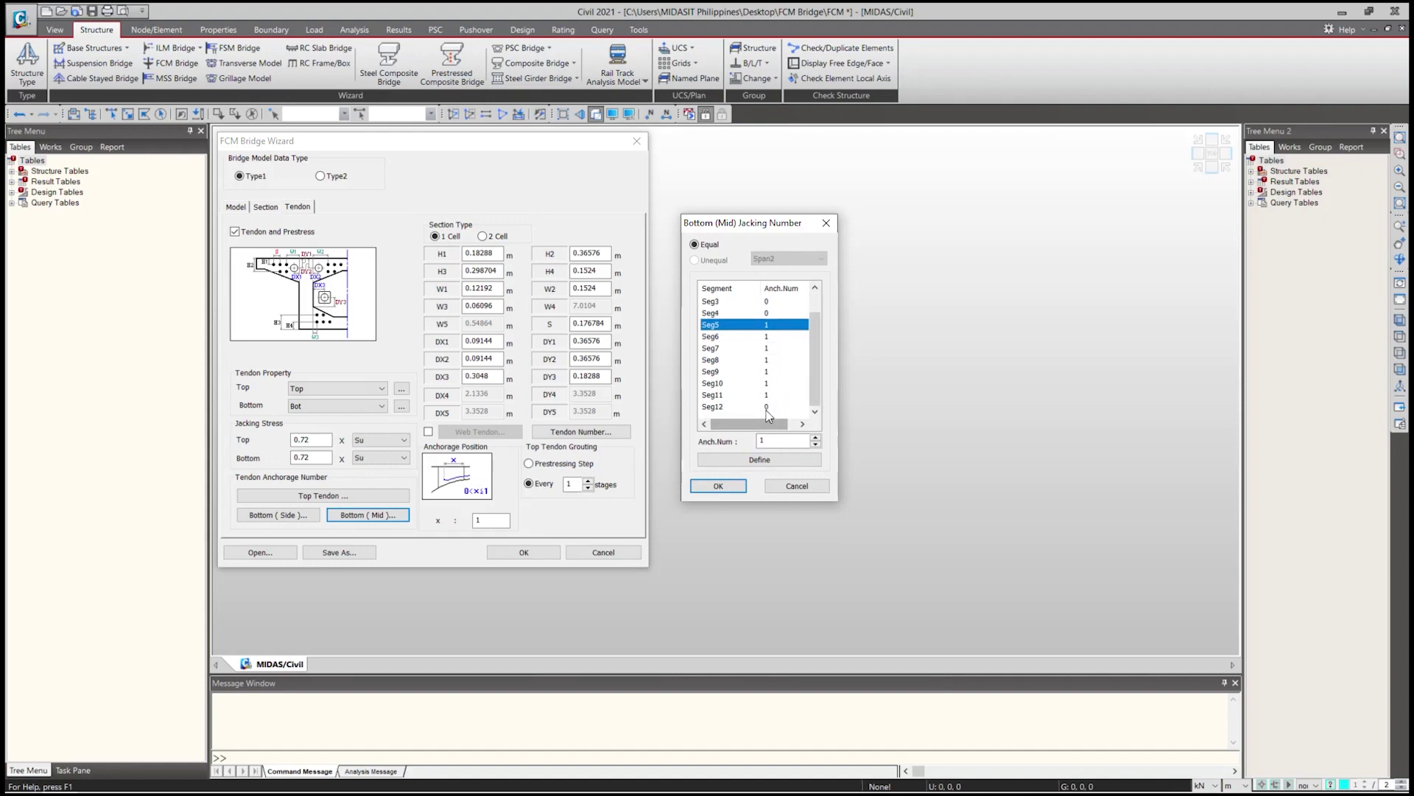
left_click(766, 407, "ctrl")
double_click(775, 440)
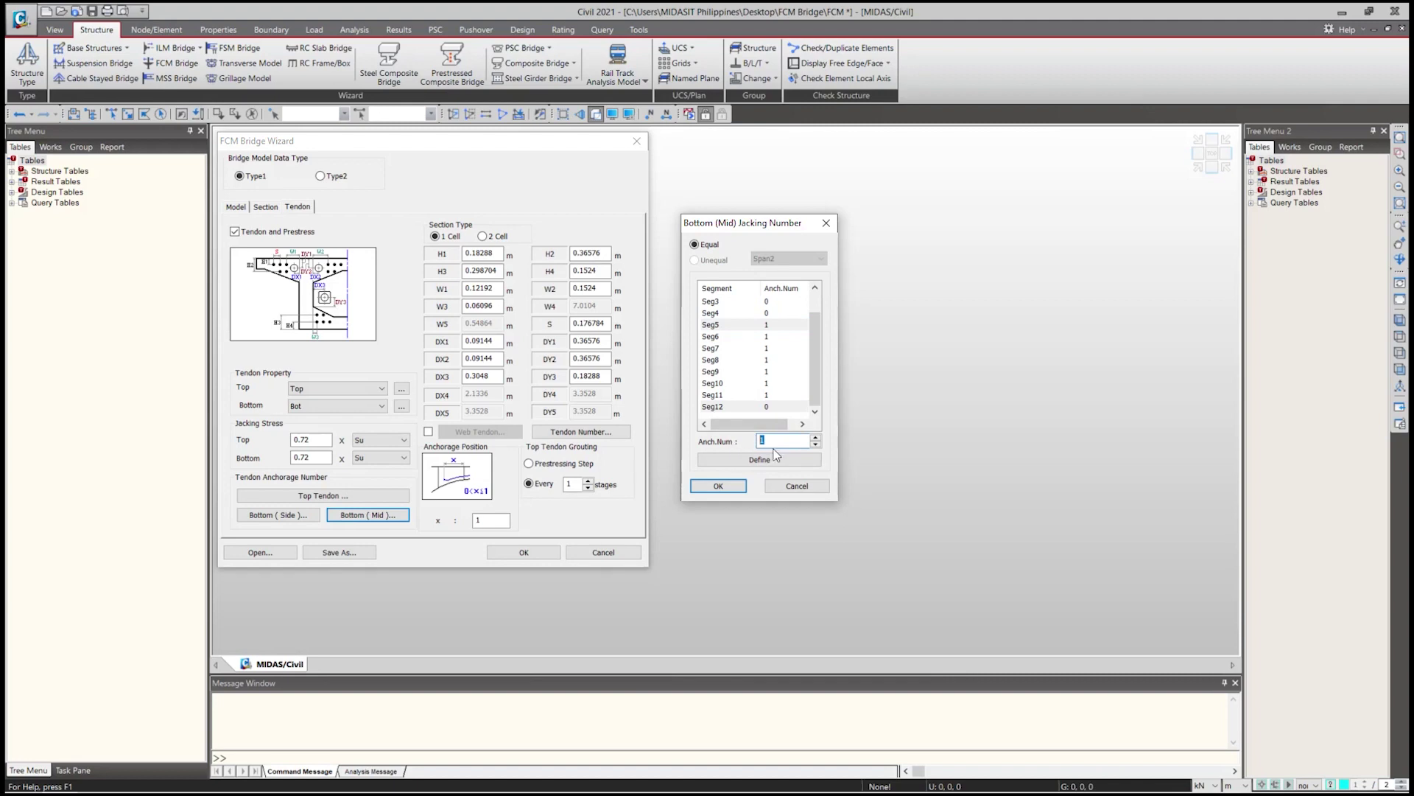
type("2")
left_click(766, 459)
left_click_drag(813, 330, 813, 350)
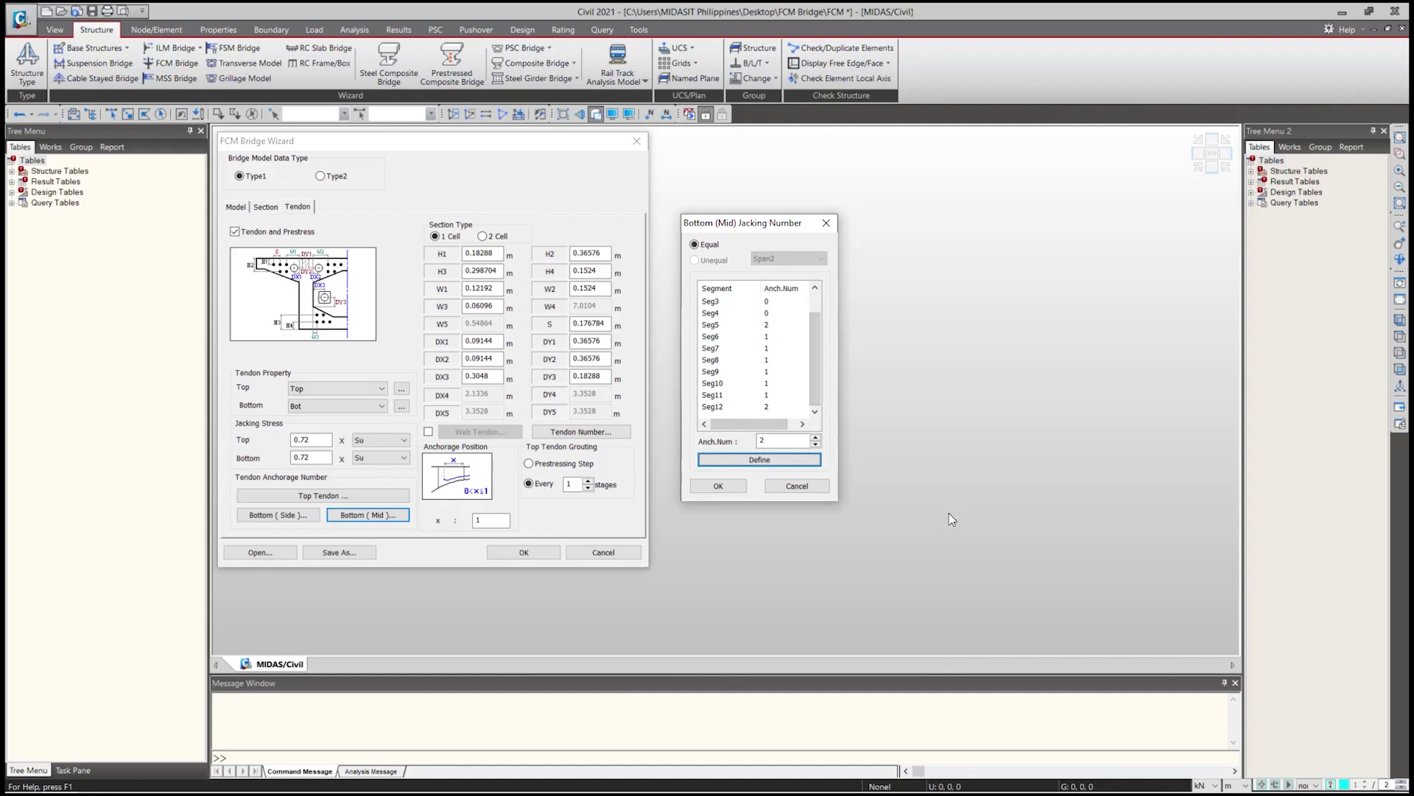
left_click(719, 485)
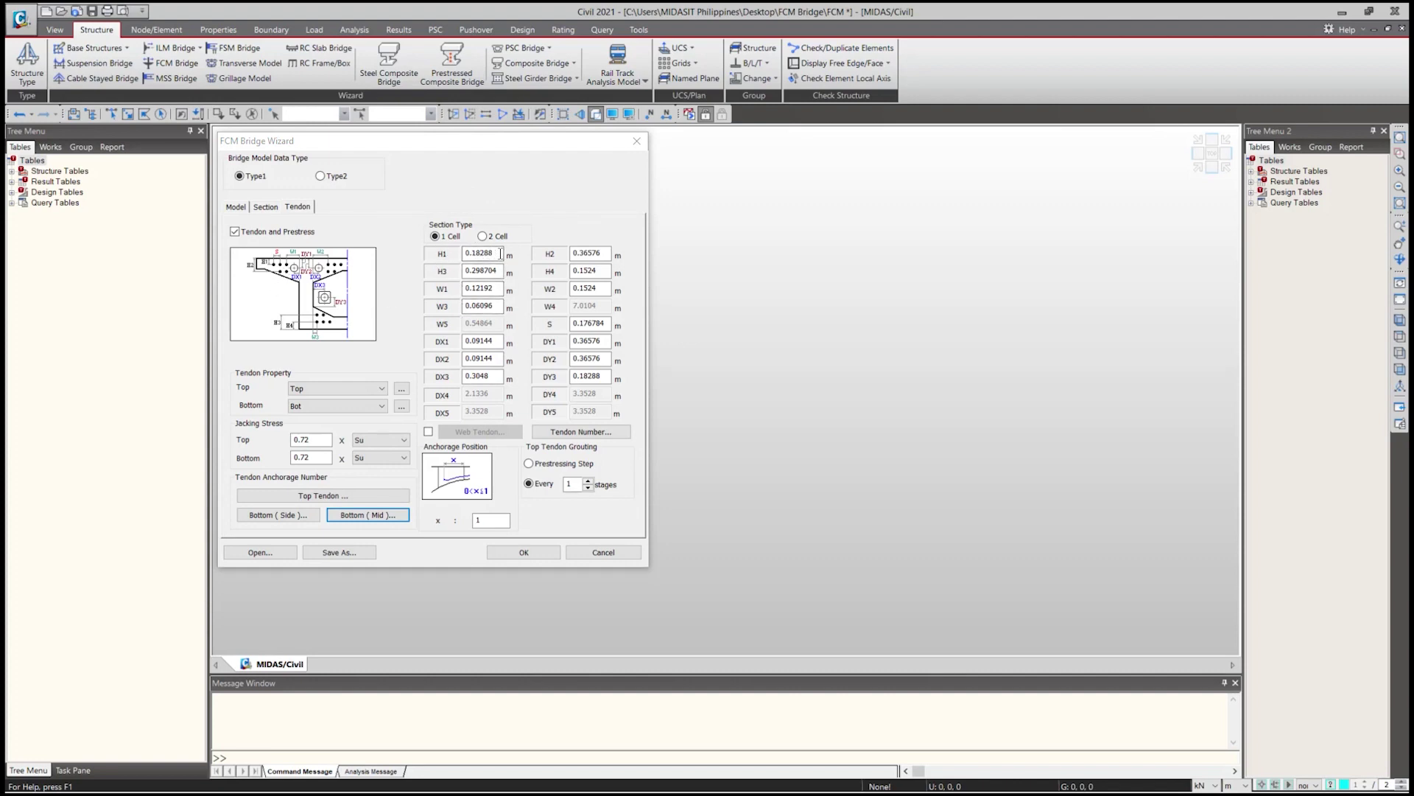
Set the tendon placement dimensions H1 to 0.17 m, H3 to 0.29 m, W1 to 0.1 m and W3 to 0.006 m.
left_click(460, 254)
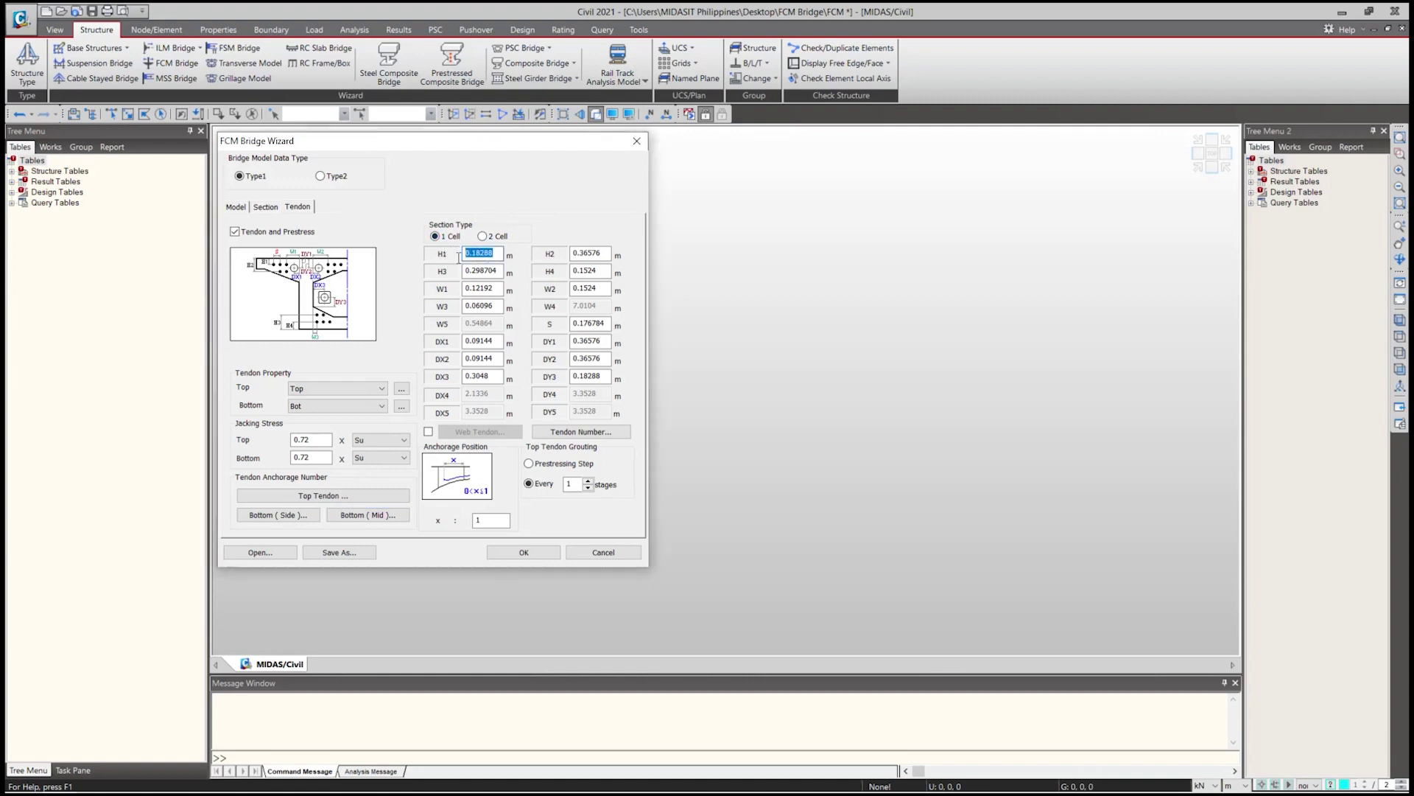
type("0.17")
key("Tab")
type("0.299")
key("Tab")
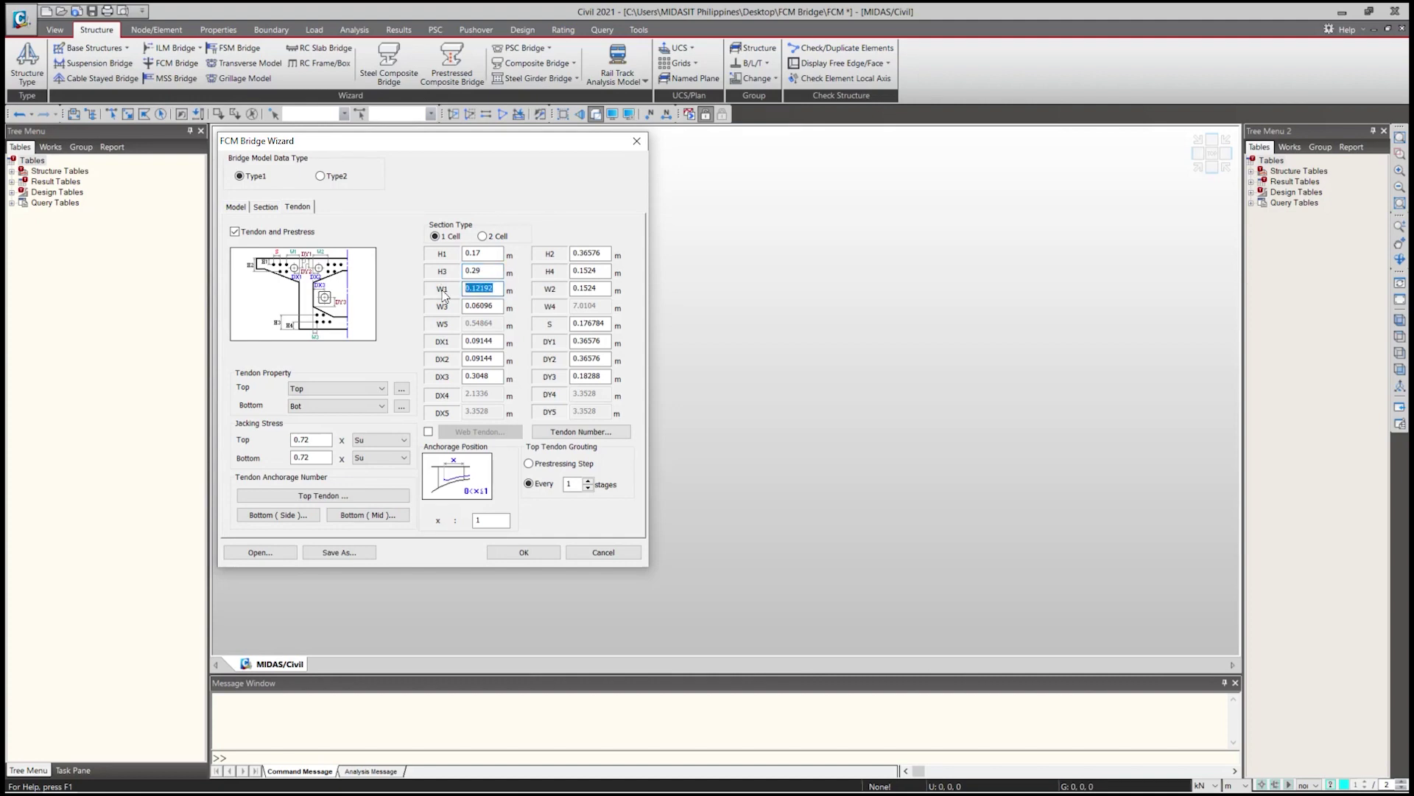
type("0.1")
left_click_drag(501, 304, 446, 308)
type("0.006")
Set the horizontal tendon offsets DX1 and DX2 to 0.1 m and DX3 to 0.3 m.
left_click_drag(501, 341, 436, 344)
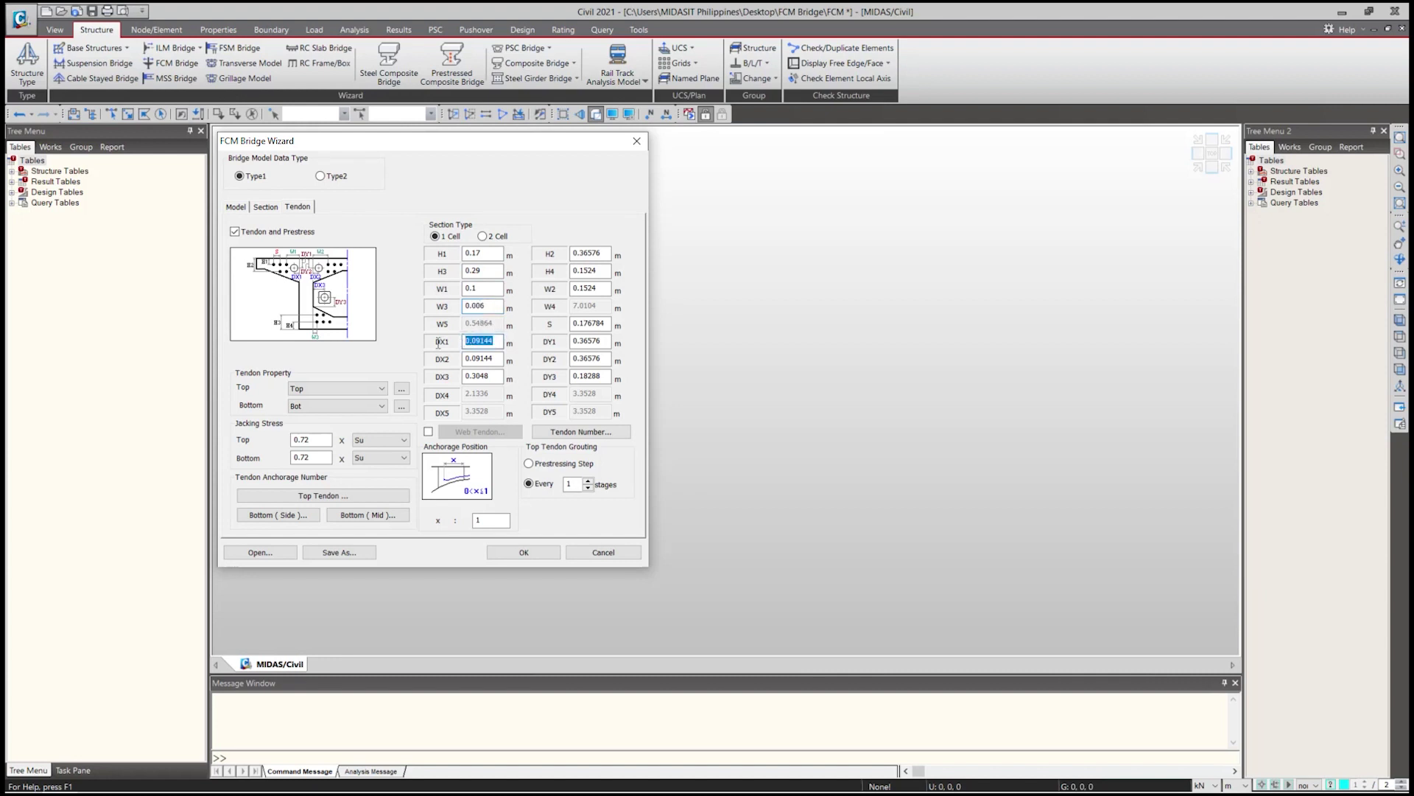
type("0.")
type("0")
left_click_drag(498, 359, 461, 361)
type("0.1")
left_click_drag(501, 376, 444, 385)
type("0.3")
Set the tendon dimensions H2 to 0.32 m, H4 to 0.14 m and W2 to 0.1 m.
left_click_drag(608, 254, 571, 257)
type("0.32")
left_click_drag(609, 271, 575, 272)
type("0.14")
left_click_drag(605, 286, 573, 288)
type("0")
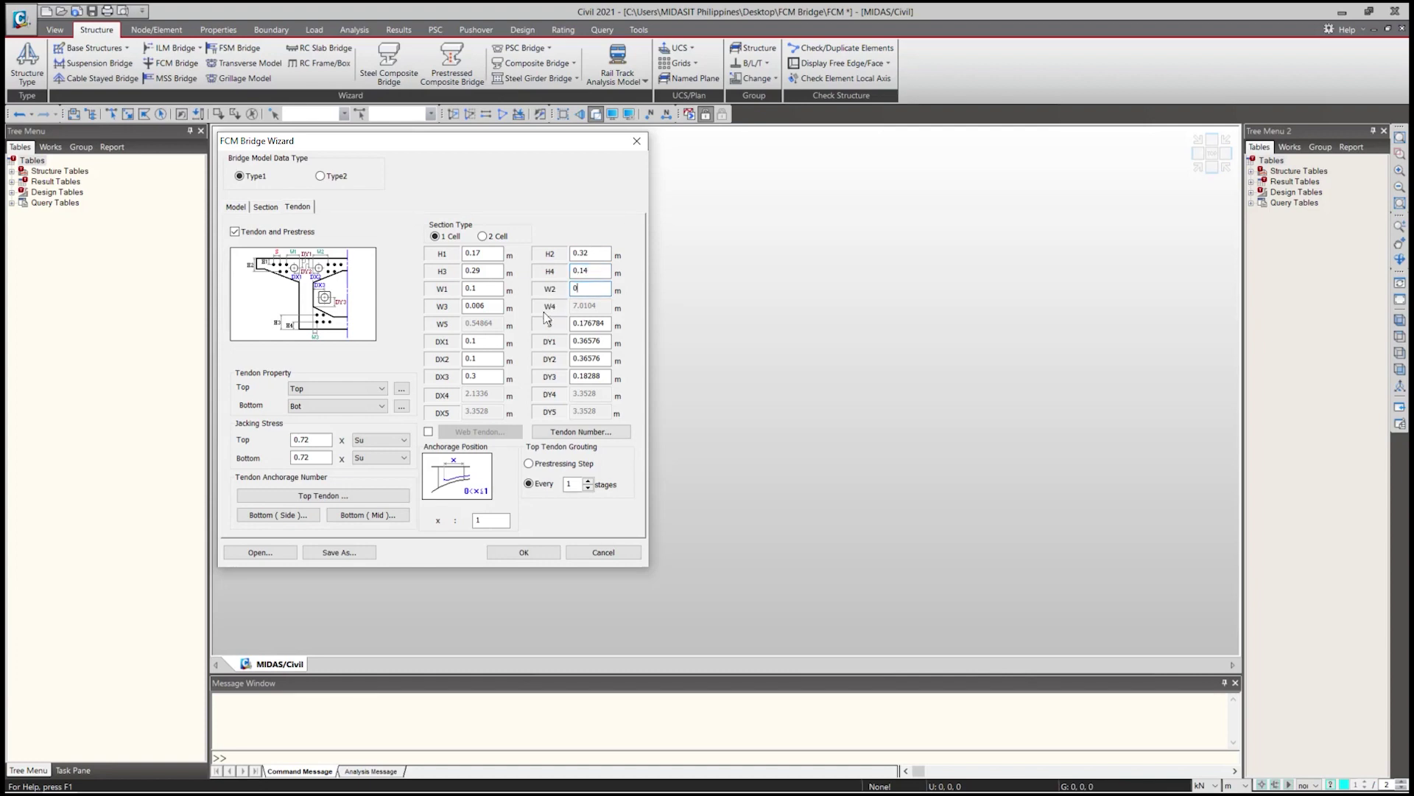
type(".01")
Set the tendon spacing S to 0.175 m, DY1 and DY2 to 0.3 m, and DY3 to 0.19 m.
left_click_drag(610, 325, 573, 325)
type("0.175")
left_click_drag(608, 341, 558, 343)
type("0.3")
left_click_drag(607, 359, 540, 383)
type("0.3")
type("0.1")
type("9")
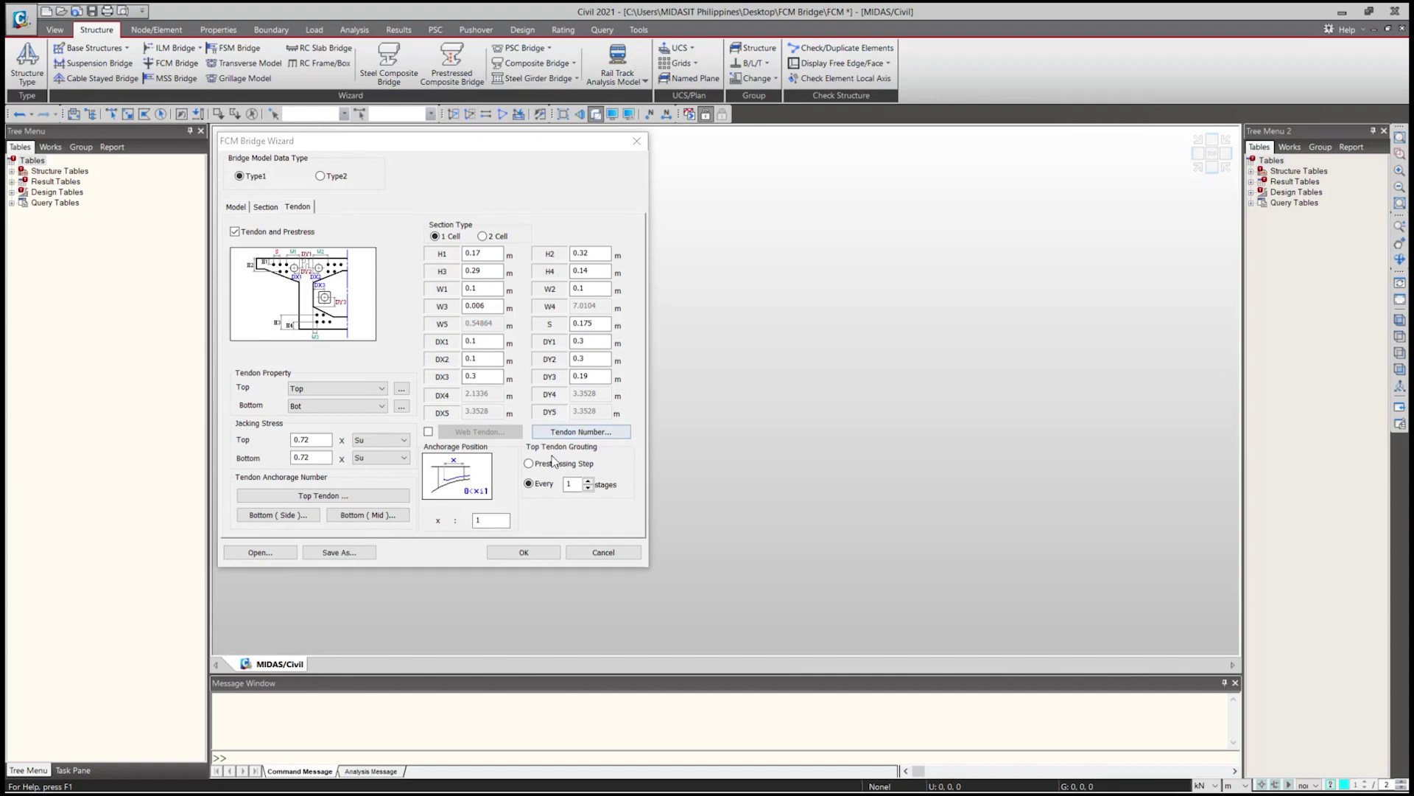
Check the equal tendon numbers, set N5 to 2 and accept the tendon number definition.
left_click(575, 432)
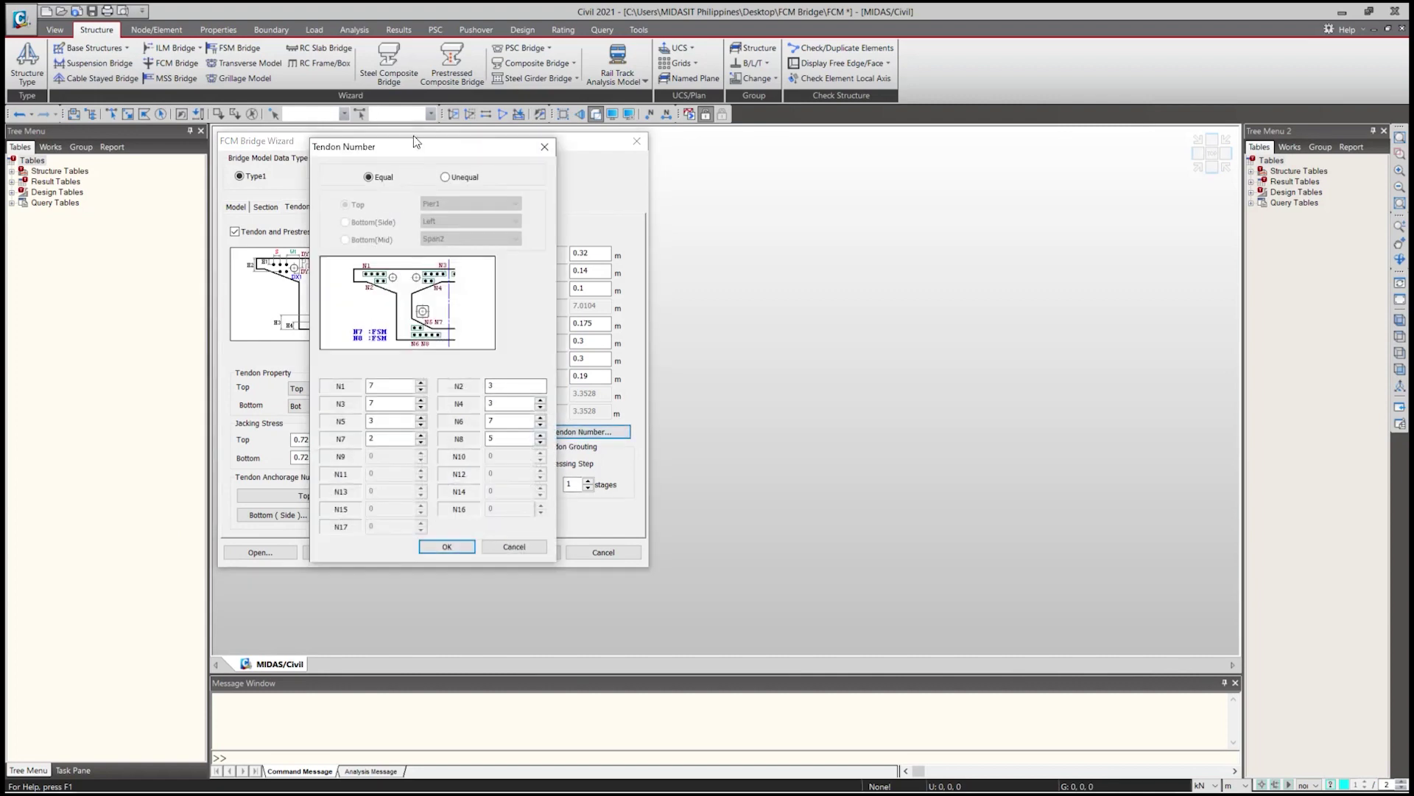
left_click_drag(437, 144, 787, 168)
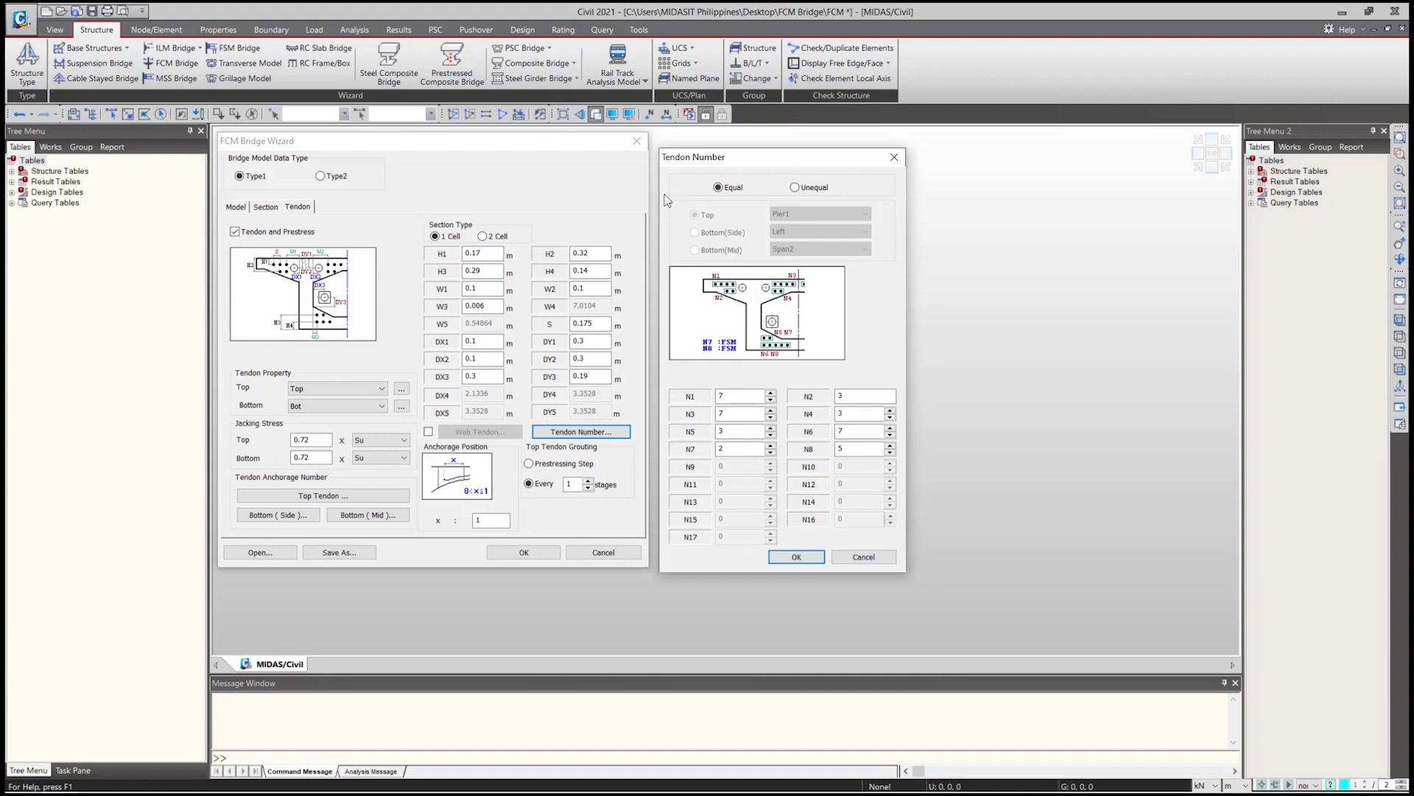
double_click(731, 396)
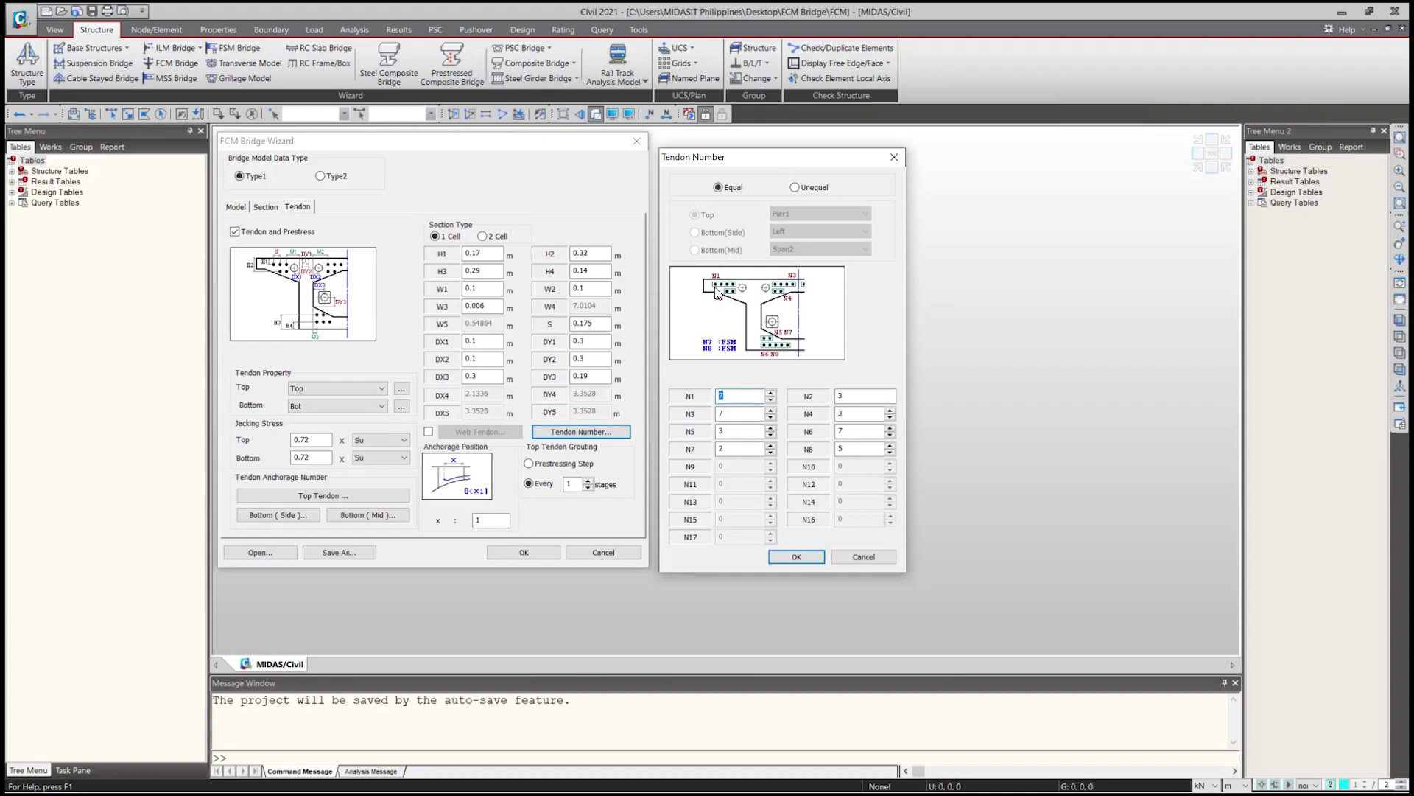
left_click(718, 417)
left_click(719, 433)
type("2")
left_click(731, 449)
left_click(854, 396)
left_click(847, 415)
left_click(850, 431)
left_click(794, 554)
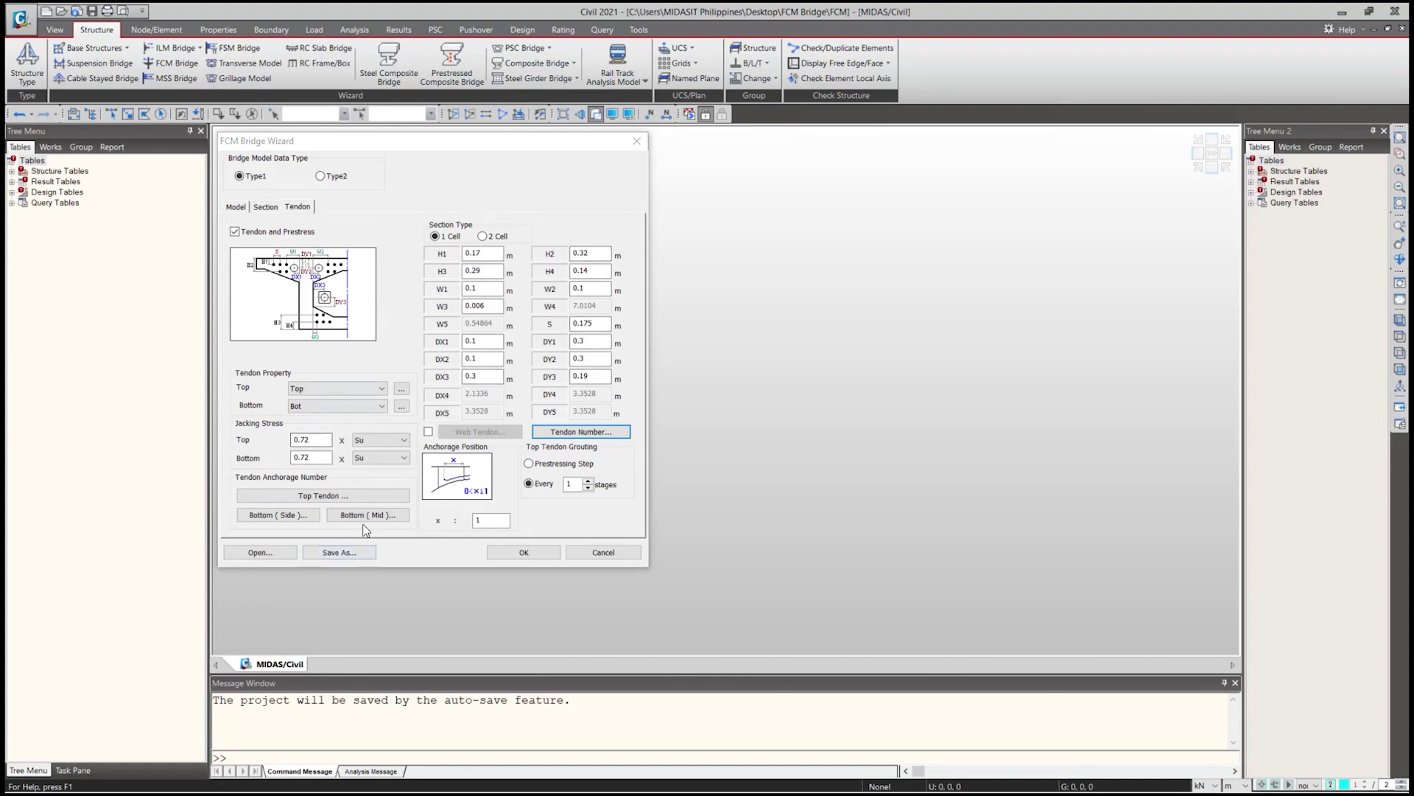
Save the wizard data as a WZD file named FCM in the FCM Bridge folder.
left_click(341, 552)
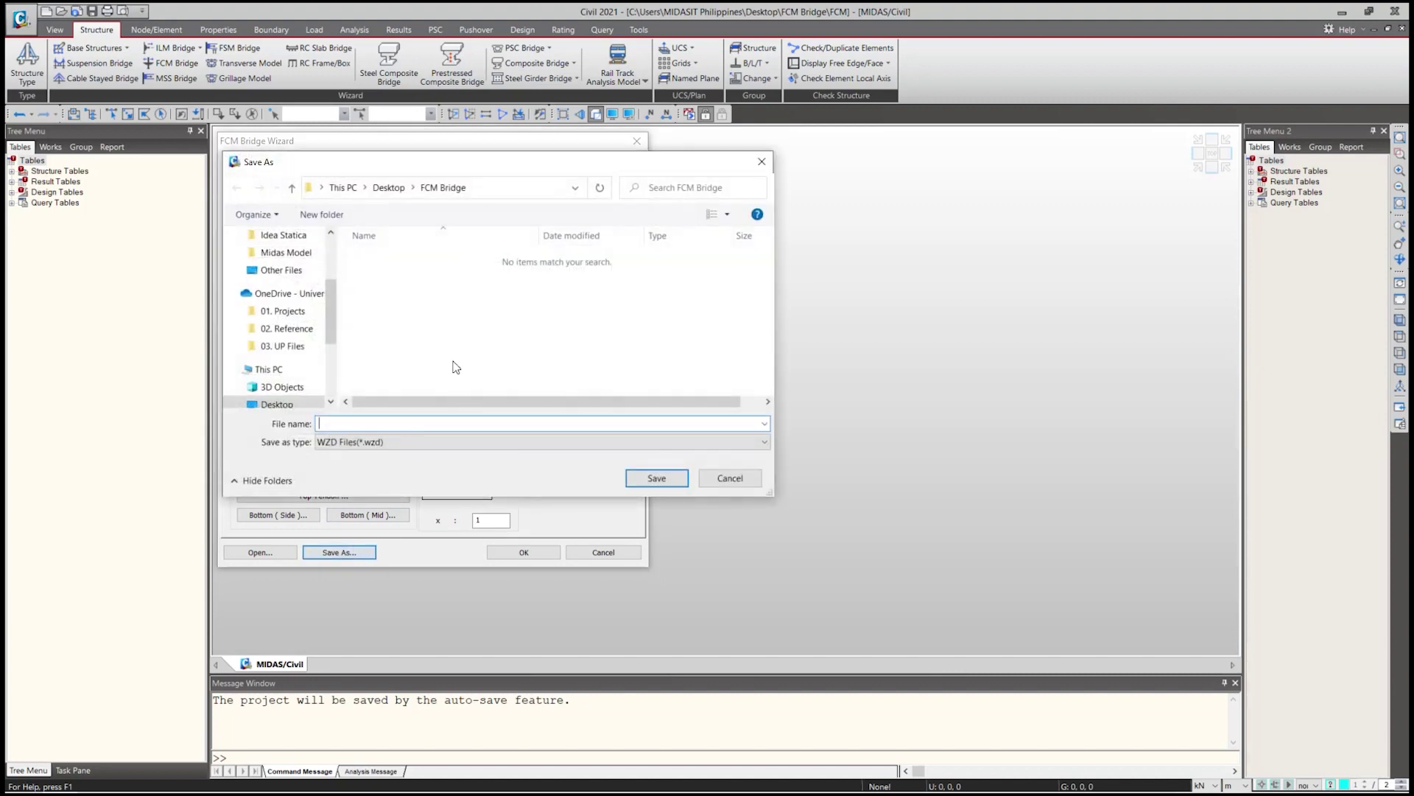
type("FC \\m")
key("BackSpace")
key("BackSpace")
type("M")
key("BackSpace")
key("BackSpace")
type("M")
key("Return")
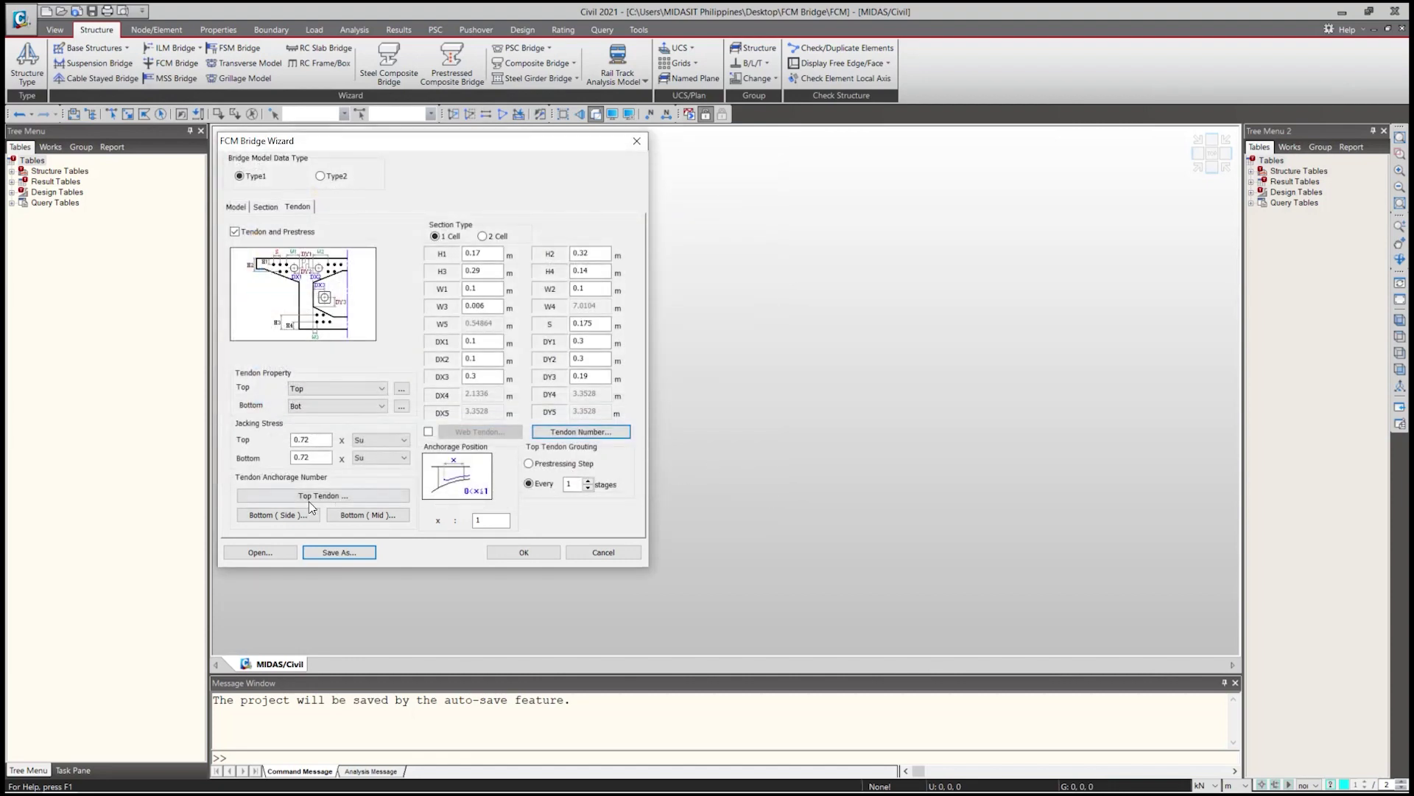
Check the saved FCM.wzd file and review the wizard's Model, Section and Tendon settings.
left_click(337, 553)
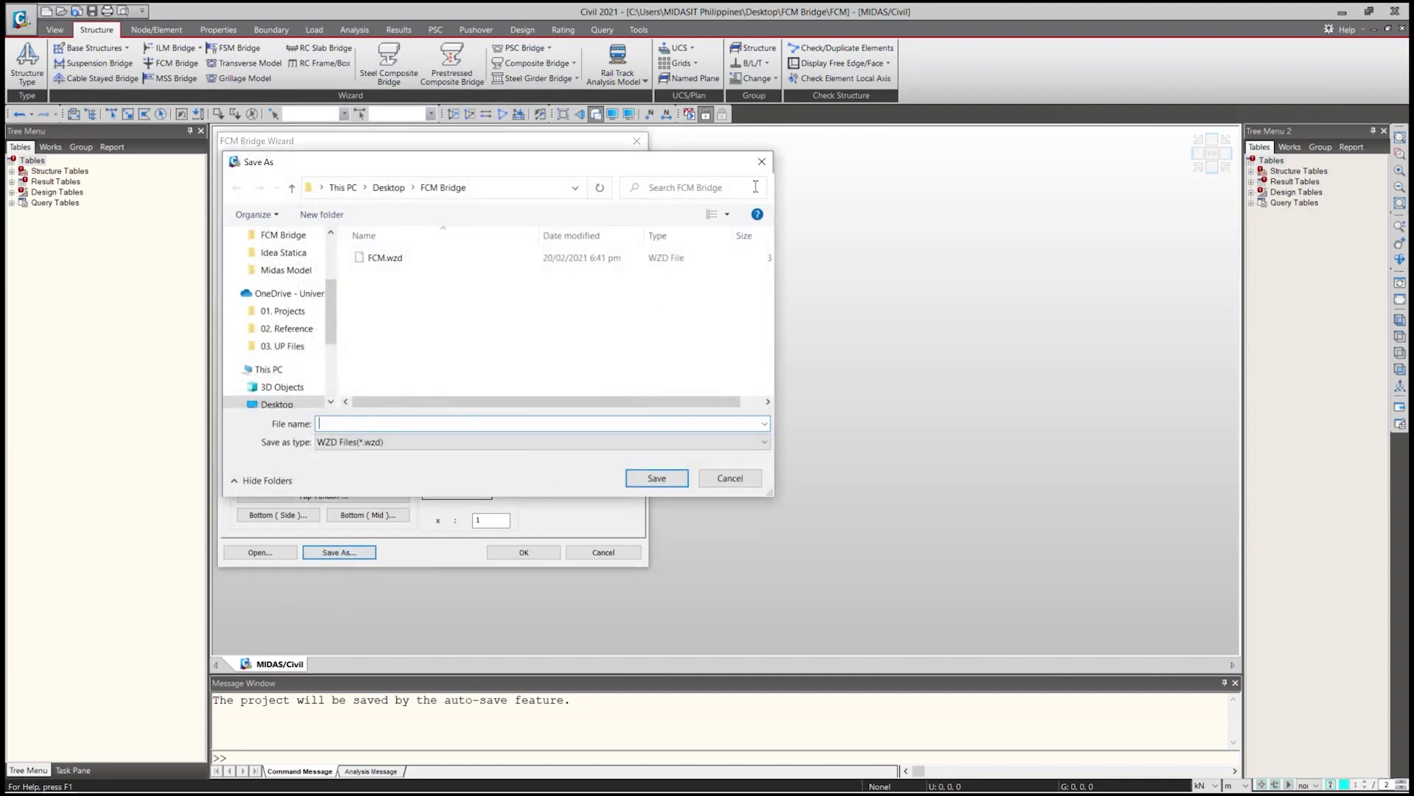
left_click(762, 162)
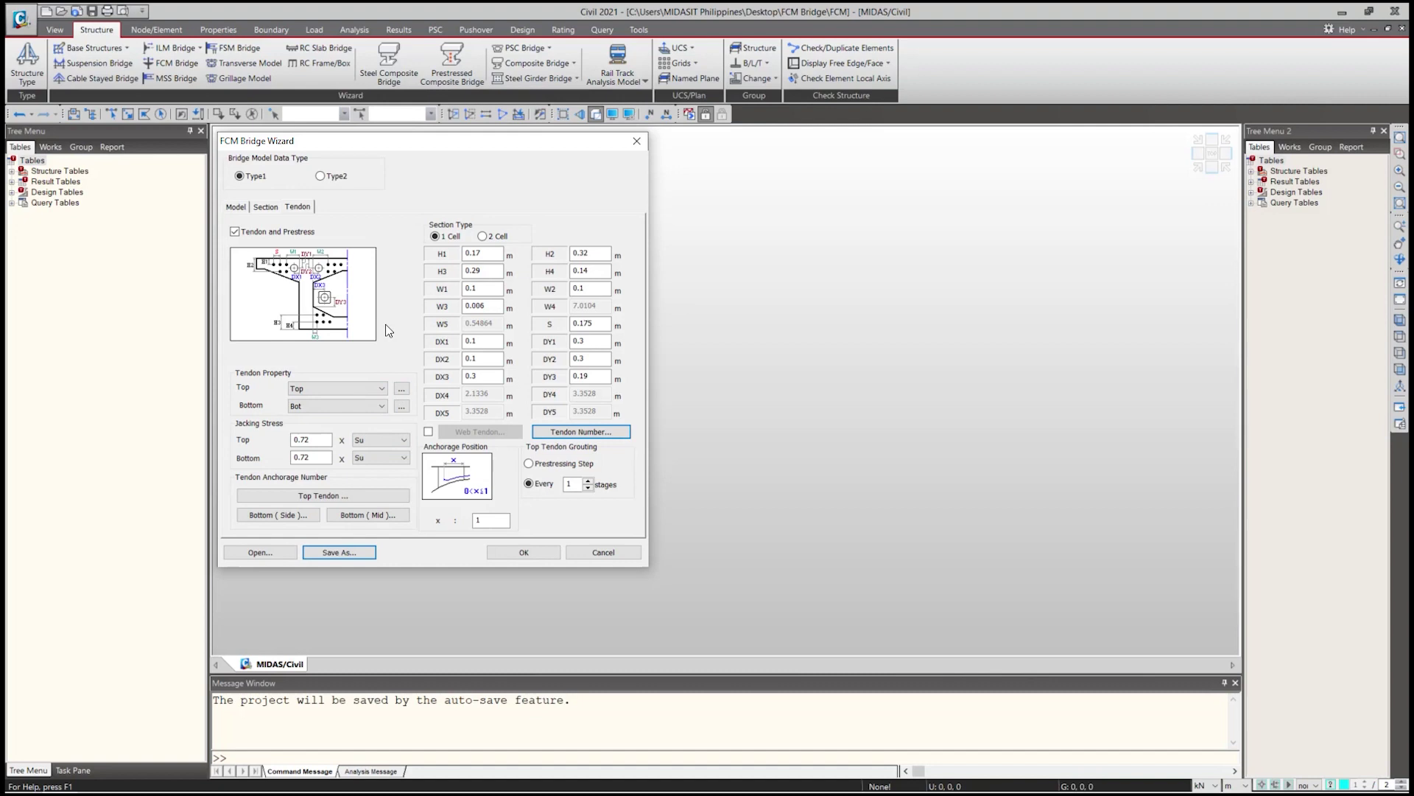
left_click(270, 208)
left_click(235, 209)
left_click(267, 208)
left_click(298, 209)
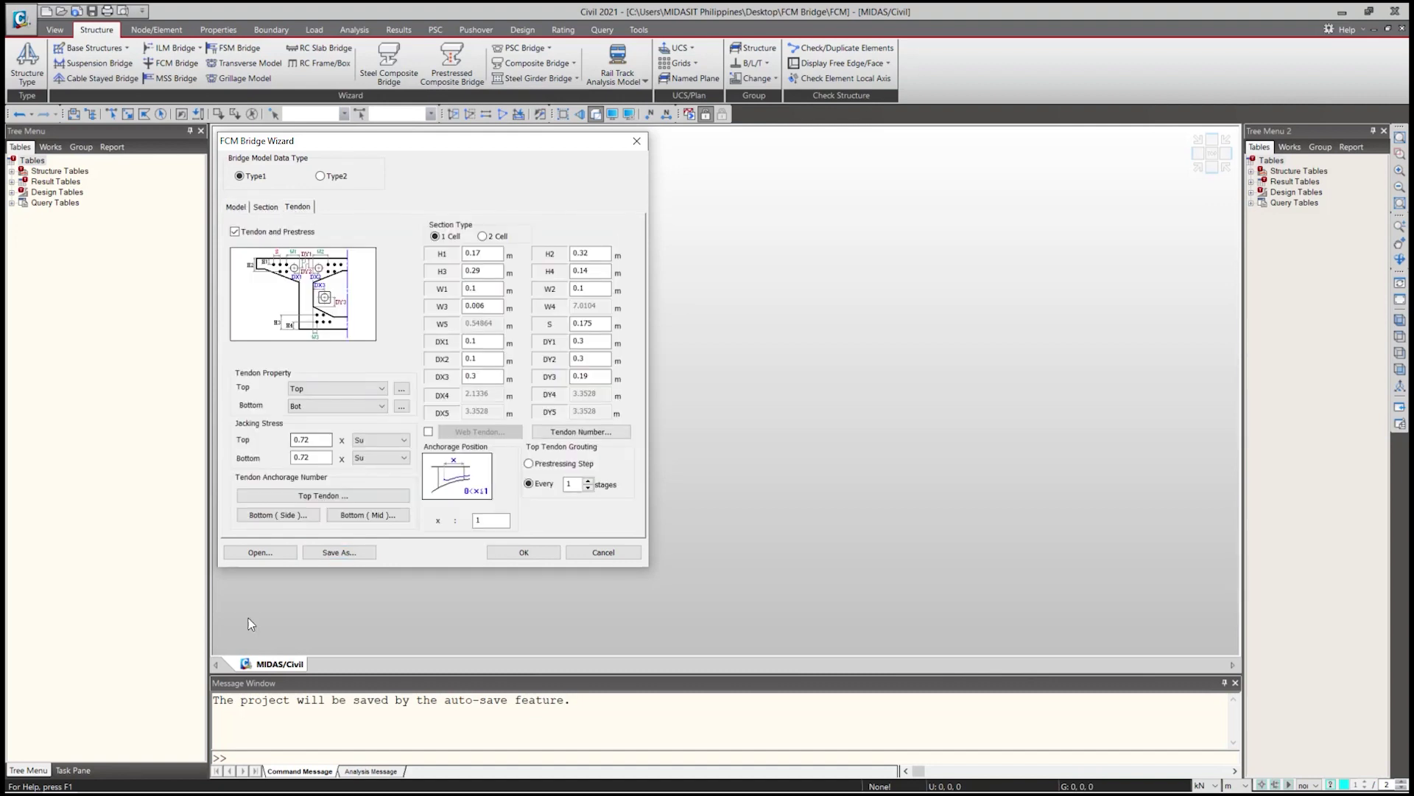
left_click(260, 553)
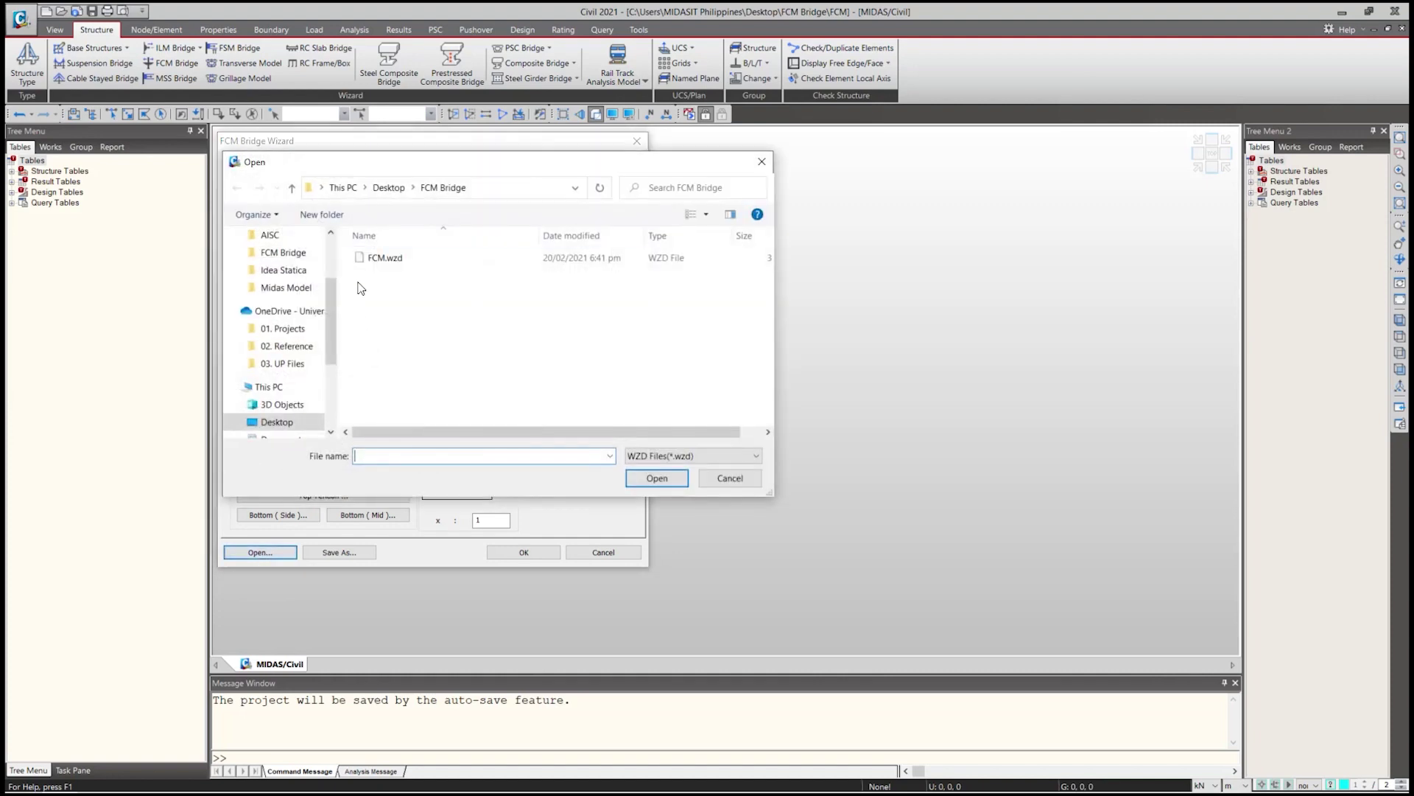
left_click(762, 161)
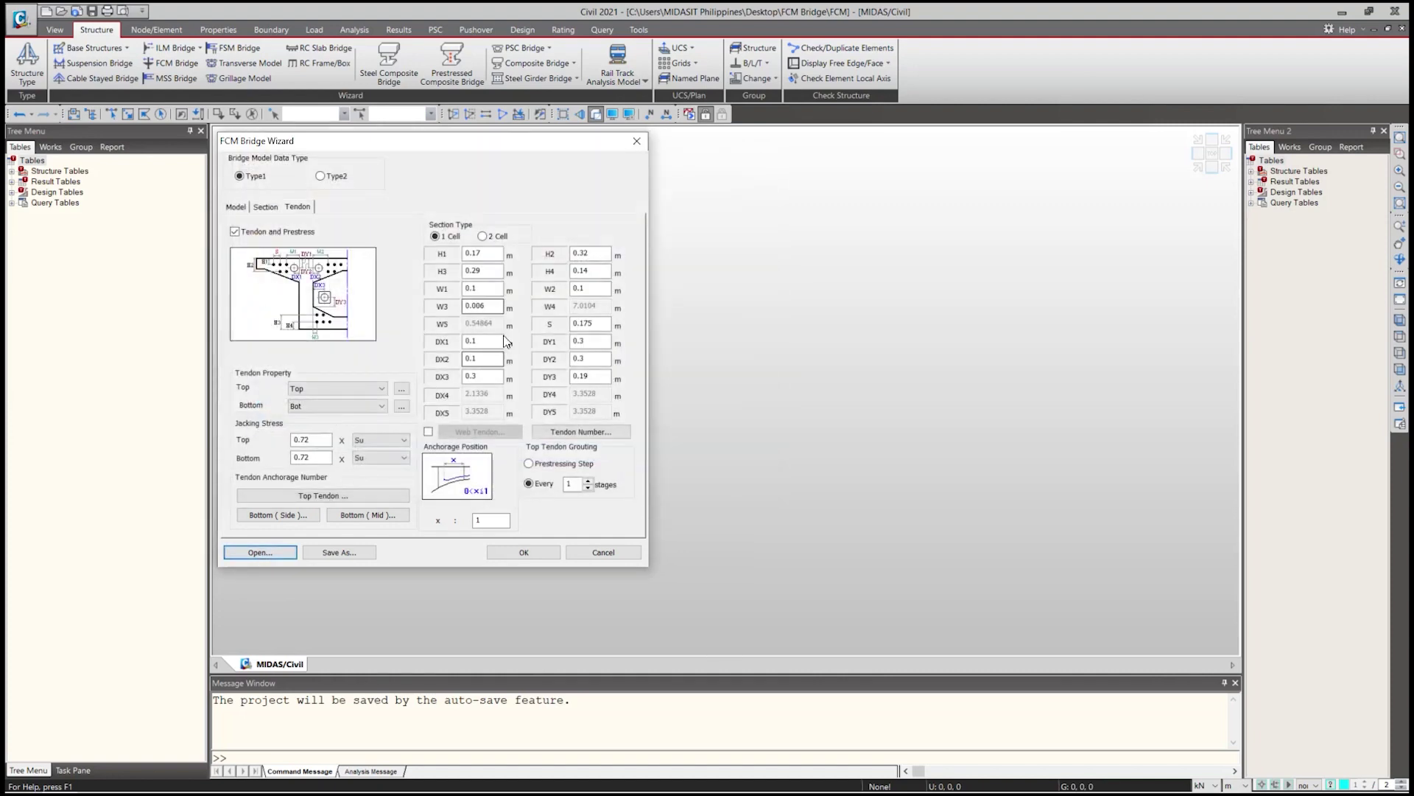
left_click(266, 207)
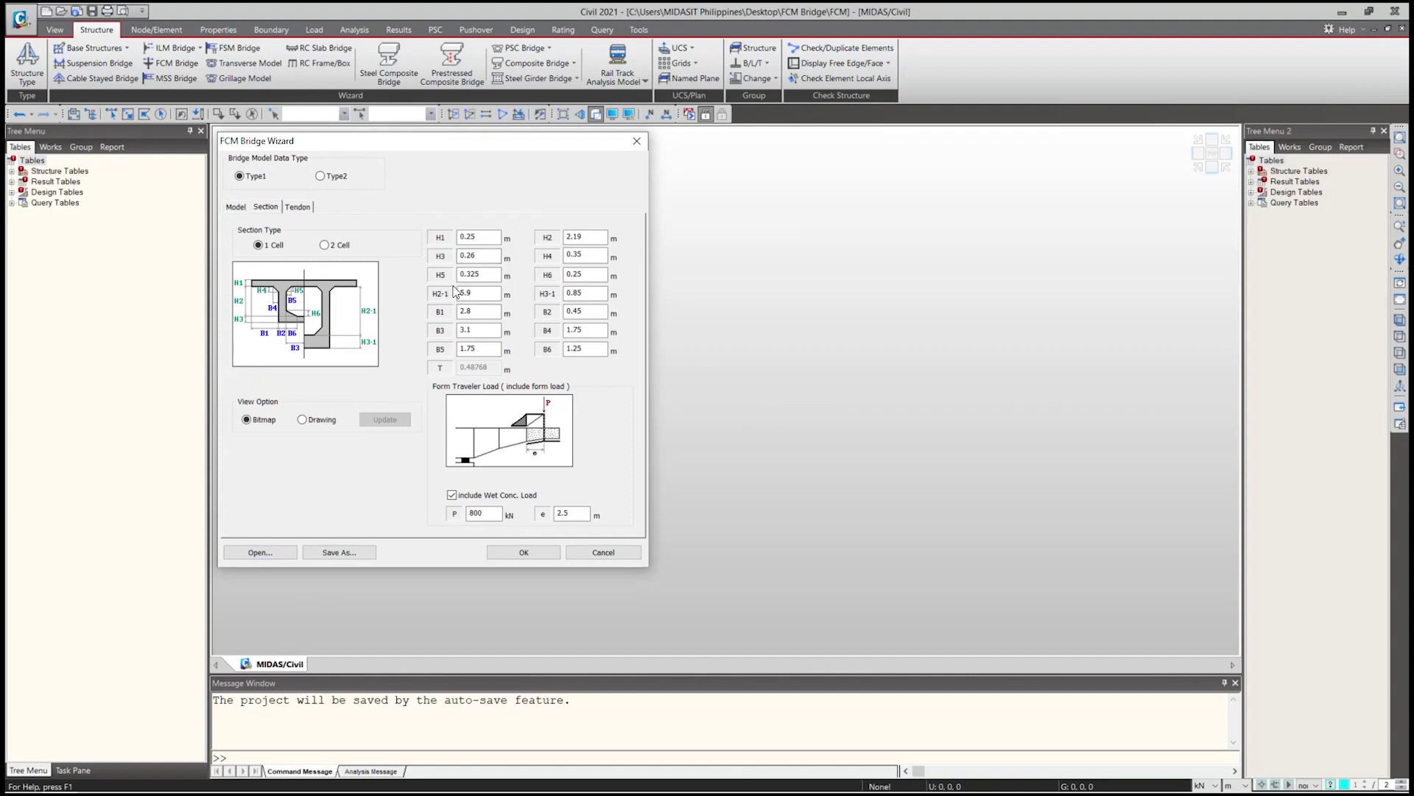
left_click(298, 208)
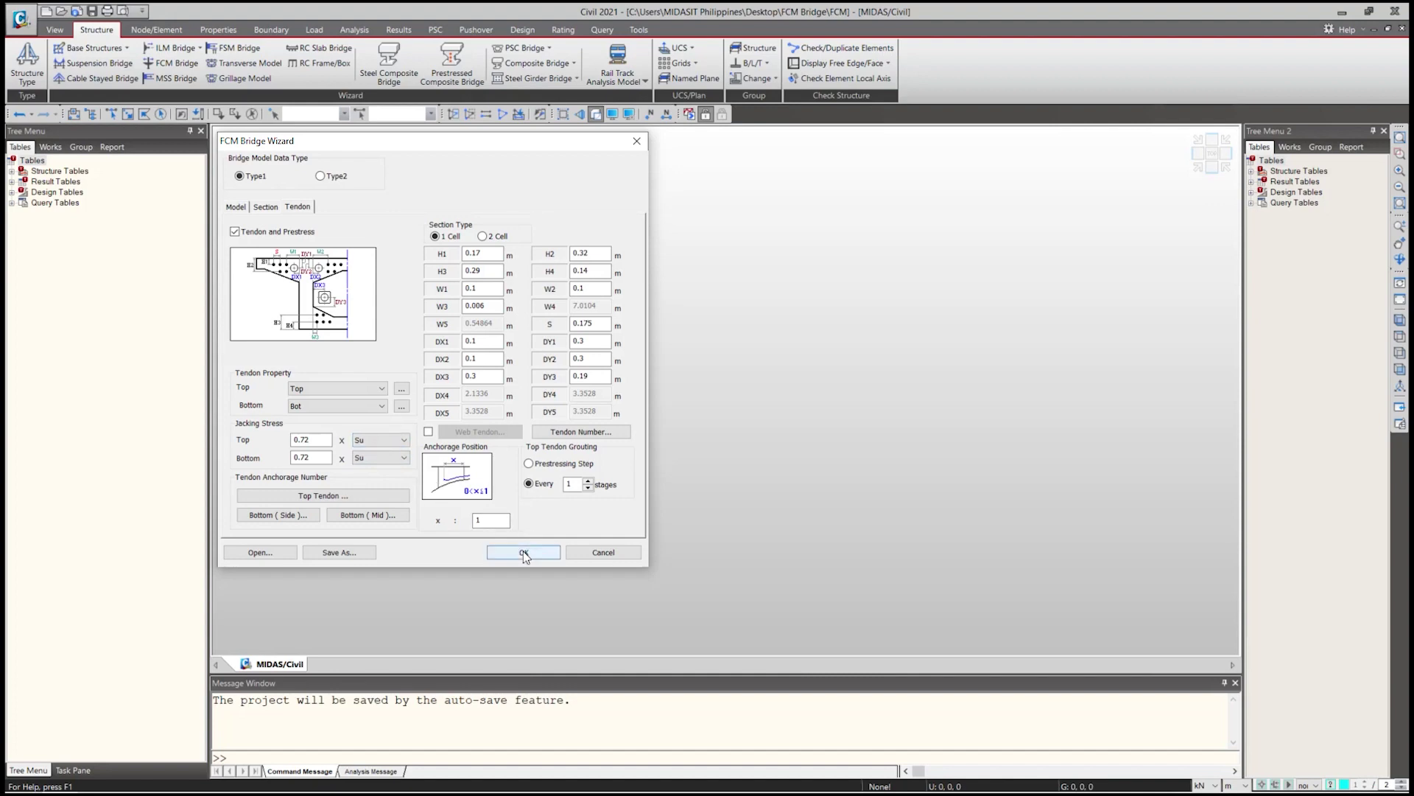
left_click(266, 207)
left_click(235, 207)
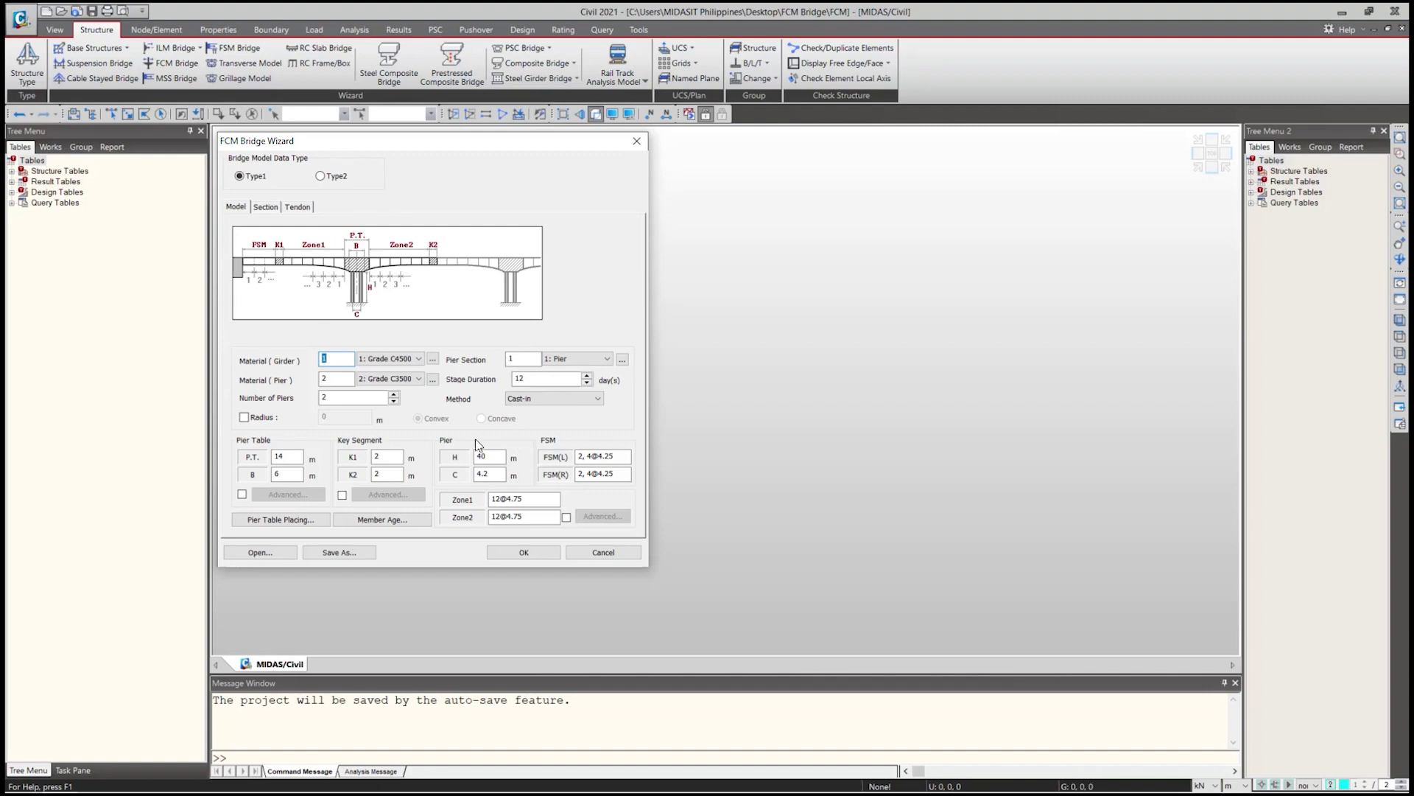
left_click(262, 552)
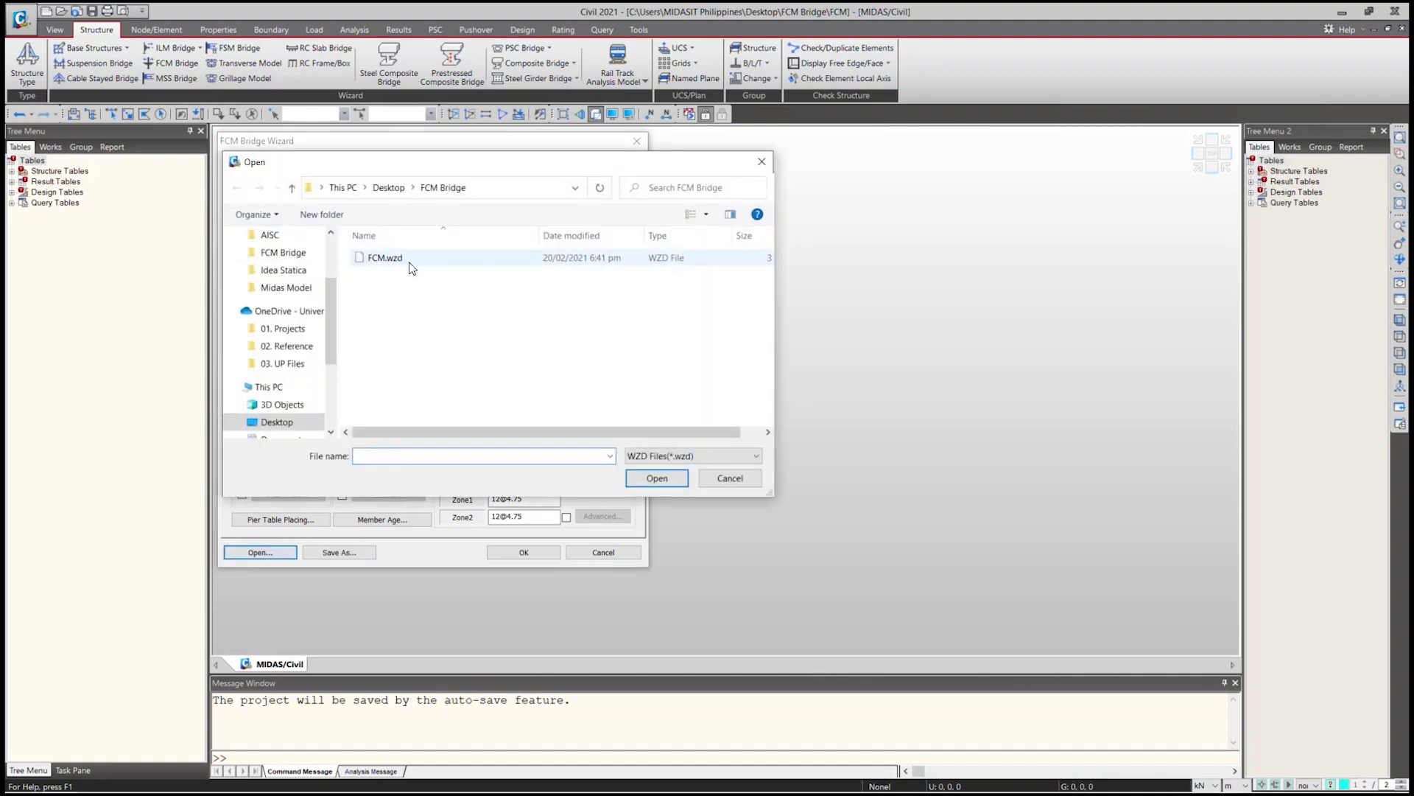
left_click(761, 164)
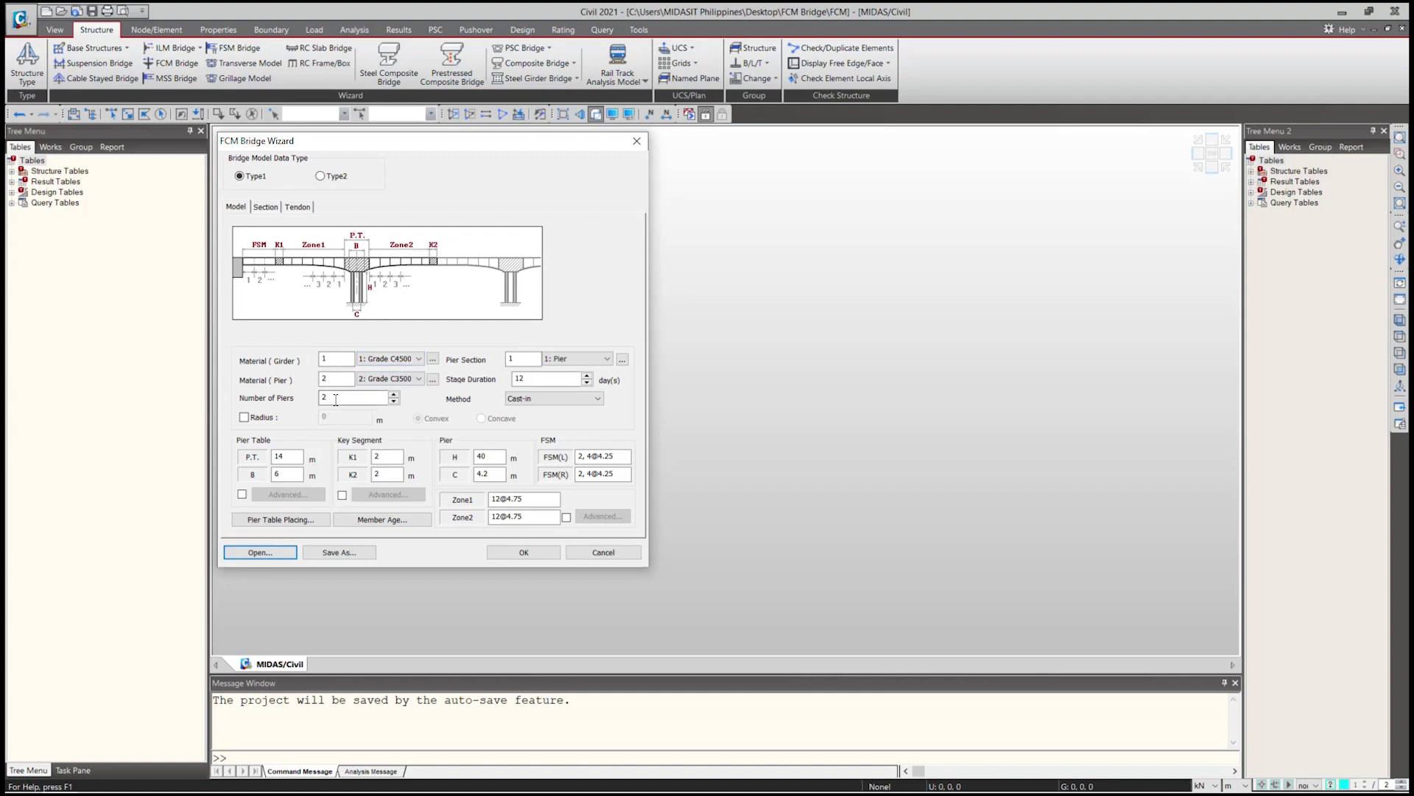
Accept the wizard's tendon data and generate the FCM bridge model.
left_click(299, 206)
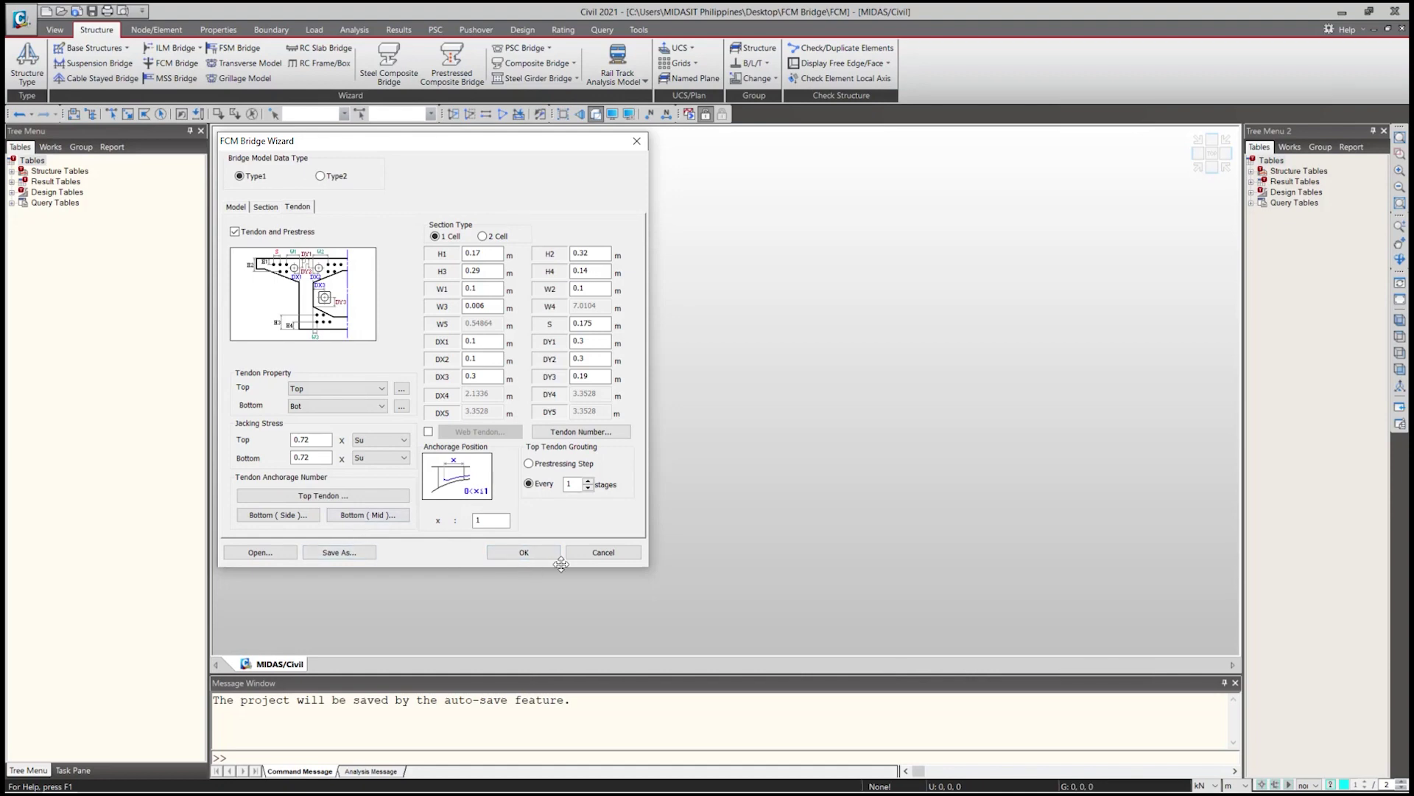
left_click(527, 552)
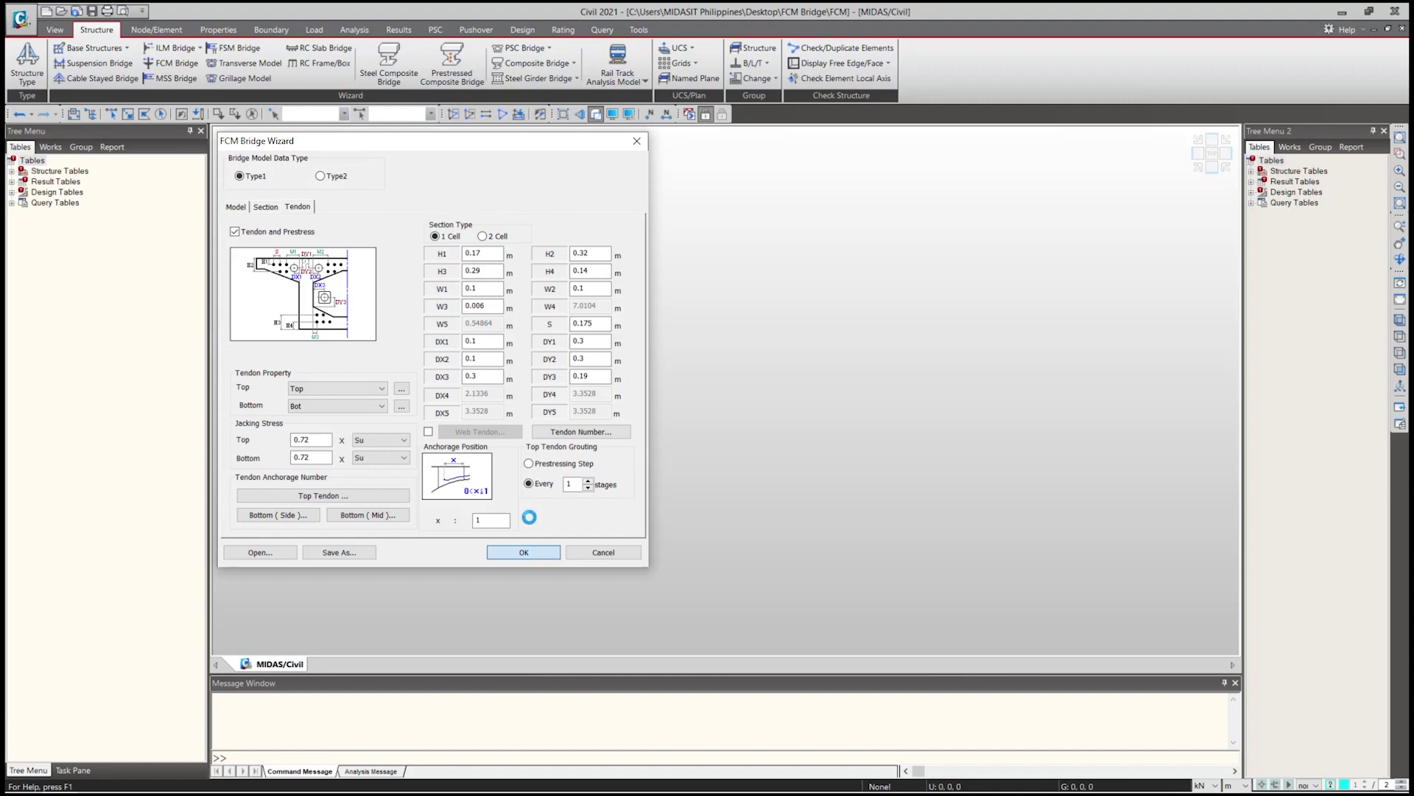
mouse_move(529, 517)
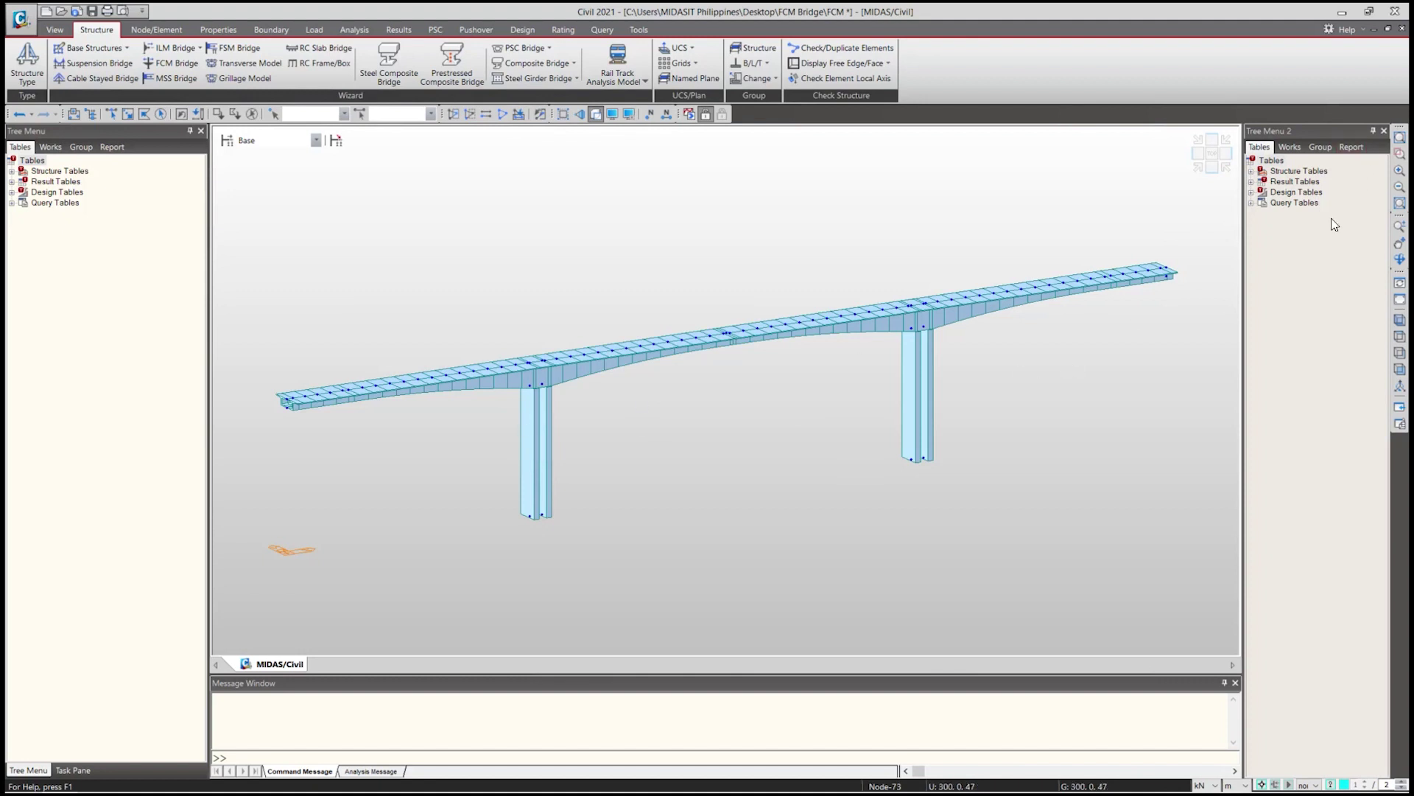
Close Tree Menu 2, display it again beside the model view and widen it slightly.
left_click(1385, 131)
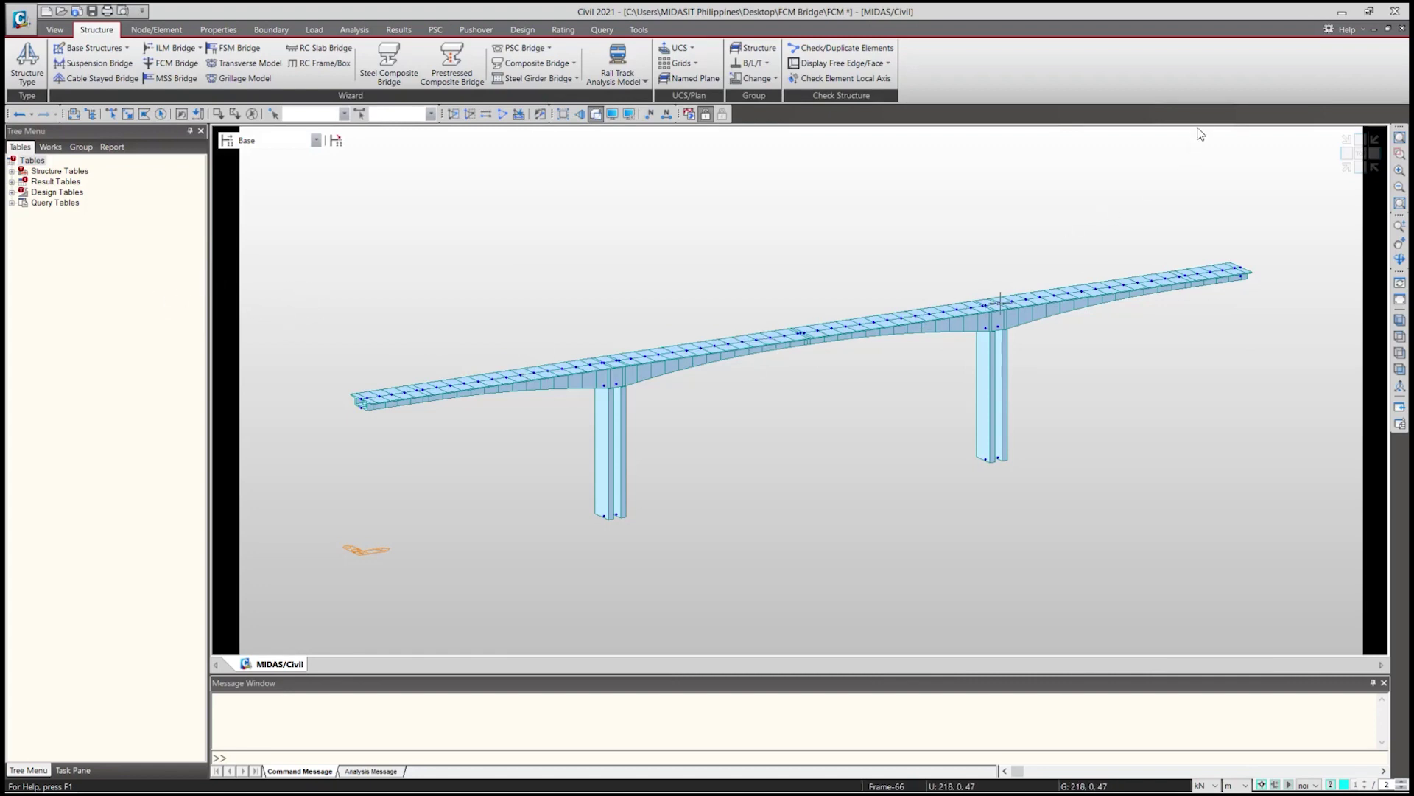
right_click(1227, 119)
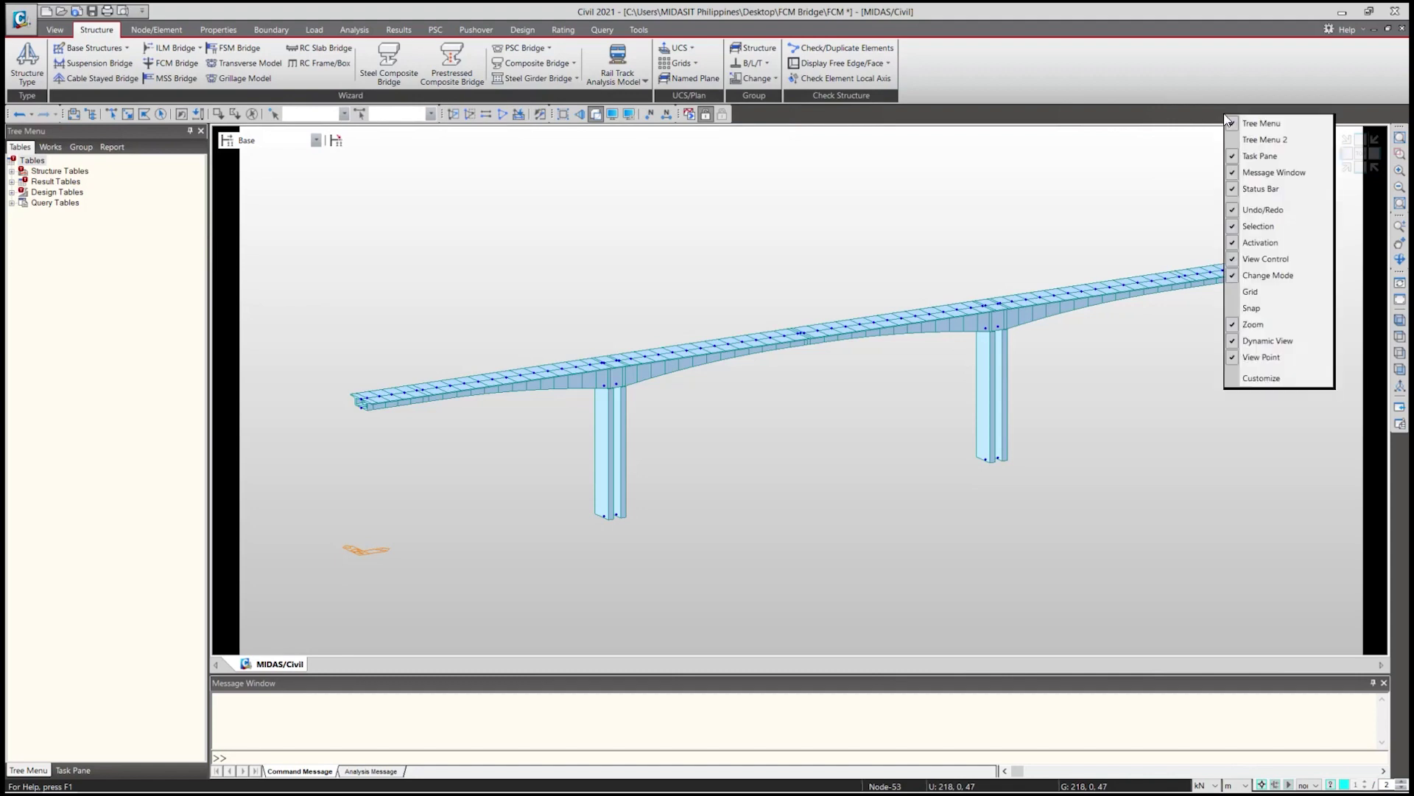
left_click(1176, 153)
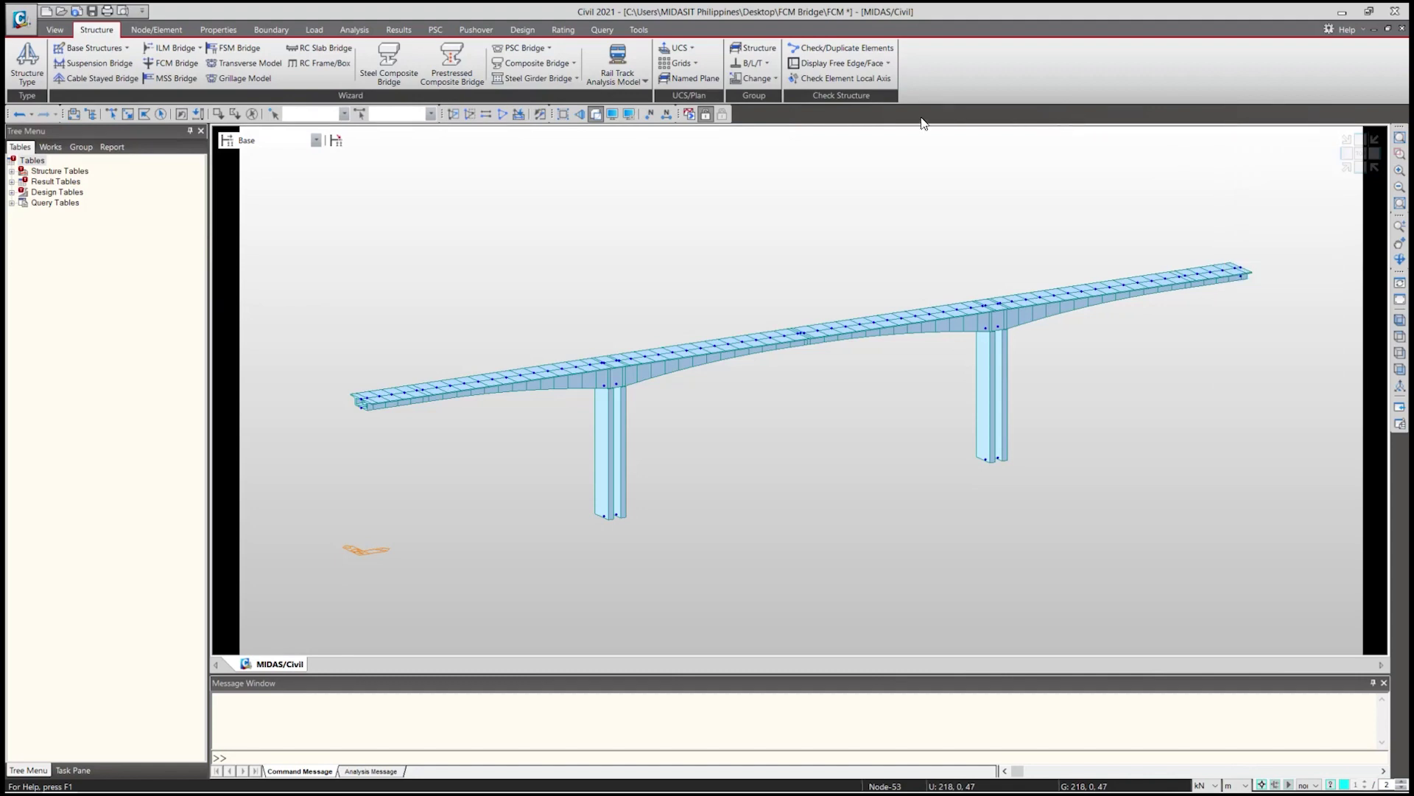
right_click(1189, 119)
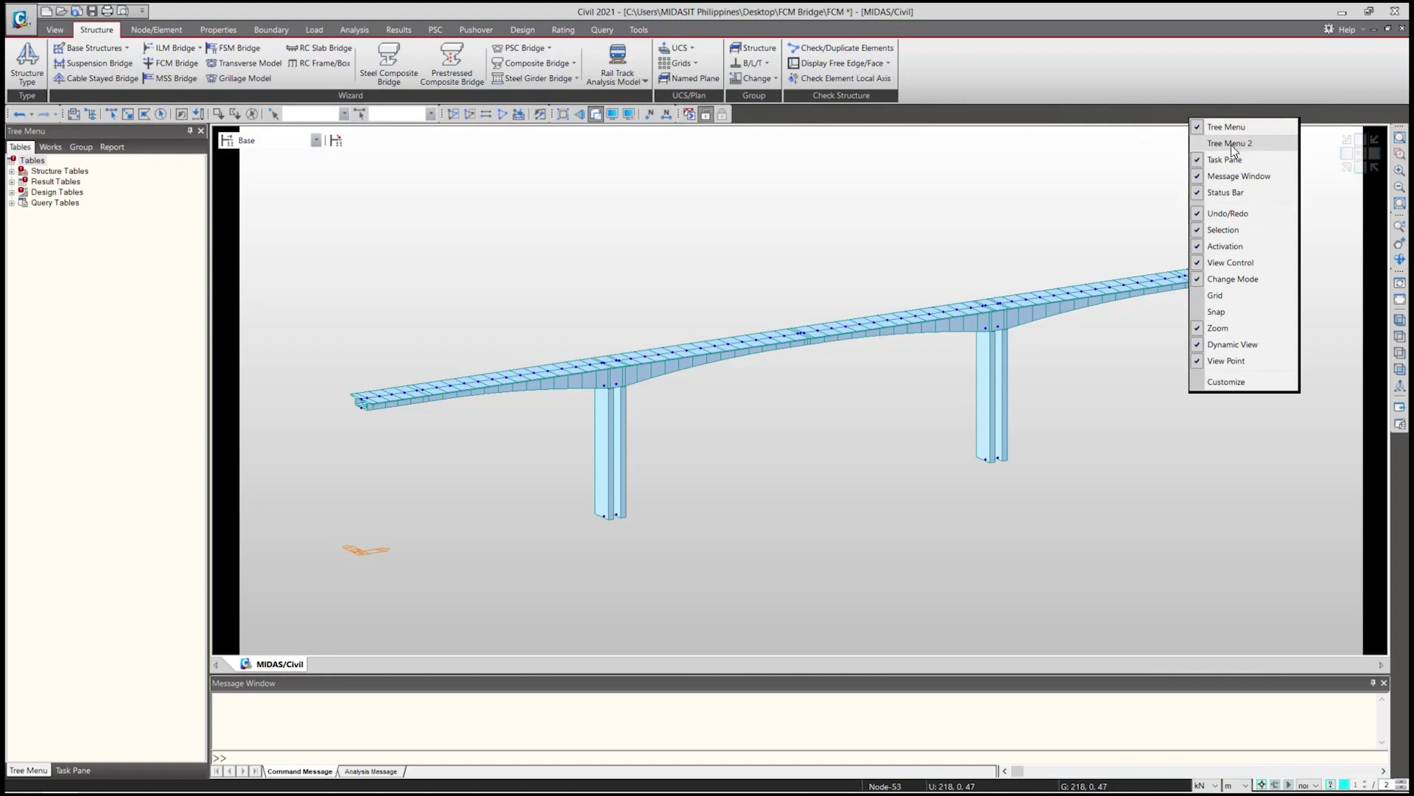
left_click(1234, 145)
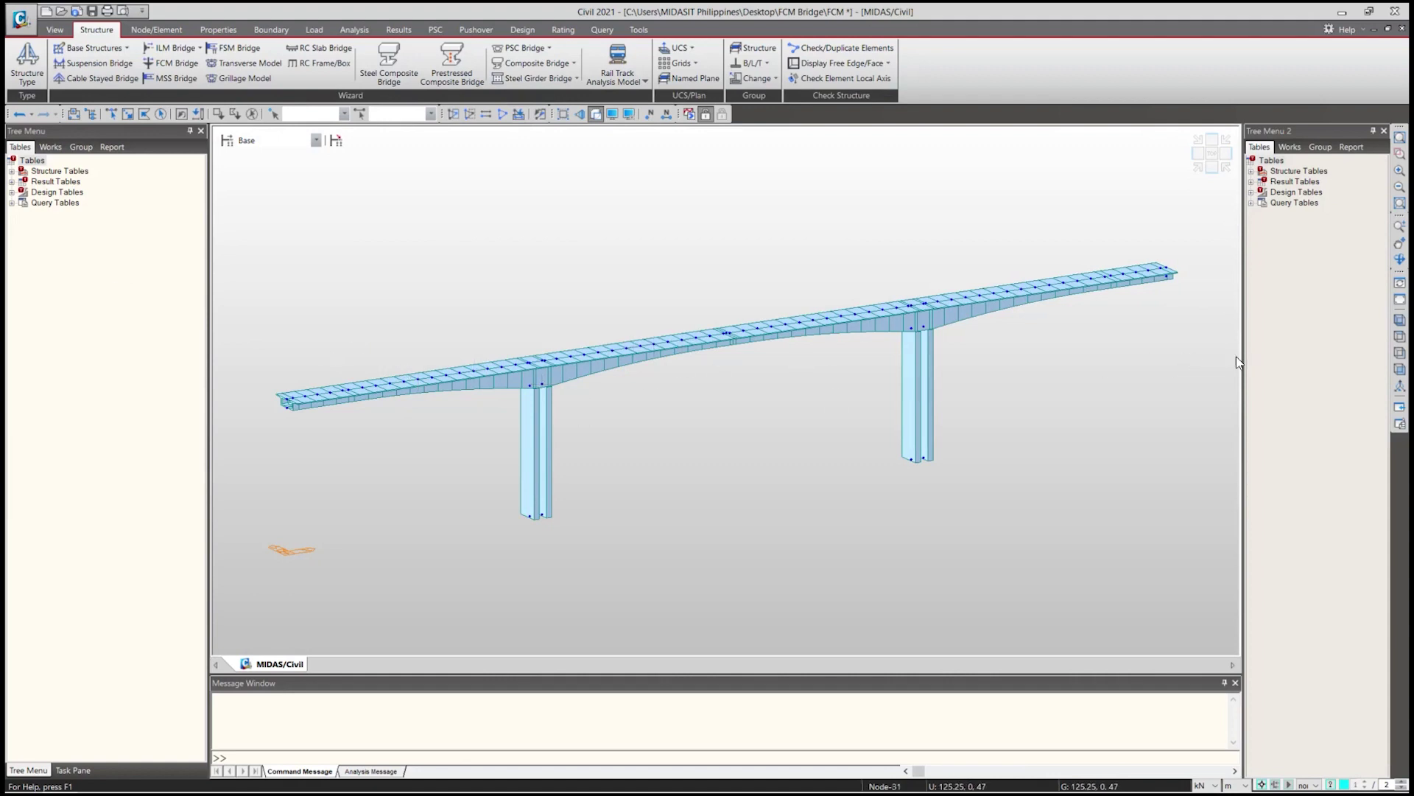
left_click_drag(1241, 355, 1223, 355)
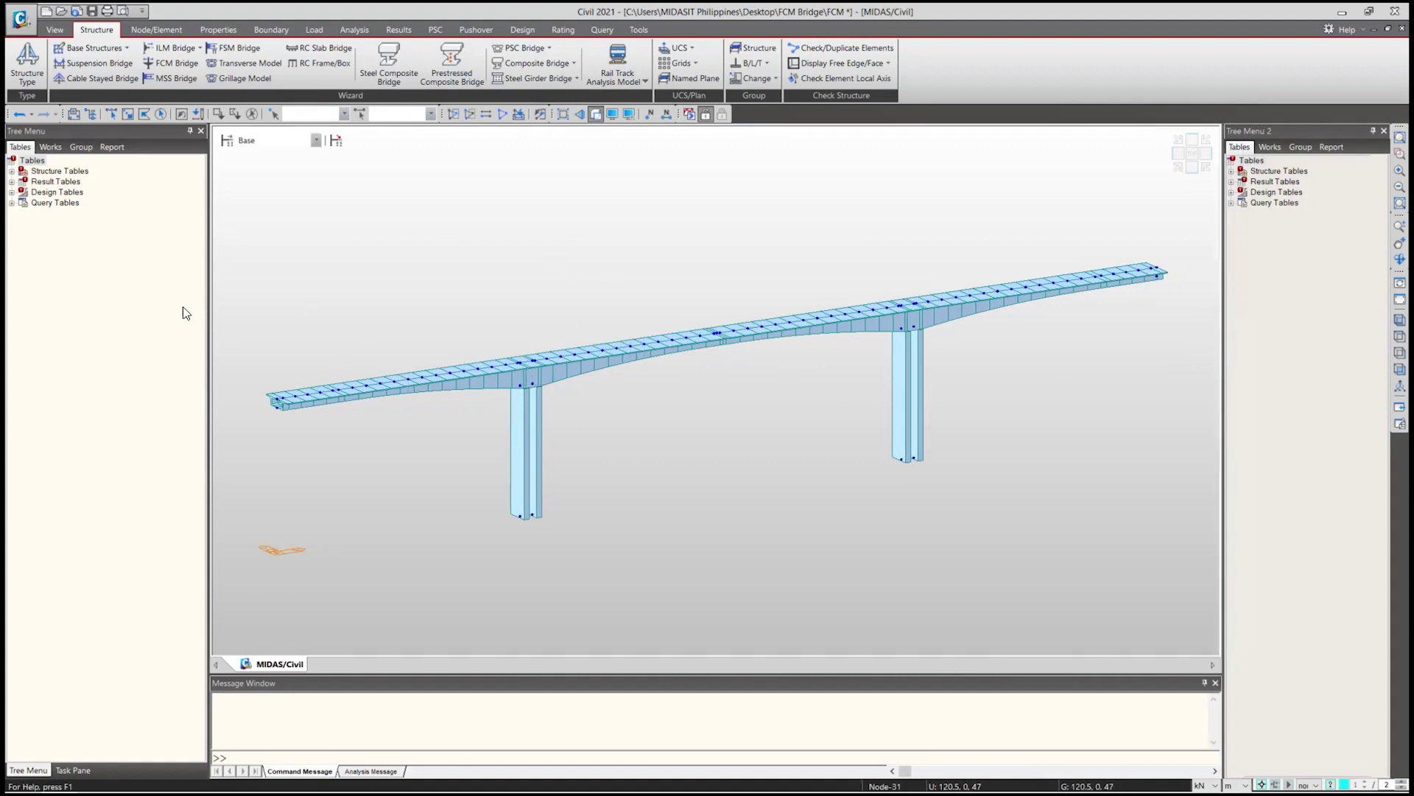
Examine the generated model's works list and its three materials, Grade C4500, Grade C3500 and A416-270(Low).
left_click(50, 148)
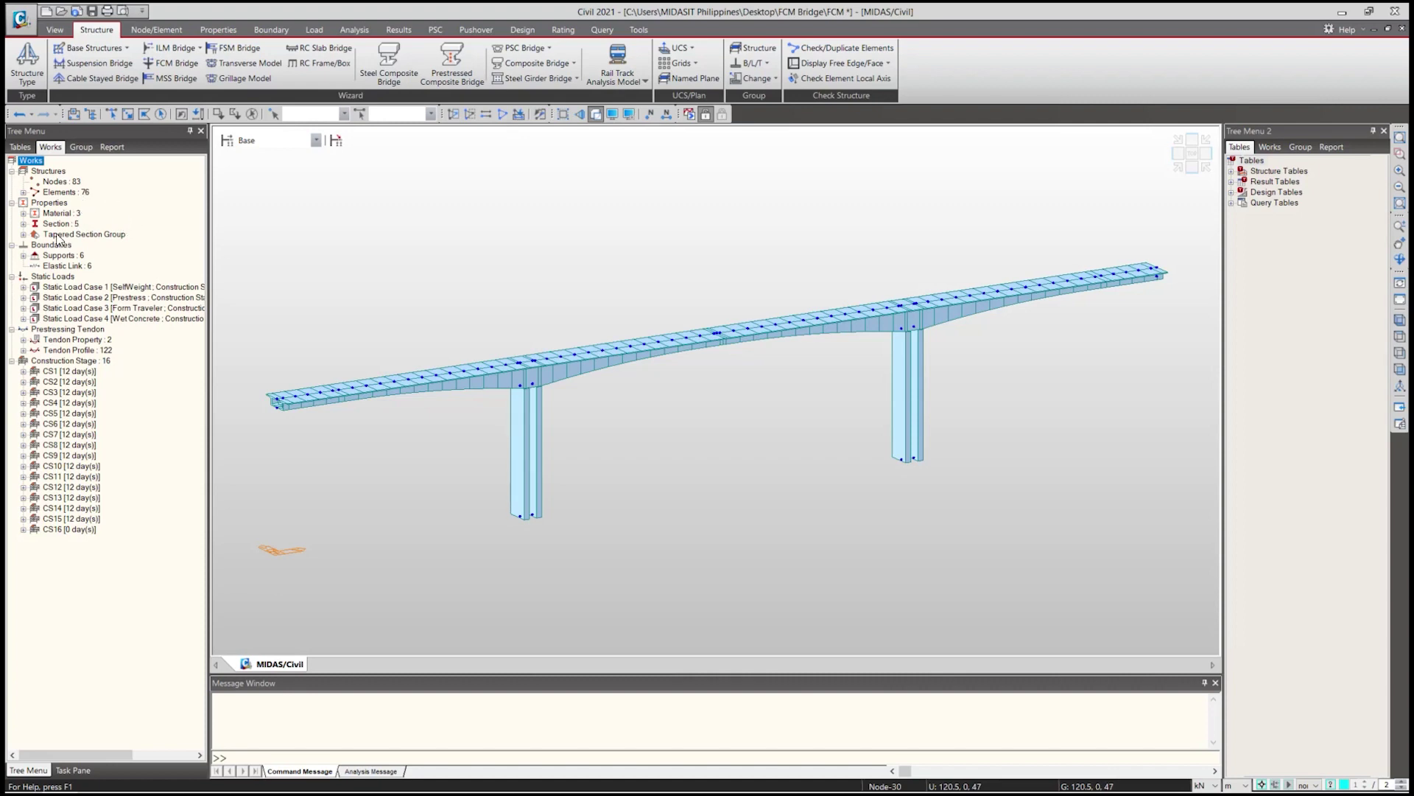
left_click(24, 213)
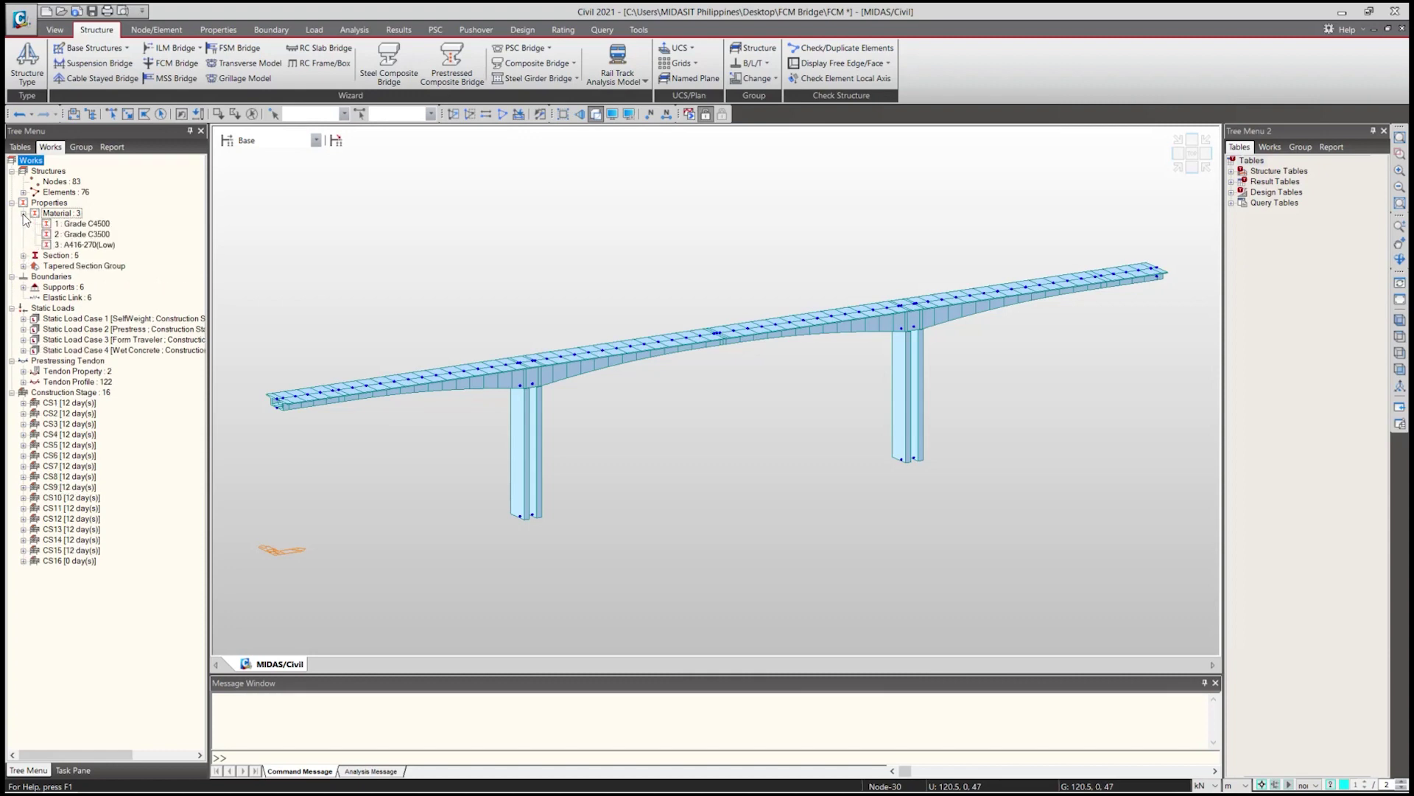
left_click(93, 234)
left_click(90, 234)
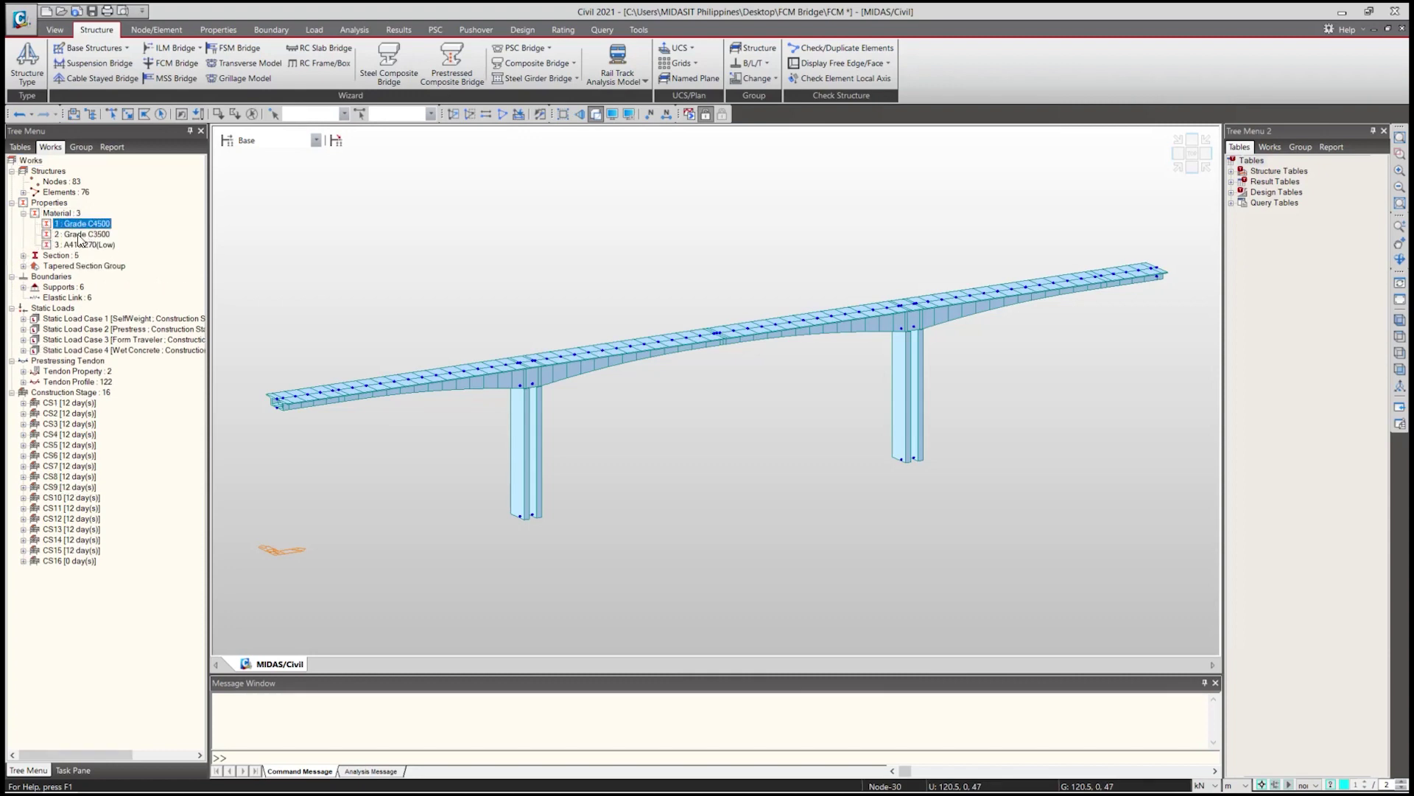
left_click(75, 244)
left_click(83, 223)
left_click(76, 237)
left_click(68, 244)
Examine the generated model's section list, including Pier and the tapered section TAP-PSC:1.
left_click(23, 256)
left_click(71, 266)
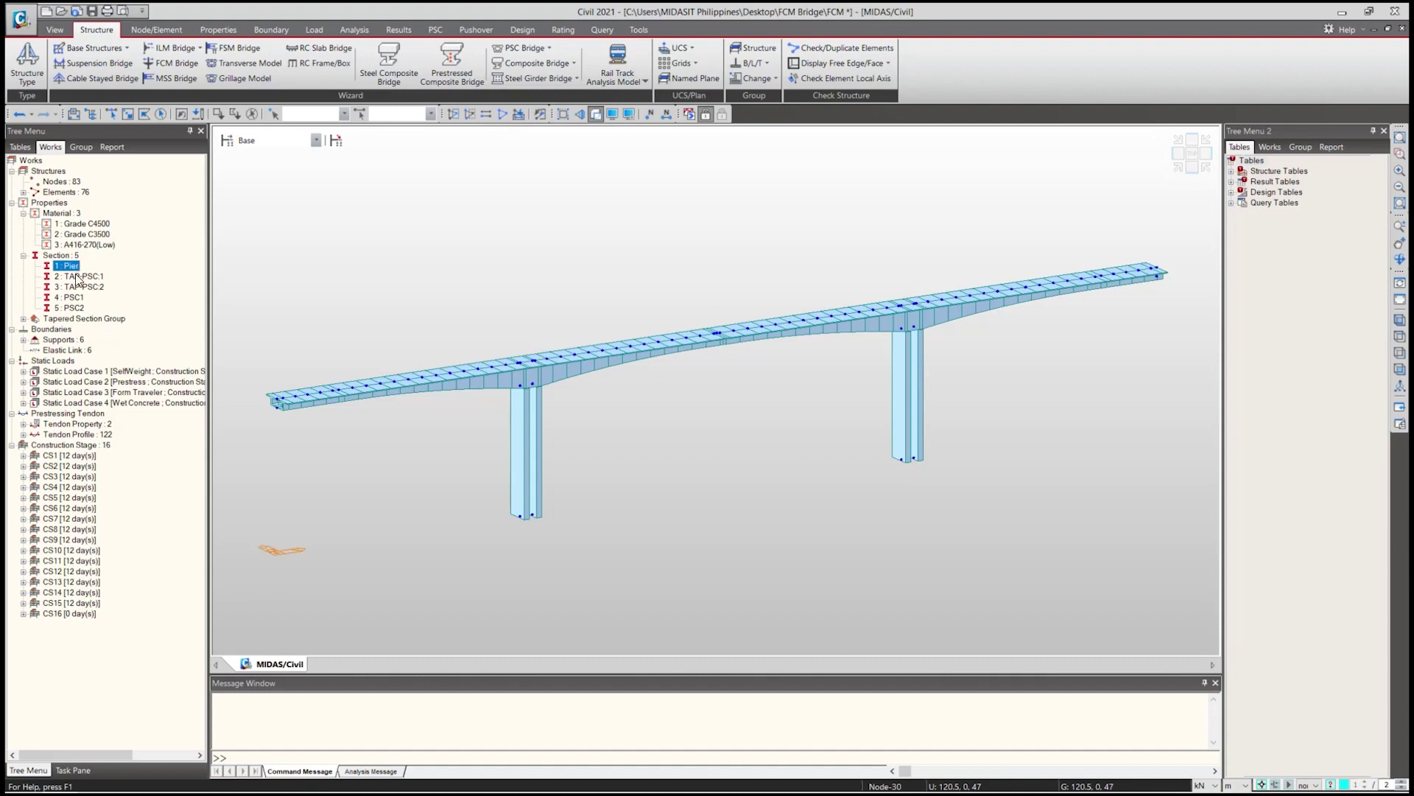
left_click(84, 276)
key("Down")
left_click(80, 277)
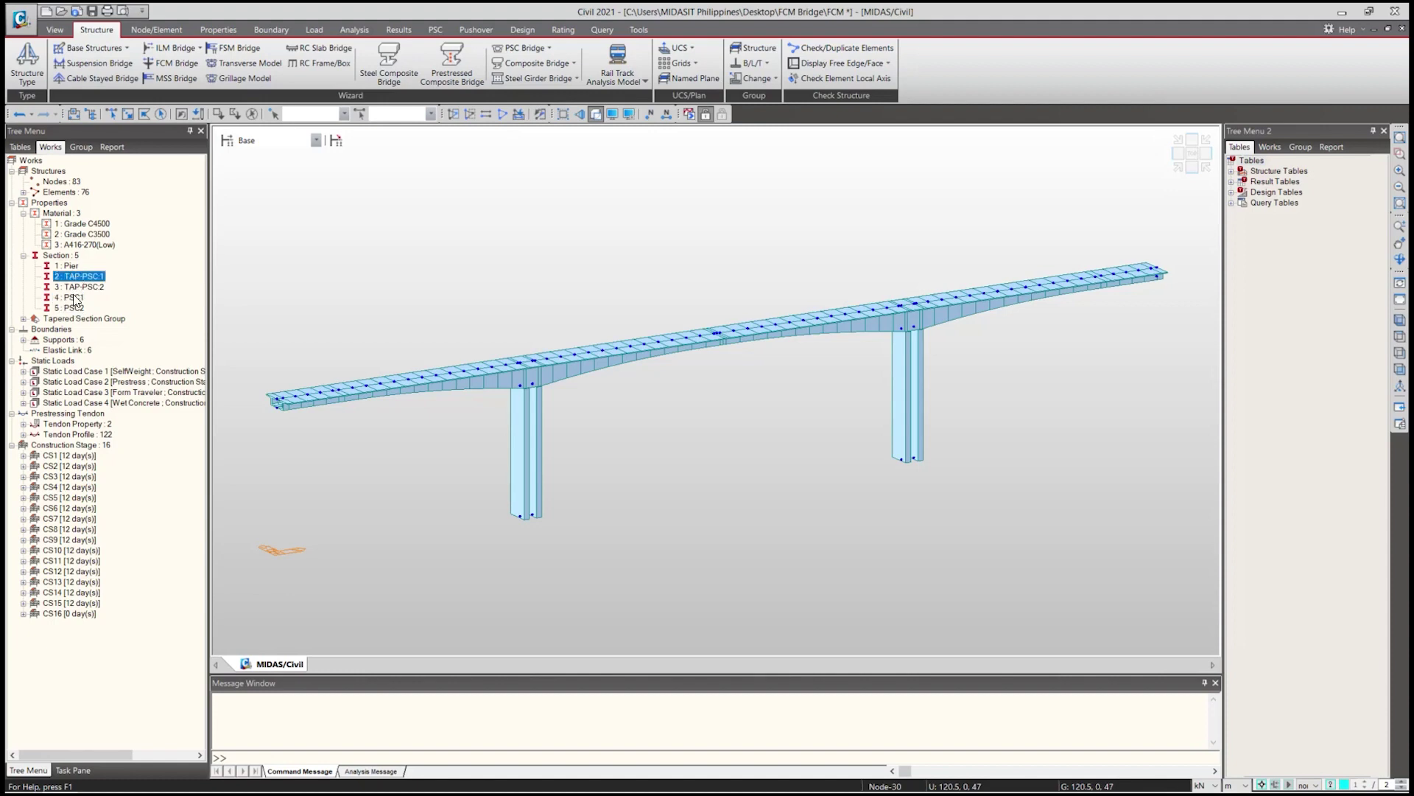
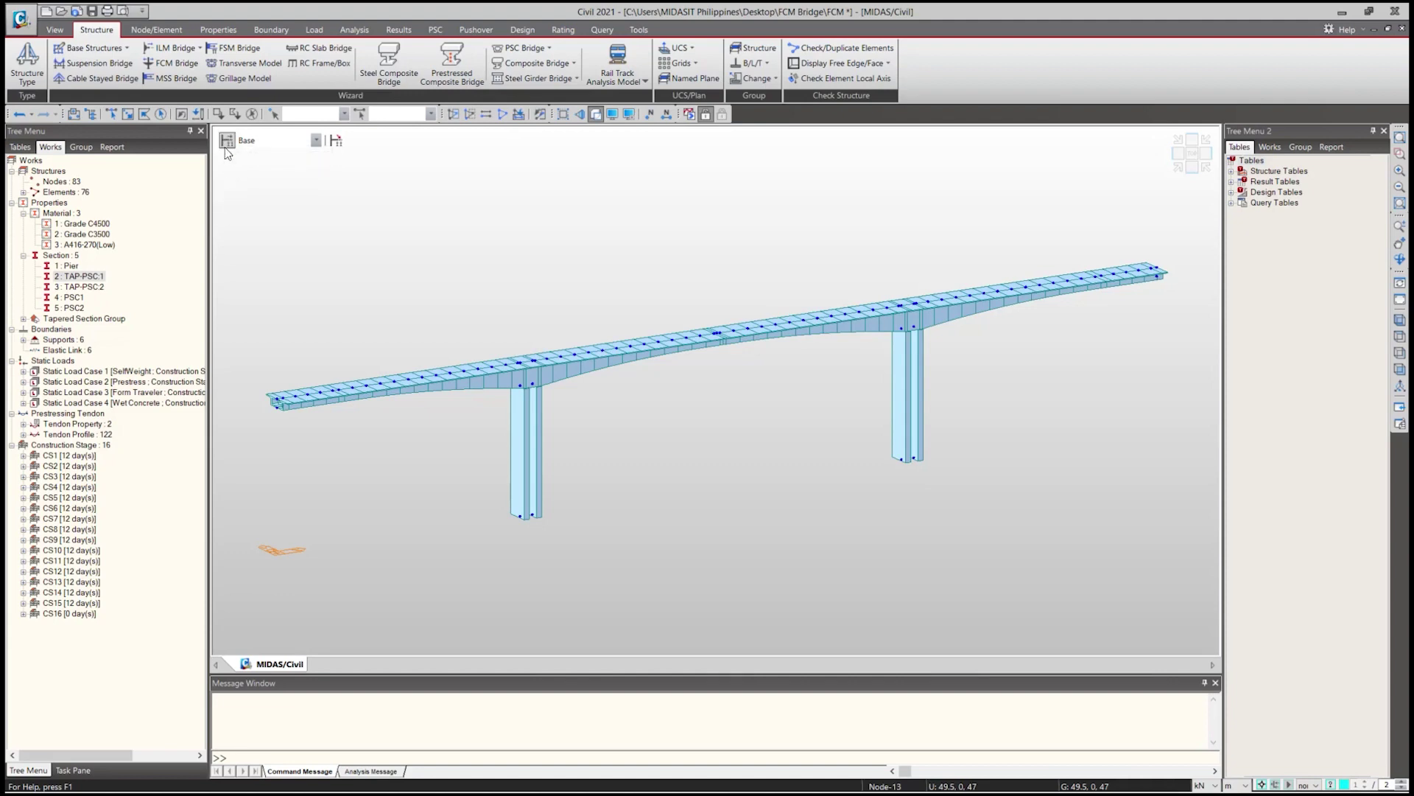
Review the defined construction stages in the Construction Stage list, including CS13, and close the list.
left_click(228, 141)
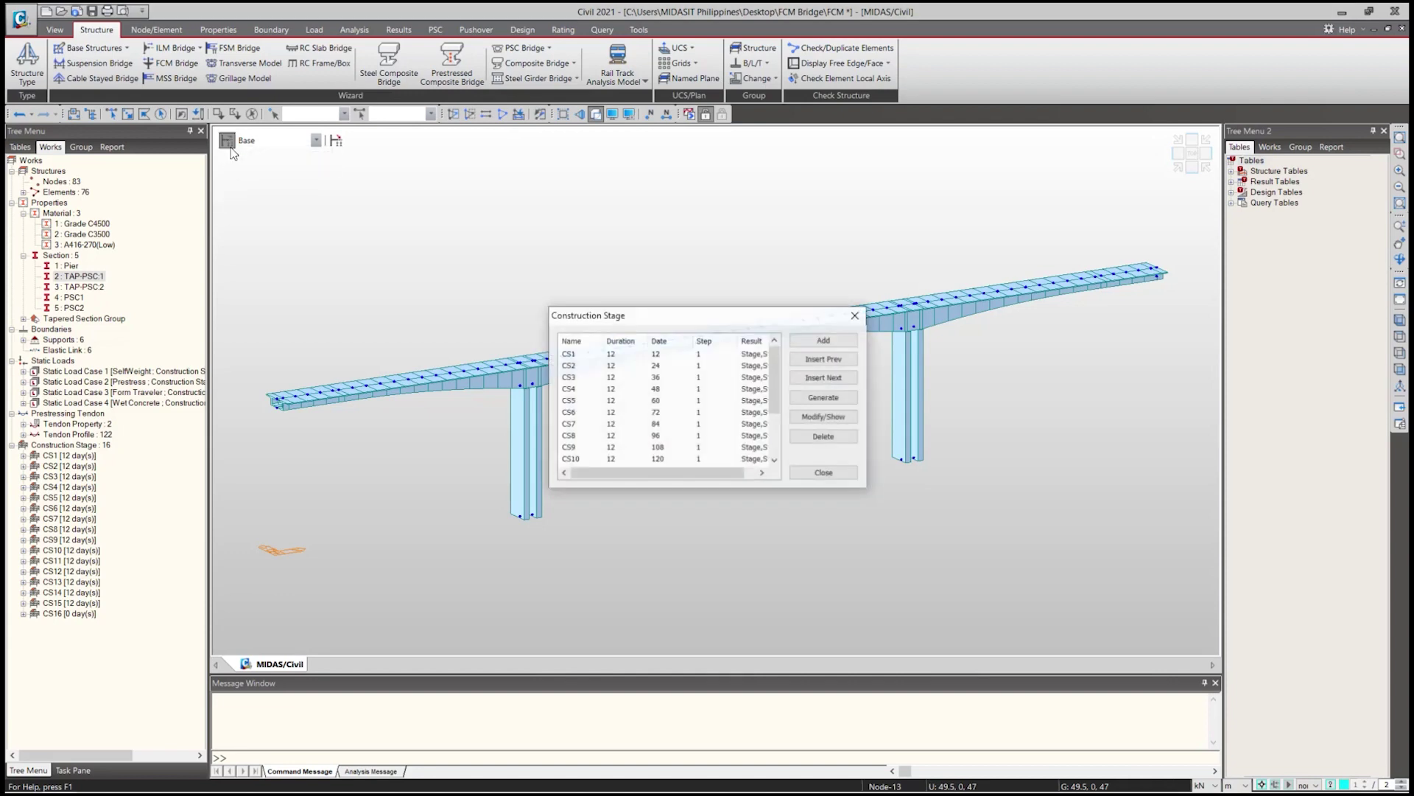
left_click_drag(623, 309, 428, 240)
scroll(389, 371, "down", 1)
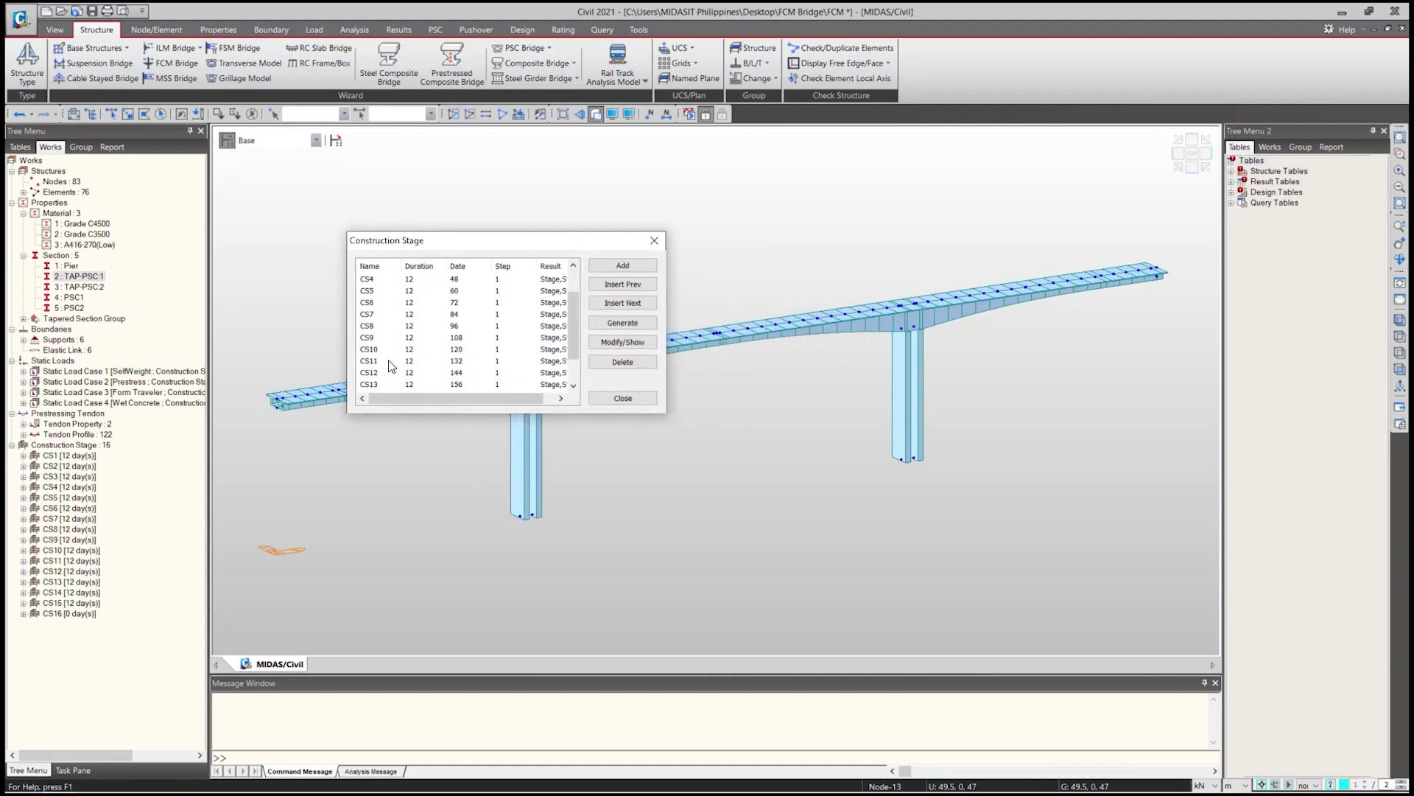
left_click(369, 386)
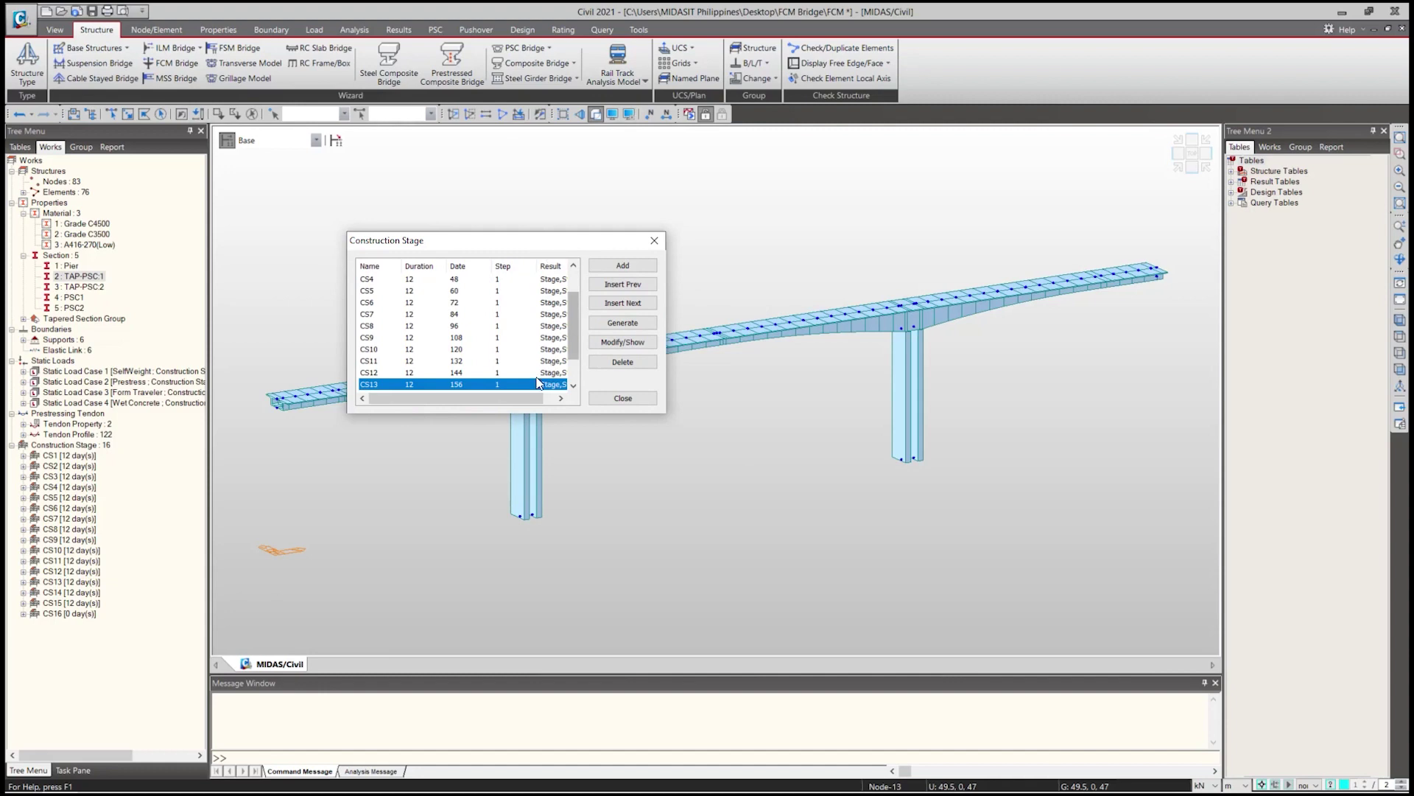
left_click_drag(513, 399, 515, 403)
scroll(539, 351, "down", 1)
left_click(654, 241)
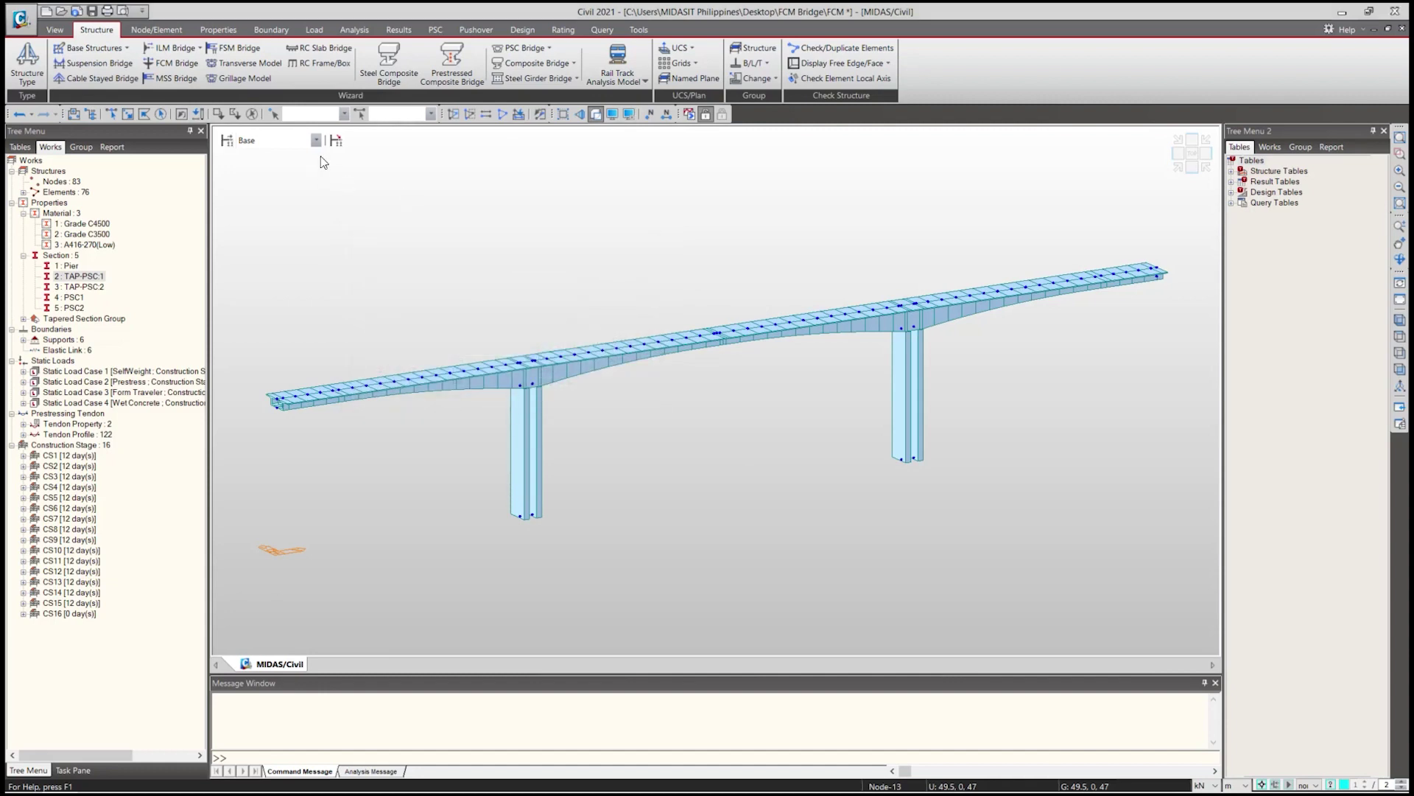
Display construction stage CS13 and inspect the midspan between the two cantilevers.
left_click(316, 140)
left_click(262, 298)
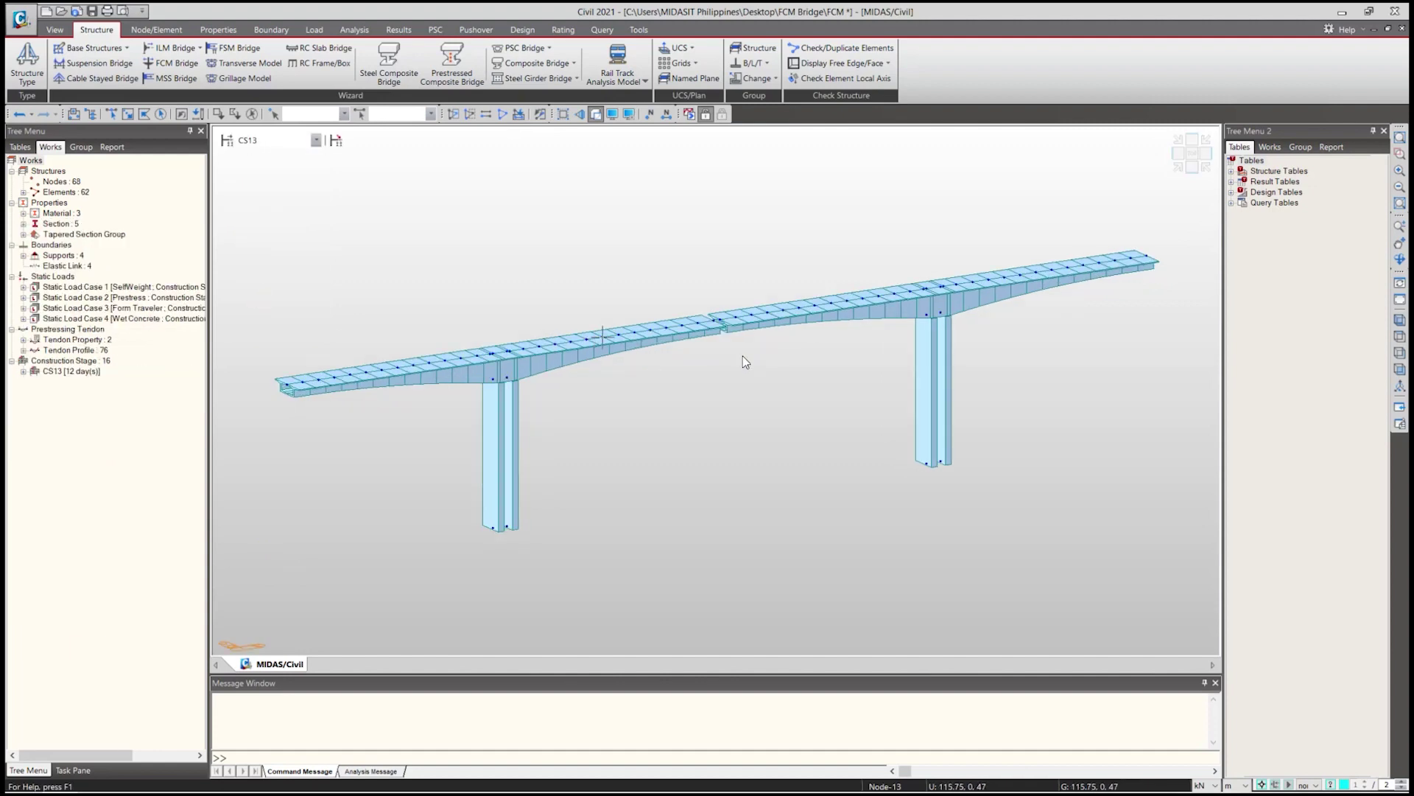
middle_click_drag(736, 355, 622, 272)
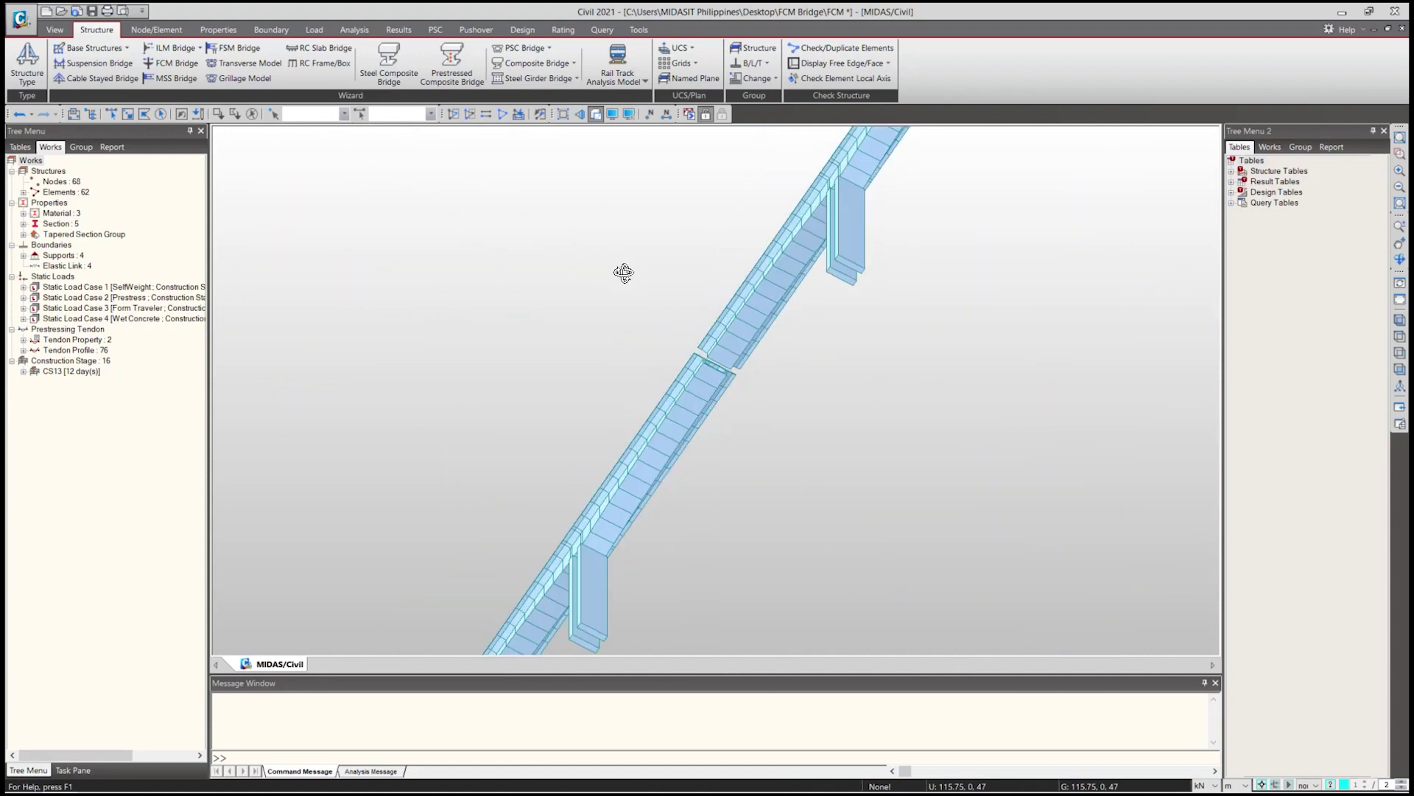
left_click(1179, 168)
middle_click_drag(807, 390, 776, 383, "ctrl")
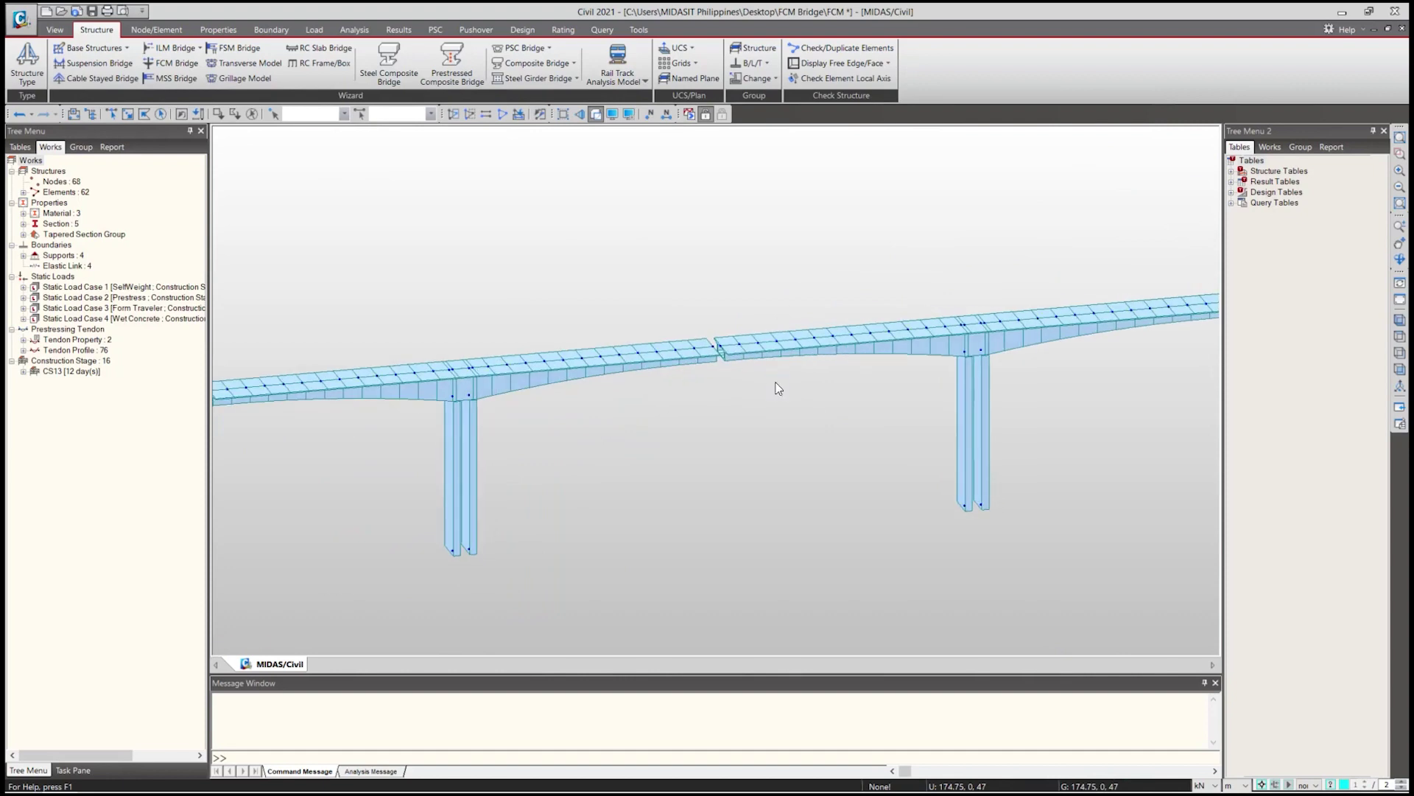
scroll(781, 390, "down", 4)
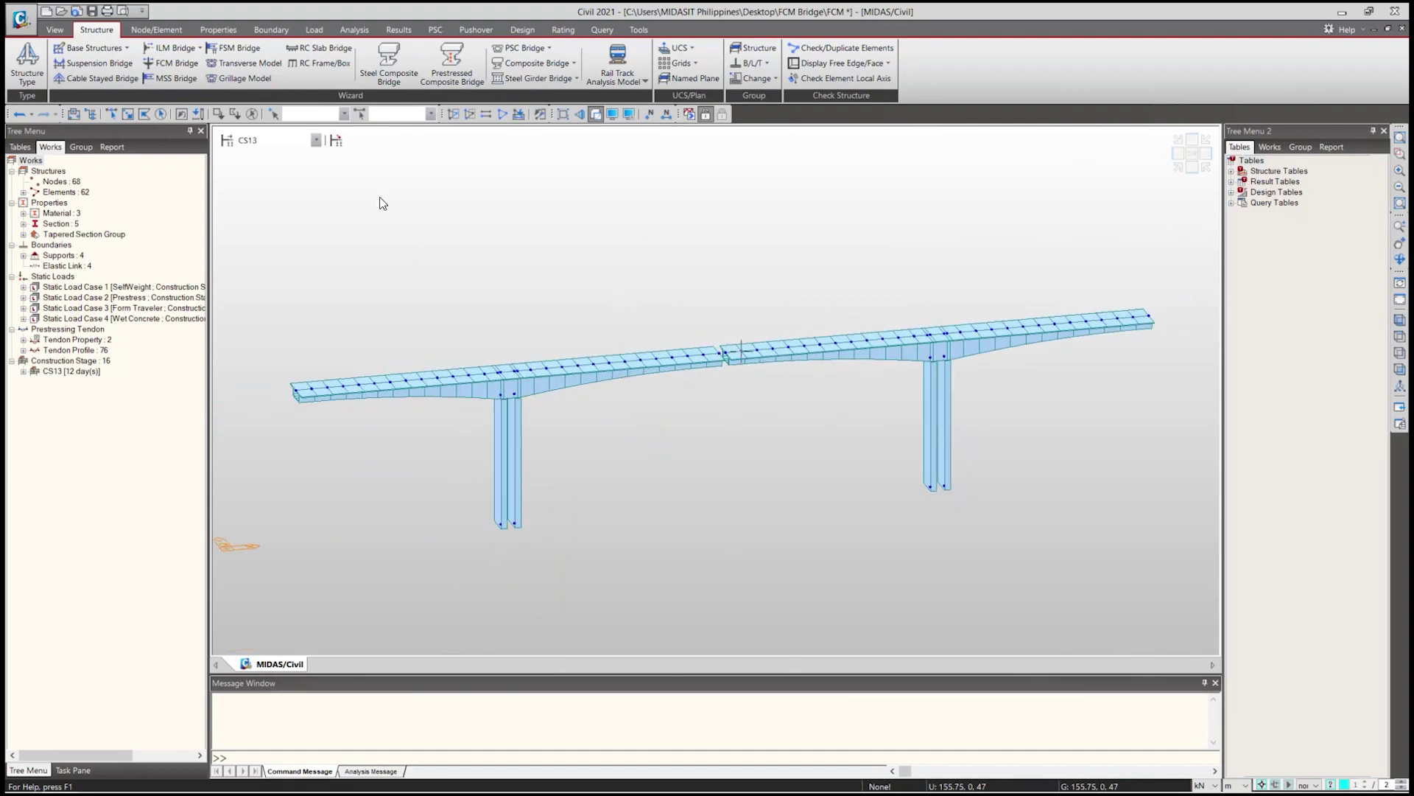
Display construction stage CS5 and return to the first stage, CS1.
left_click(293, 143)
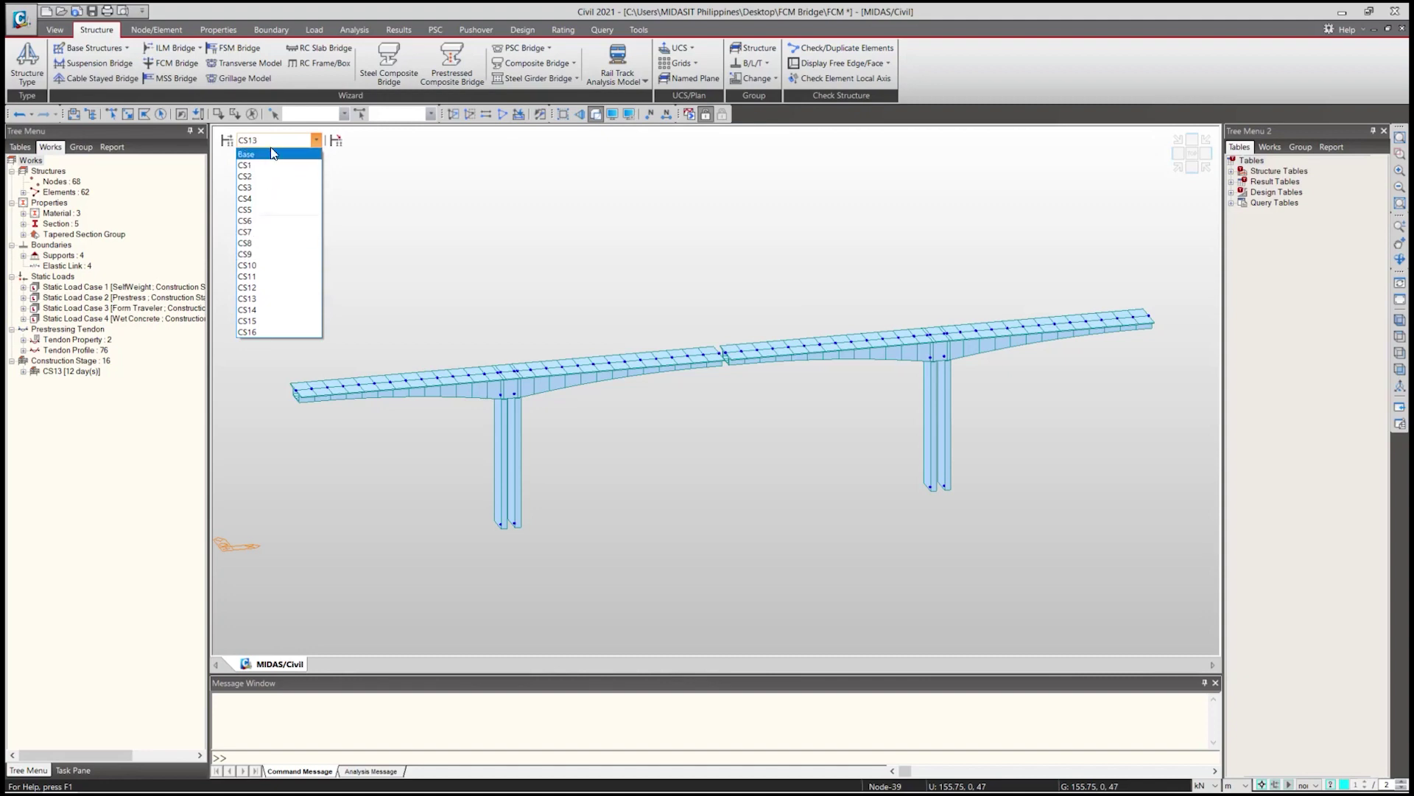
left_click(276, 143)
left_click(277, 144)
left_click(248, 210)
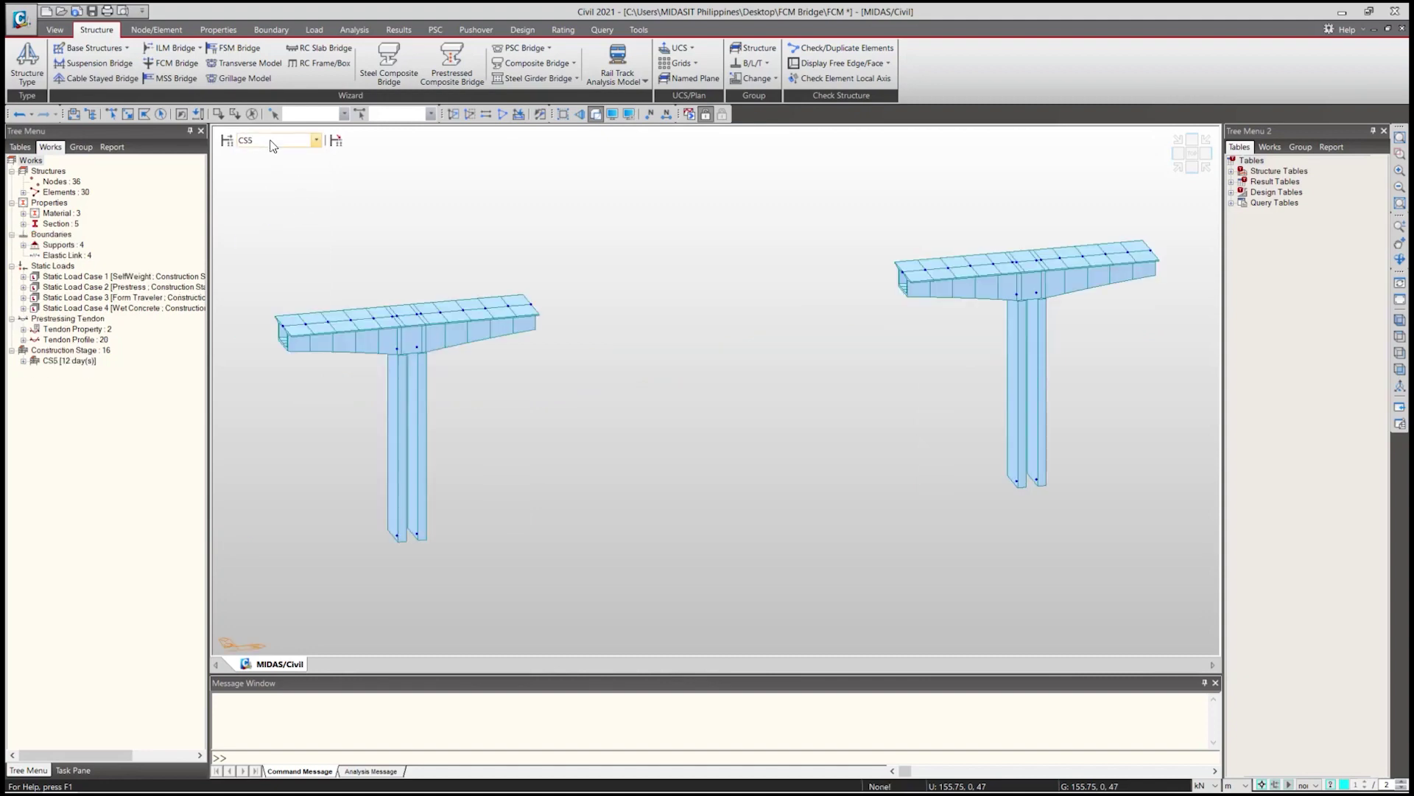
left_click(272, 144)
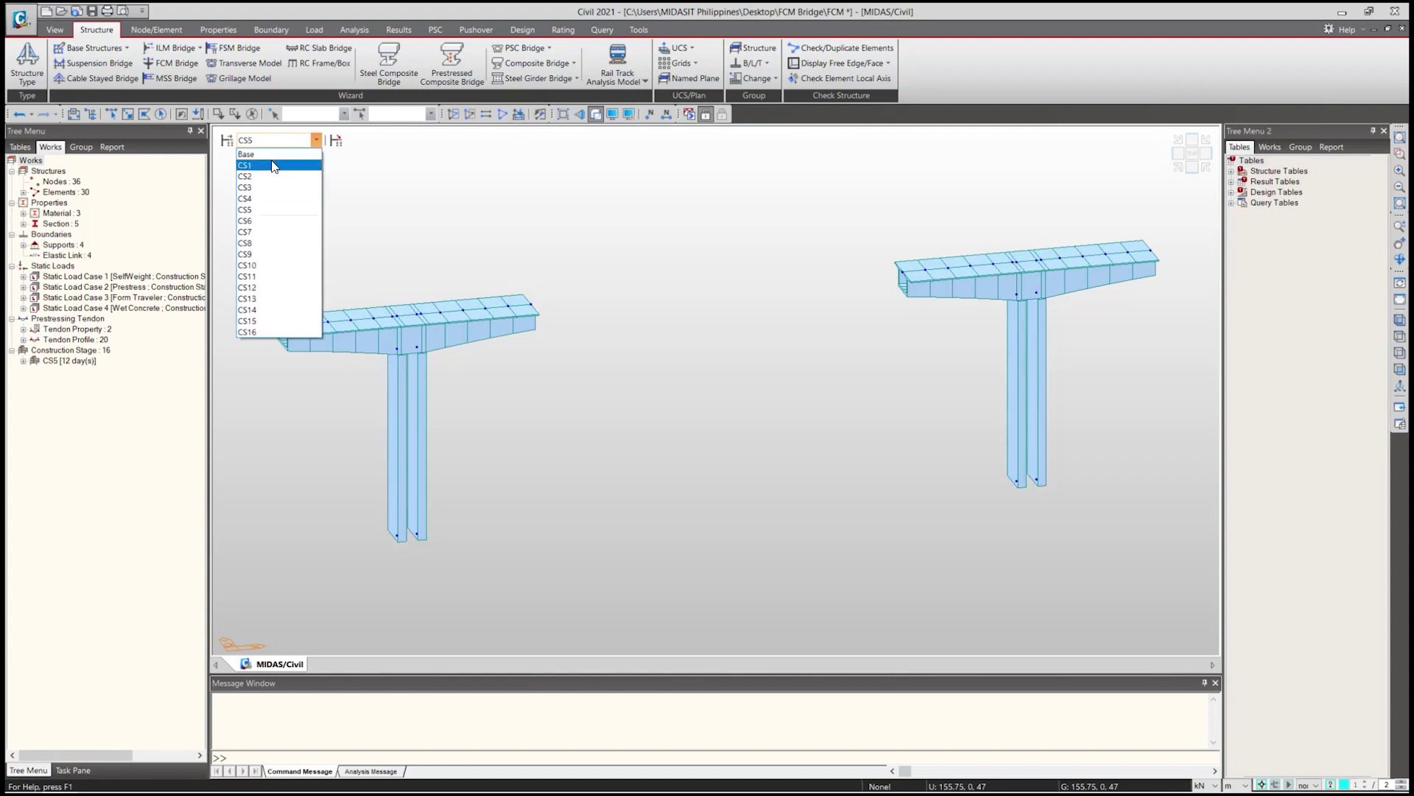
left_click(272, 165)
scroll(530, 339, "down", 3)
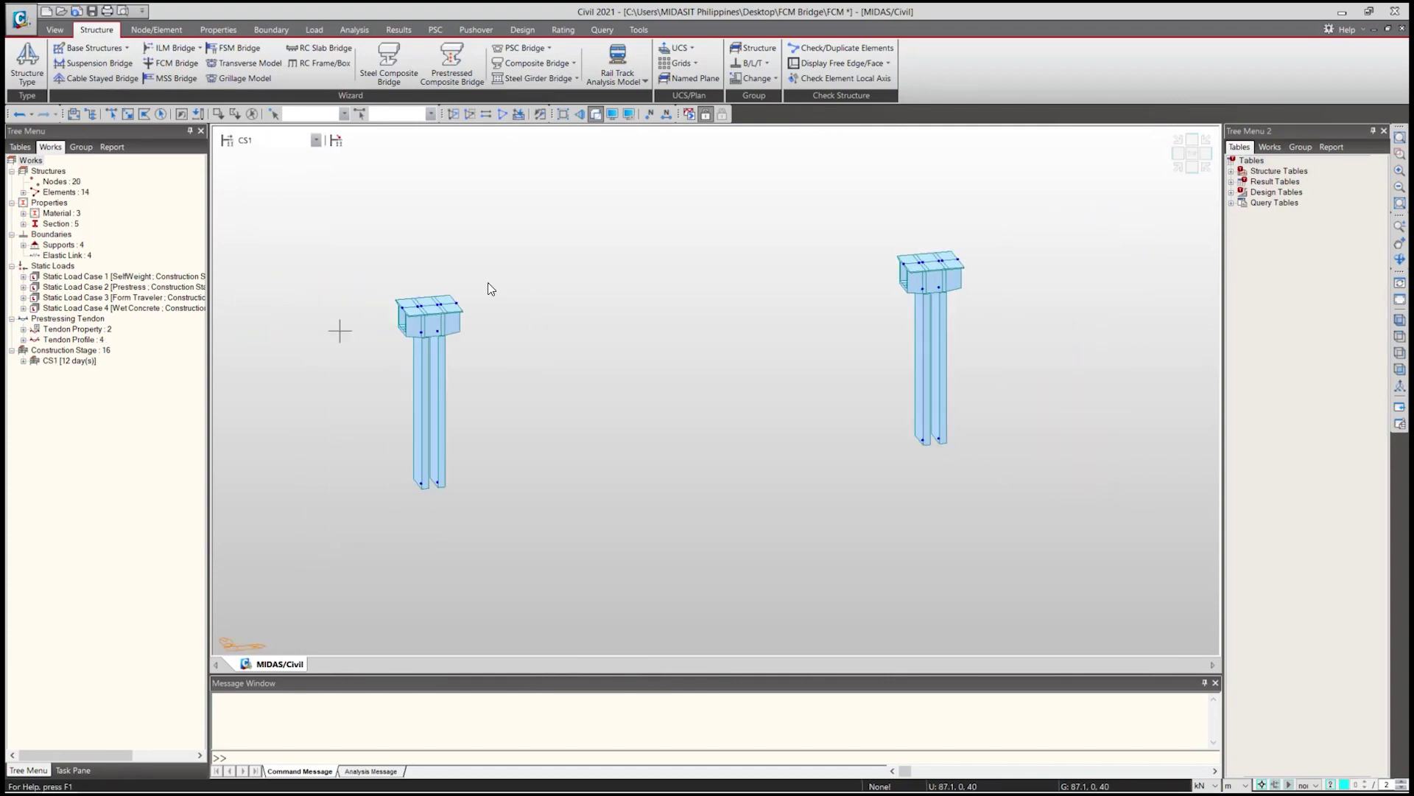
Go through construction stages CS2, CS3, CS4, CS10 and CS13 to follow the growth of the cantilevers.
left_click(262, 141)
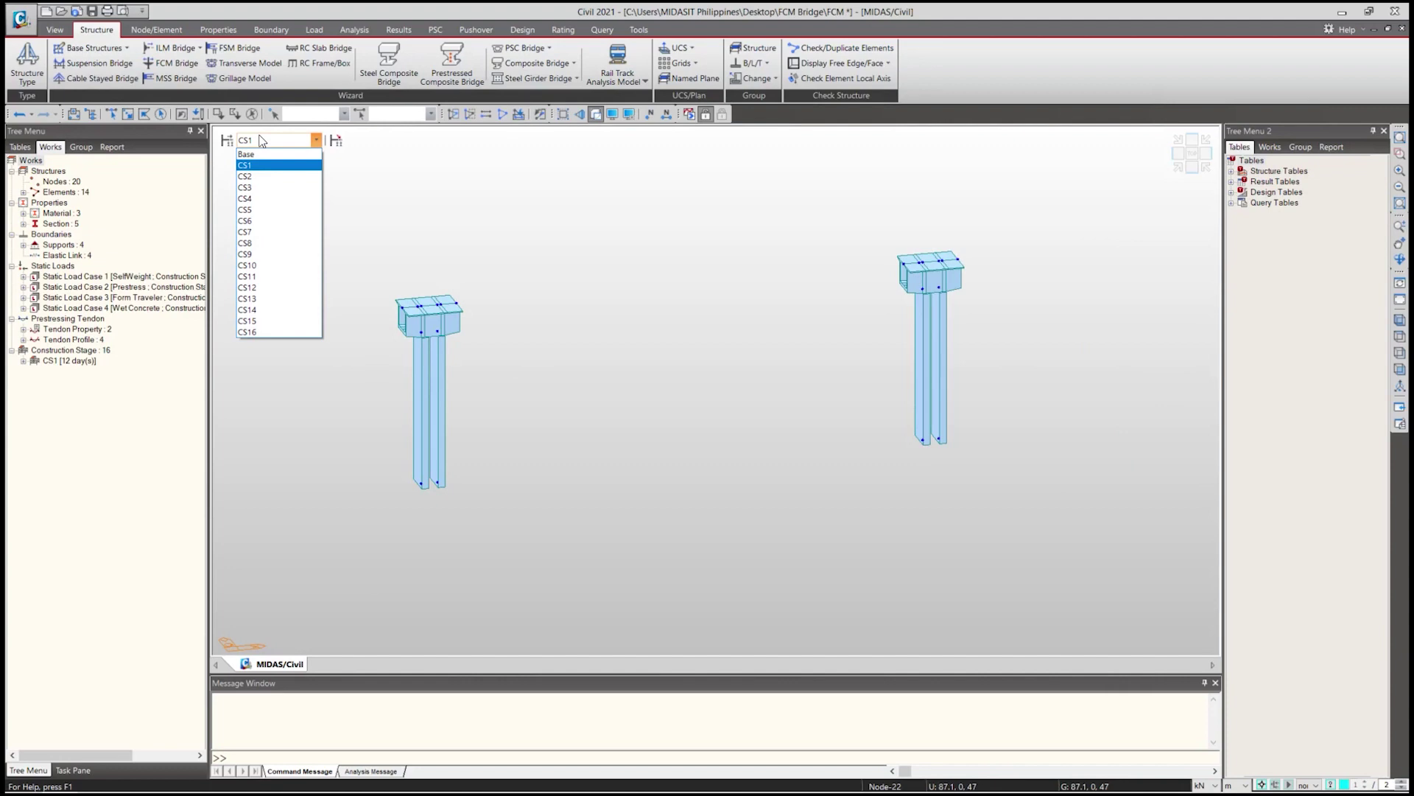
left_click(250, 177)
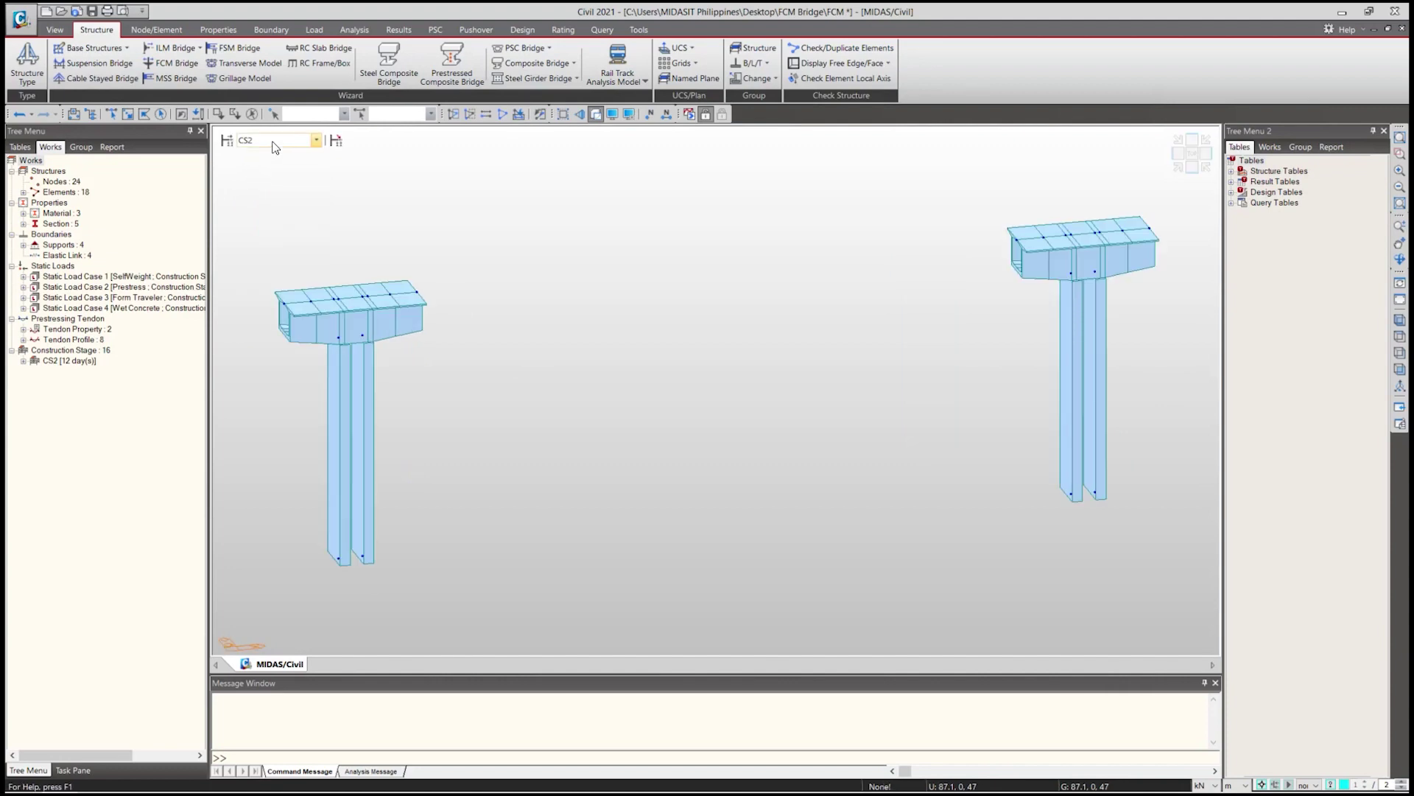
left_click(272, 141)
left_click(258, 188)
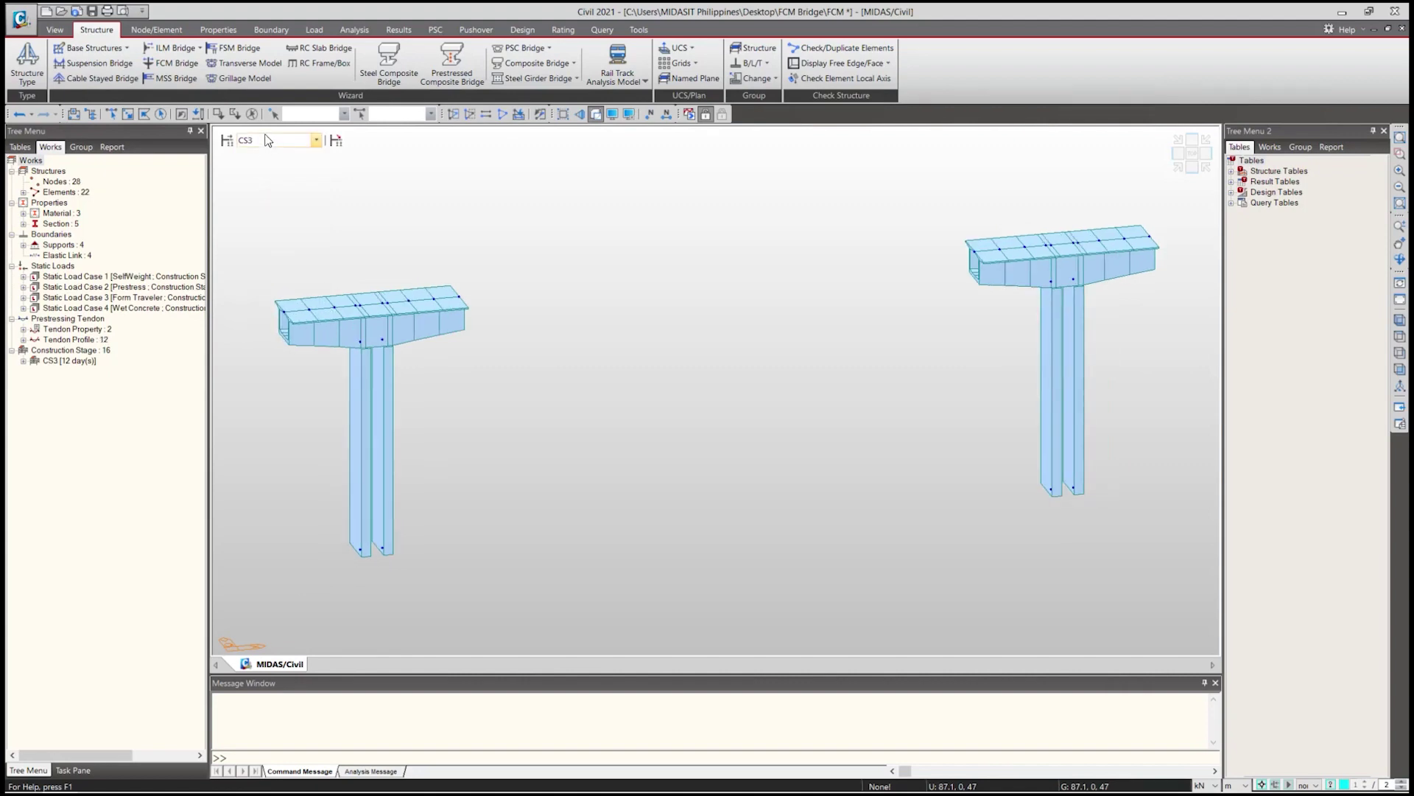
left_click(263, 142)
left_click(258, 198)
left_click(272, 144)
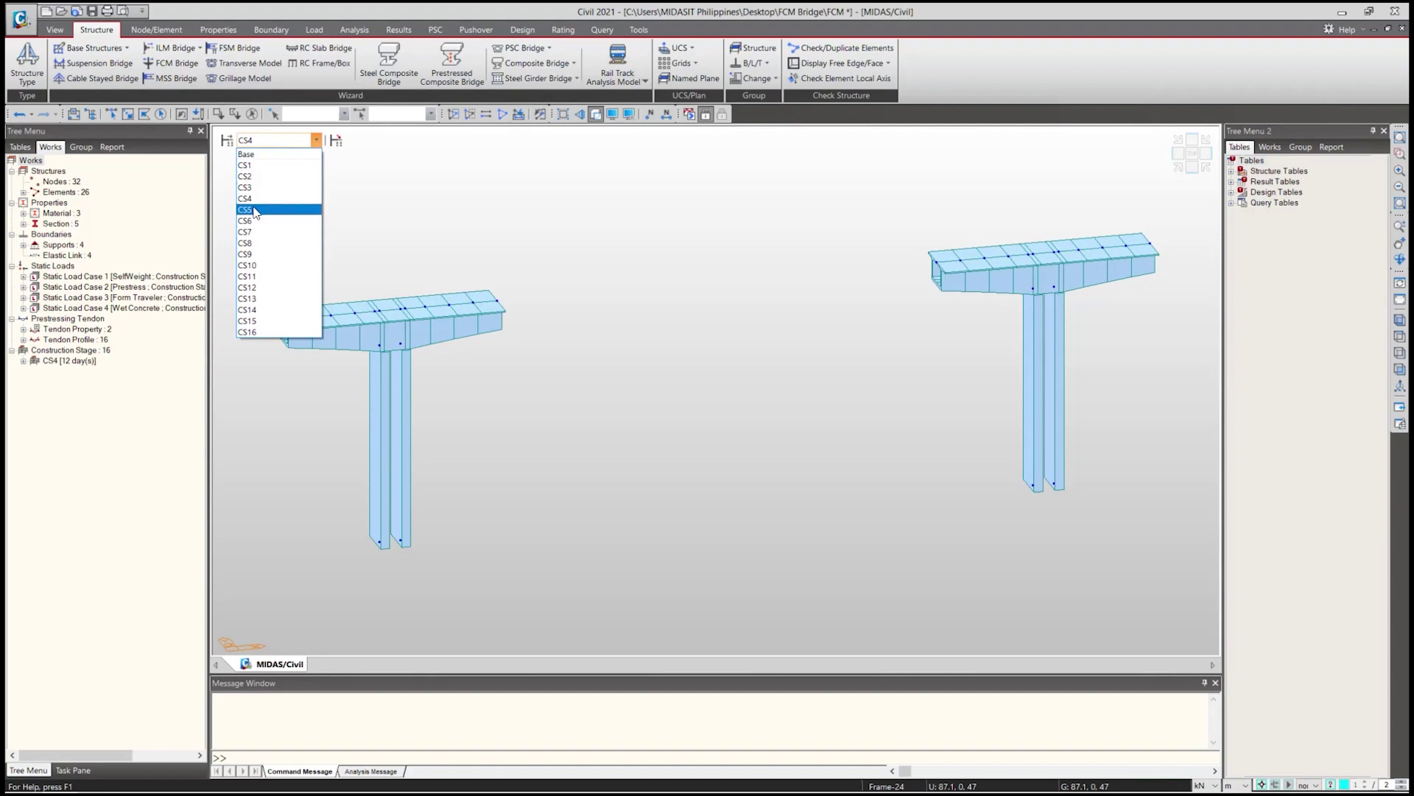
left_click(264, 265)
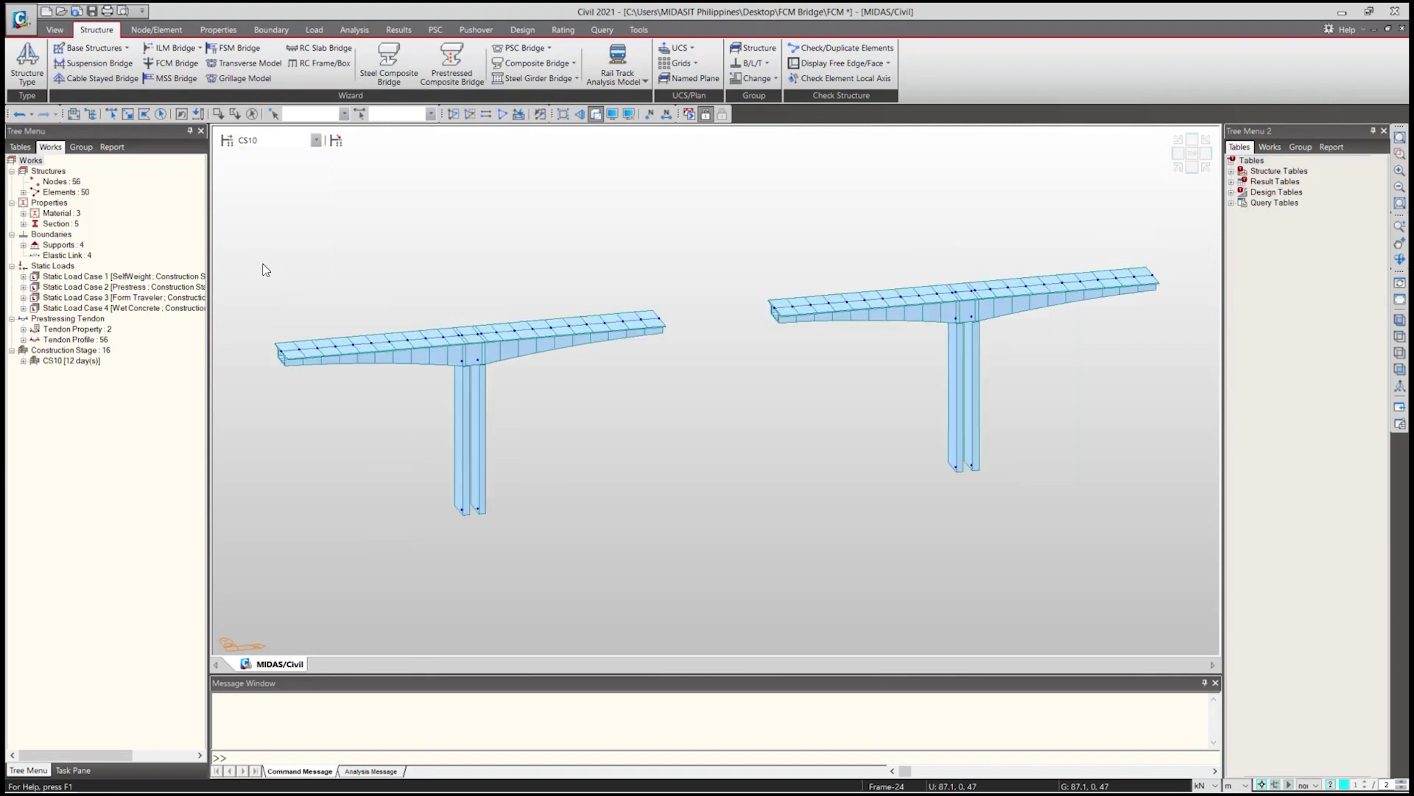
left_click(263, 144)
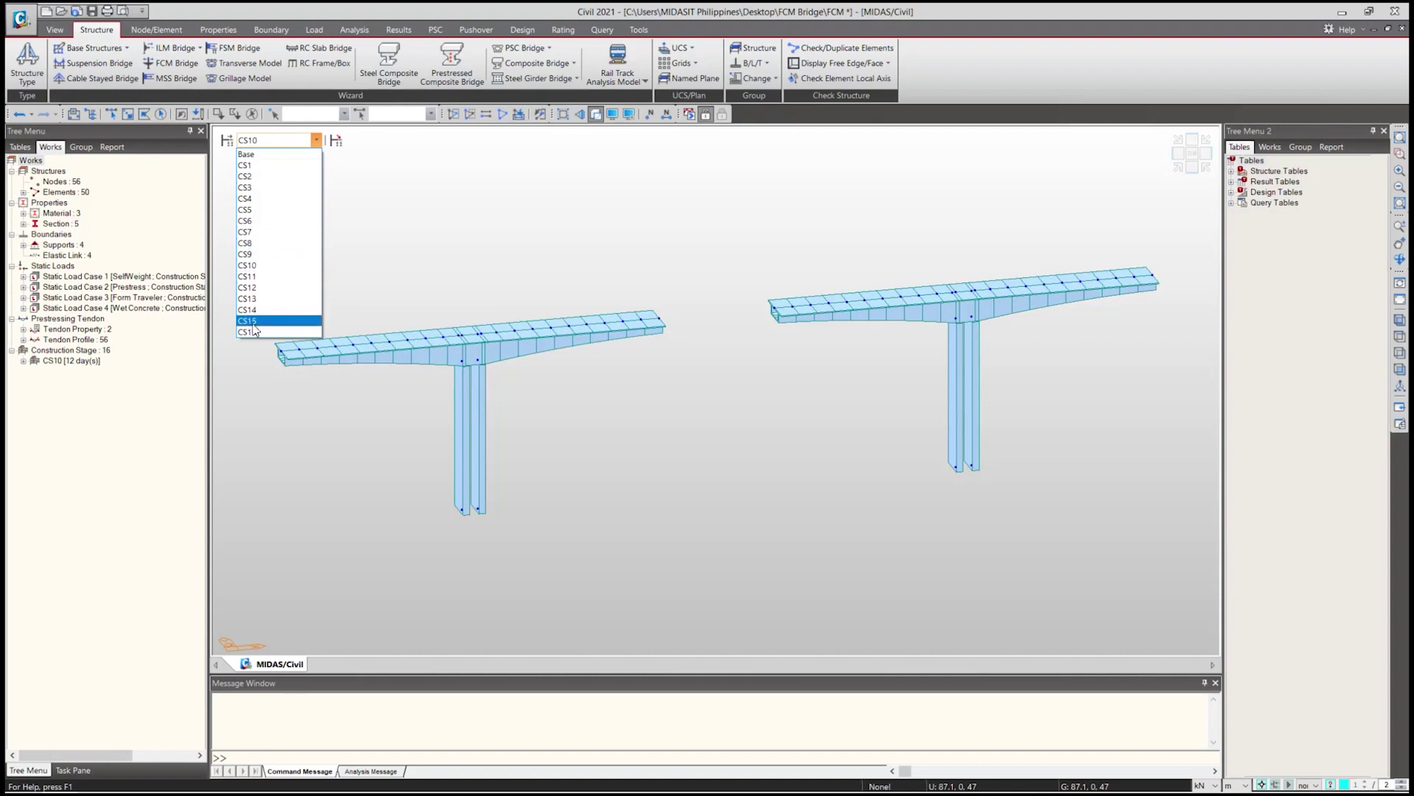
left_click(251, 298)
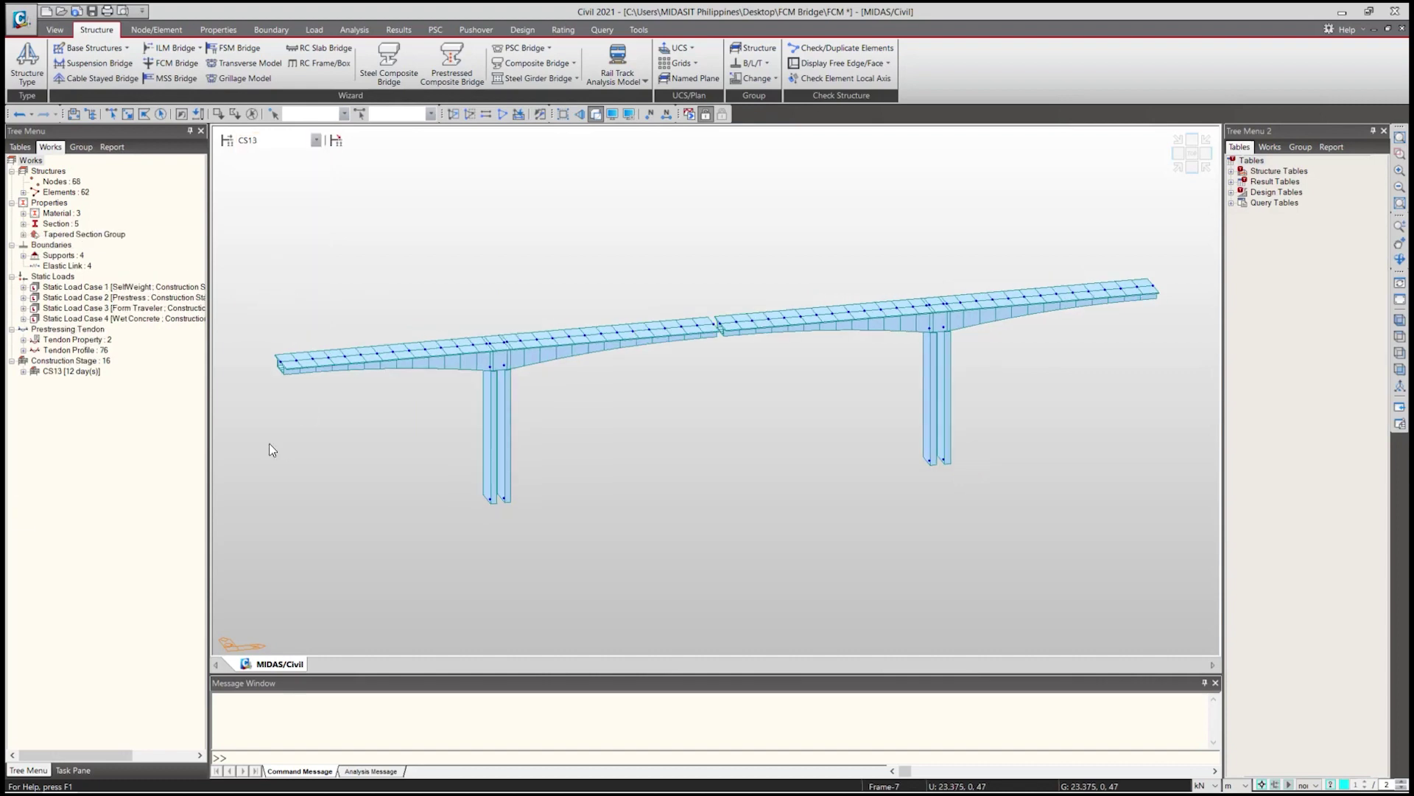
Return to the Base stage and set the duration of construction stage CS13 to 30 days.
left_click(293, 144)
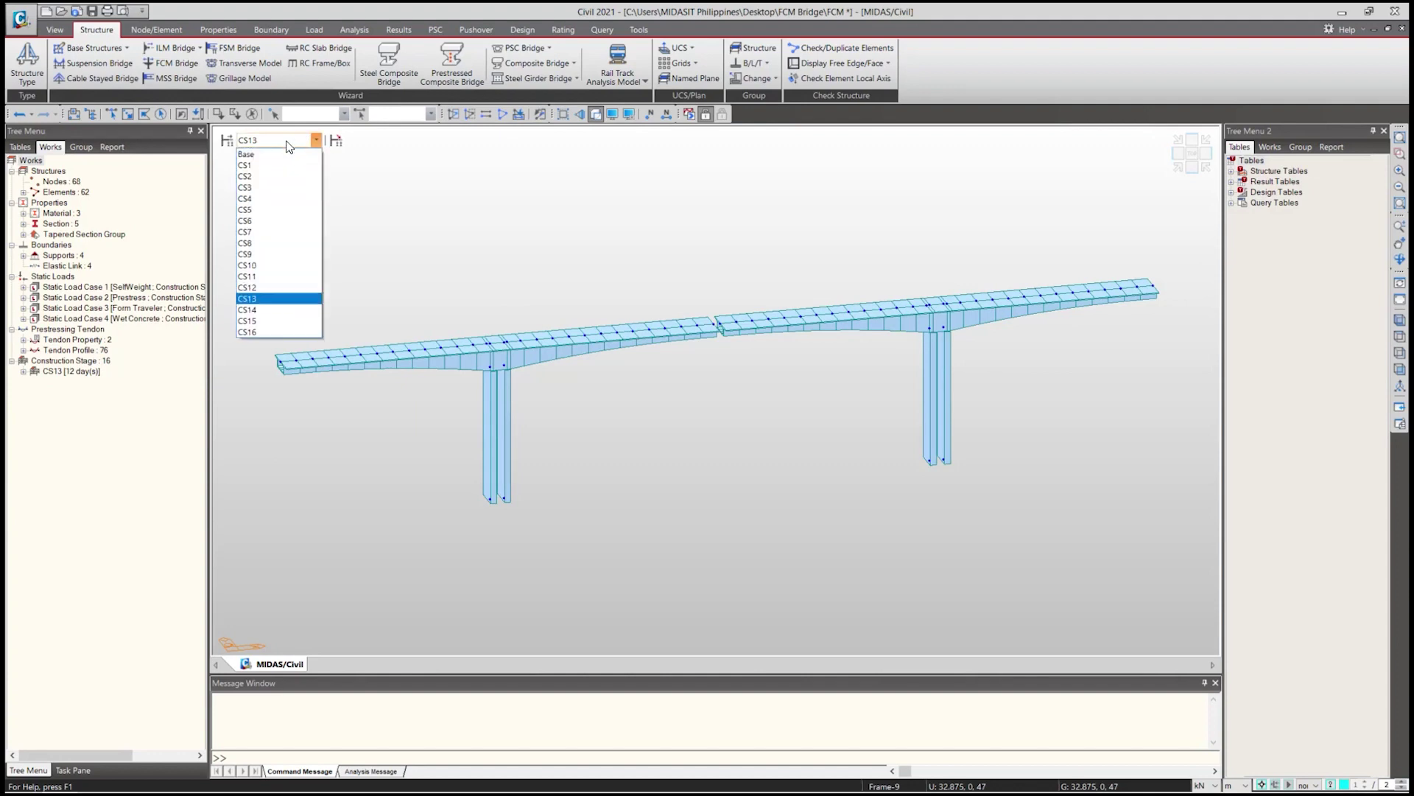
left_click(265, 155)
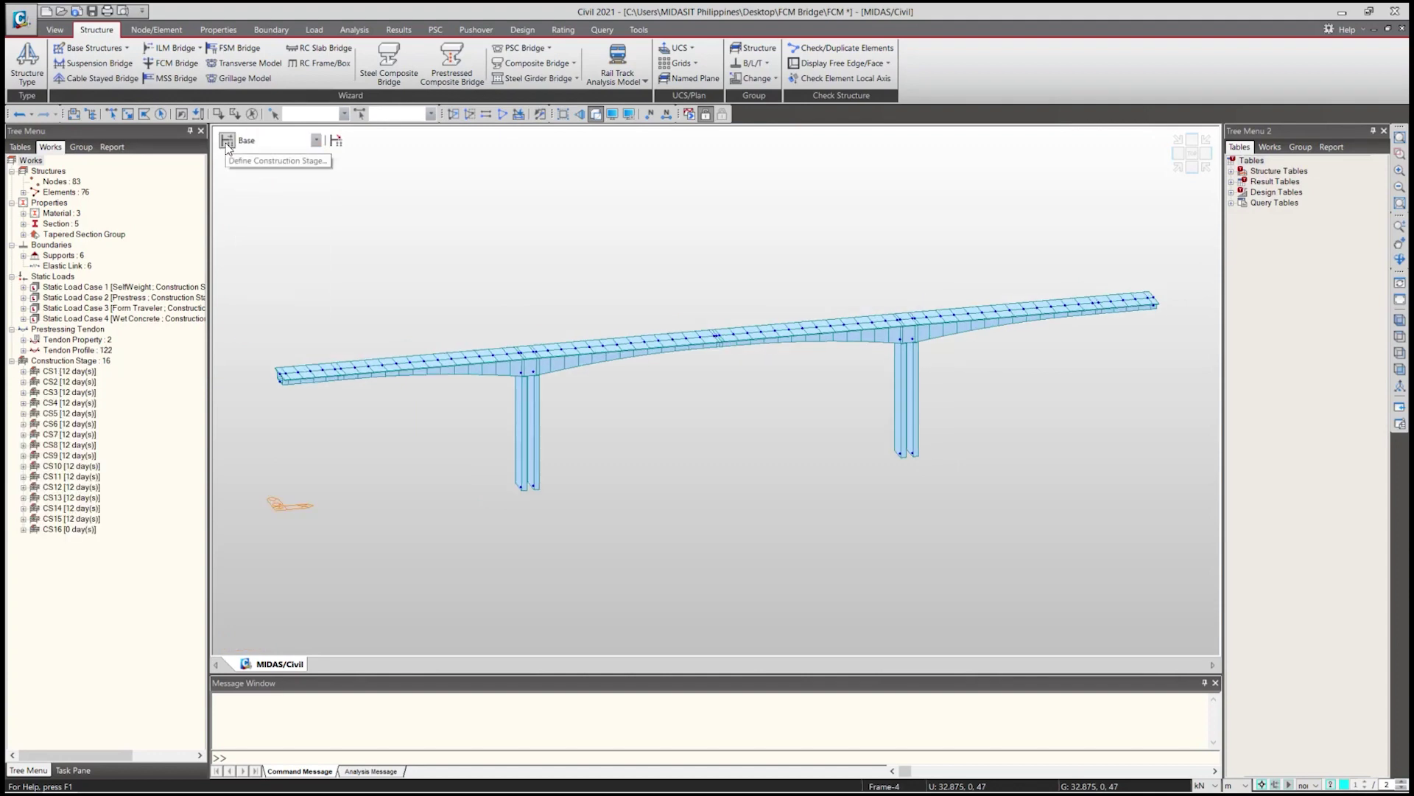
left_click(227, 142)
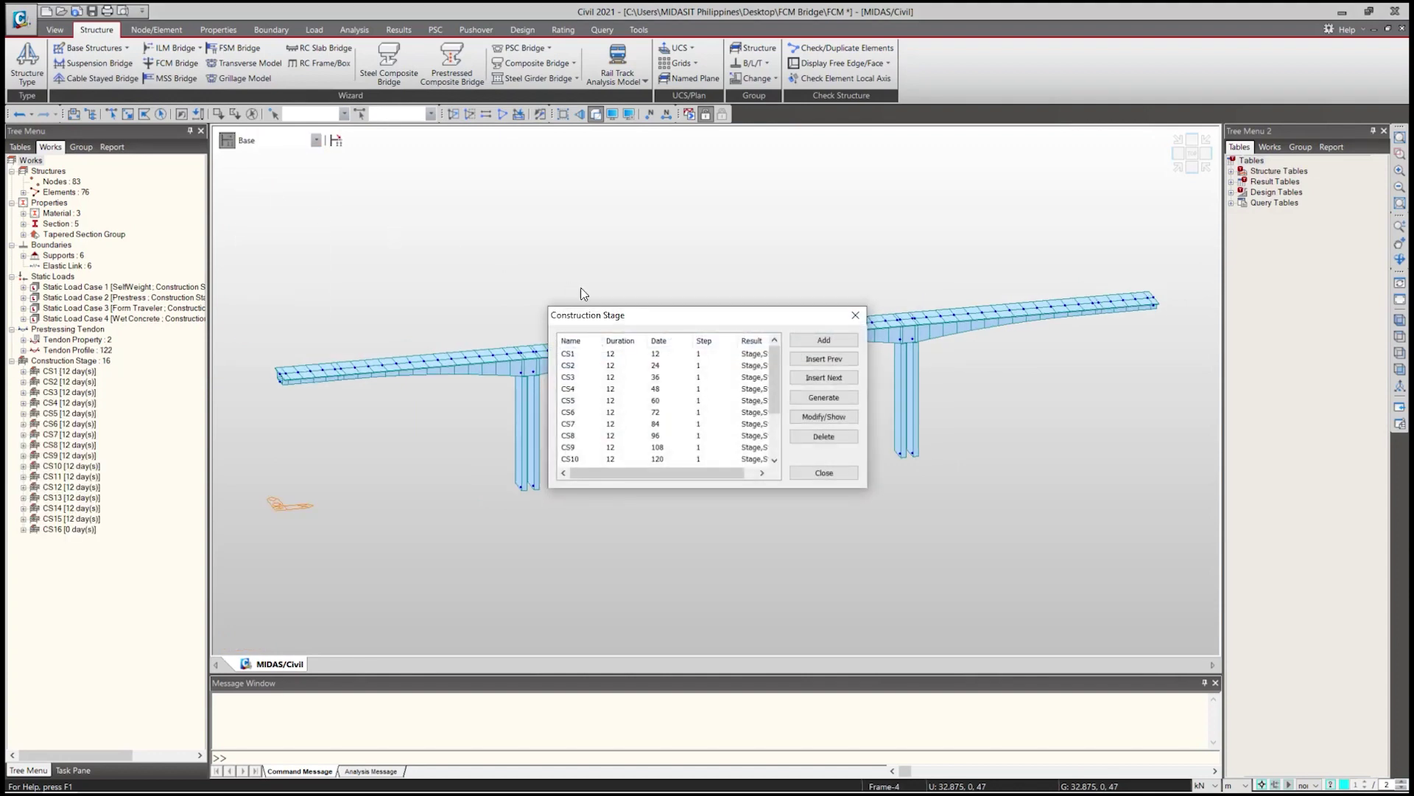
scroll(612, 462, "down", 2)
left_click(574, 426)
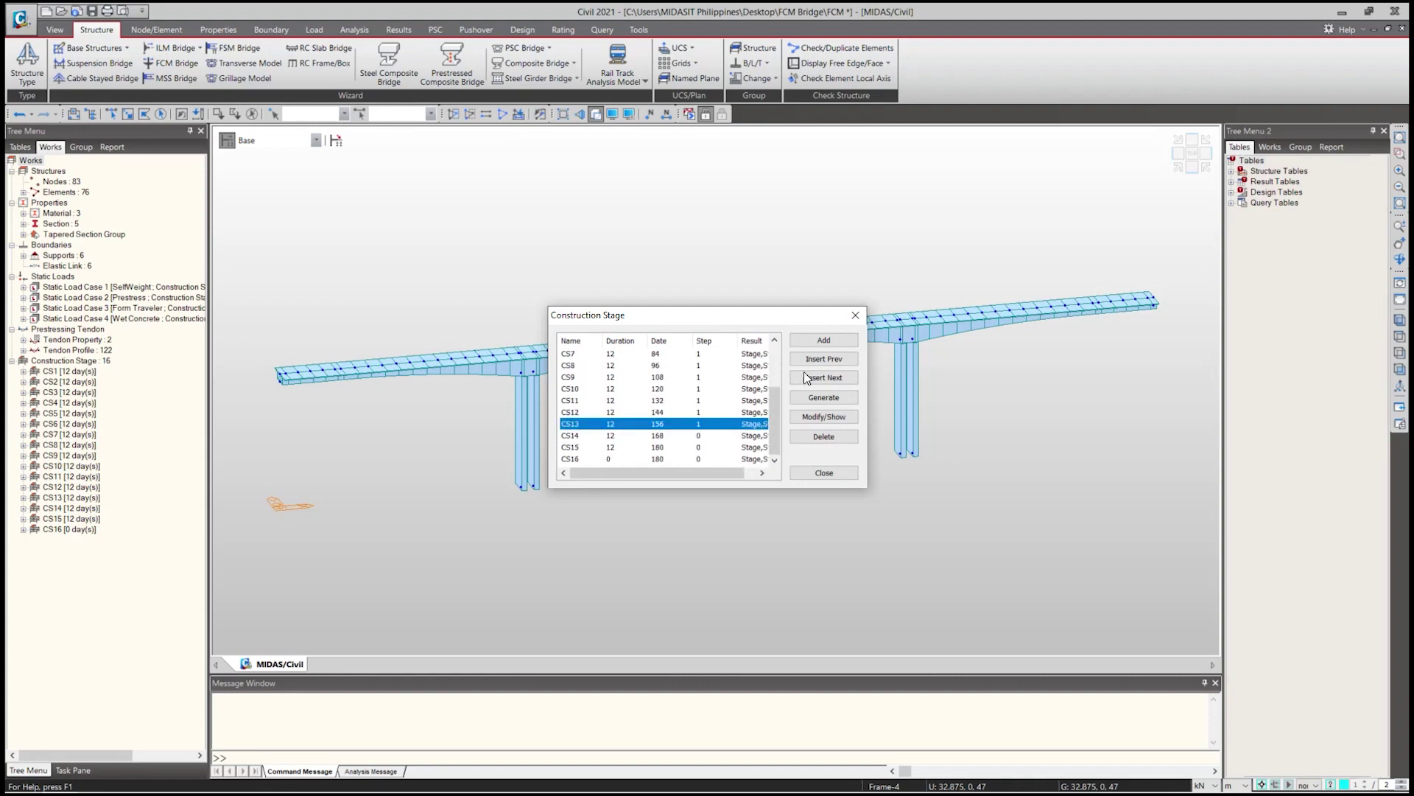
left_click(825, 417)
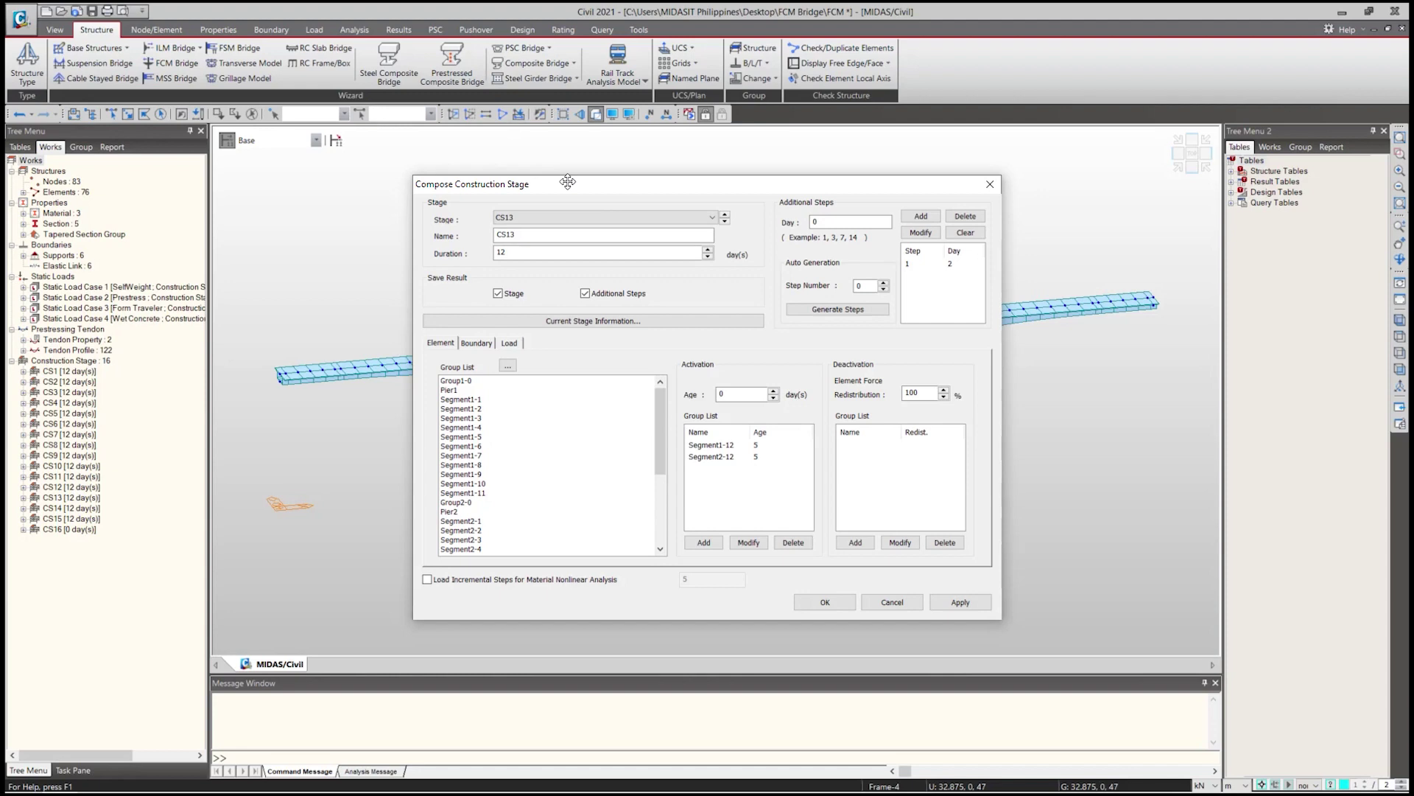
left_click_drag(516, 253, 481, 256)
type("30")
Replace the existing additional step of CS13 with one at day 20.
left_click(914, 263)
left_click(971, 218)
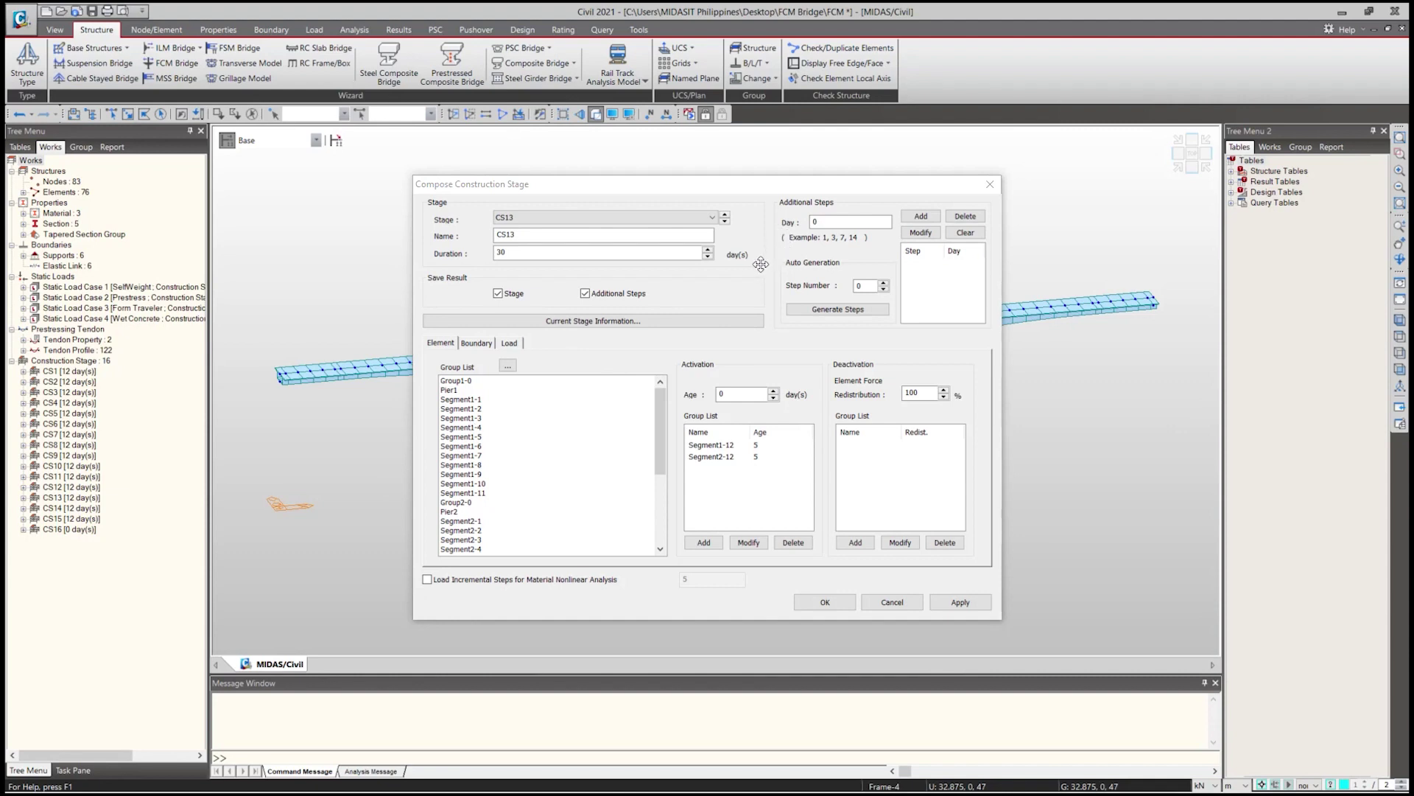
left_click(784, 226)
type("20")
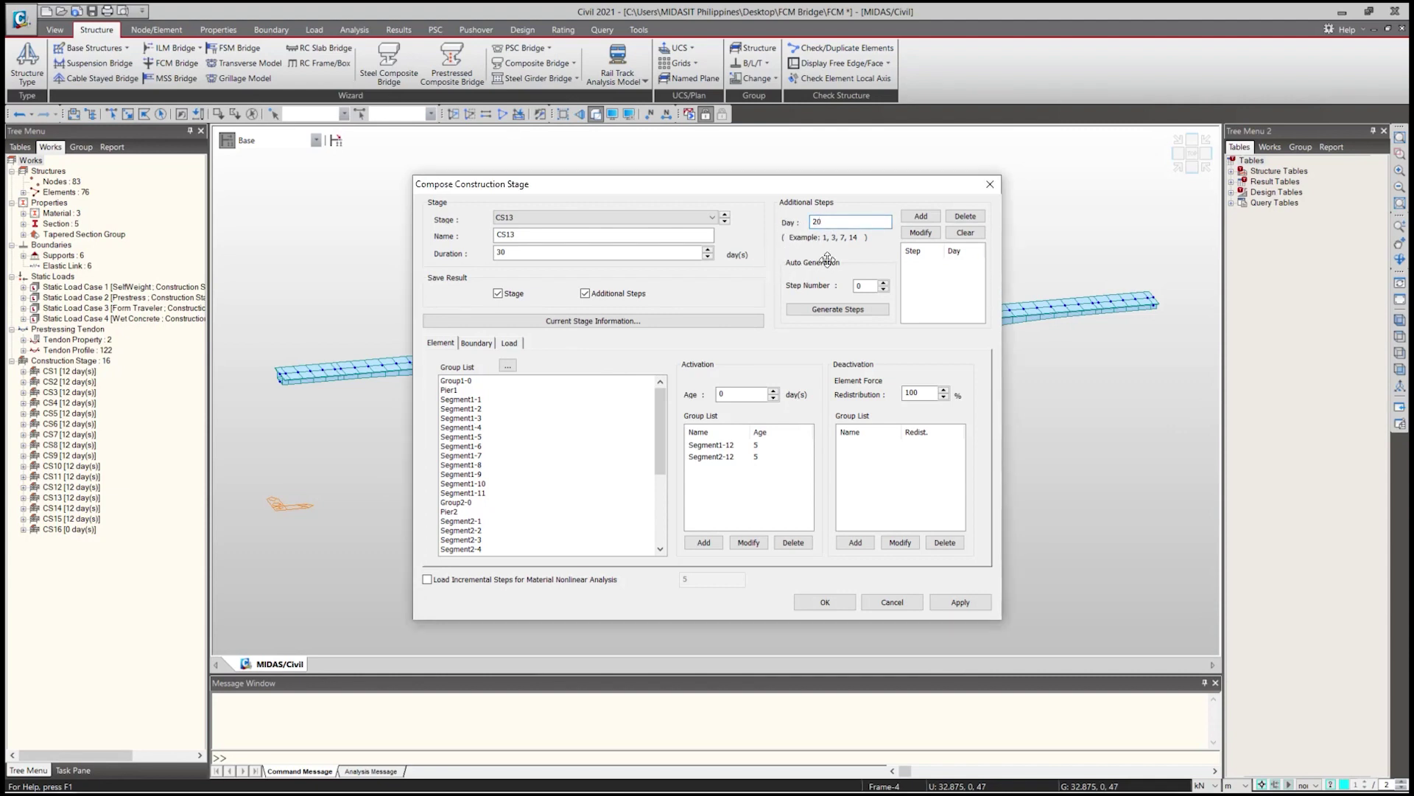
left_click(921, 217)
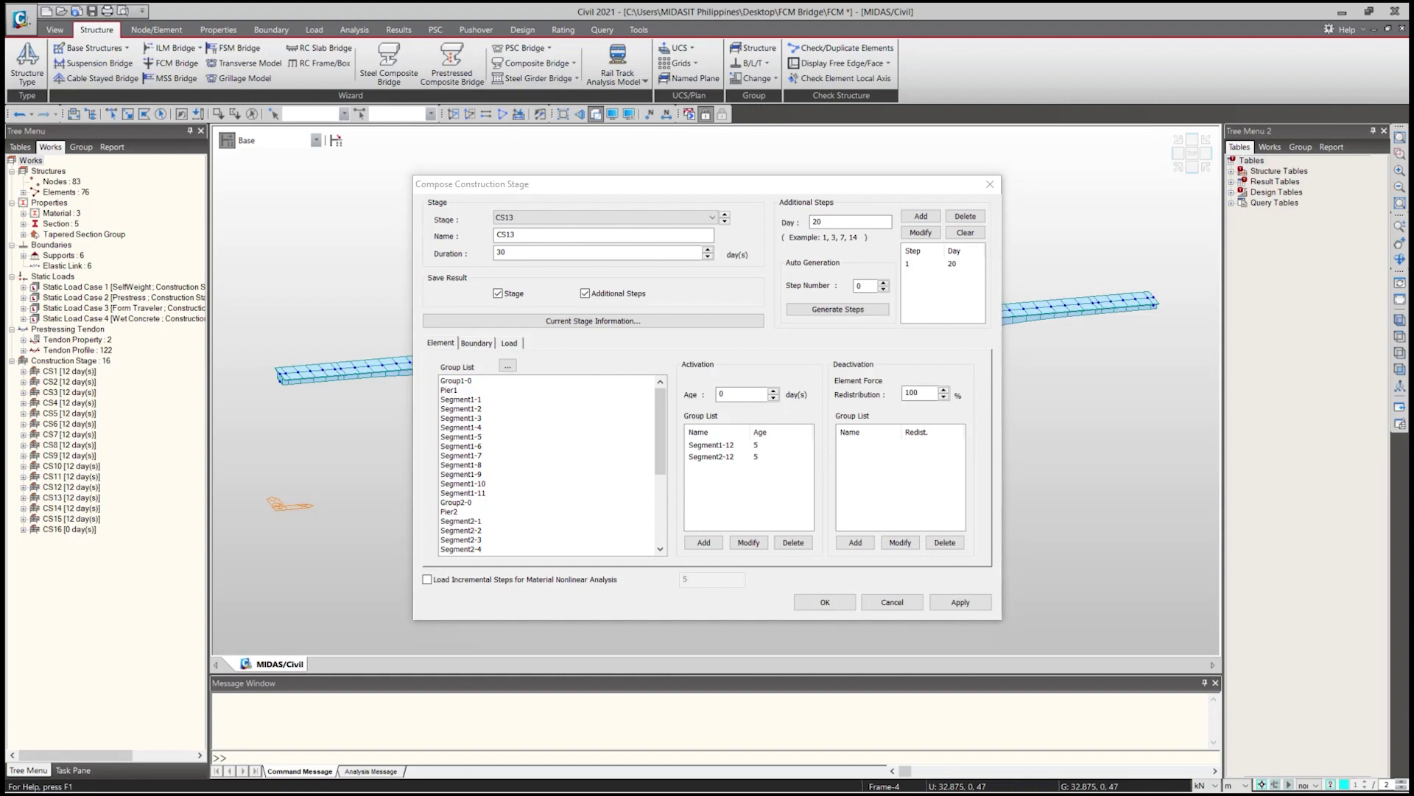
Set the activation day of load groups KeyWC1 and KeyWC3 to 20 and accept the CS13 changes.
left_click(516, 341)
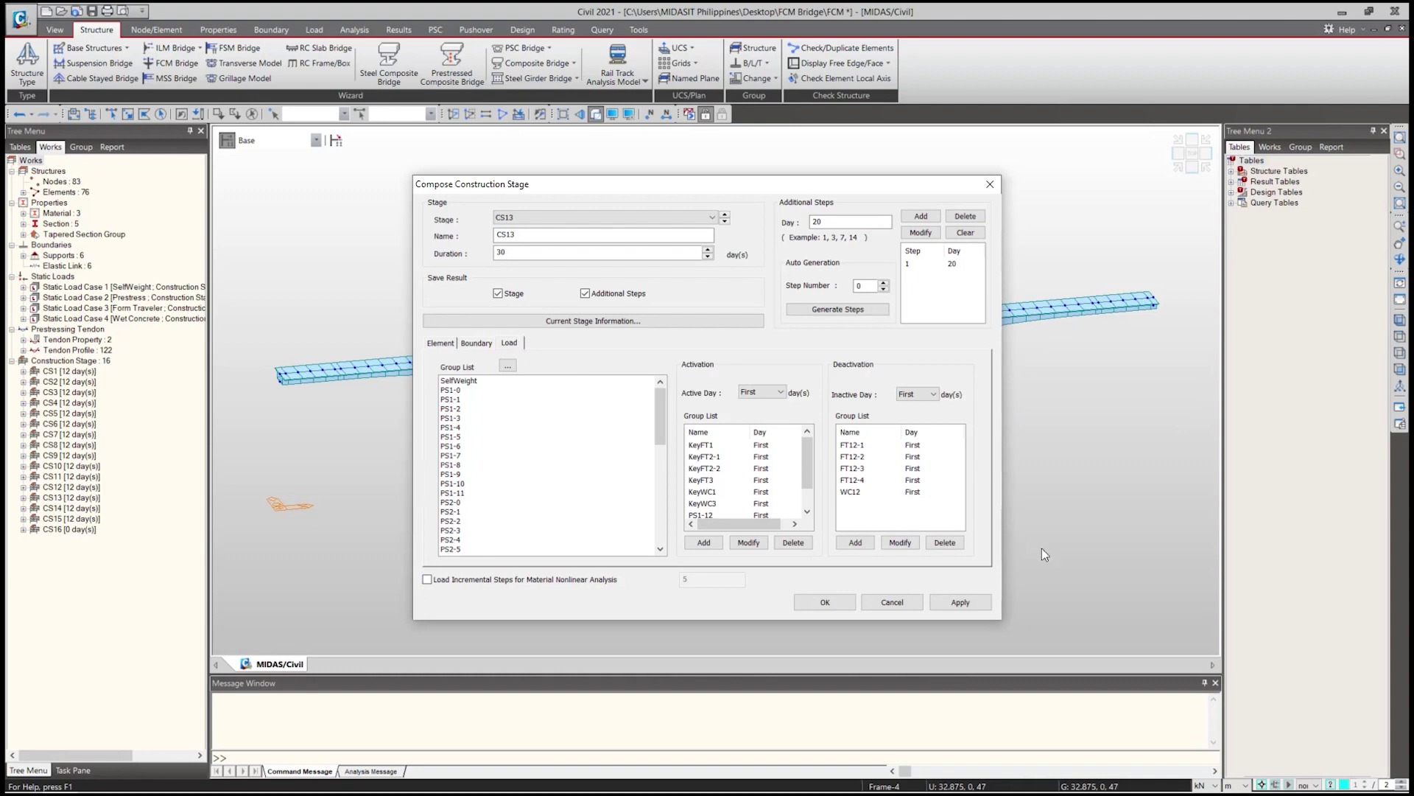
left_click(713, 493)
left_click(714, 504, "shift")
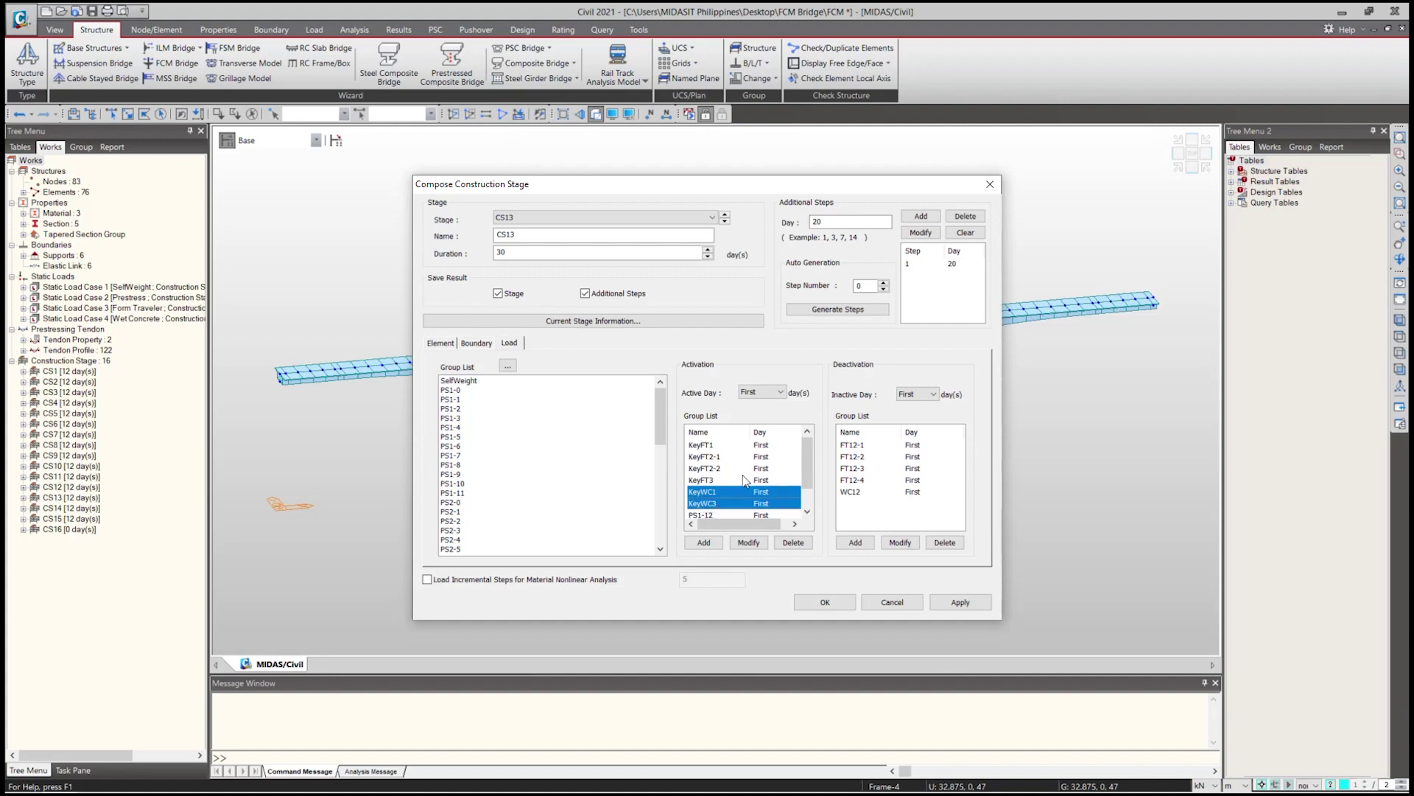
left_click(761, 395)
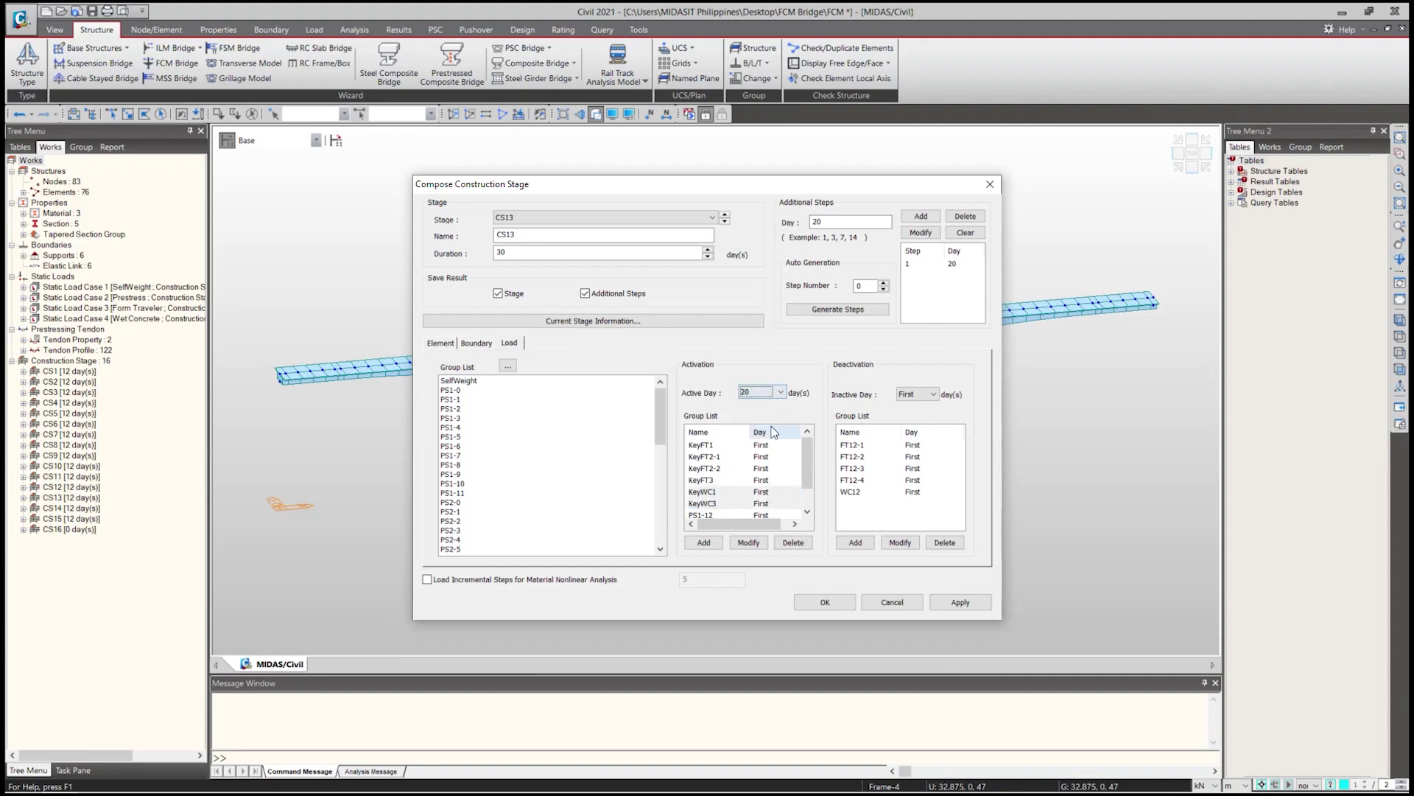
left_click(749, 542)
left_click(824, 601)
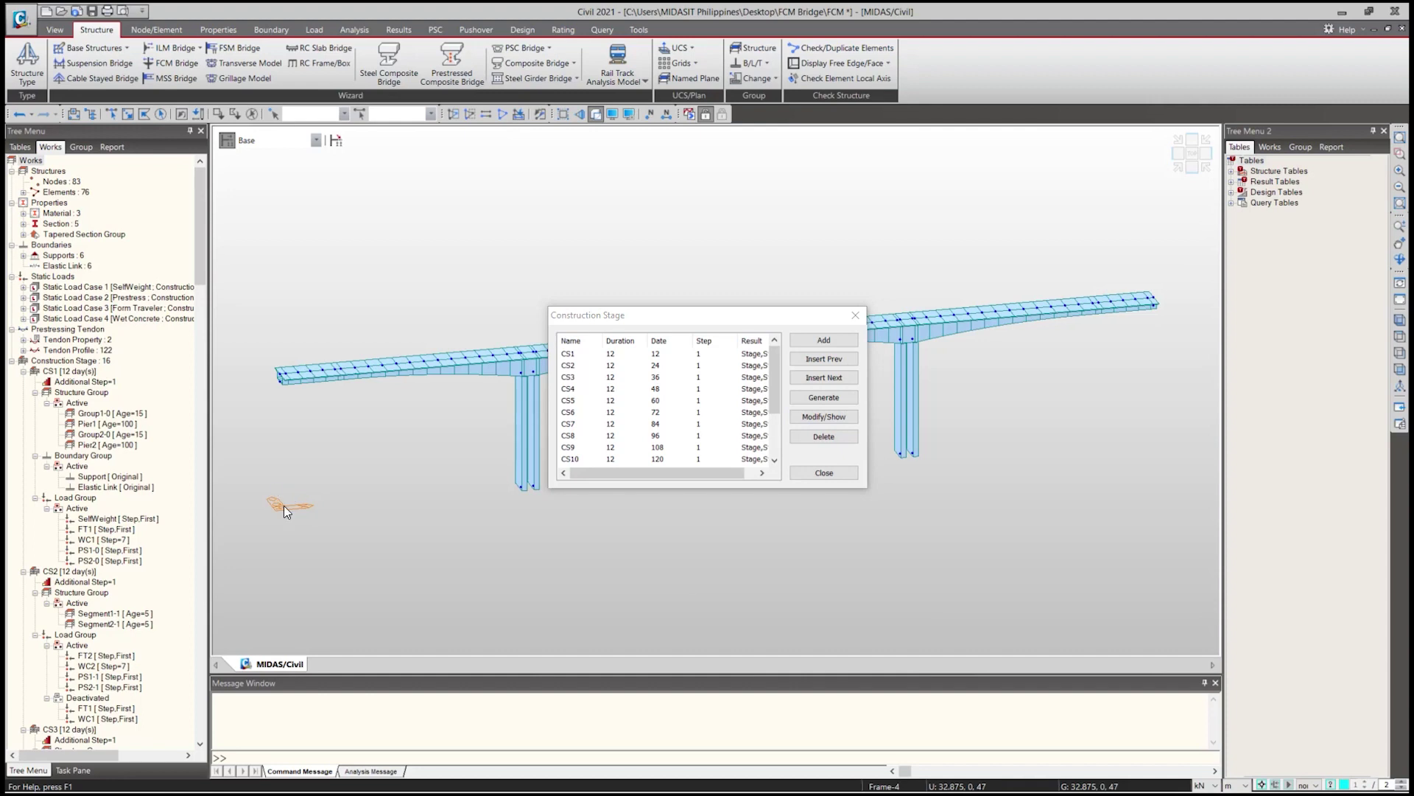
scroll(630, 440, "down", 2)
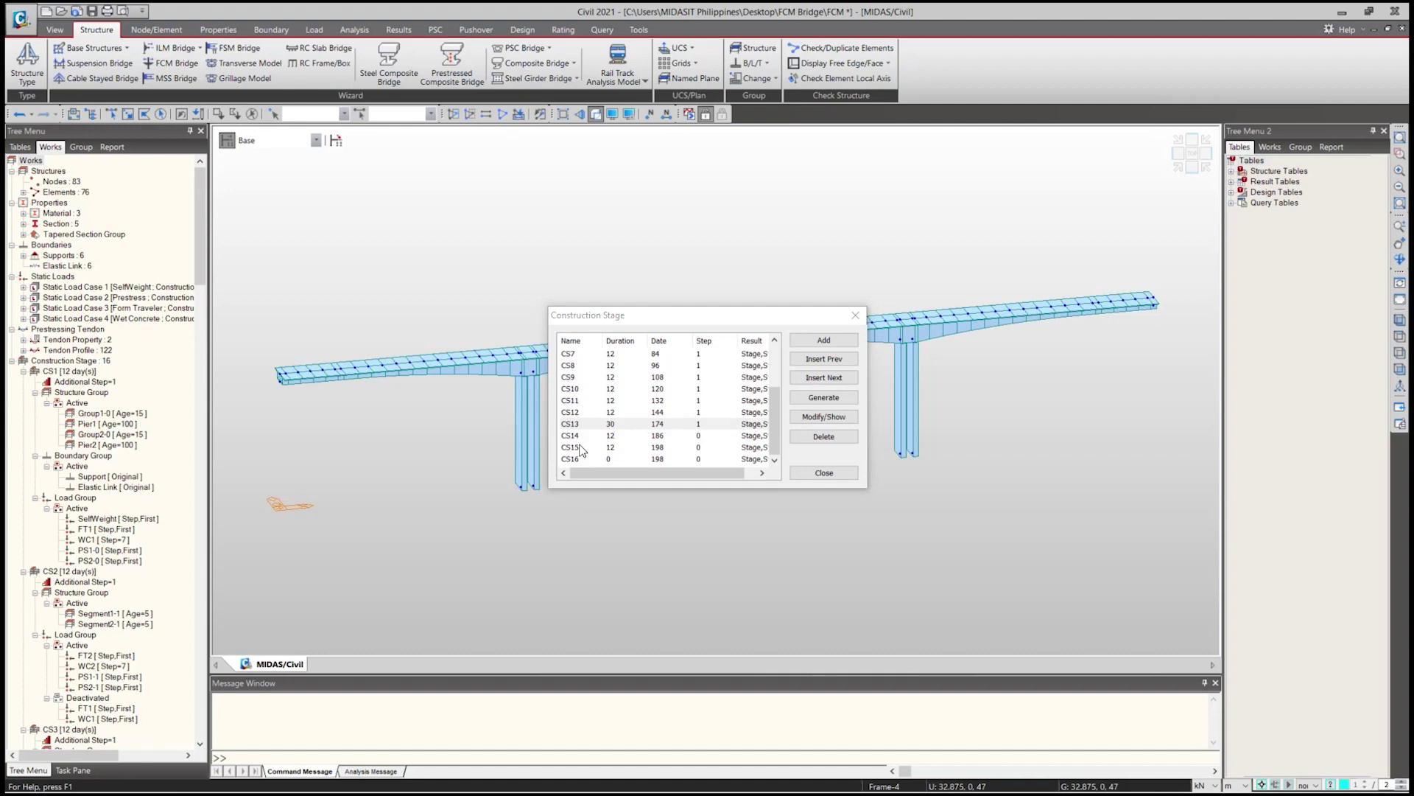
Display construction stage CS15 in the model and check its entry against CS13 in the construction stage list.
left_click(612, 447)
left_click(856, 314)
left_click(316, 140)
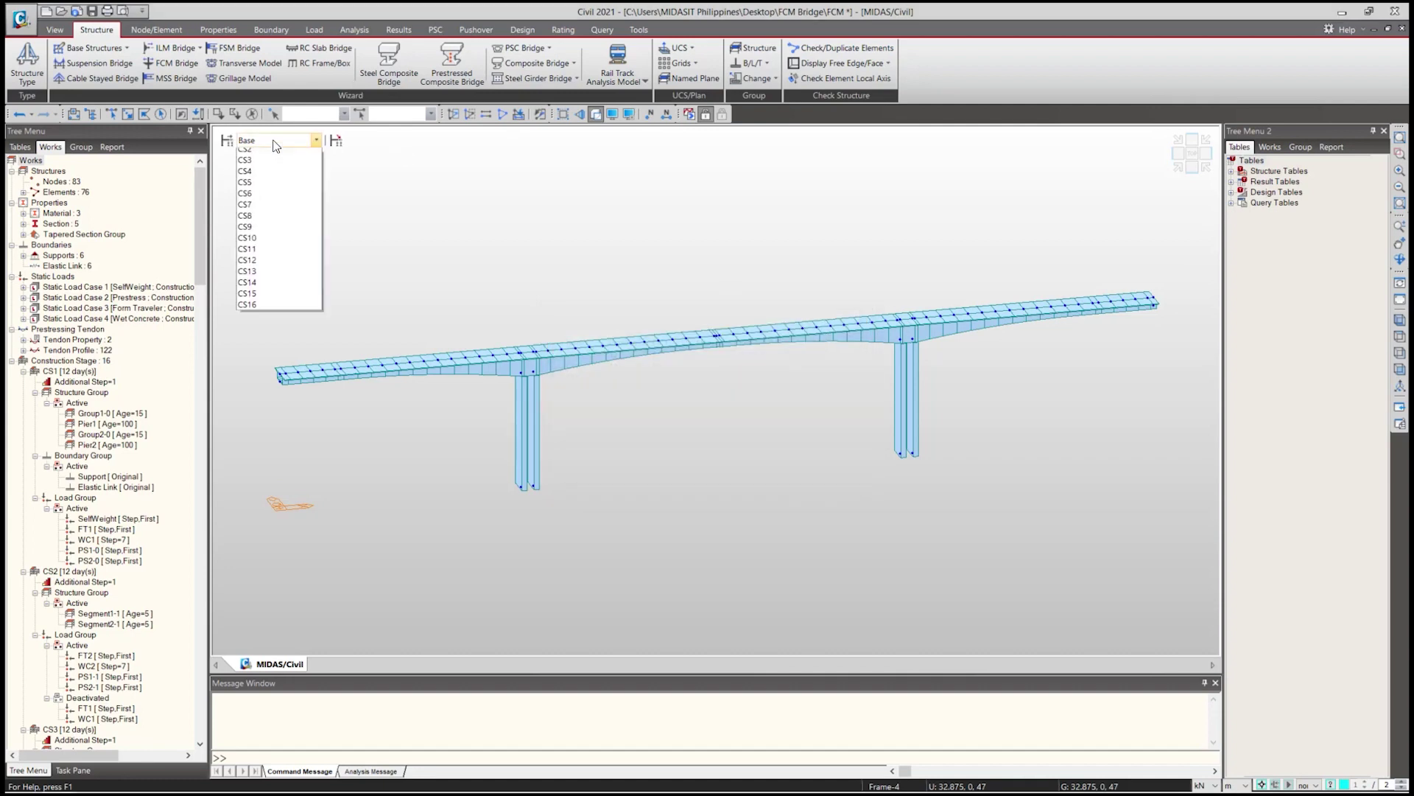
left_click(251, 321)
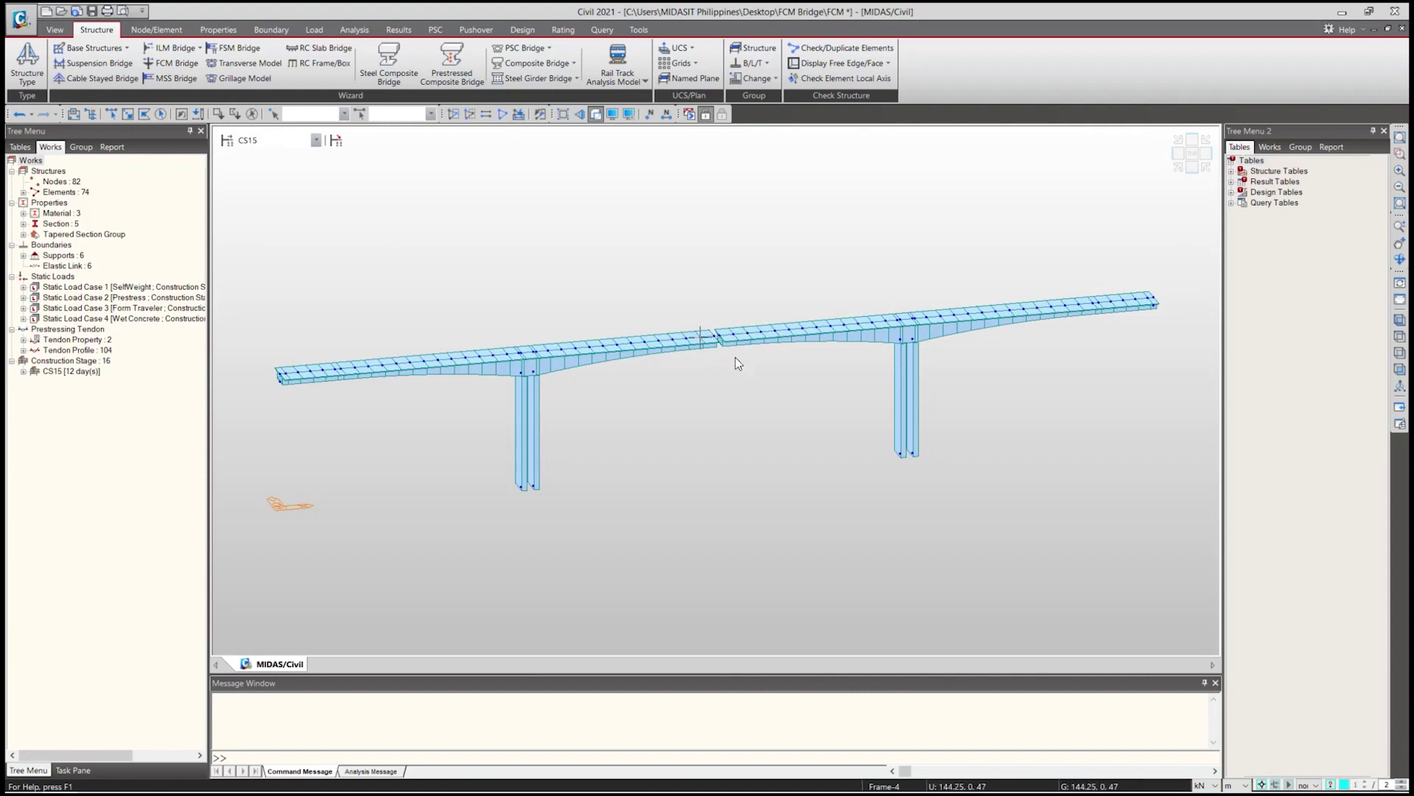
left_click(234, 144)
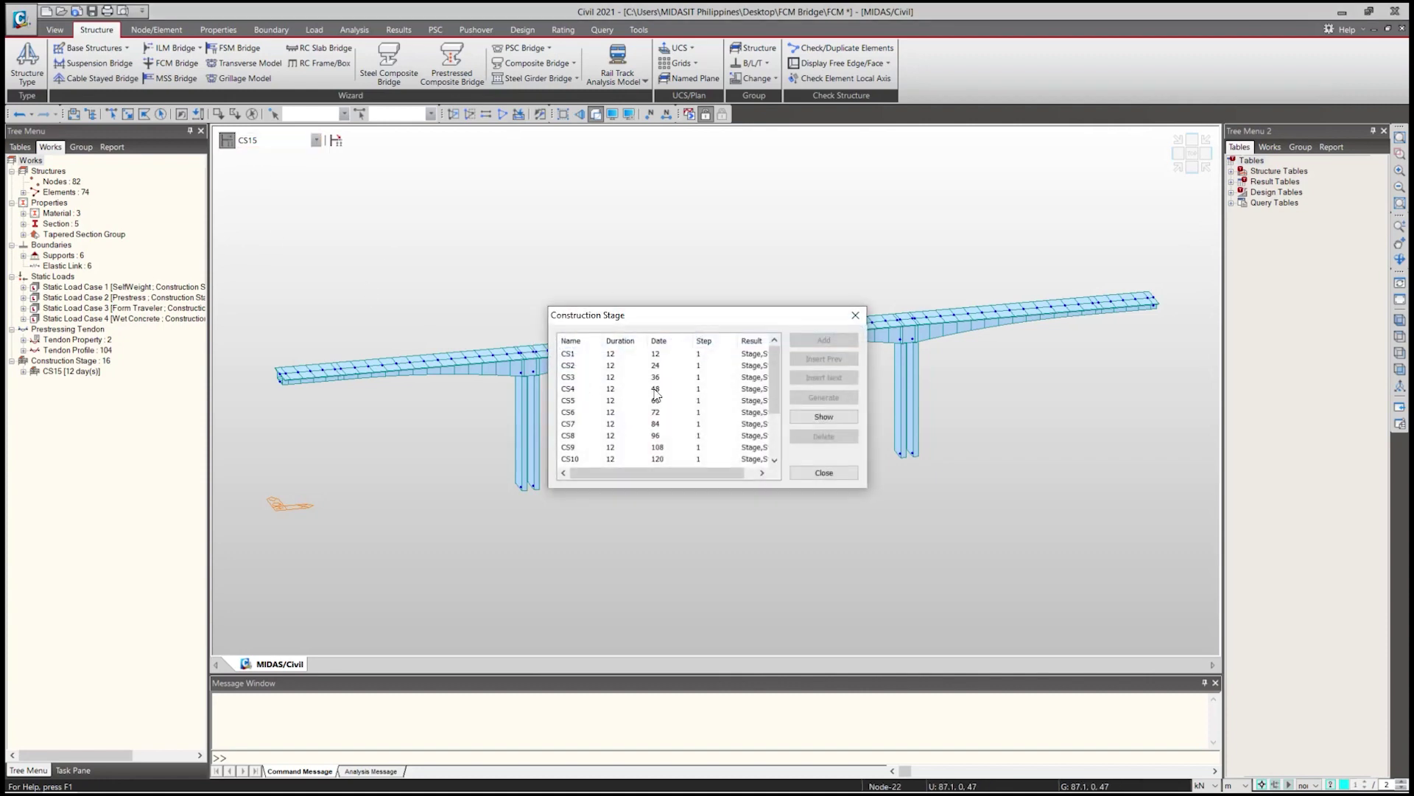
scroll(668, 410, "down", 1)
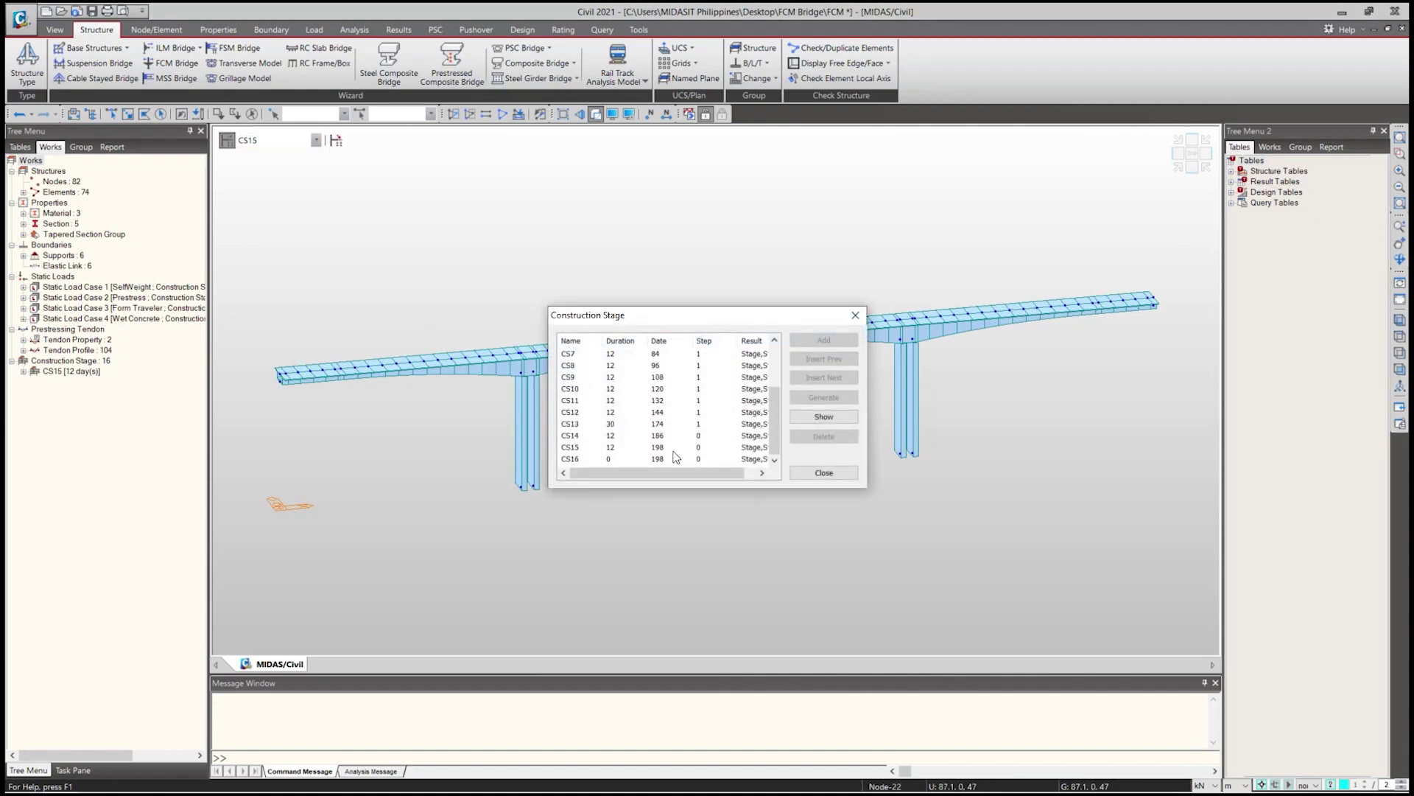
left_click(584, 447)
left_click(608, 428)
left_click(608, 447)
left_click(824, 472)
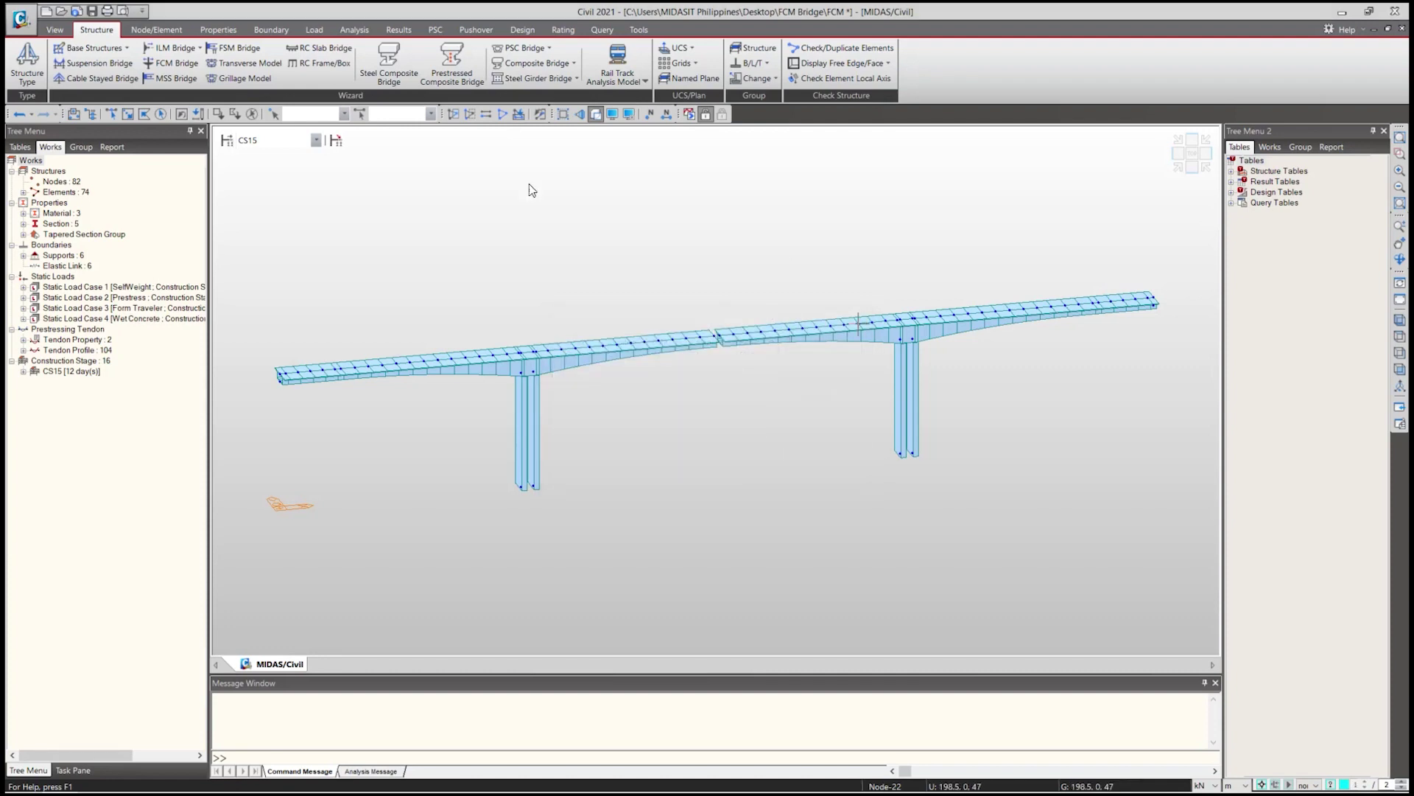
Return to the Base stage and set the duration of construction stage CS15 to 30 days.
left_click(285, 145)
left_click(258, 154)
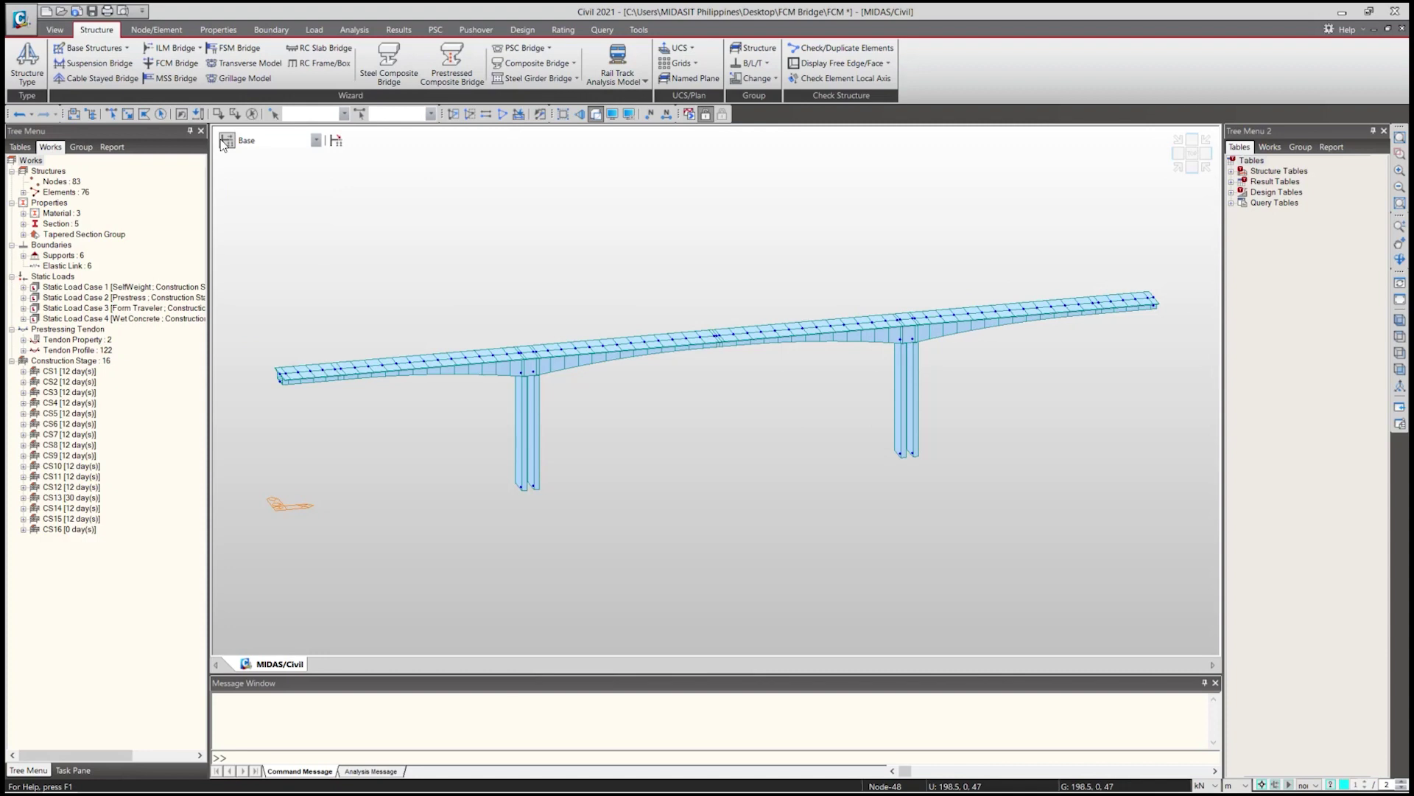
left_click(335, 140)
scroll(699, 415, "down", 2)
left_click(596, 447)
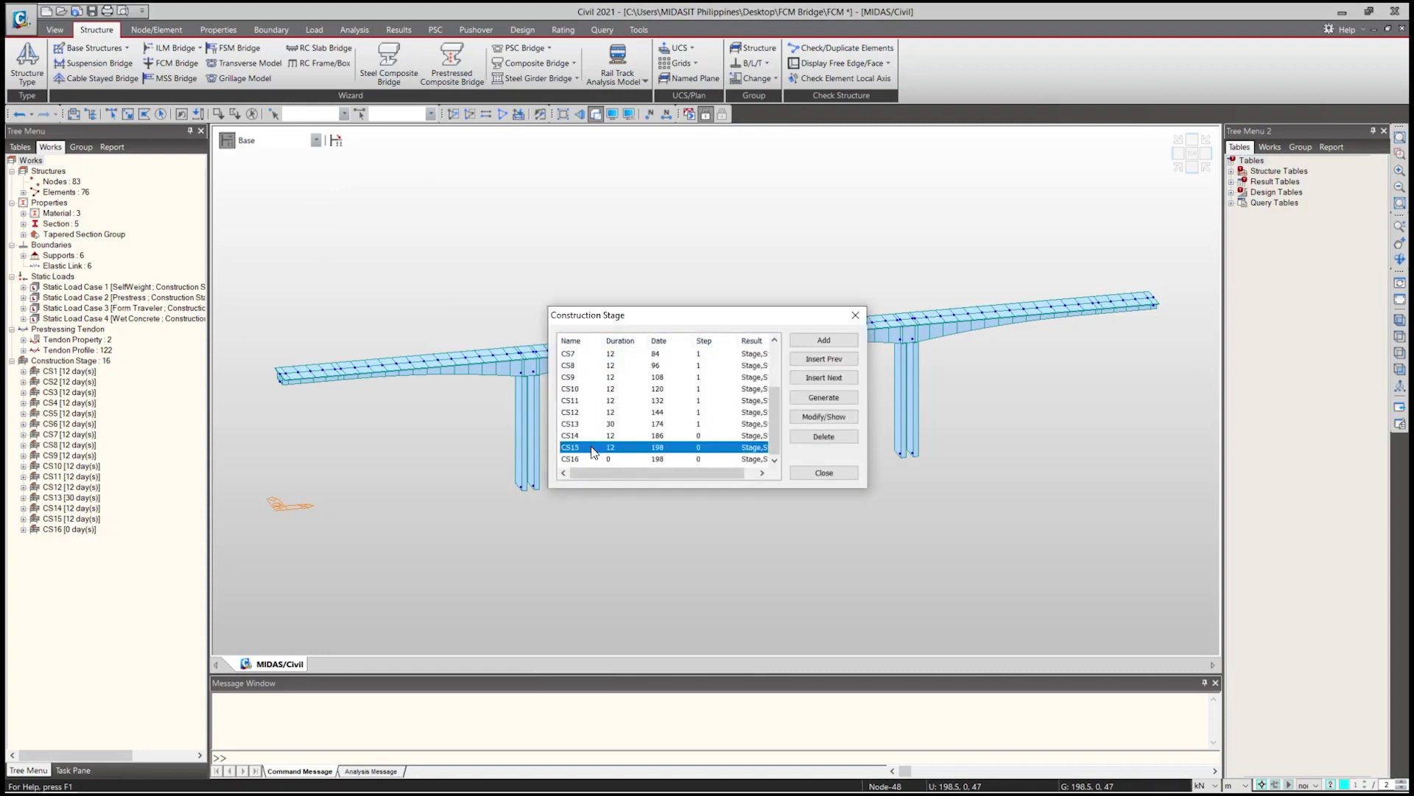
left_click(816, 416)
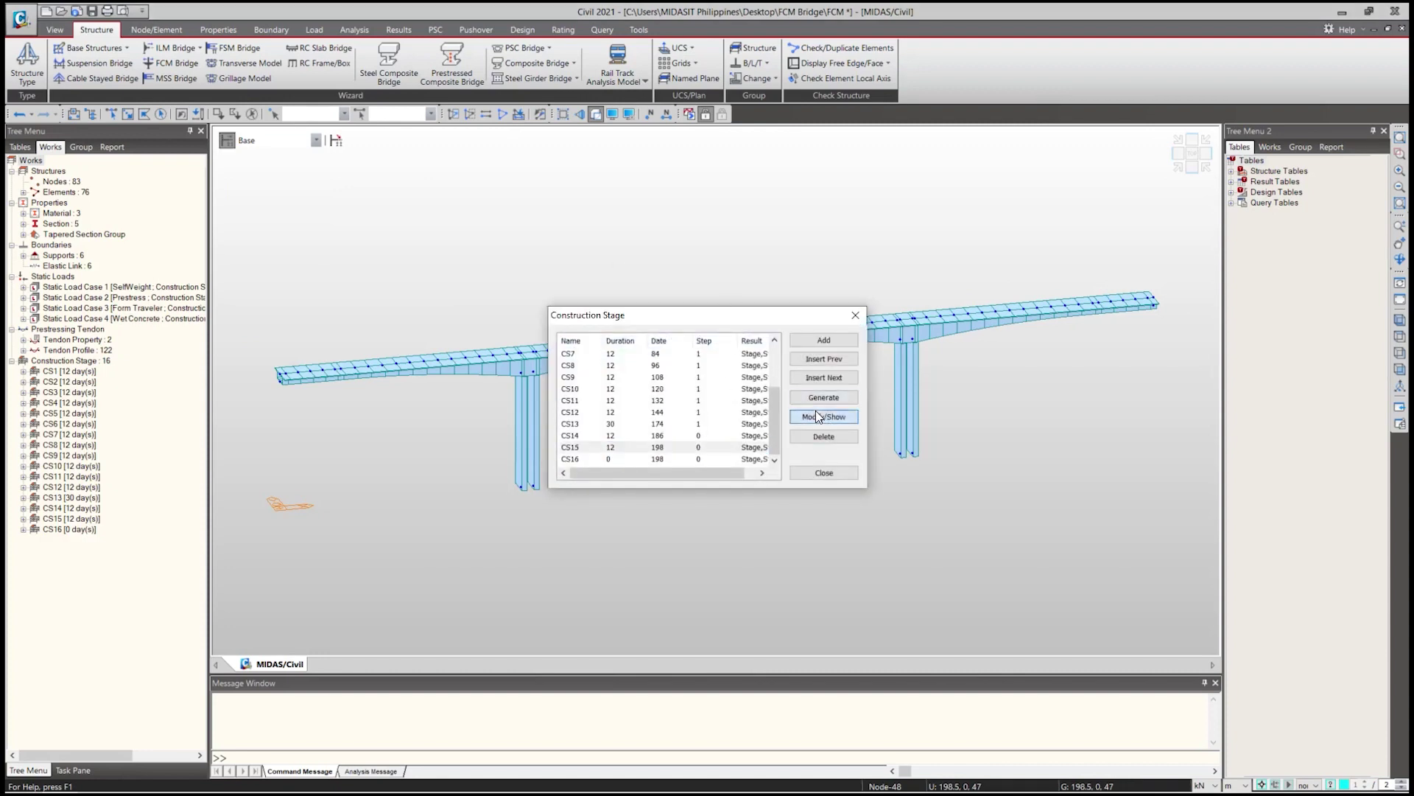
left_click_drag(652, 191, 690, 195)
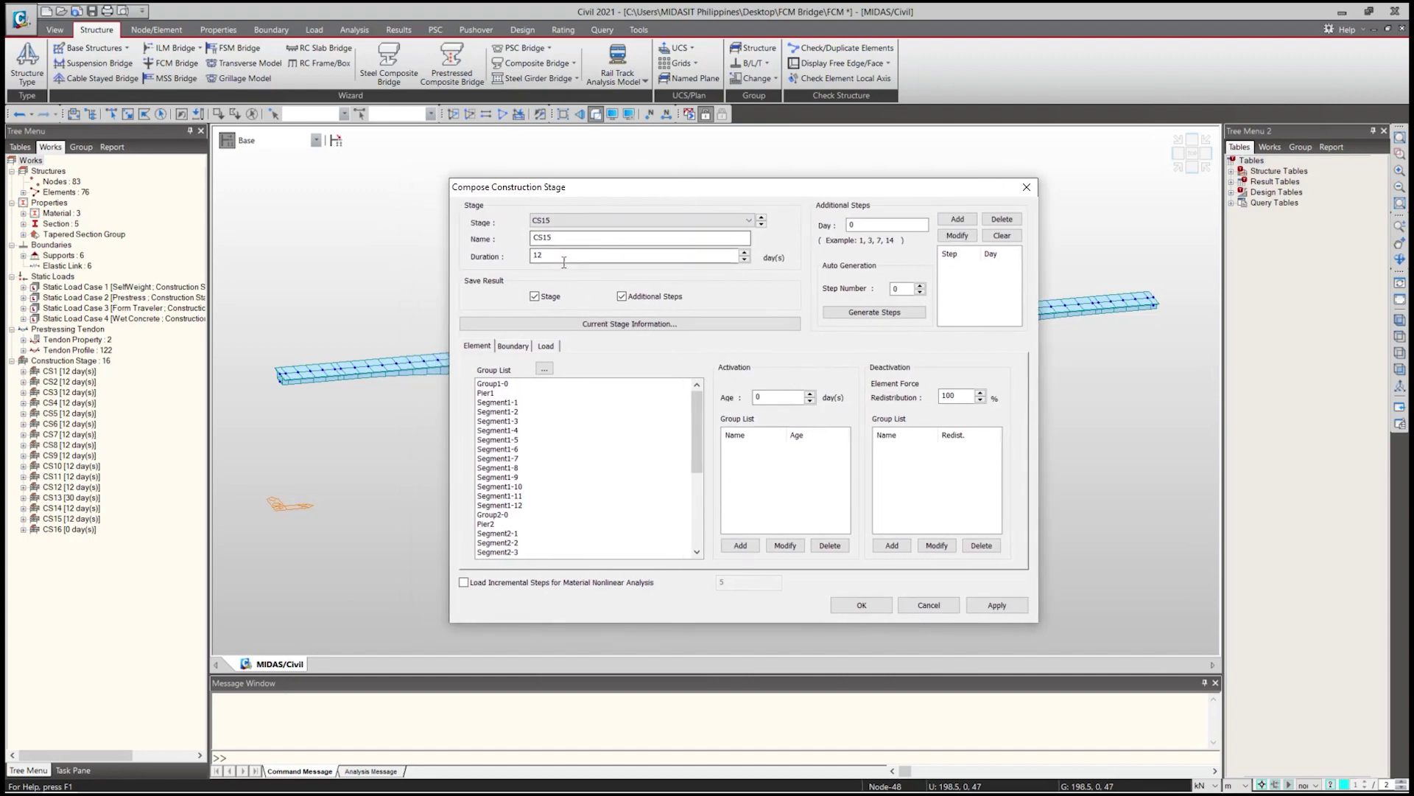
left_click_drag(559, 256, 494, 259)
type("30")
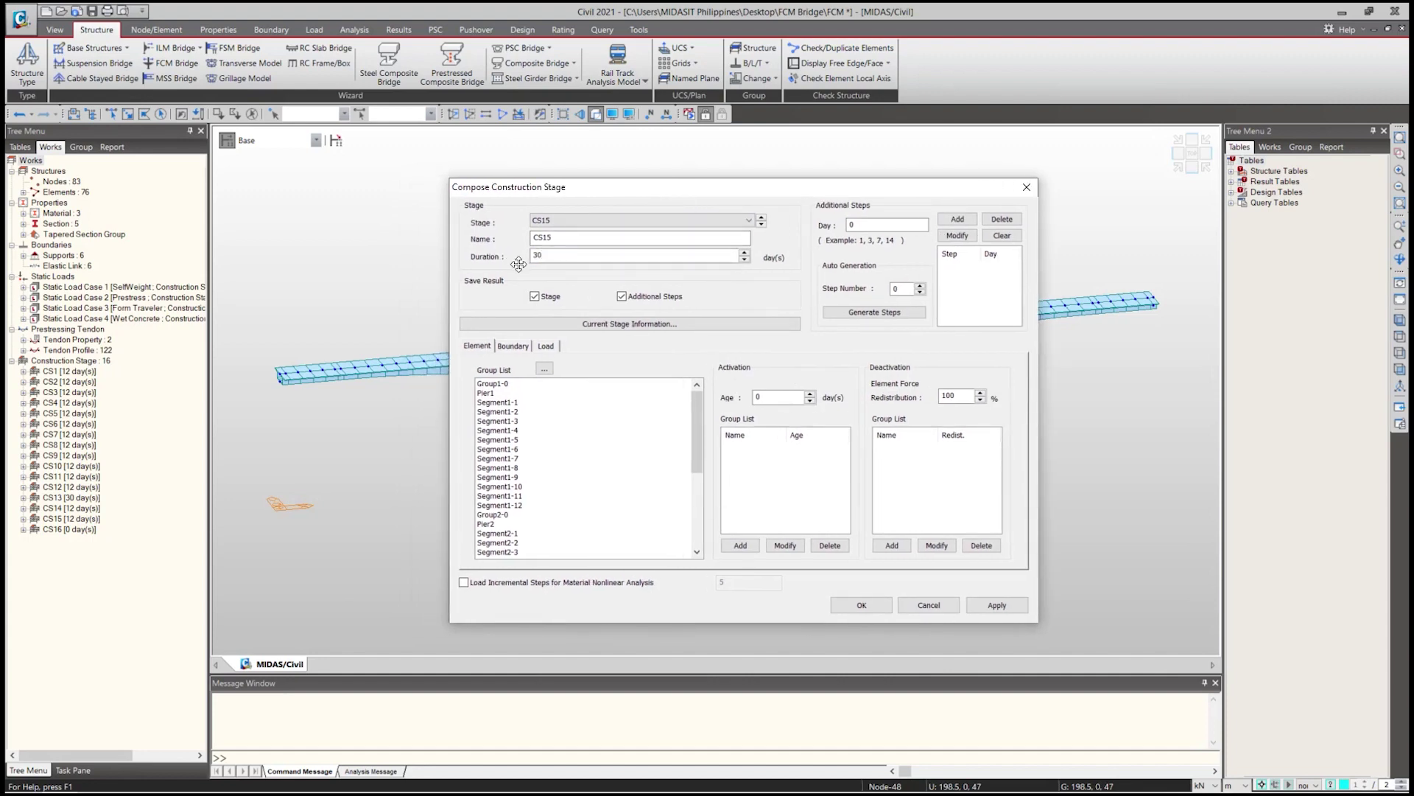
Add an additional step at day 20 to construction stage CS15.
double_click(852, 225)
type("20")
left_click(955, 222)
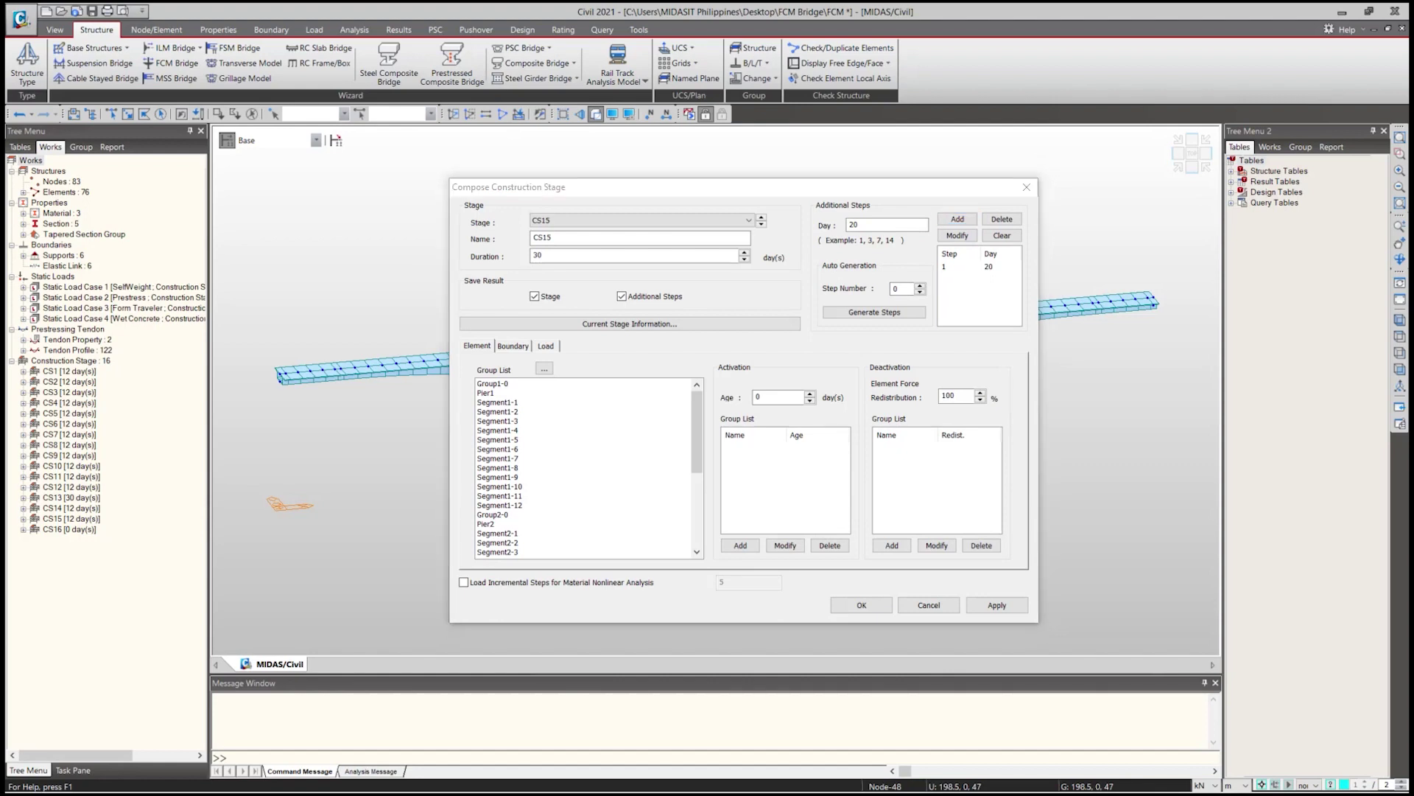
Set the activation day of load groups KeyWC2-1 and KeyWC2-2 to 20 and accept the CS15 changes.
left_click(544, 346)
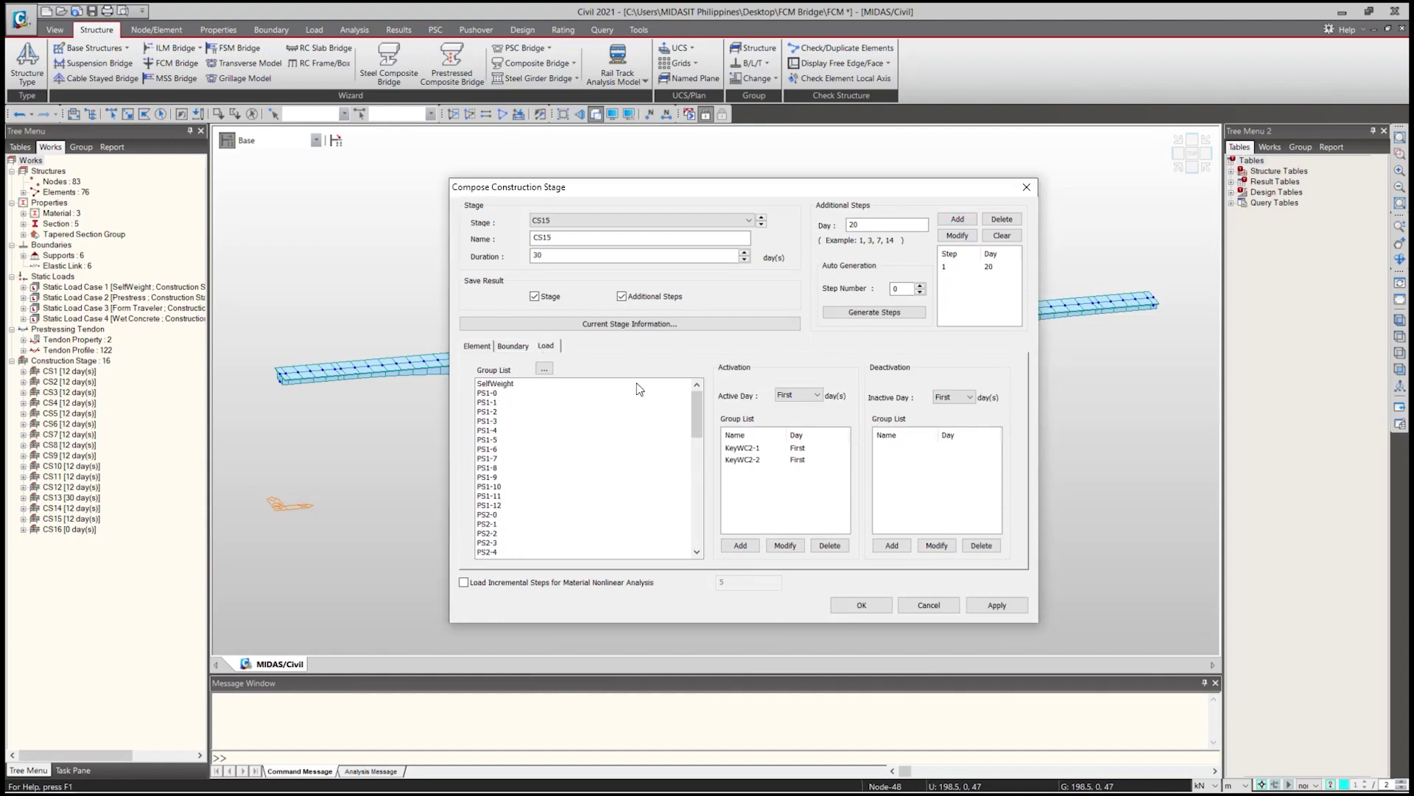
left_click(767, 449)
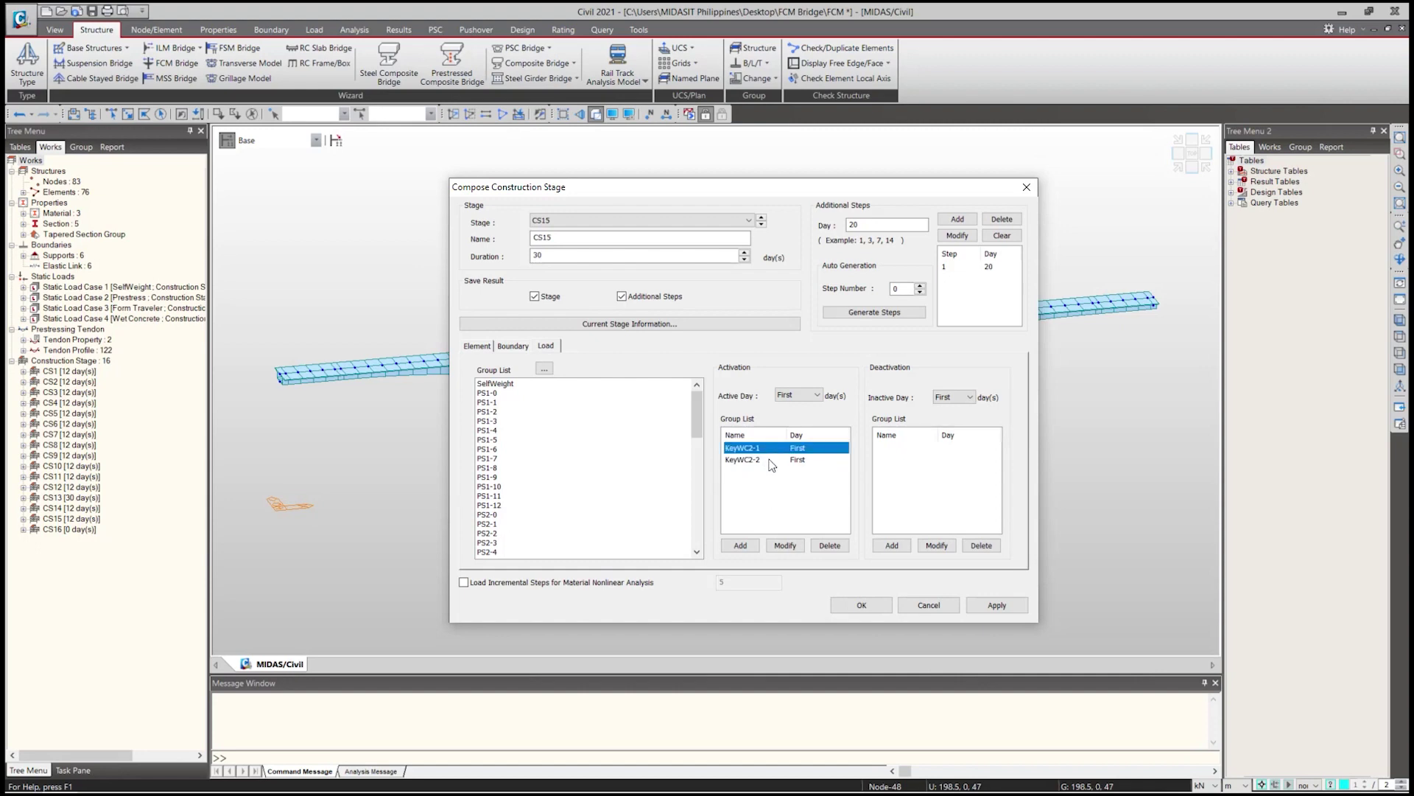
left_click(759, 460, "shift")
left_click(795, 394)
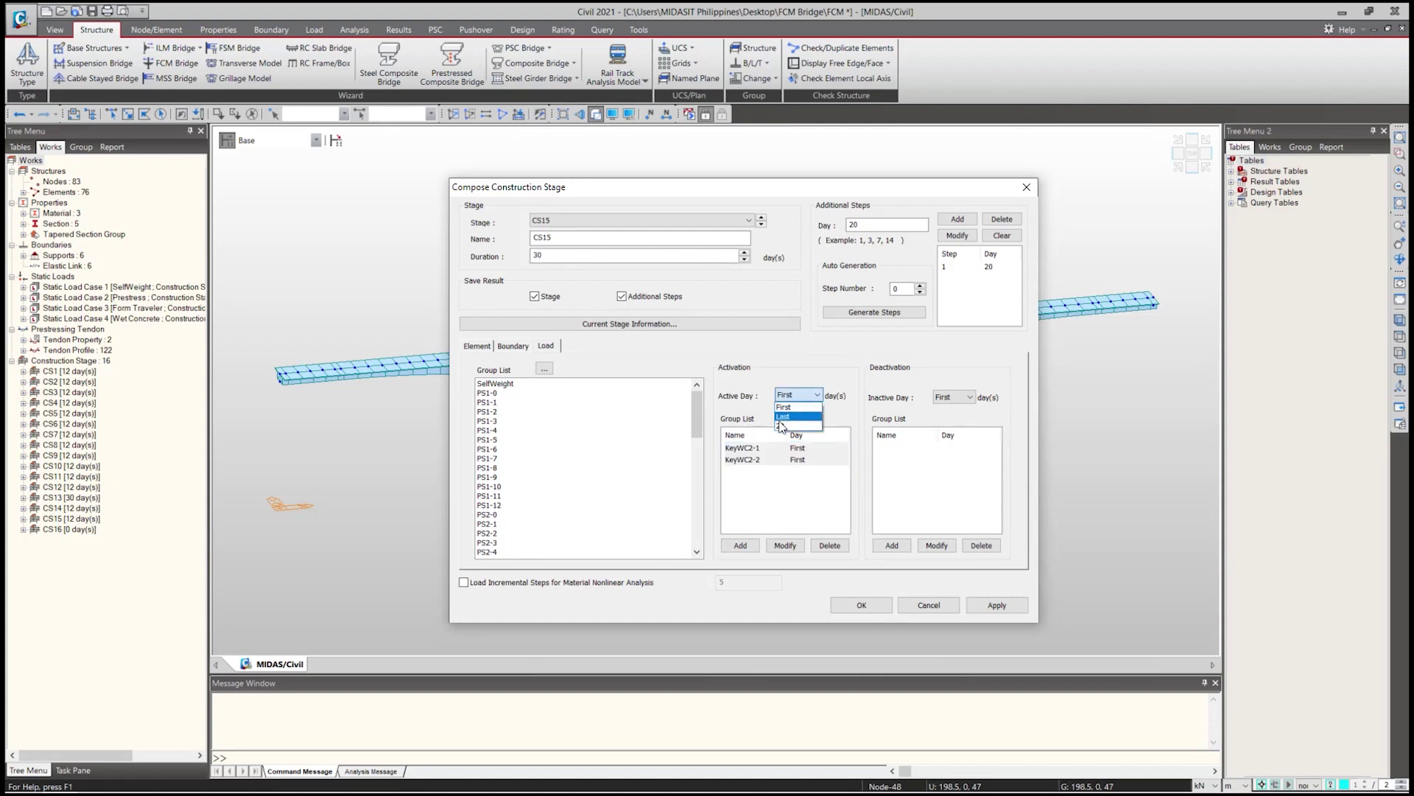
left_click(792, 415)
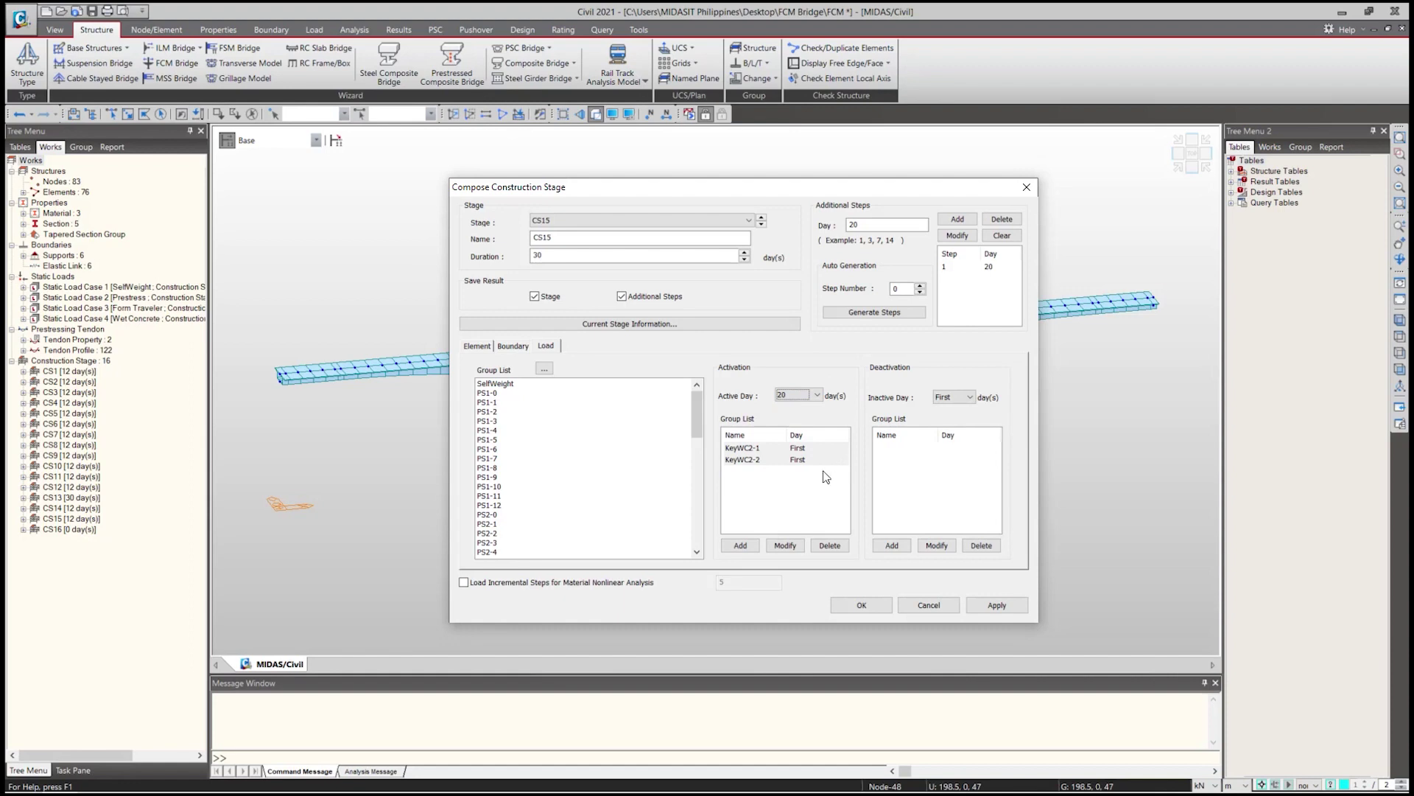
left_click(790, 546)
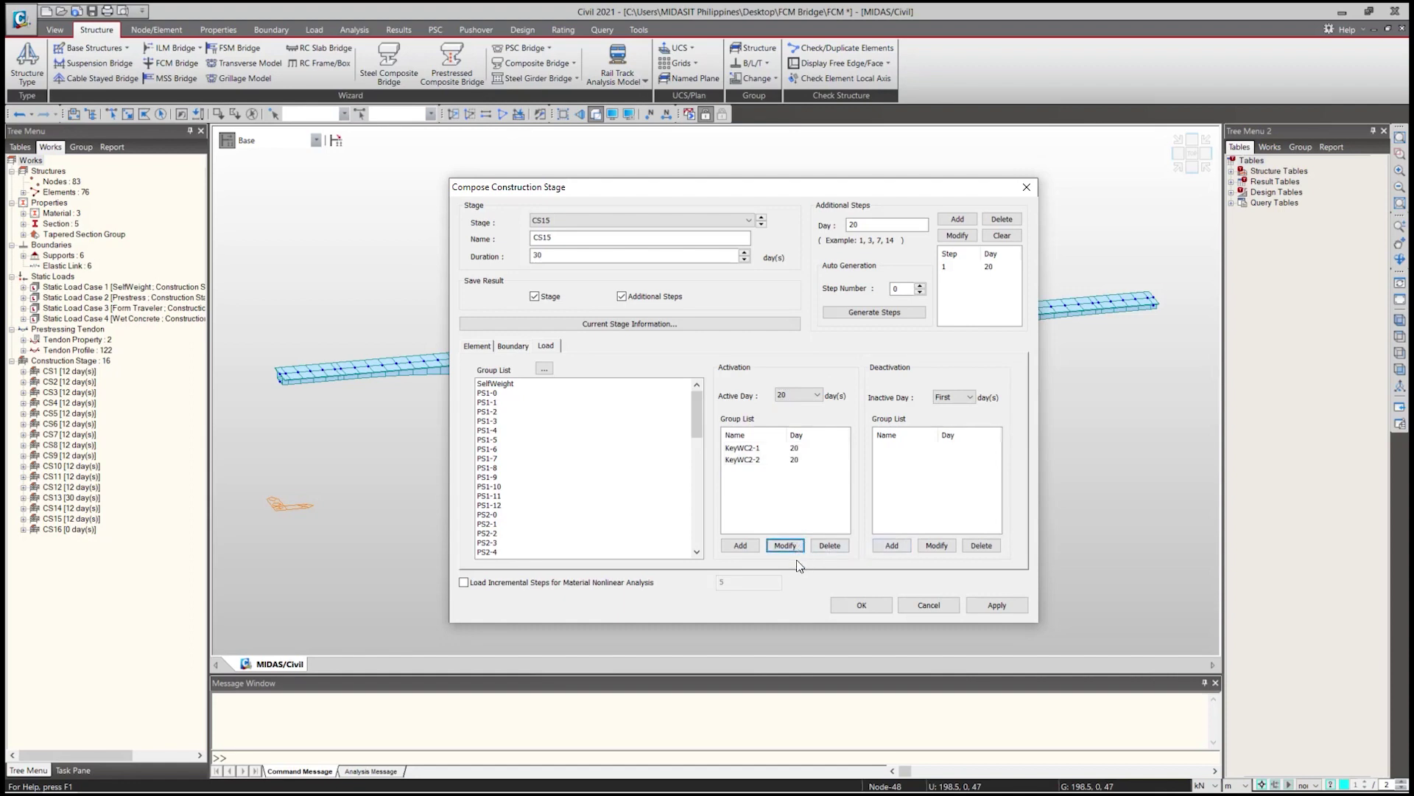
left_click(858, 605)
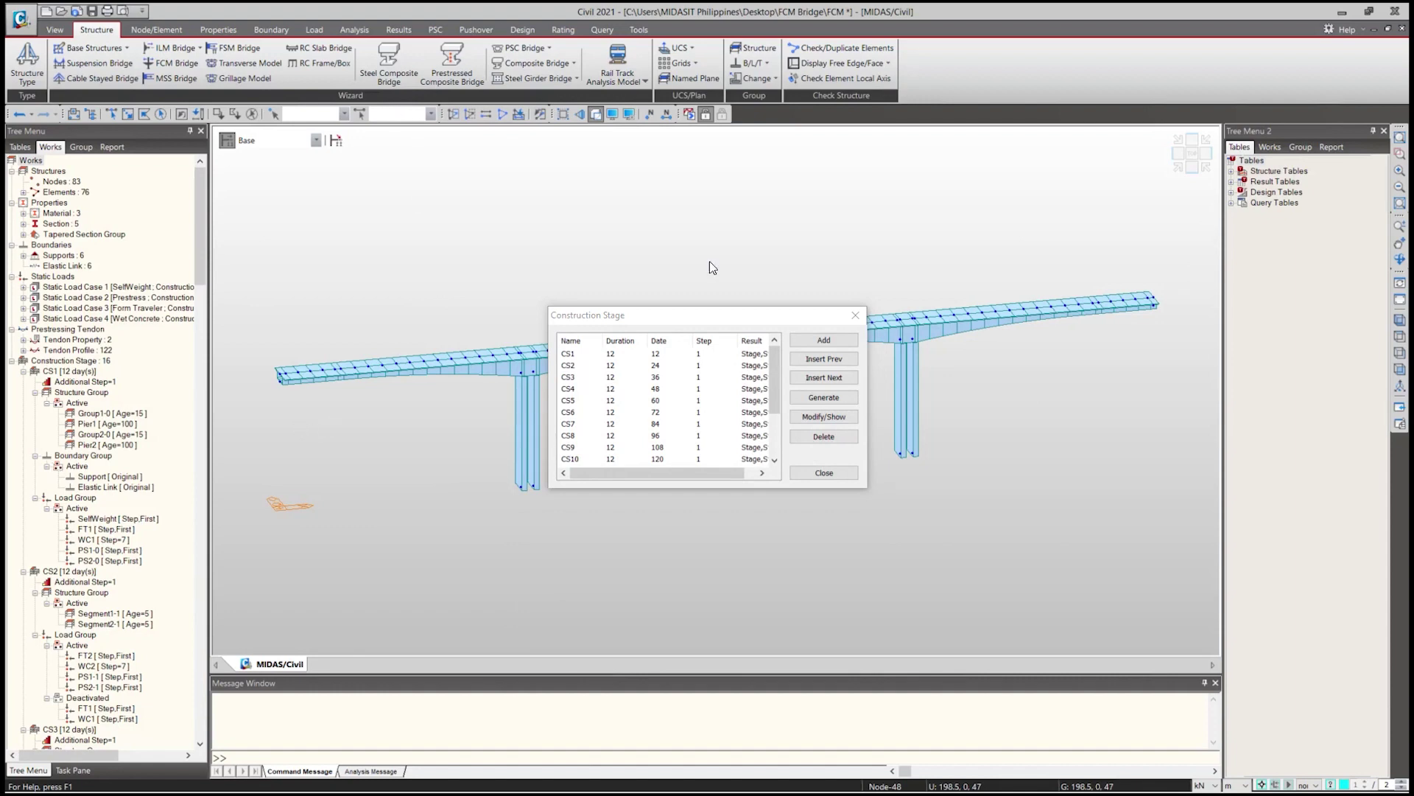
left_click(855, 314)
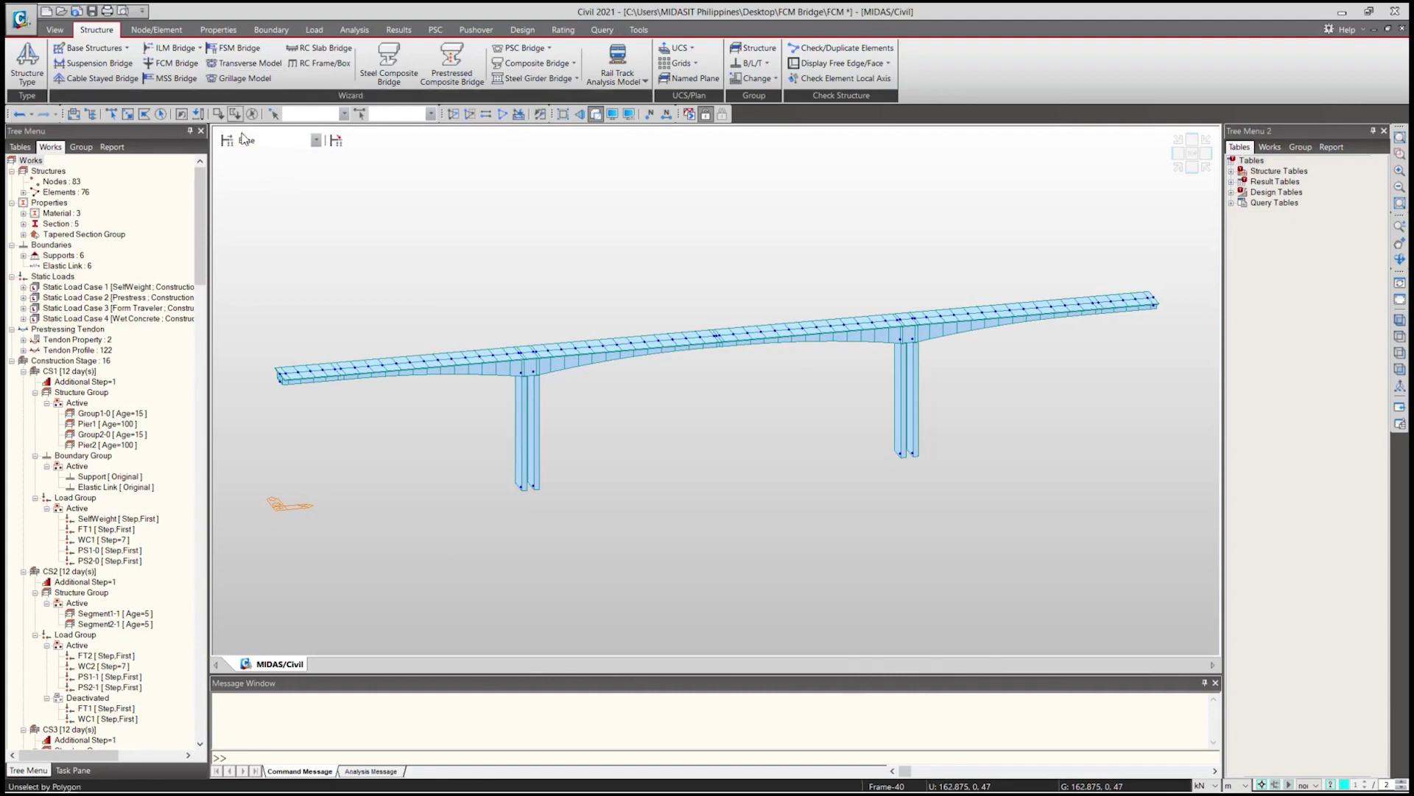
Add a static load case named 2nd with the type Construction Stage Load (CS).
left_click(314, 31)
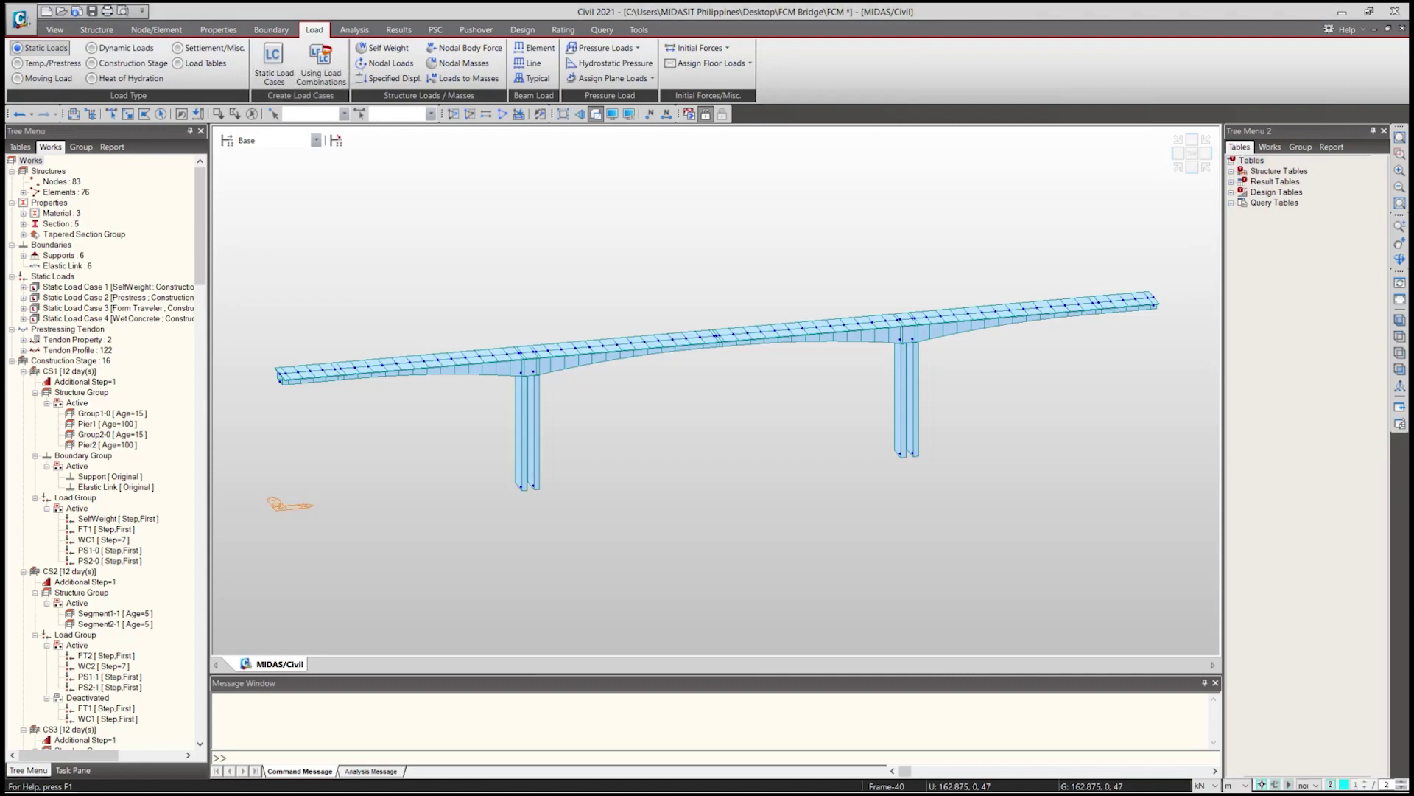
left_click(267, 69)
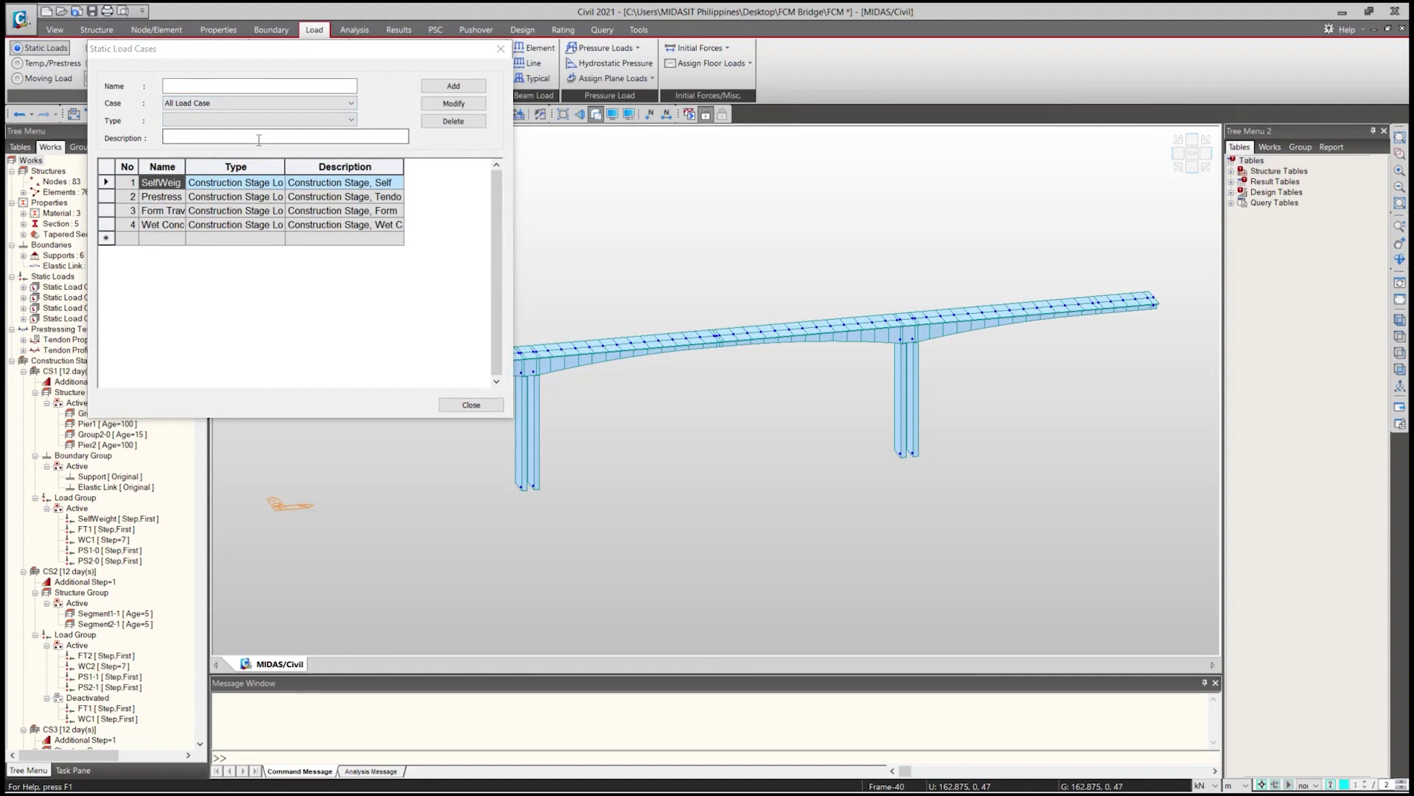
left_click_drag(193, 49, 285, 77)
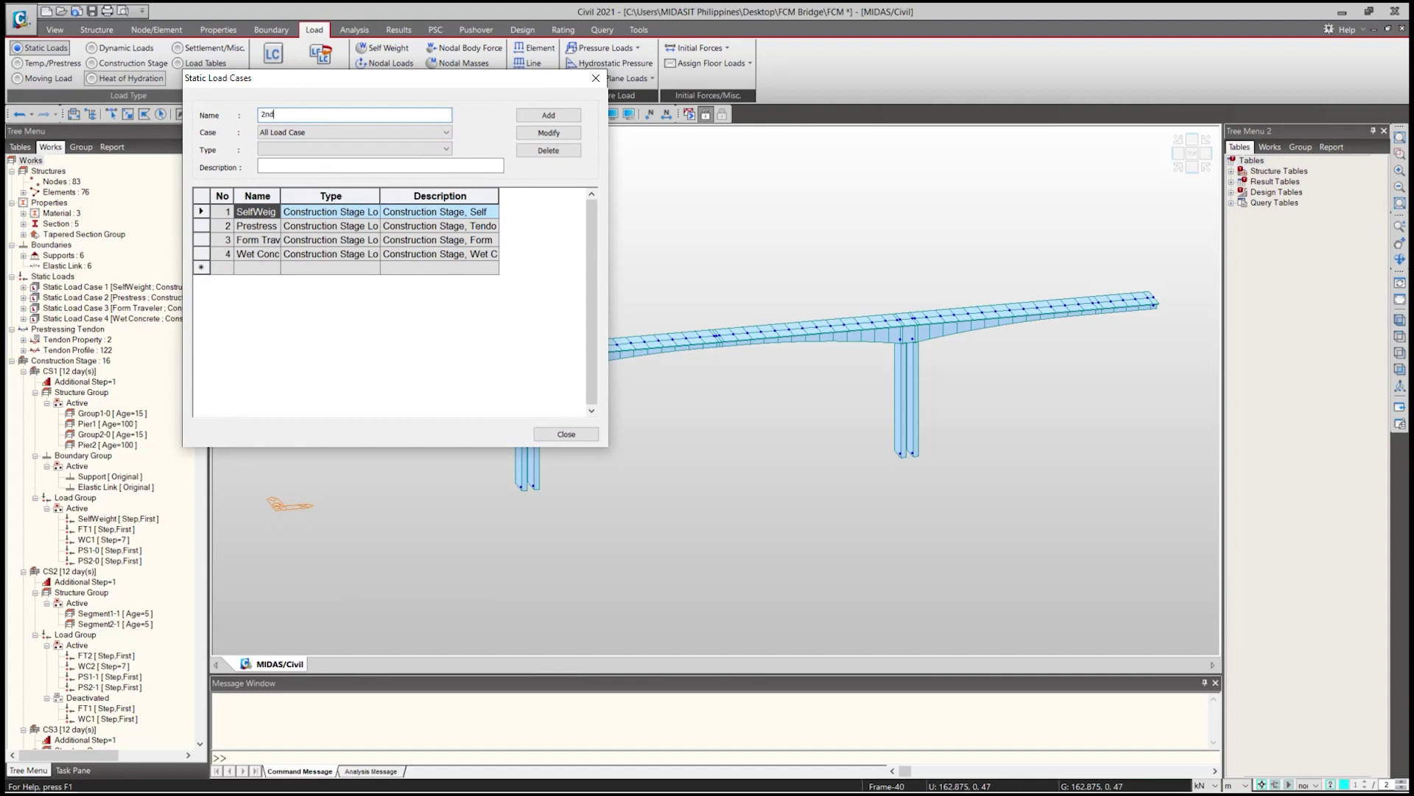
left_click(314, 148)
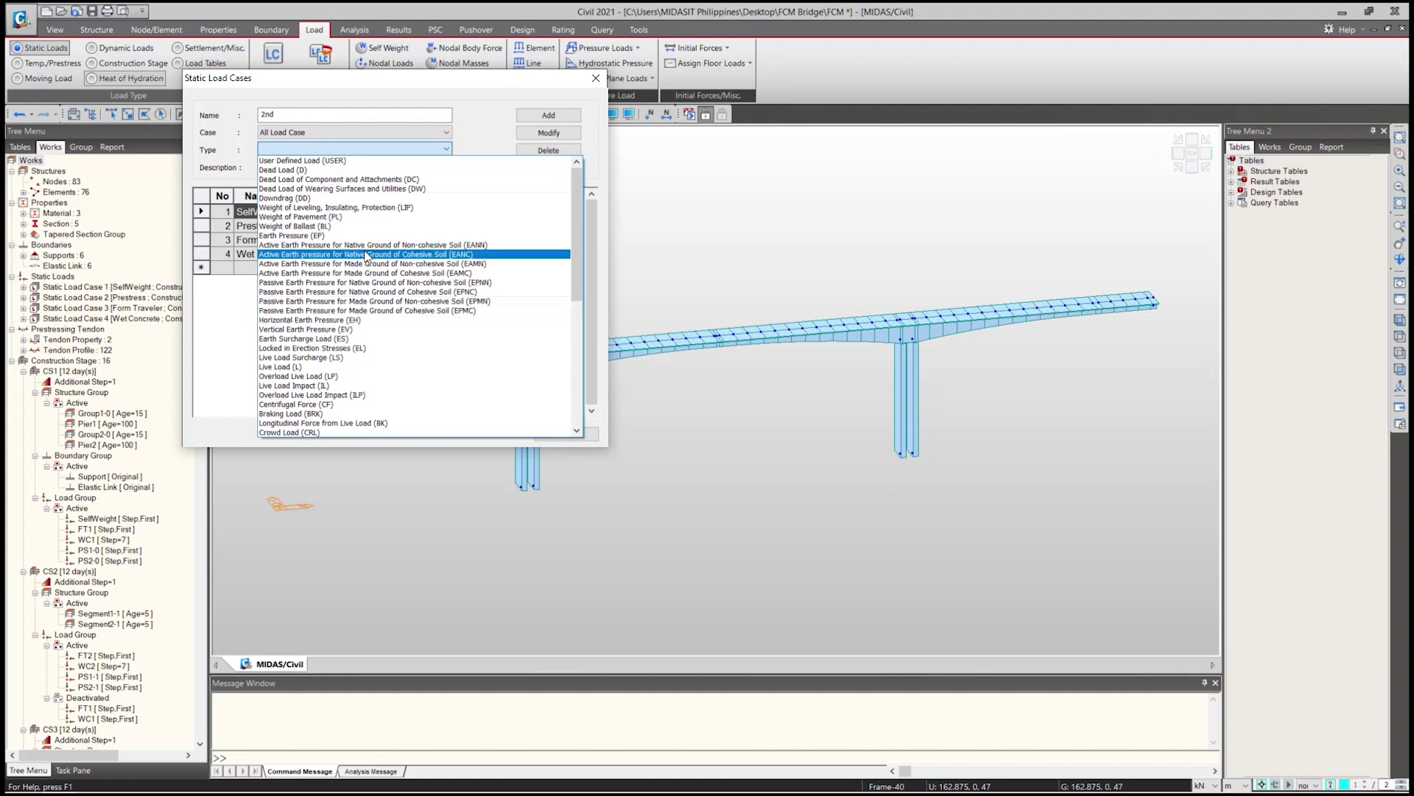
scroll(366, 252, "down", 3)
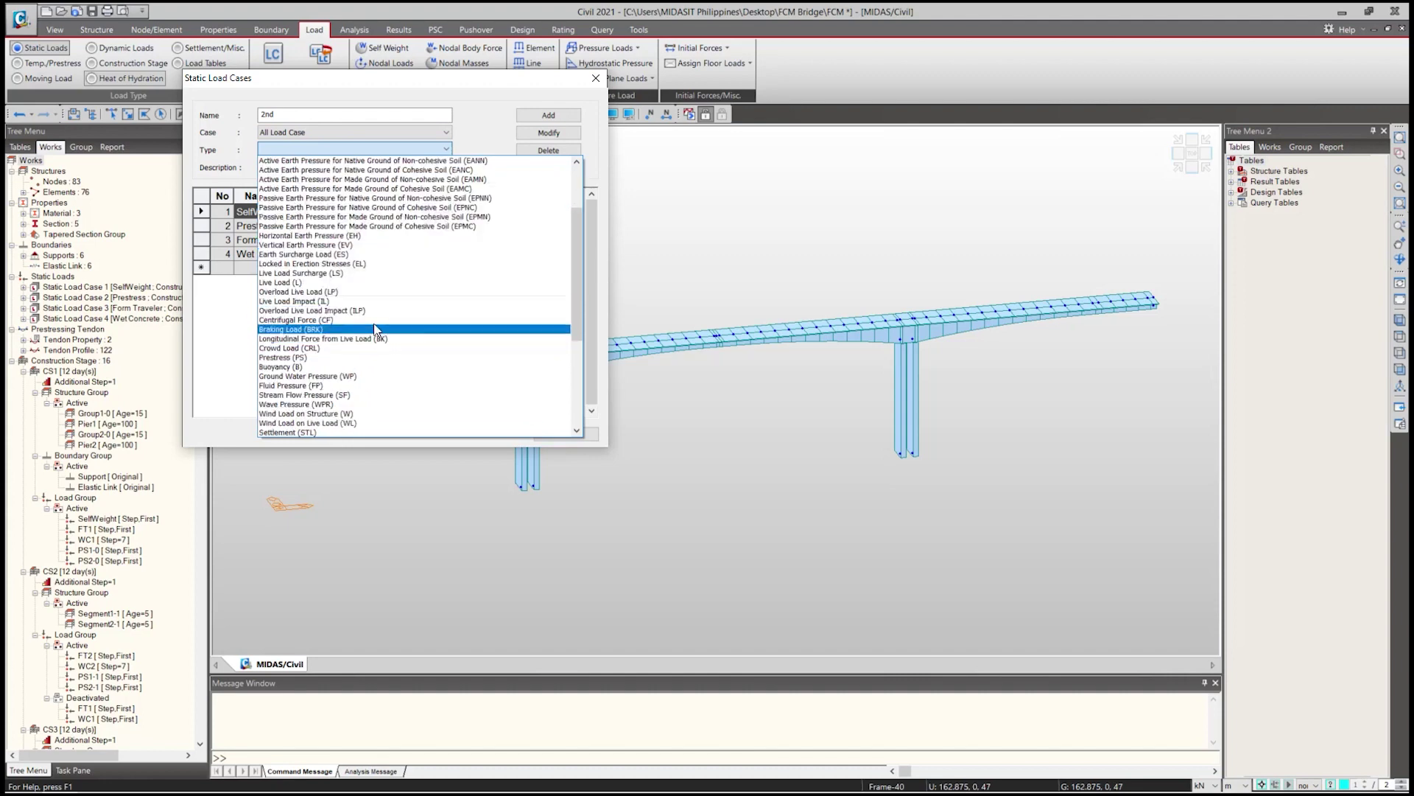
scroll(346, 416, "down", 2)
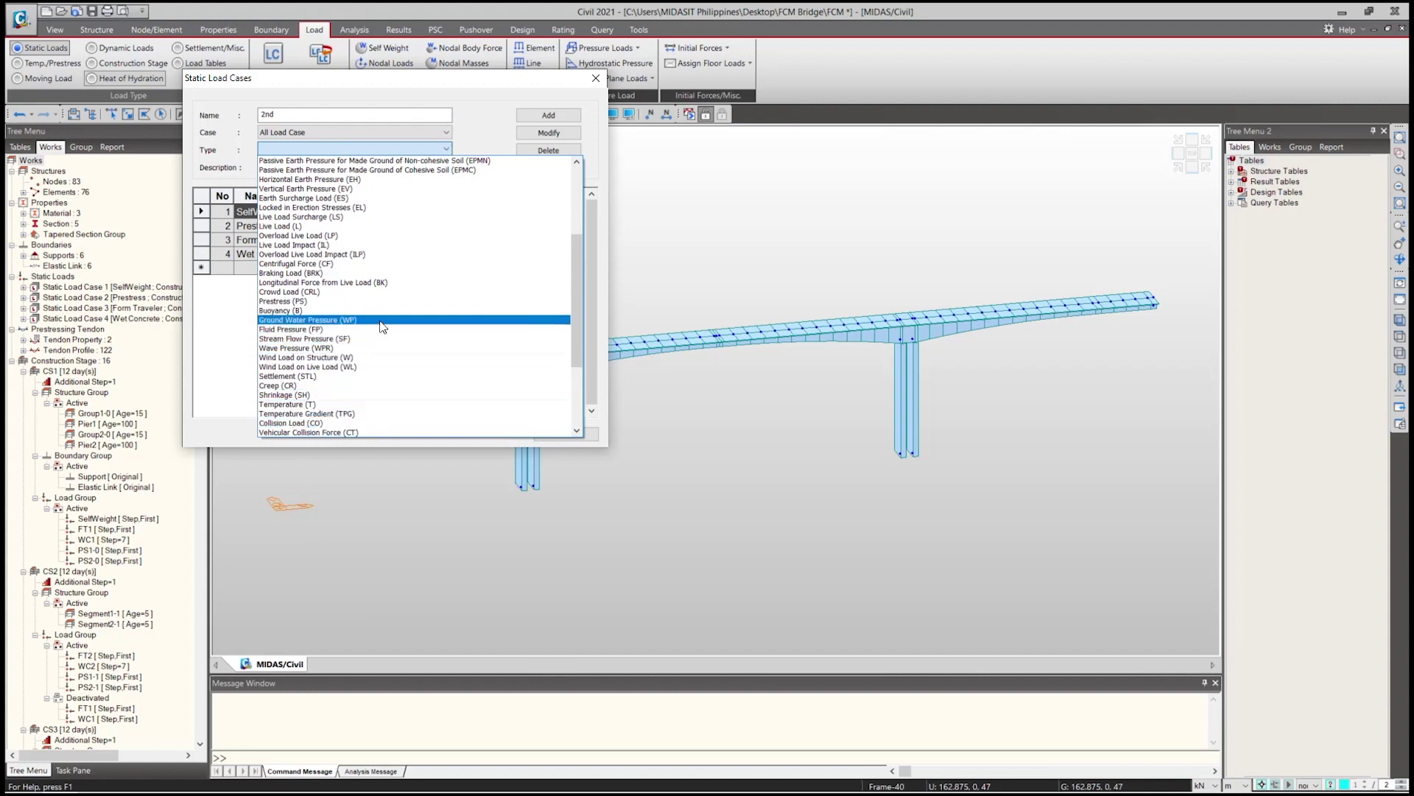
scroll(382, 324, "up", 2)
scroll(377, 309, "up", 4)
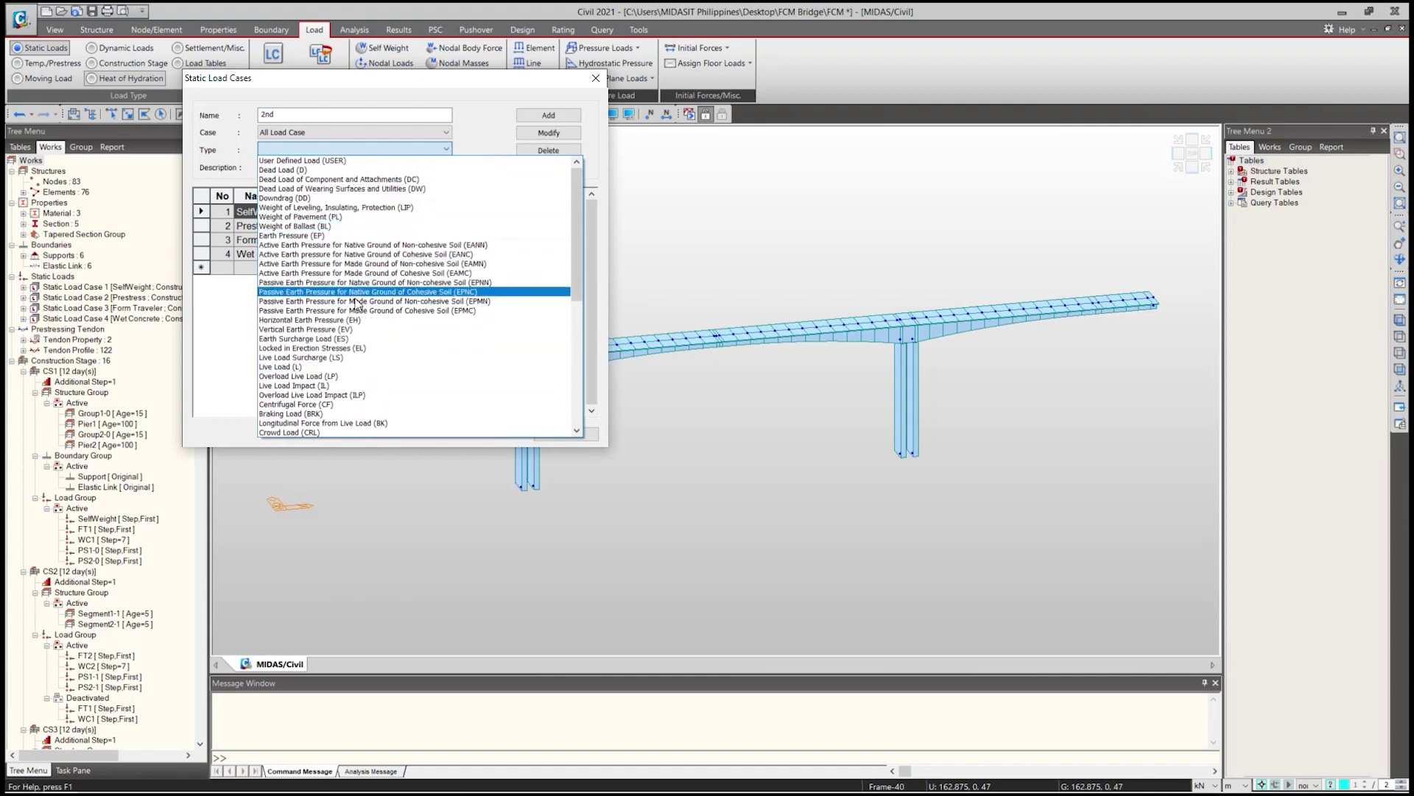
scroll(358, 347, "down", 3)
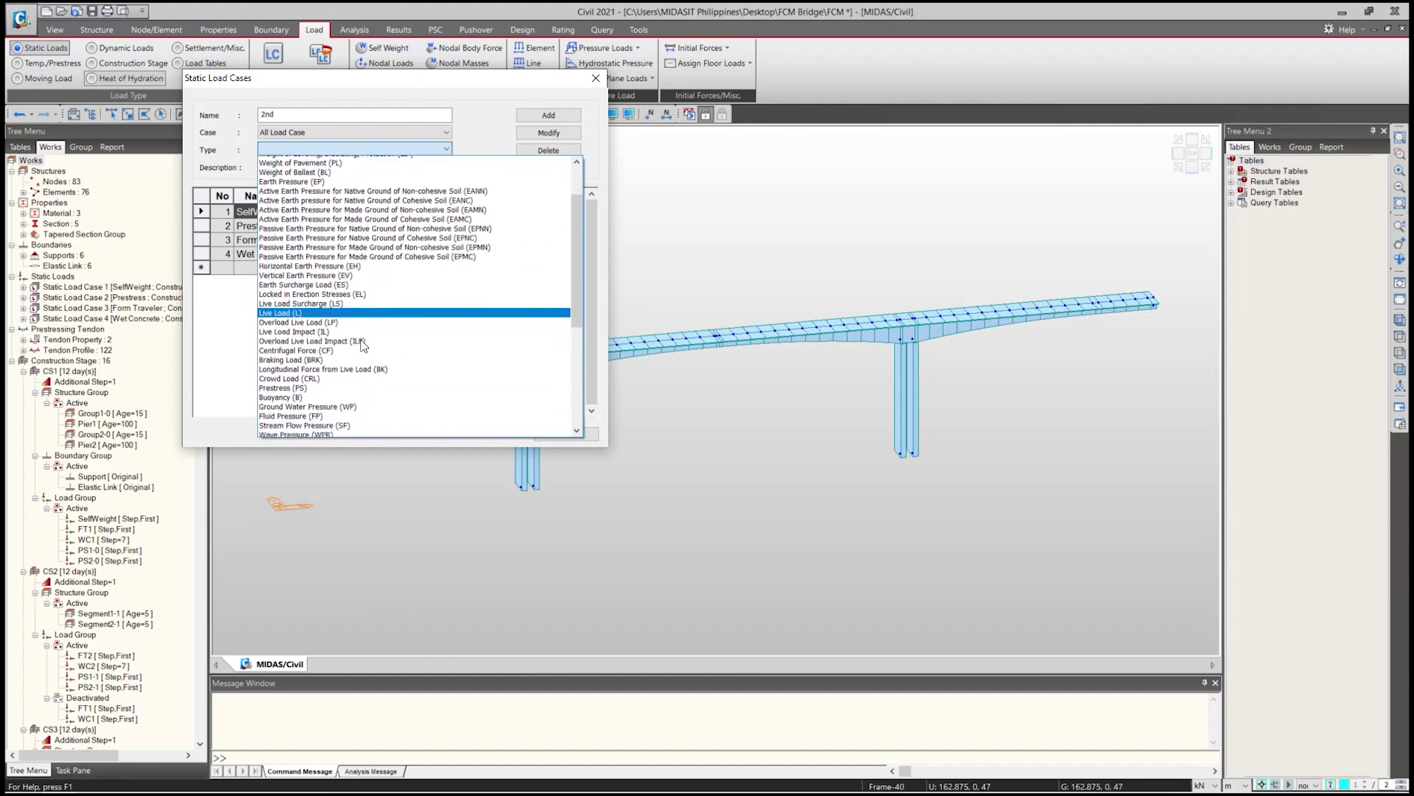
scroll(363, 345, "down", 2)
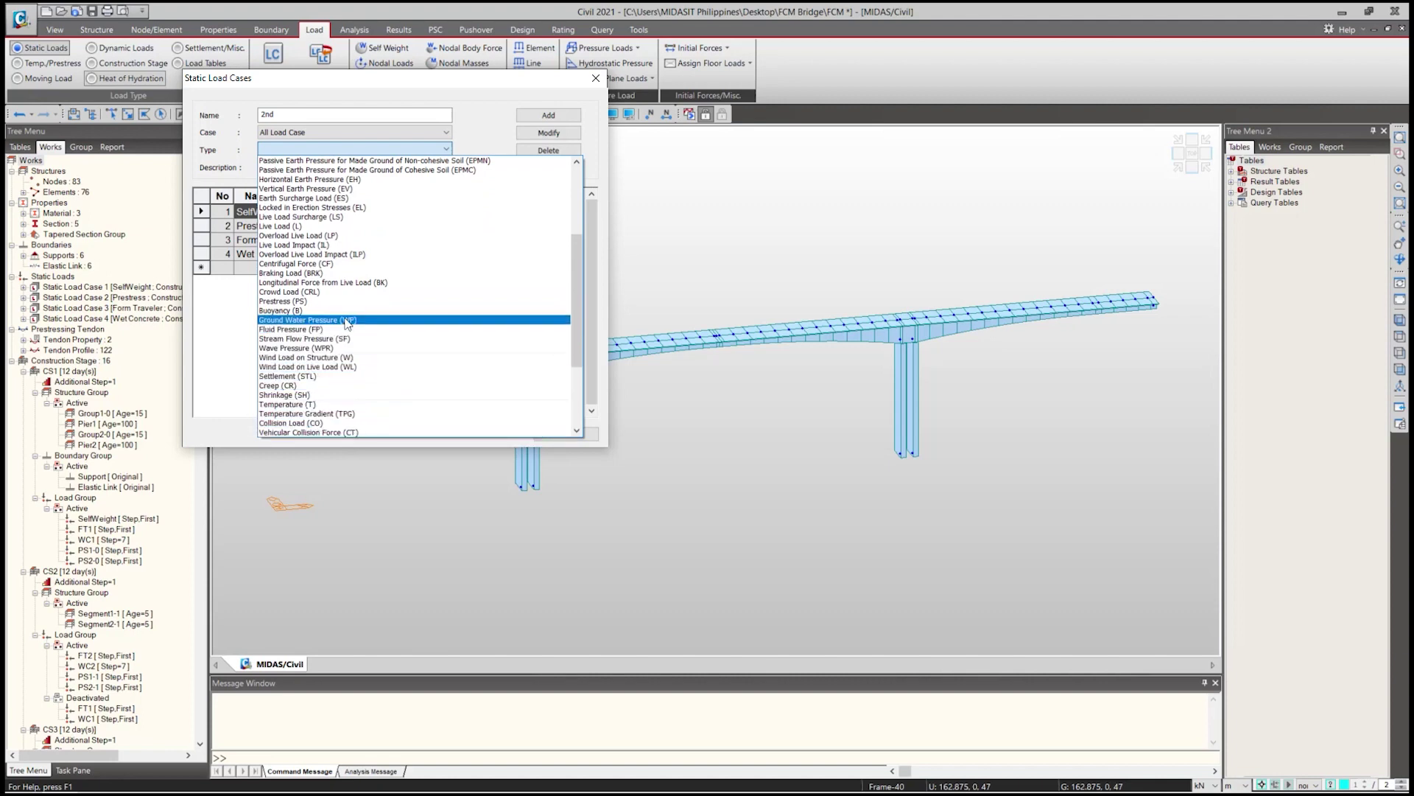
scroll(346, 297, "up", 3)
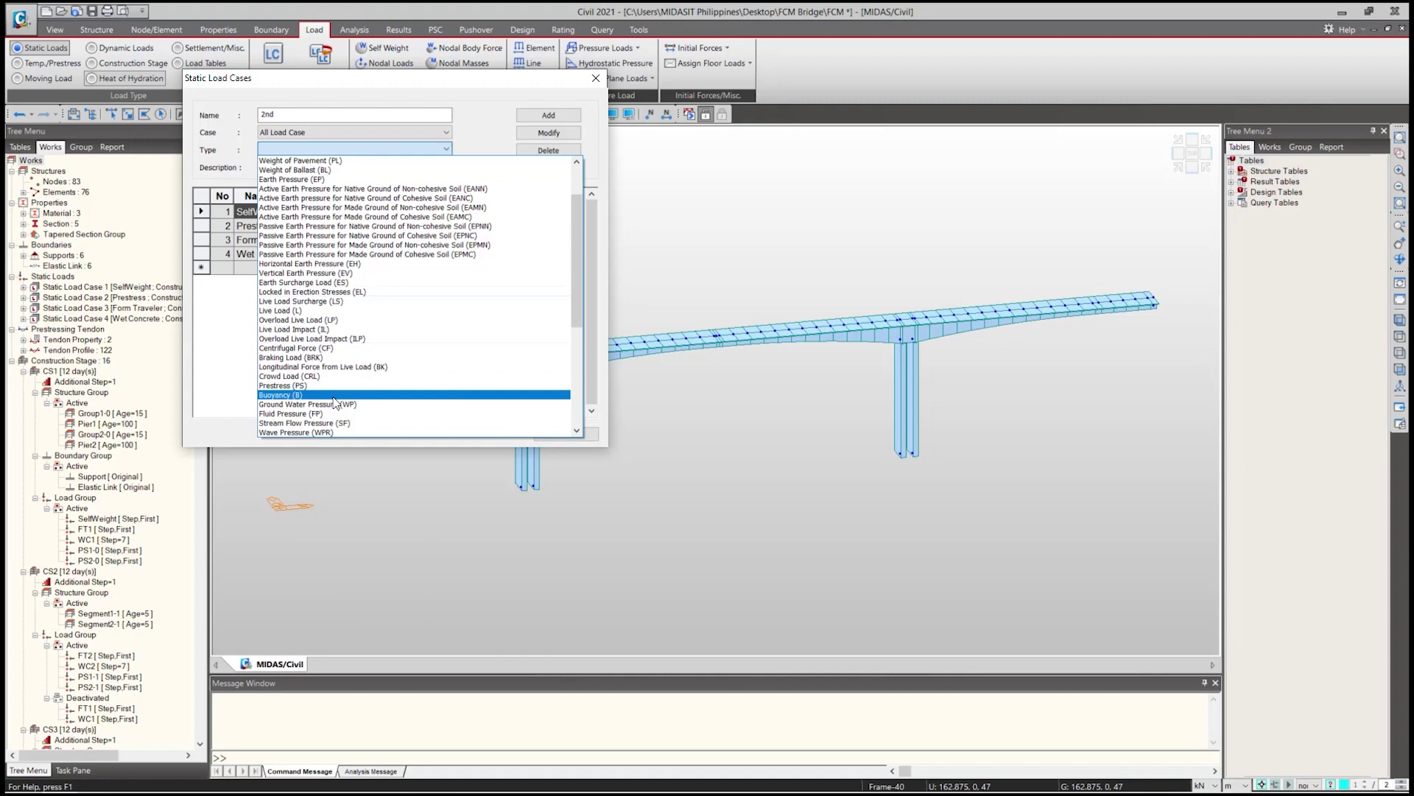
scroll(336, 401, "down", 4)
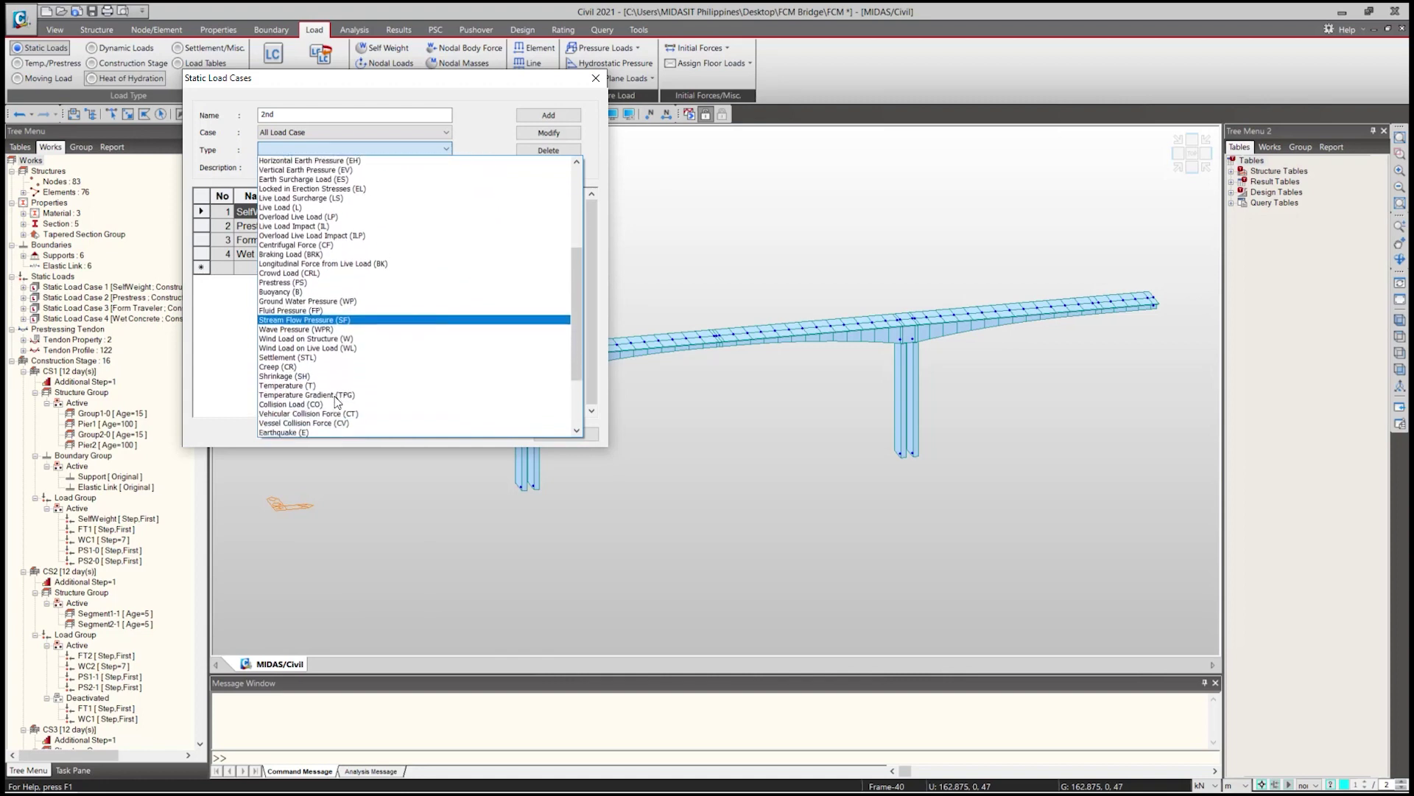
scroll(332, 405, "down", 3)
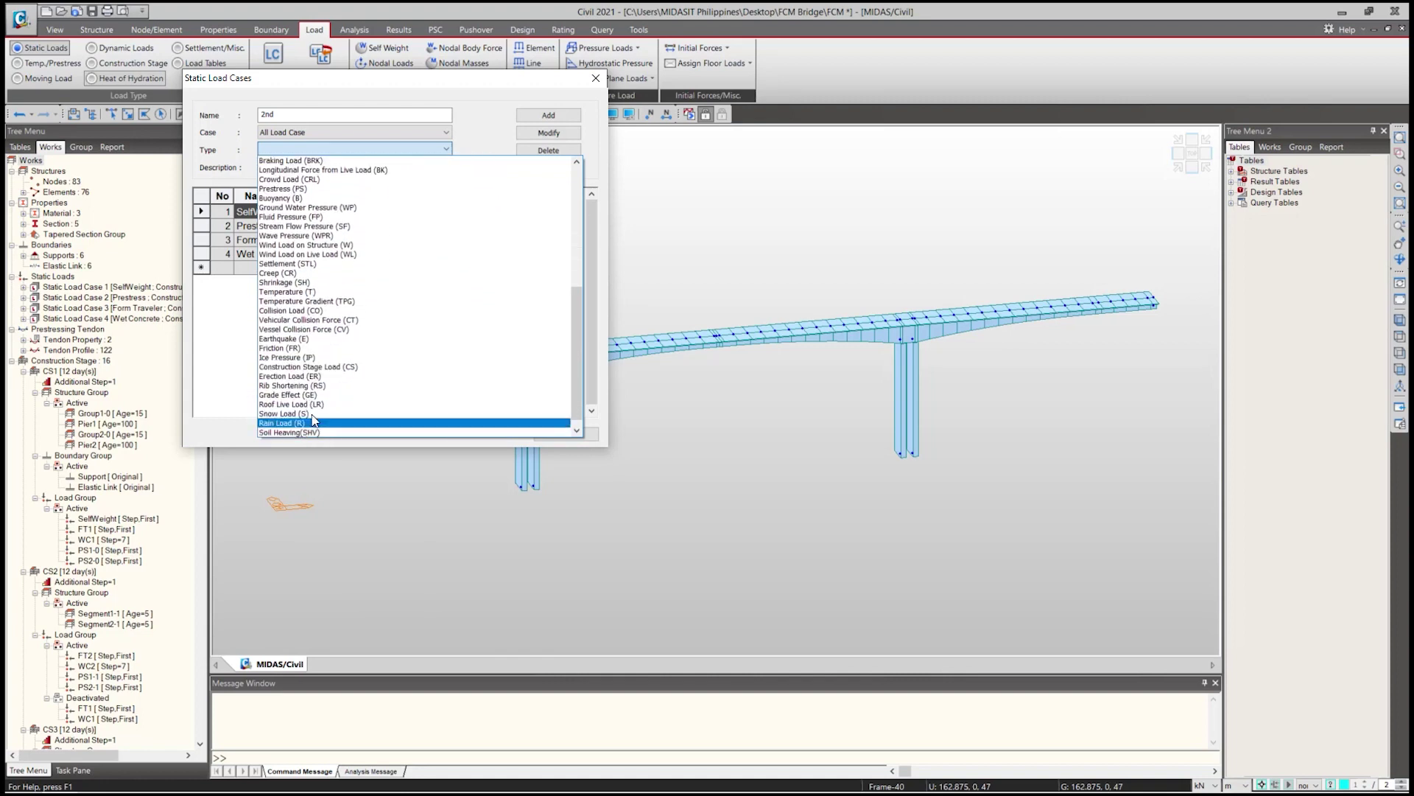
left_click(343, 366)
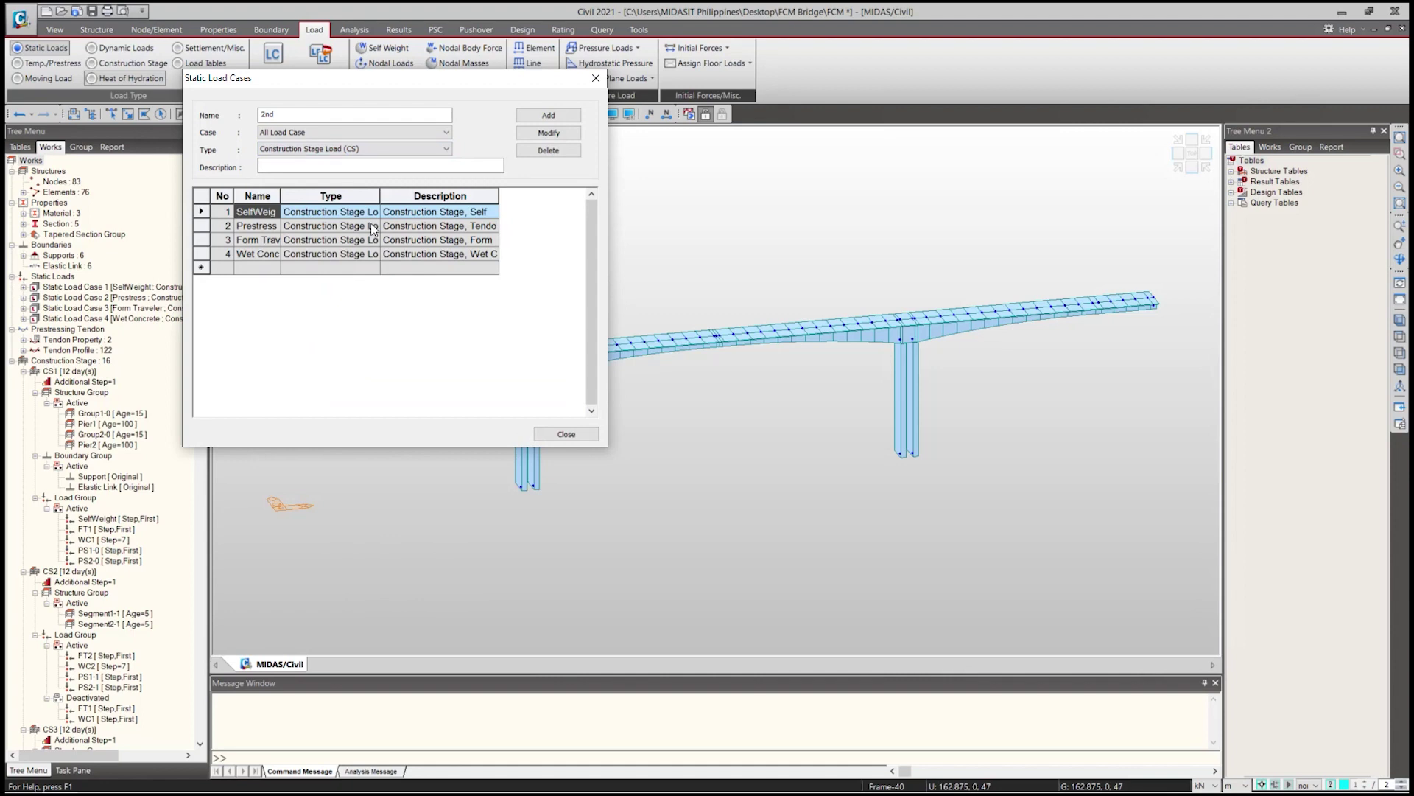
left_click(540, 117)
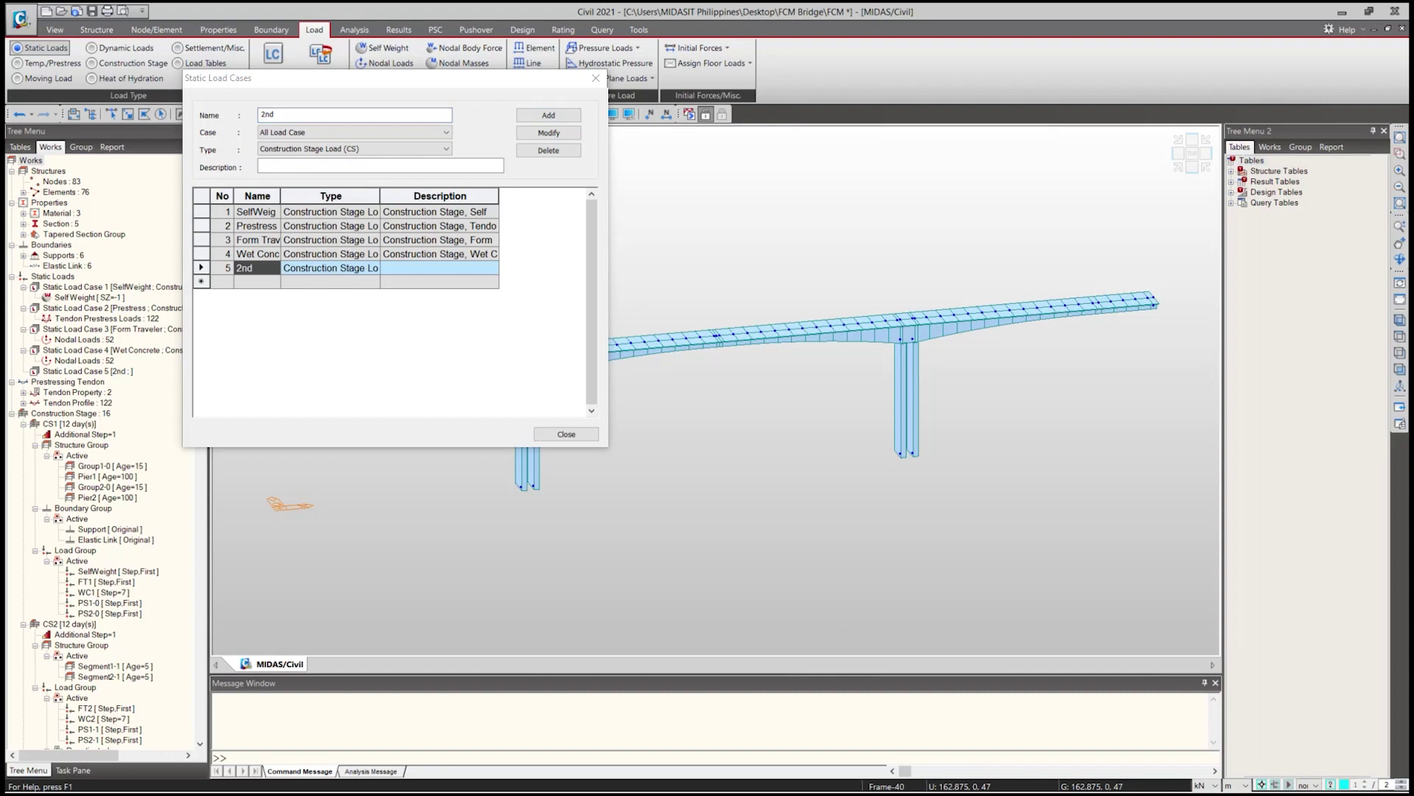
left_click_drag(229, 144, 286, 171)
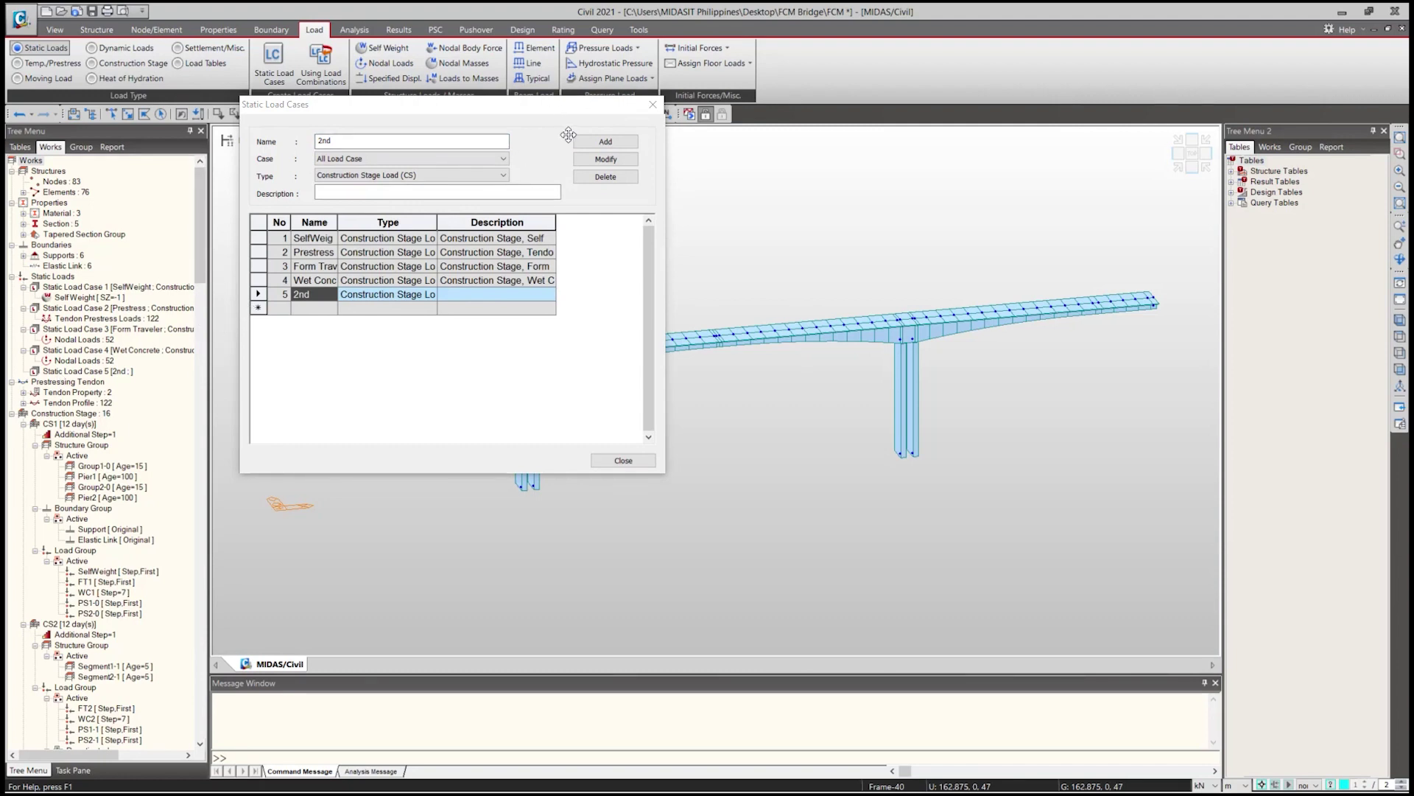
left_click(652, 105)
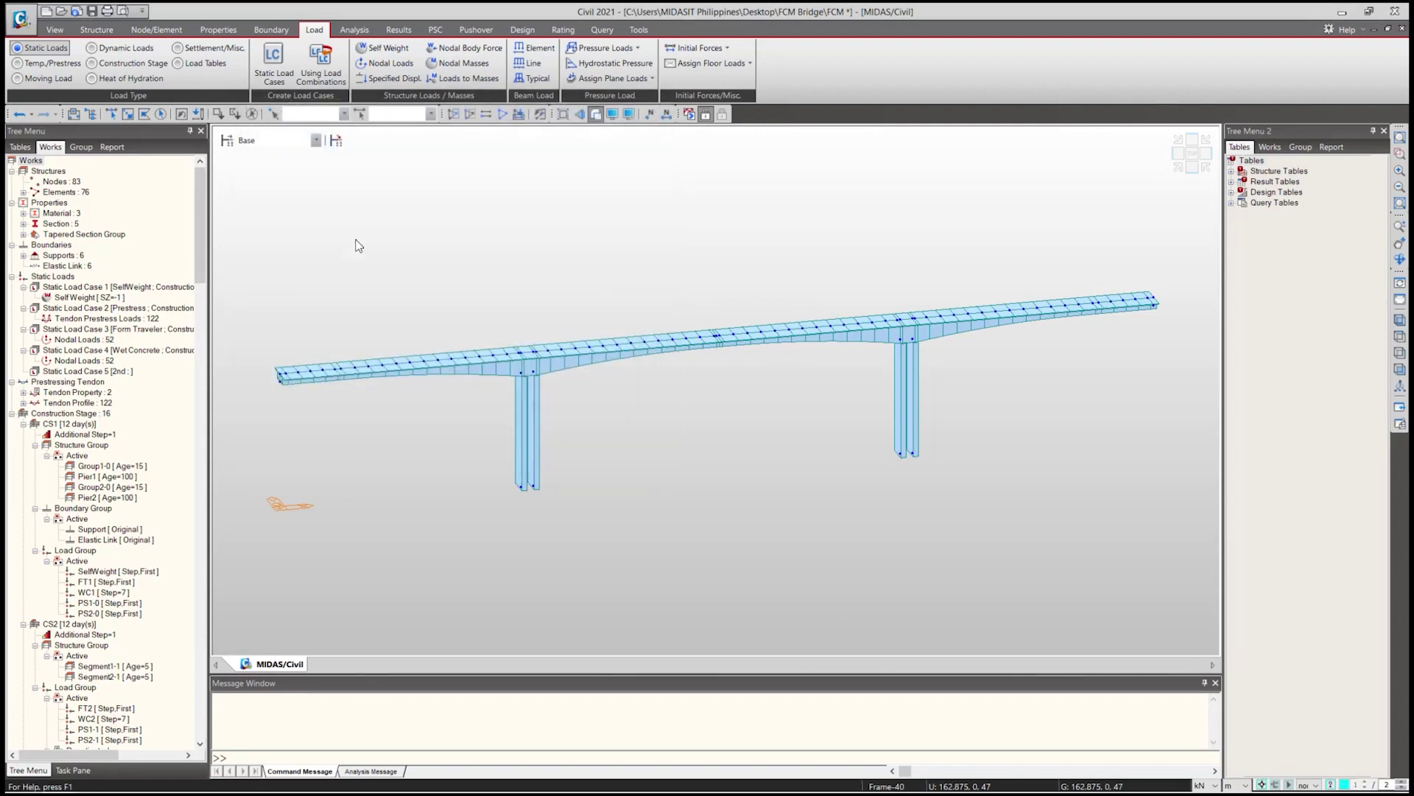
Review the 2nd construction stage load case in the static load case list.
left_click(274, 65)
left_click(82, 205)
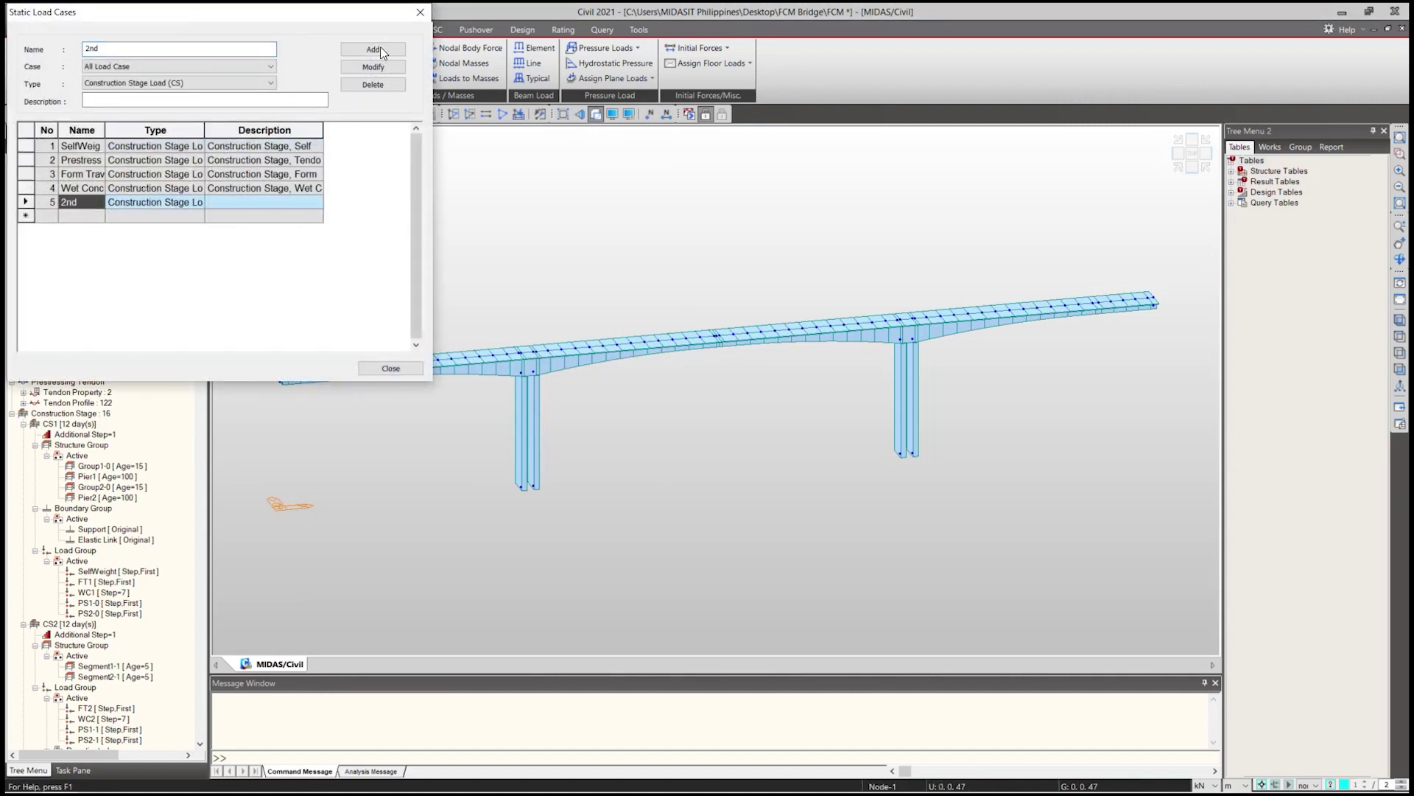
left_click(420, 12)
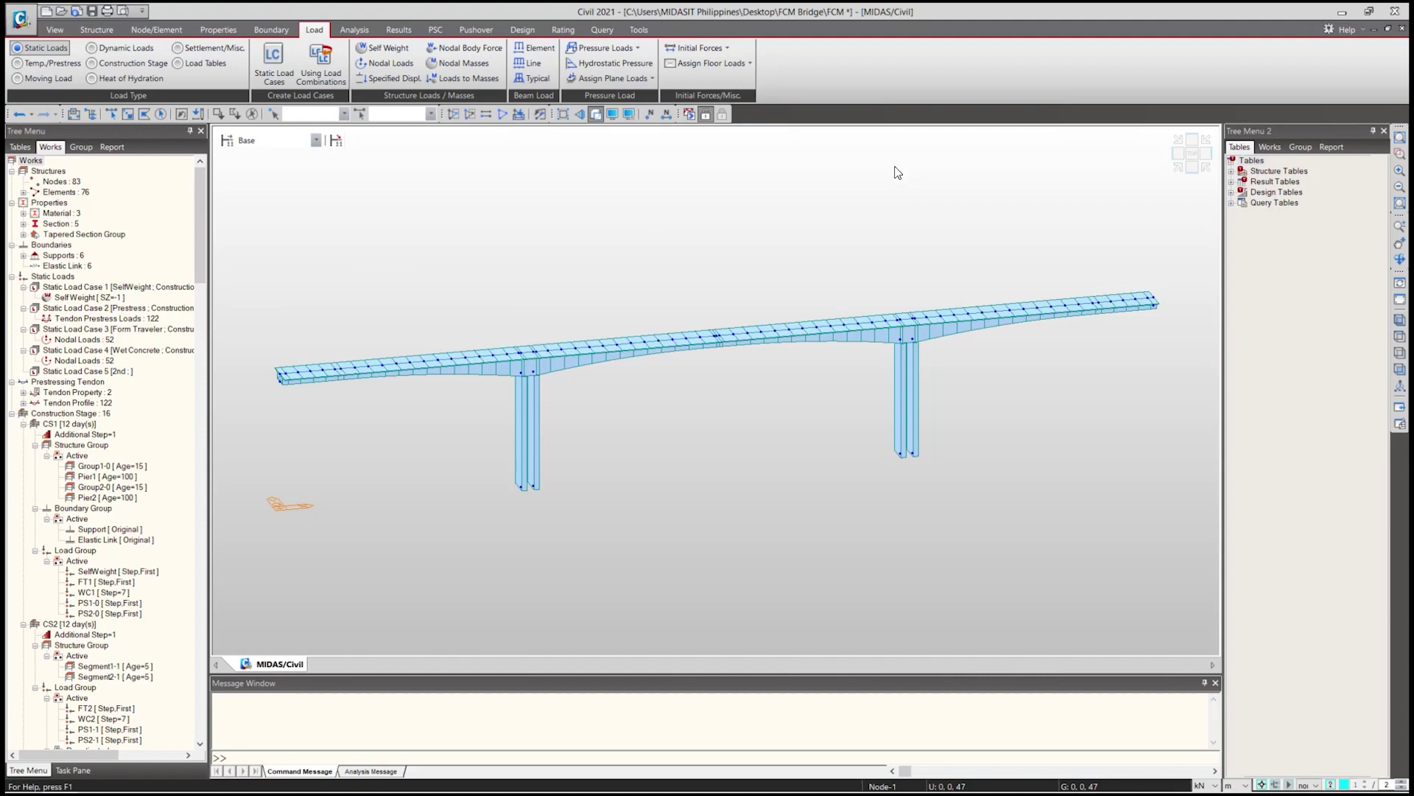
Add a new load group to the end of the model's load group list.
left_click(1301, 148)
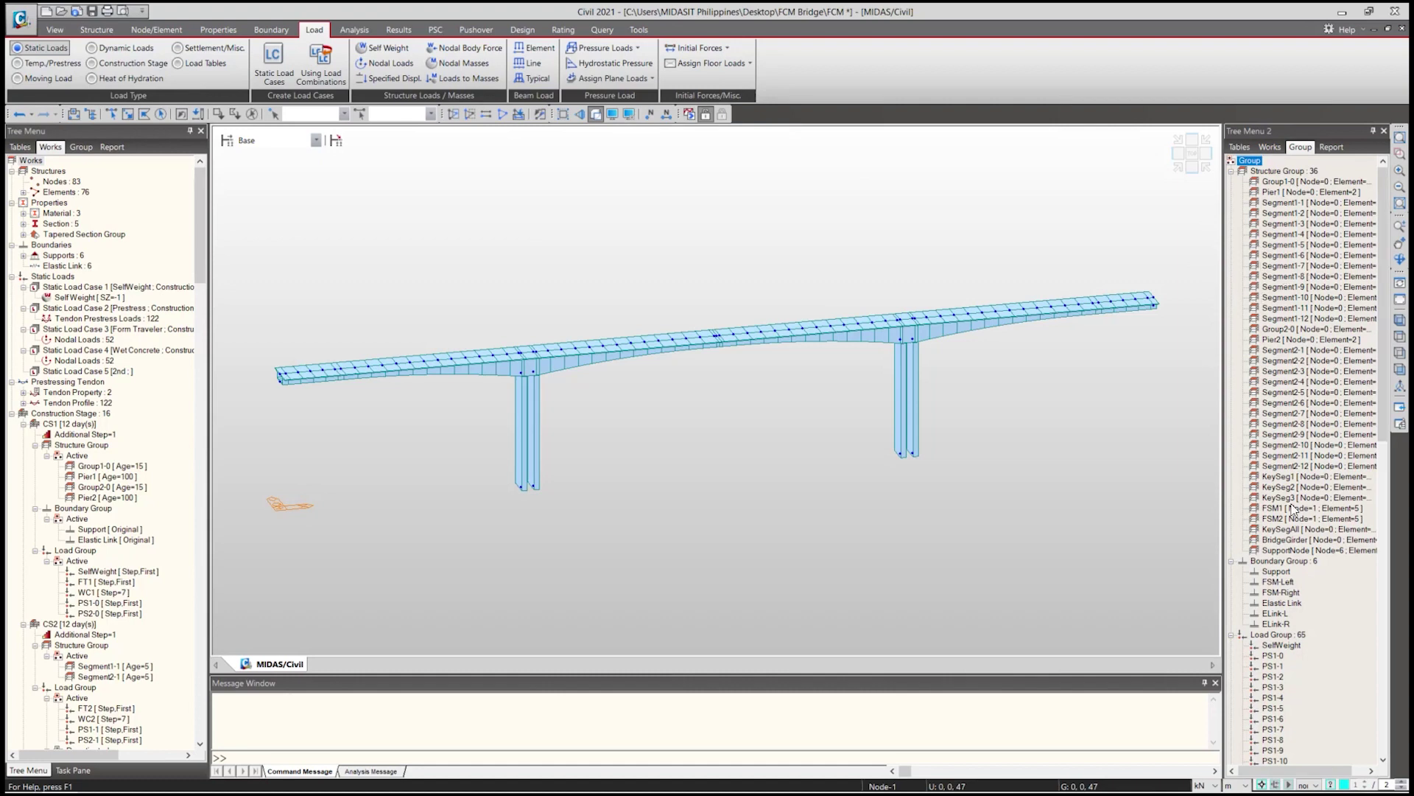
left_click(1273, 635)
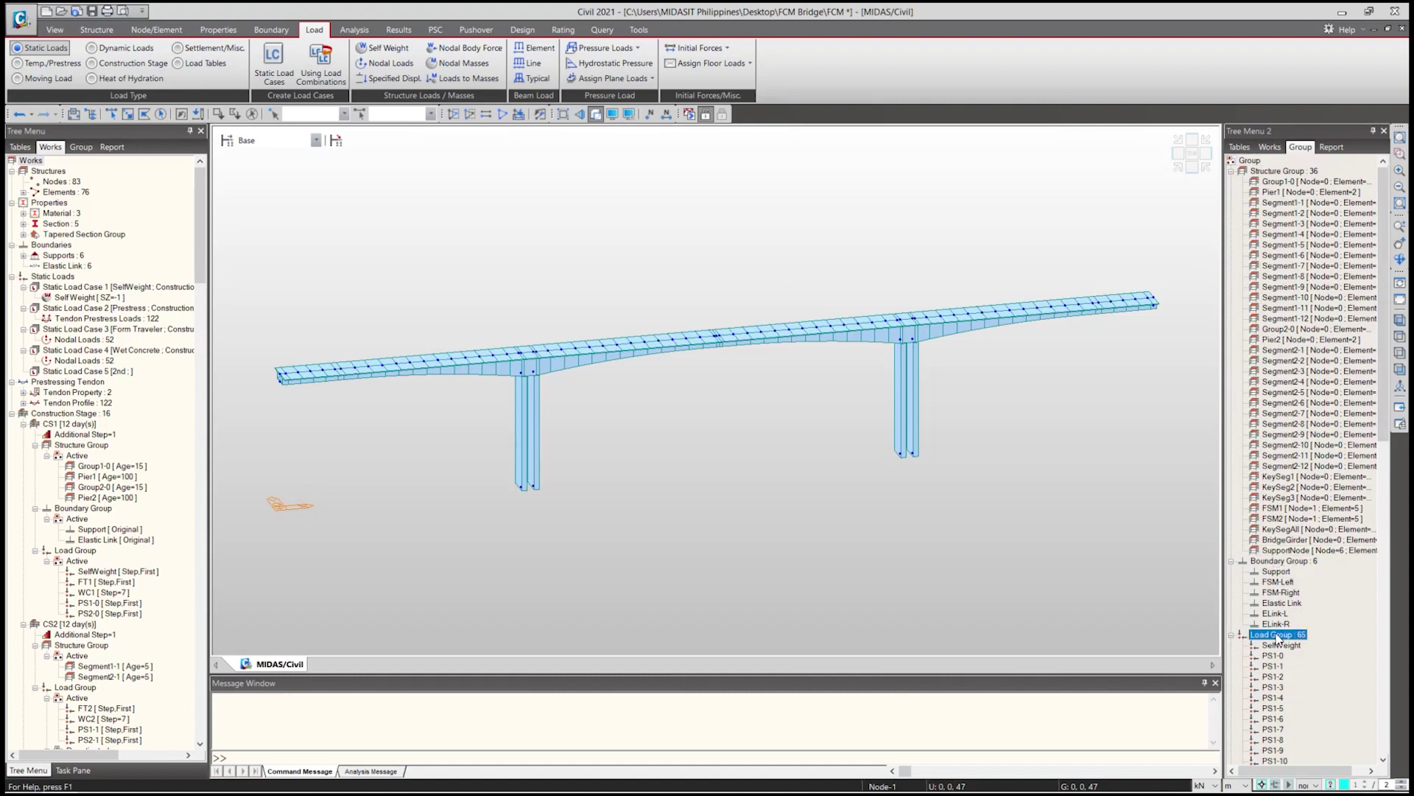
right_click(1277, 638)
left_click(1308, 647)
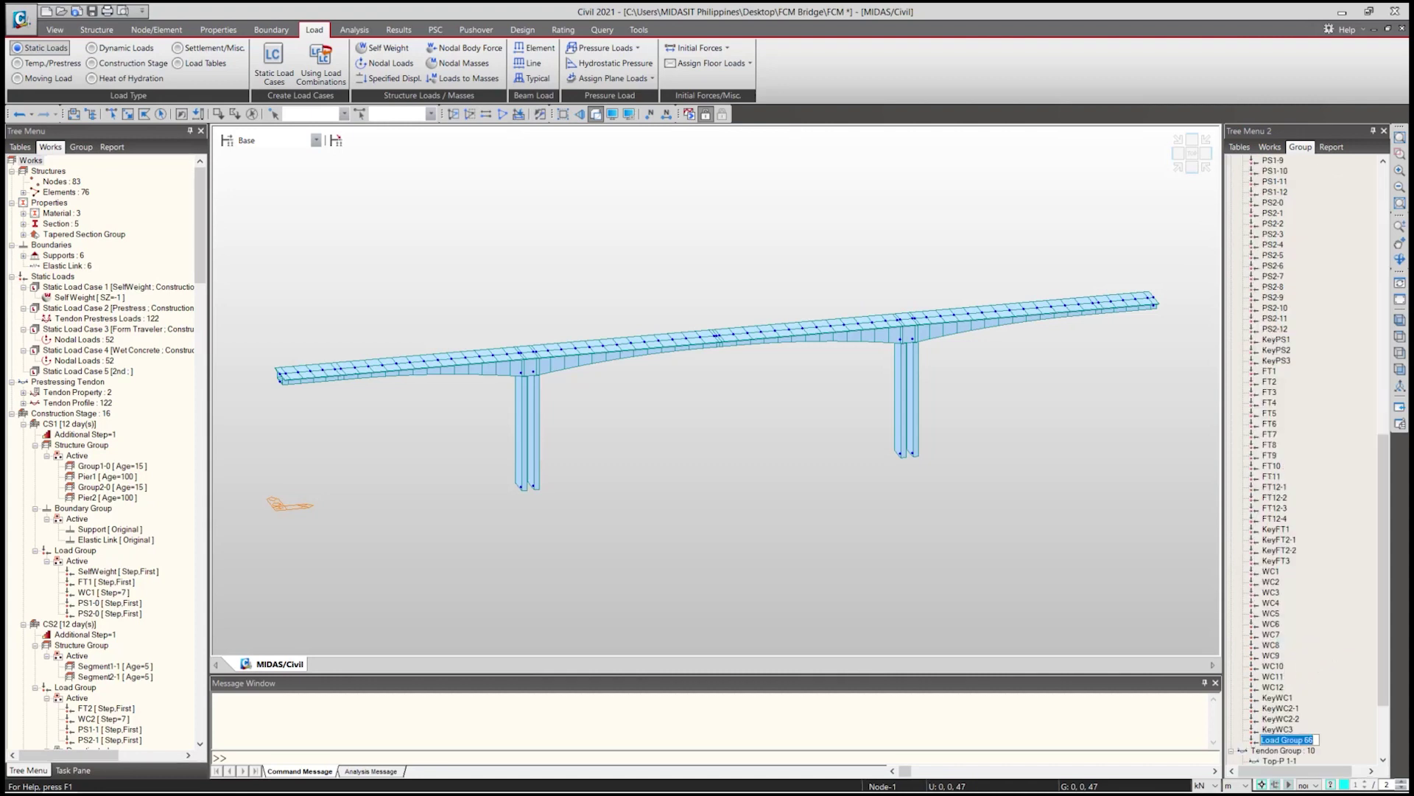
key("Return")
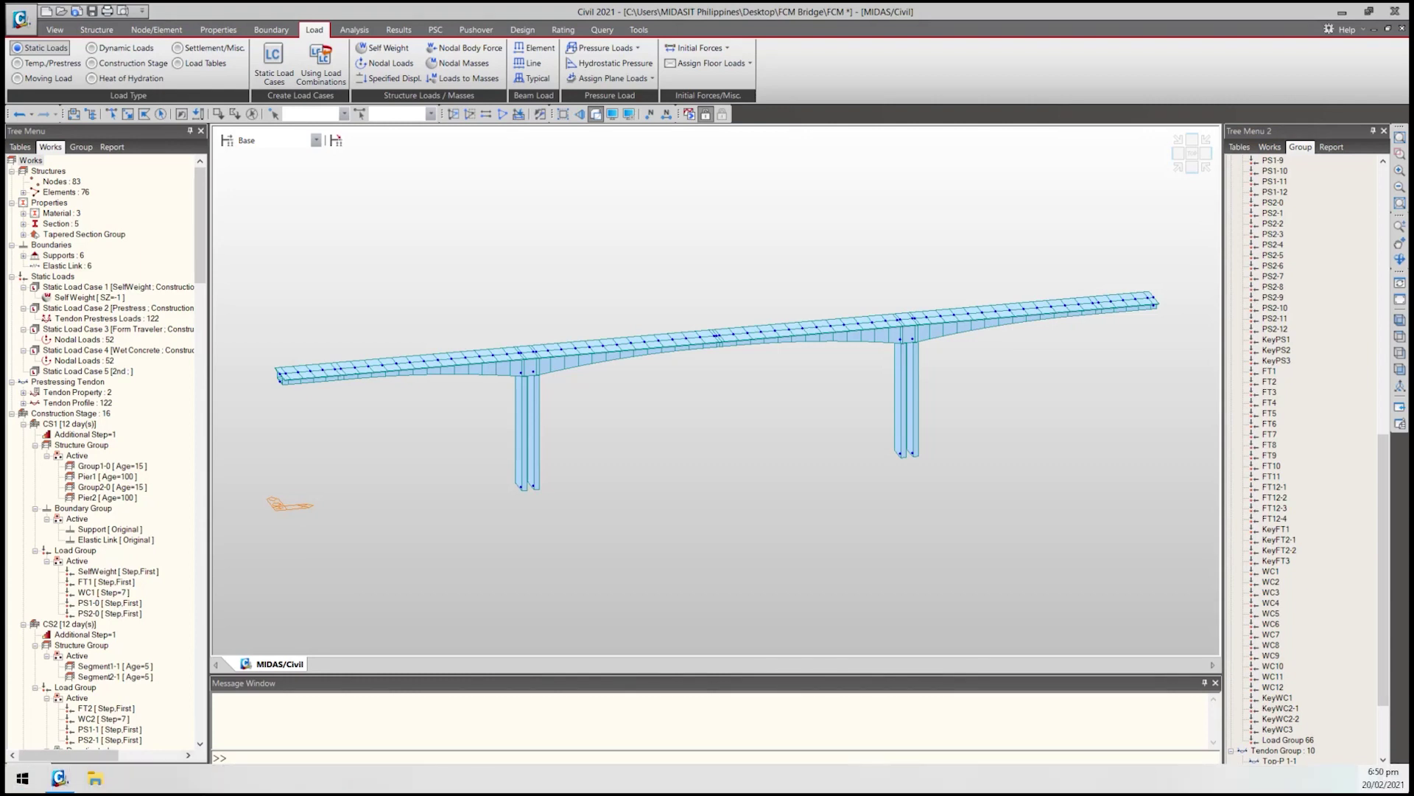
Rename the newly added load group as 2nd.
left_click(1286, 739)
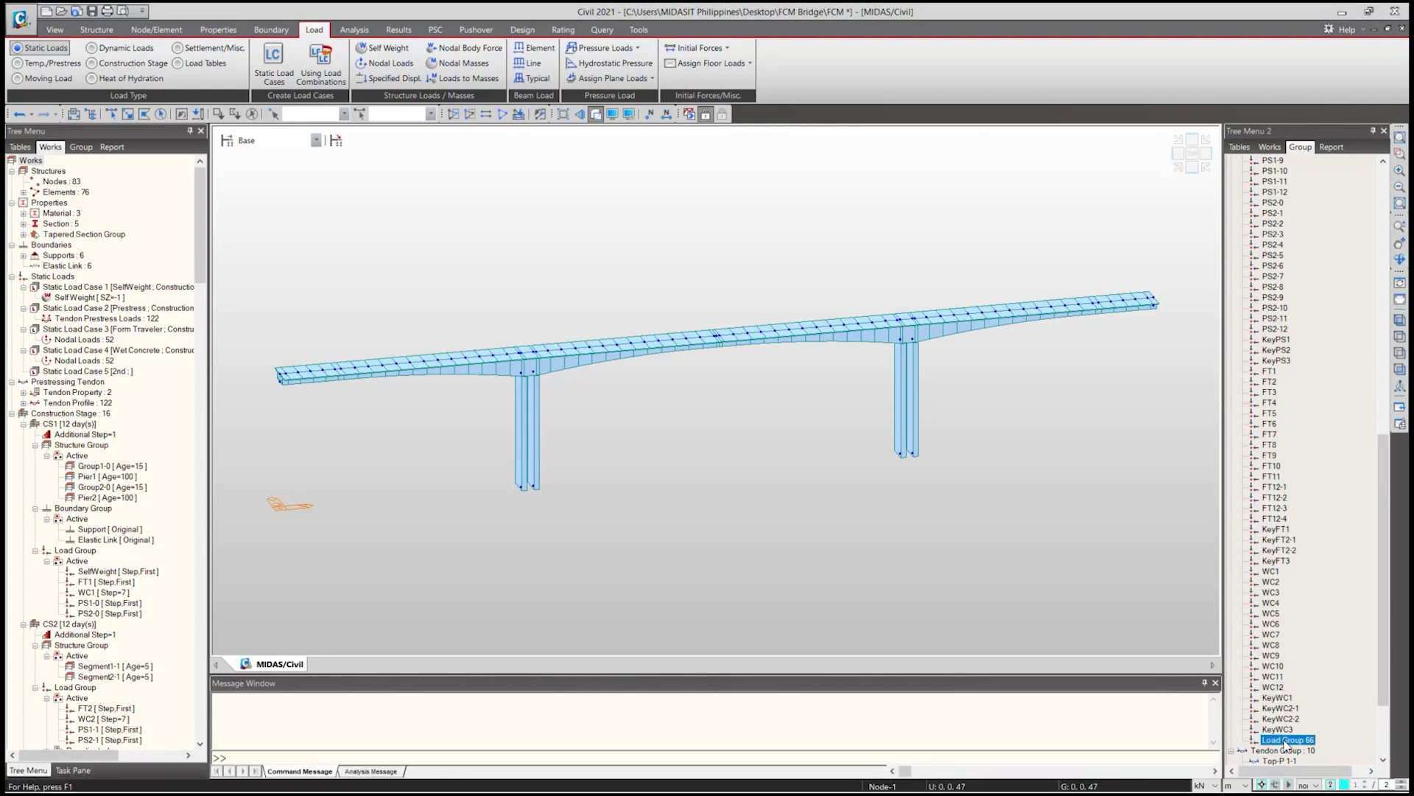
right_click(1286, 746)
left_click(1309, 735)
type("2nd")
left_click(1282, 718)
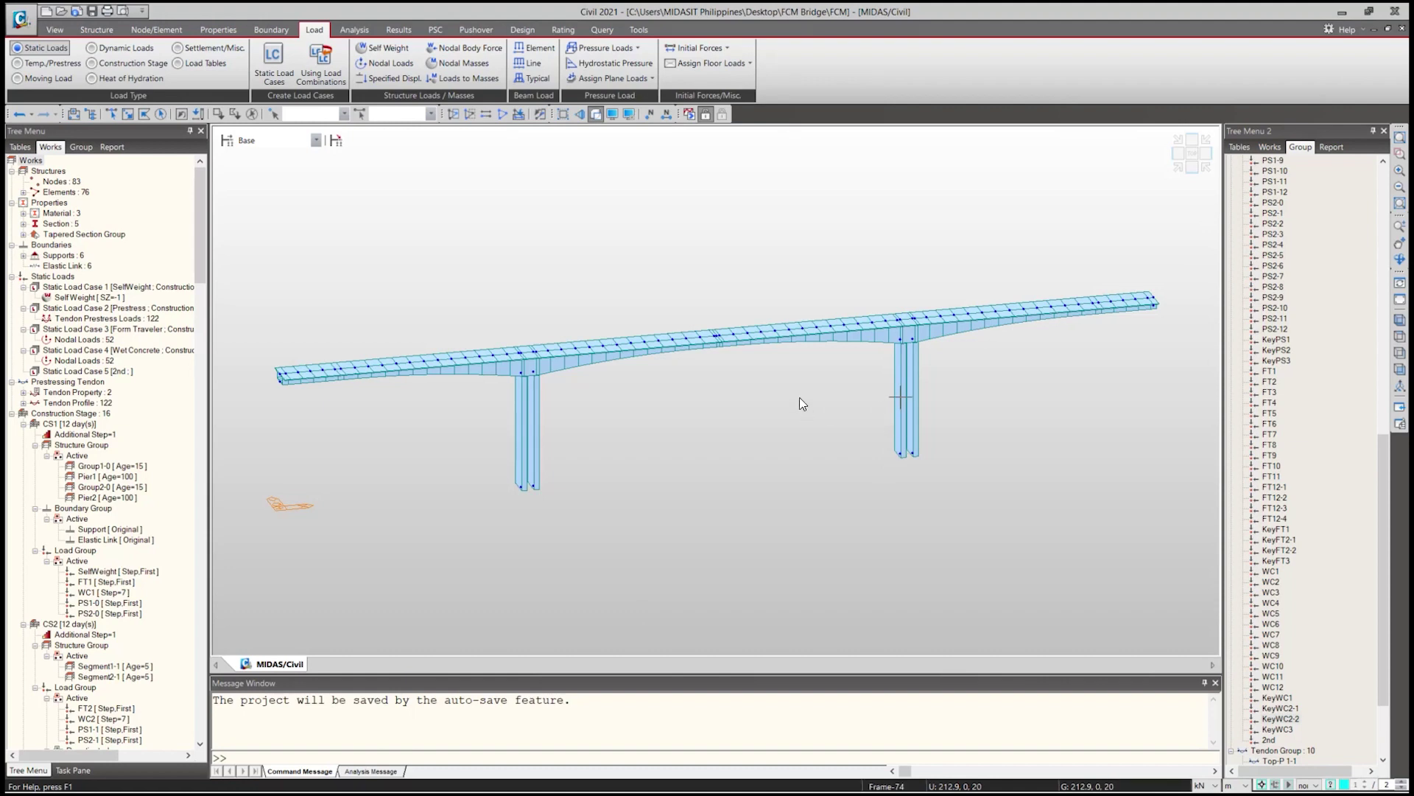
Prepare a uniform element beam load of -34 kN/m with load case 2nd and load group 2nd.
left_click(535, 48)
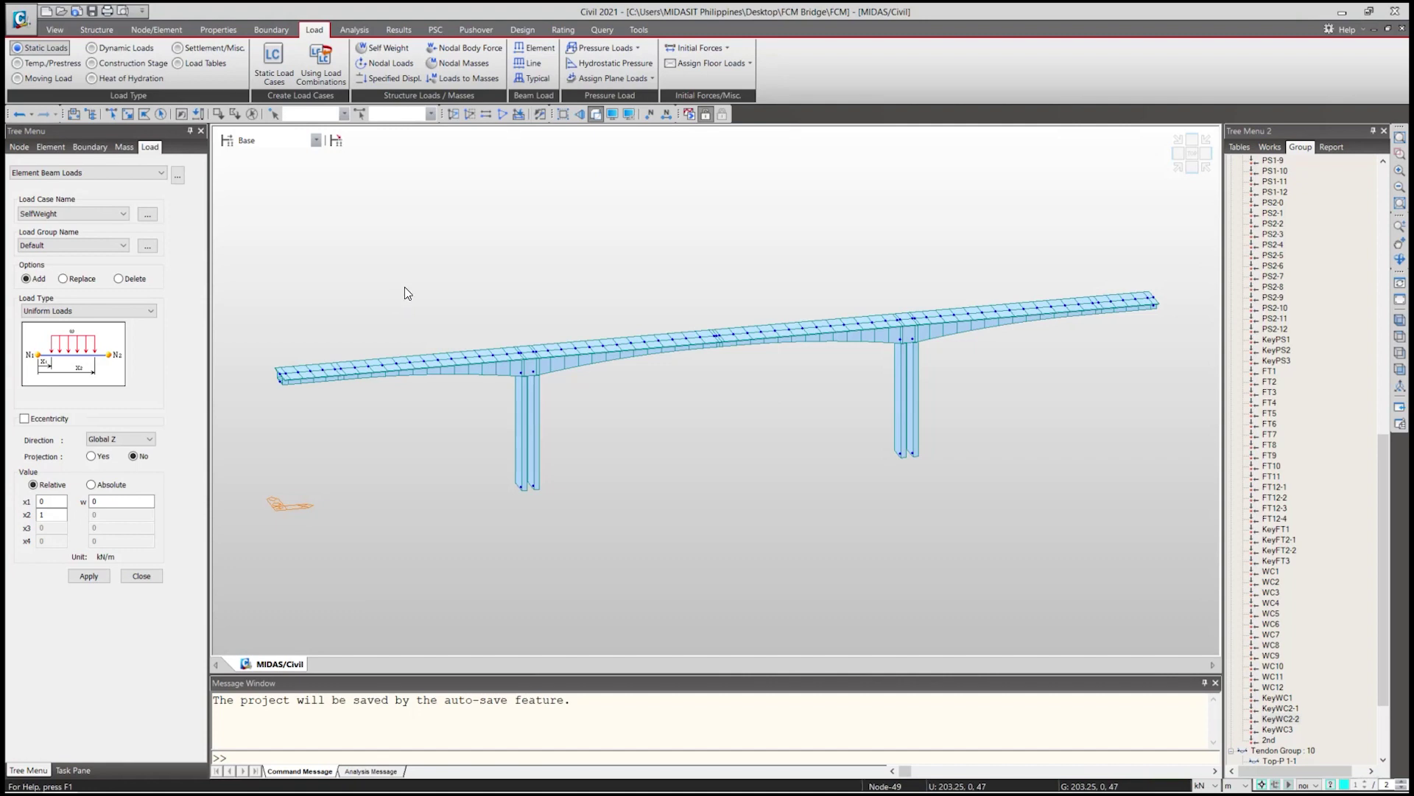
left_click(74, 213)
left_click(59, 256)
left_click(59, 248)
scroll(62, 413, "down", 10)
left_click(49, 530)
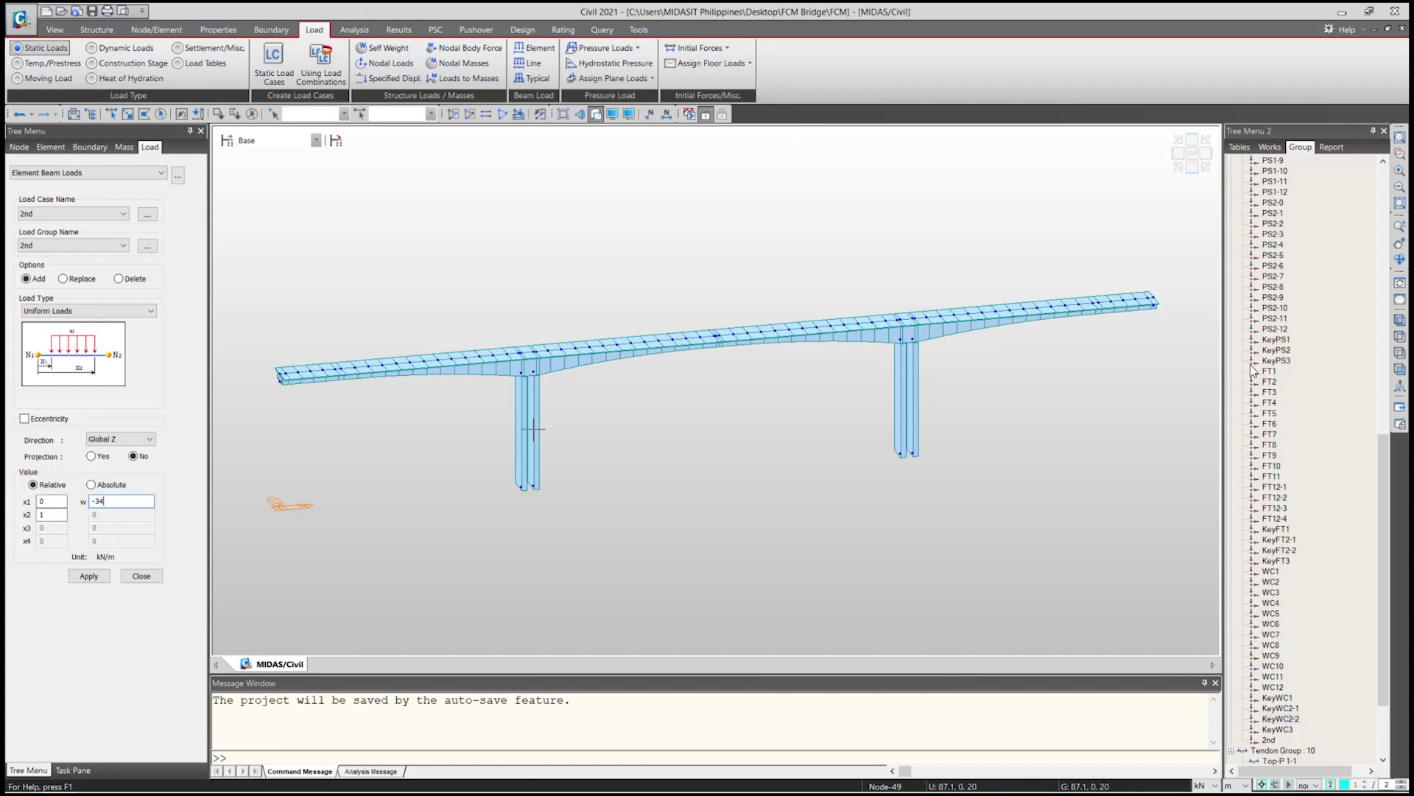
List the model's materials beside a wider tree and select all girder elements made of Grade C4500.
scroll(1295, 170, "up", 2)
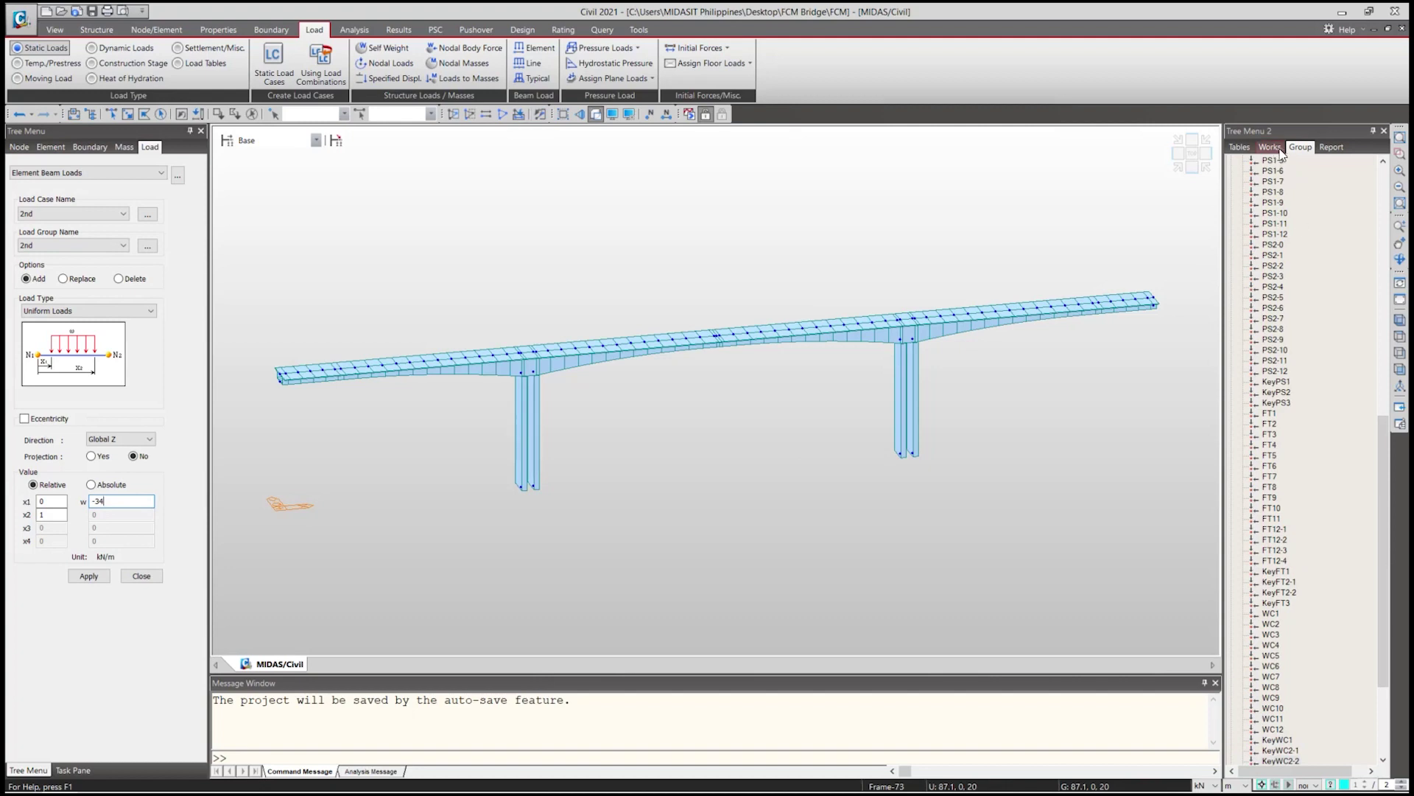
left_click(1270, 150)
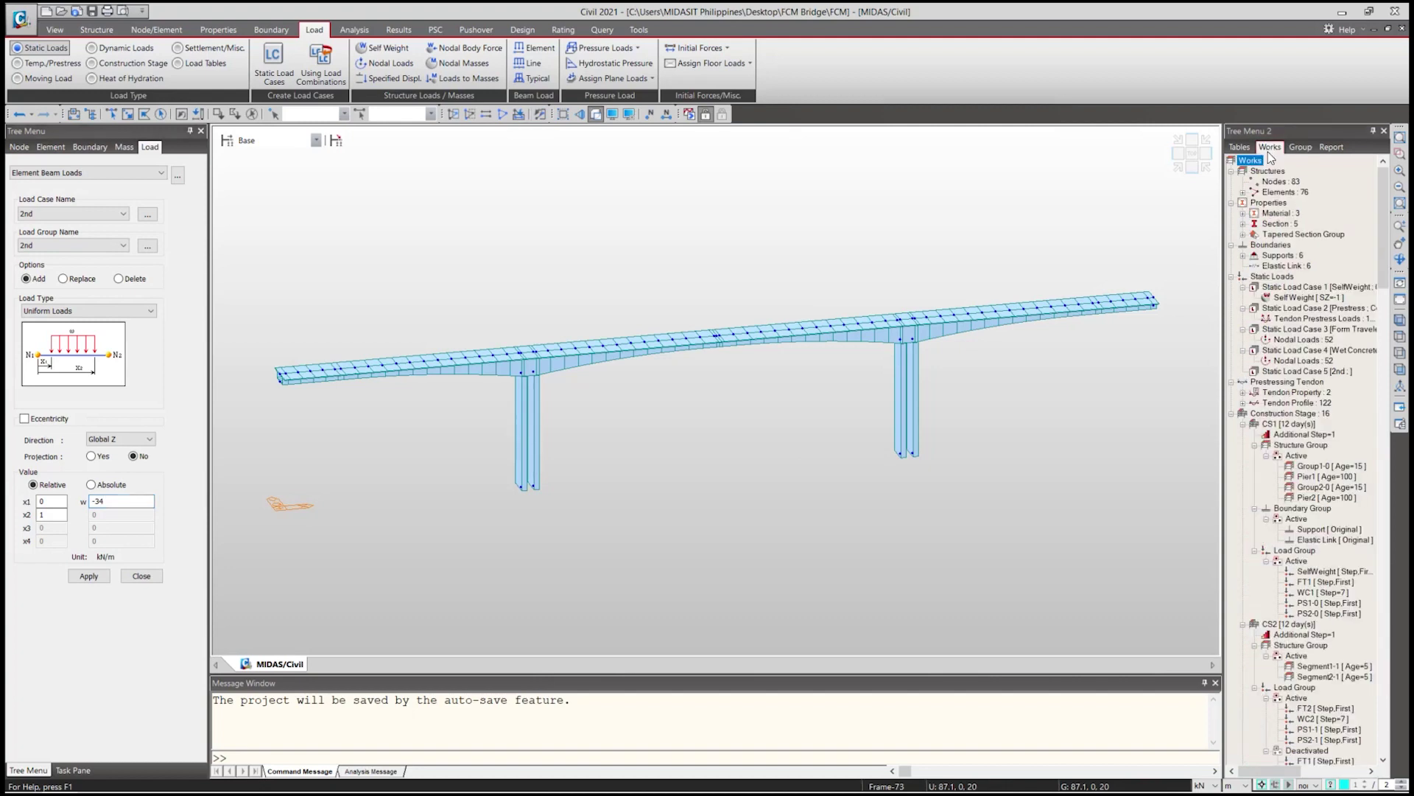
left_click(1250, 213)
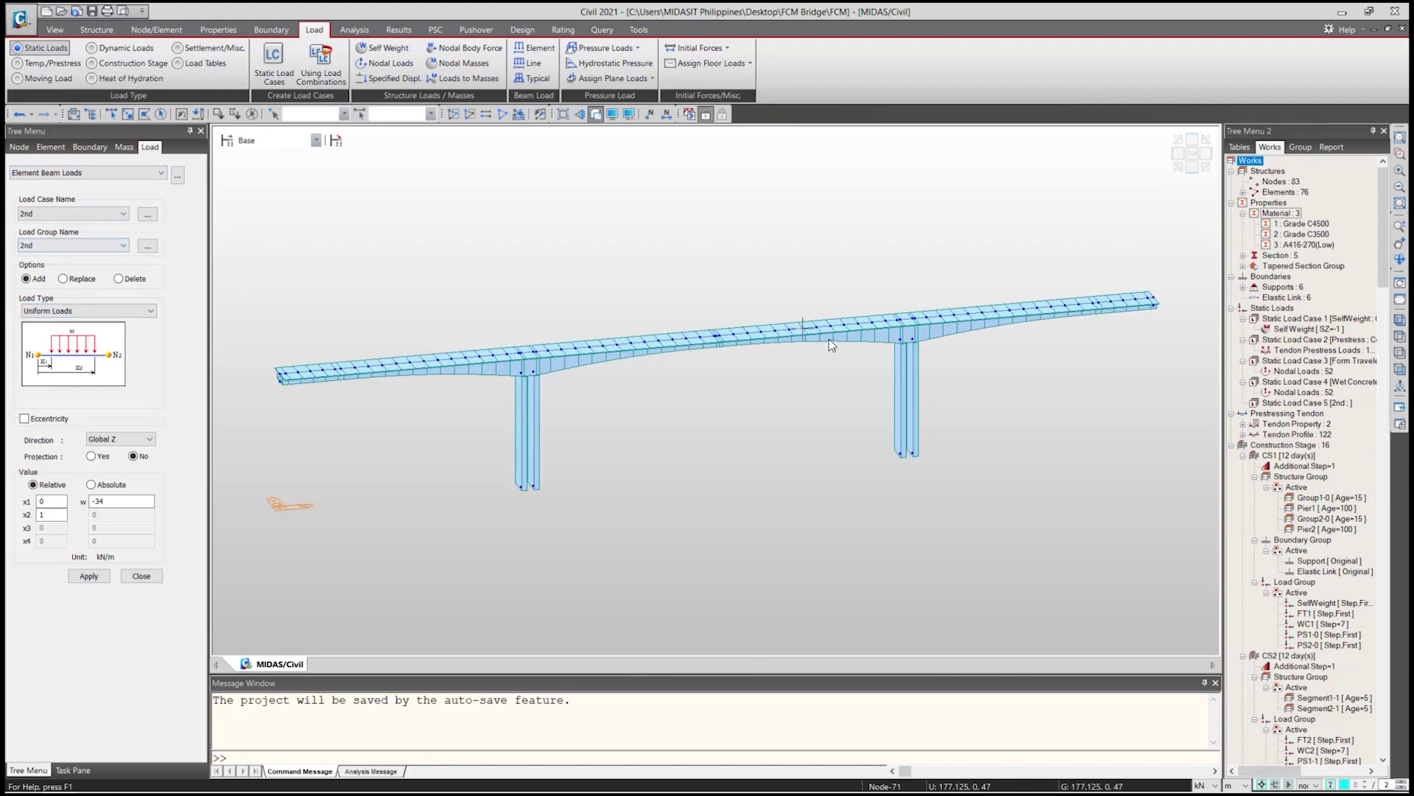
left_click_drag(1222, 265, 1208, 266)
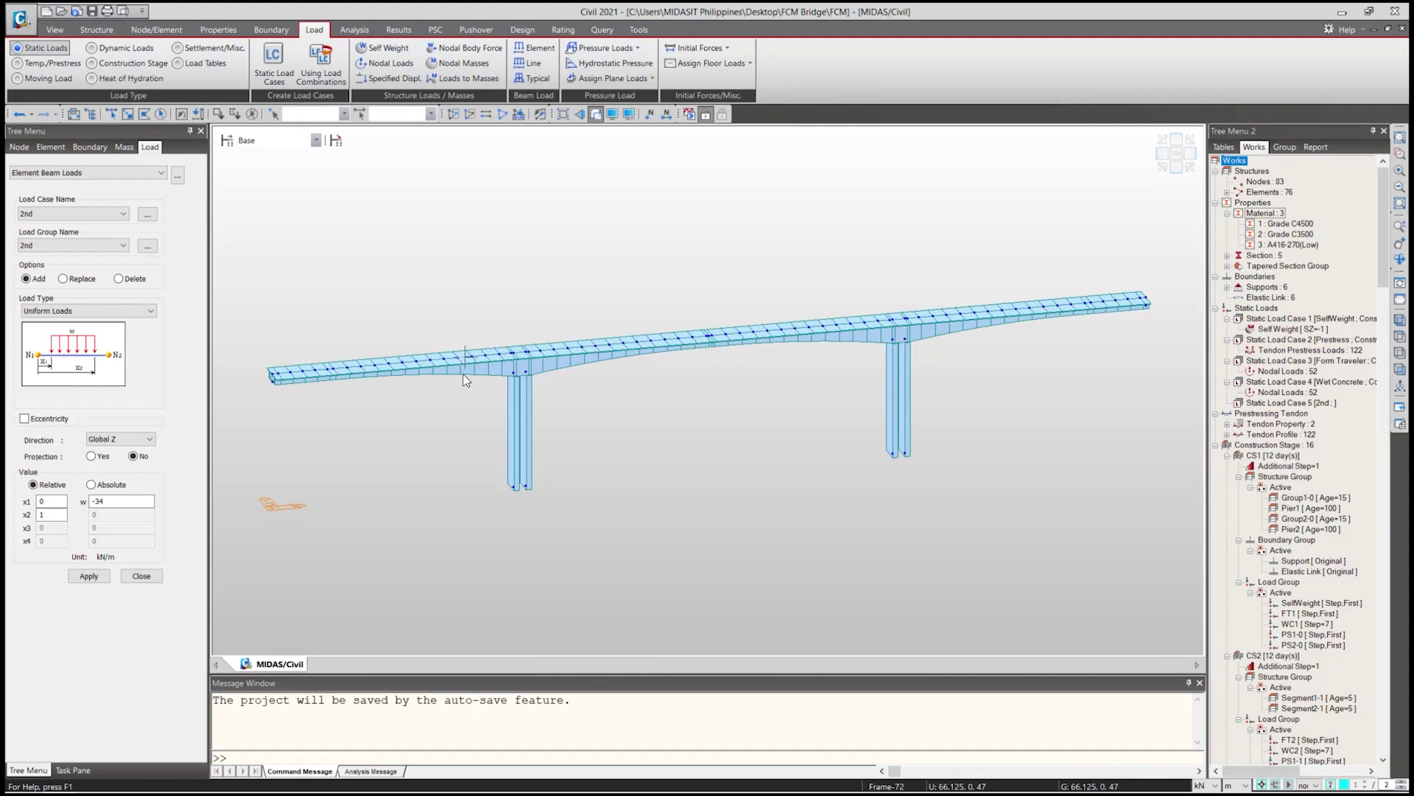
left_click(1299, 224)
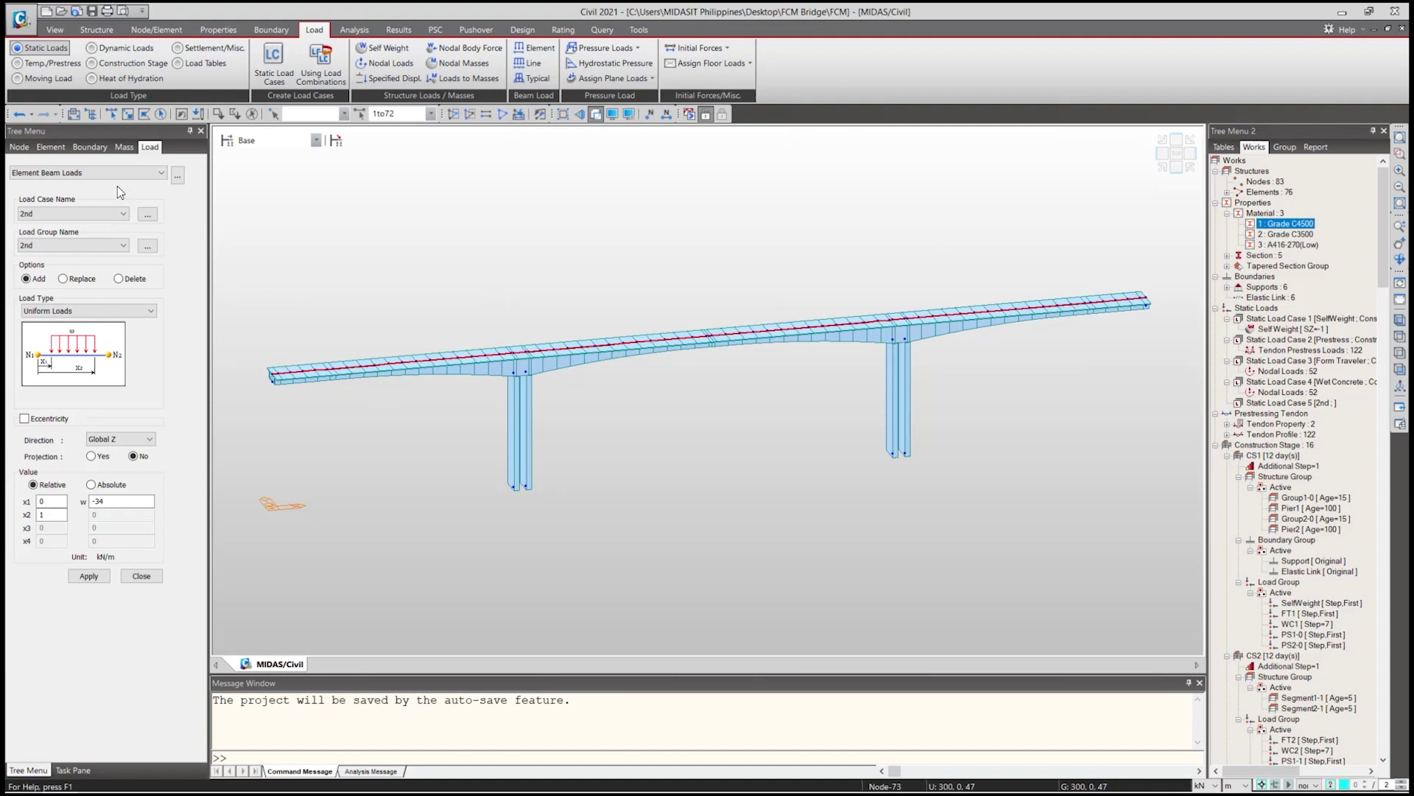
Select the model elements by material from the main works tree, trying Grade C4500 and Grade C3500.
left_click(90, 114)
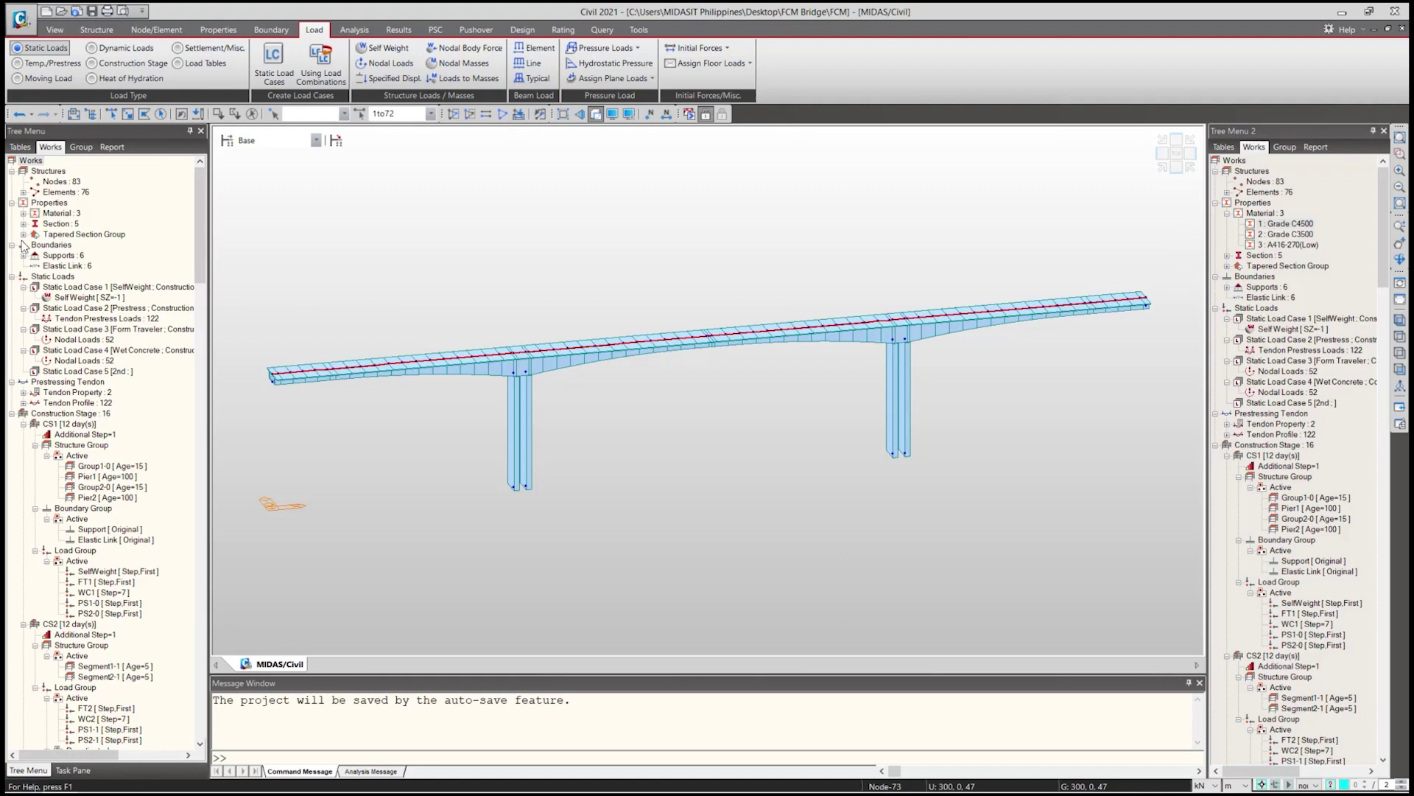
left_click(25, 218)
left_click(24, 213)
left_click(80, 225)
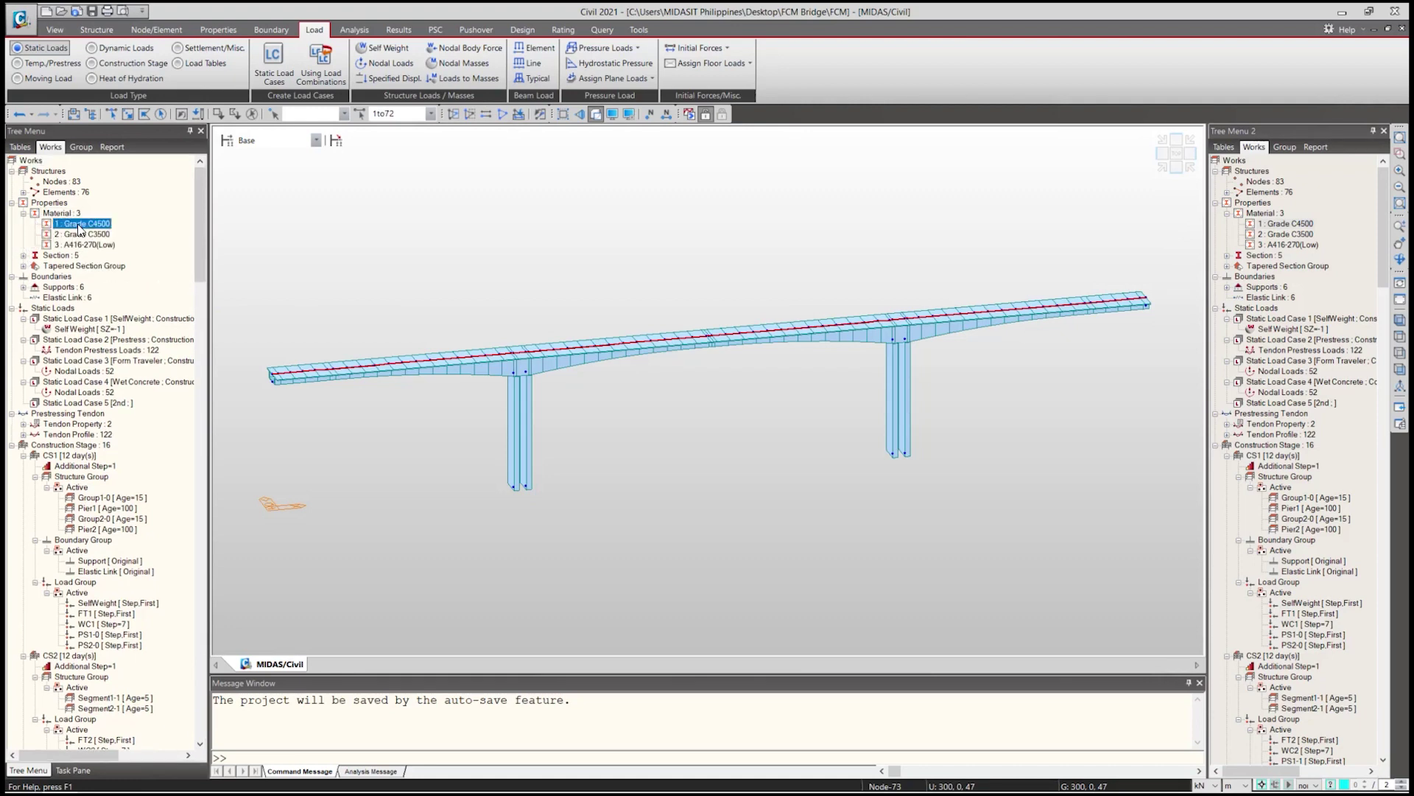
left_click(80, 234)
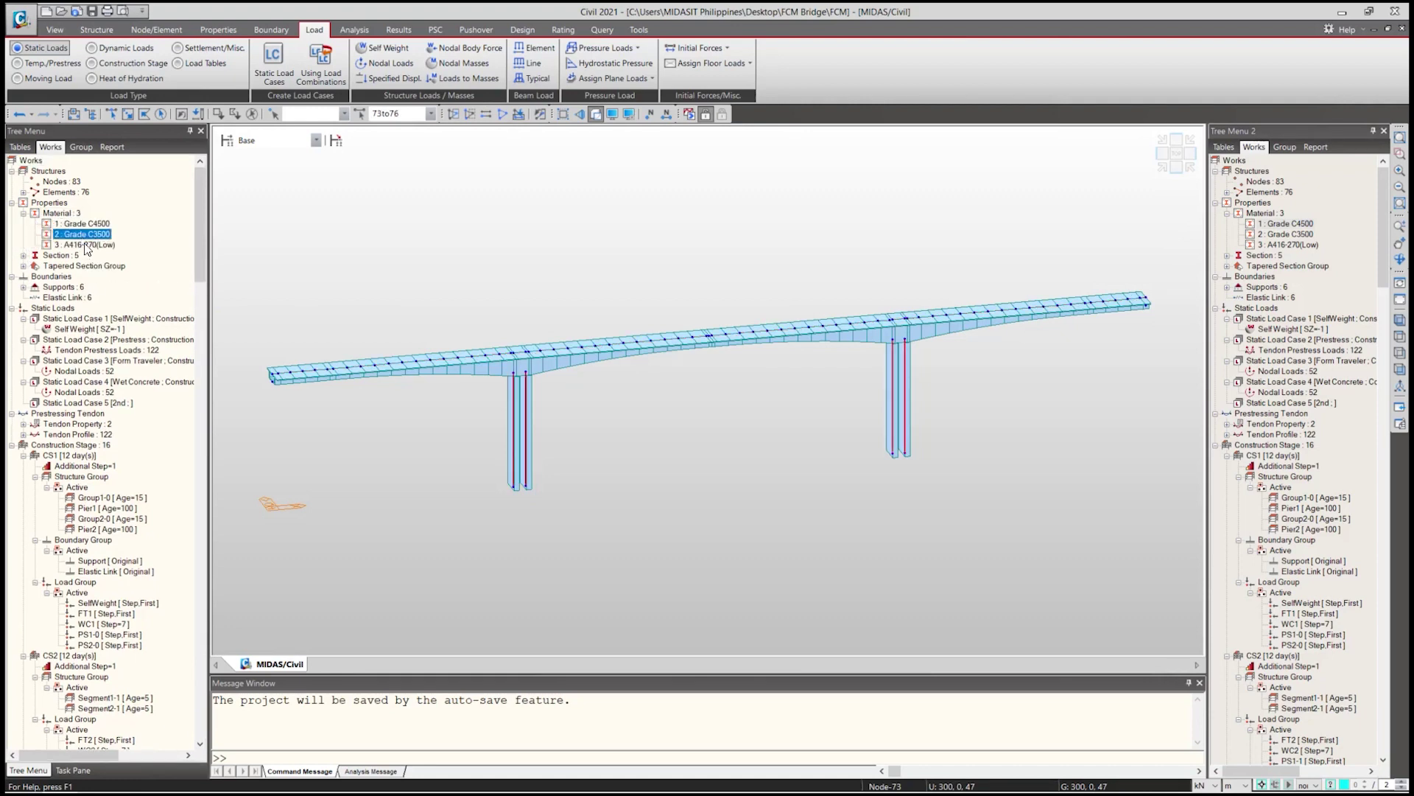
right_click(838, 126)
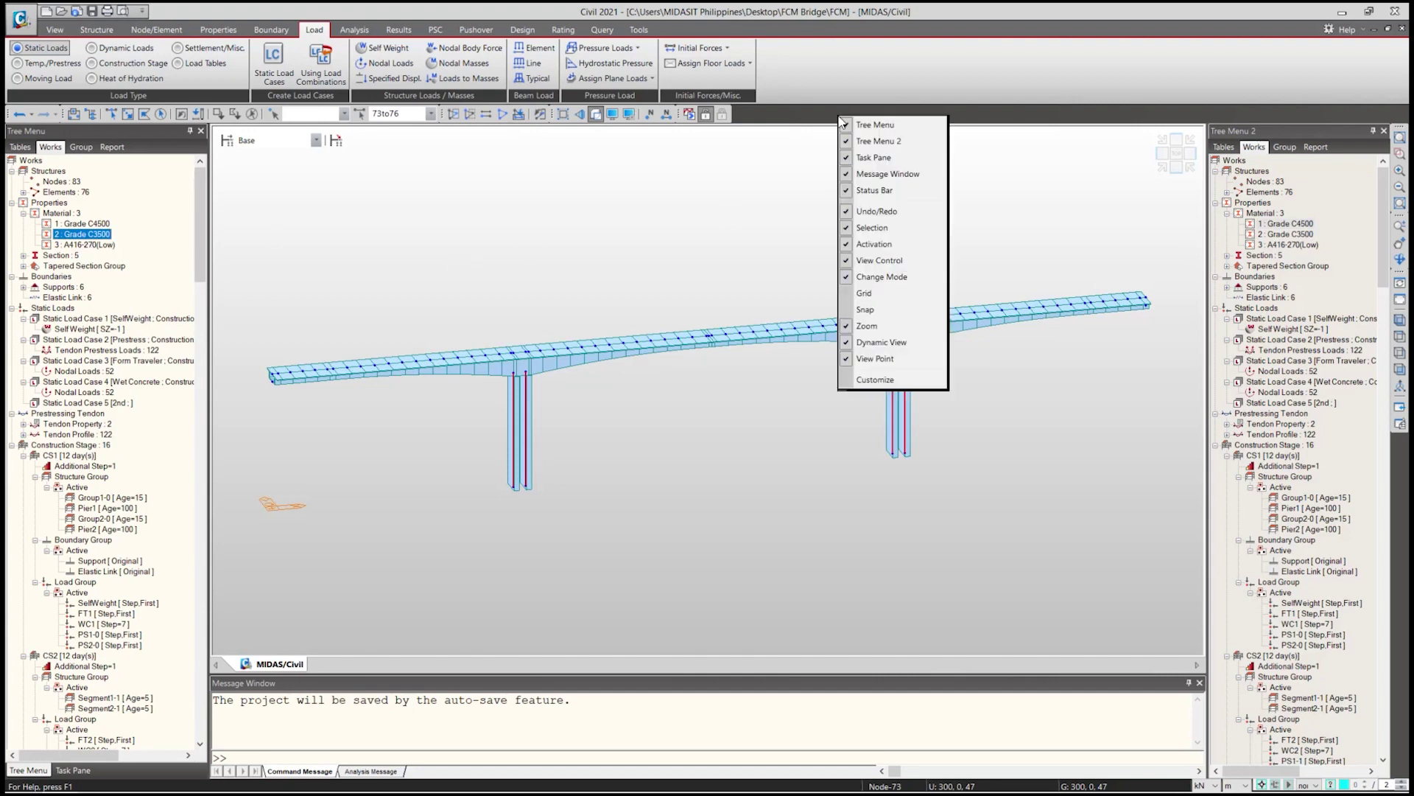
left_click(487, 222)
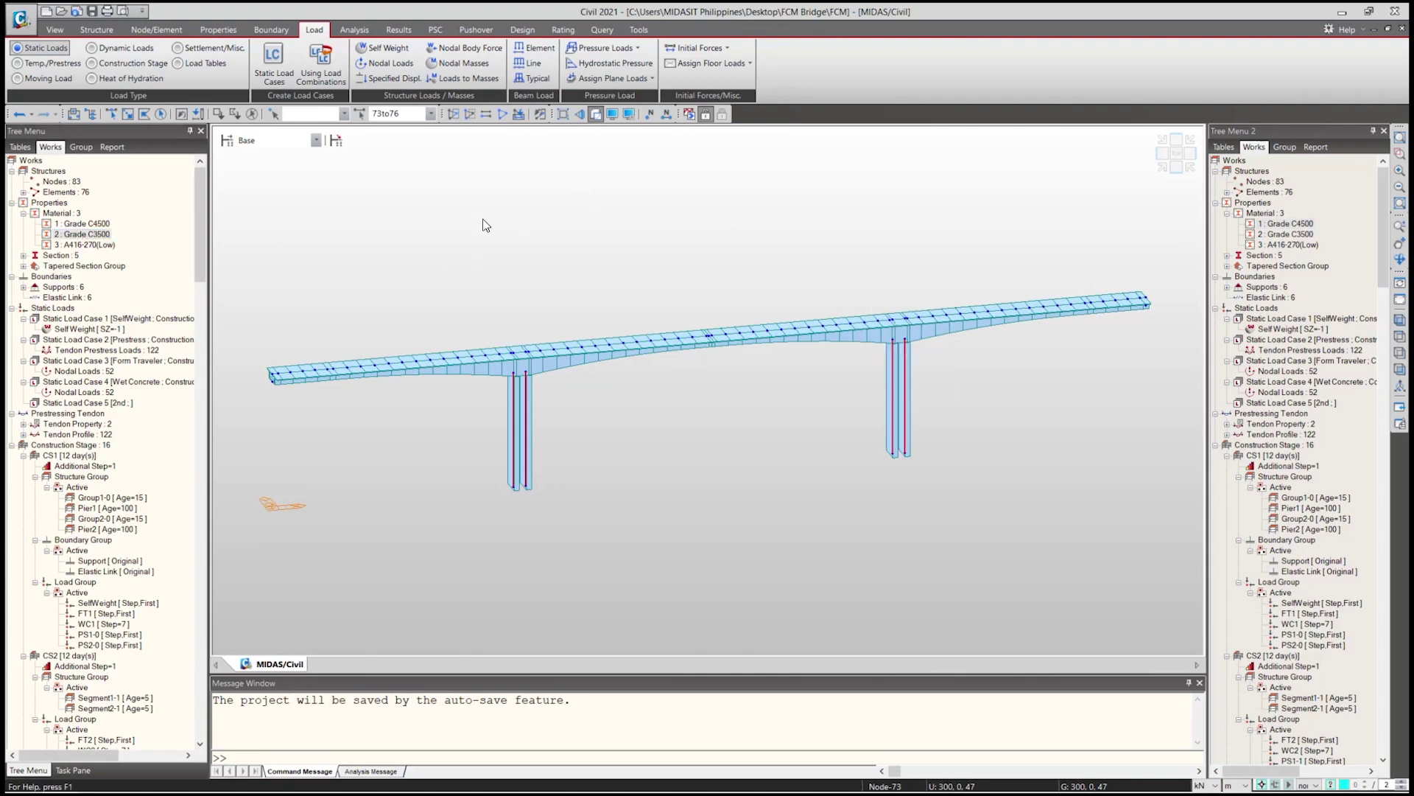
Apply a uniform element beam load of -34 kN/m to all Grade C4500 elements, using load case 2nd and load group 2nd.
left_click(535, 48)
double_click(104, 502)
type("-34")
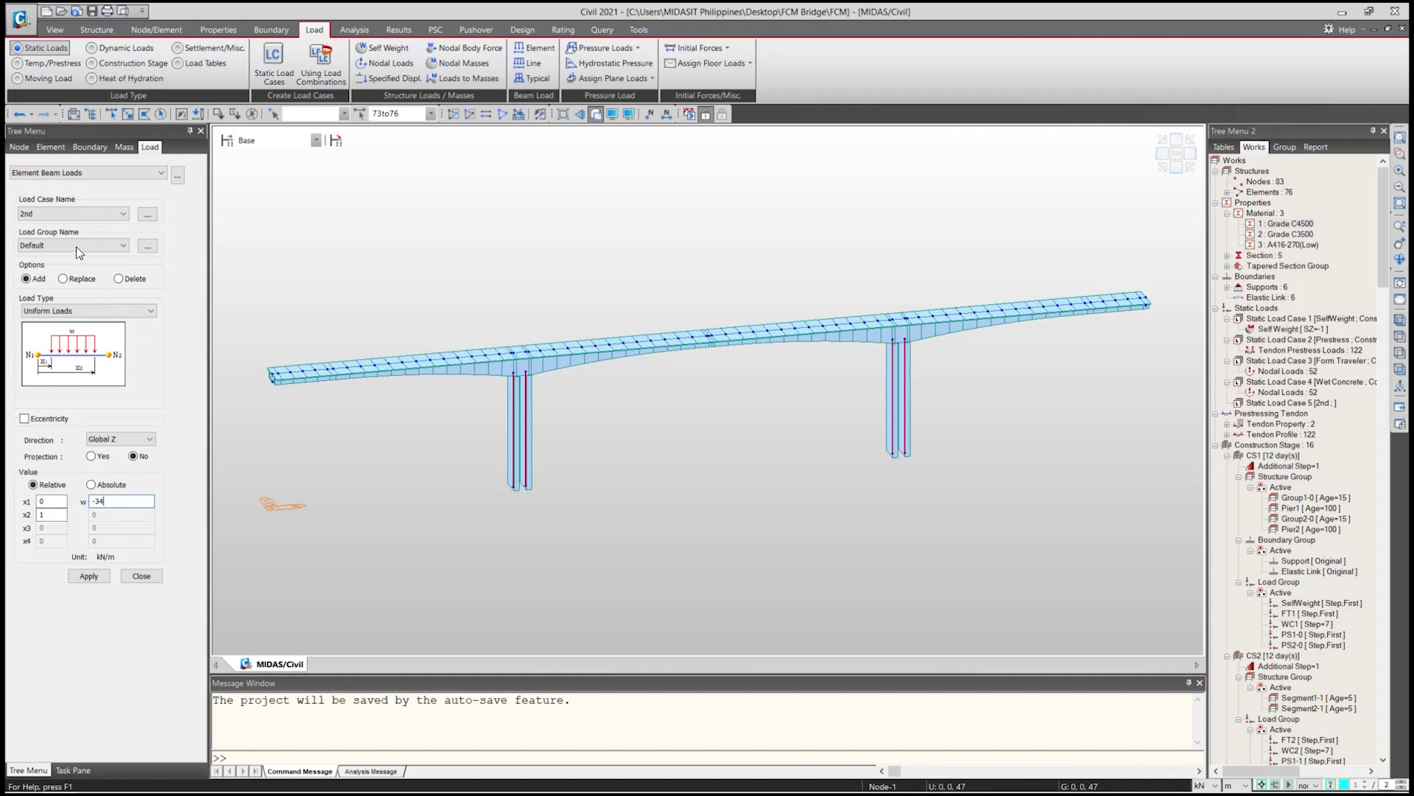
left_click(77, 245)
scroll(48, 527, "down", 5)
scroll(49, 528, "down", 5)
left_click(44, 523)
left_click(1297, 225)
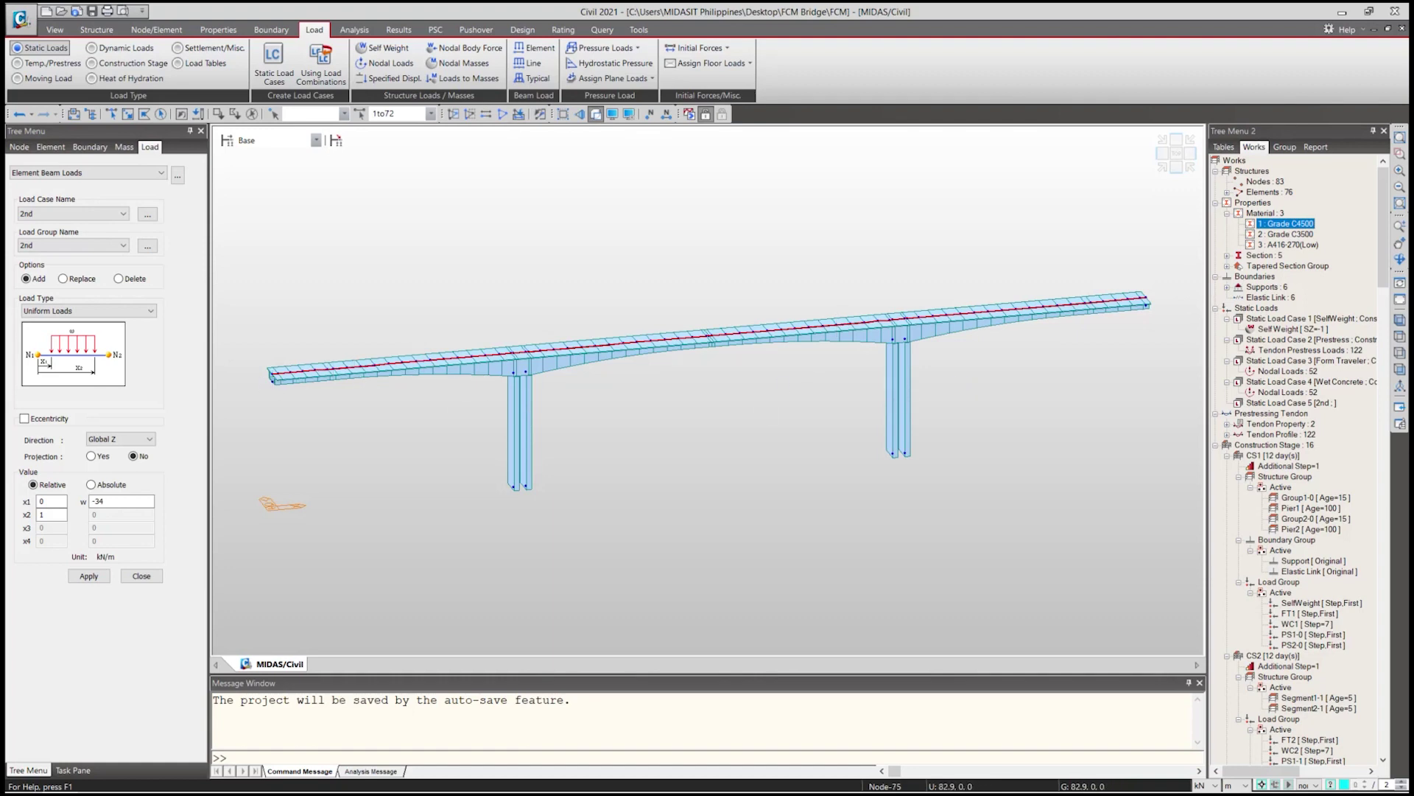
left_click(82, 578)
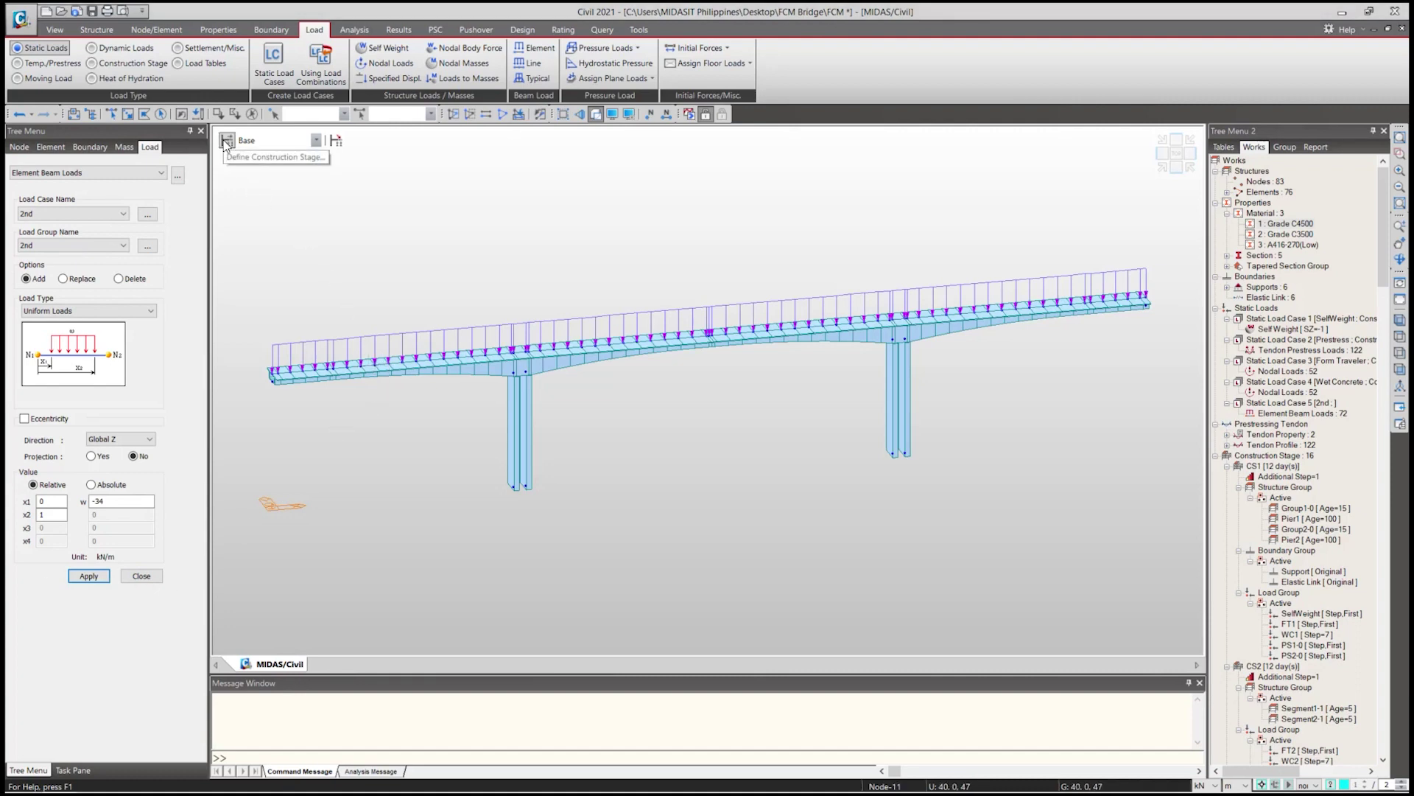
Open construction stage CS16 for modification and pick load group 2nd from its available load groups.
left_click(226, 142)
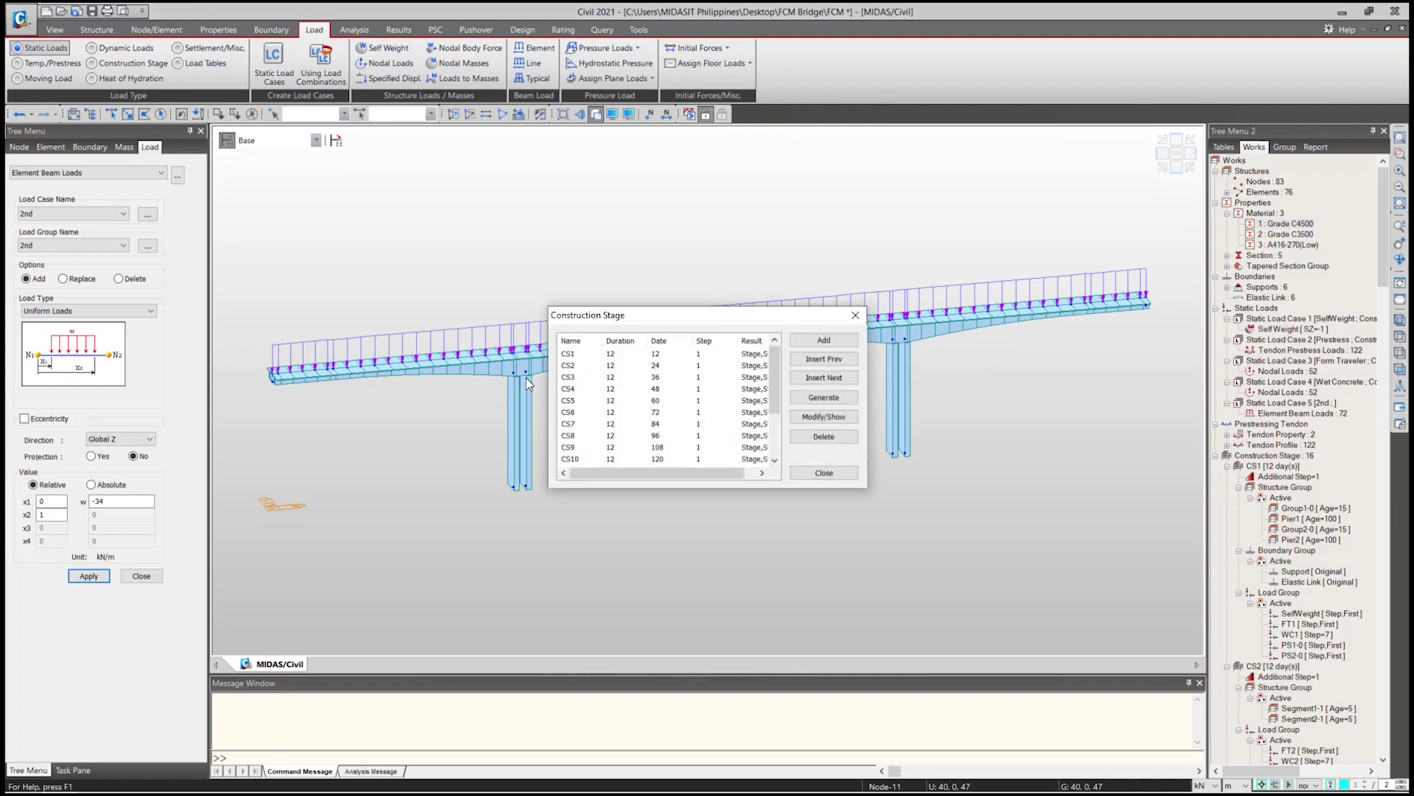
scroll(671, 432, "down", 2)
left_click(585, 460)
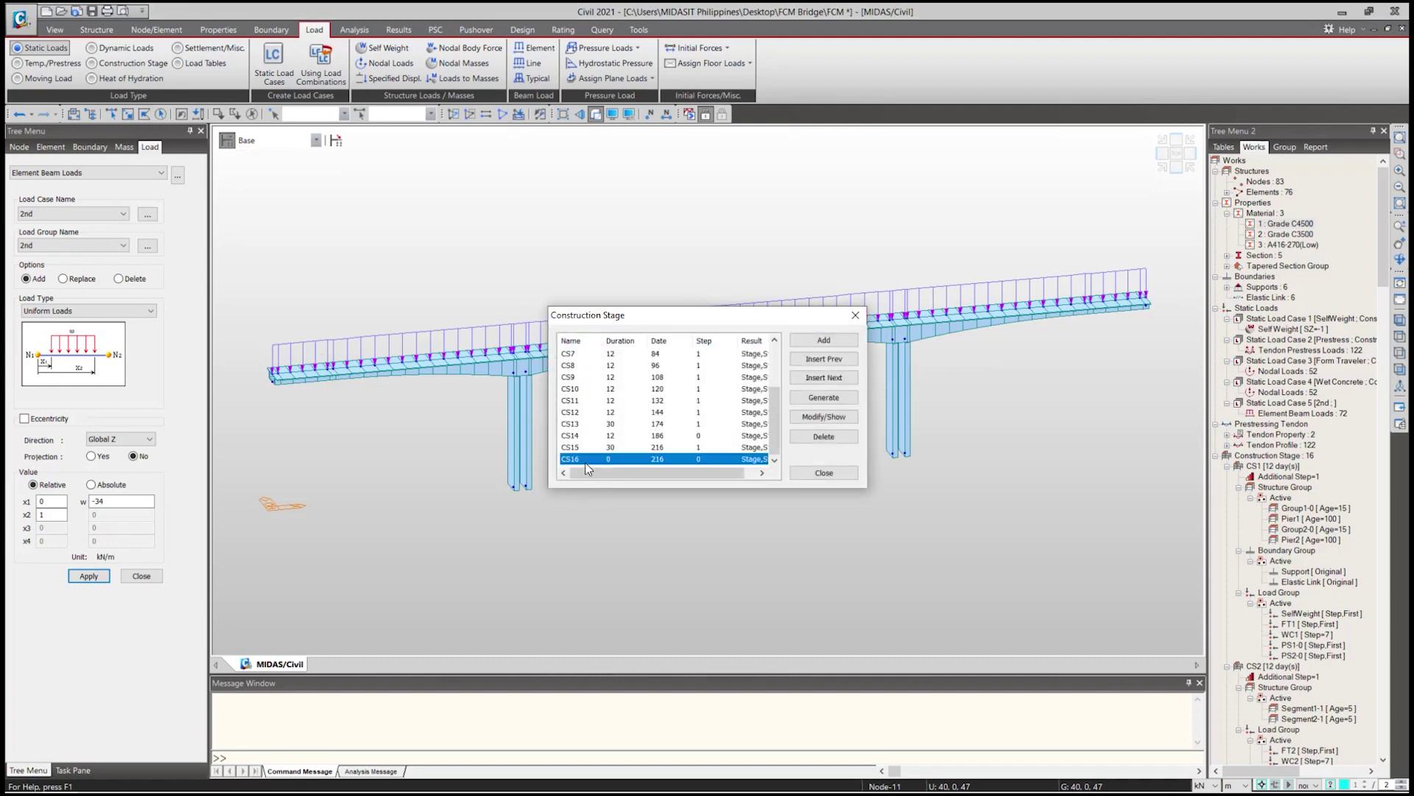
left_click(815, 417)
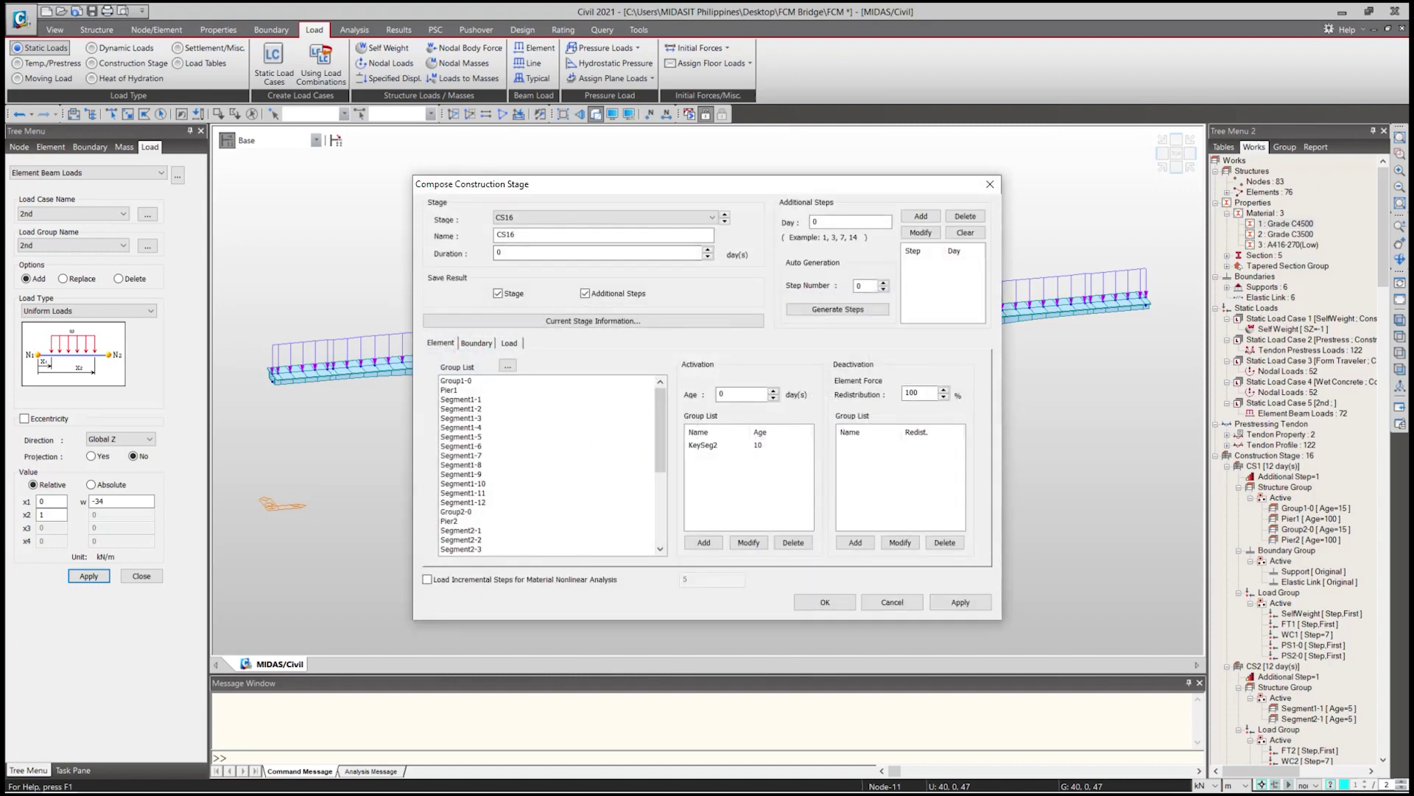
left_click(515, 344)
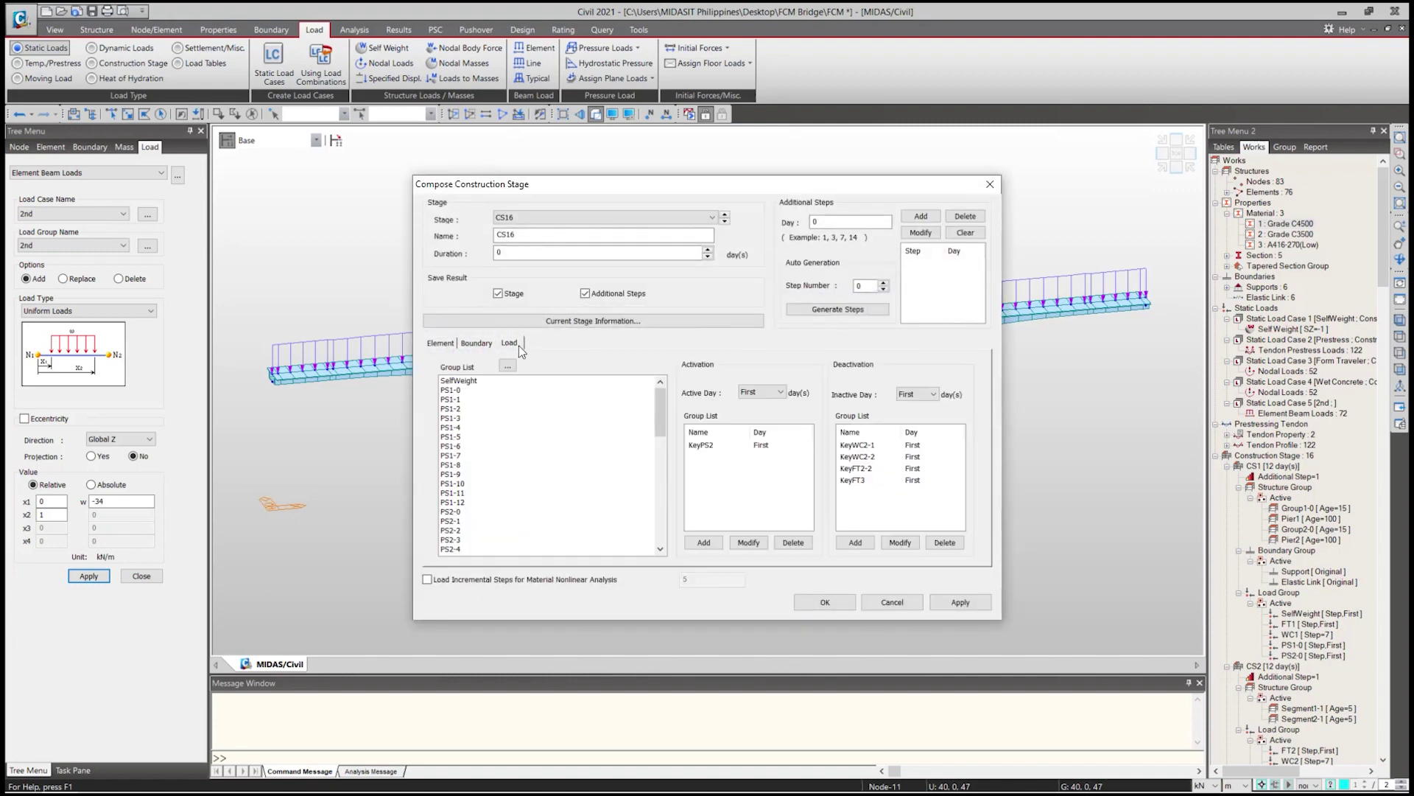
scroll(638, 409, "down", 10)
left_click(471, 549)
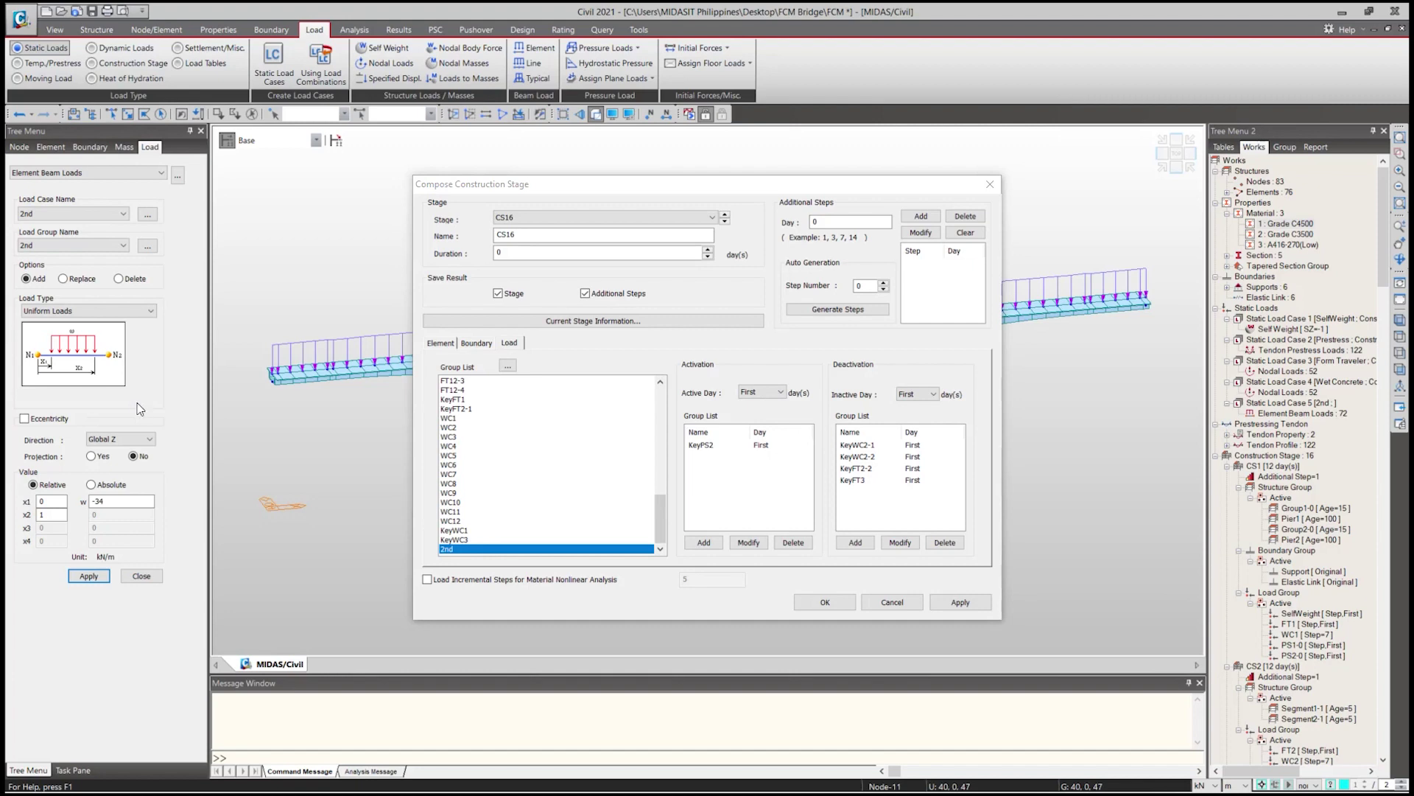
Set the CS16 duration to 1000 days and check the active day options for load group 2nd.
double_click(527, 254)
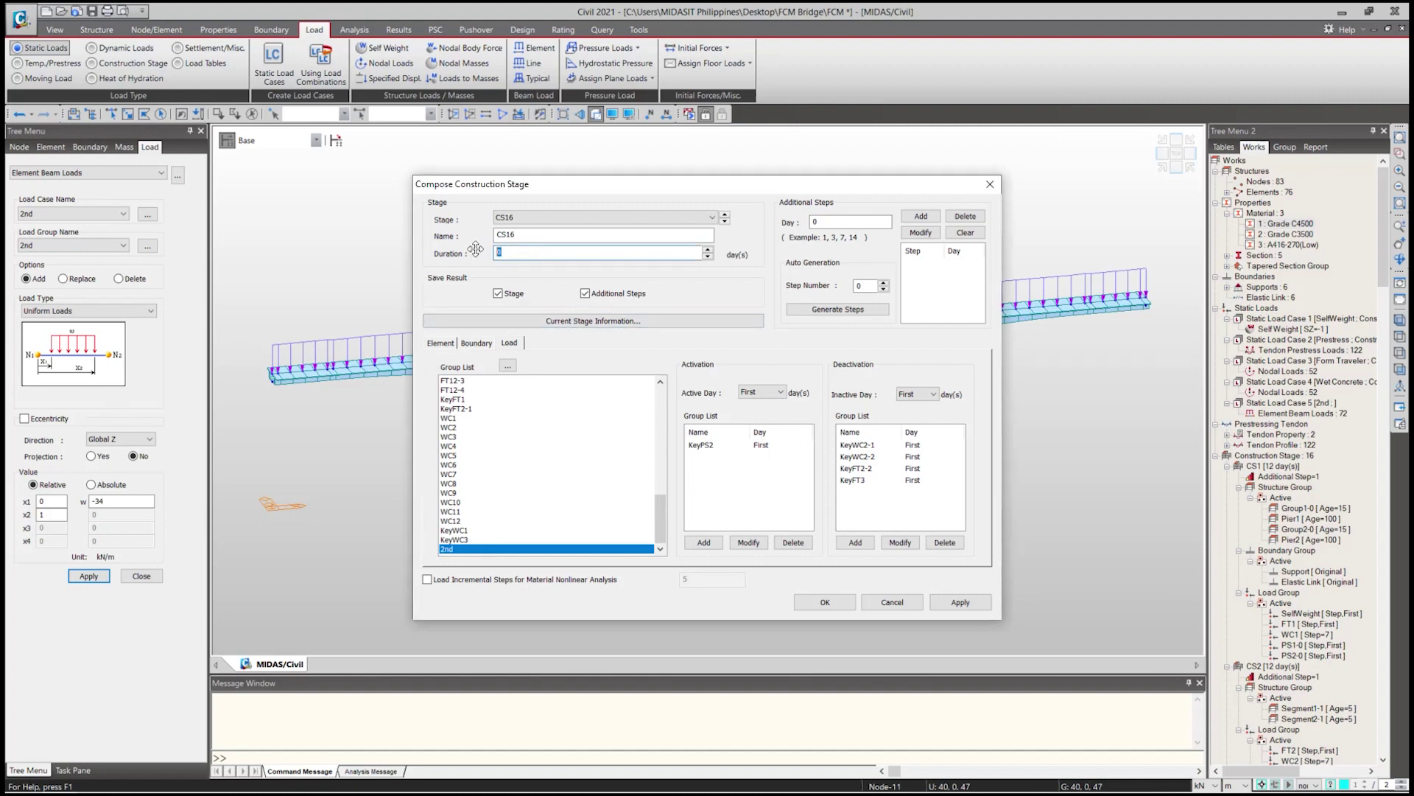
type("1000")
scroll(462, 552, "up", 8)
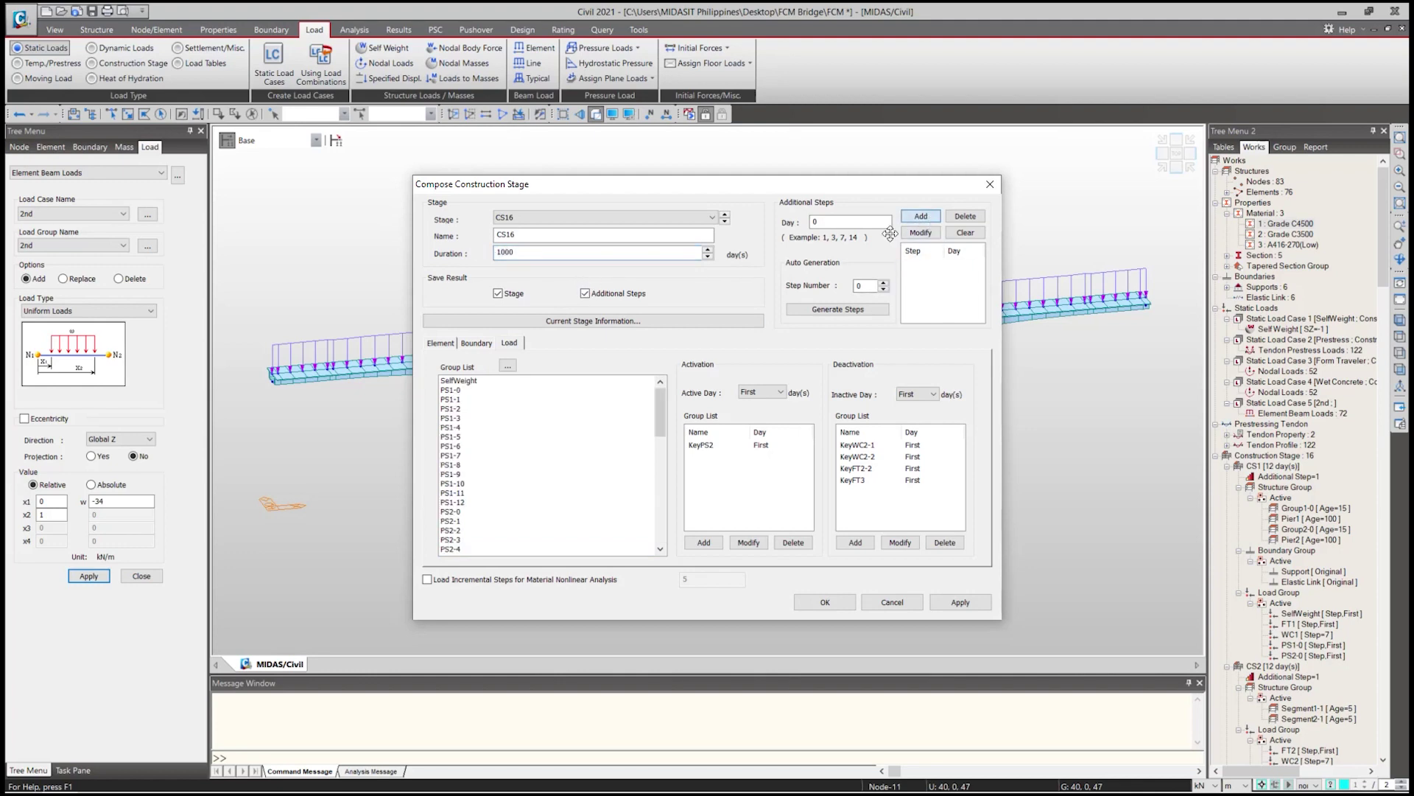
scroll(462, 552, "down", 8)
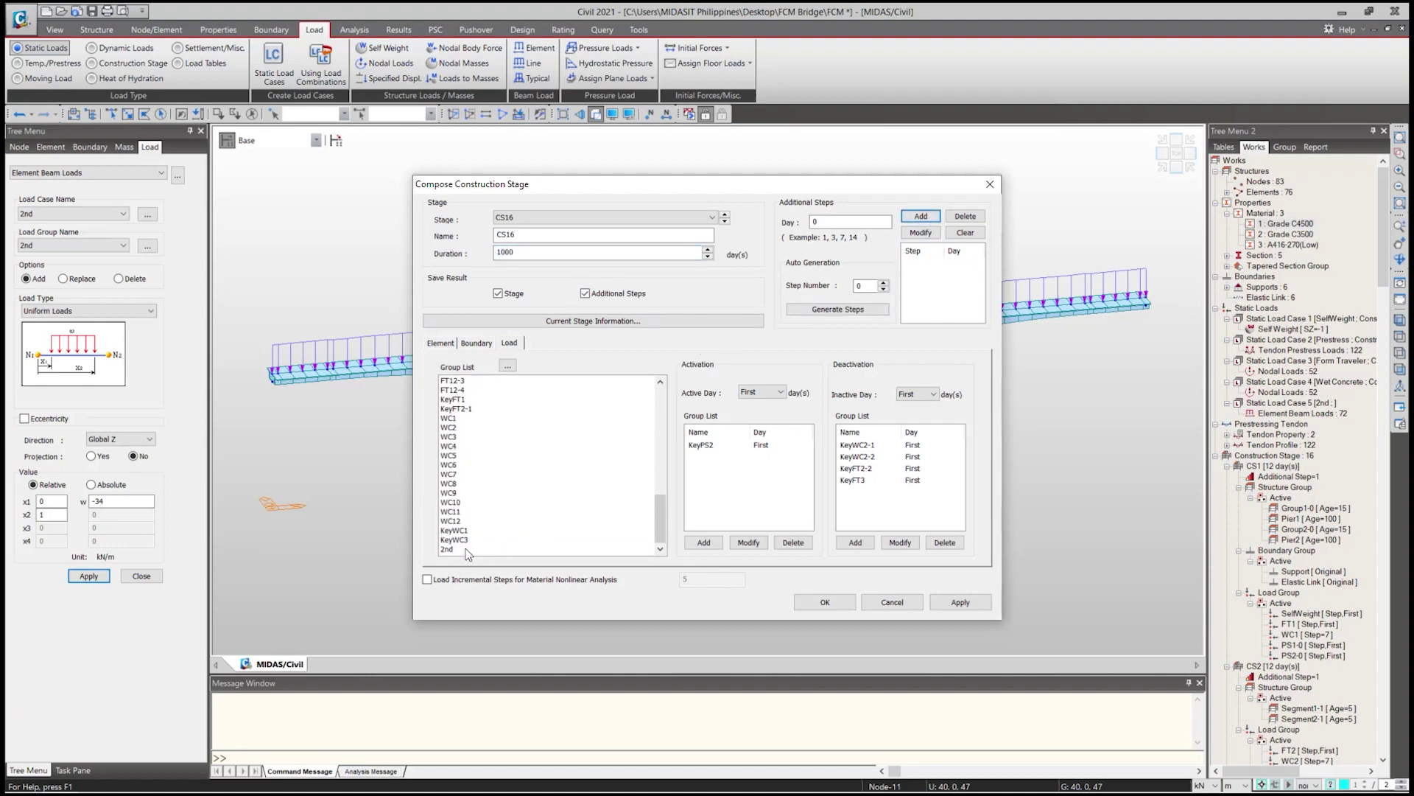
left_click(466, 550)
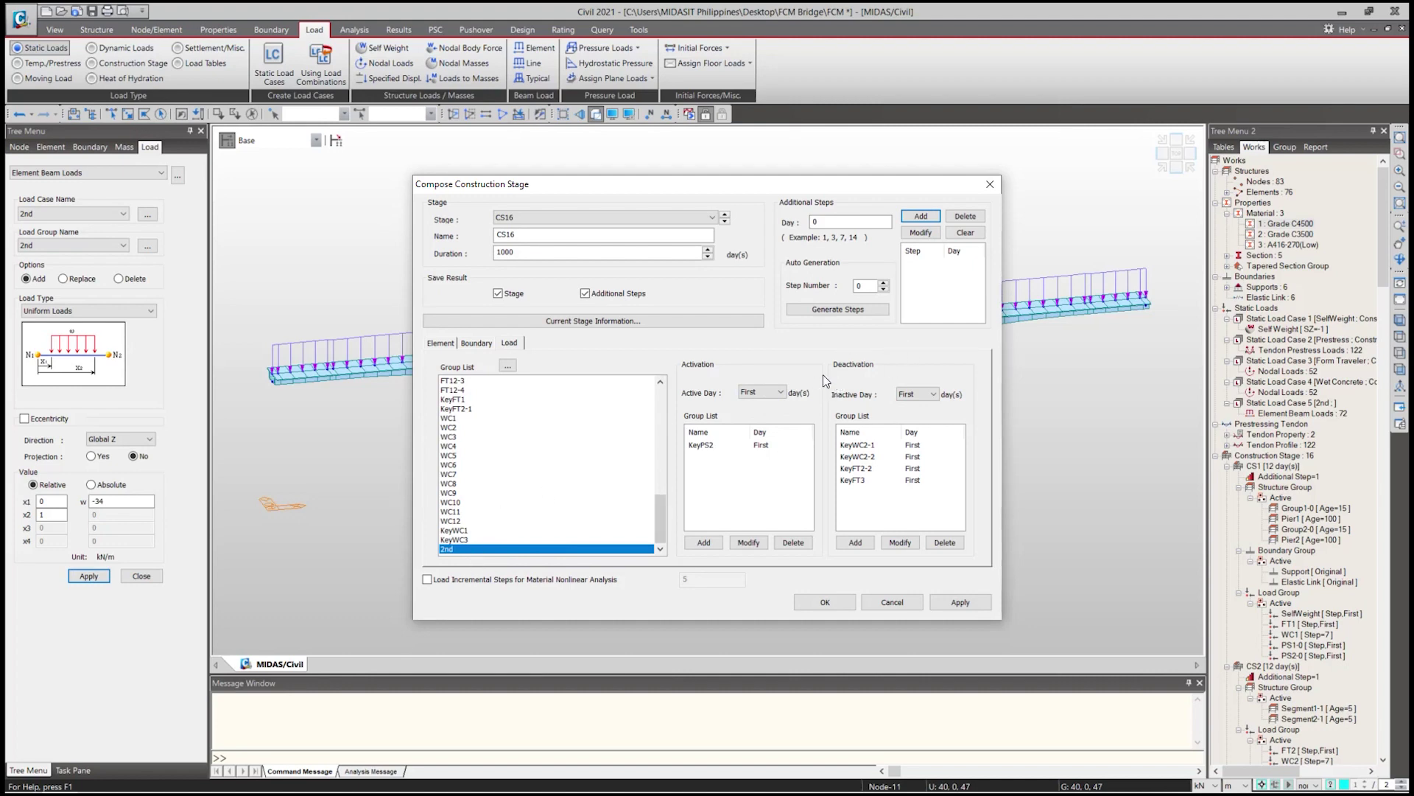
left_click(779, 394)
left_click(783, 398)
Set the CS16 duration to 10000 days, activate load group 2nd on the first day and accept the stage changes.
left_click(564, 254)
left_click(930, 218)
left_click_drag(660, 406, 656, 509)
left_click(506, 550)
left_click(705, 543)
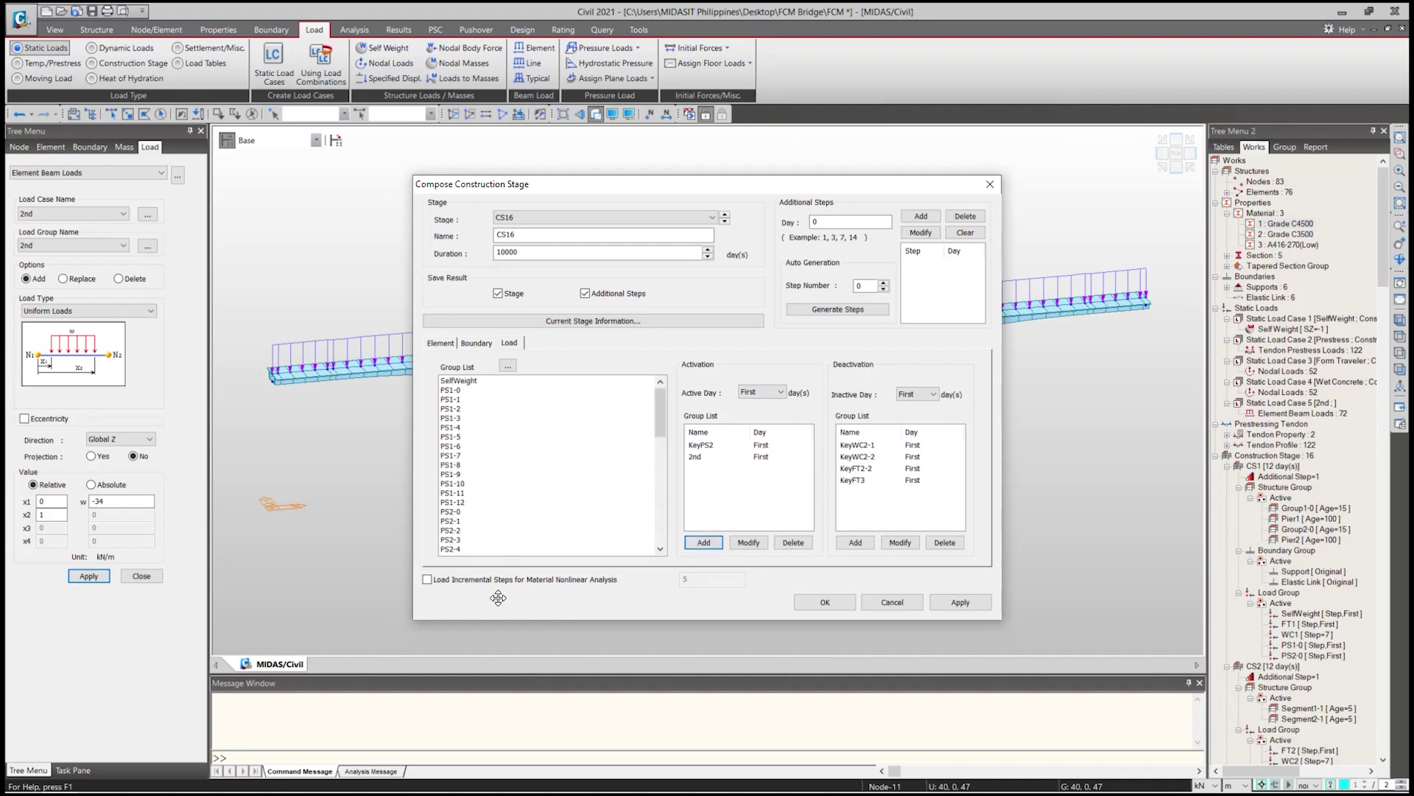
left_click(825, 603)
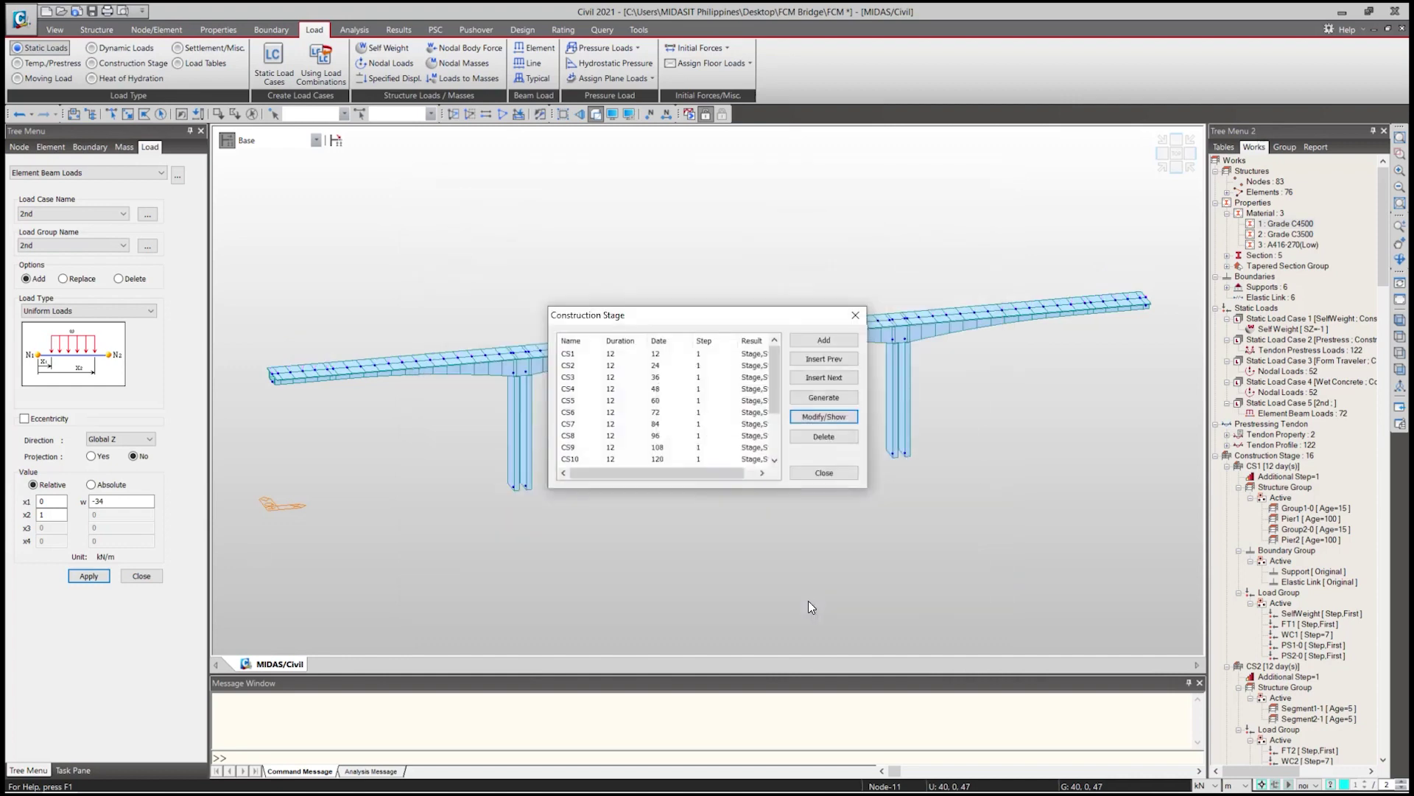
scroll(674, 449, "down", 2)
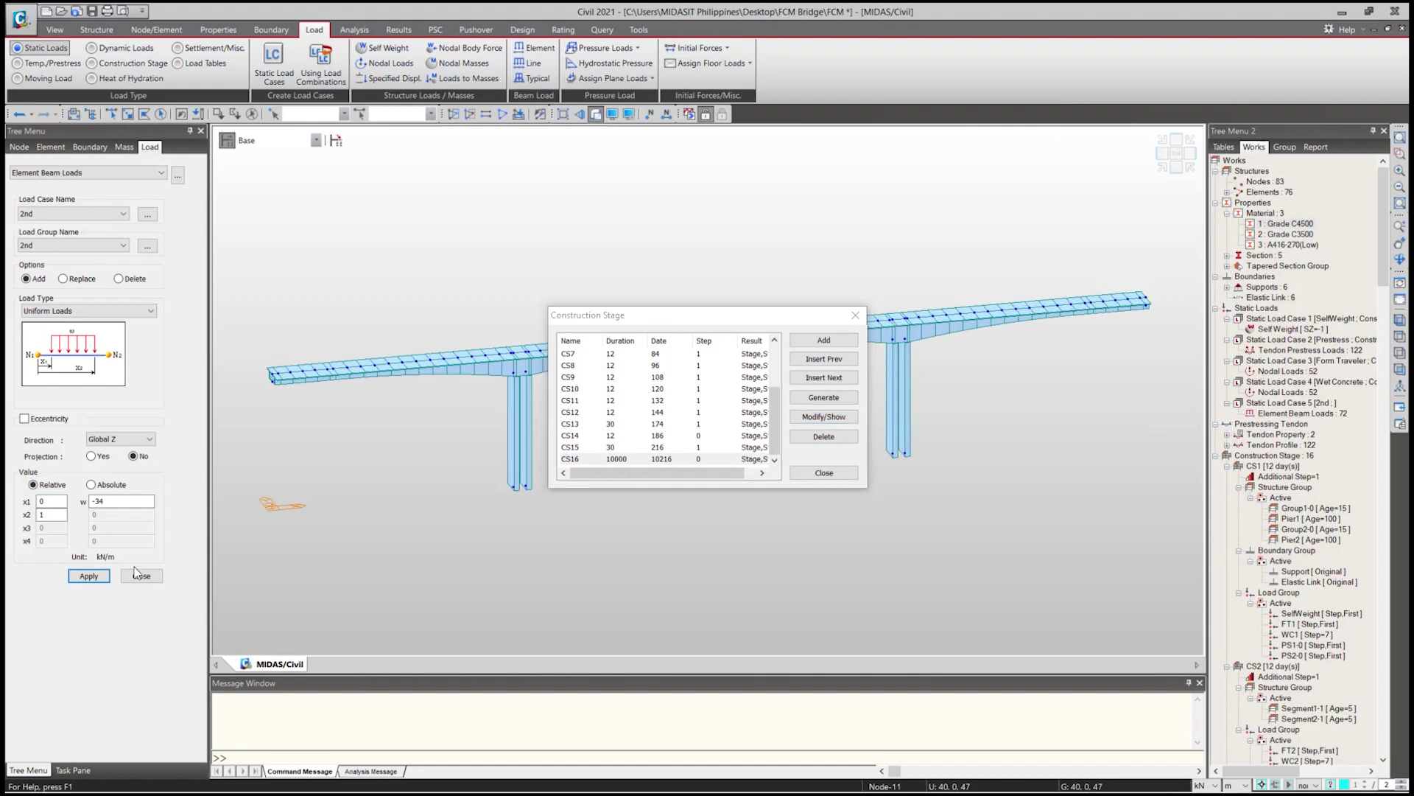
Close the construction stage list and examine the girder's depth variation along the spans in front view.
left_click(862, 319)
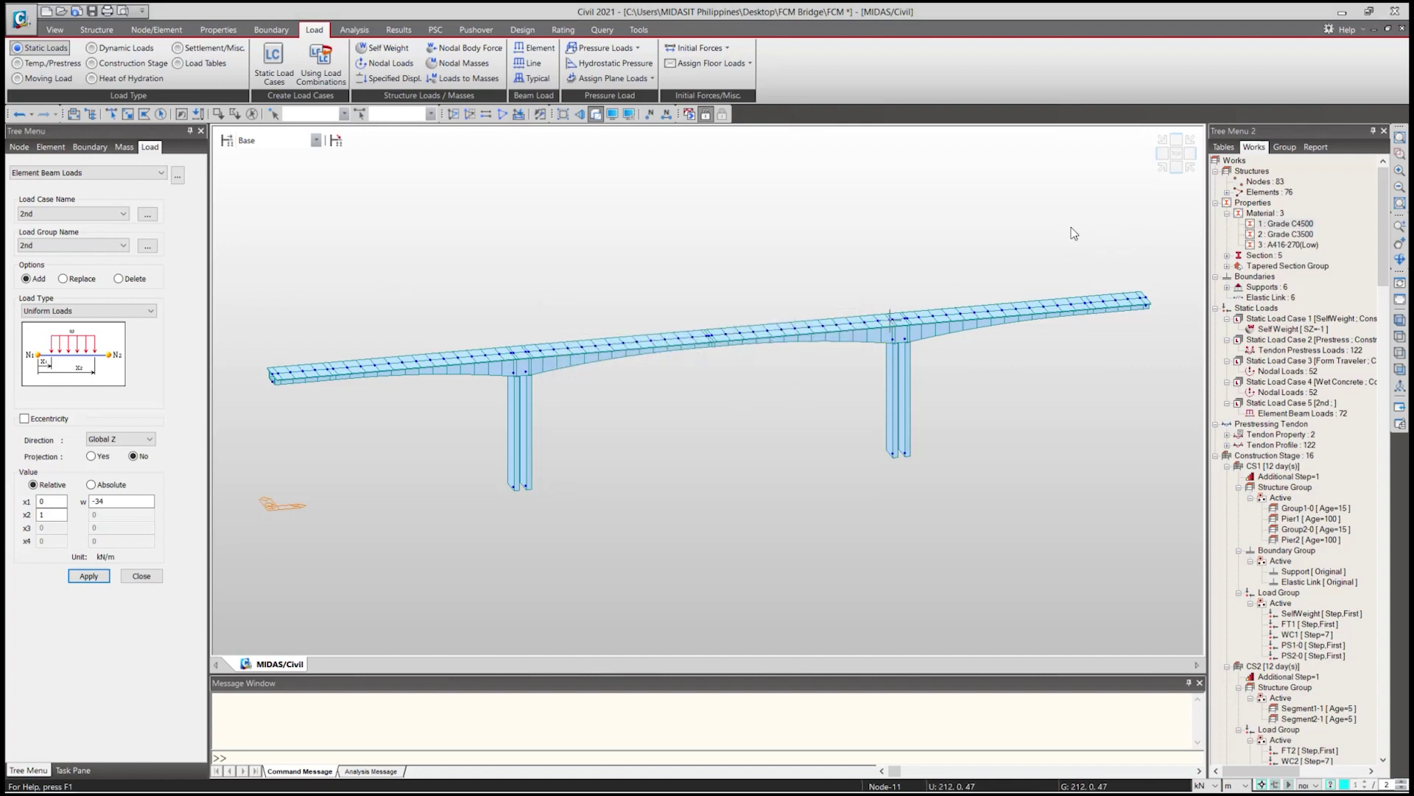
left_click(1176, 168)
scroll(1062, 347, "up", 5)
scroll(1058, 361, "down", 3)
middle_click_drag(1058, 361, 764, 364)
scroll(811, 402, "up", 1)
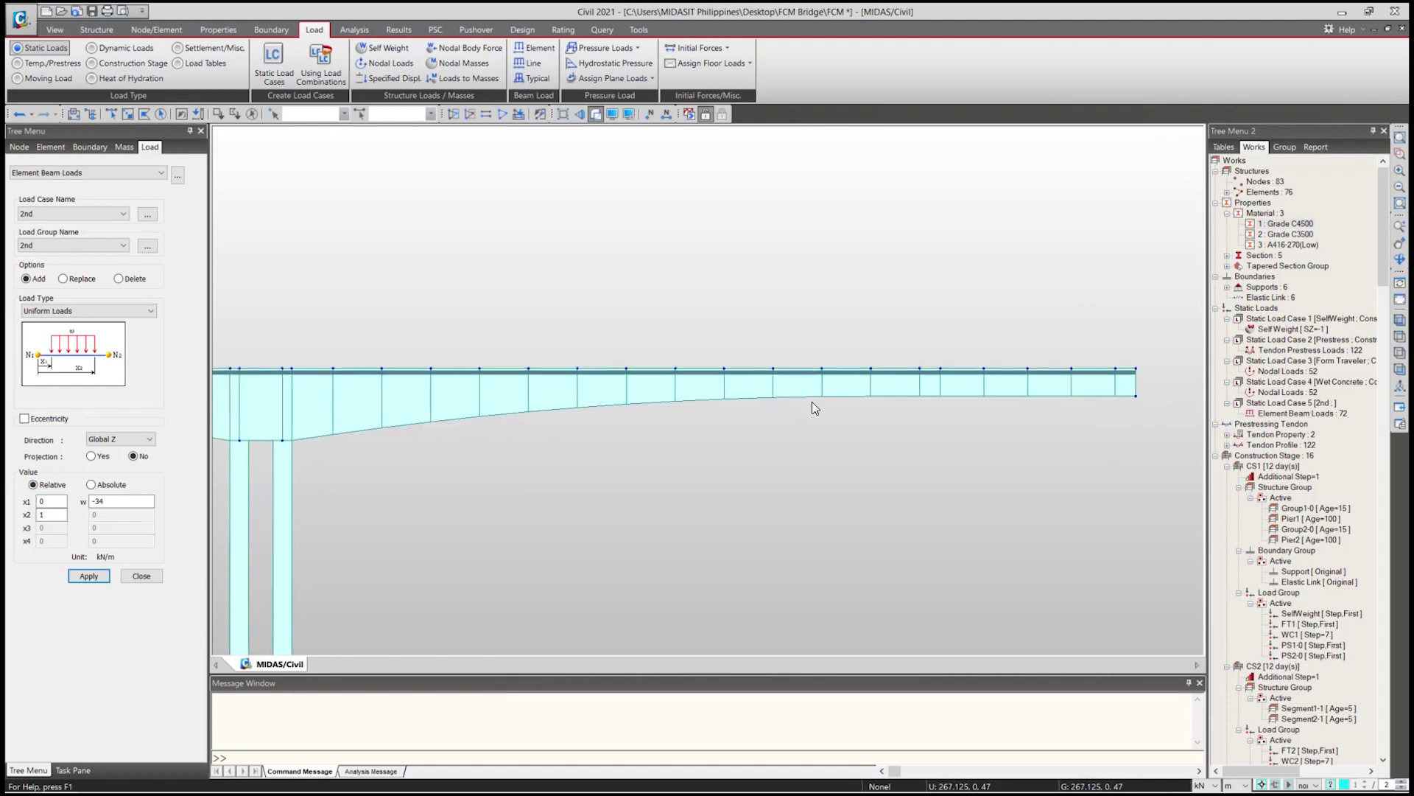
scroll(812, 400, "up", 2)
scroll(840, 391, "down", 5)
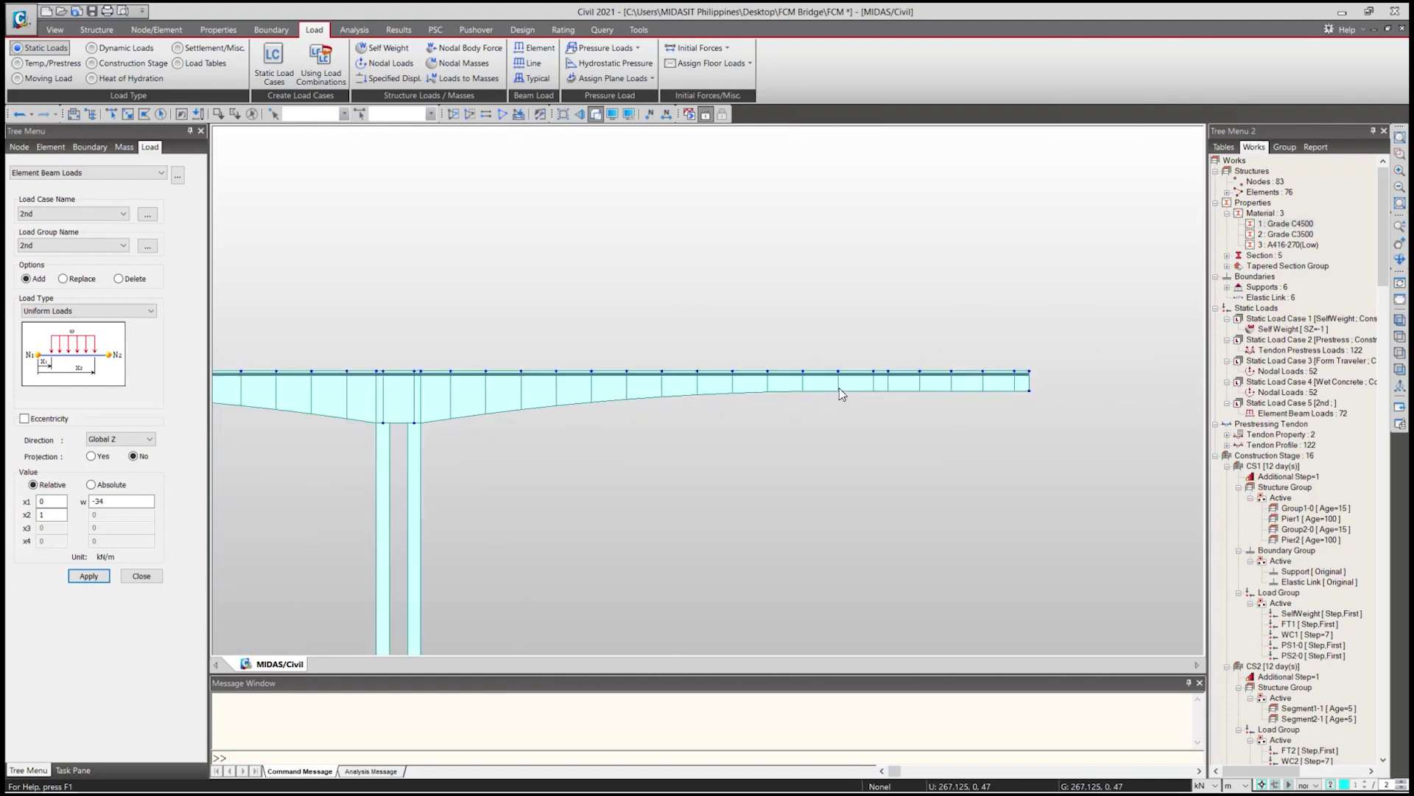
middle_click_drag(744, 376, 978, 381)
scroll(764, 372, "down", 1)
middle_click_drag(696, 380, 767, 380)
scroll(762, 384, "down", 1)
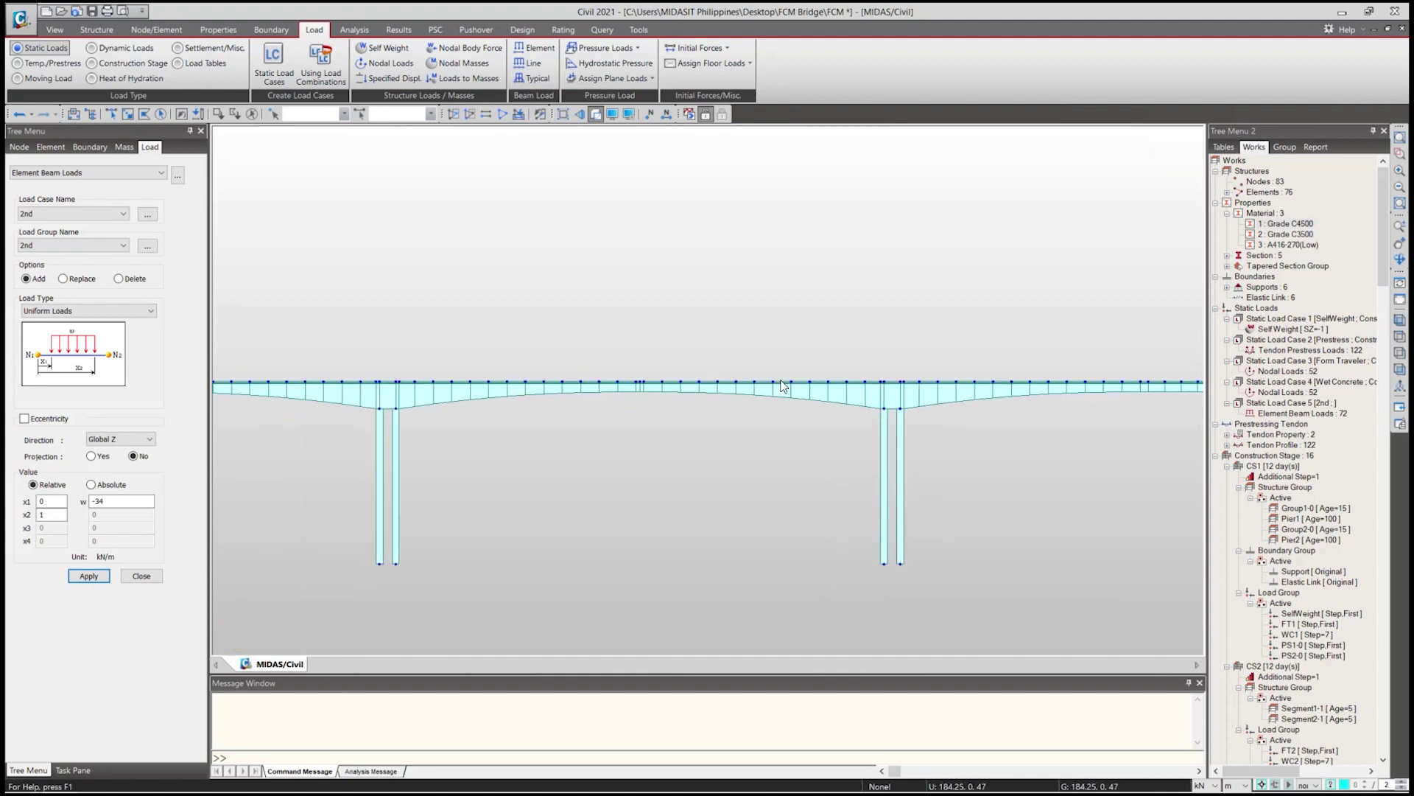
Open the Tapered Section Group settings and look over the existing groups alongside the girder.
left_click(221, 30)
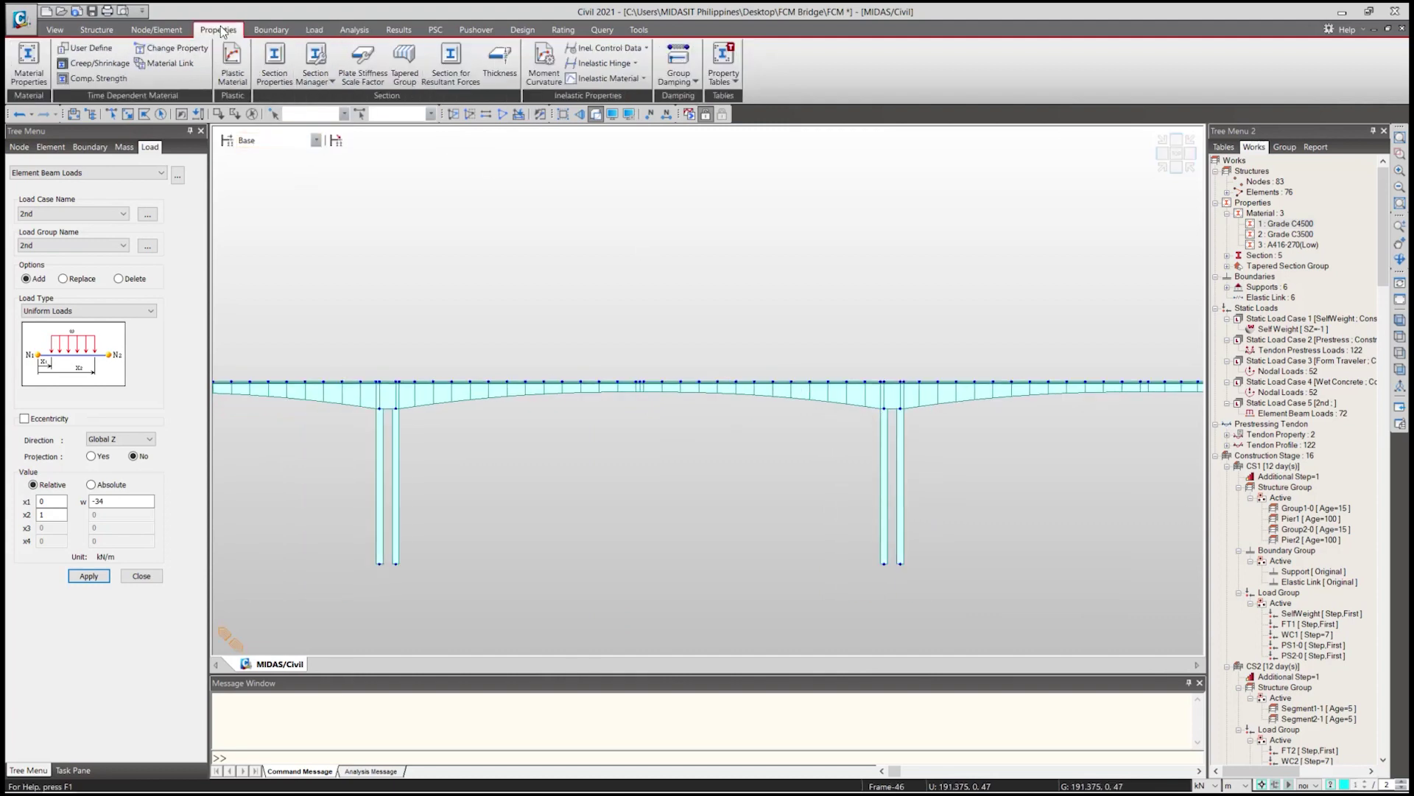
left_click(413, 64)
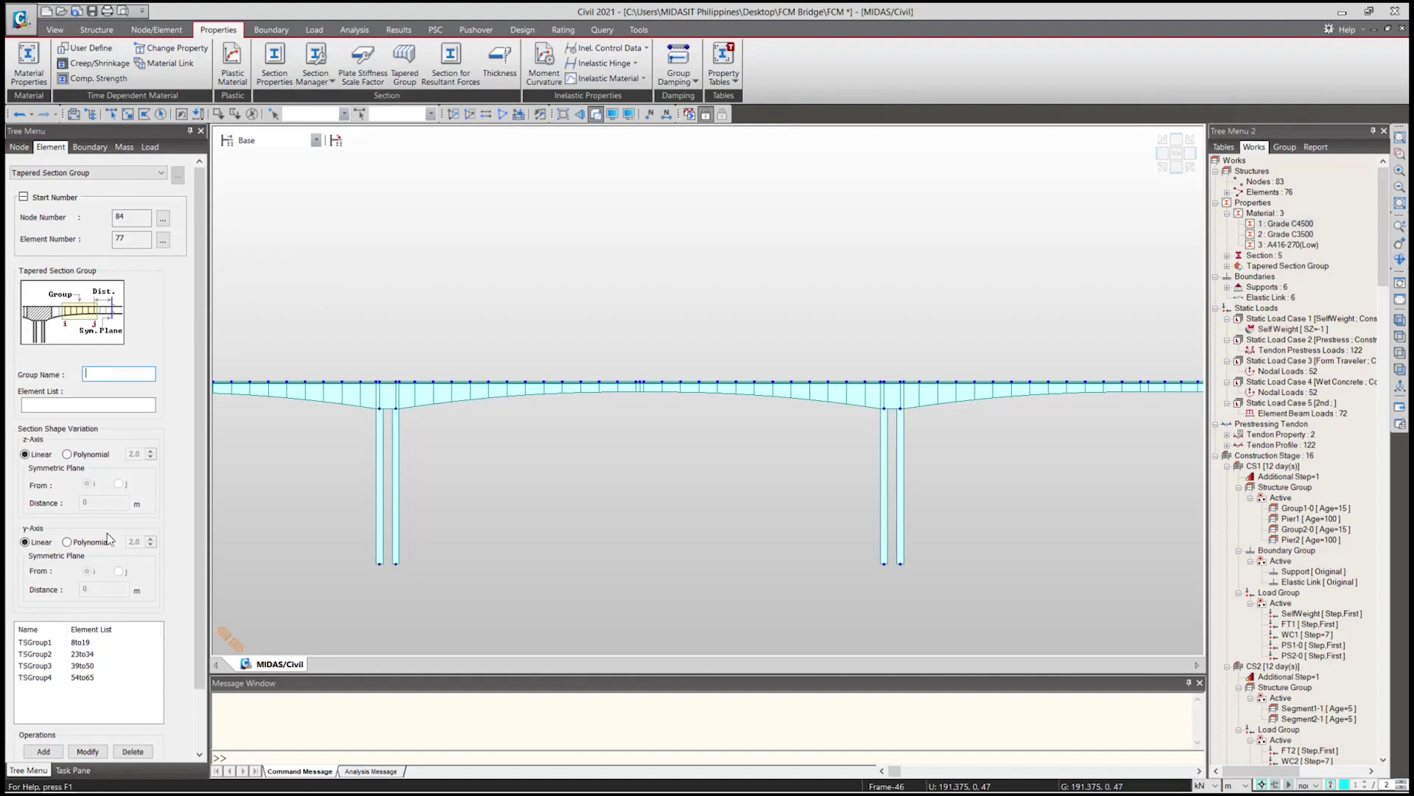
scroll(196, 373, "down", 3)
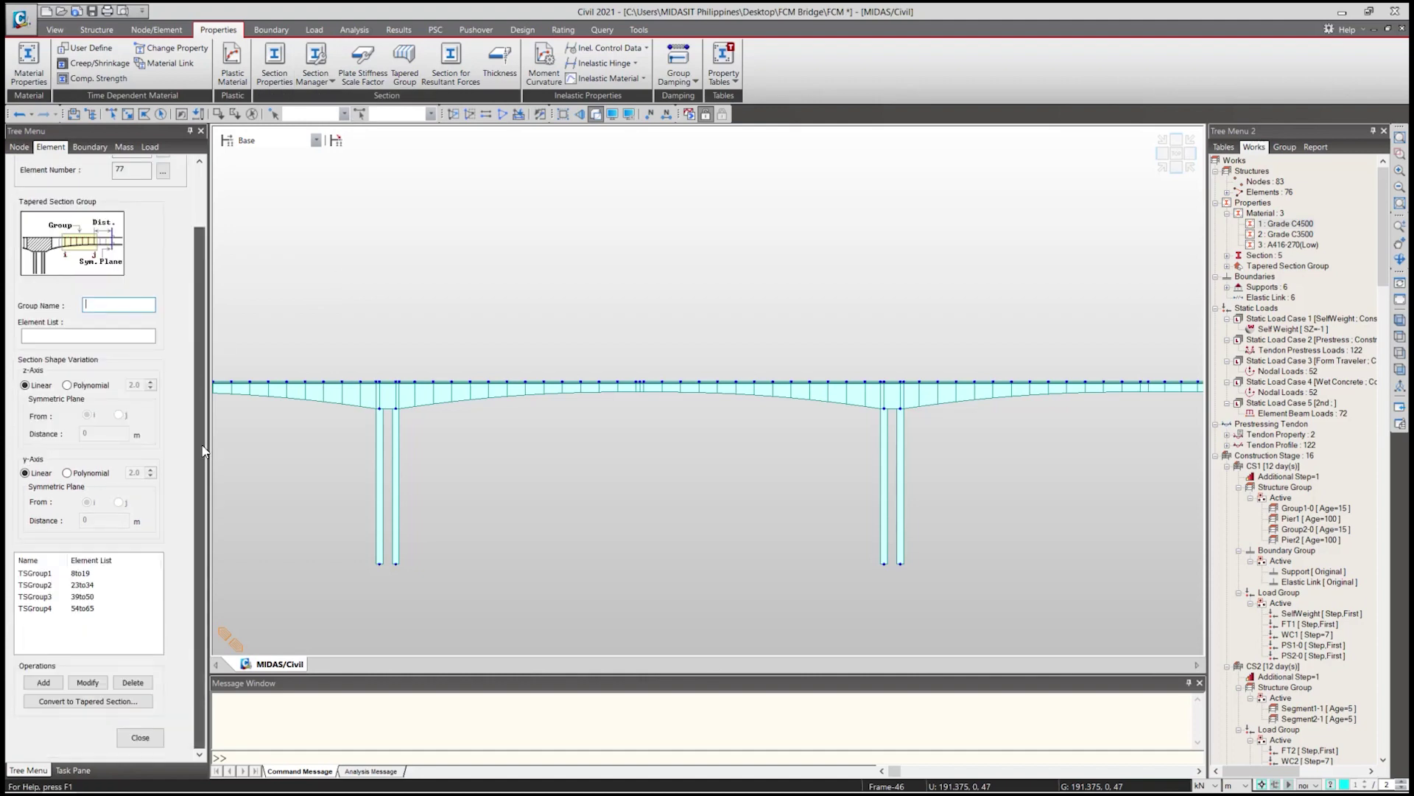
scroll(898, 461, "up", 3)
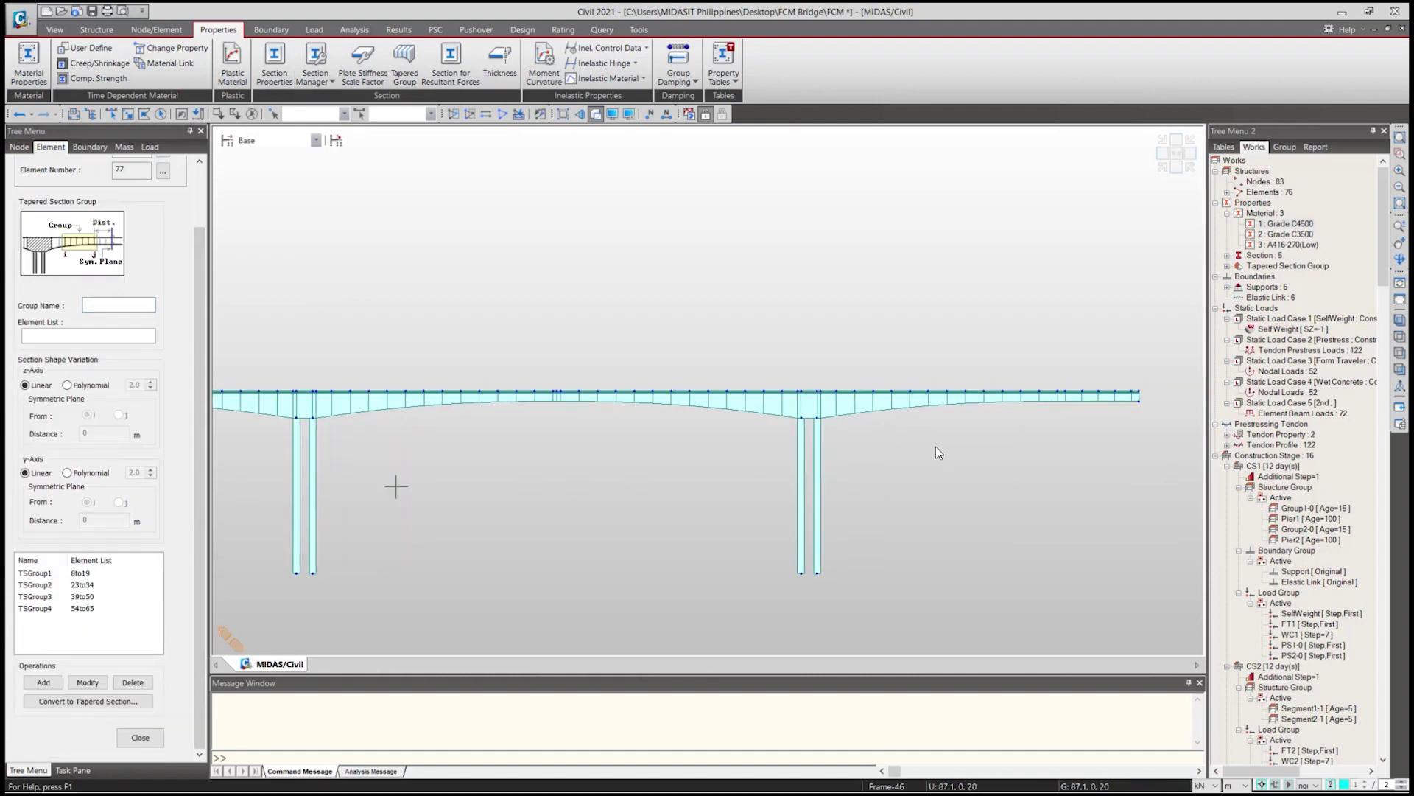
scroll(950, 403, "up", 3)
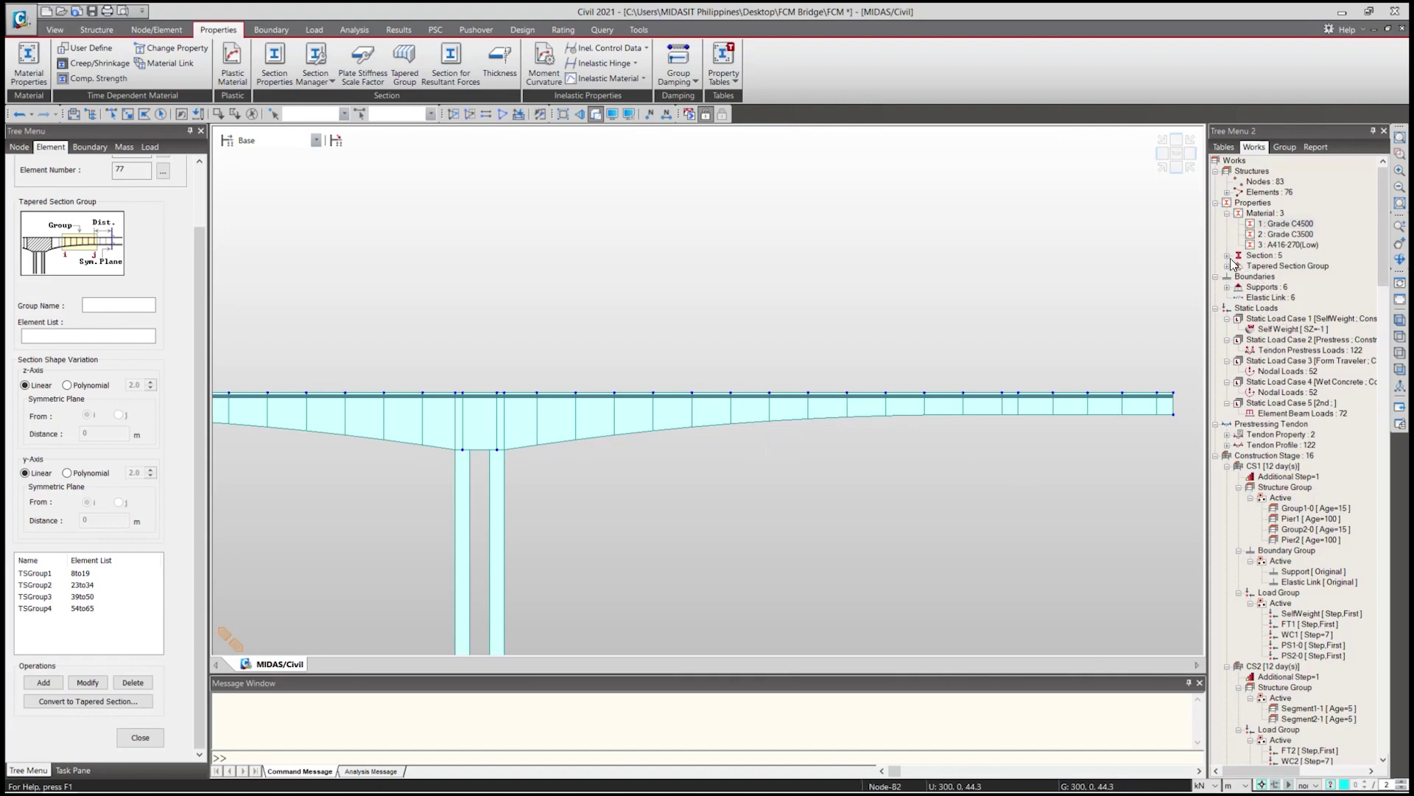
Expand the model's section list and select the elements using TAP-PSC:1 and TAP-PSC:2 to see where they lie.
left_click(1227, 255)
double_click(1278, 287)
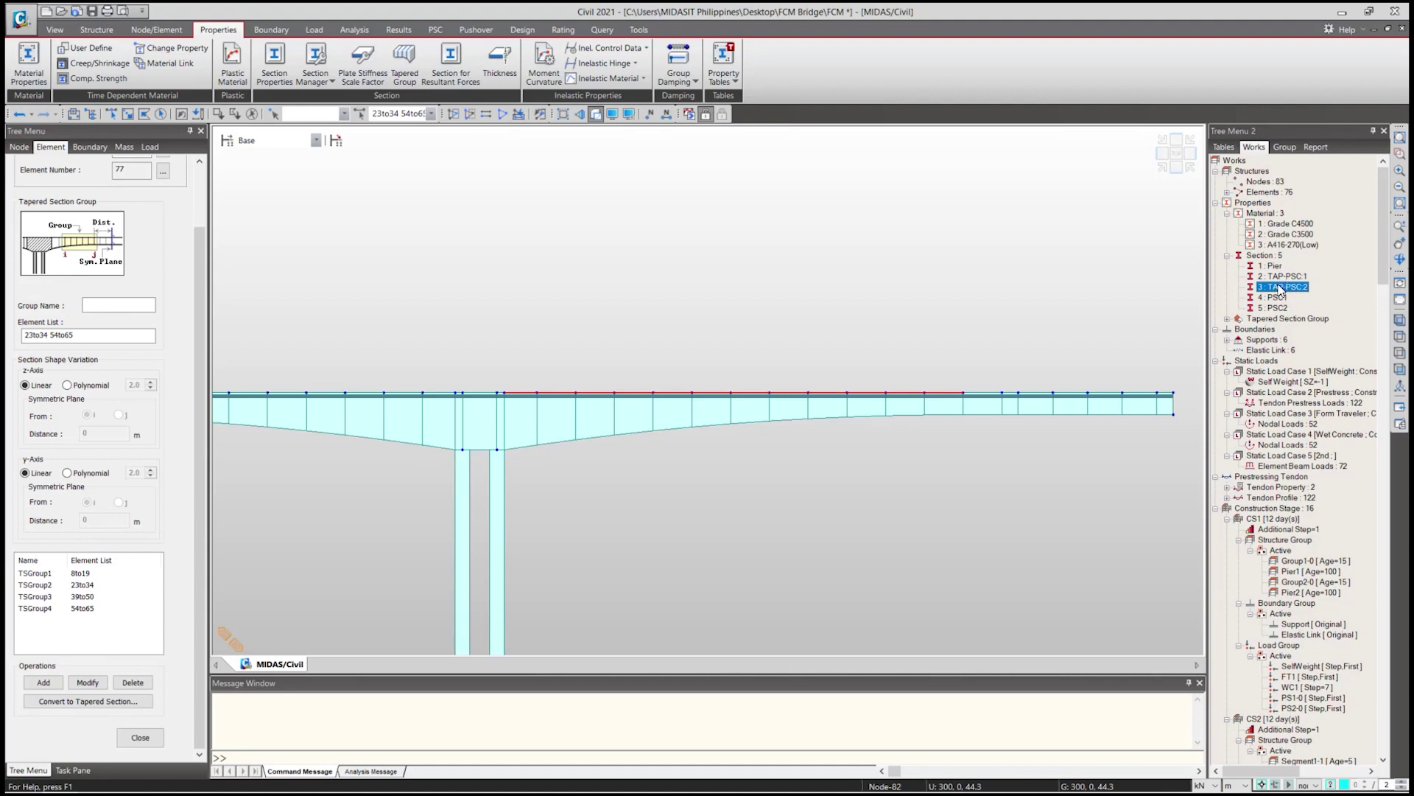
double_click(1286, 277)
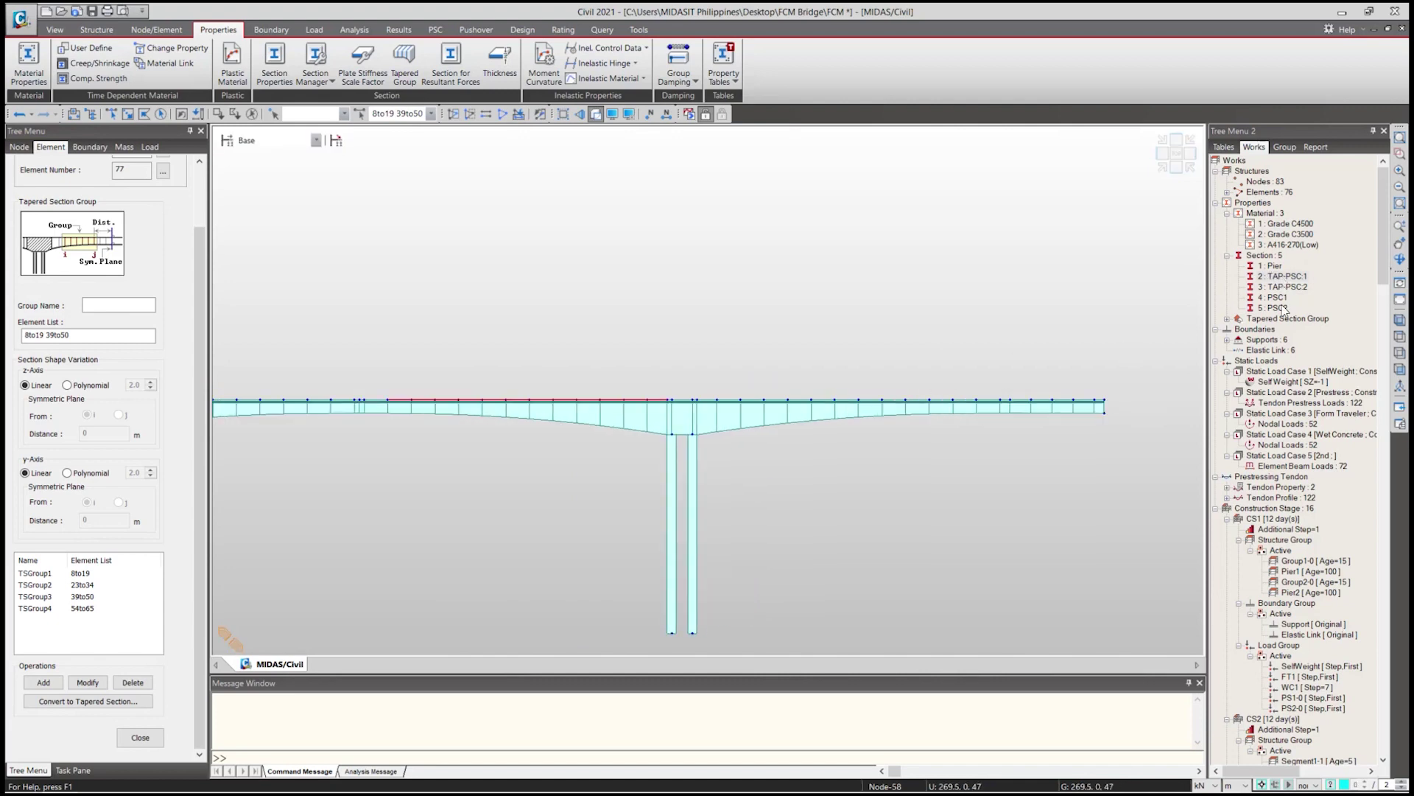
left_click(1282, 278)
left_click(1291, 287)
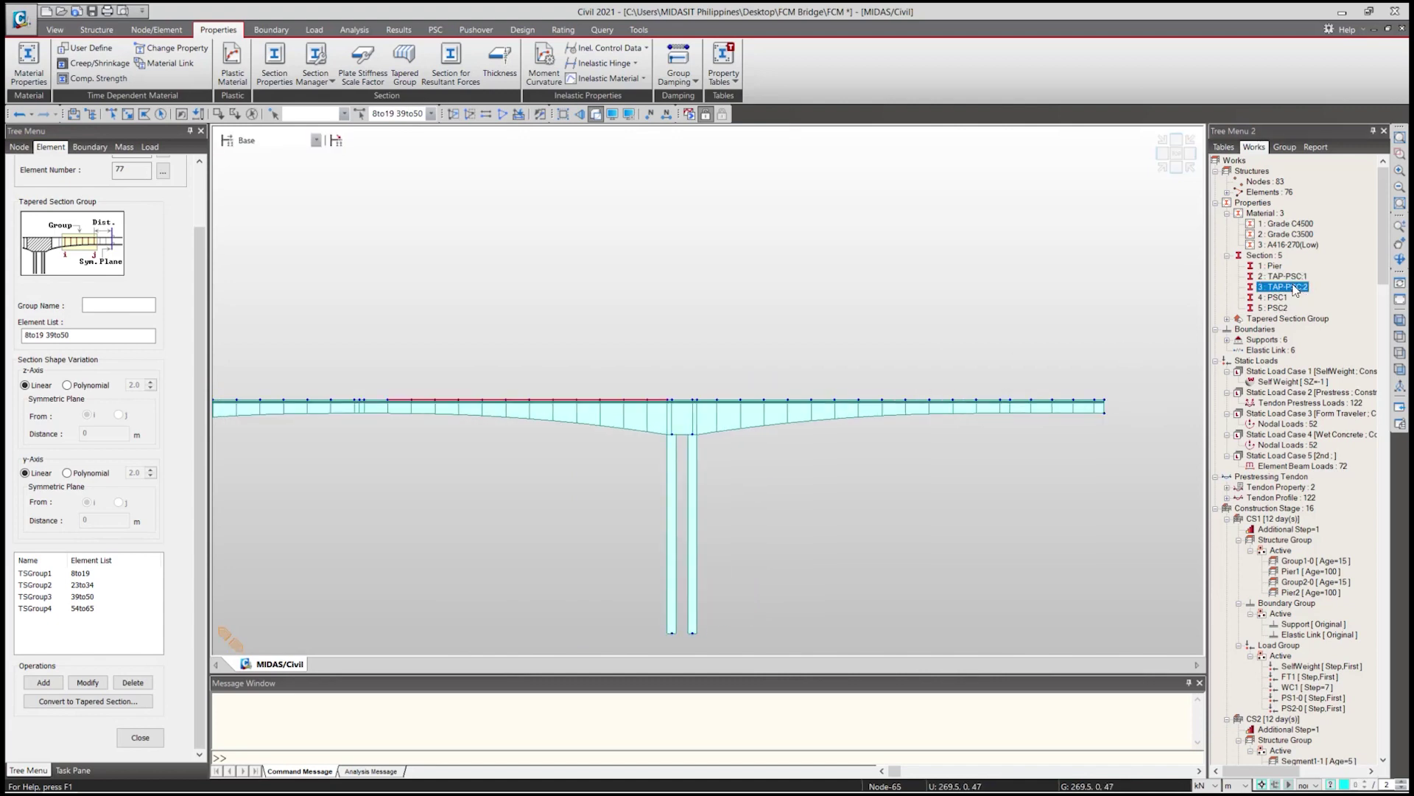
left_click(1285, 287)
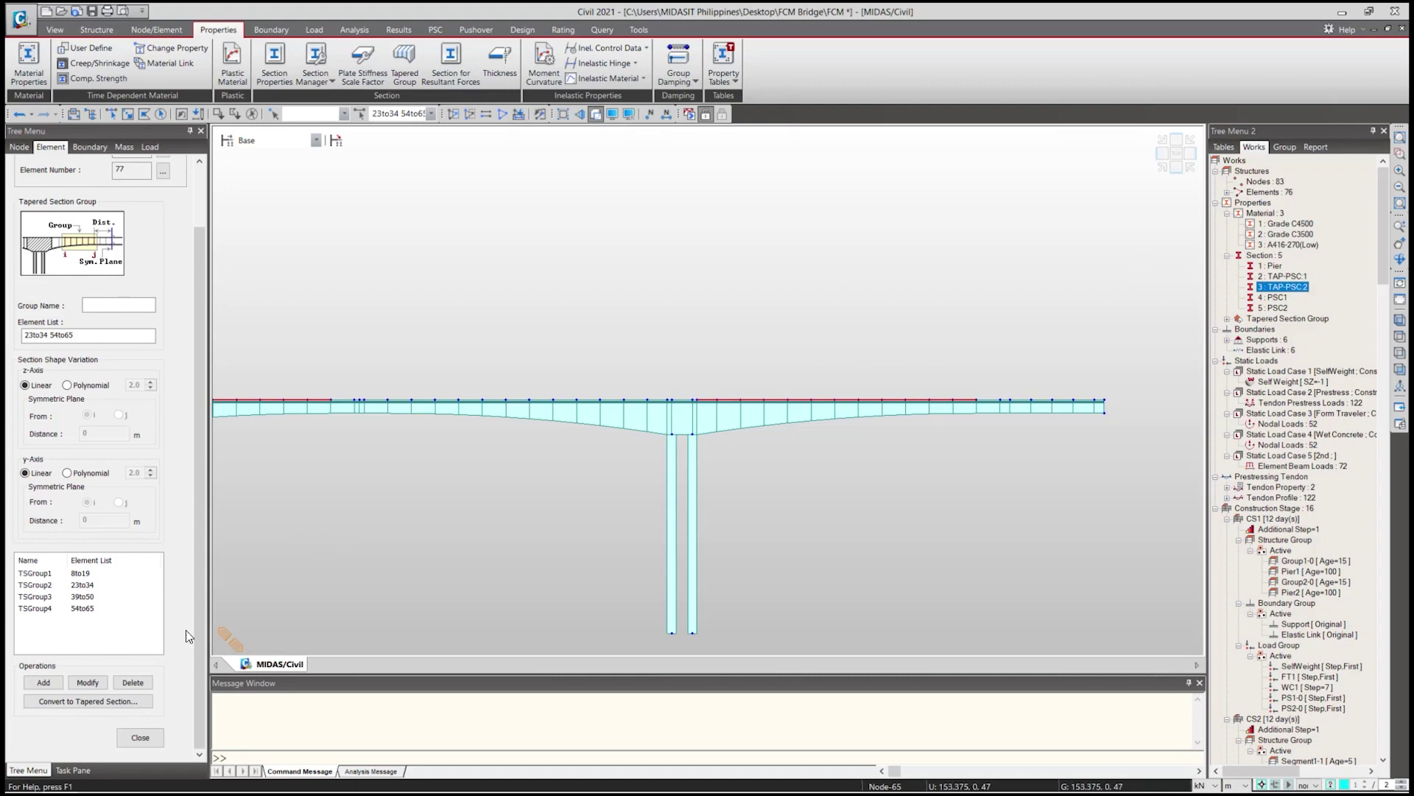
Review the element lists and section shape variation settings of TSGroup1, TSGroup2 and TSGroup3.
left_click(43, 574)
left_click(49, 597)
left_click(59, 586)
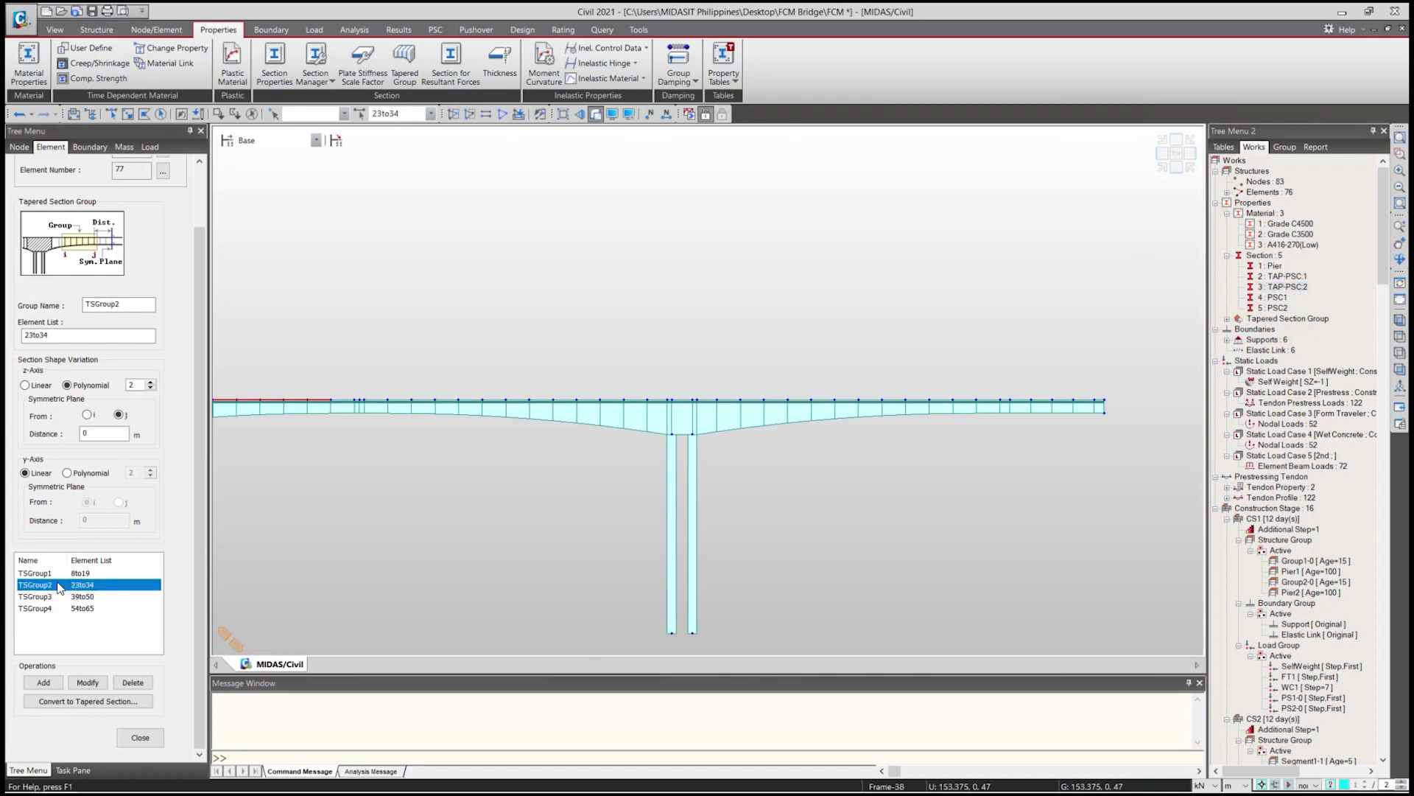
left_click(51, 597)
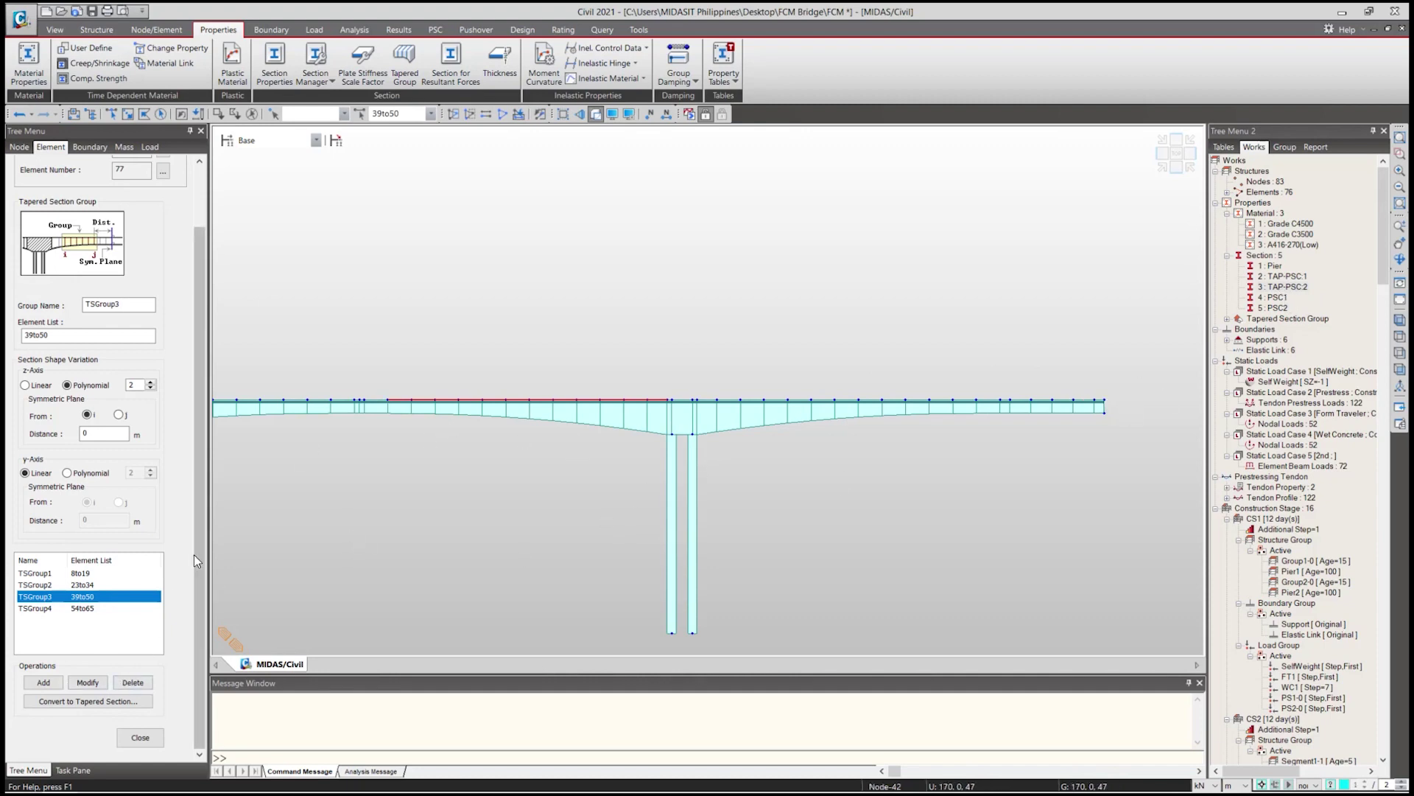
Convert TSGroup1 through TSGroup4 to individual tapered sections, with new start section number 1 and name suffixes starting at 1.
left_click(82, 573)
left_click(83, 608, "shift")
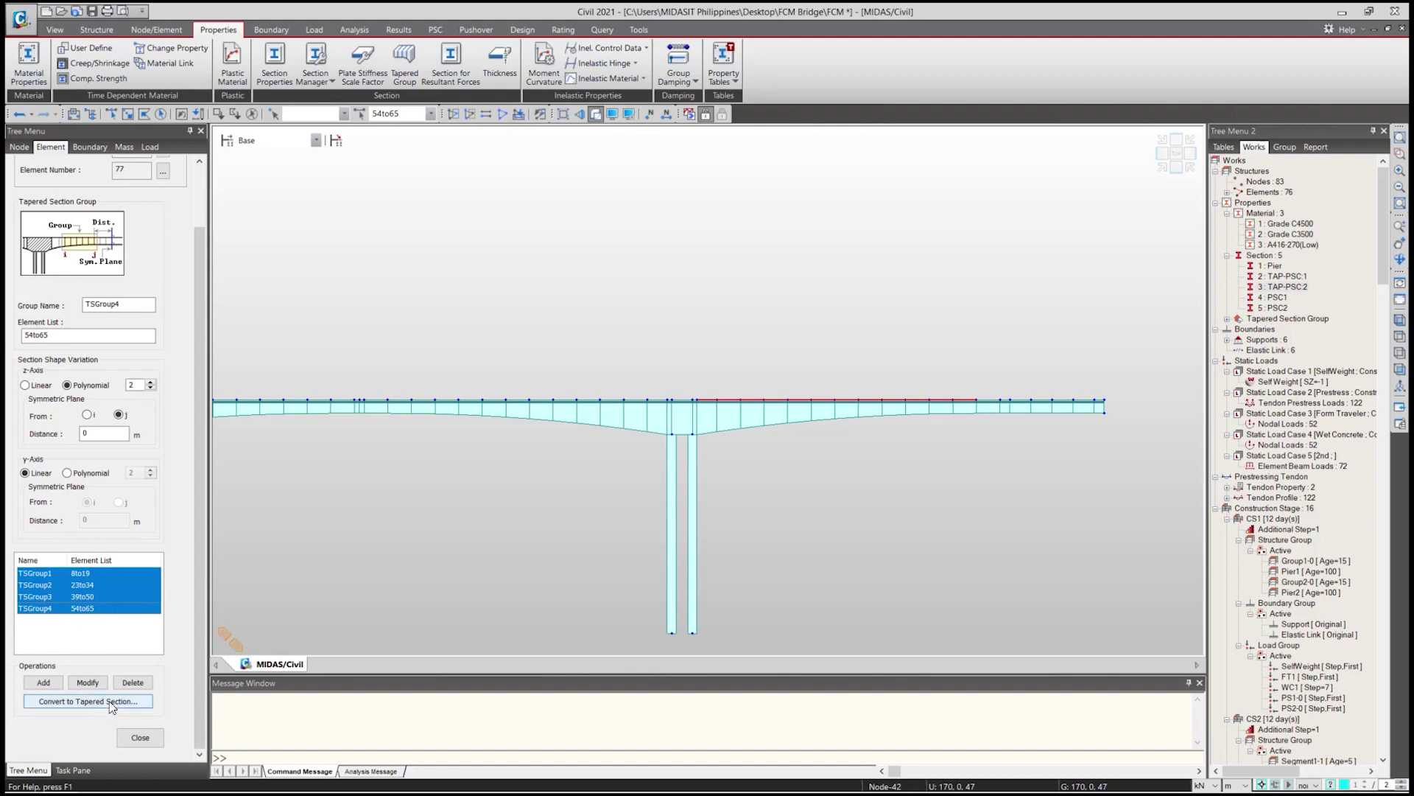
left_click(71, 702)
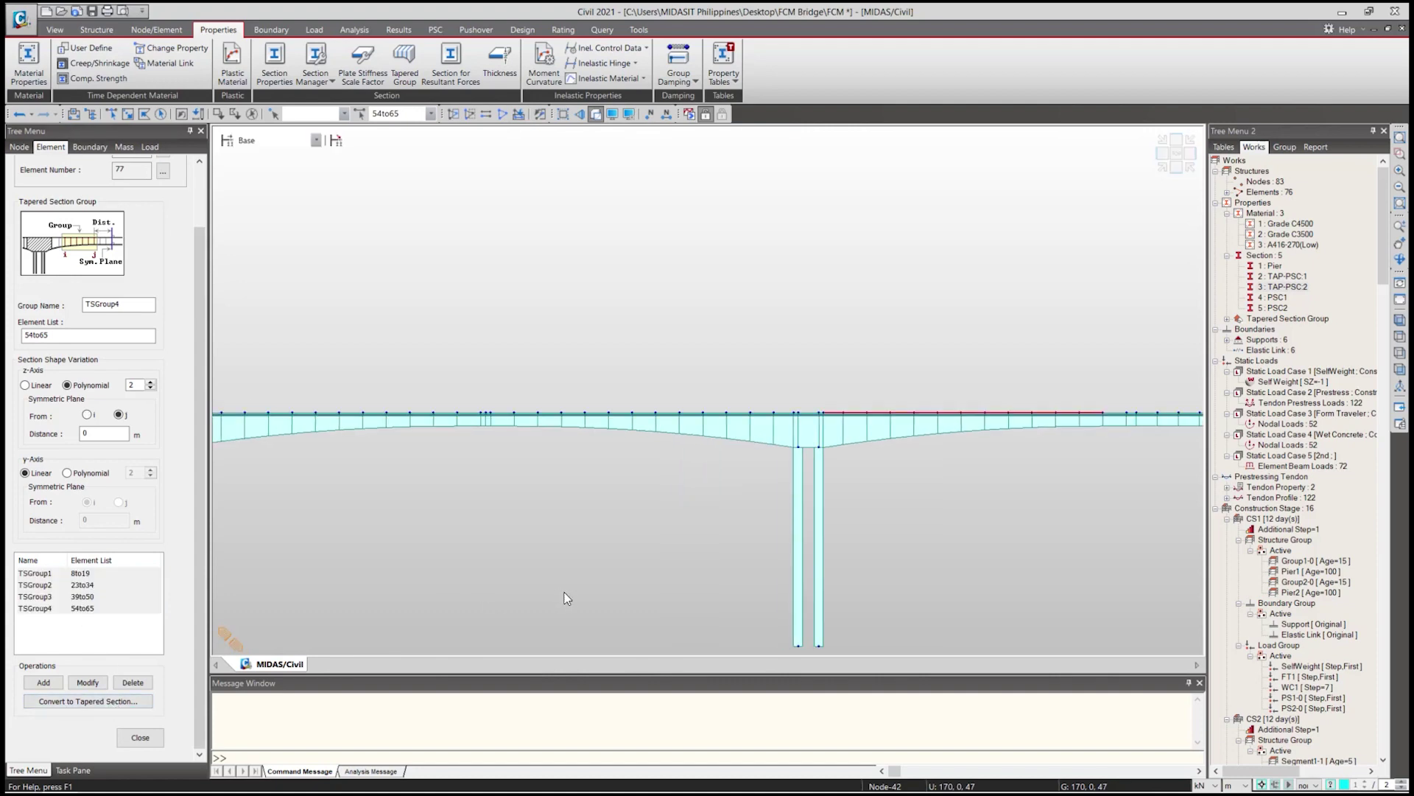
left_click(70, 570)
left_click(71, 570)
left_click(71, 610, "shift")
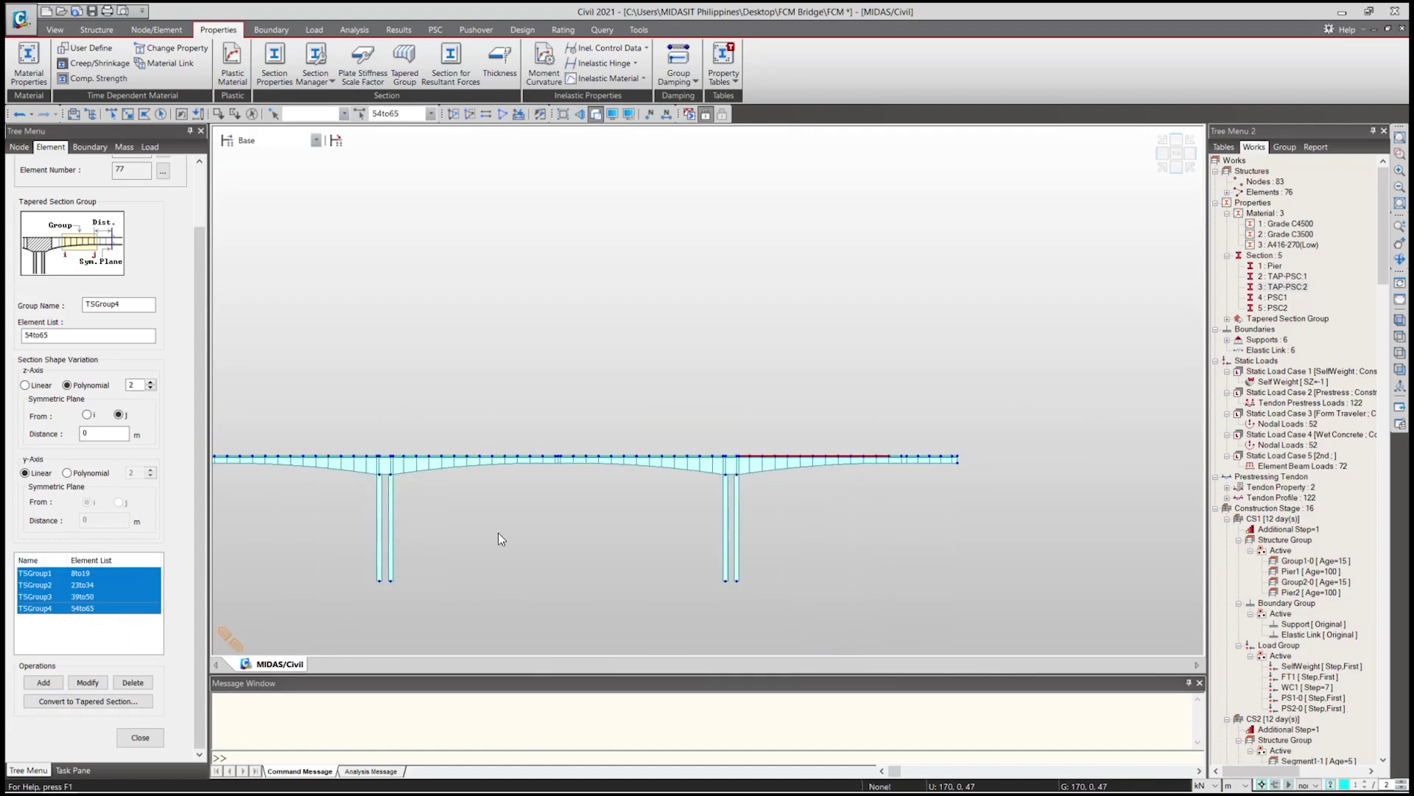
left_click(90, 701)
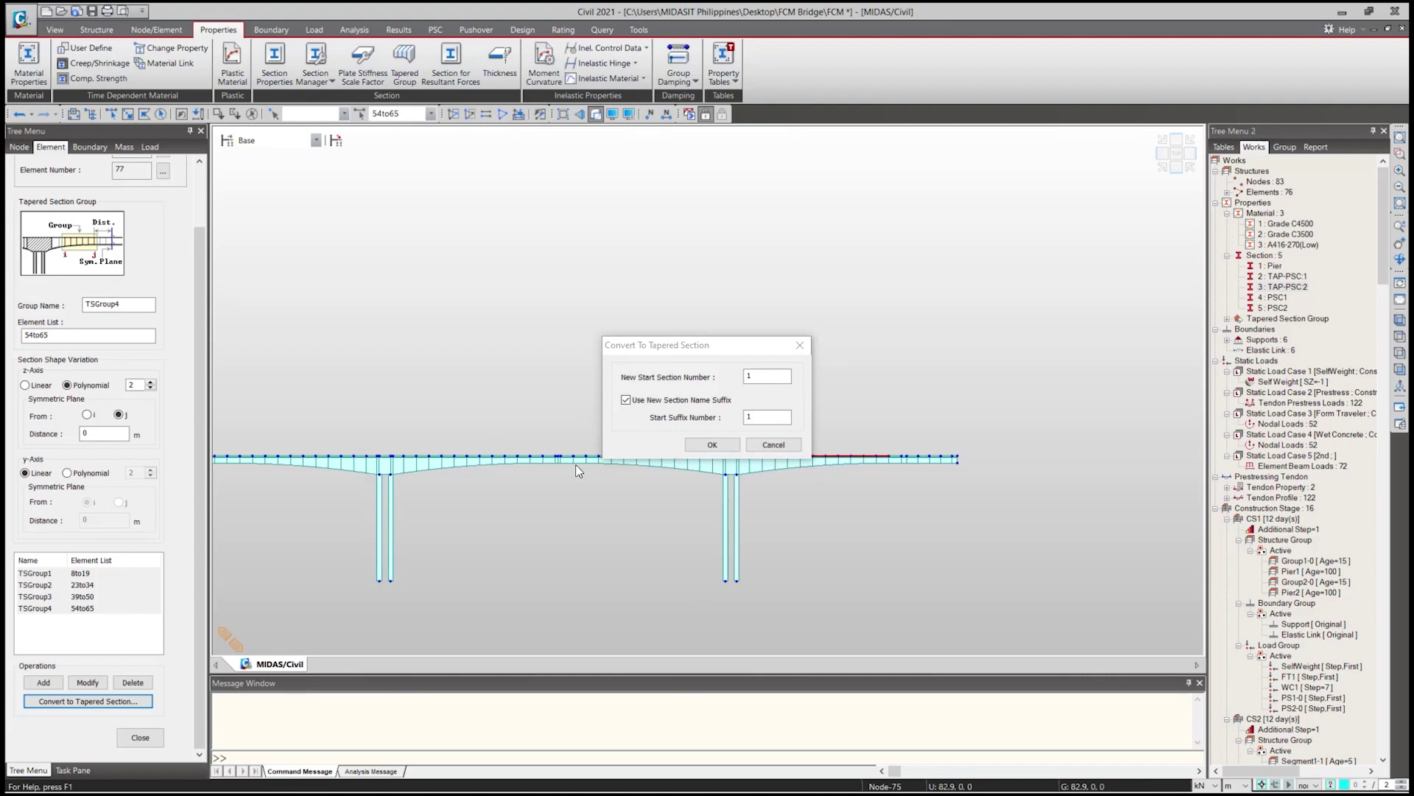
left_click(713, 445)
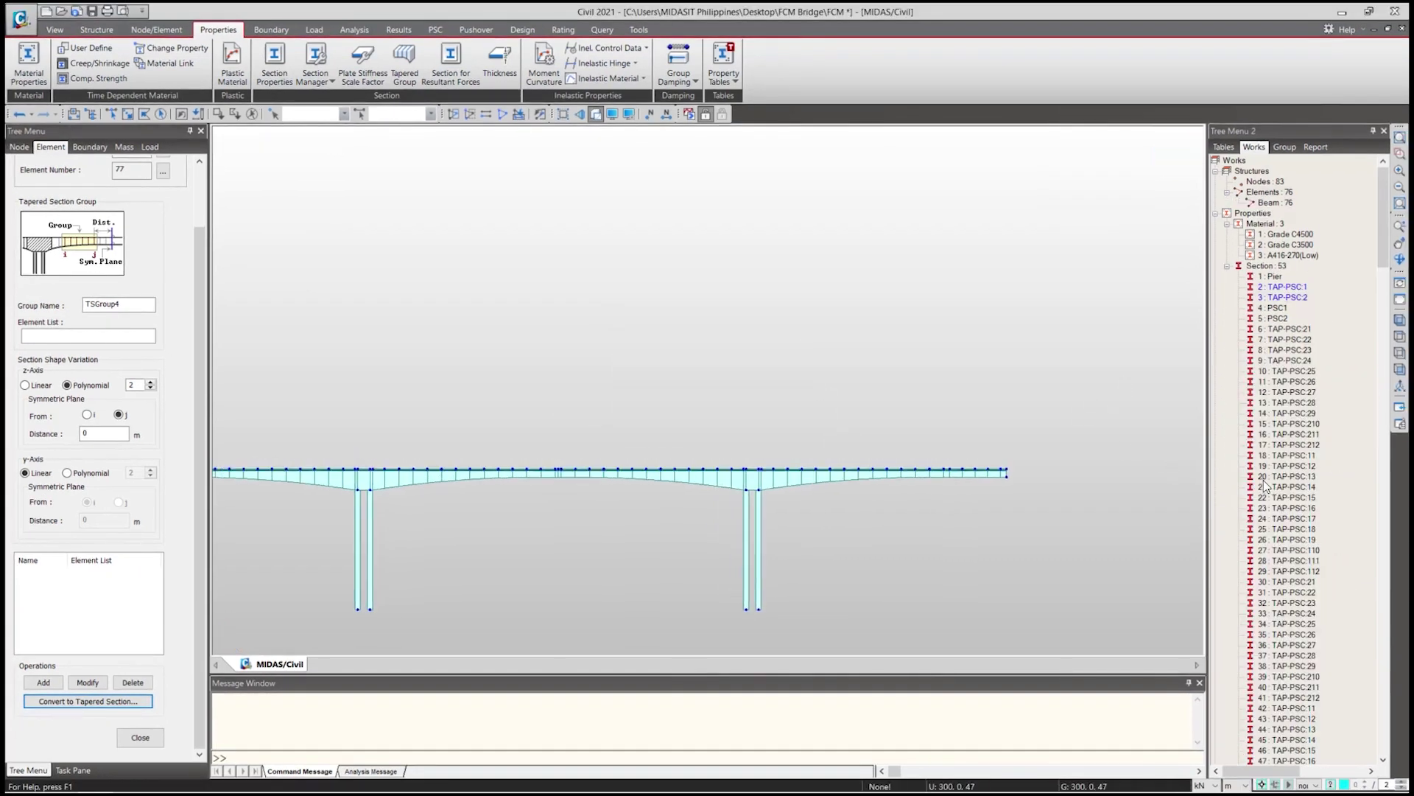
Check which girder elements use the converted TAP-PSC sections, viewing the bridge in front and isometric views.
left_click(1295, 330)
left_click(1297, 339)
left_click(1297, 361)
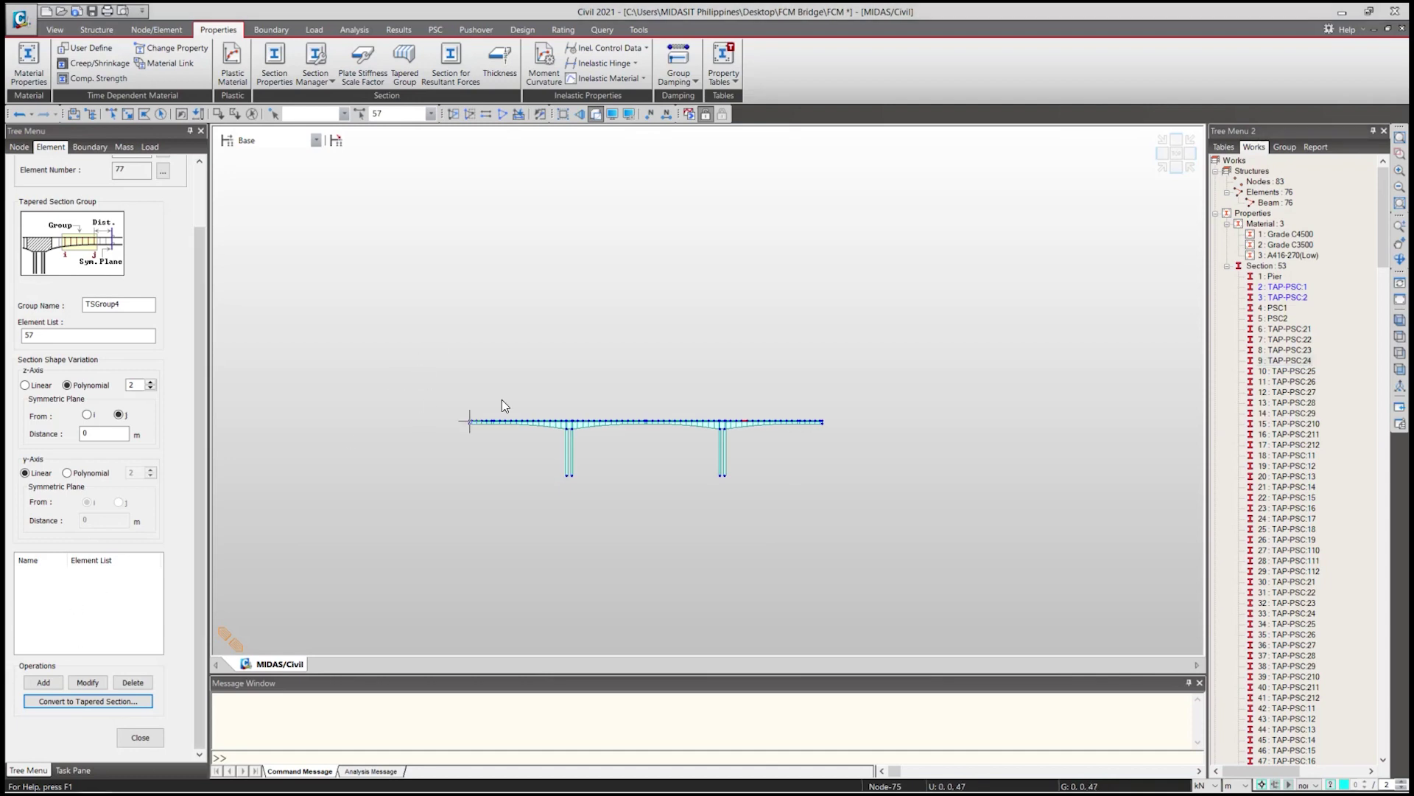
left_click(1162, 166)
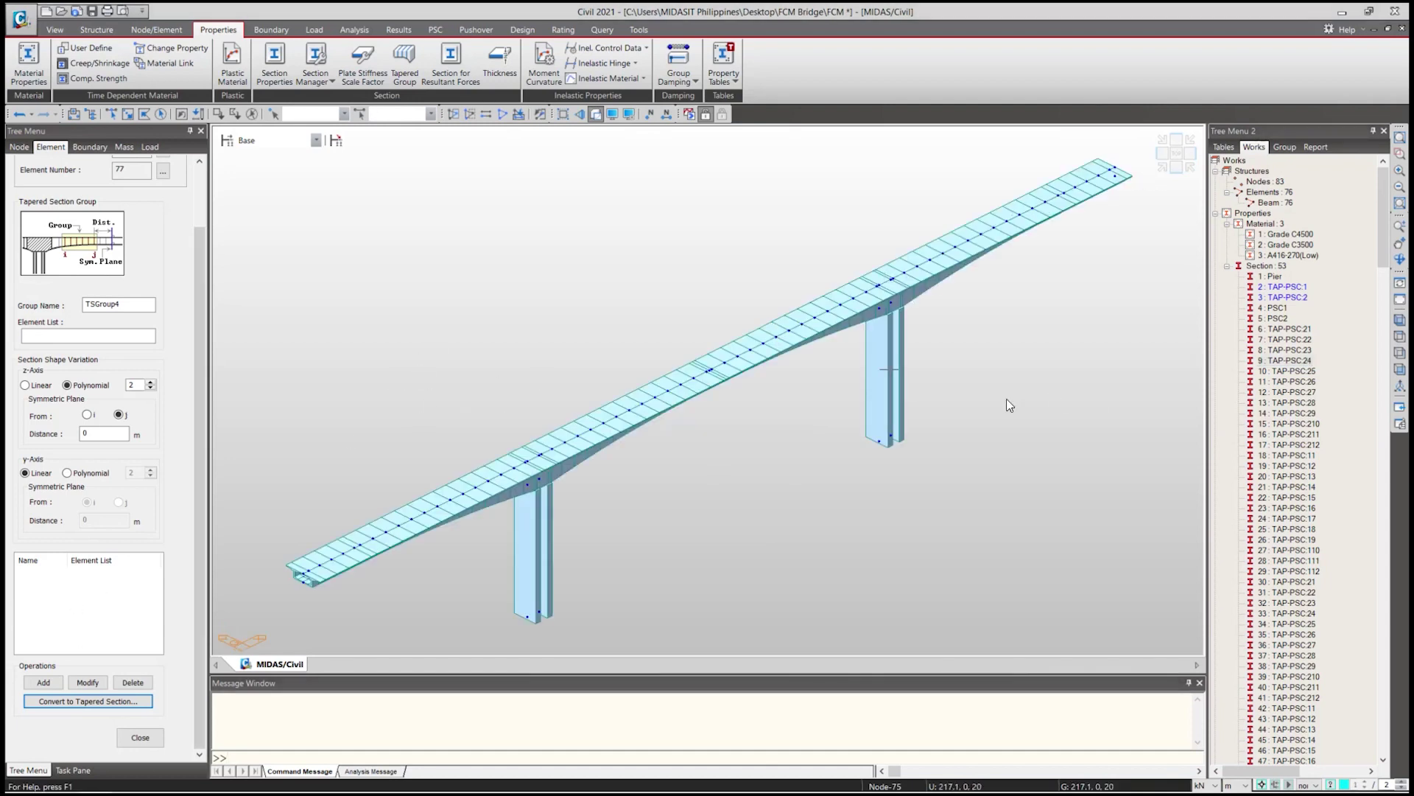
left_click(1293, 330)
left_click(1298, 350)
left_click(1299, 371)
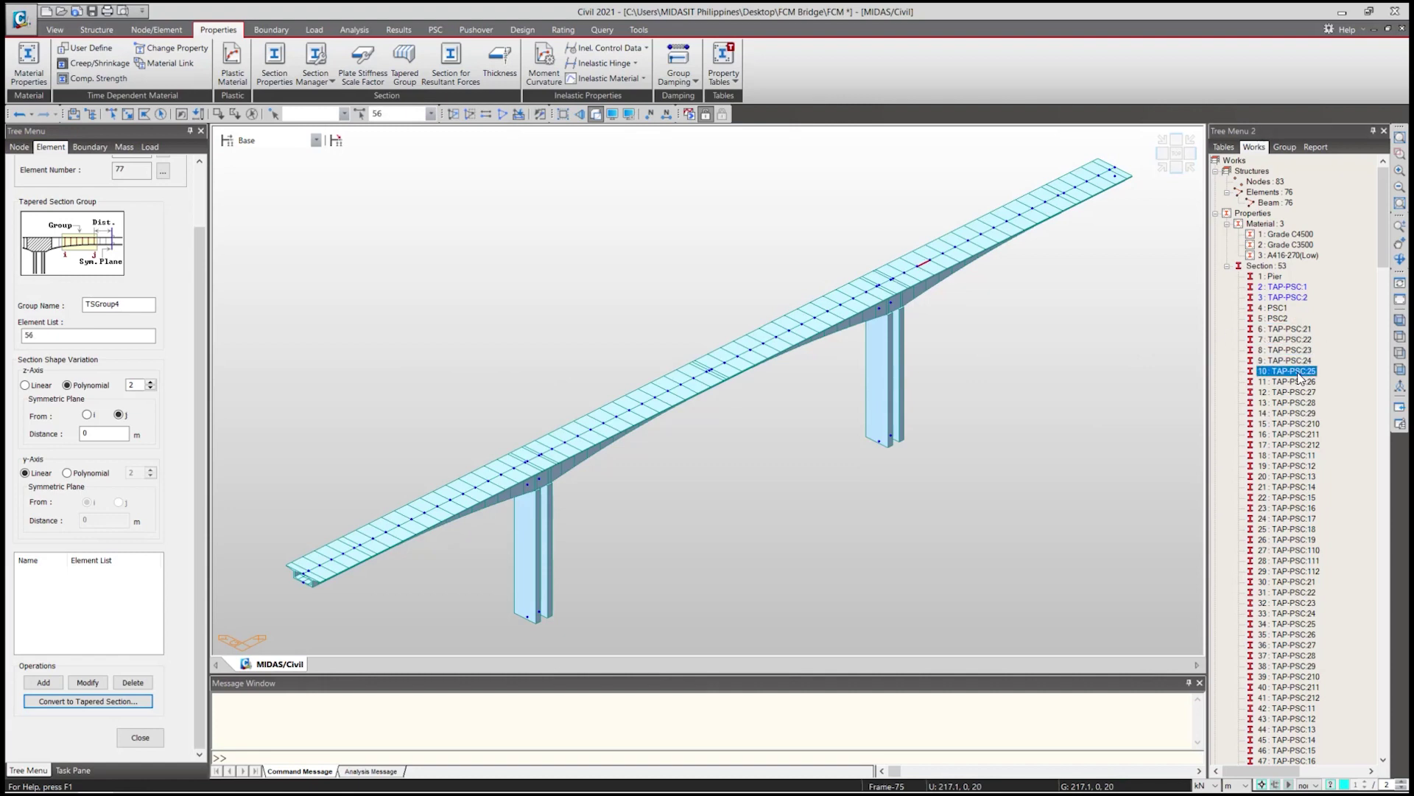
left_click(1300, 329)
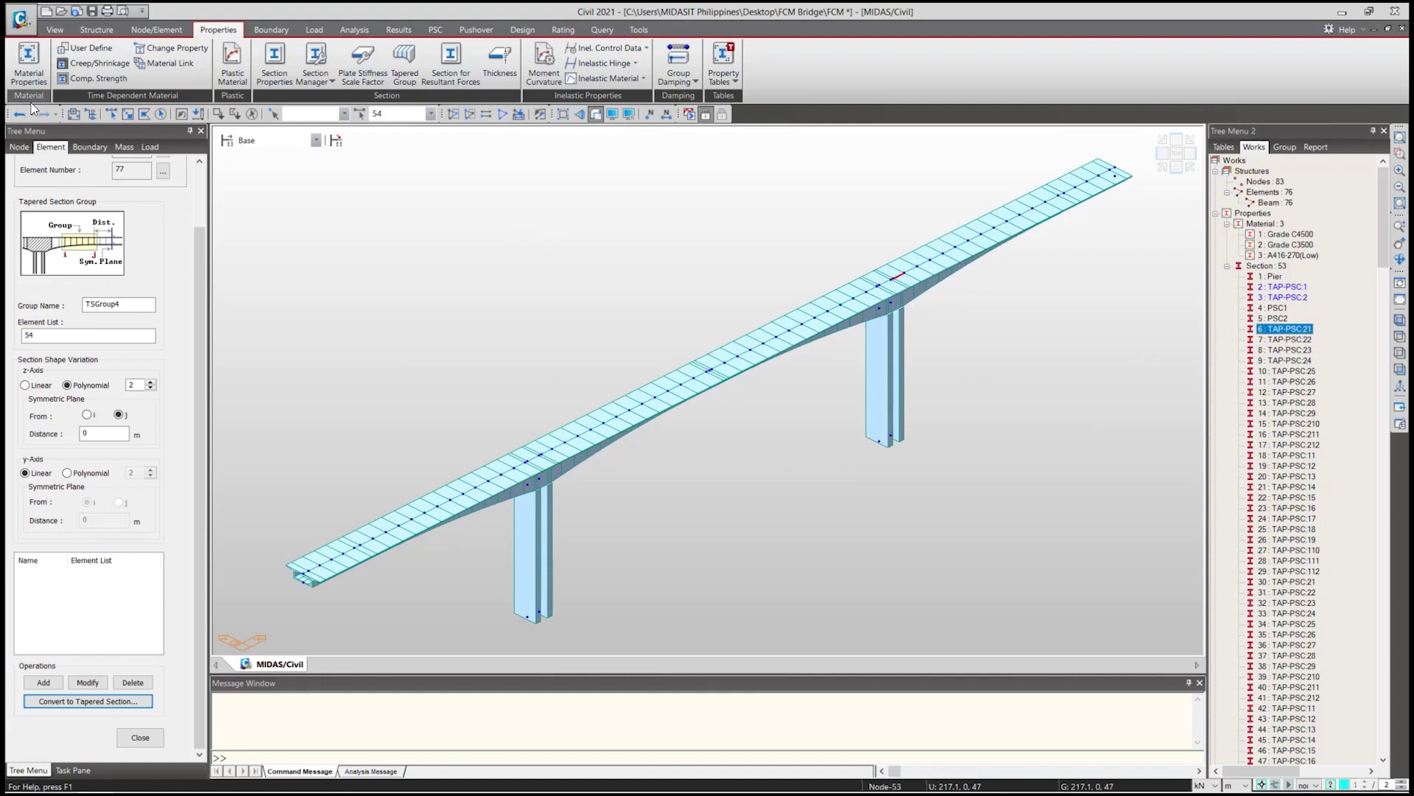
Add a creep/shrinkage time-dependent material named C45 with code CEB-FIP(1990).
left_click(89, 63)
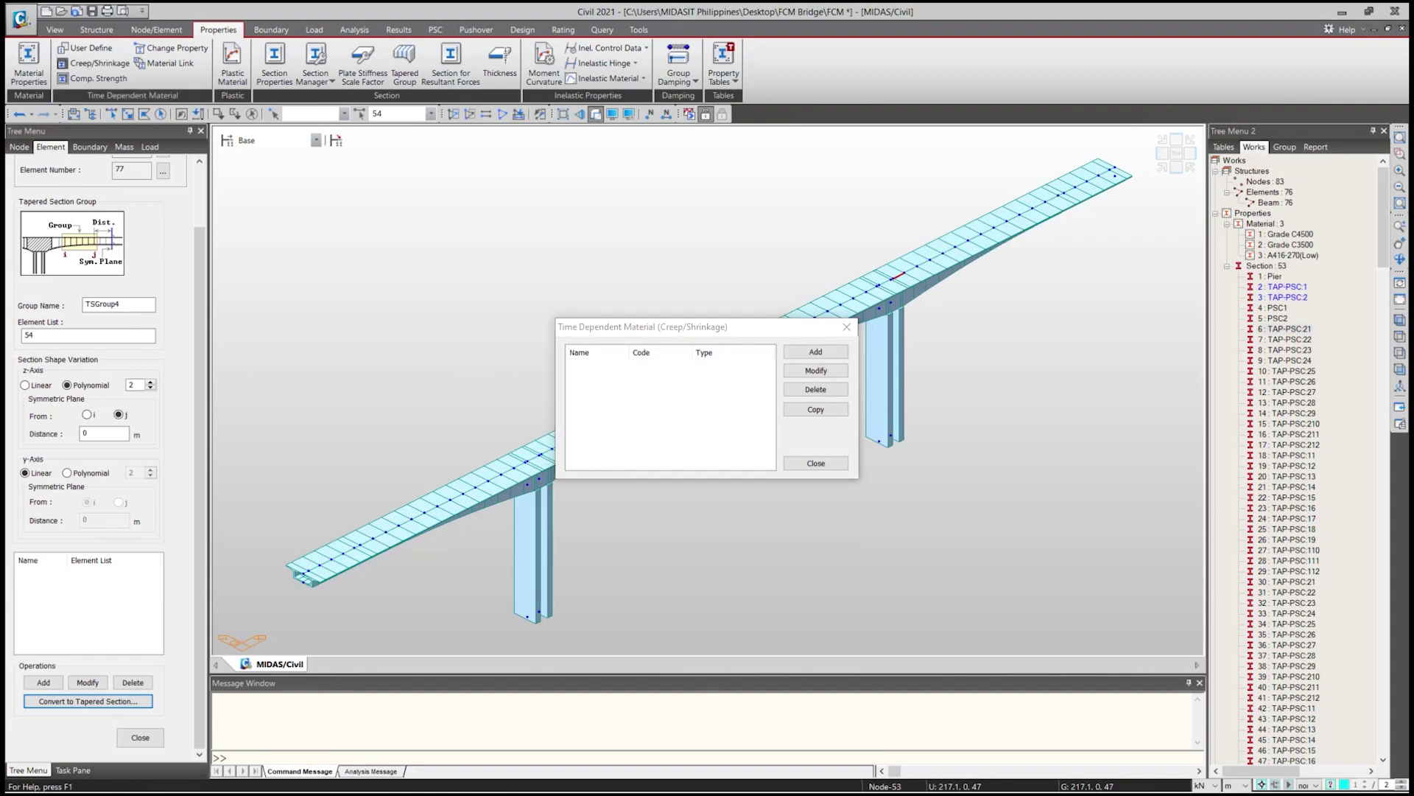
left_click(822, 349)
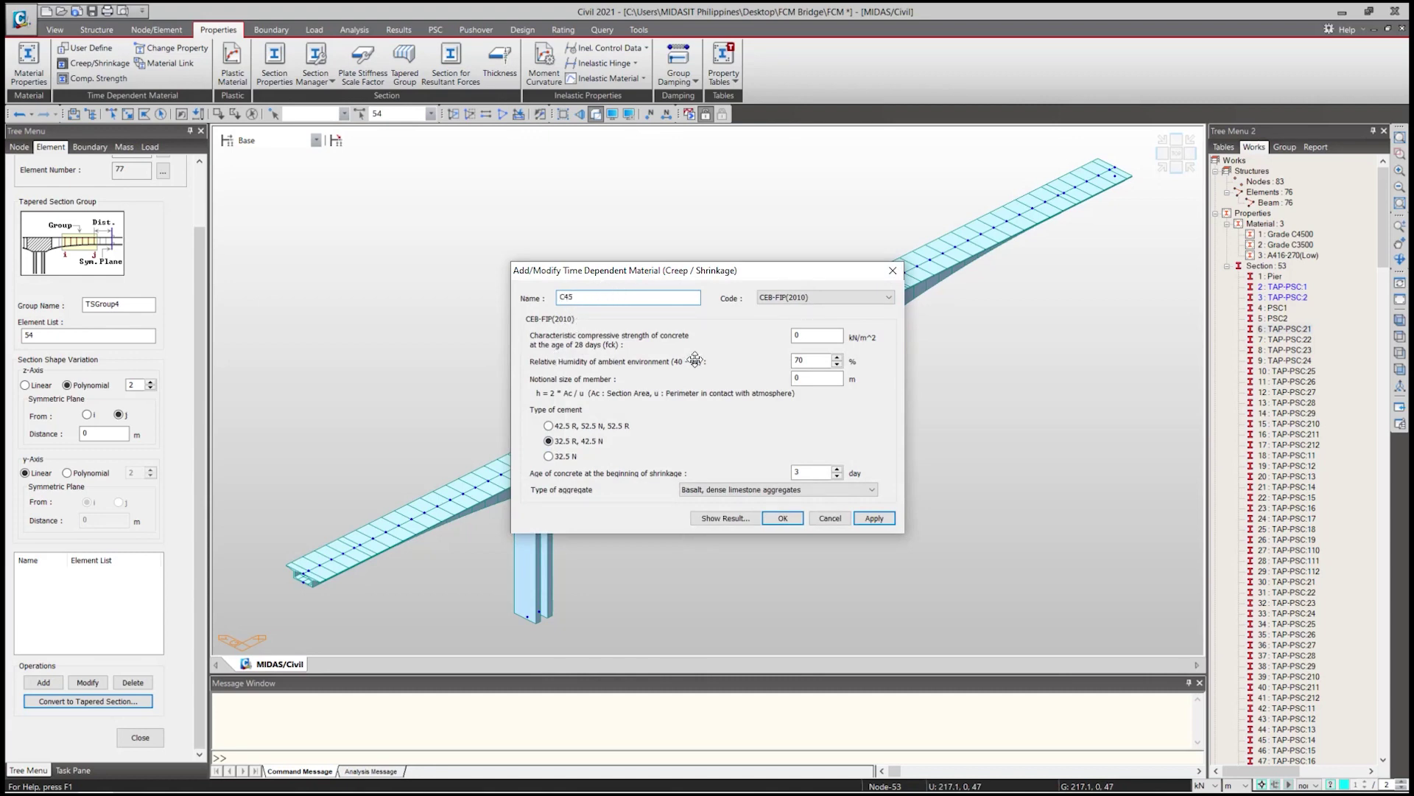
left_click(809, 298)
left_click(809, 319)
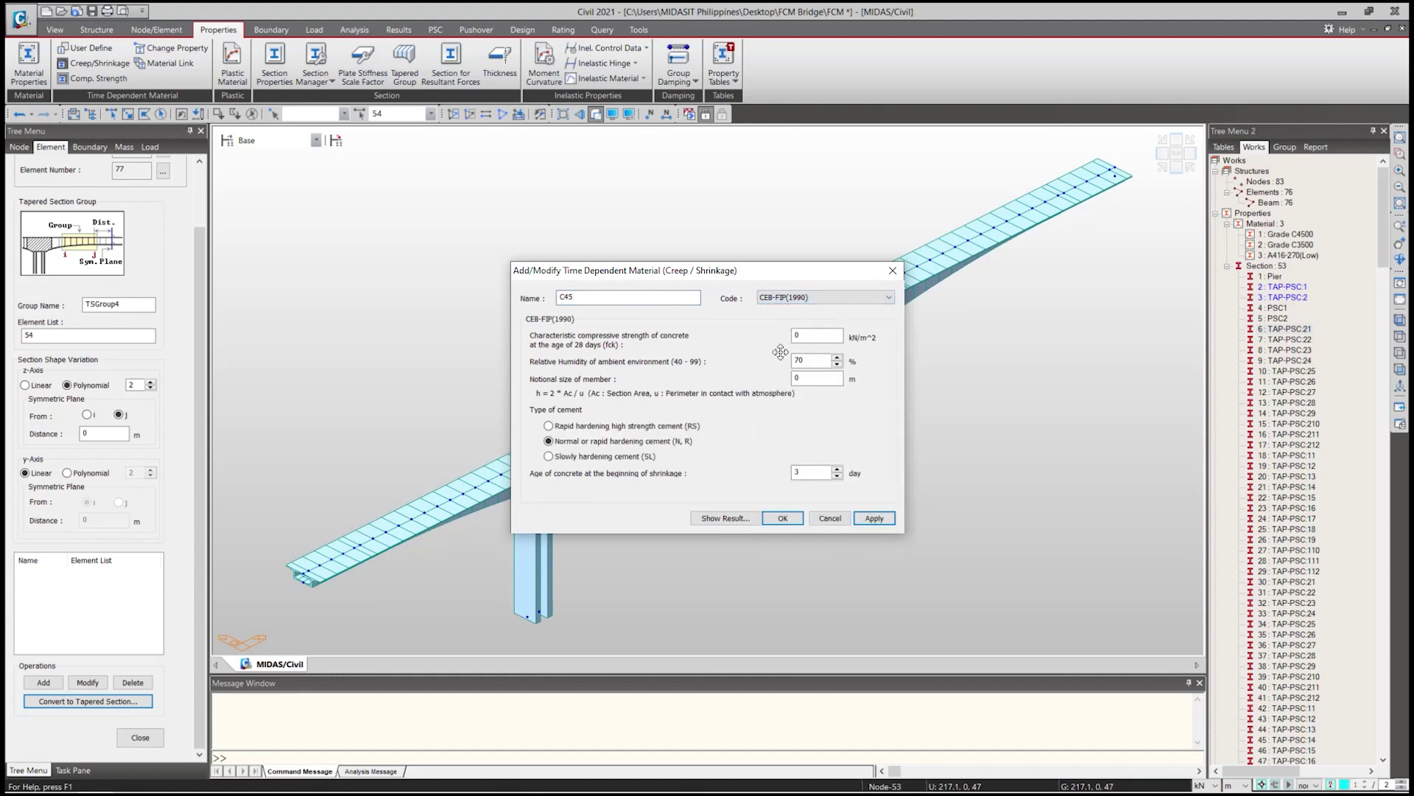
Set the C45 material's 28-day characteristic compressive strength to 45000 kN/m^2 and its notional member size to 1 m.
double_click(814, 336)
type("45000")
double_click(810, 363)
left_click(831, 375)
key("Tab")
type("1")
Preview the C45 creep coefficient curve, accept the creep/shrinkage material and close its material list.
left_click(719, 519)
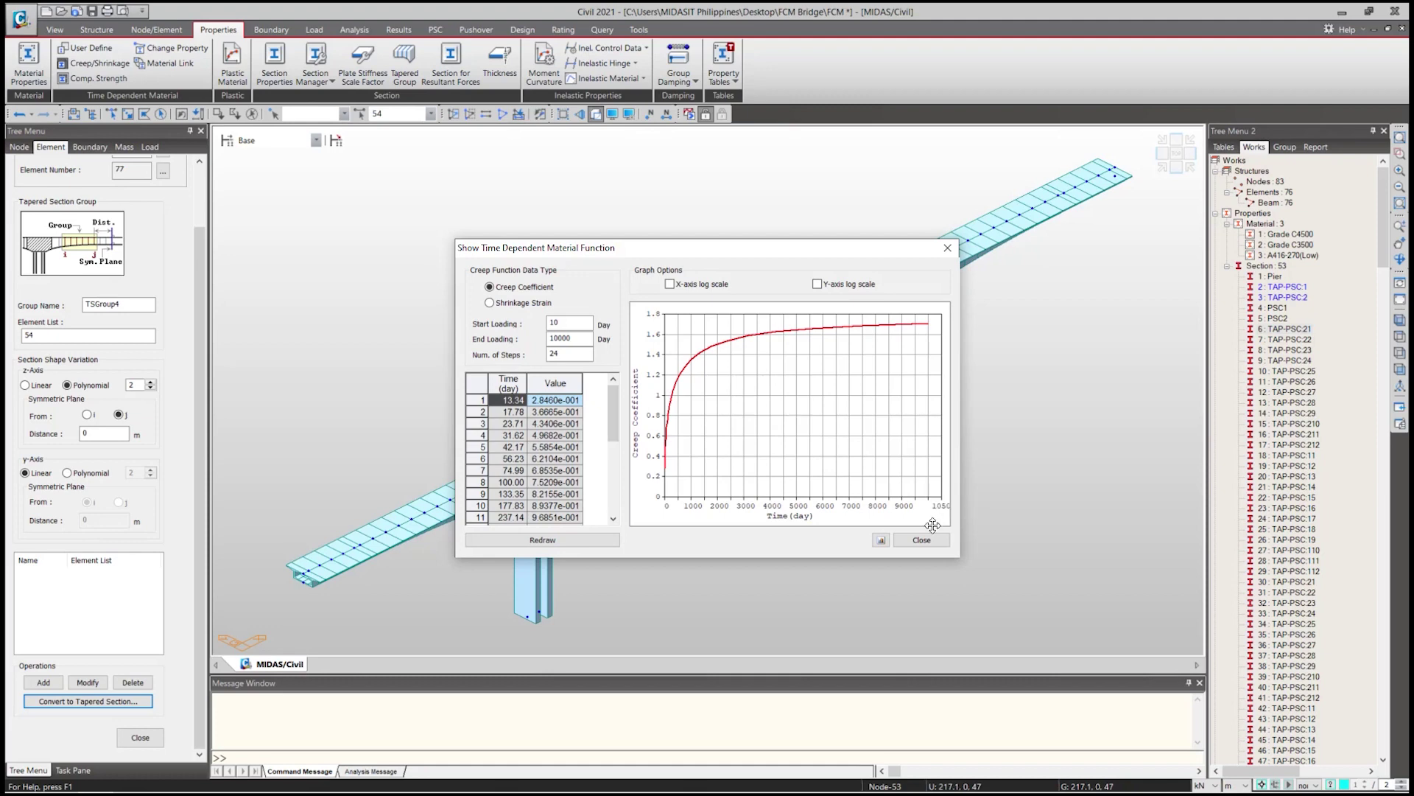
left_click_drag(927, 532, 926, 537)
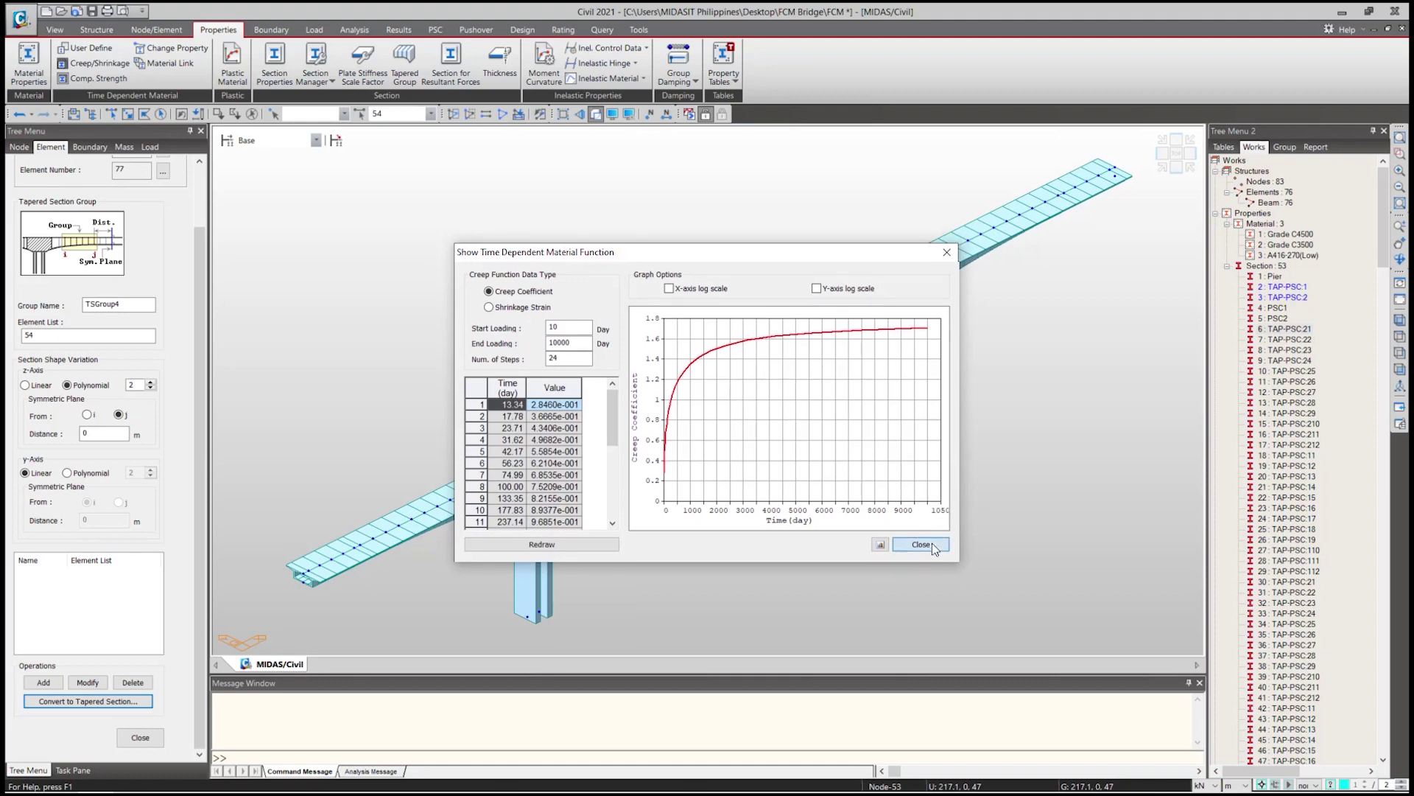
left_click(930, 543)
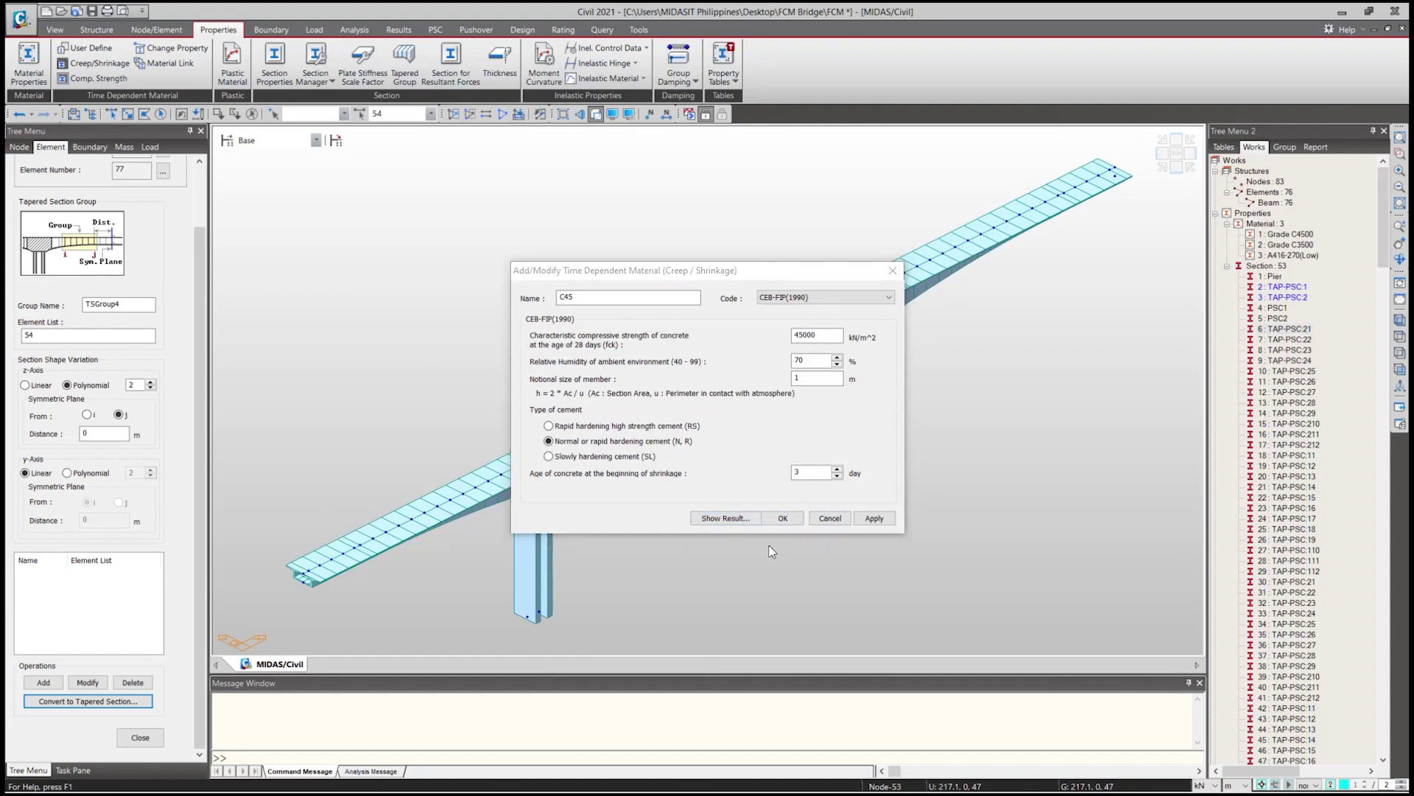
left_click(783, 519)
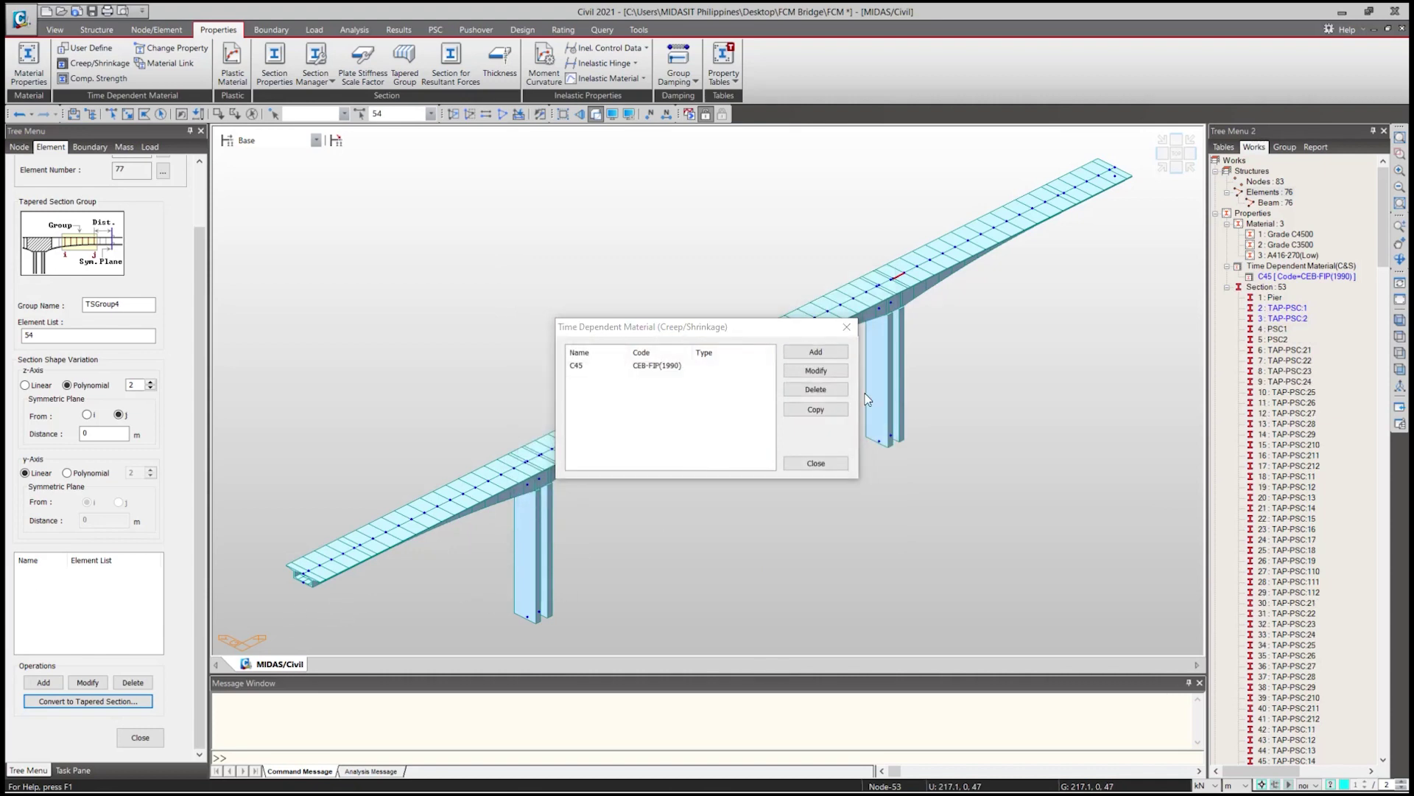
left_click(848, 329)
Start a compressive strength time-dependent material named C45 with code CEB-FIP(1990).
left_click(87, 78)
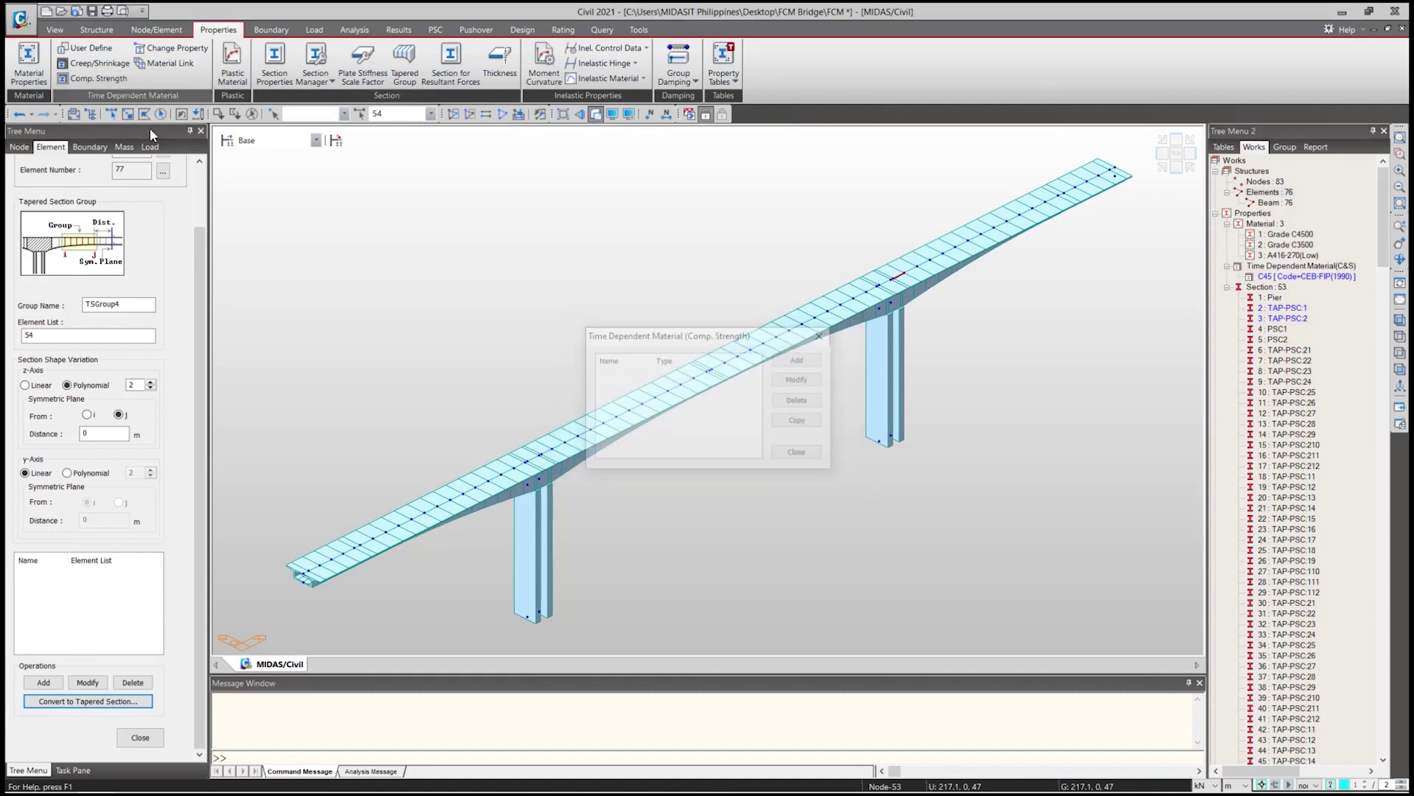
left_click(797, 358)
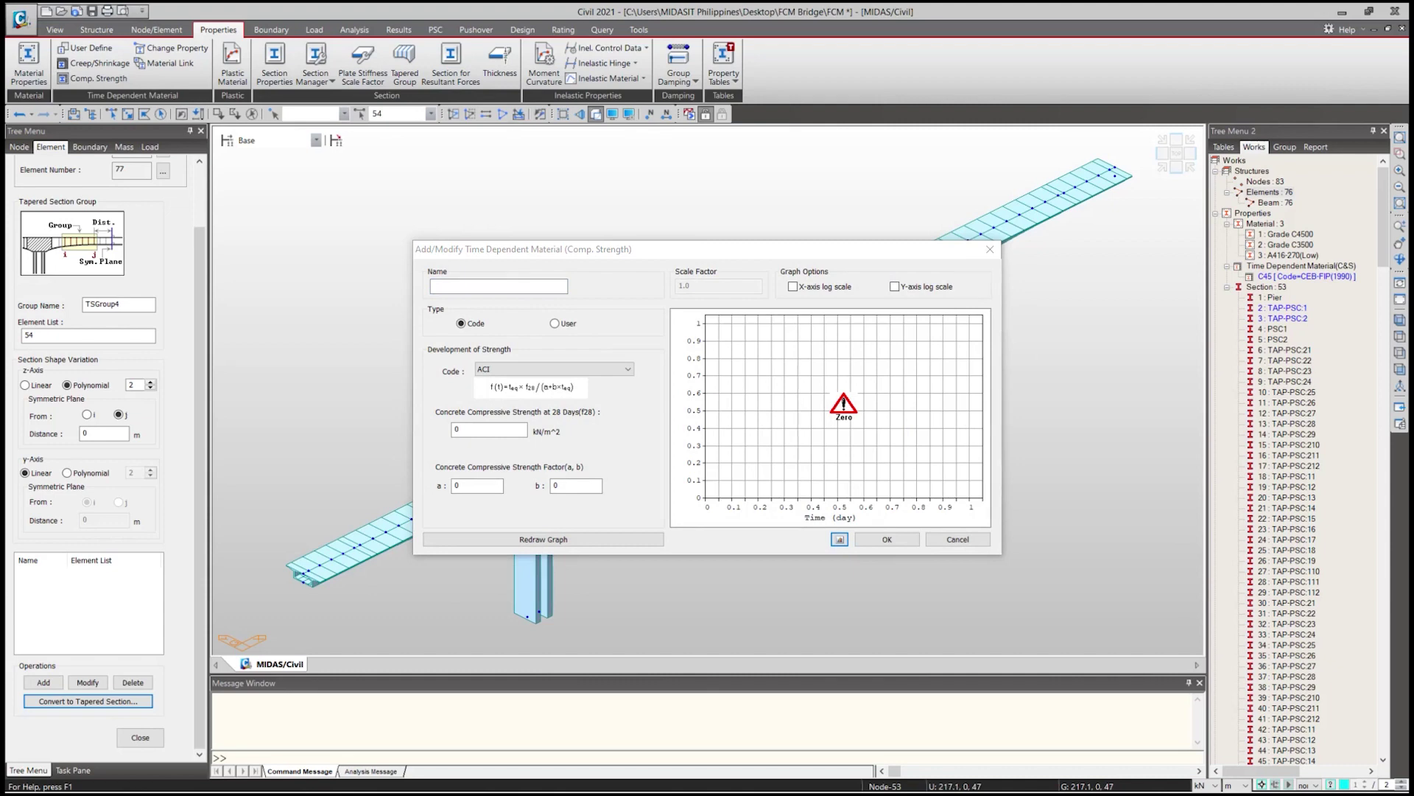
left_click(584, 370)
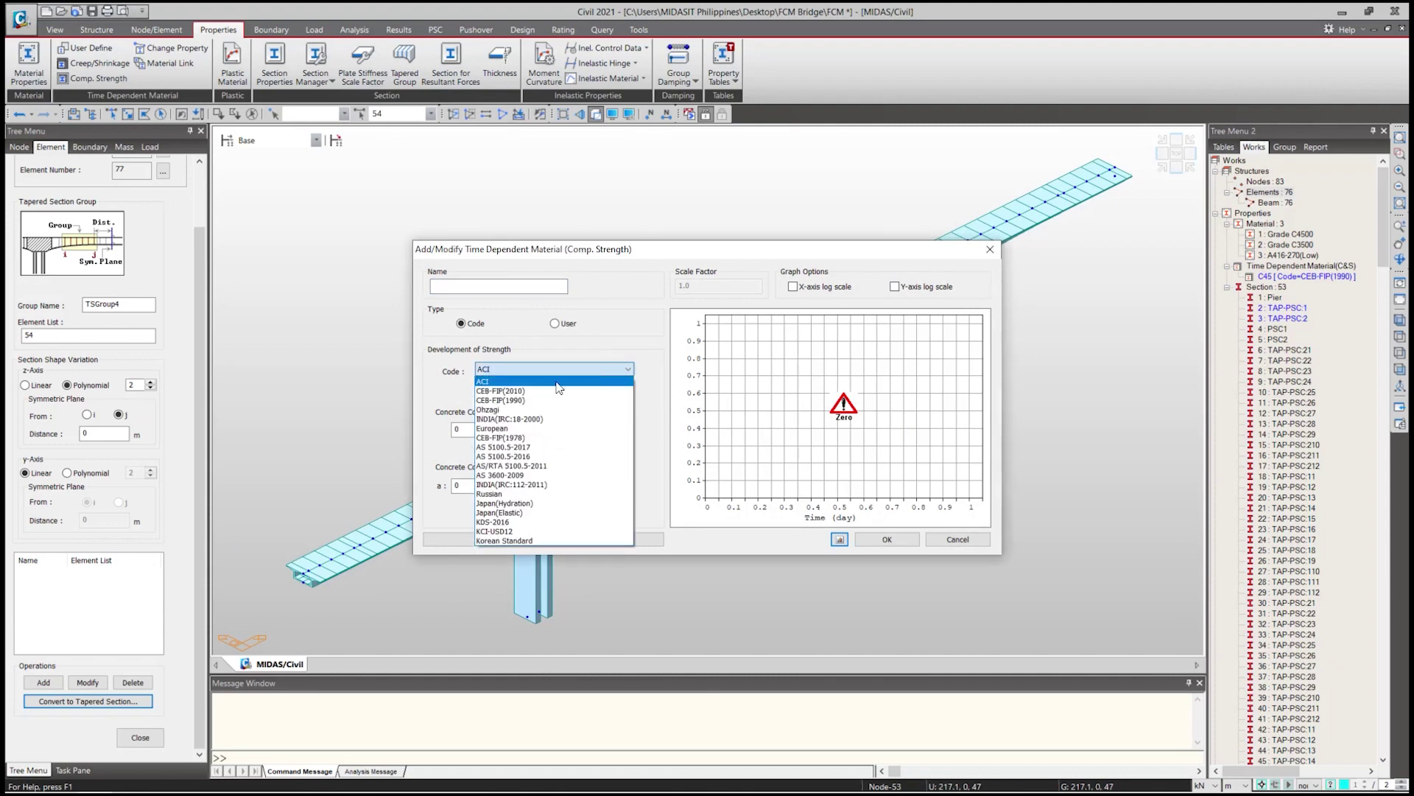
left_click(519, 400)
left_click(503, 288)
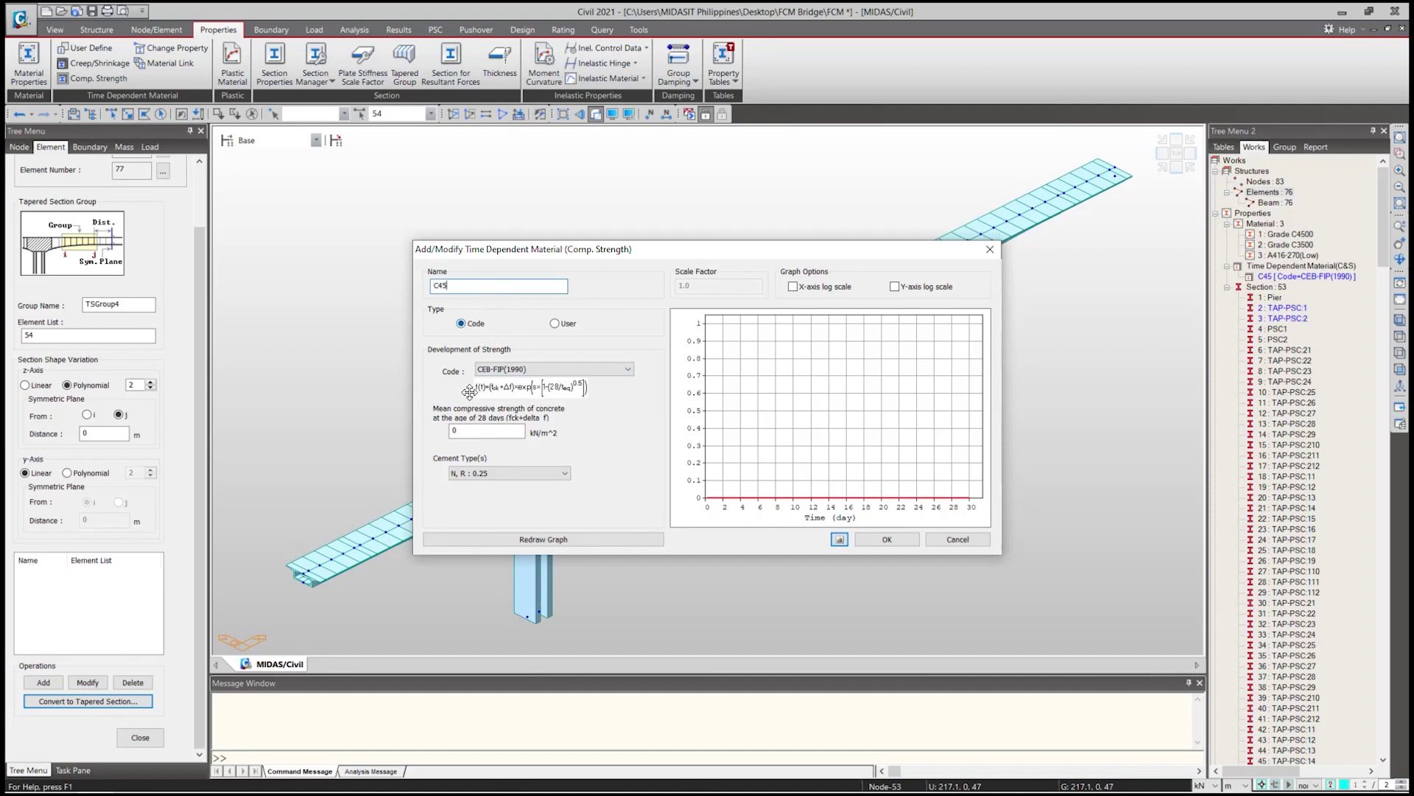
Set the C45 material's 28-day mean compressive strength to 53000 kN/m^2, redraw its strength graph, accept it and close the material list.
left_click_drag(494, 433, 447, 441)
type("53000")
left_click(538, 541)
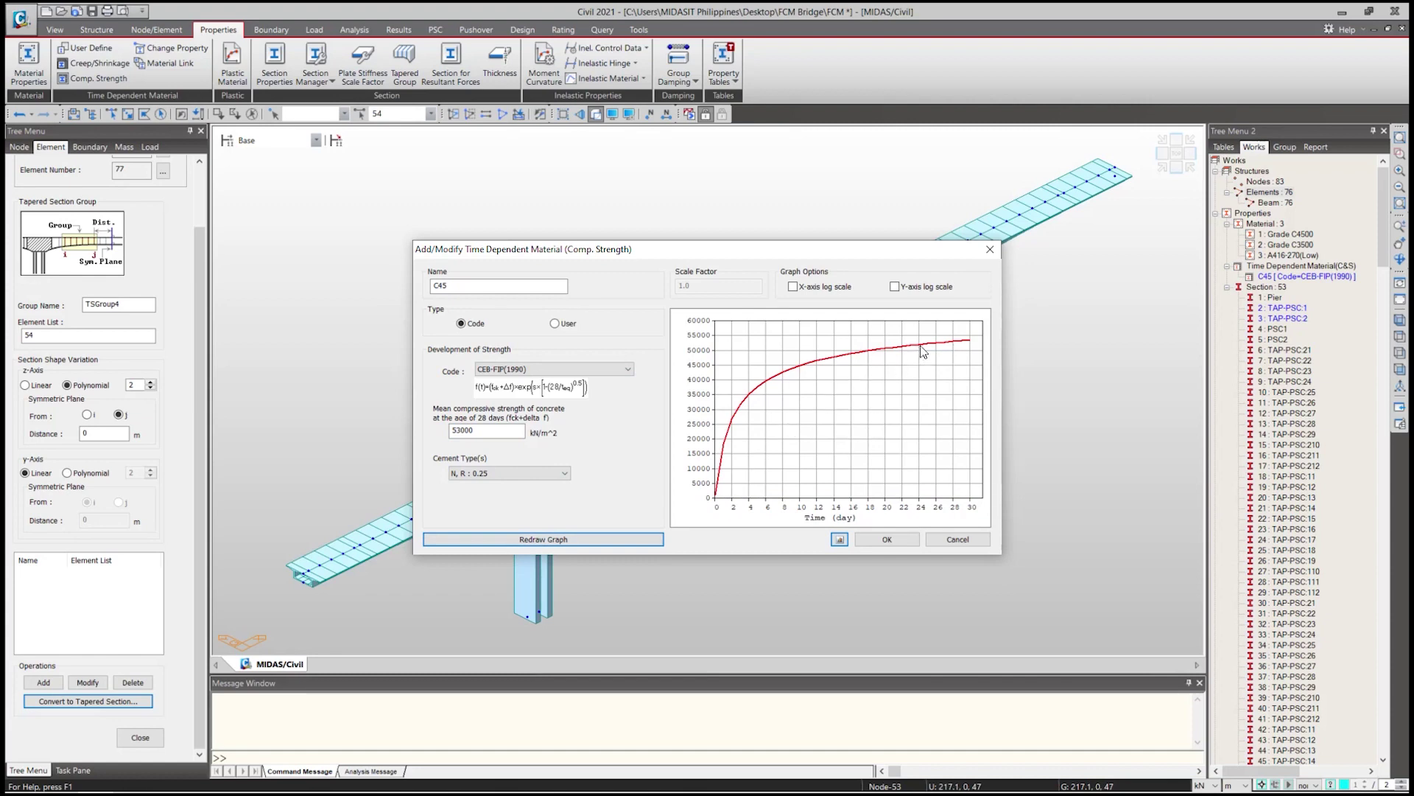
left_click(887, 540)
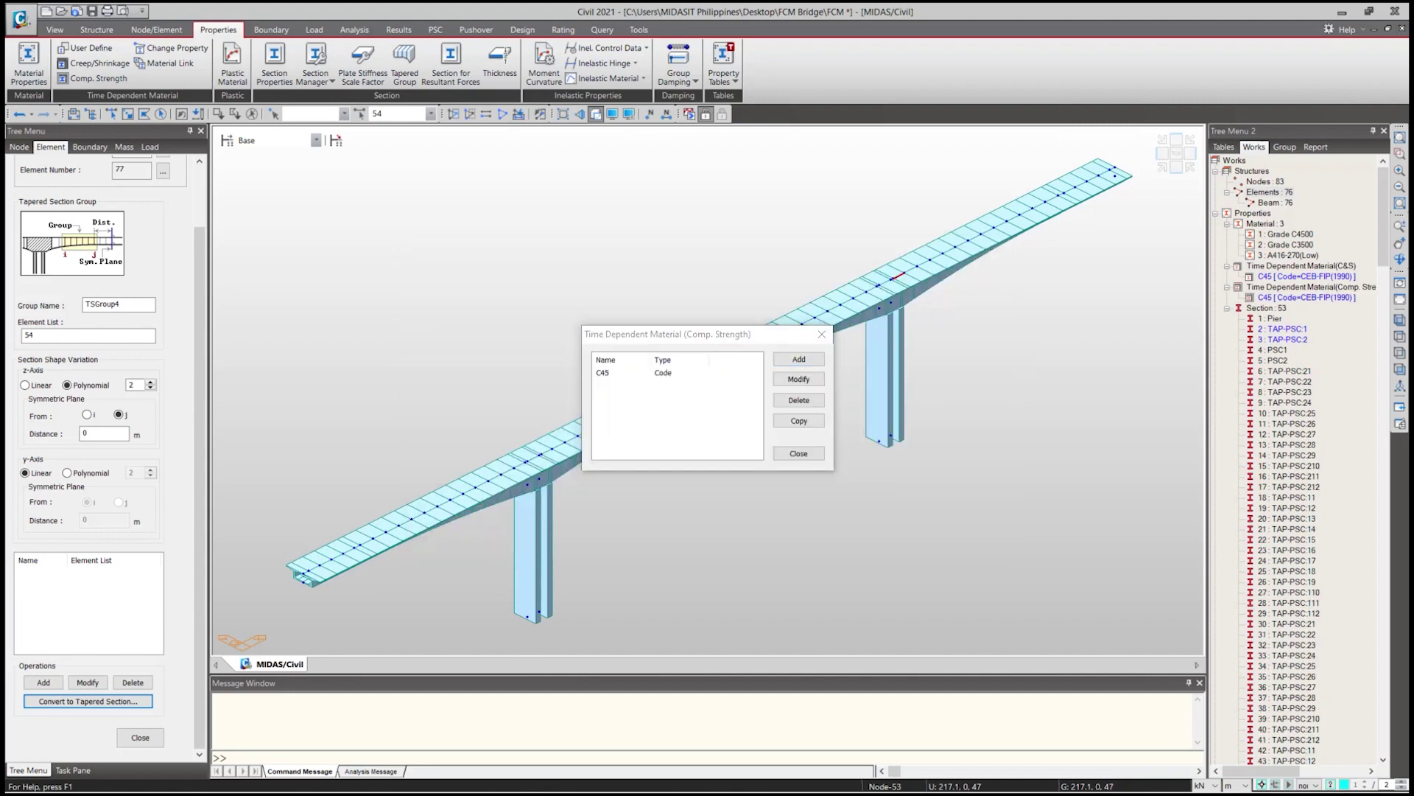
left_click(822, 335)
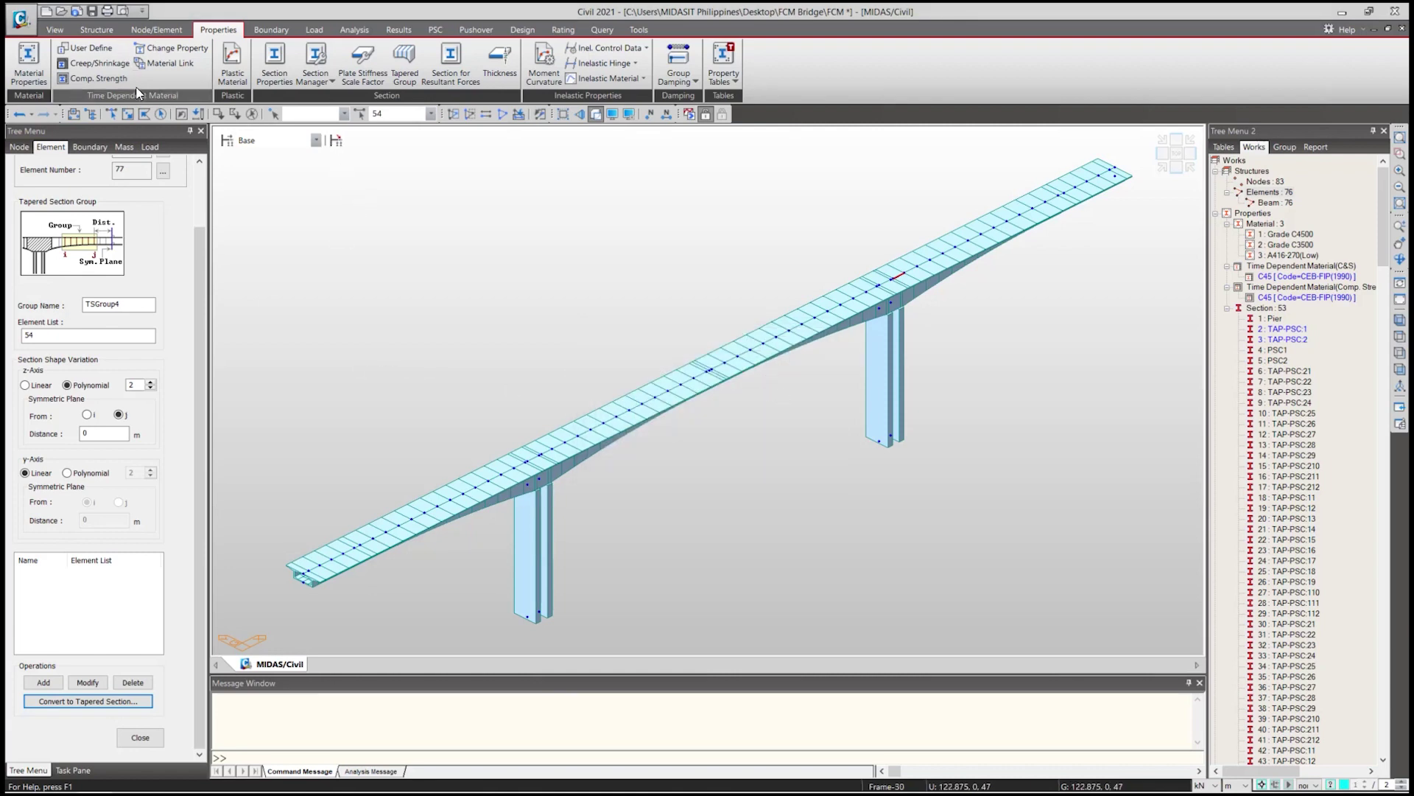
Link the Grade C4500 material to the C45 creep/shrinkage and C45 compressive strength properties.
left_click(175, 64)
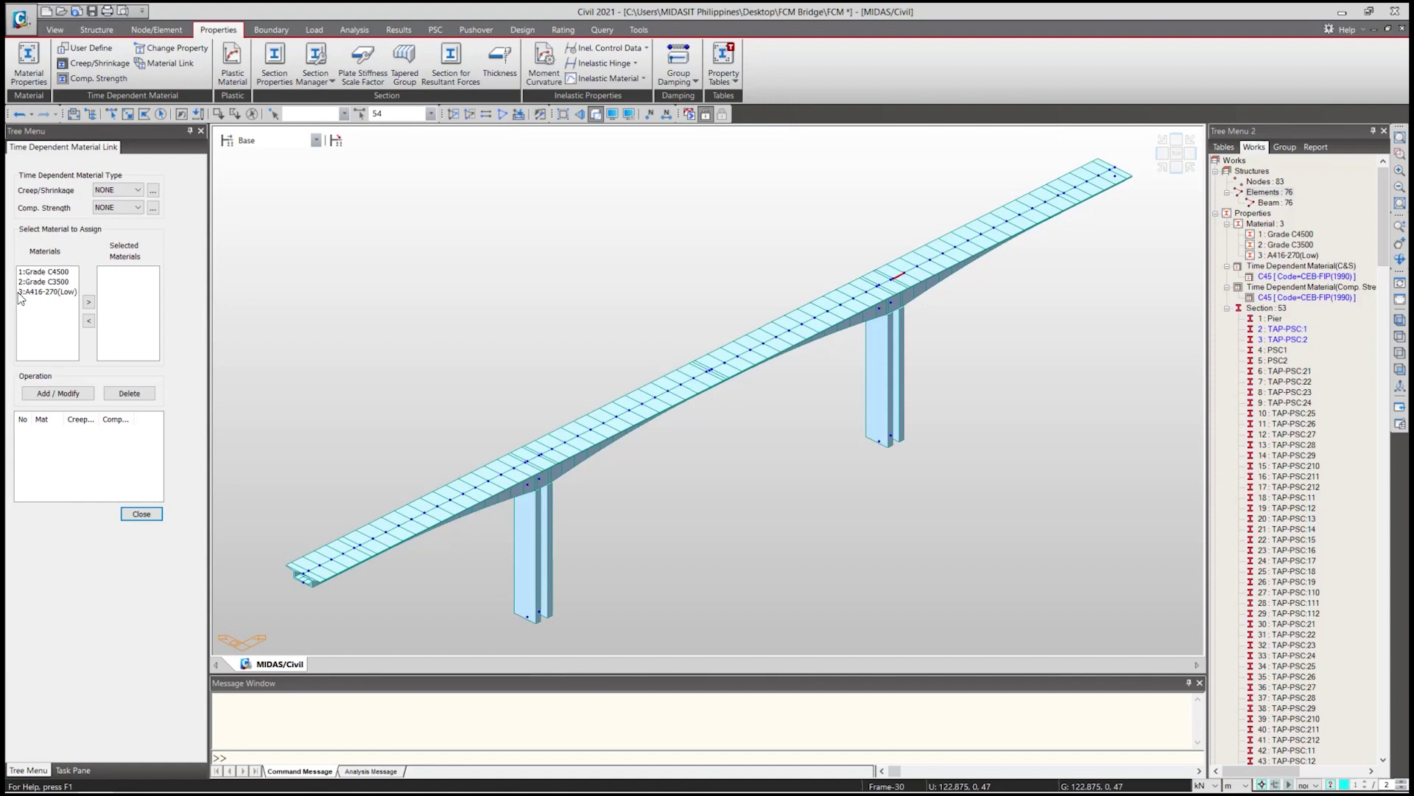
left_click(58, 272)
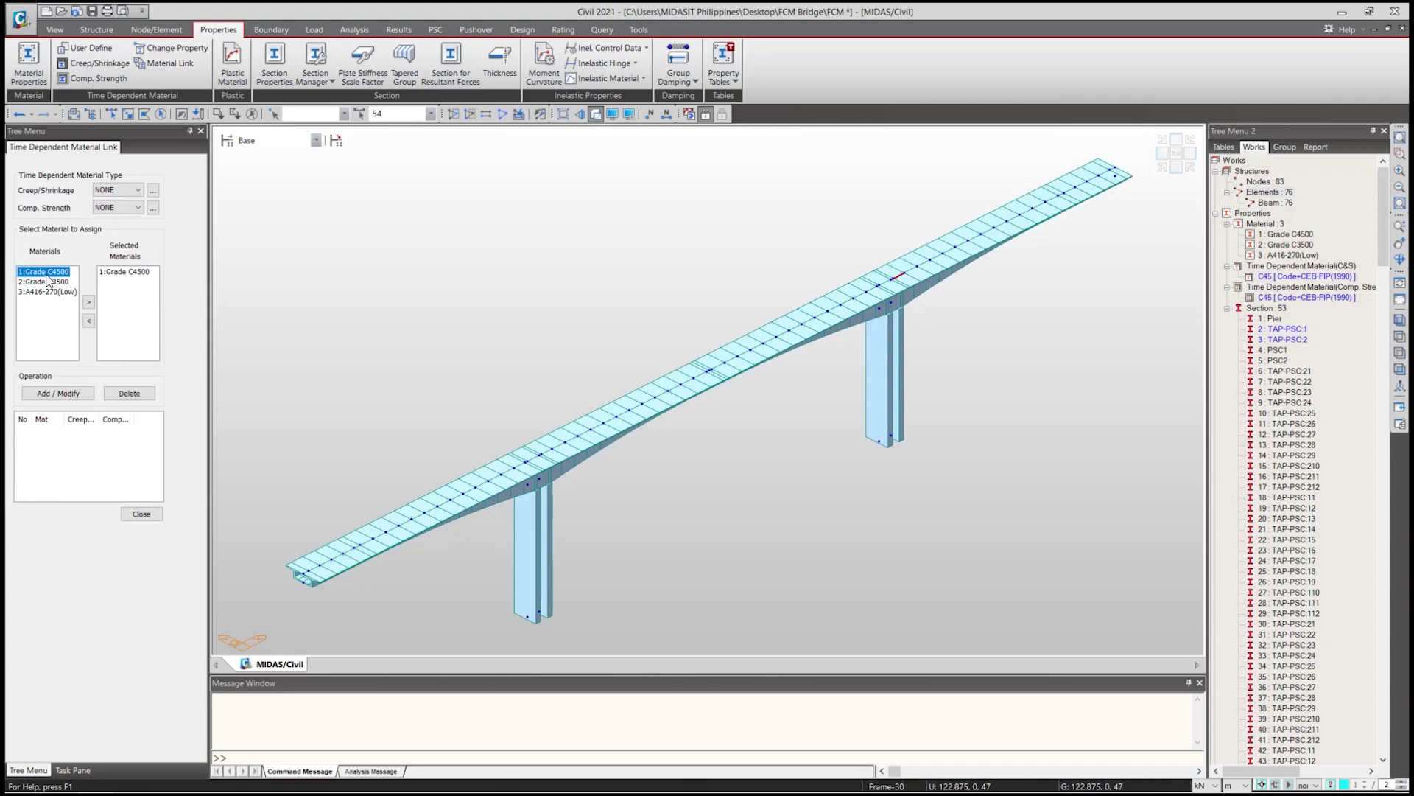
left_click(48, 274)
left_click(89, 302)
left_click(130, 191)
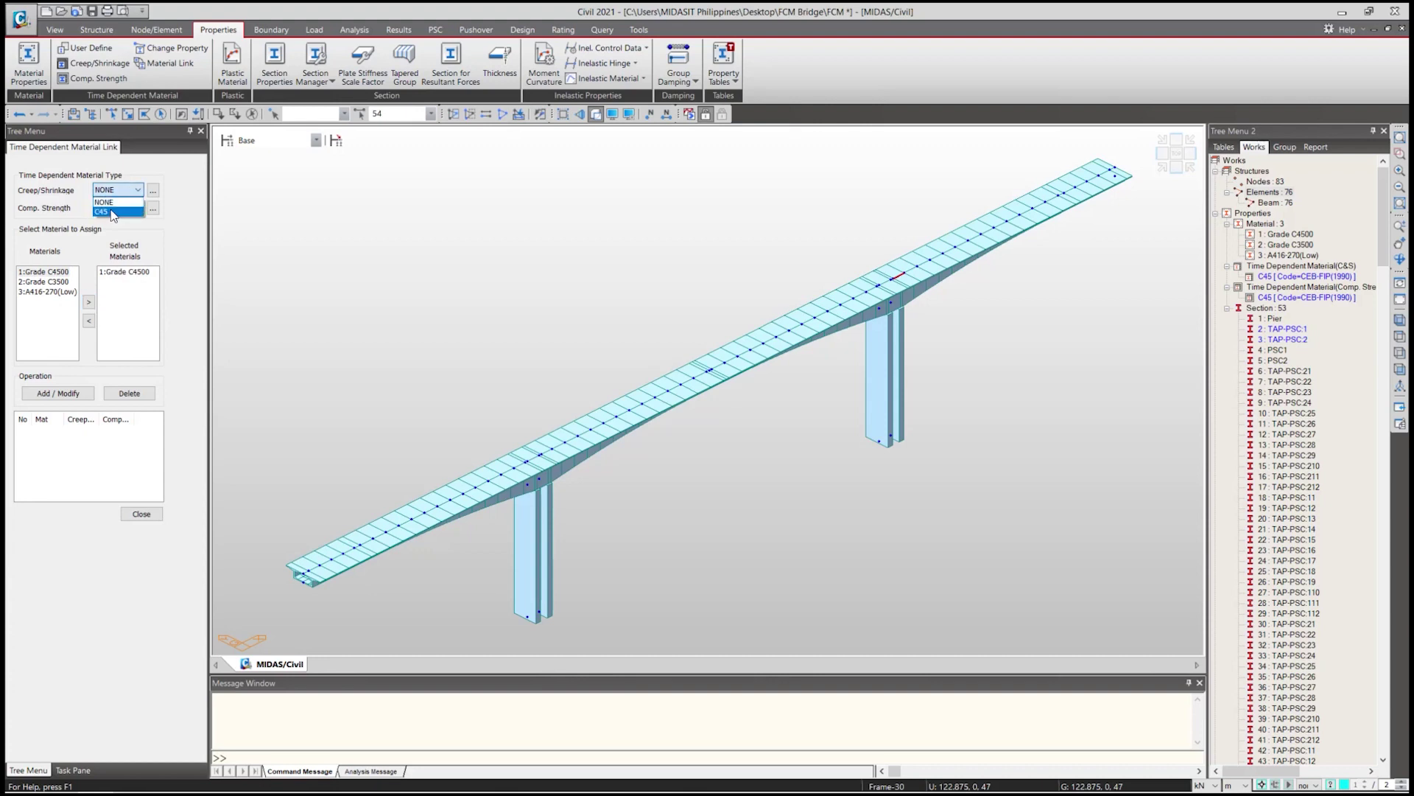
left_click(103, 209)
left_click(79, 392)
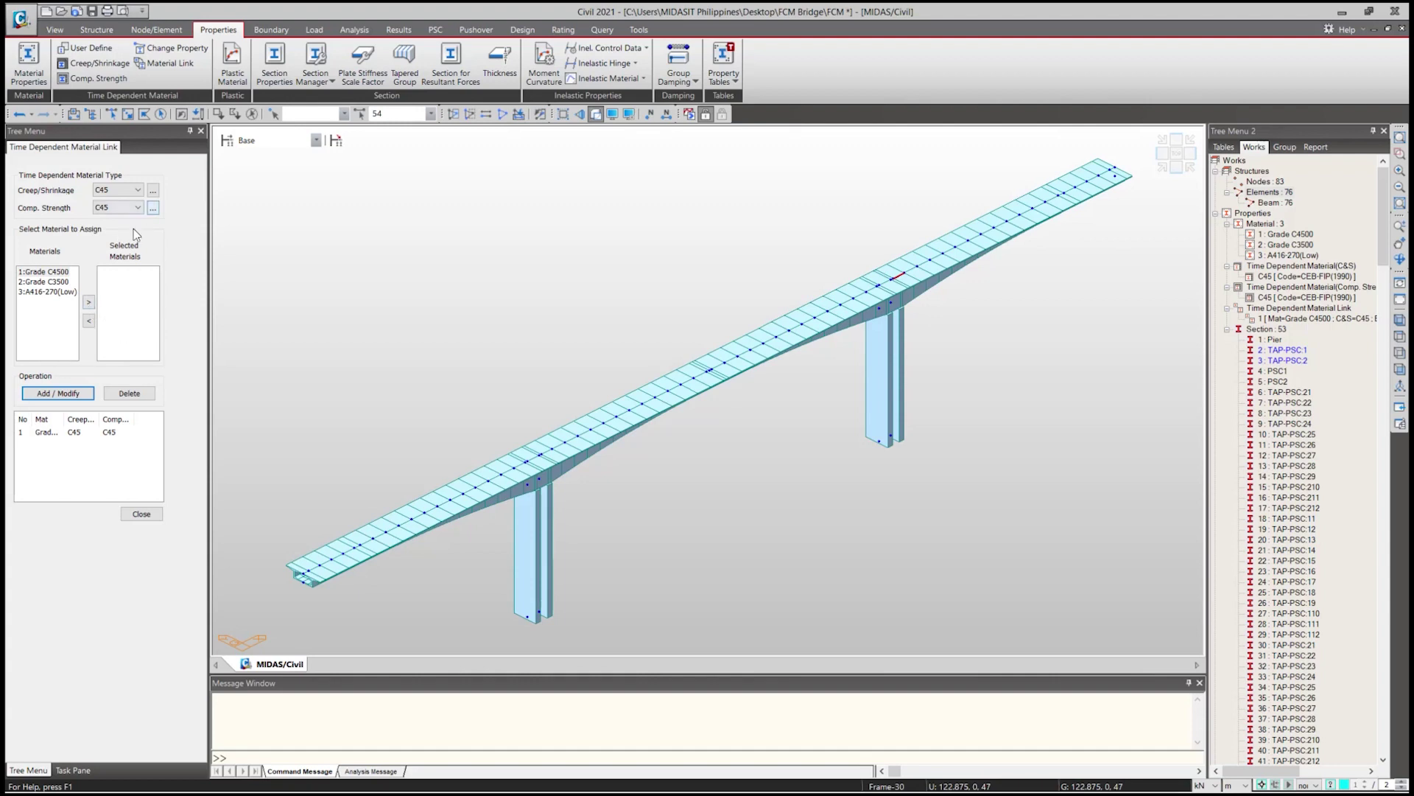
Start another creep/shrinkage time-dependent material named C35 with code CEB-FIP(1990).
left_click(44, 283)
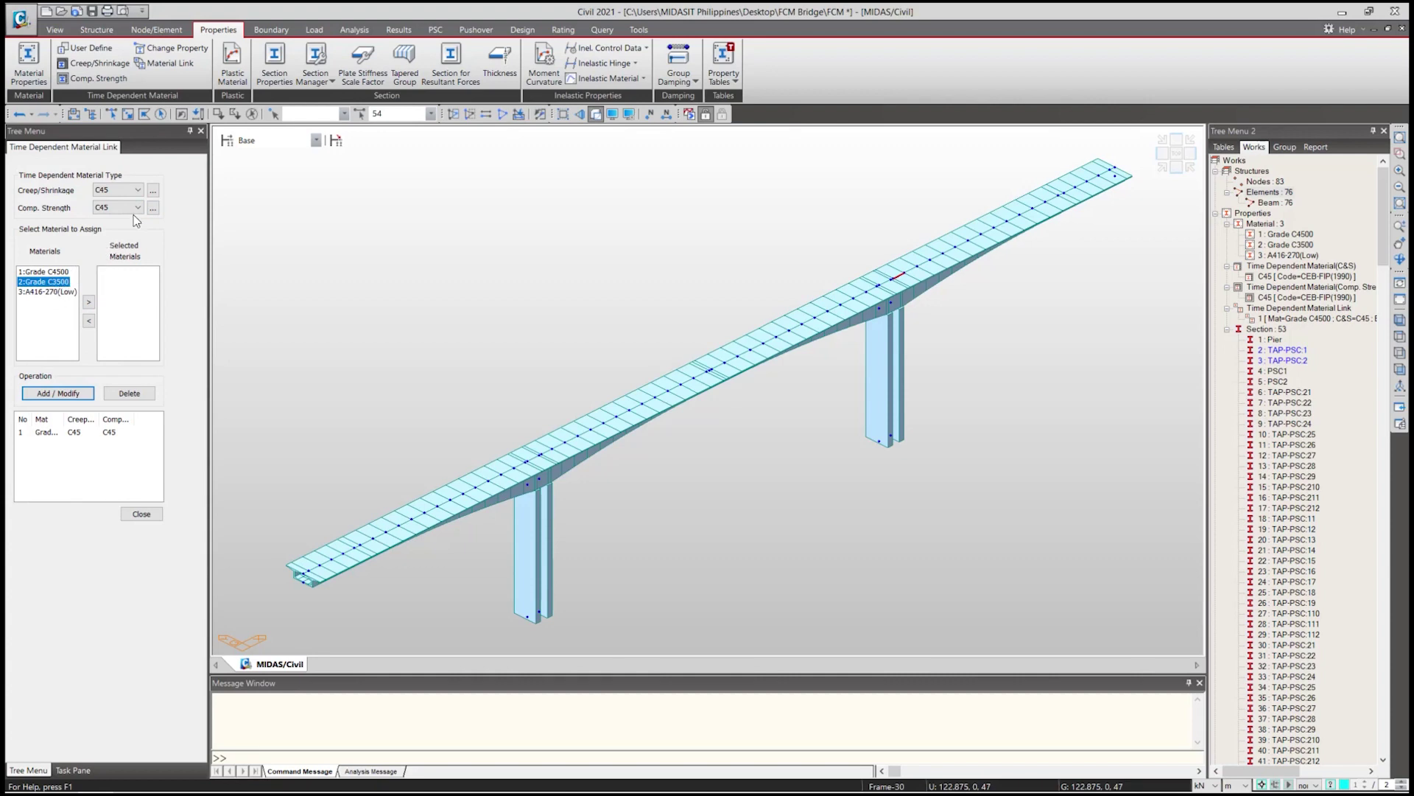
left_click(153, 190)
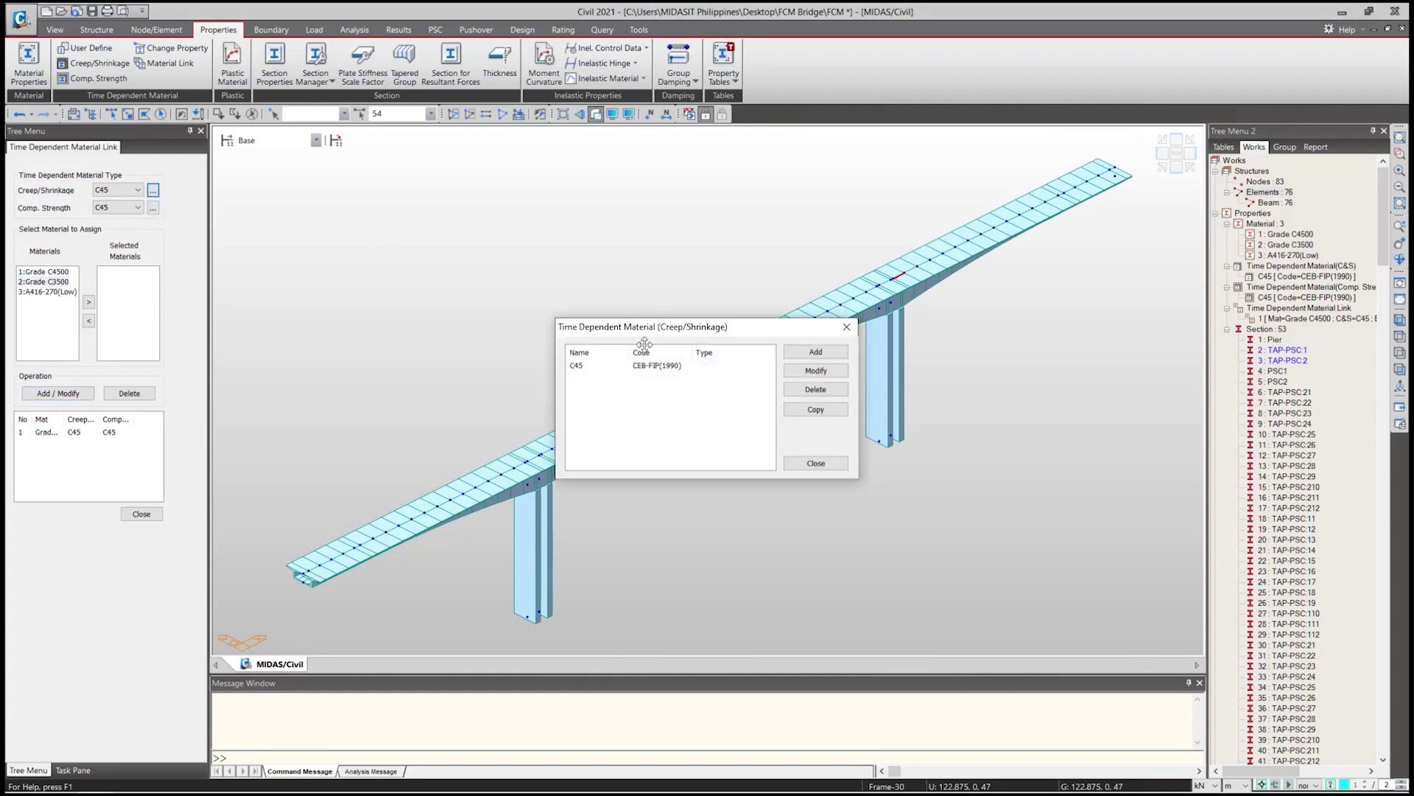
left_click(652, 366)
left_click(816, 352)
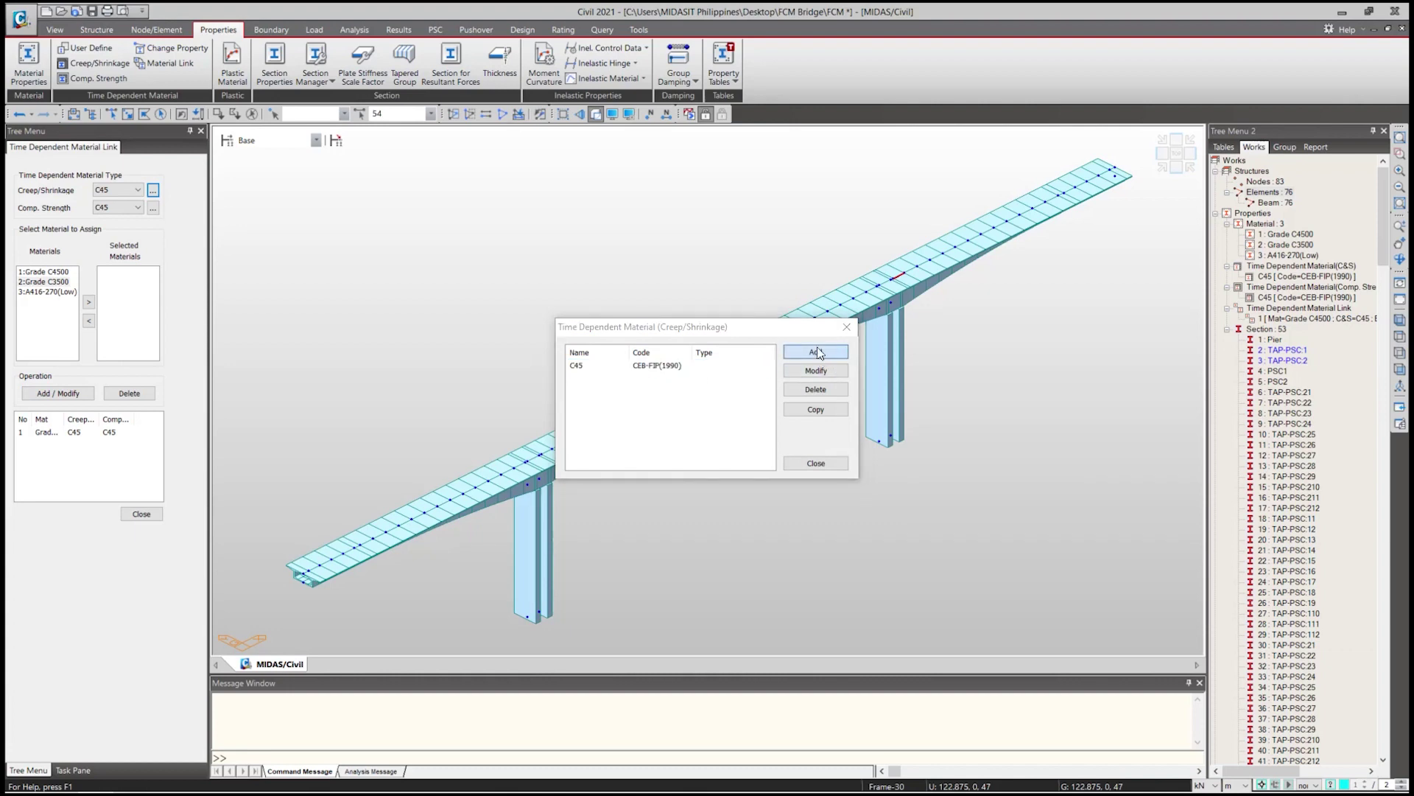
type("C35")
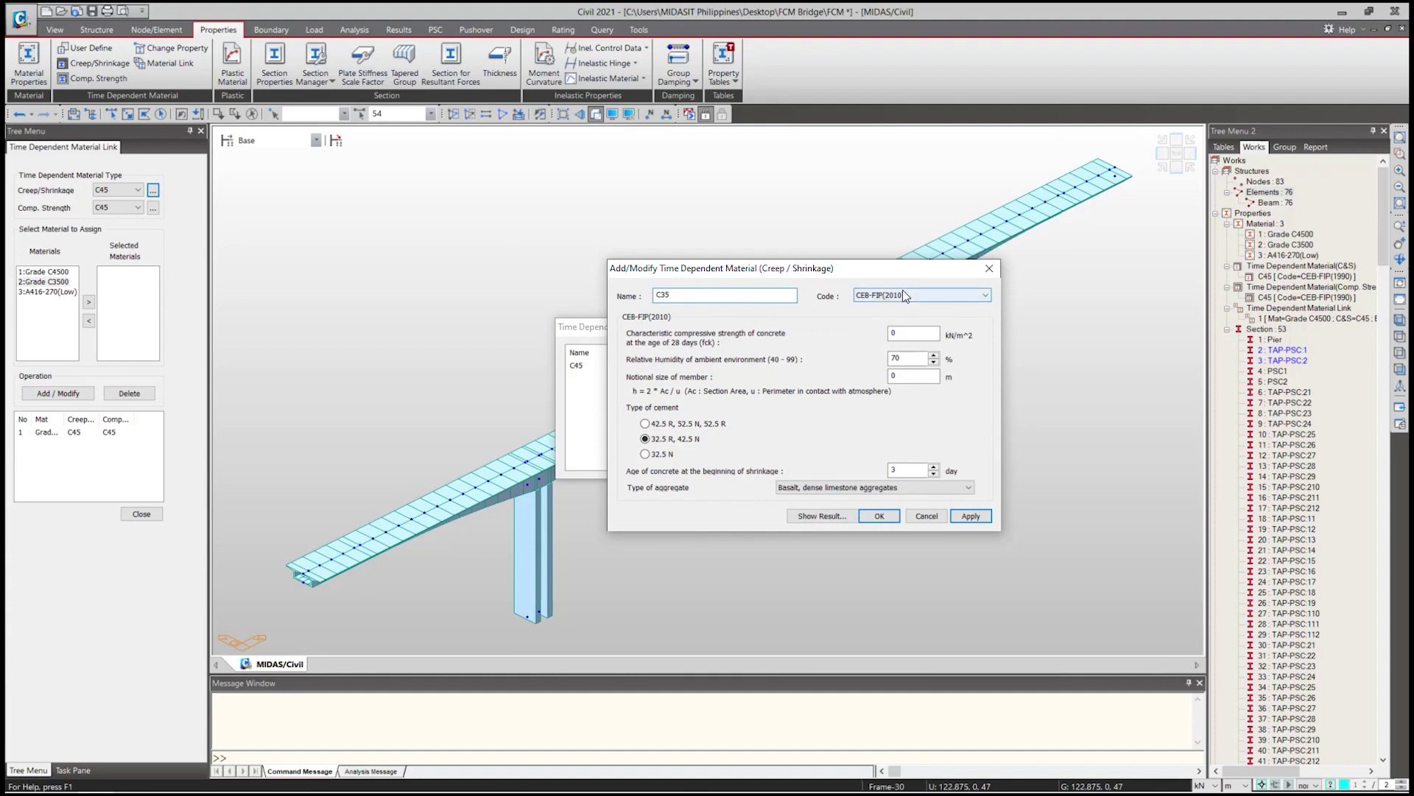
left_click(904, 296)
left_click(884, 304)
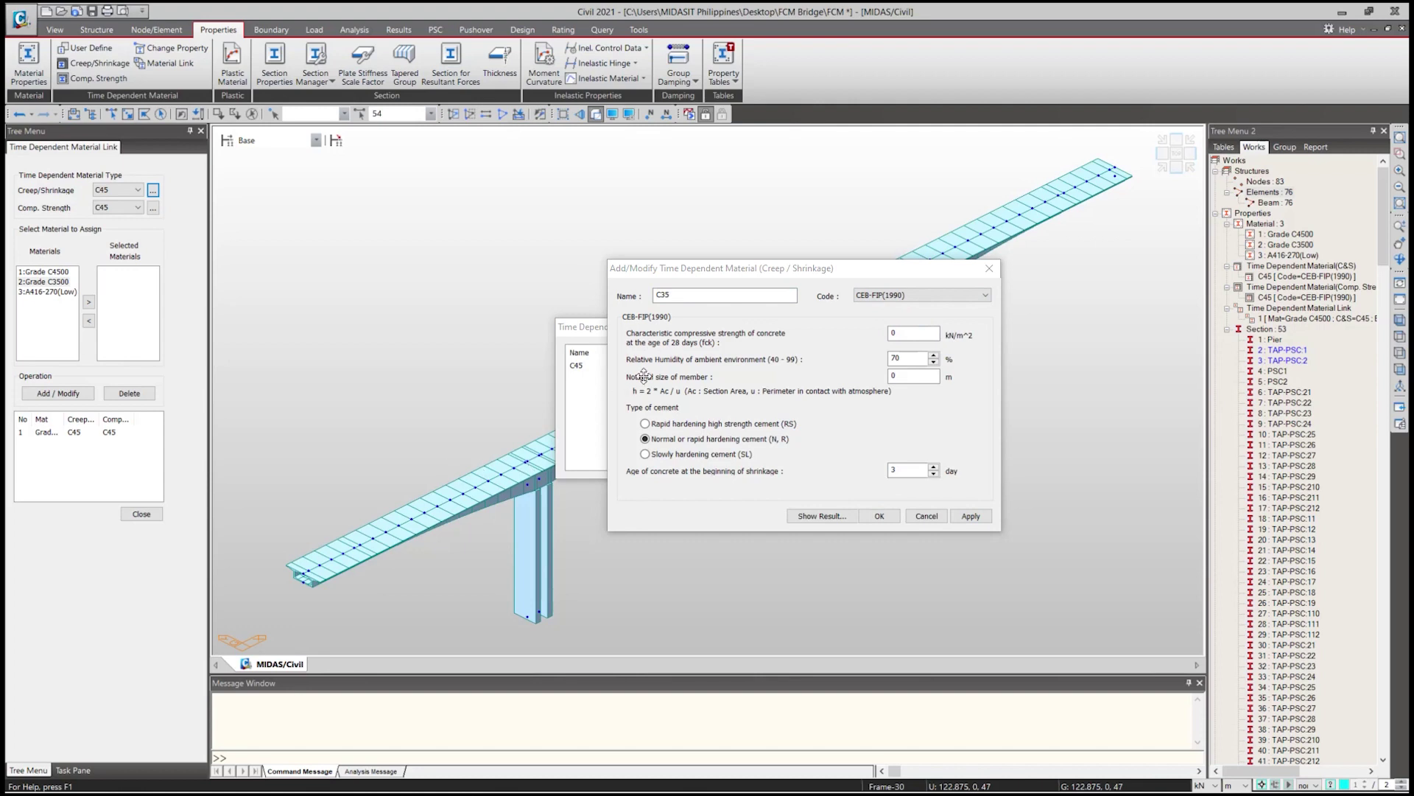
Give the C35 creep/shrinkage material a characteristic strength of 35000 kN/m^2 and a notional size of 1 m, accept it and close the list.
left_click(878, 331)
type("35000")
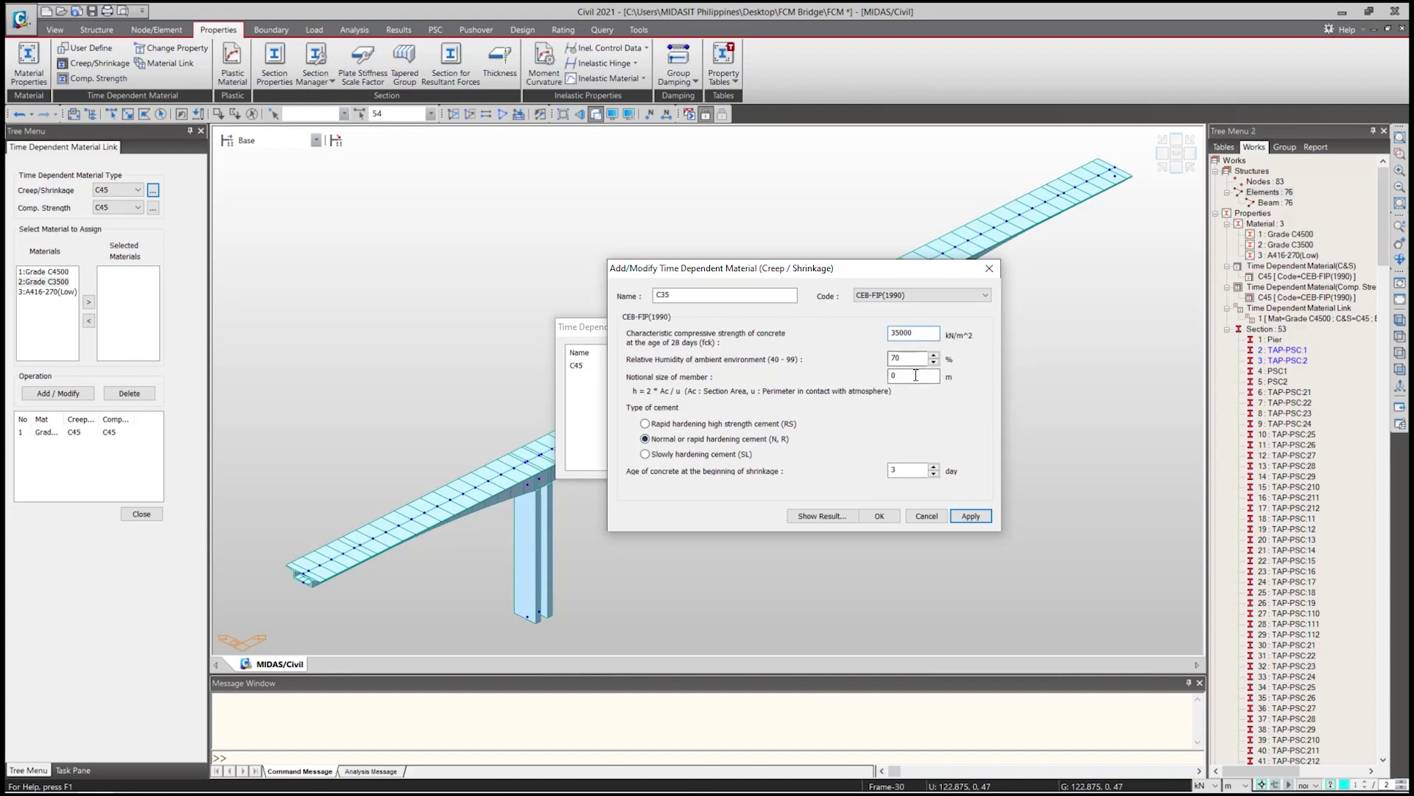
left_click(897, 378)
type("1")
left_click(887, 519)
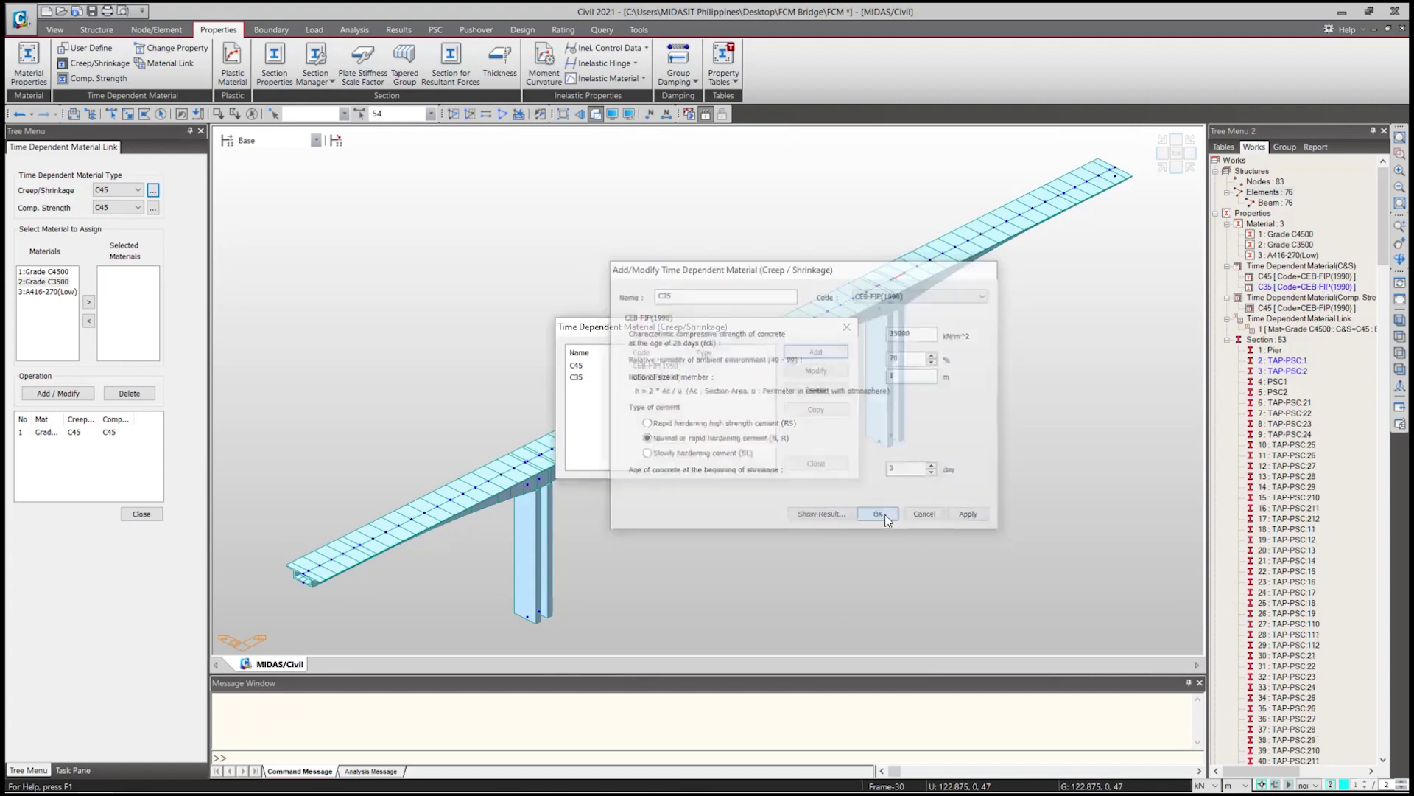
left_click(847, 326)
Start a new compressive strength time-dependent material named C35 with code CEB-FIP(1990).
left_click(153, 208)
double_click(680, 373)
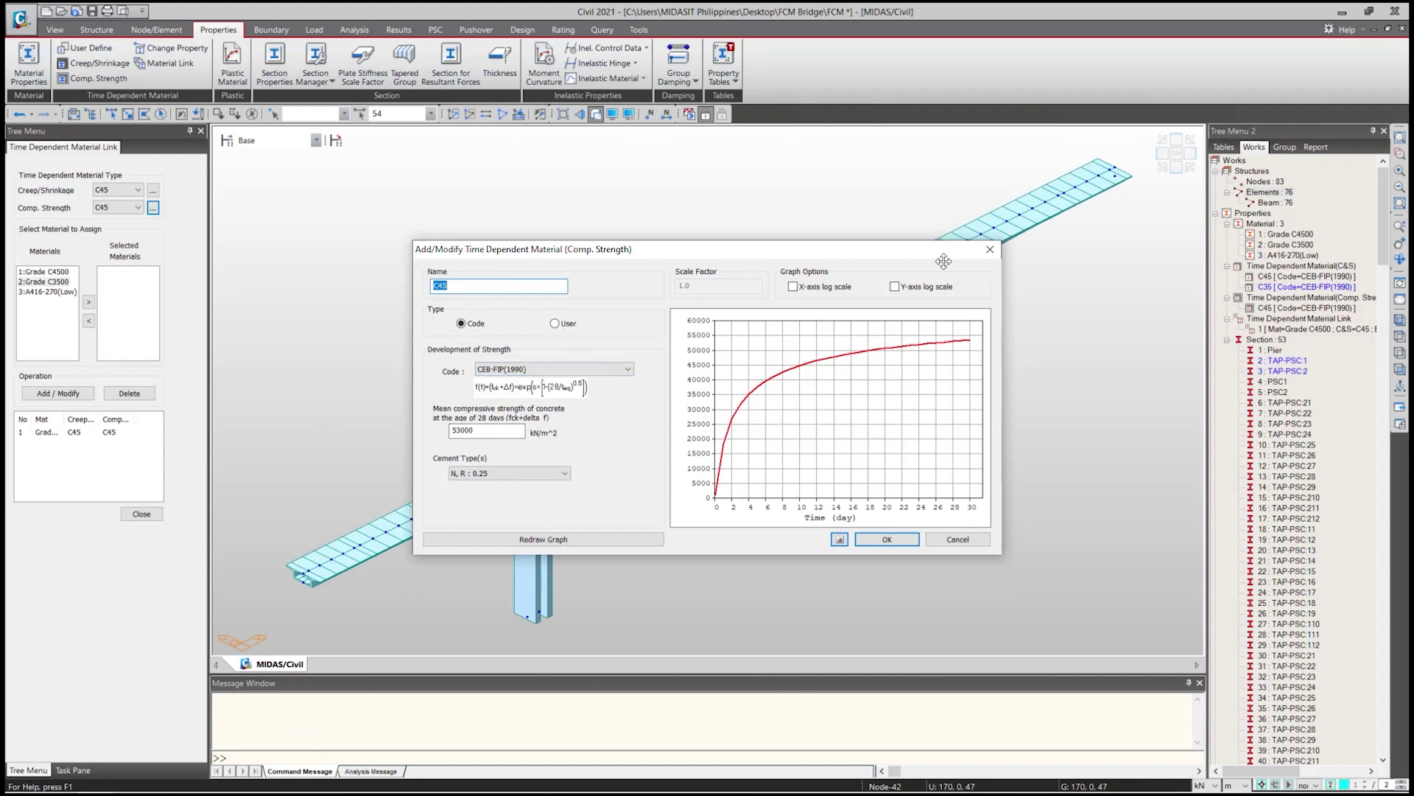
left_click(990, 249)
left_click(799, 359)
type("C")
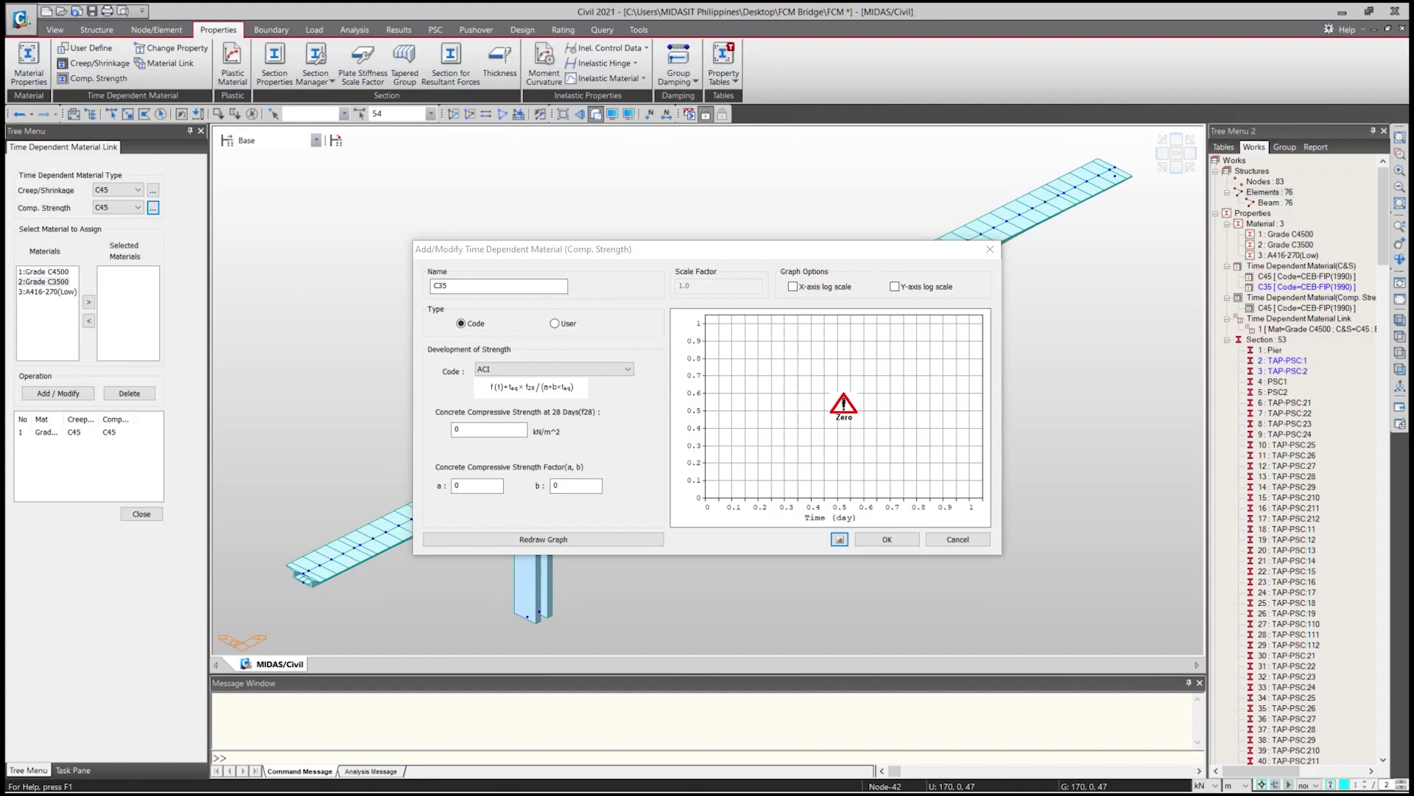
left_click_drag(474, 432, 421, 439)
type("35000")
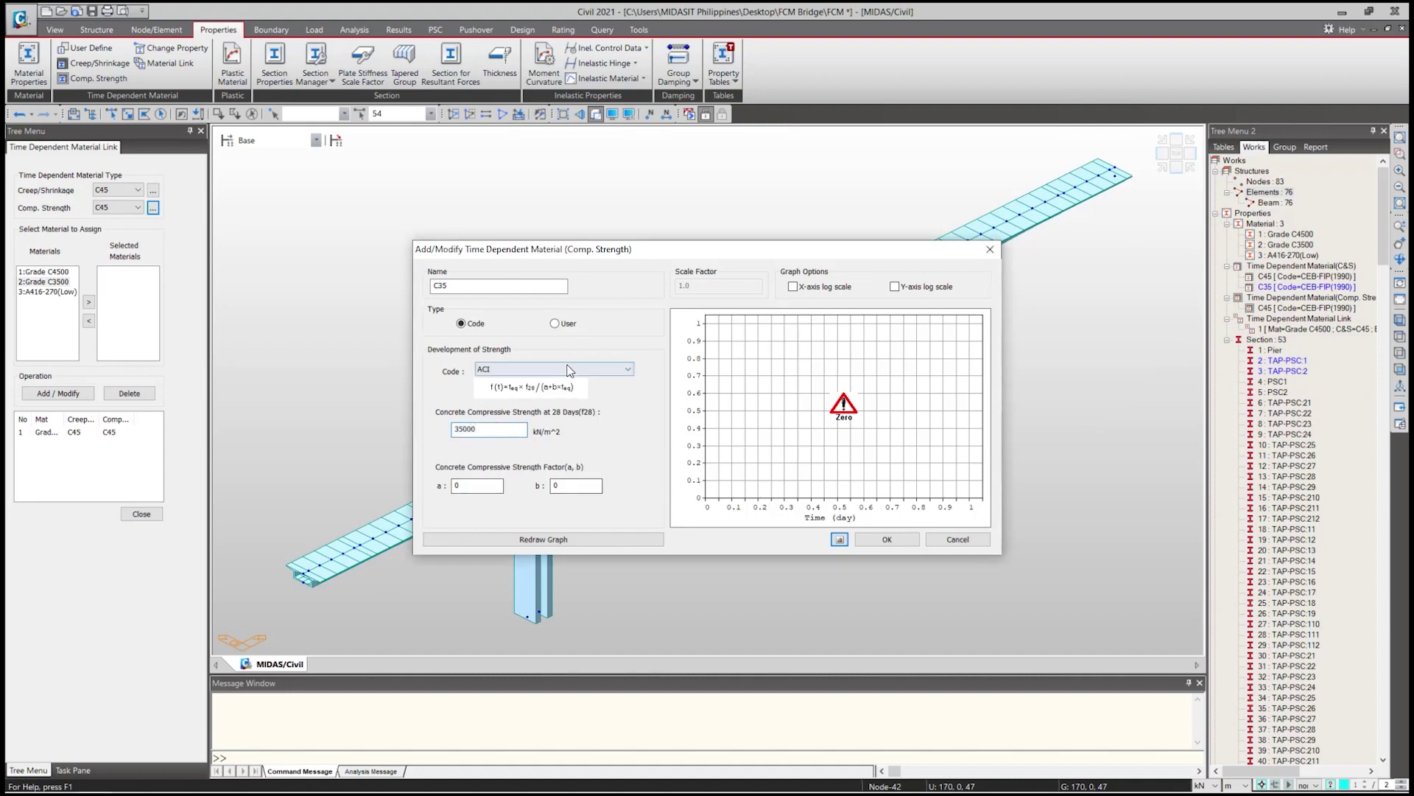
left_click(569, 371)
left_click(531, 402)
Set the C35 material's 28-day mean compressive strength to 35000 kN/m^2, redraw the graph, accept it and close the list.
left_click_drag(483, 433, 446, 436)
type("35000")
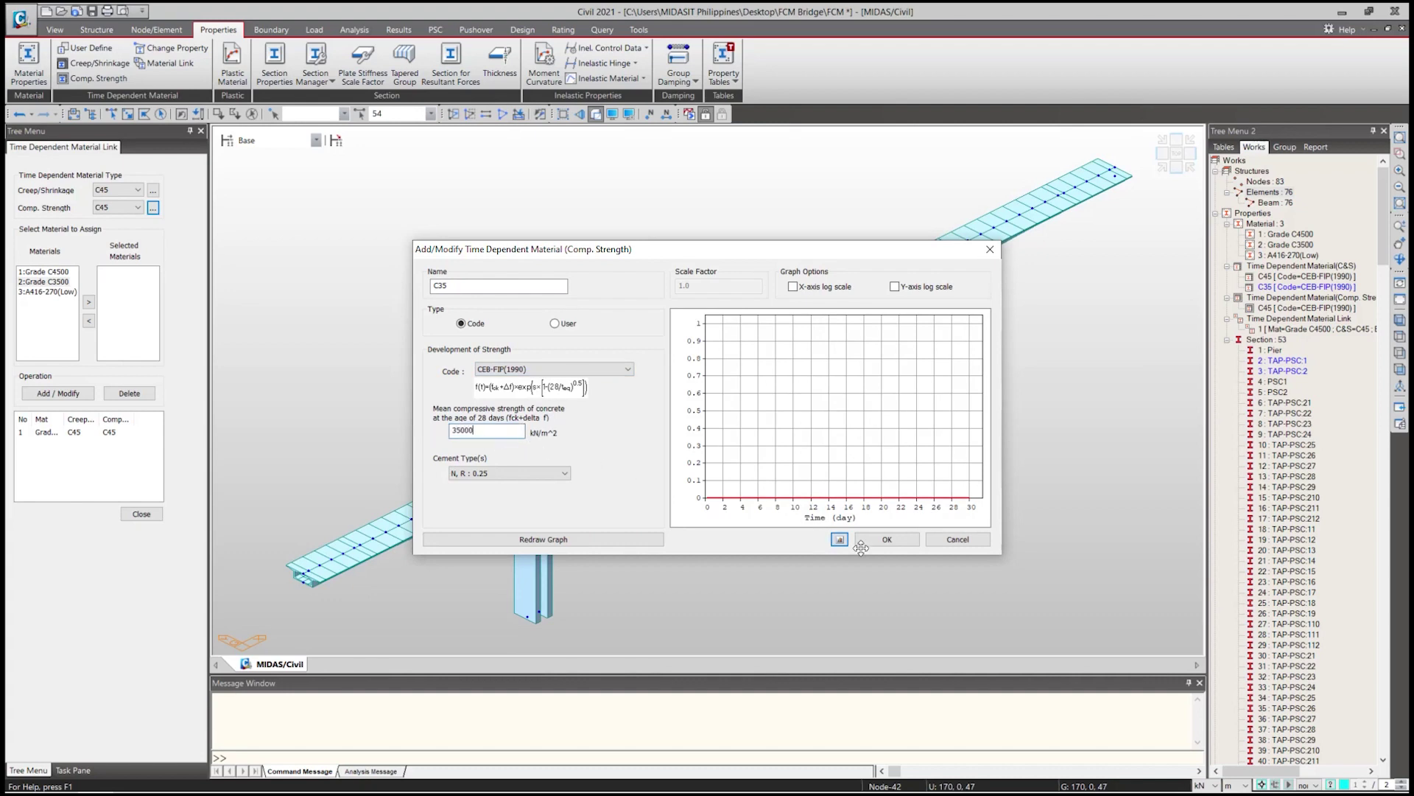
left_click(621, 539)
left_click(885, 539)
left_click(819, 333)
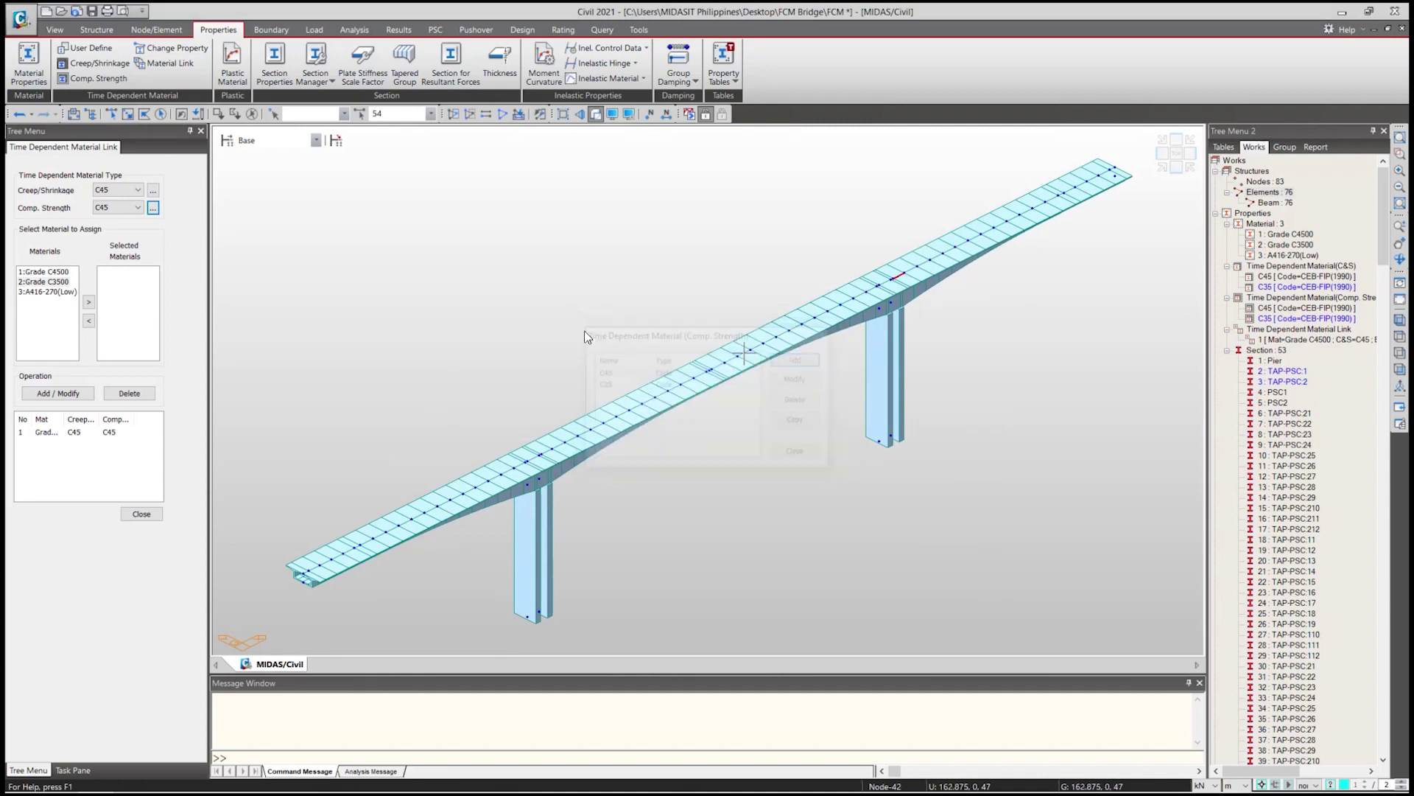
Link the Grade C3500 material to the C35 creep/shrinkage and C35 compressive strength properties.
left_click(122, 191)
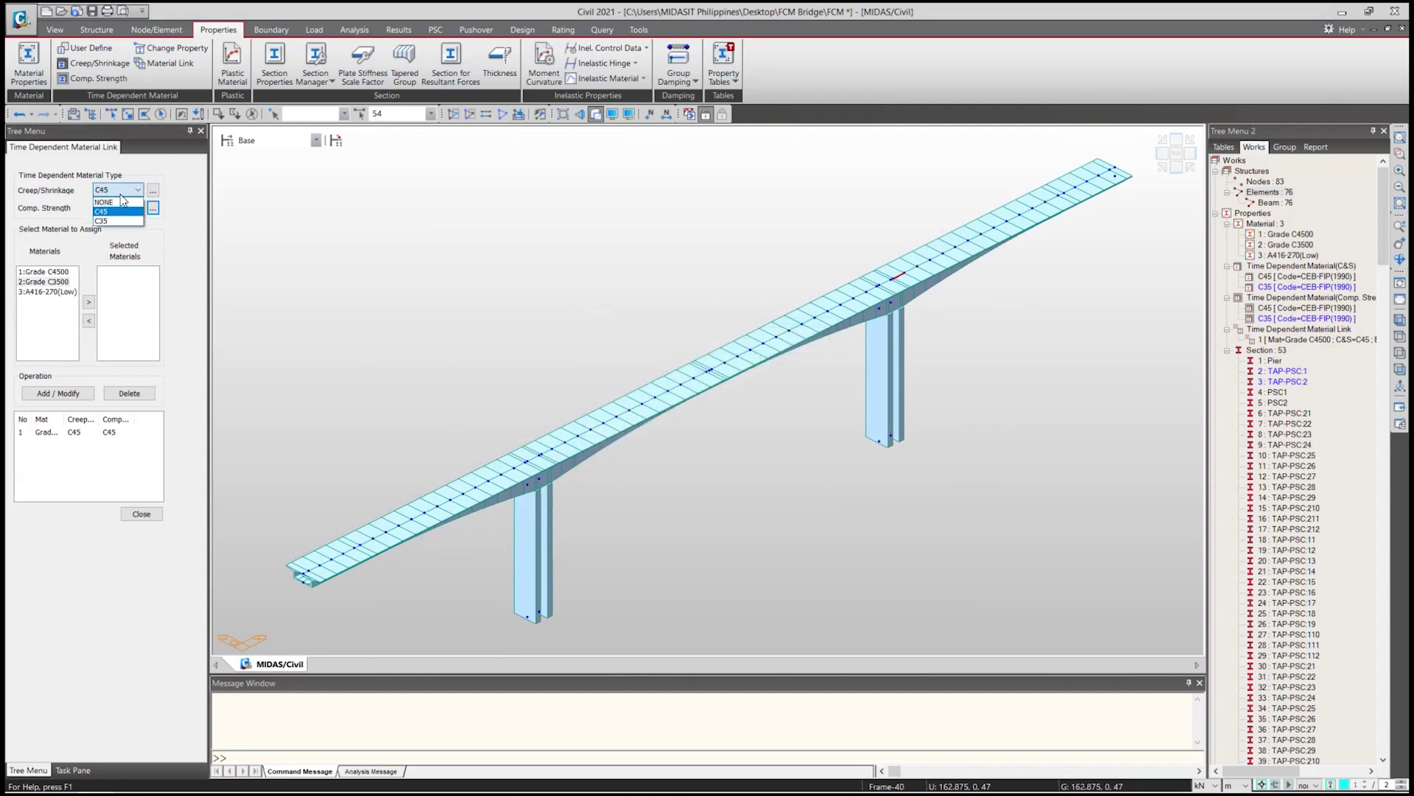
left_click(103, 228)
double_click(37, 281)
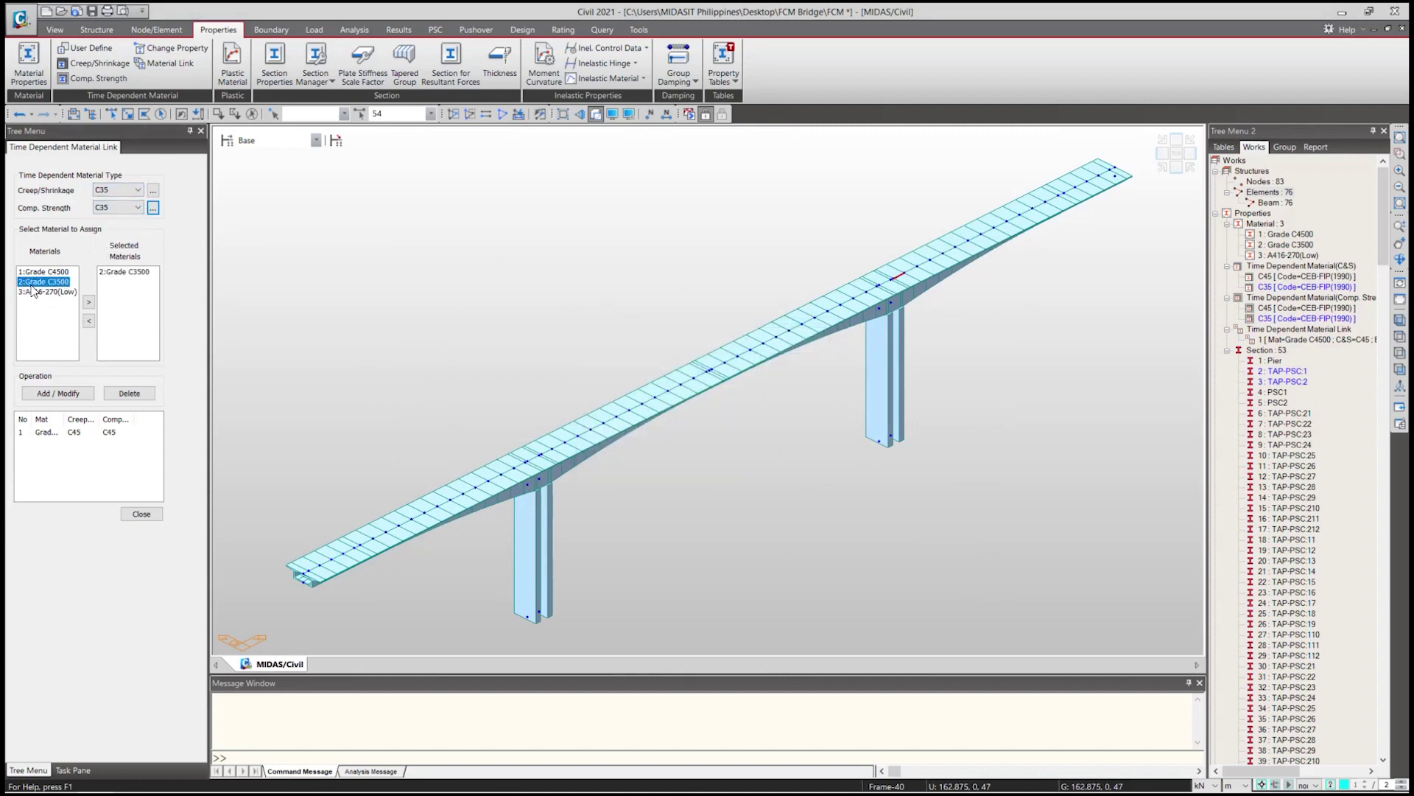
left_click(72, 395)
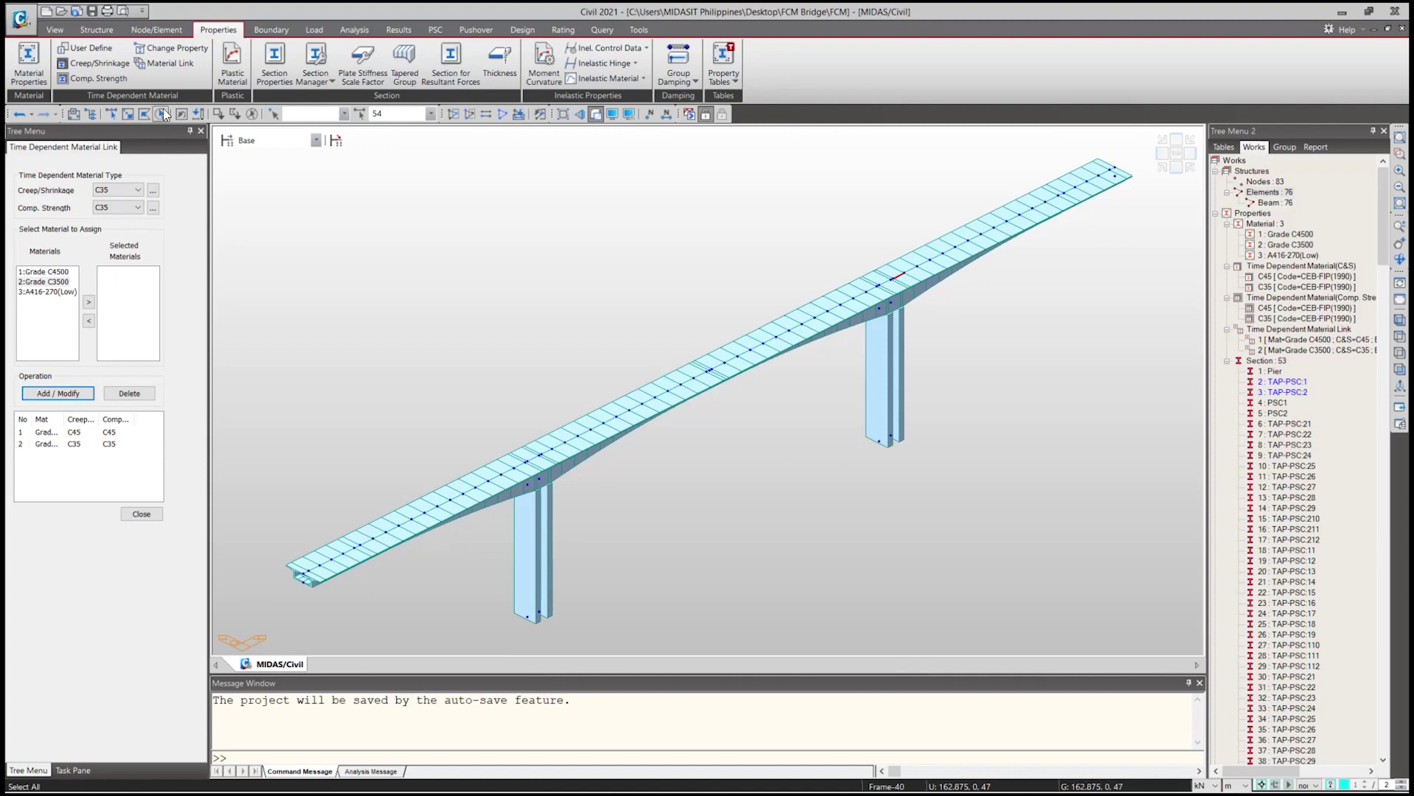
Assign an automatically calculated notional member size to all elements using code CEB-FIP(1990) and a coefficient a of 0.5.
left_click(179, 50)
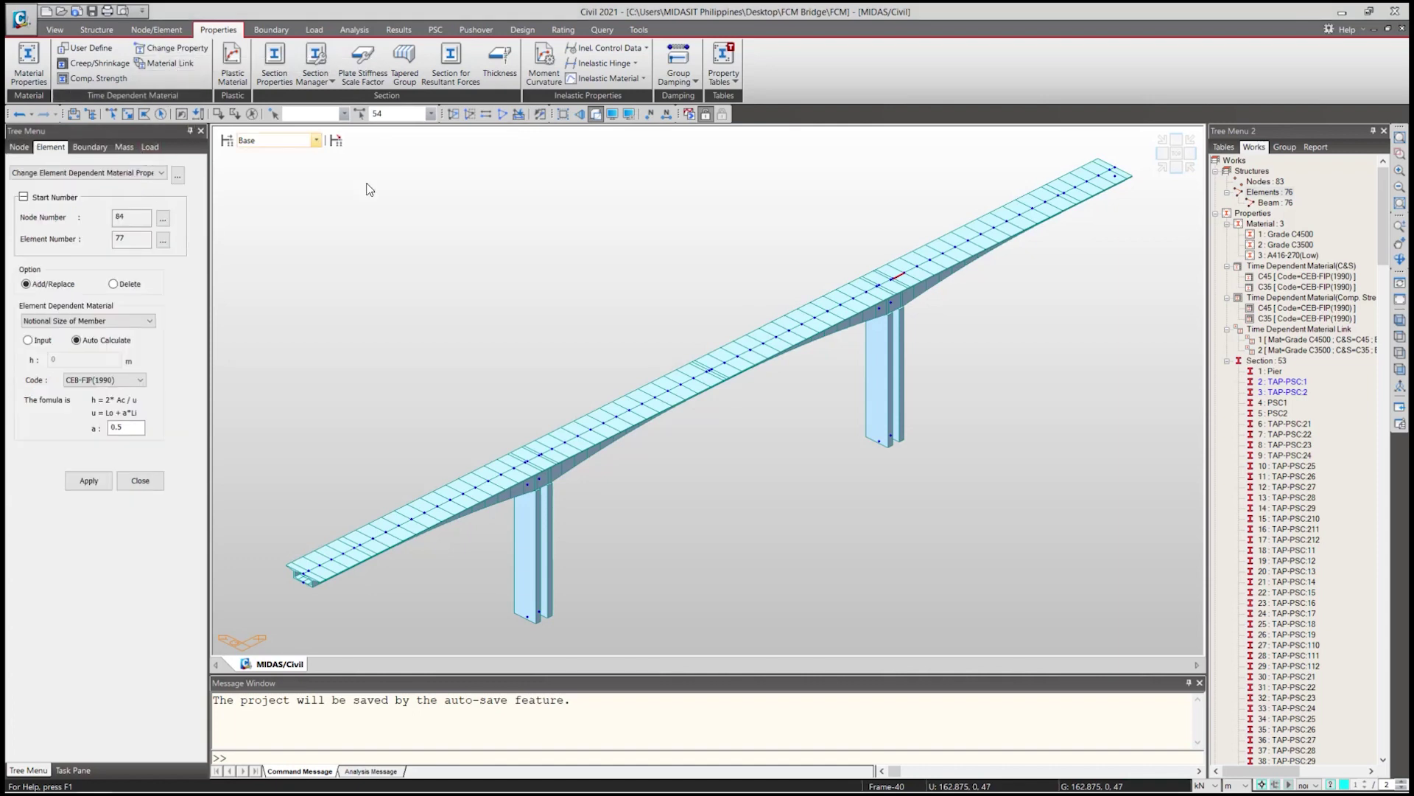
left_click(161, 120)
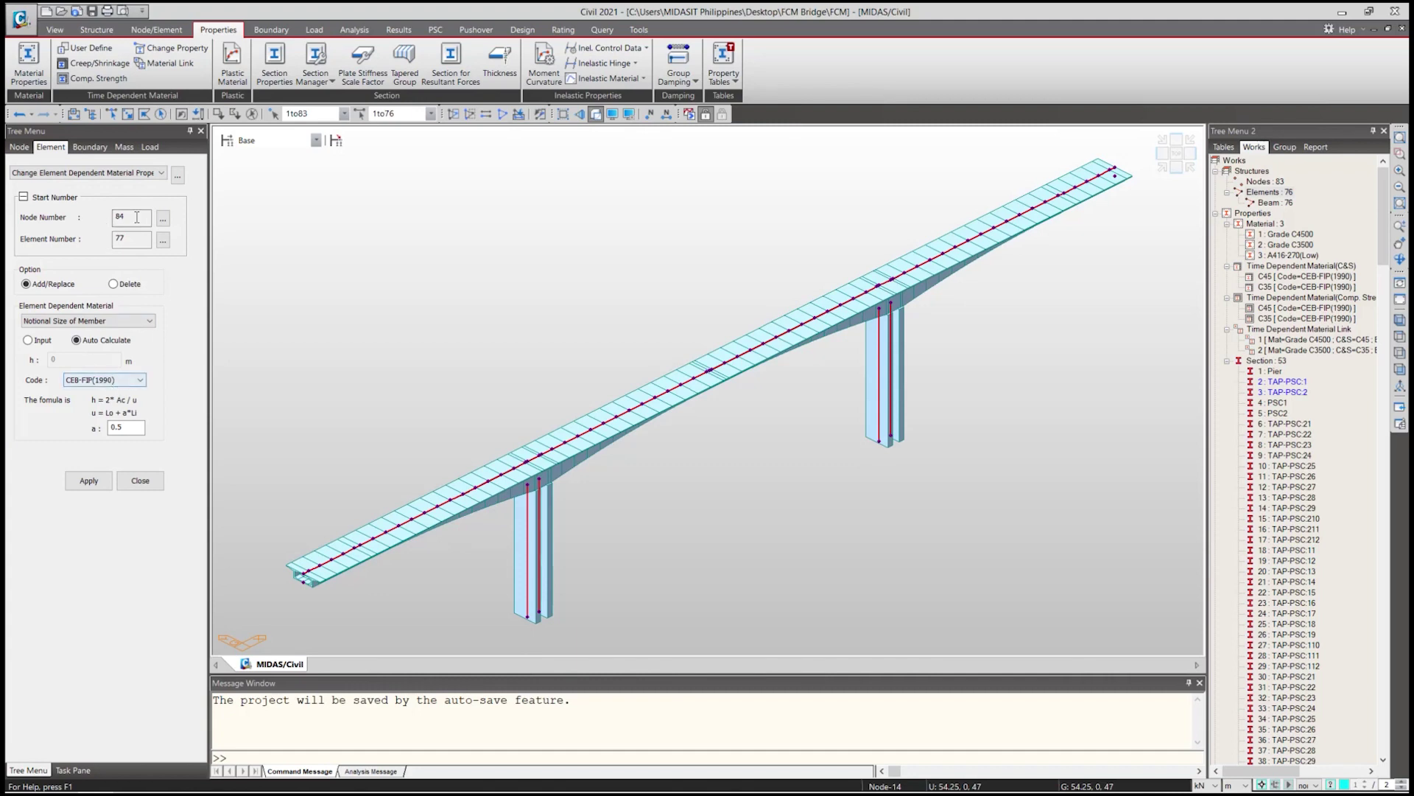
left_click(122, 176)
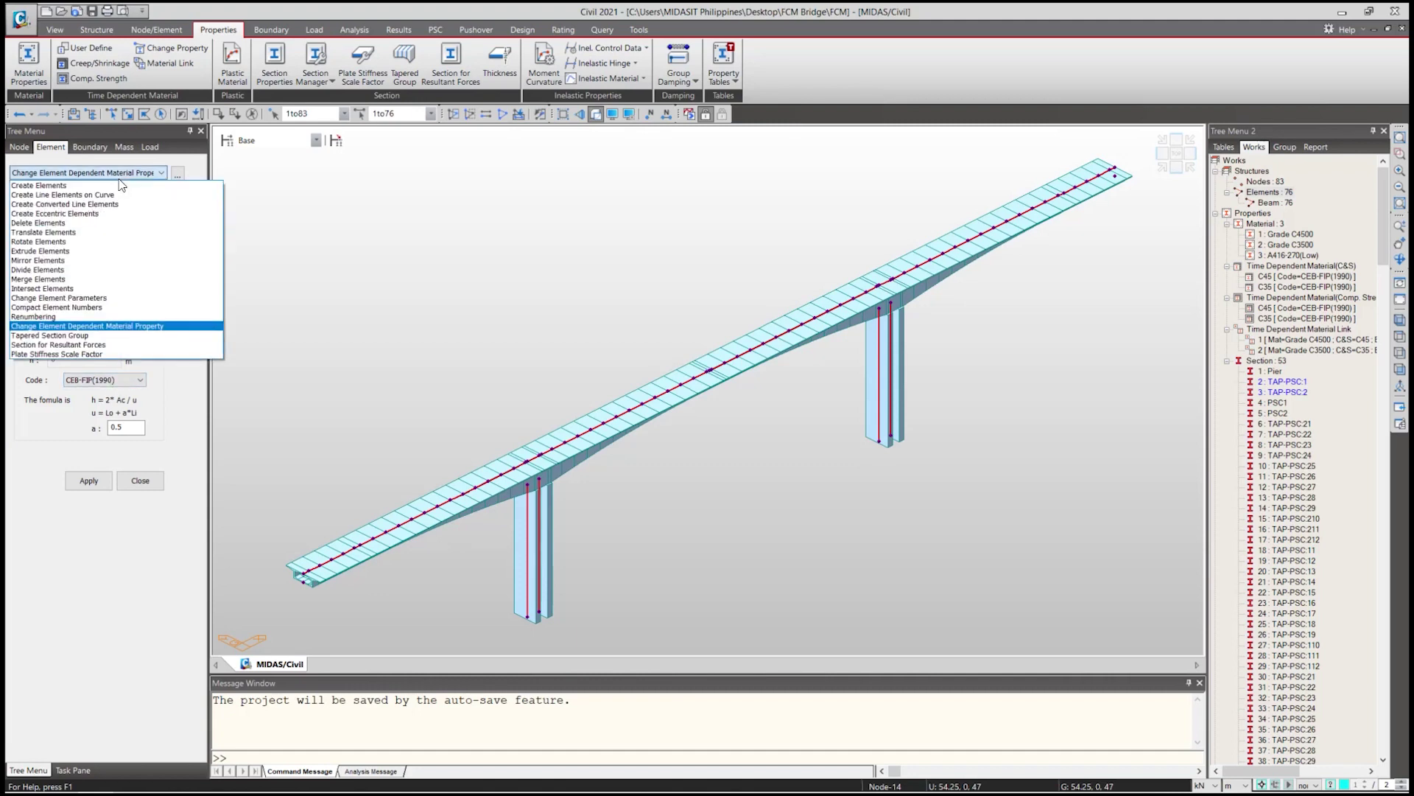
left_click(155, 413)
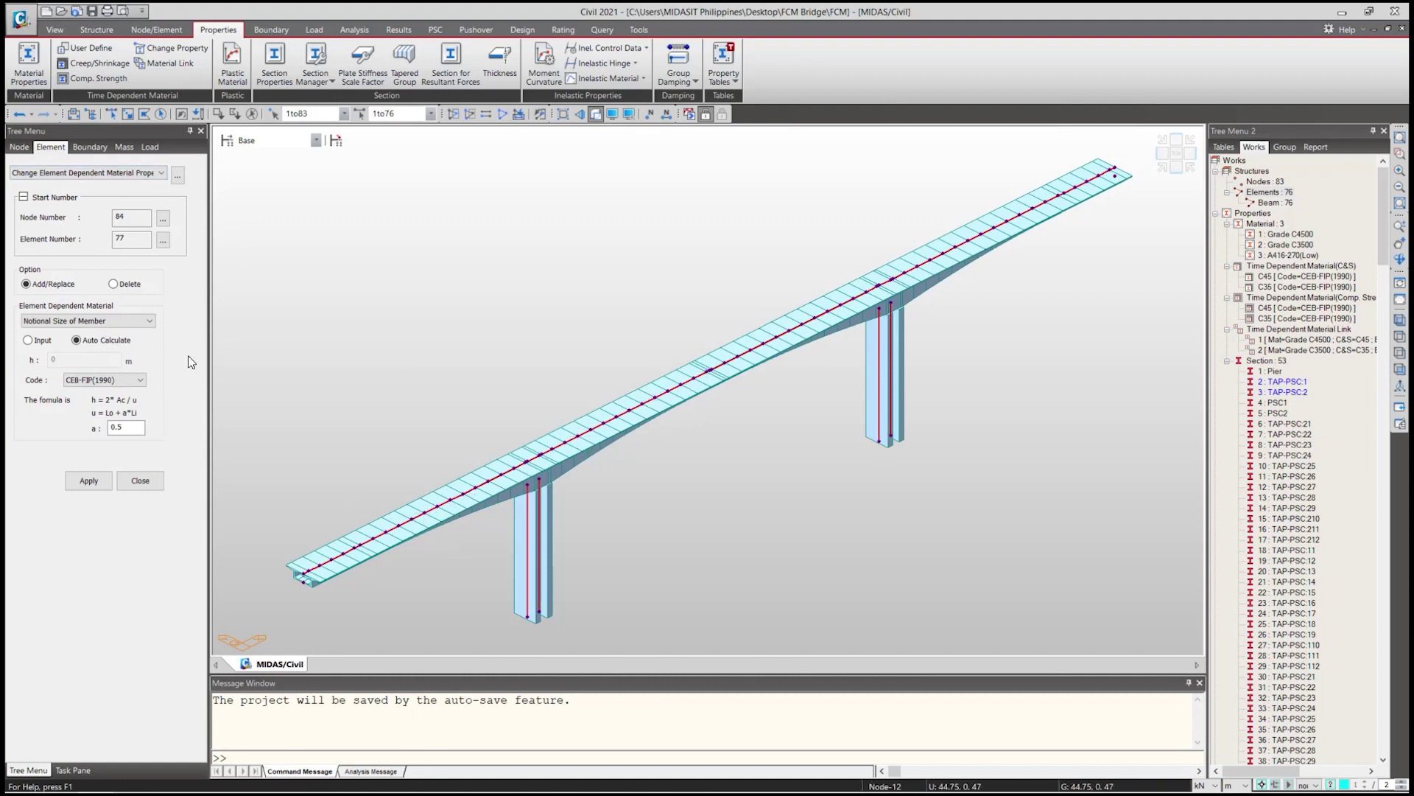
left_click(85, 481)
left_click(84, 480)
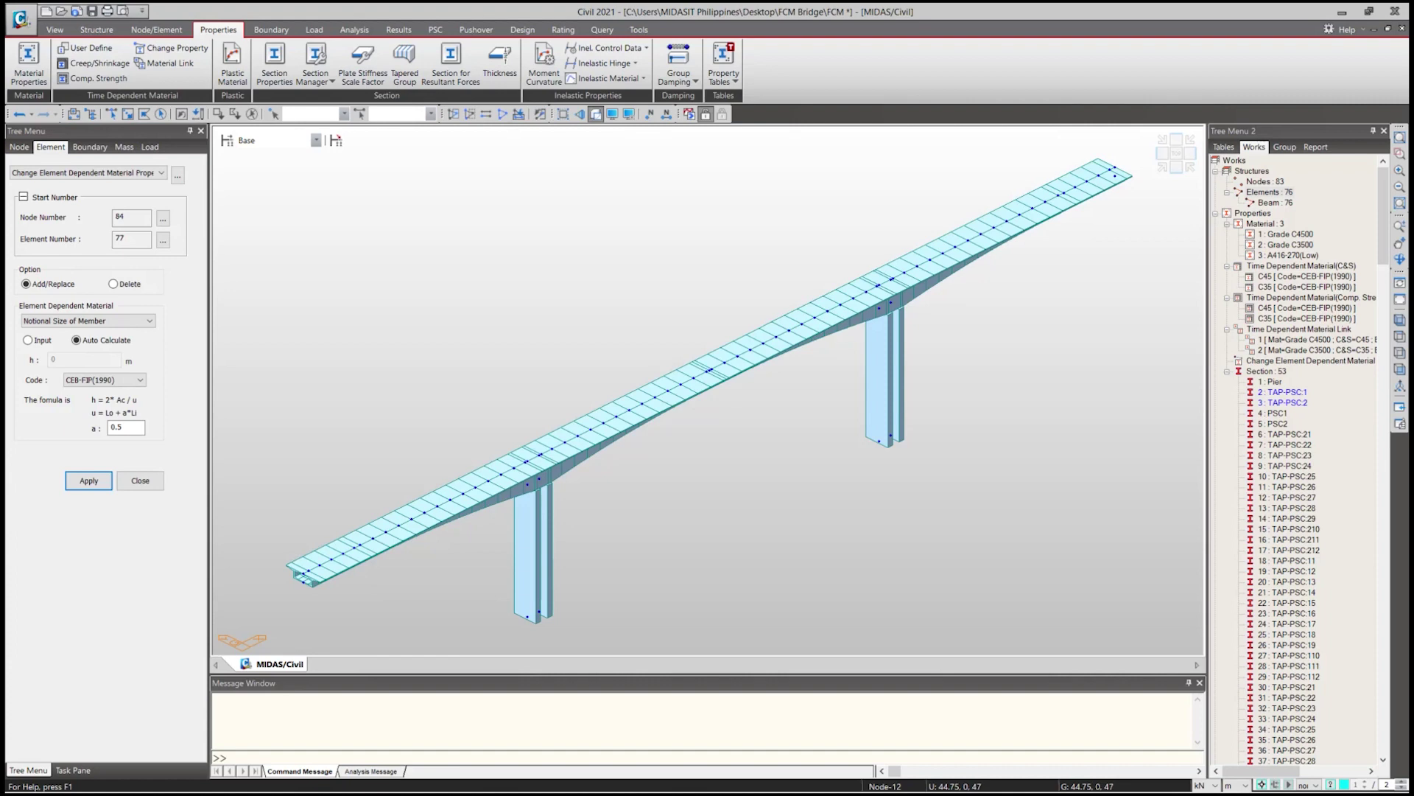
Set the moving load code to AASHTO LRFD.
middle_click_drag(462, 395, 545, 396, "ctrl")
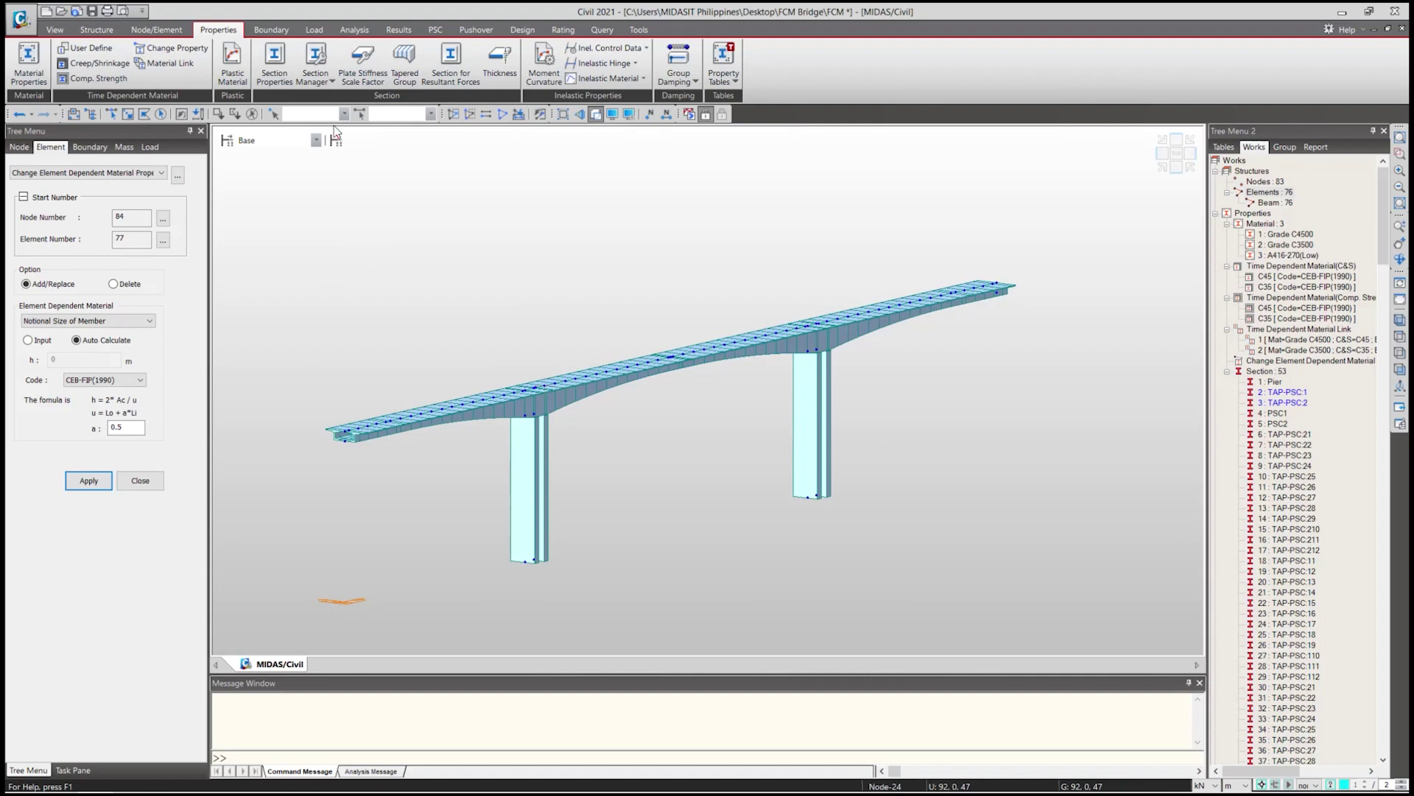
left_click(315, 30)
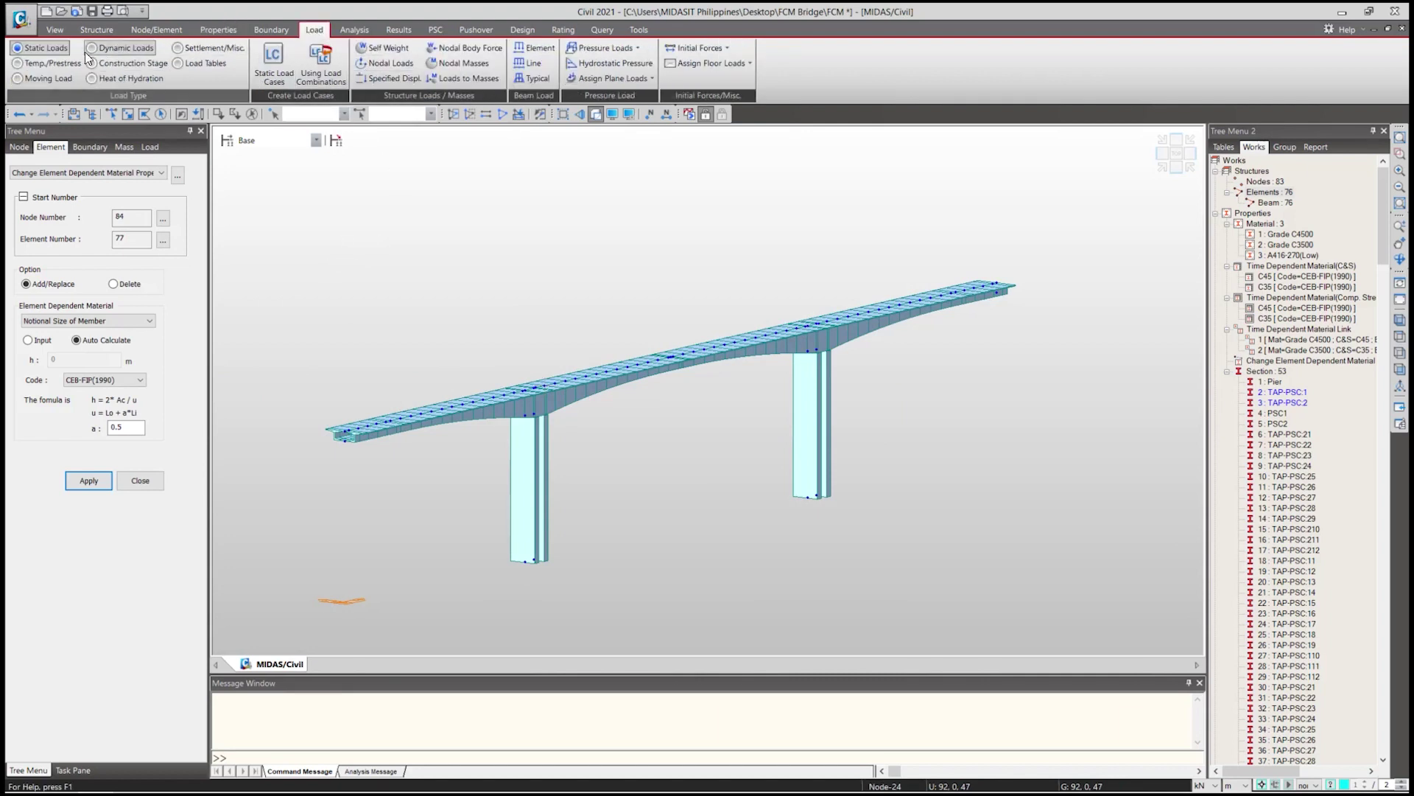
left_click(49, 79)
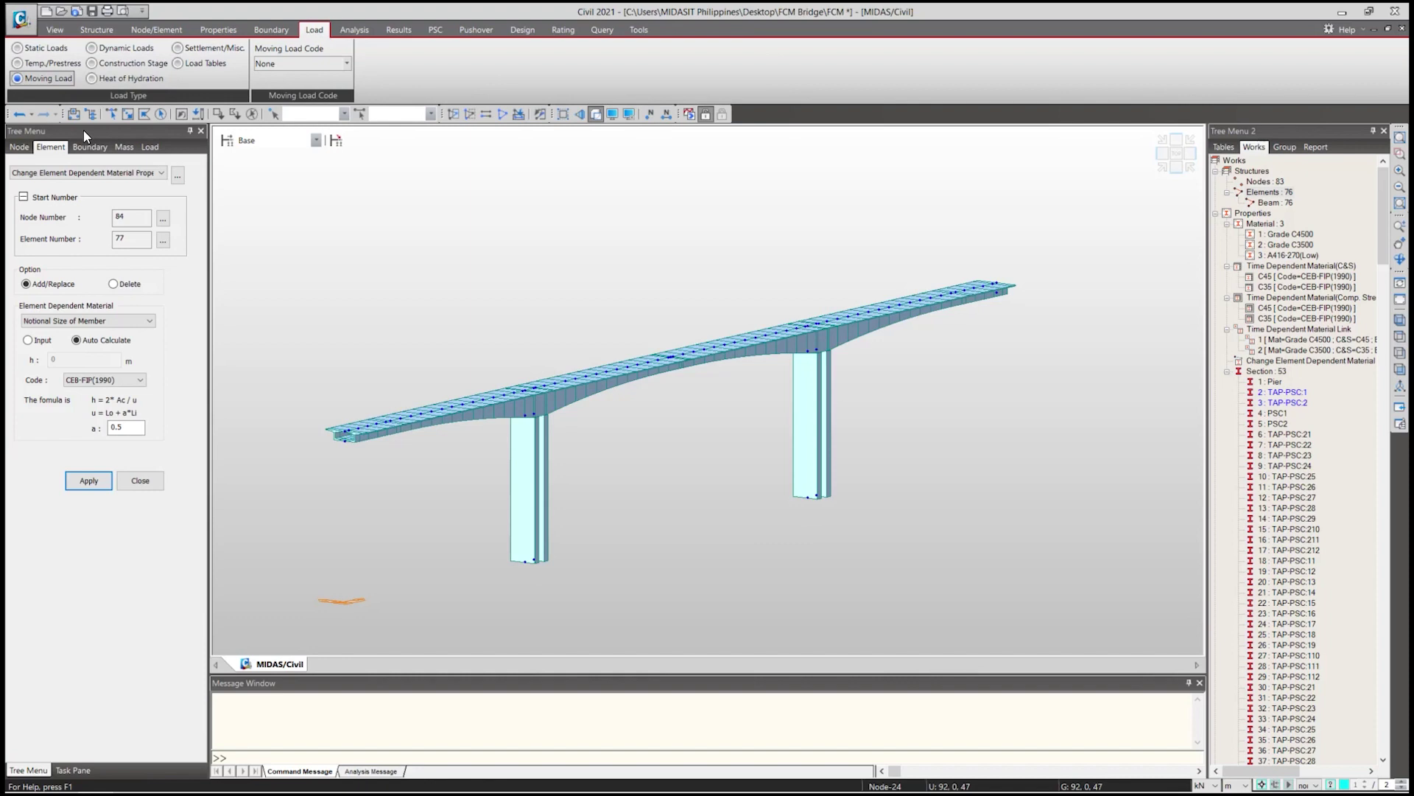
left_click(315, 65)
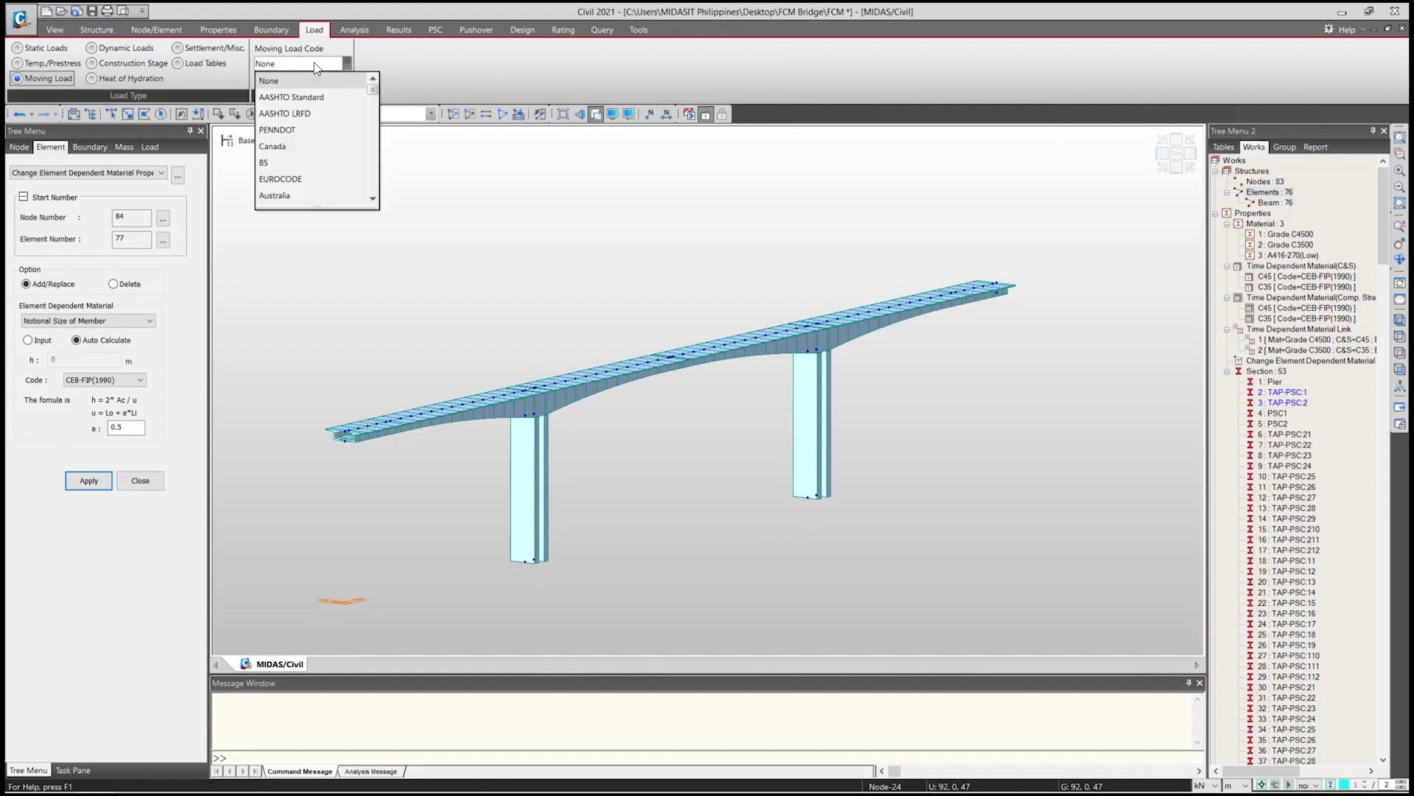
left_click(298, 114)
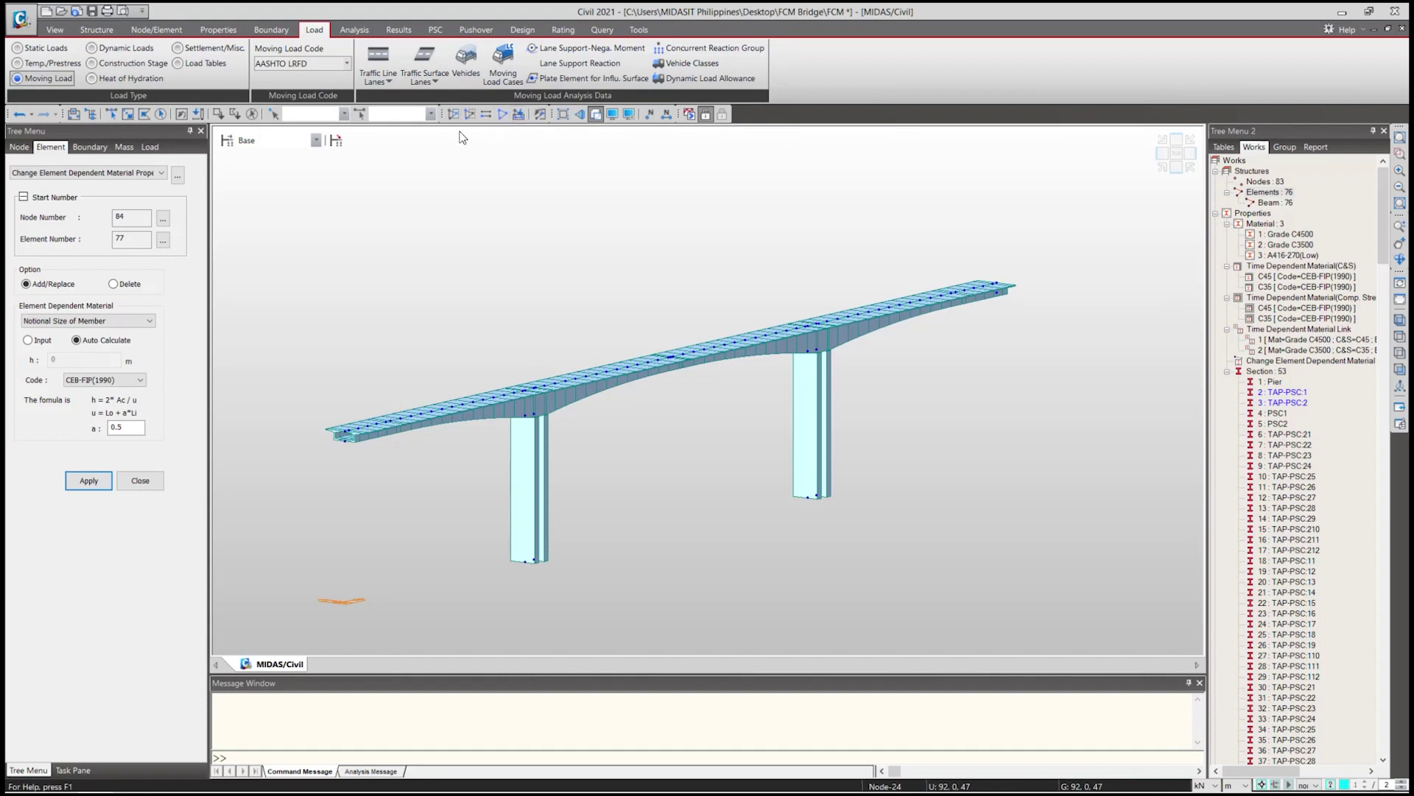
Start a traffic line lane named L1 with an eccentricity of -3 m.
left_click(378, 59)
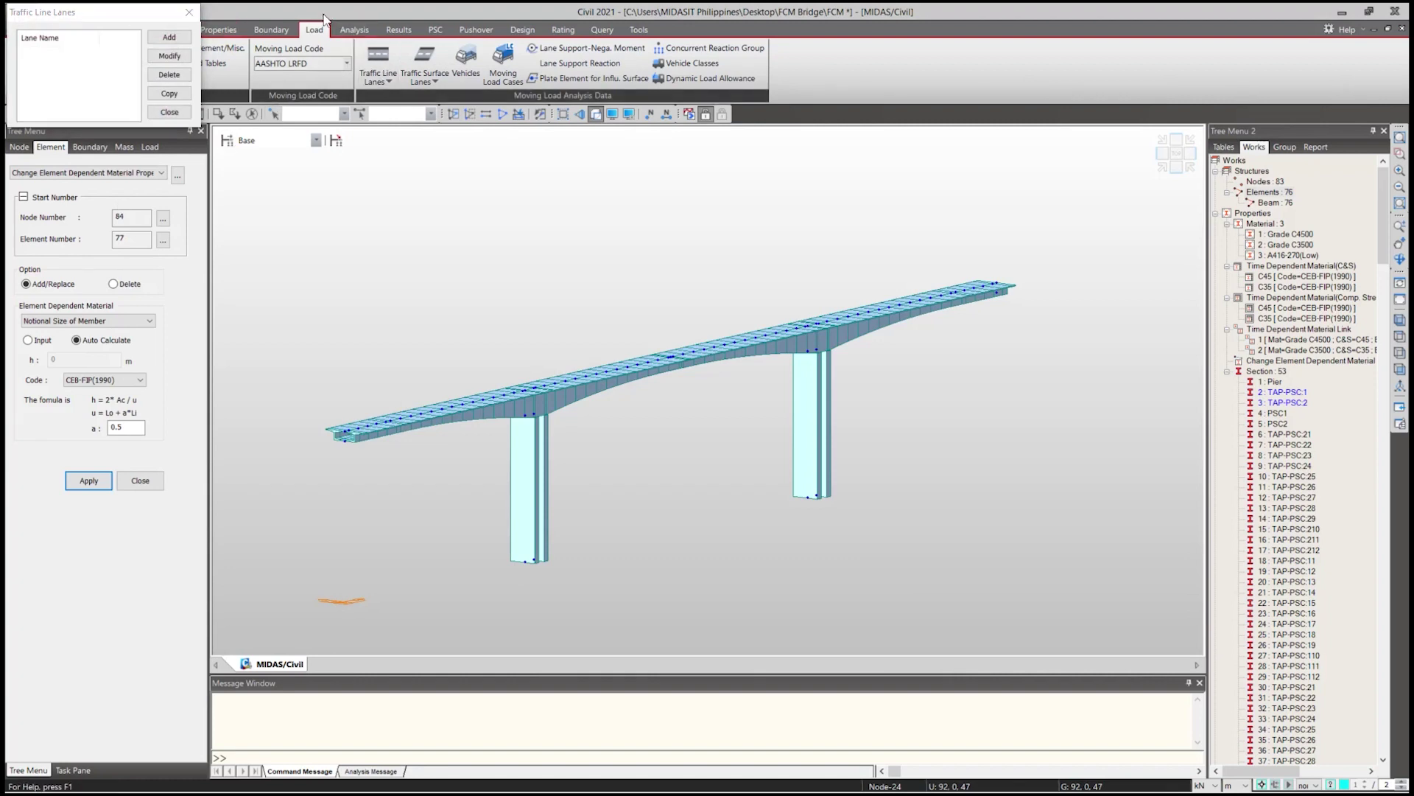
left_click_drag(140, 13, 223, 56)
left_click(237, 69)
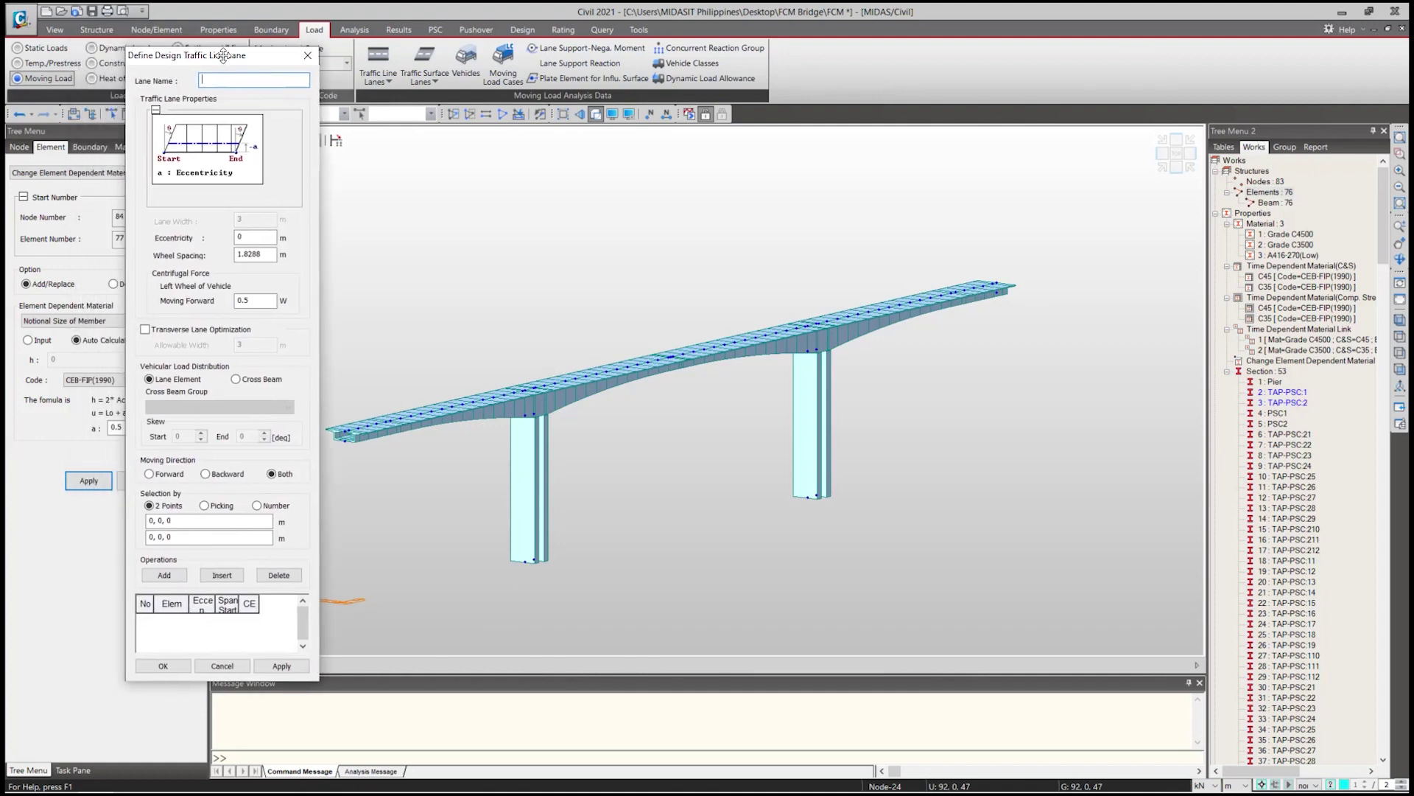
type("L")
key("Tab")
type("-3")
middle_click_drag(347, 434, 403, 427)
scroll(404, 427, "up", 1)
scroll(404, 428, "up", 5)
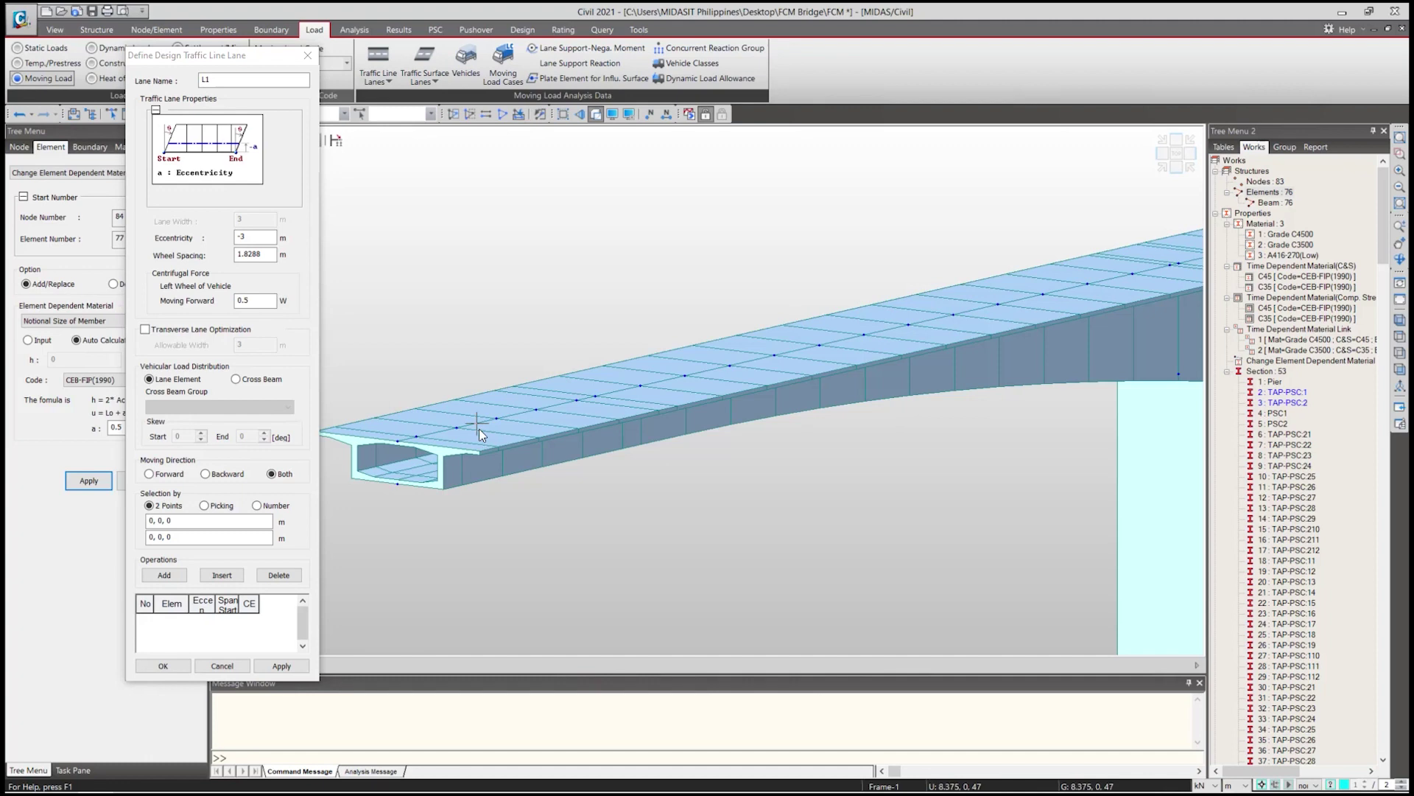
Set the wheel spacing of traffic line lane L1 to 1.8 m, keeping its eccentricity of -3 m.
middle_click_drag(451, 445, 501, 432)
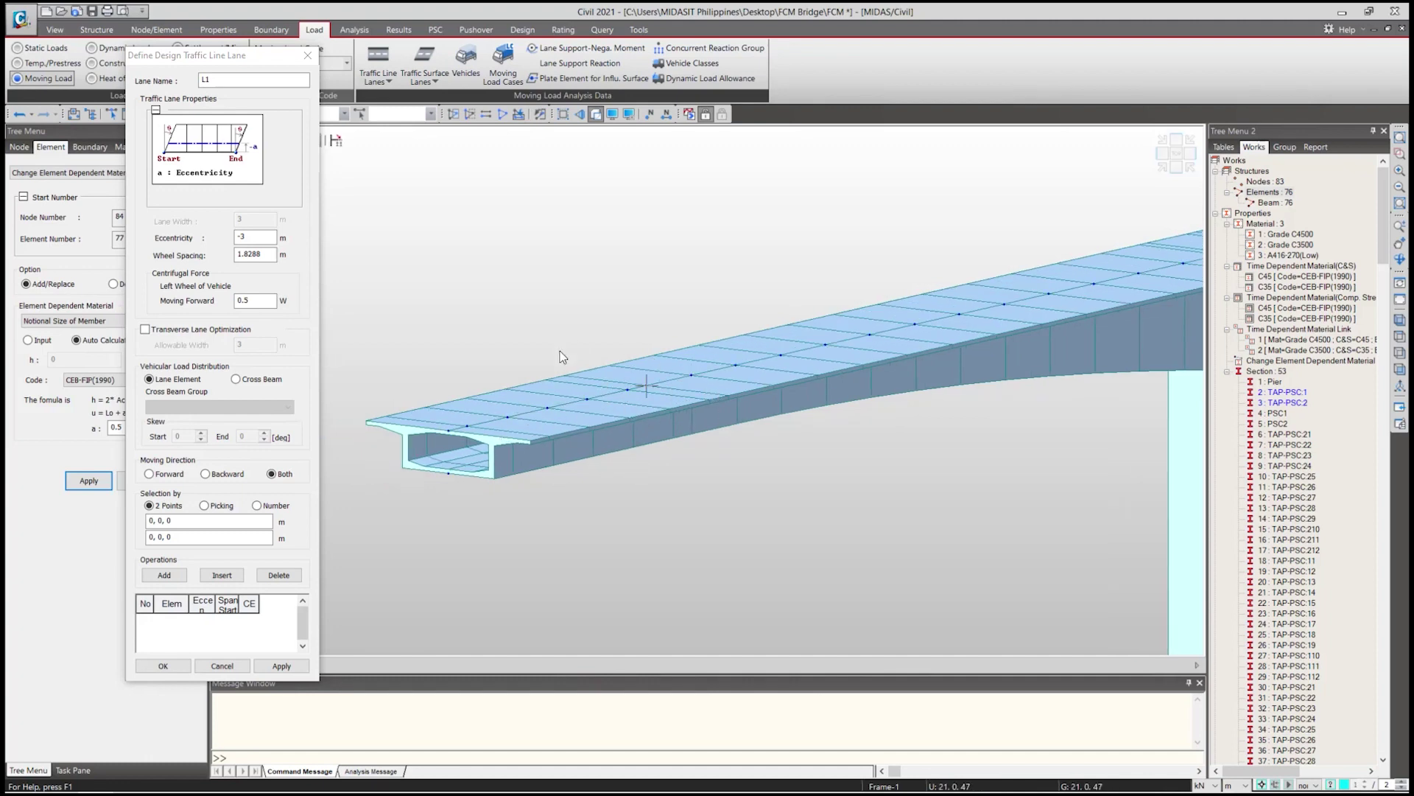
left_click(245, 238)
left_click_drag(248, 238, 227, 238)
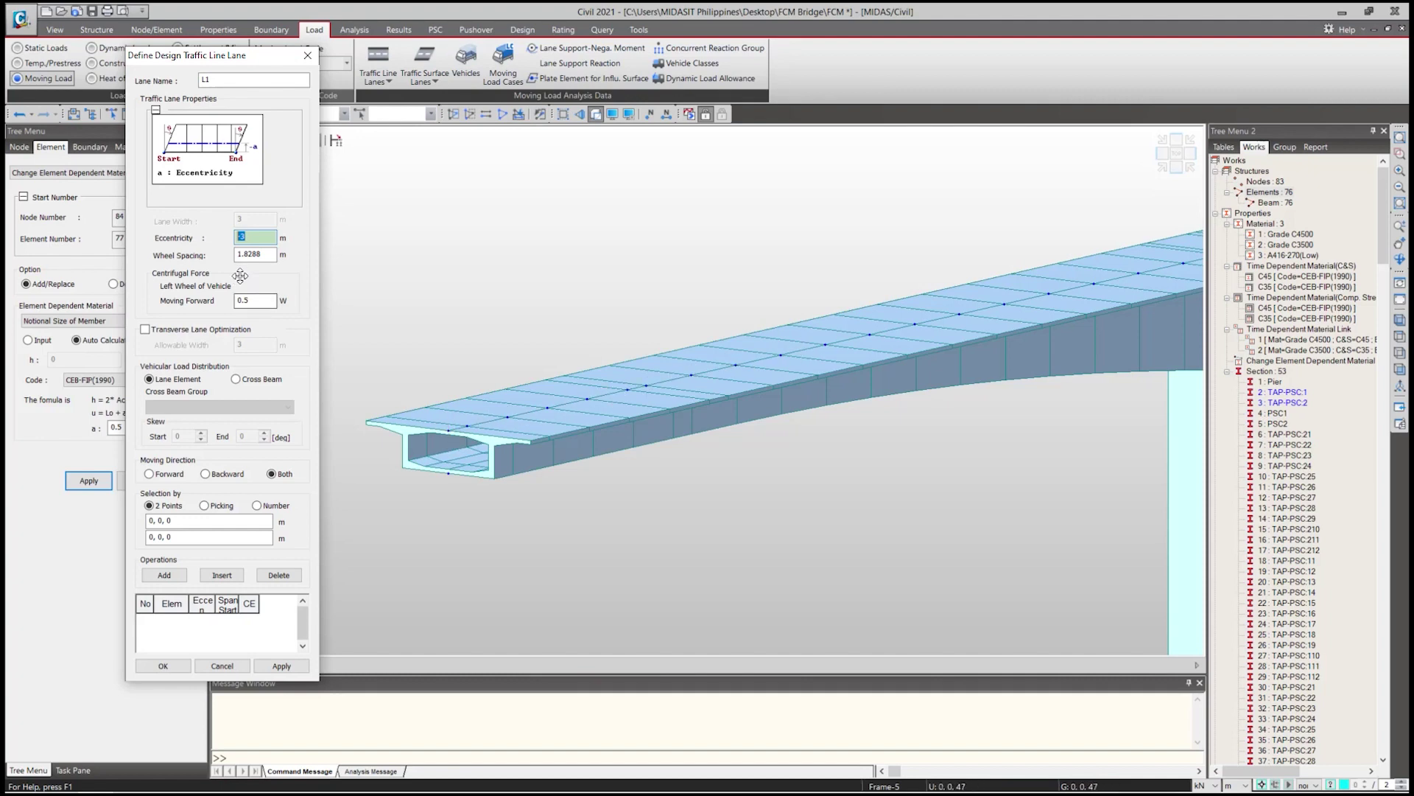
double_click(263, 255)
type("1.8")
Pick the node at the deck's near end (0, 0, 47) as the first point of lane L1.
middle_click_drag(500, 461, 484, 464, "ctrl")
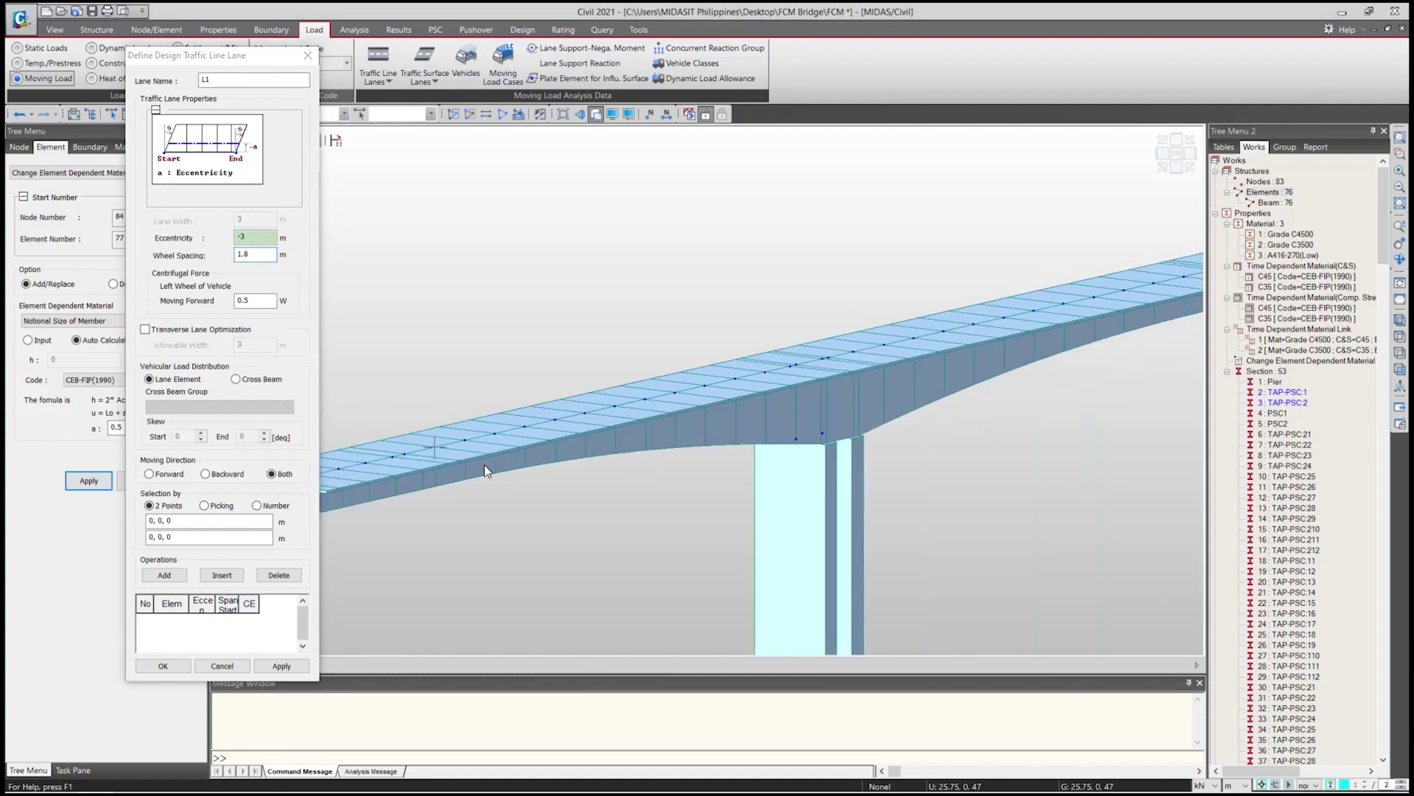
scroll(486, 466, "down", 6)
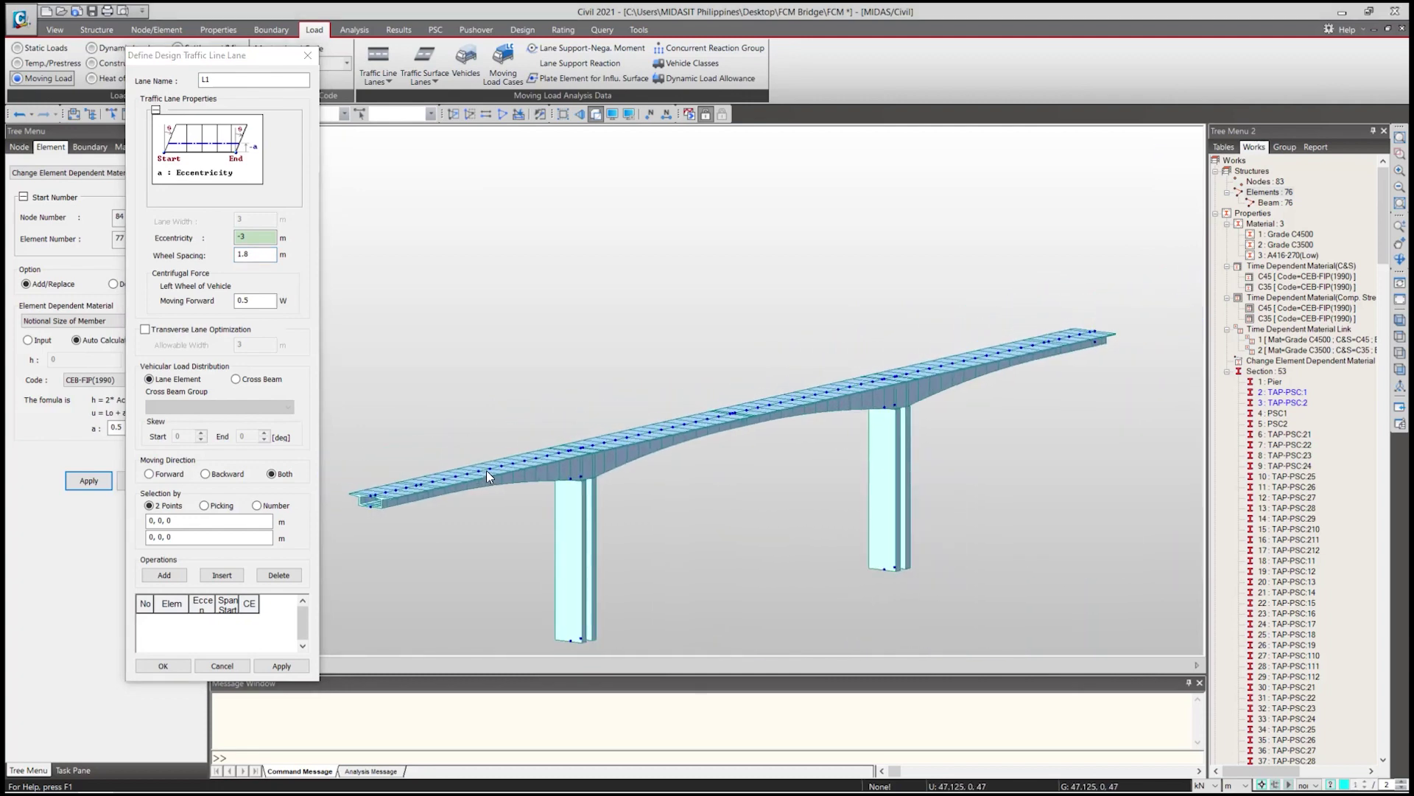
scroll(483, 466, "down", 2)
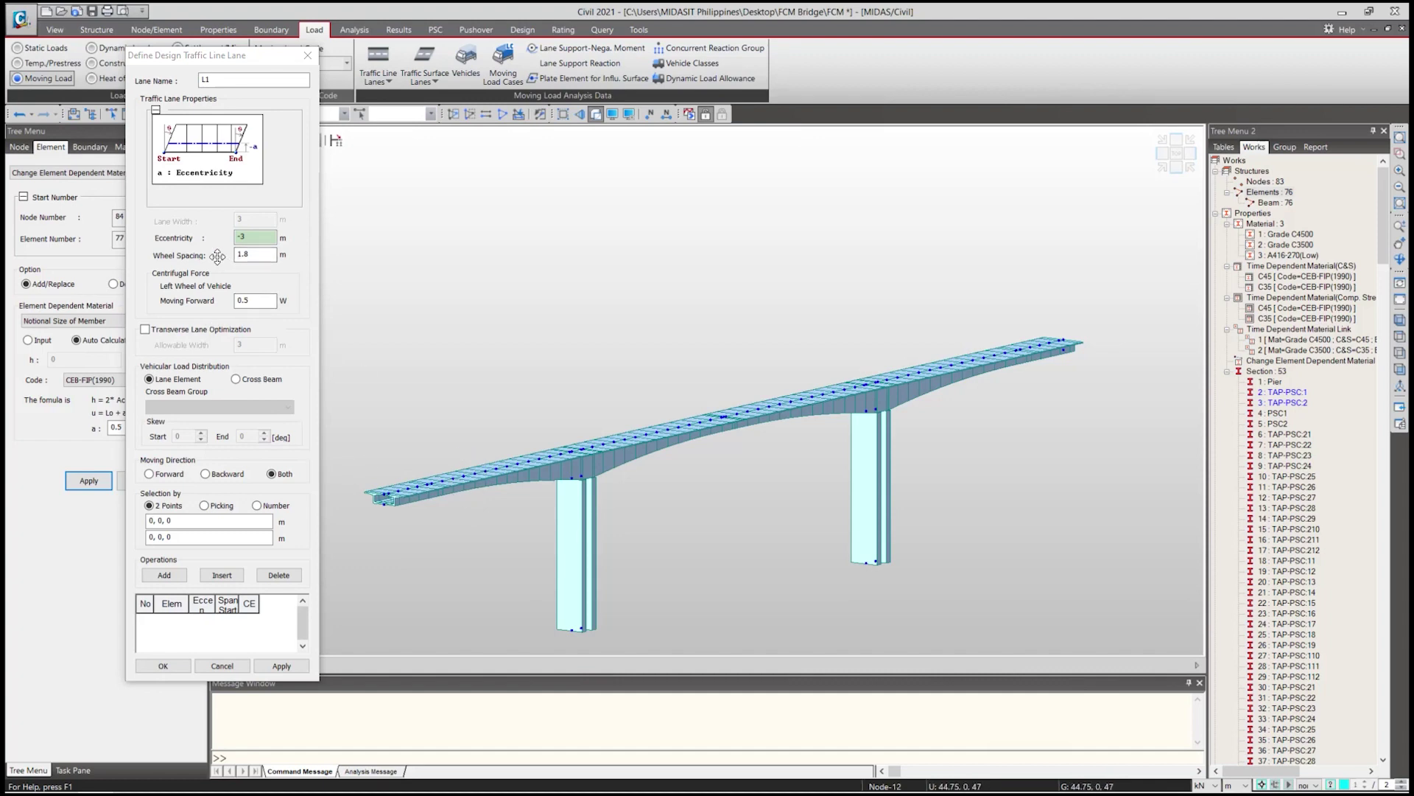
left_click(173, 521)
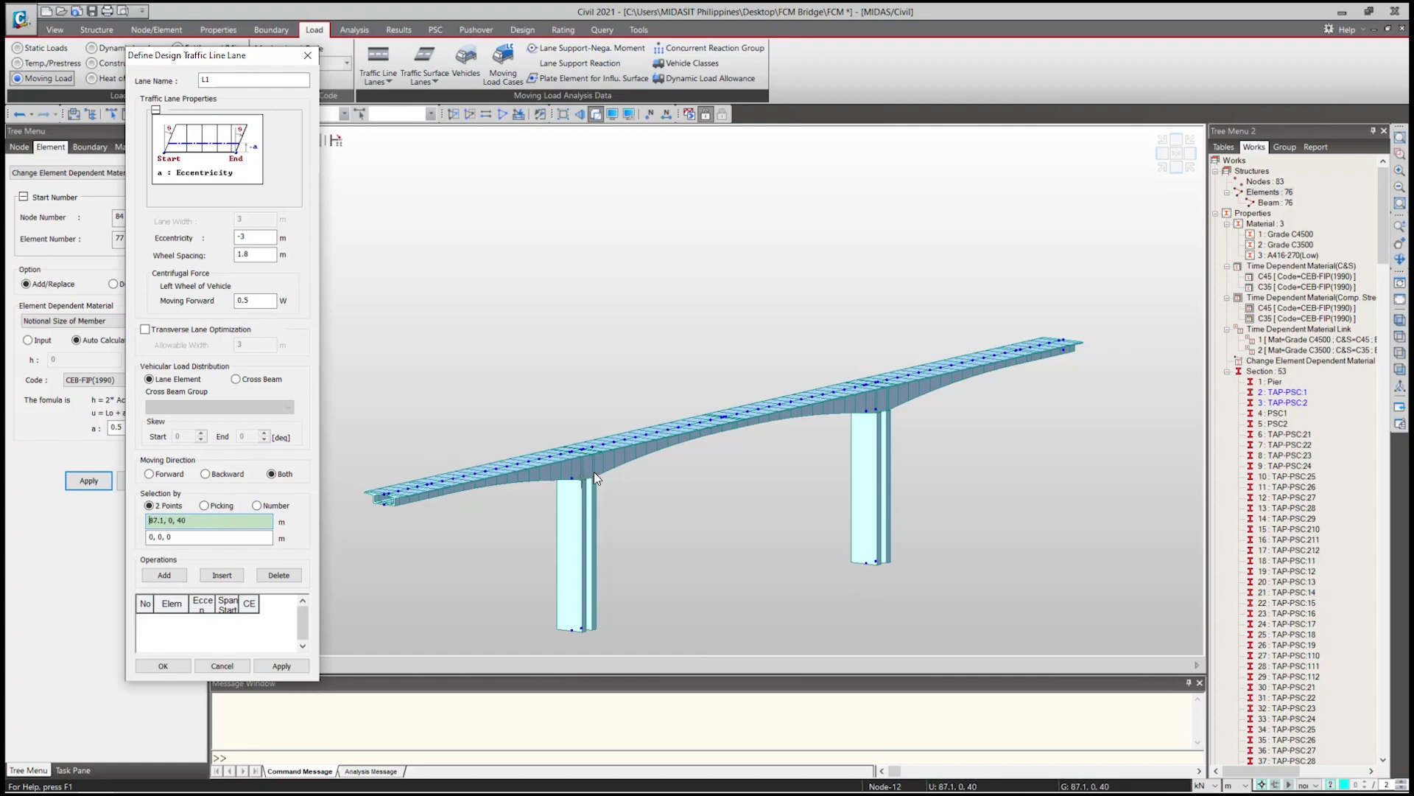
left_click(602, 516)
left_click(371, 492)
scroll(388, 488, "up", 5)
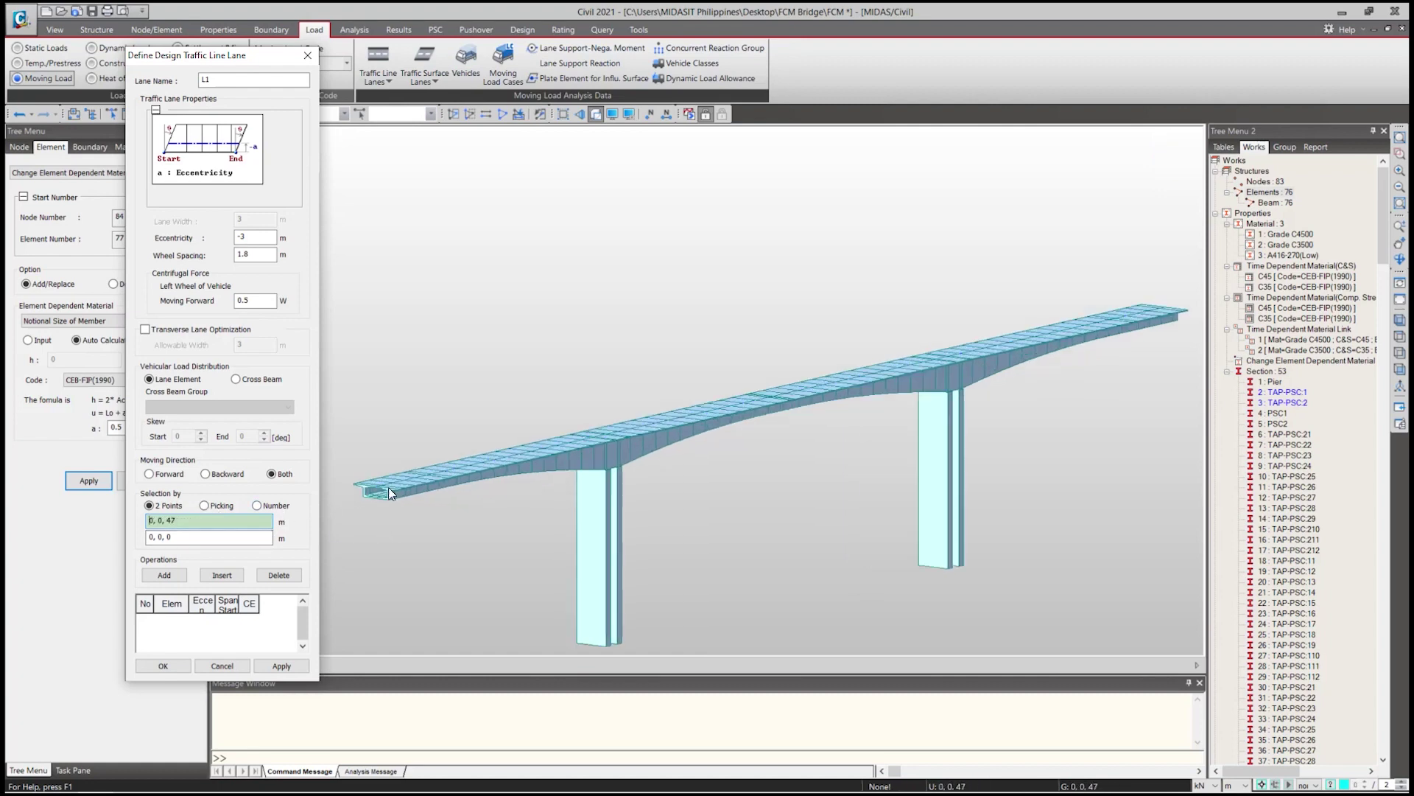
Pick the node at the deck's far end as the second point of lane L1 and save the lane.
left_click(352, 441)
left_click(782, 363)
scroll(722, 412, "down", 3)
scroll(935, 413, "up", 3)
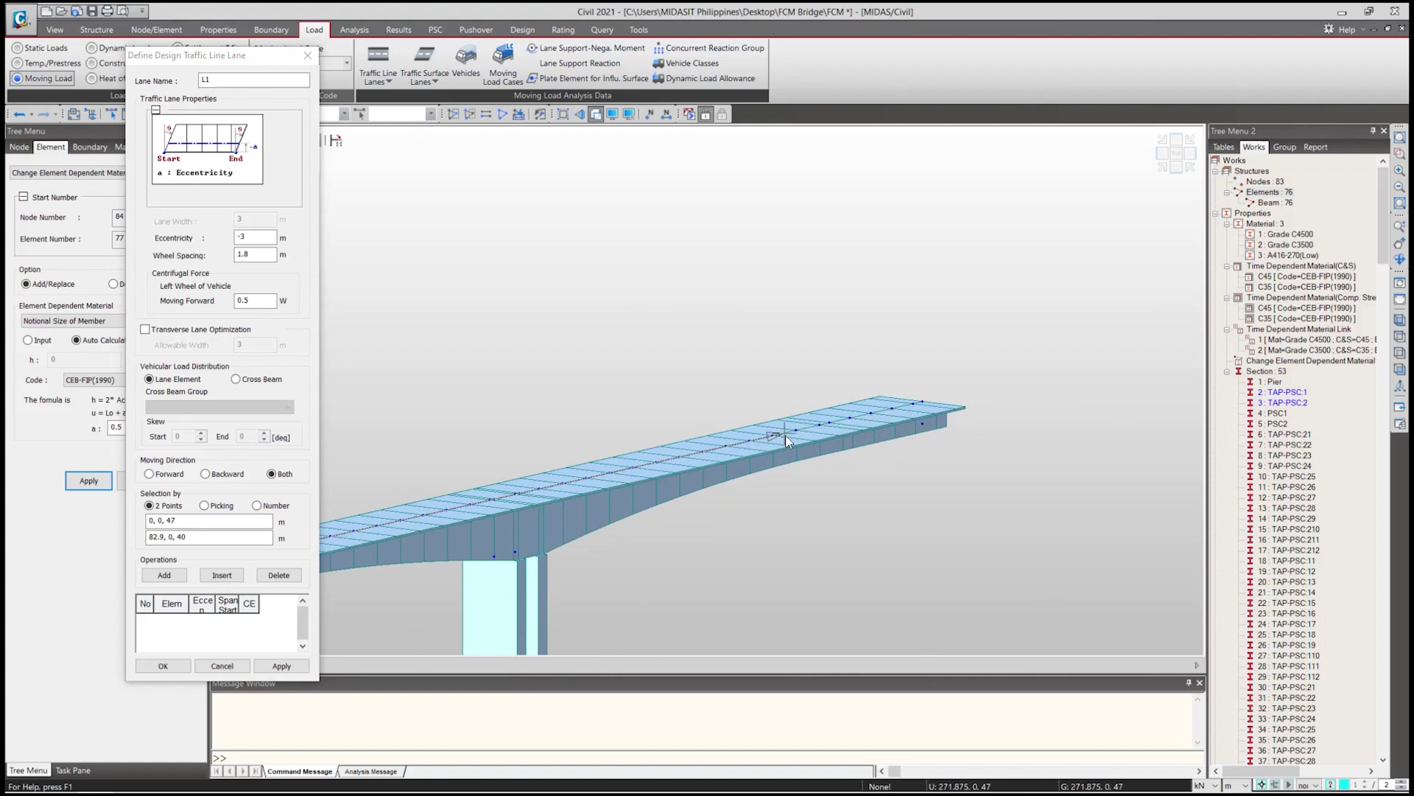
scroll(799, 432, "up", 1)
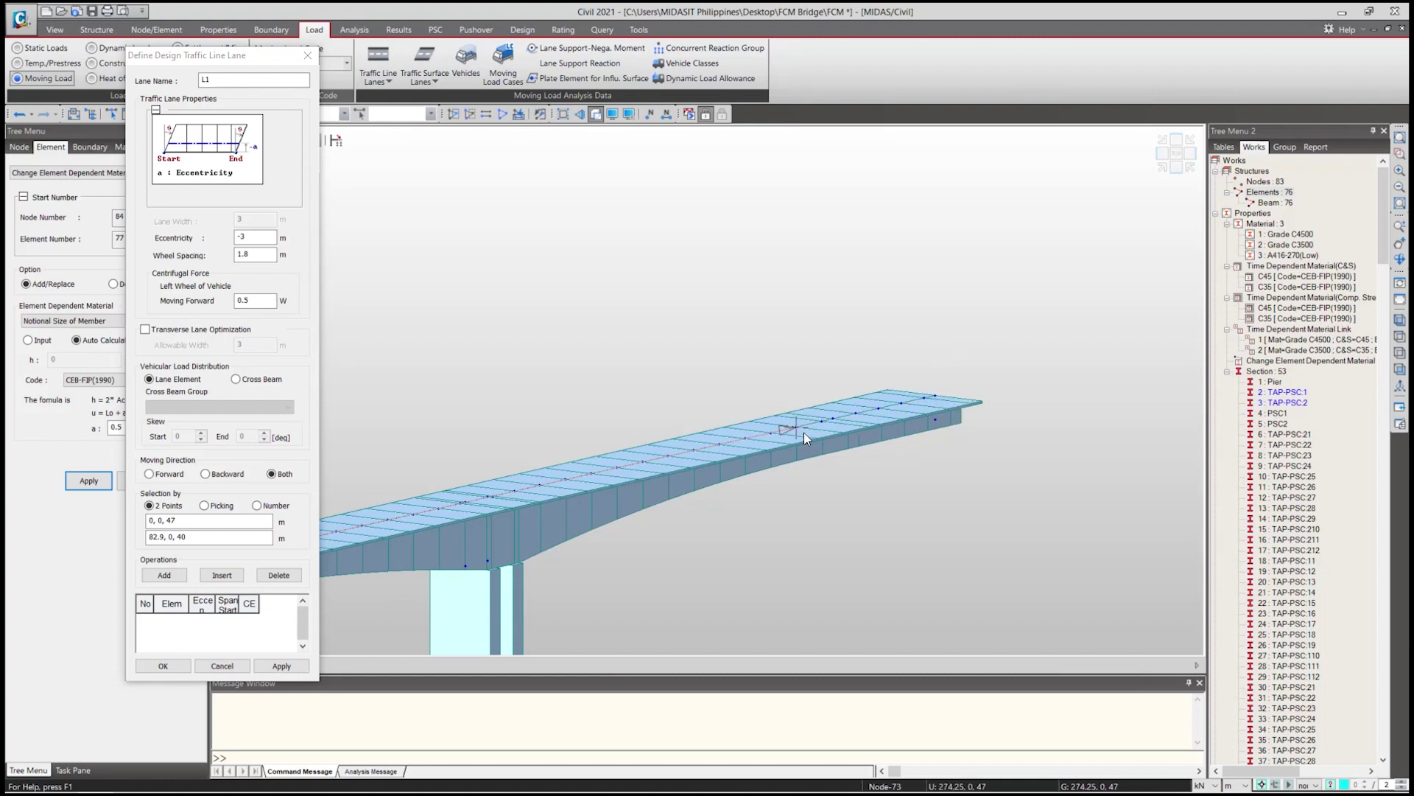
left_click(934, 394)
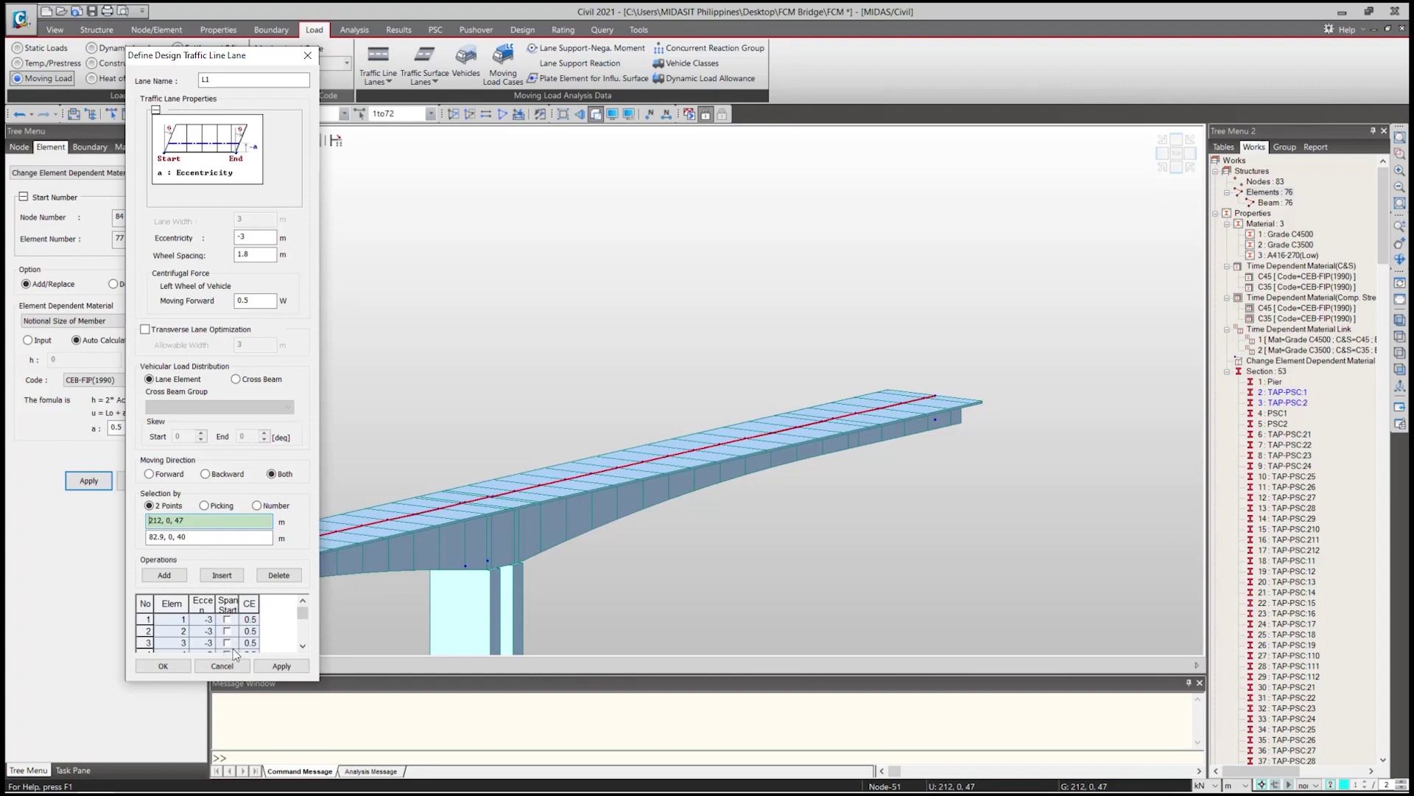
left_click(163, 666)
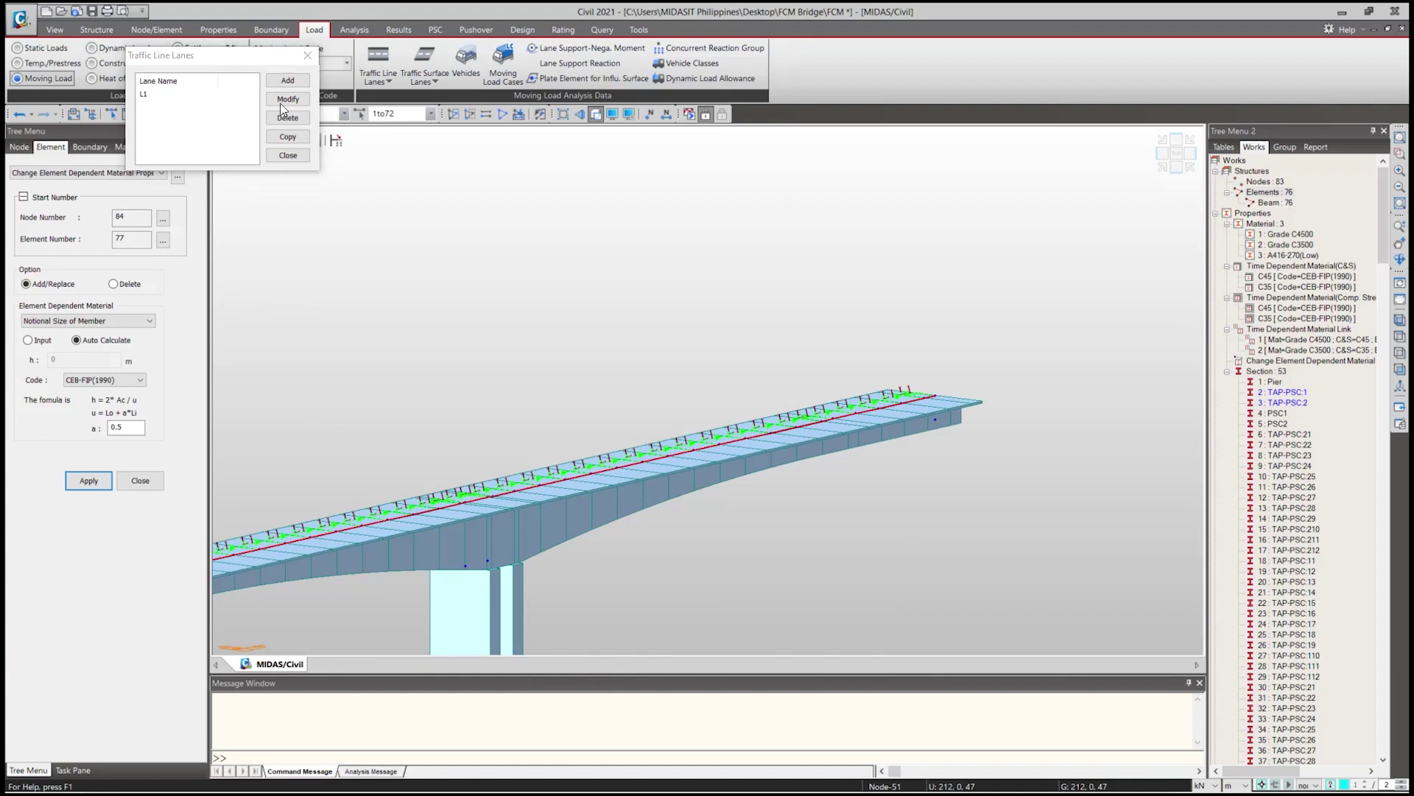
Add a traffic line lane named L2 with eccentricity 0 m and wheel spacing 1.8 m.
left_click(287, 80)
type("L")
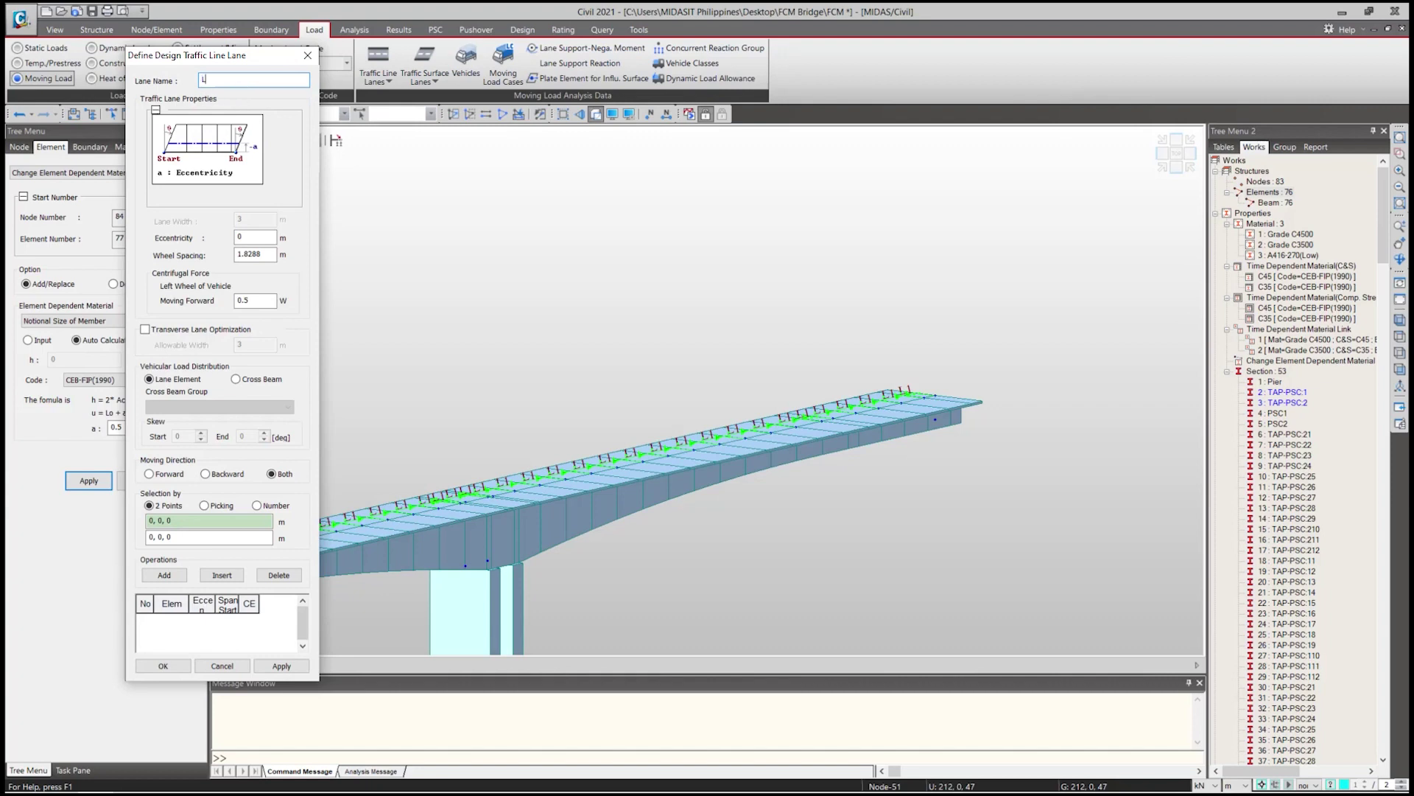
type("2")
double_click(243, 237)
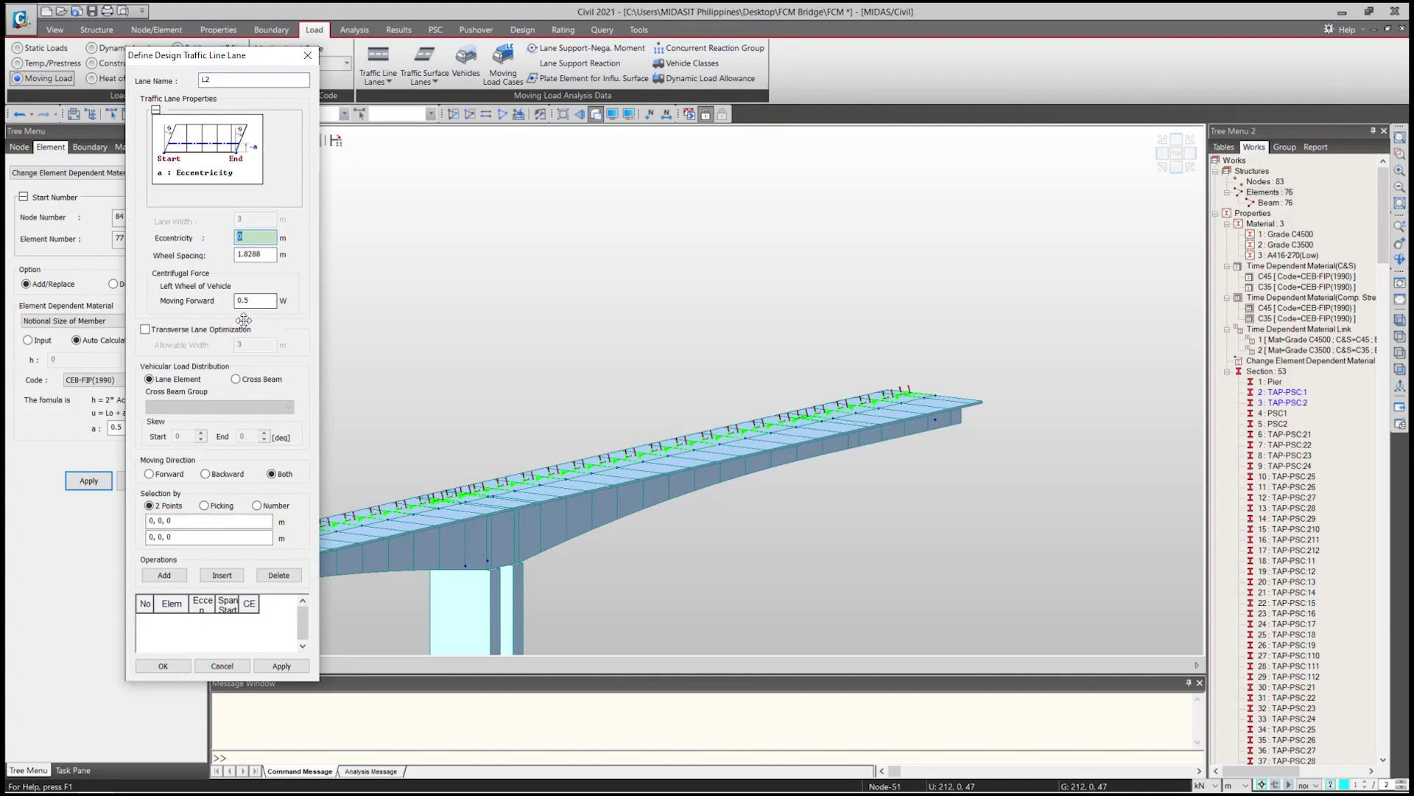
double_click(265, 257)
type("1.8")
Assign lane L2 to the deck elements between the end nodes at 0, 0, 47 and 300, 0, 47, and apply the lane definition.
middle_click_drag(426, 488, 597, 474, "ctrl")
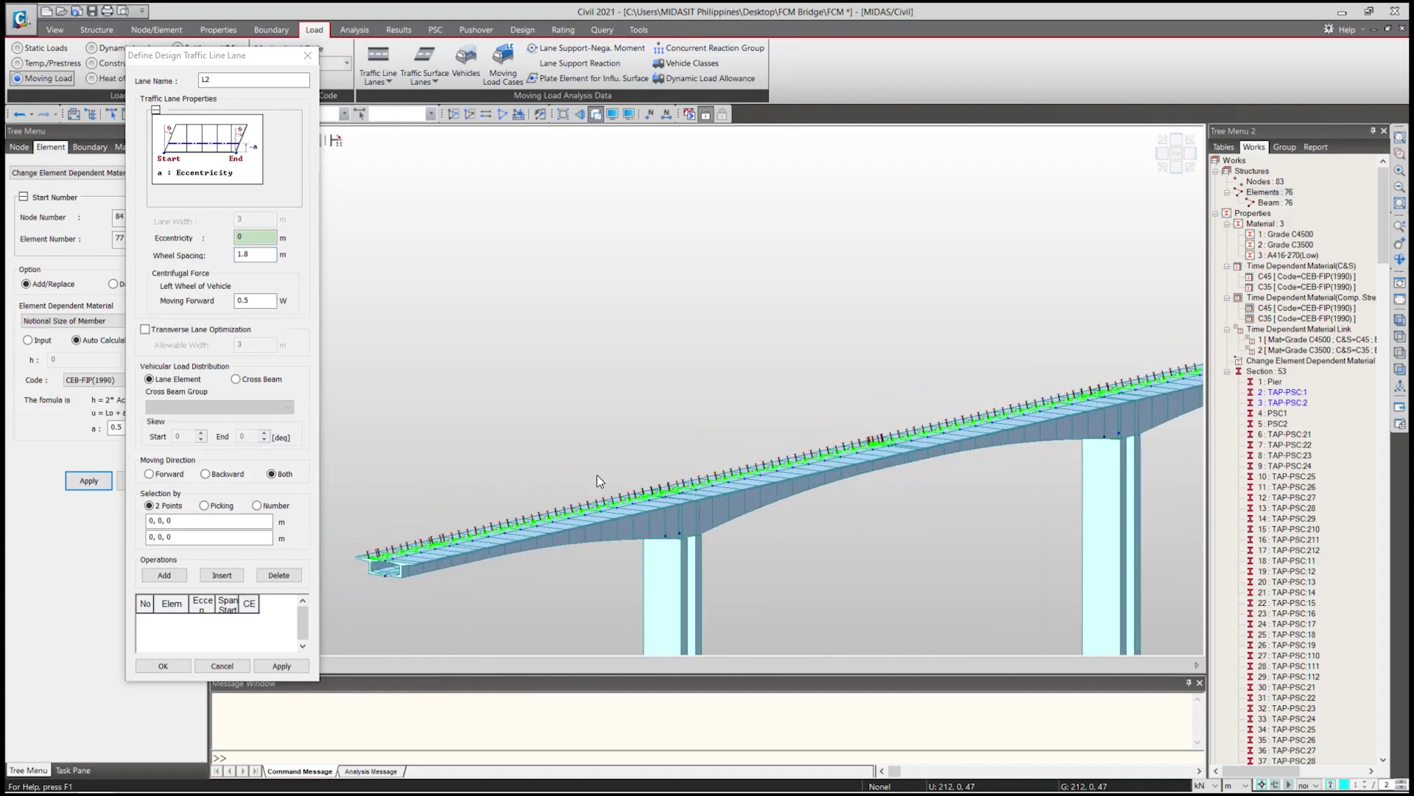
left_click(177, 520)
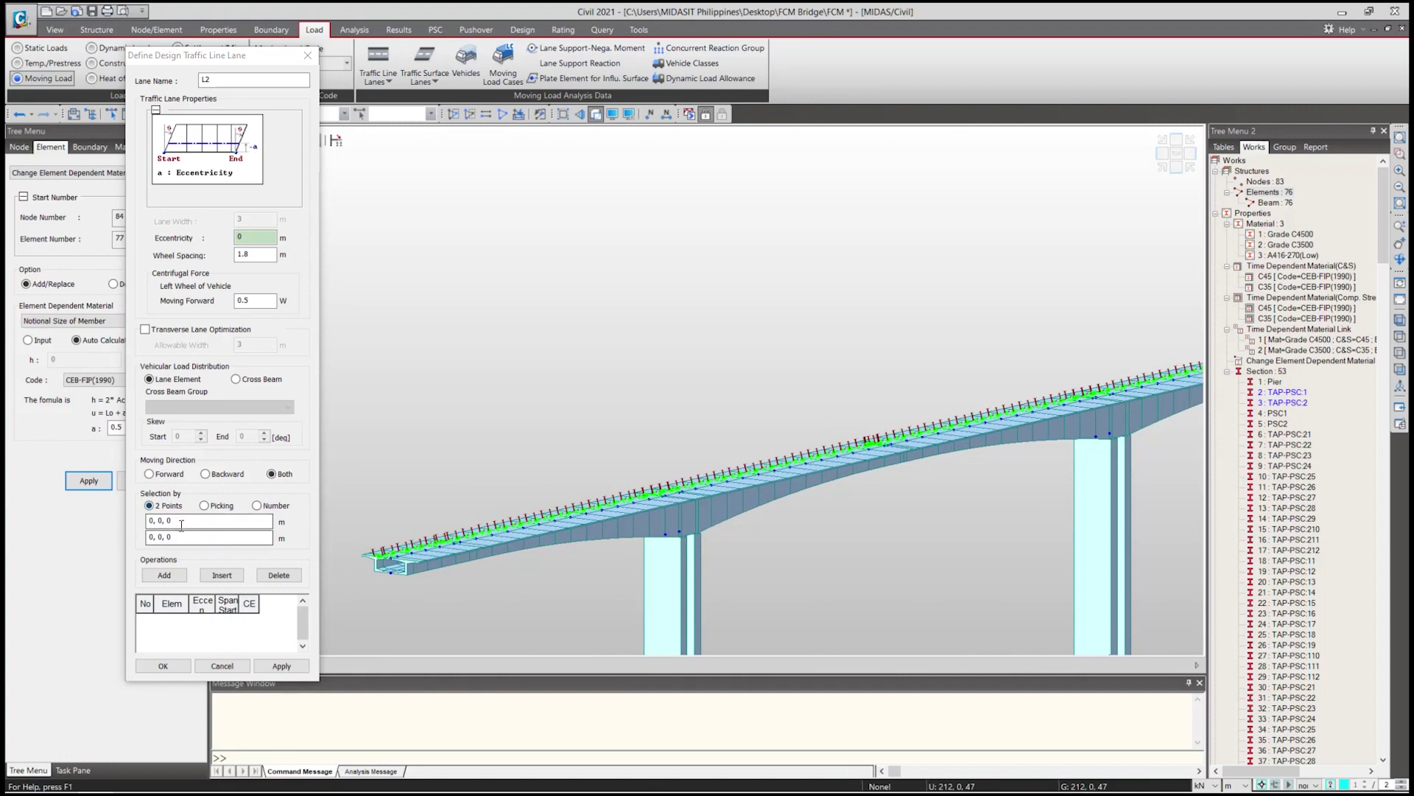
left_click(383, 568)
left_click(388, 565)
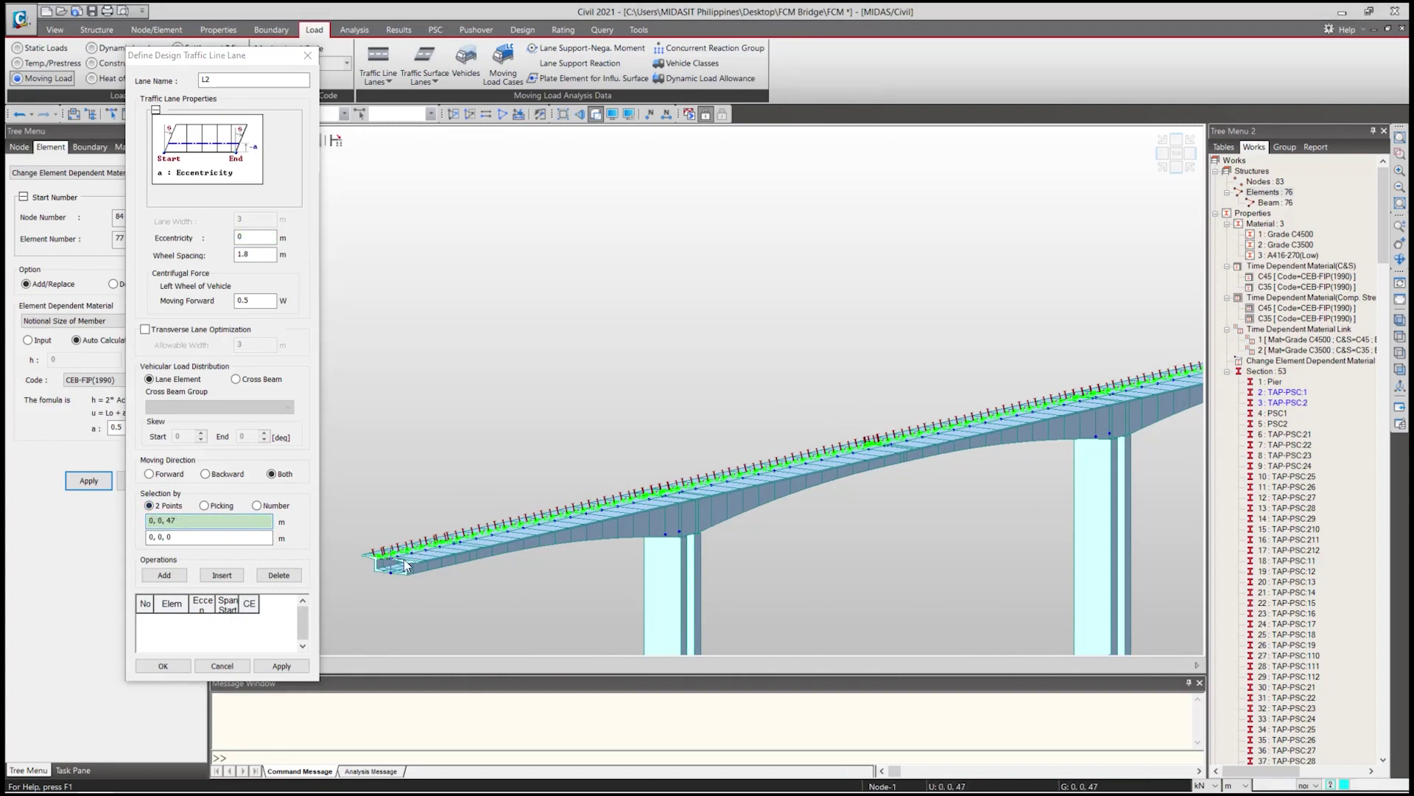
middle_click_drag(392, 563, 926, 462, "ctrl")
left_click(1010, 433)
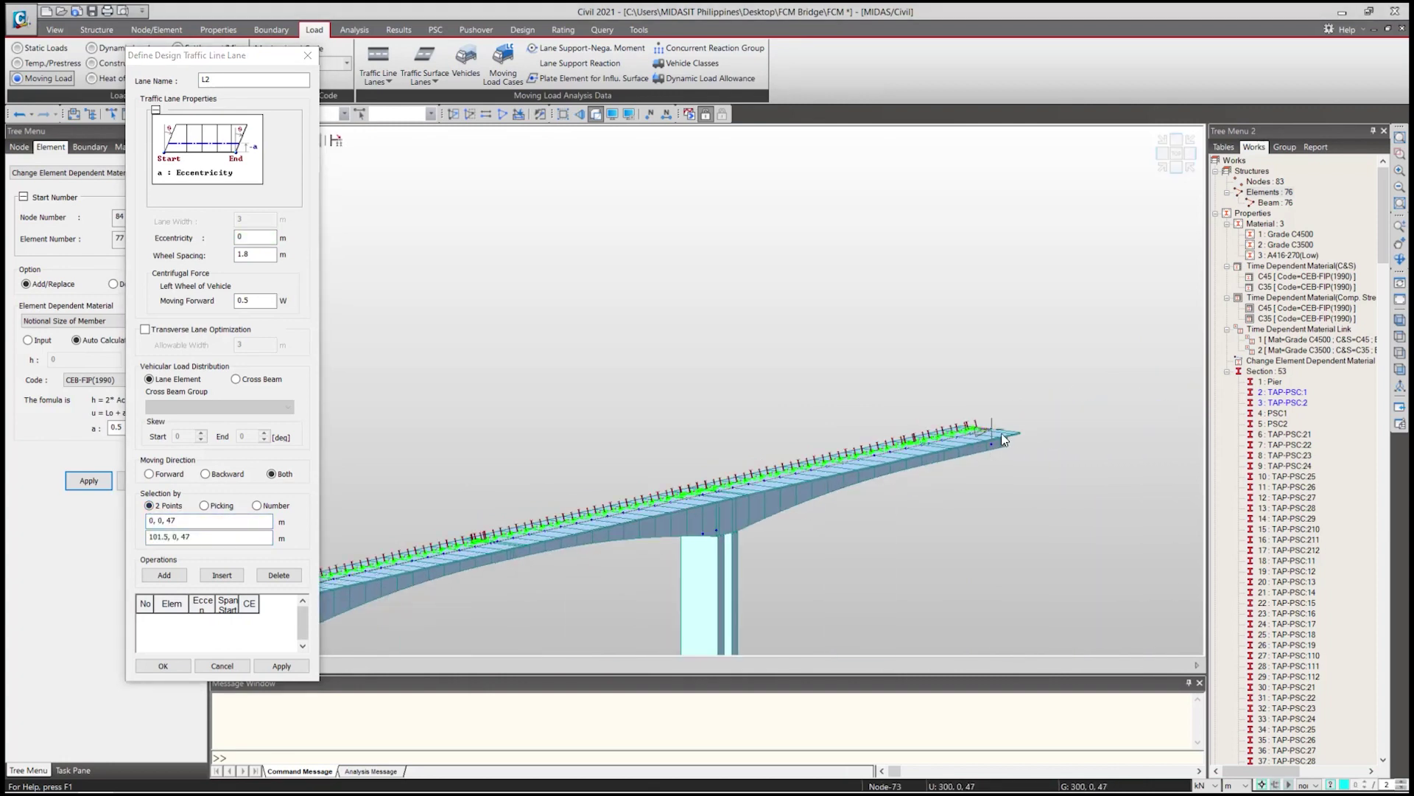
left_click(1002, 432)
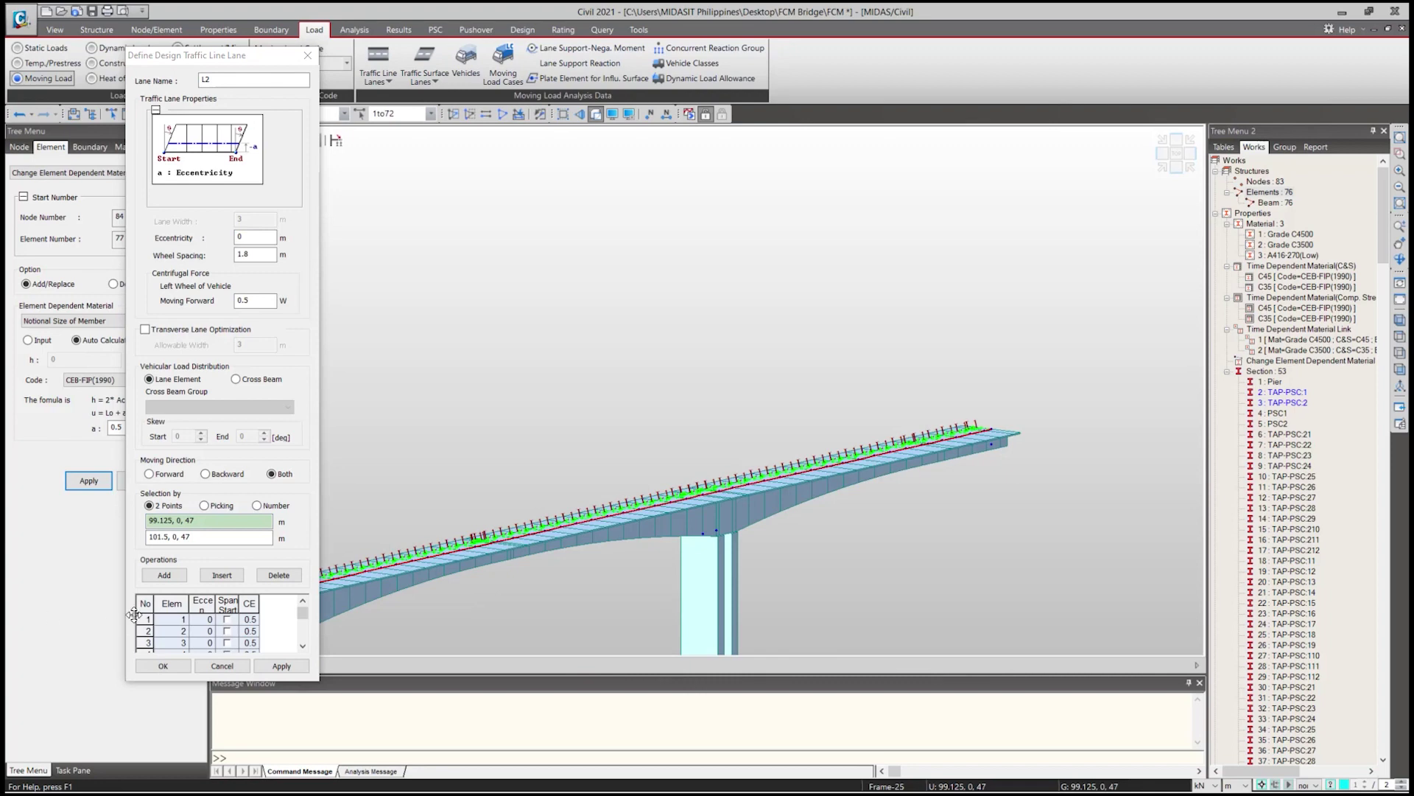
left_click(292, 666)
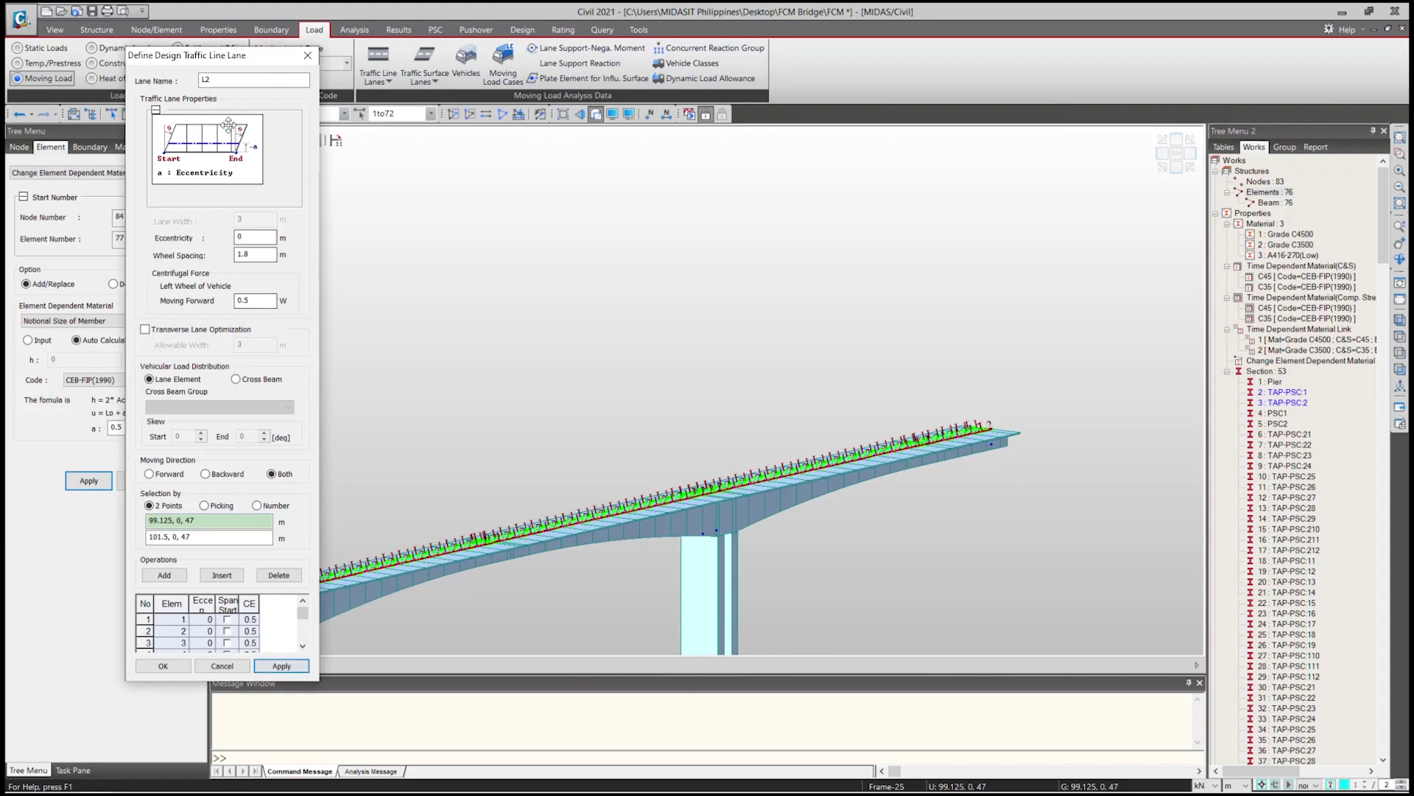
type("L3")
left_click(248, 235)
type("3")
key("Tab")
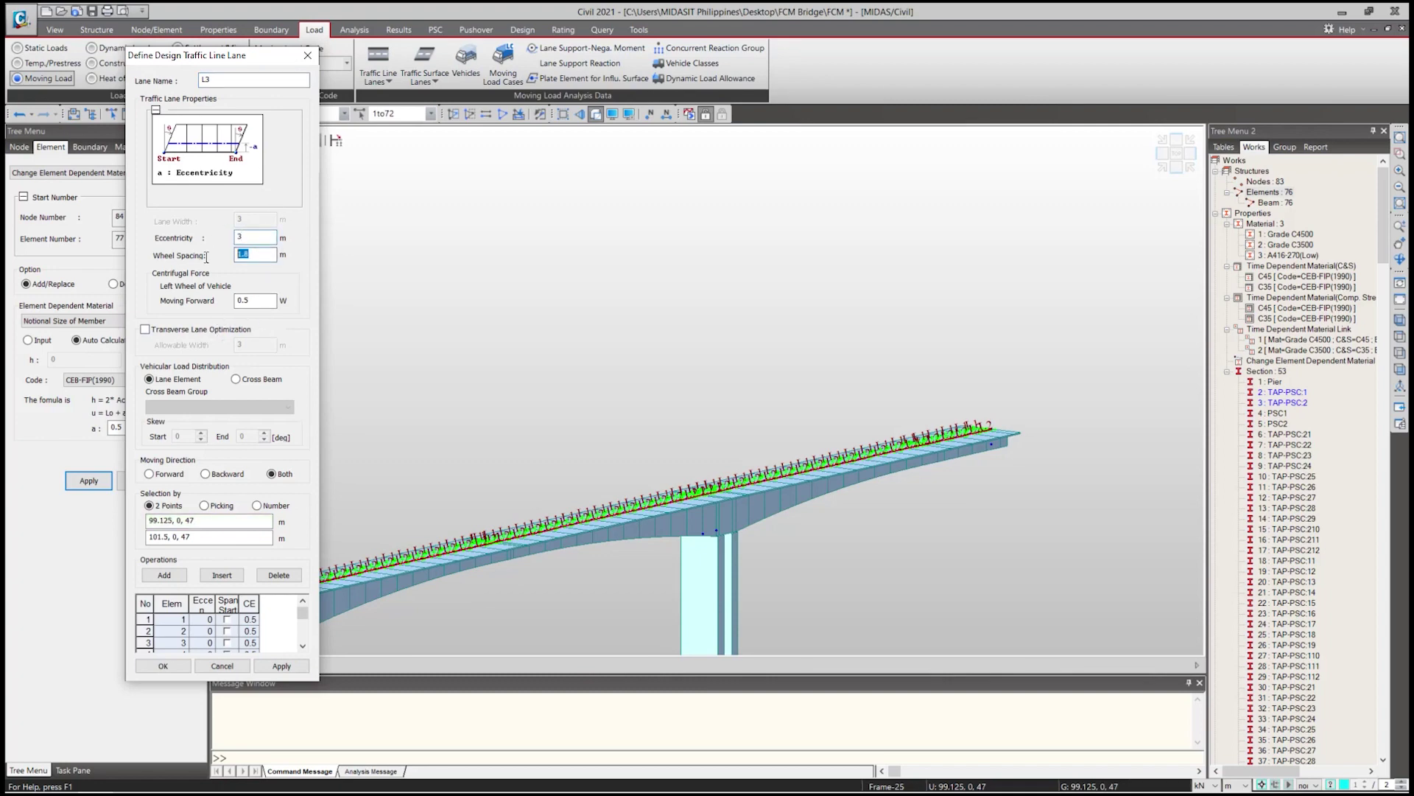
left_click(155, 519)
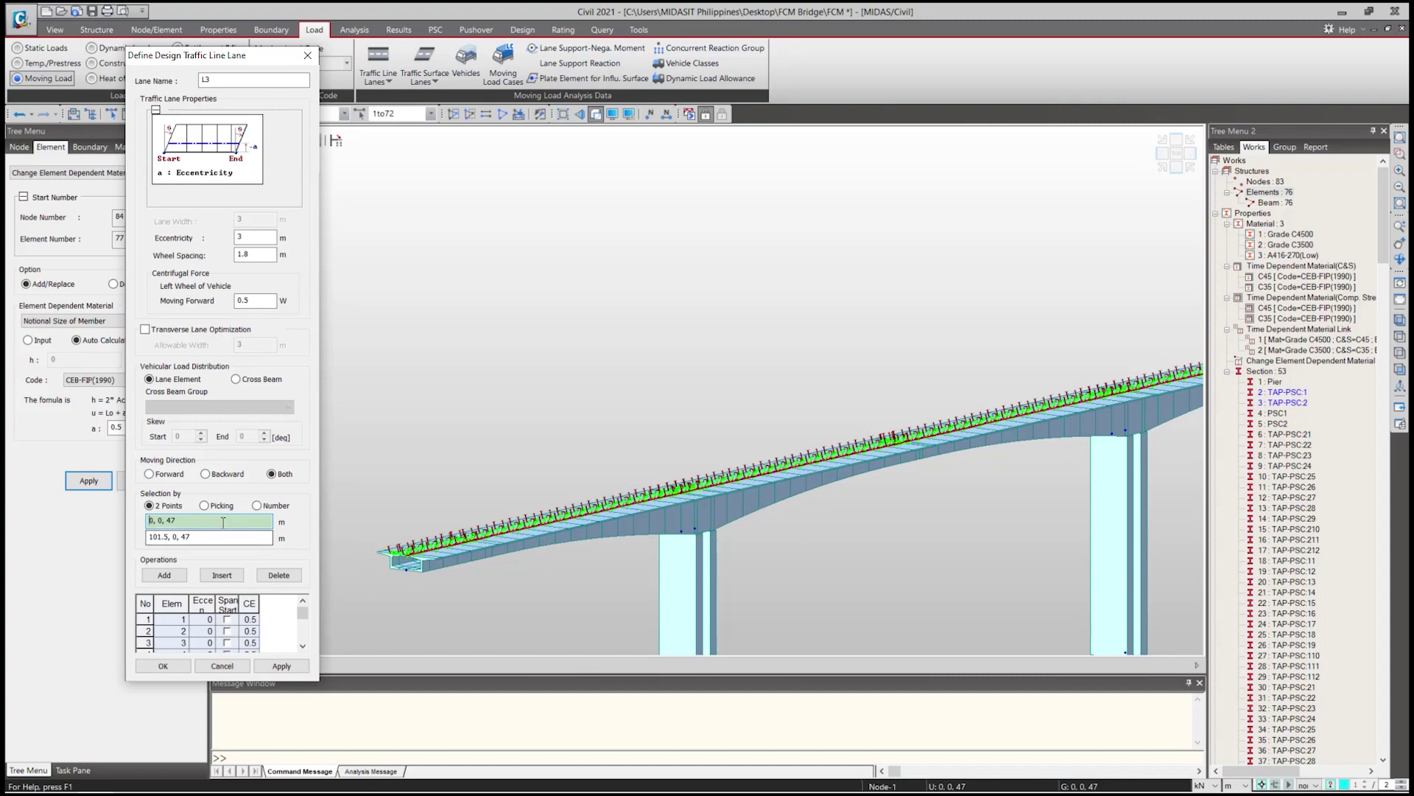
left_click(408, 556)
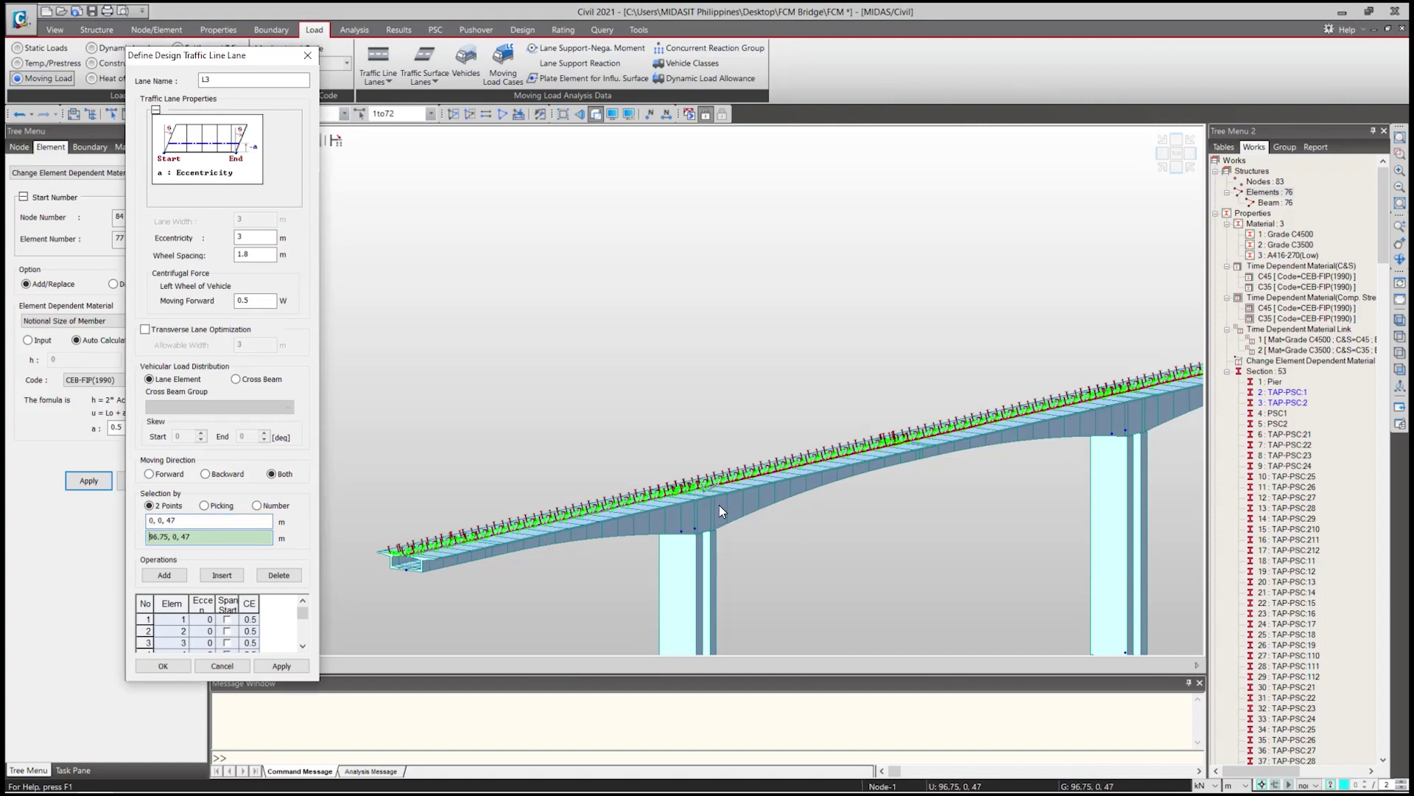
left_click(308, 56)
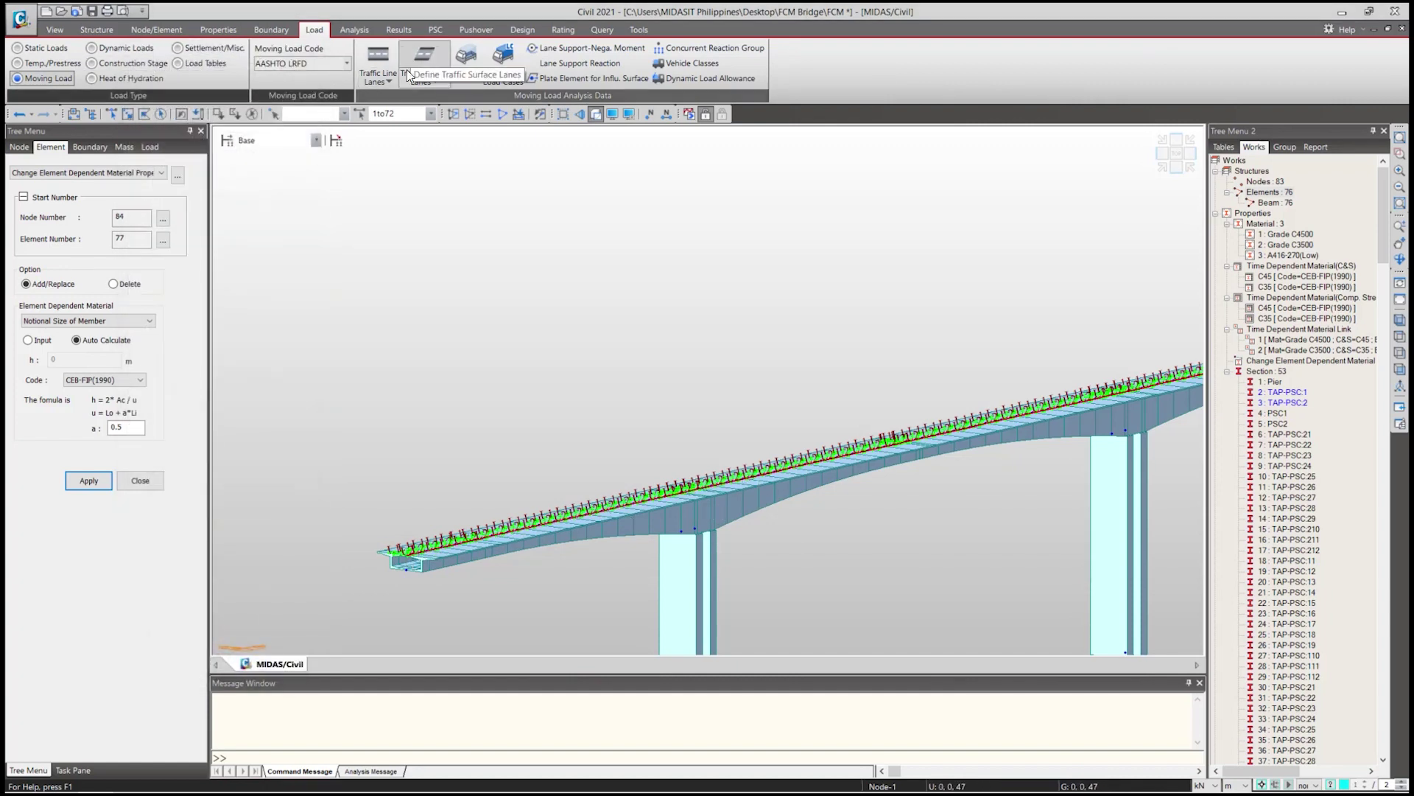
Add a new traffic line lane named L3 with eccentricity 3 m and wheel spacing 1.8 m.
left_click(378, 55)
left_click(165, 38)
left_click_drag(113, 14, 306, 73)
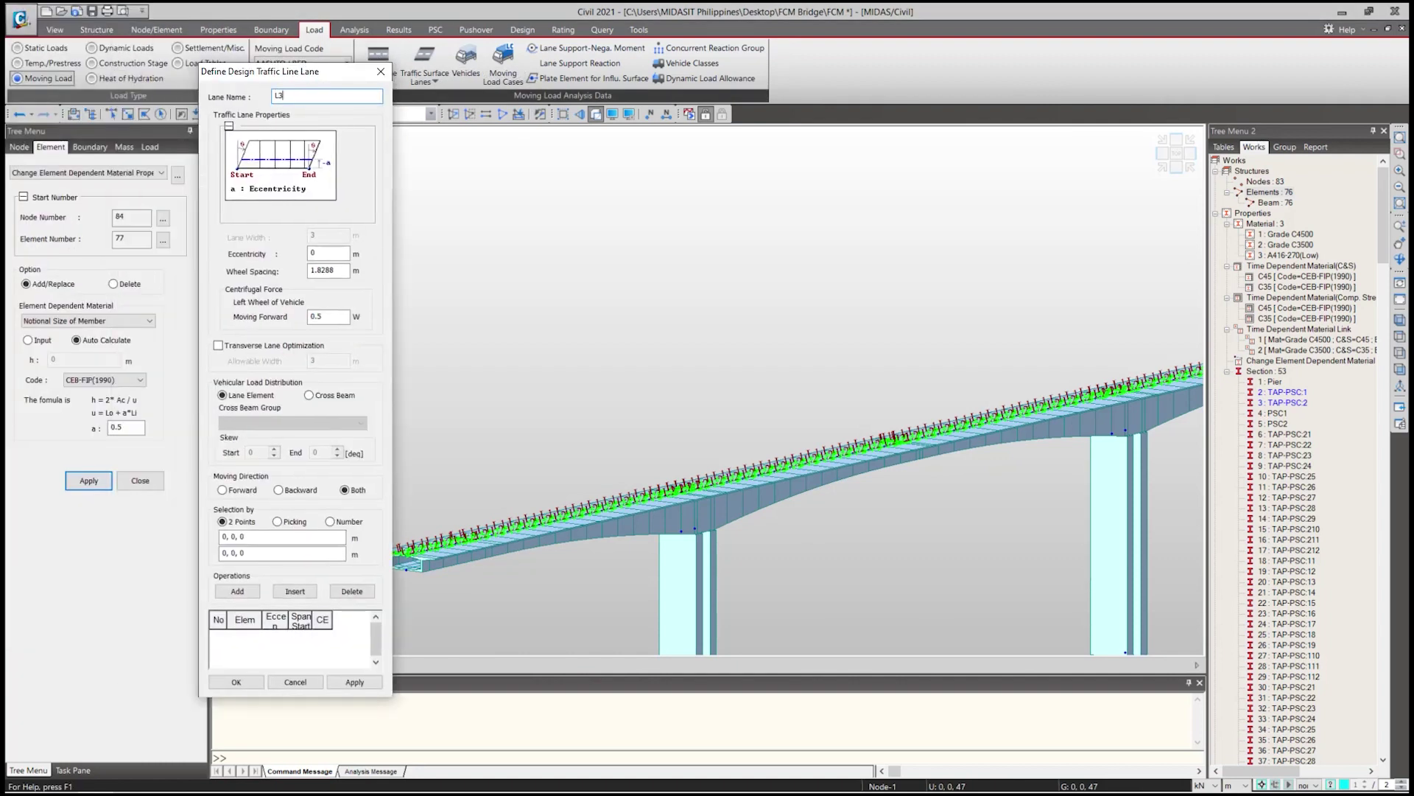
double_click(315, 252)
type("-")
type("3")
key("Tab")
type("1.8")
Assign lane L3 to the deck elements between the two end nodes starting at 0, 0, 47, save it and close the lane list.
left_click(270, 537)
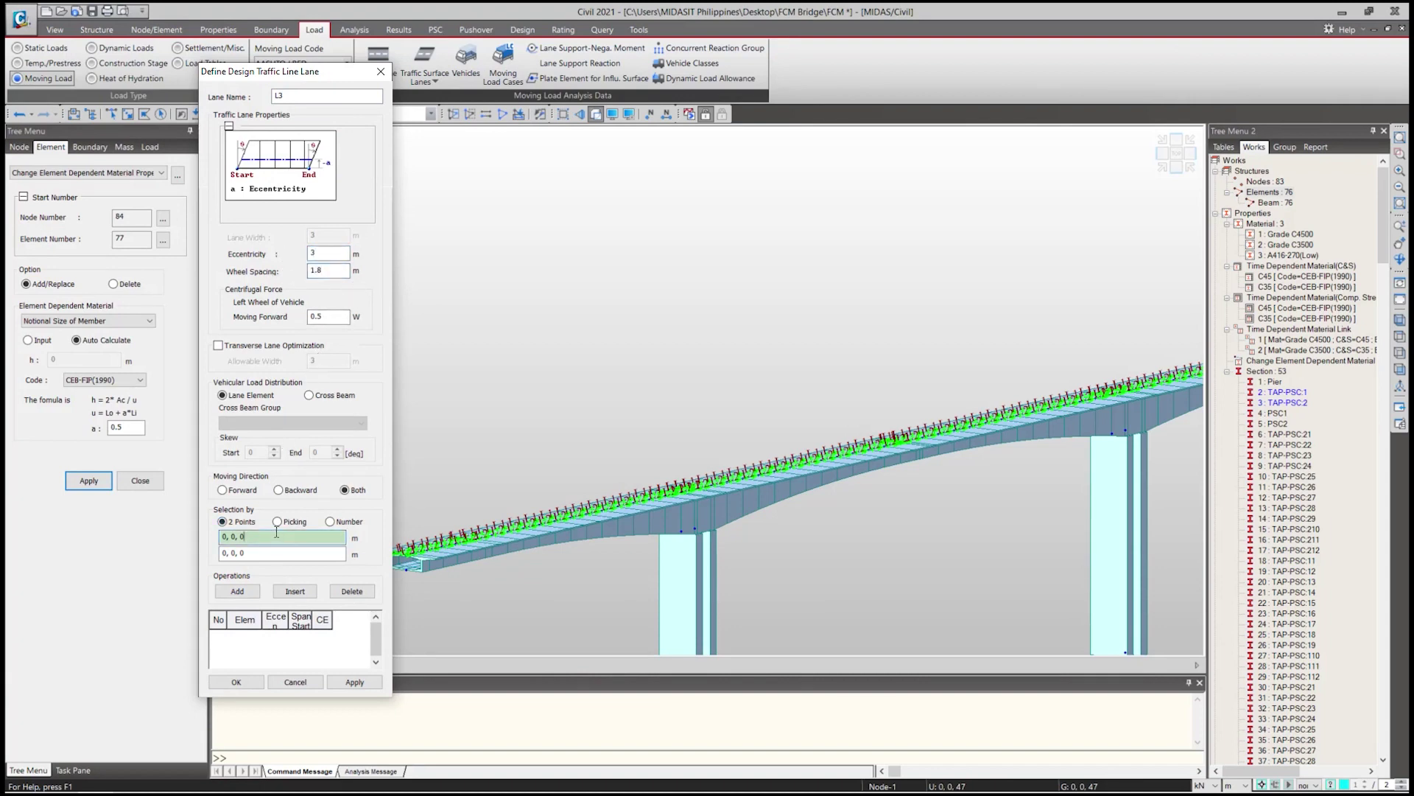
left_click(409, 558)
left_click(409, 559)
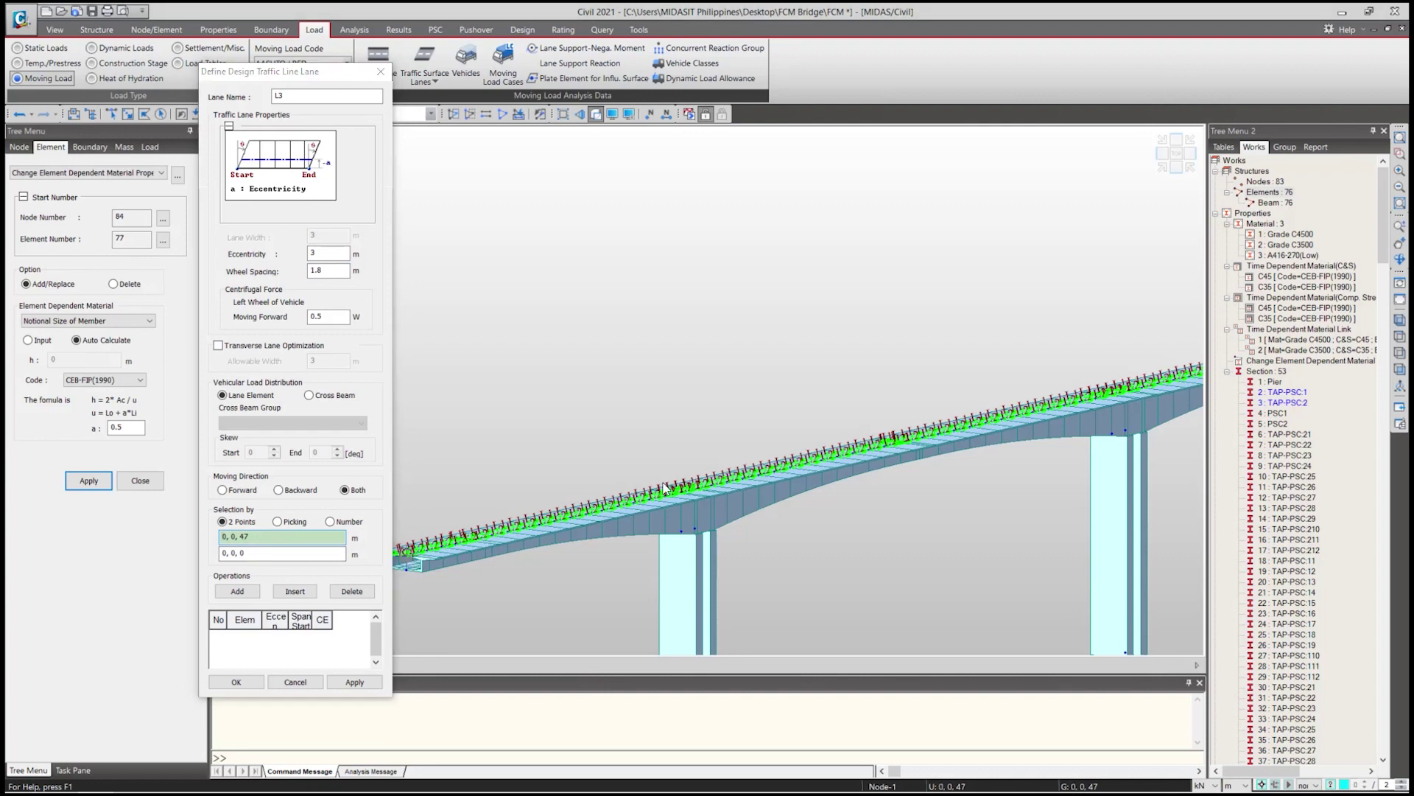
middle_click_drag(736, 455, 365, 575)
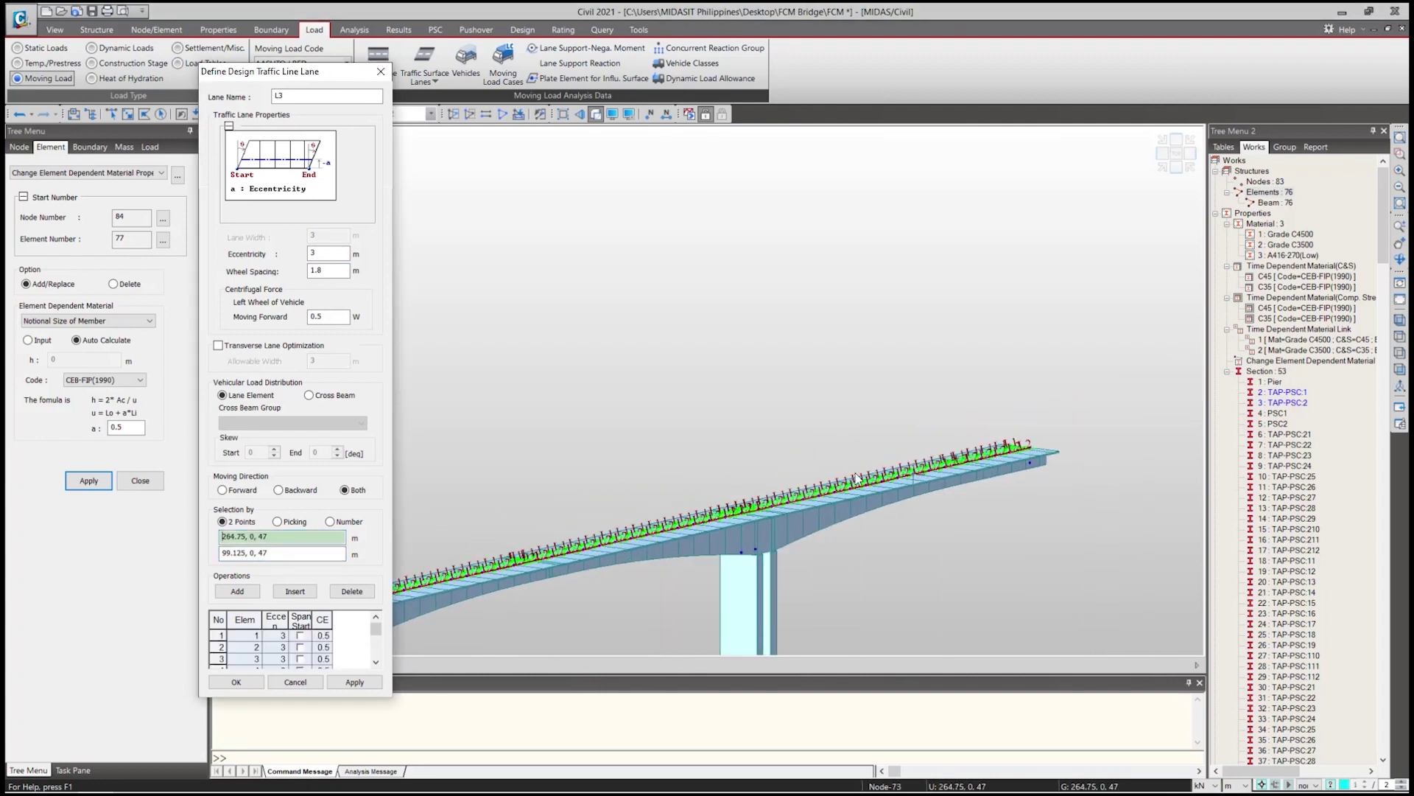
left_click(237, 681)
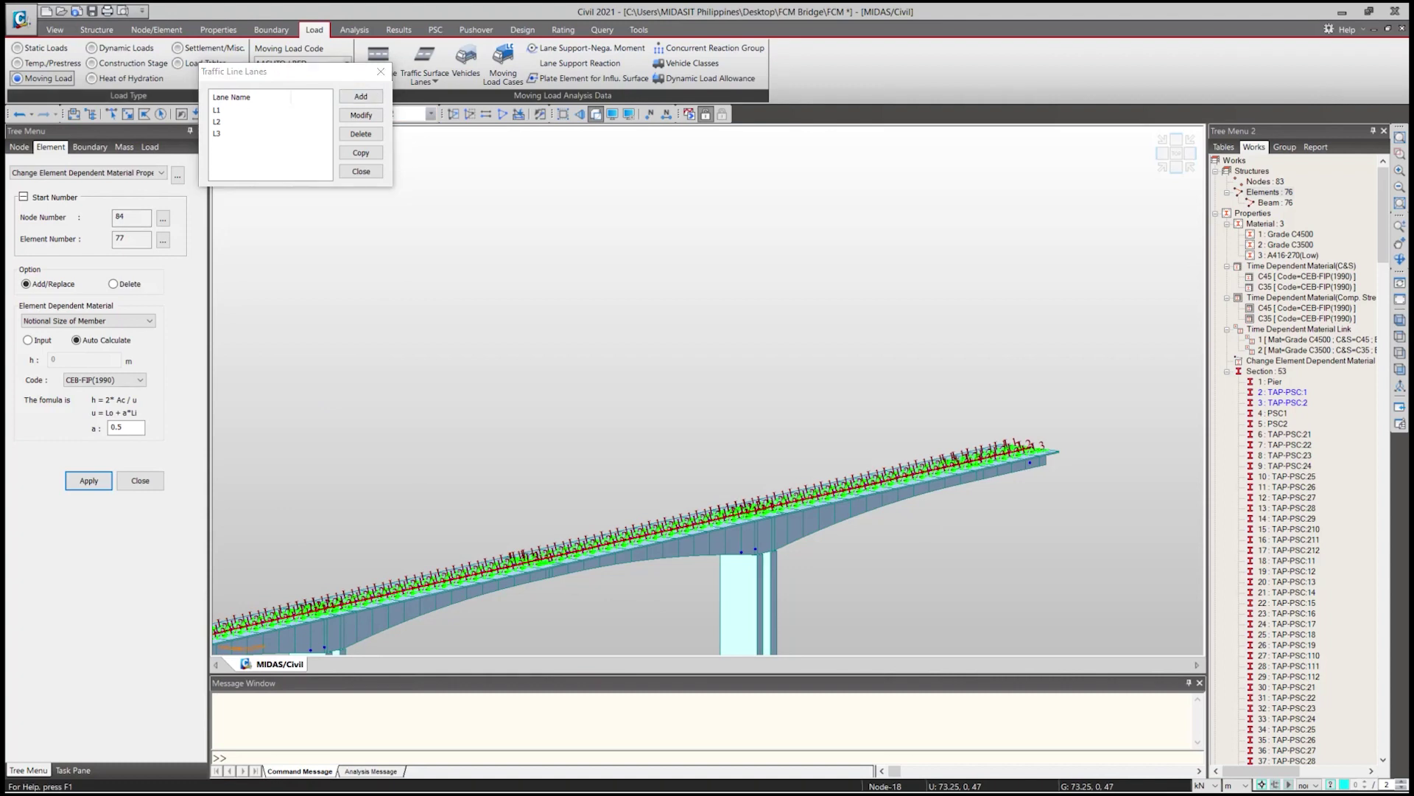
left_click_drag(373, 73, 361, 145)
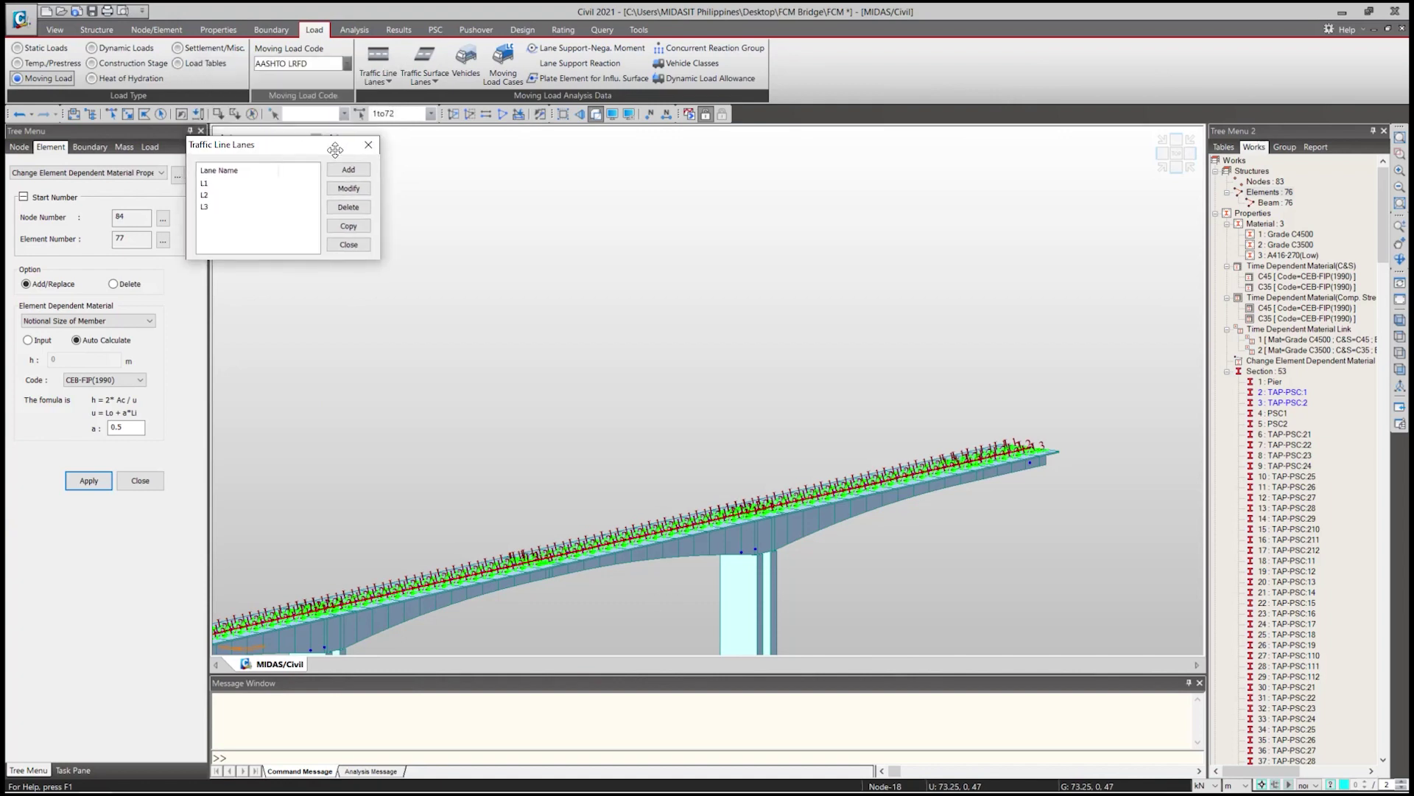
key("Escape")
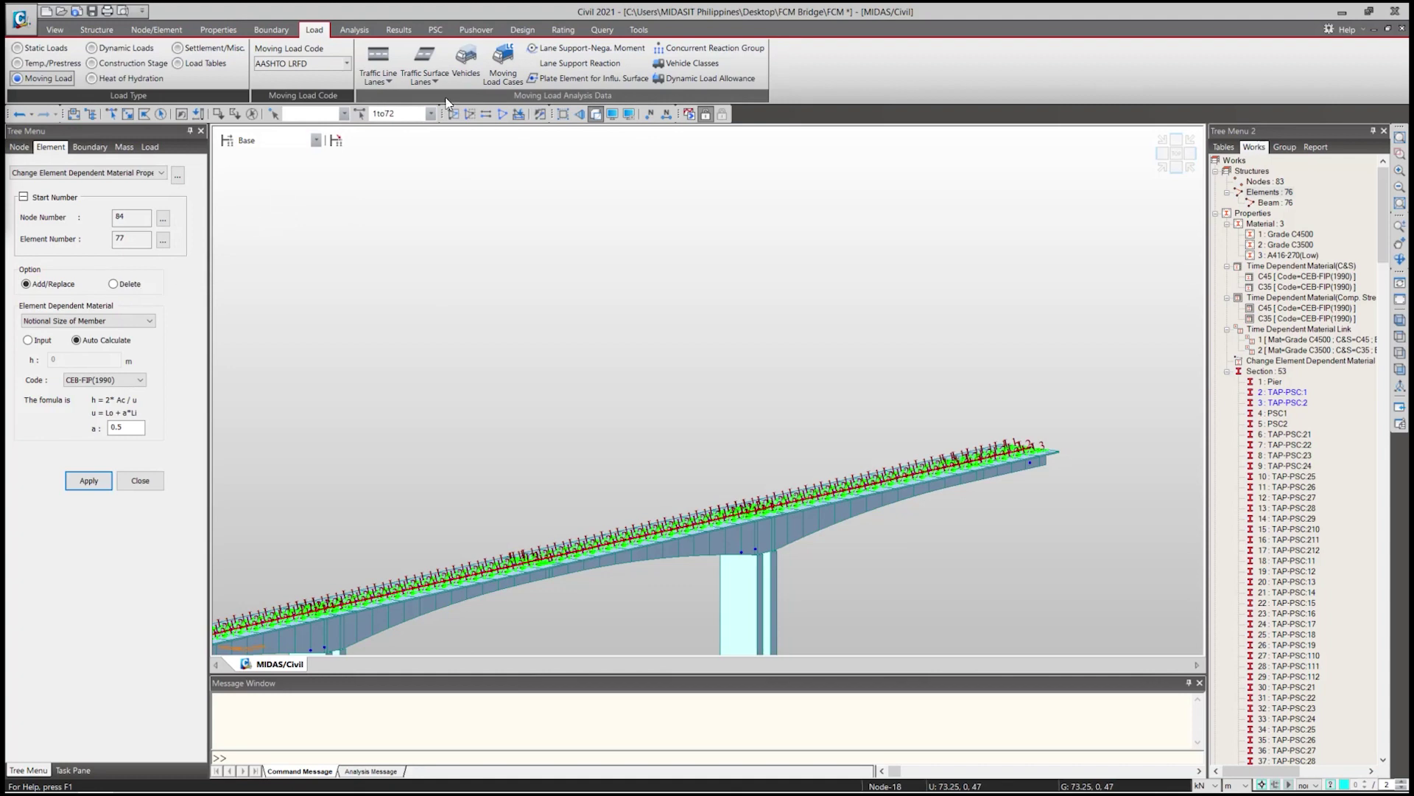
Add the AASHTO LRFD standard vehicle HL-93TRK with a dynamic load allowance of 33 % and close the vehicle list.
left_click(466, 62)
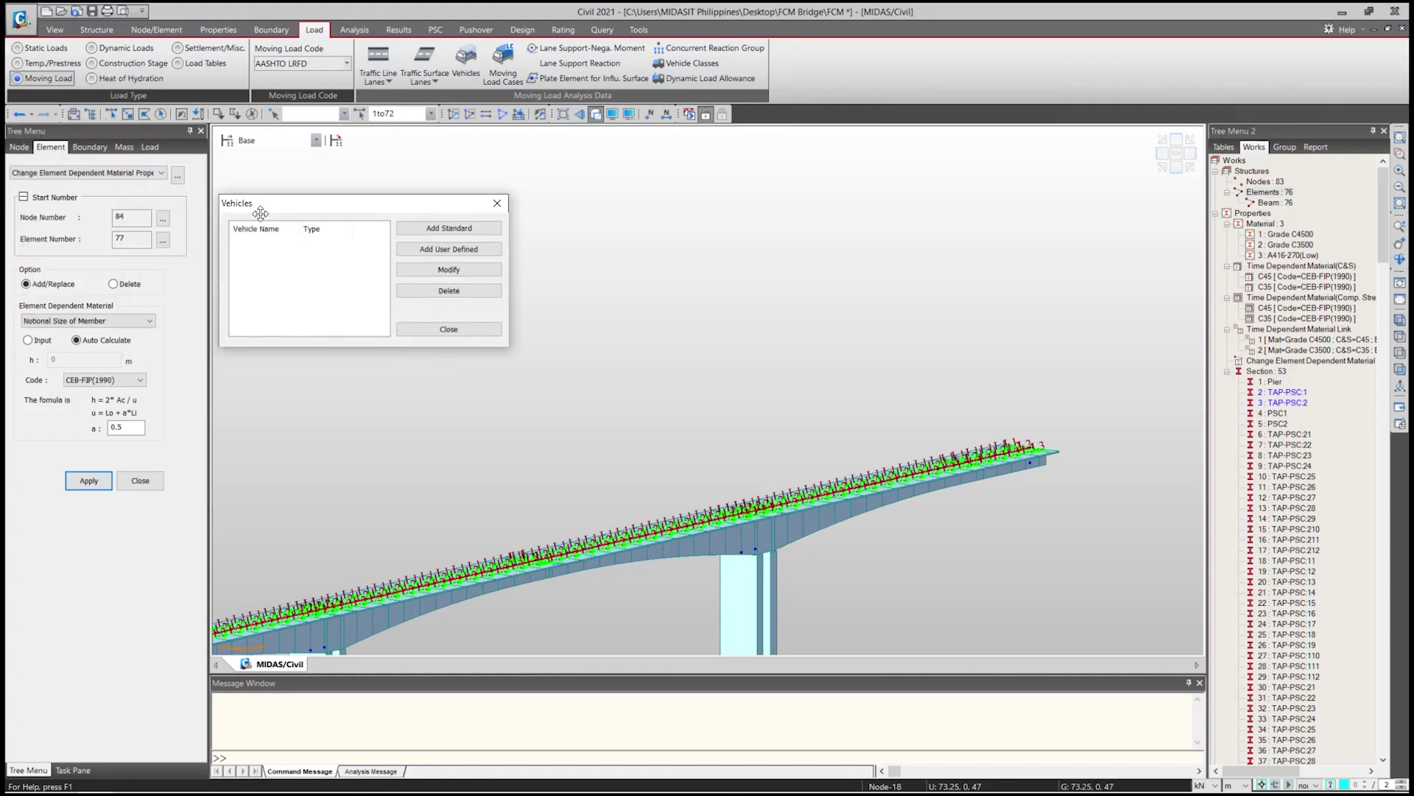
left_click(452, 229)
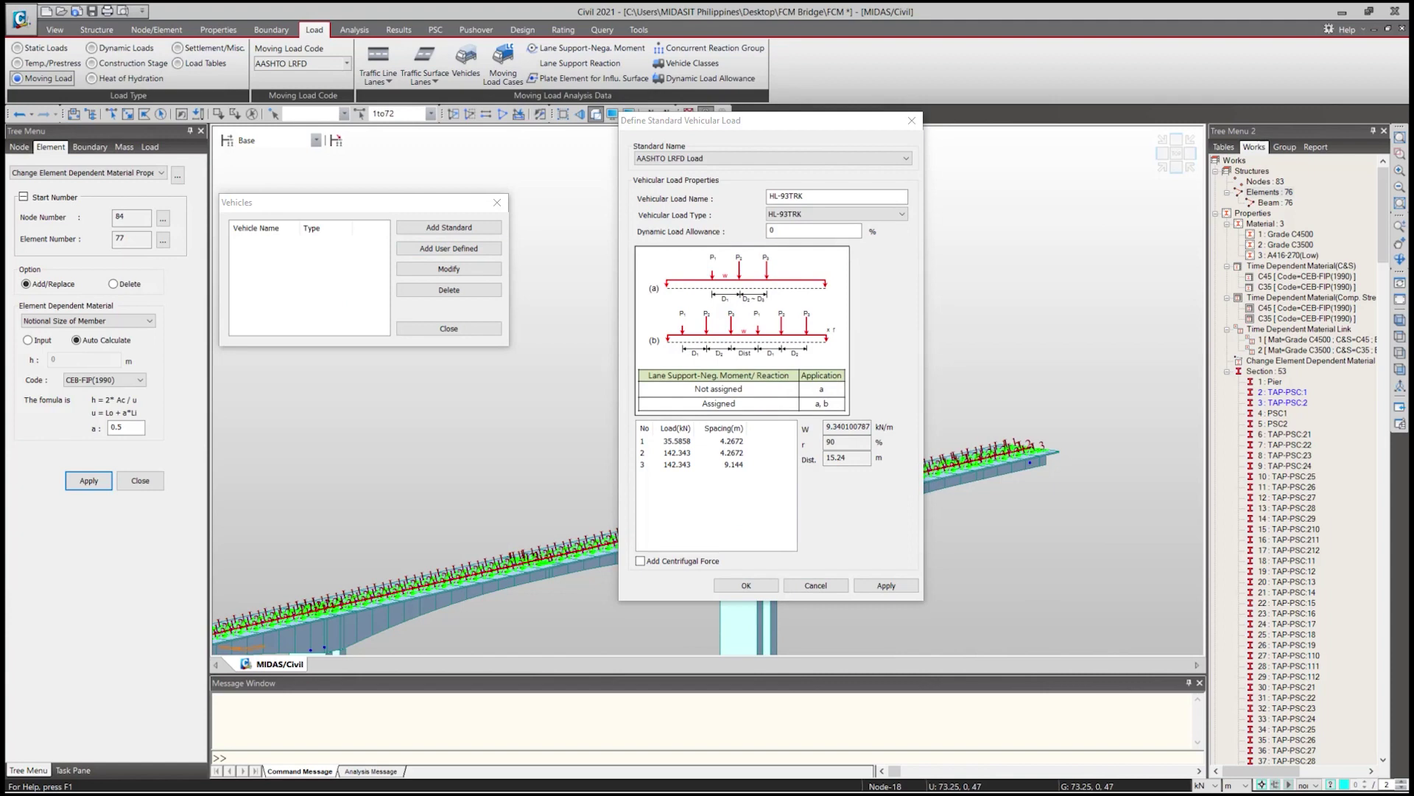
left_click_drag(719, 120, 671, 135)
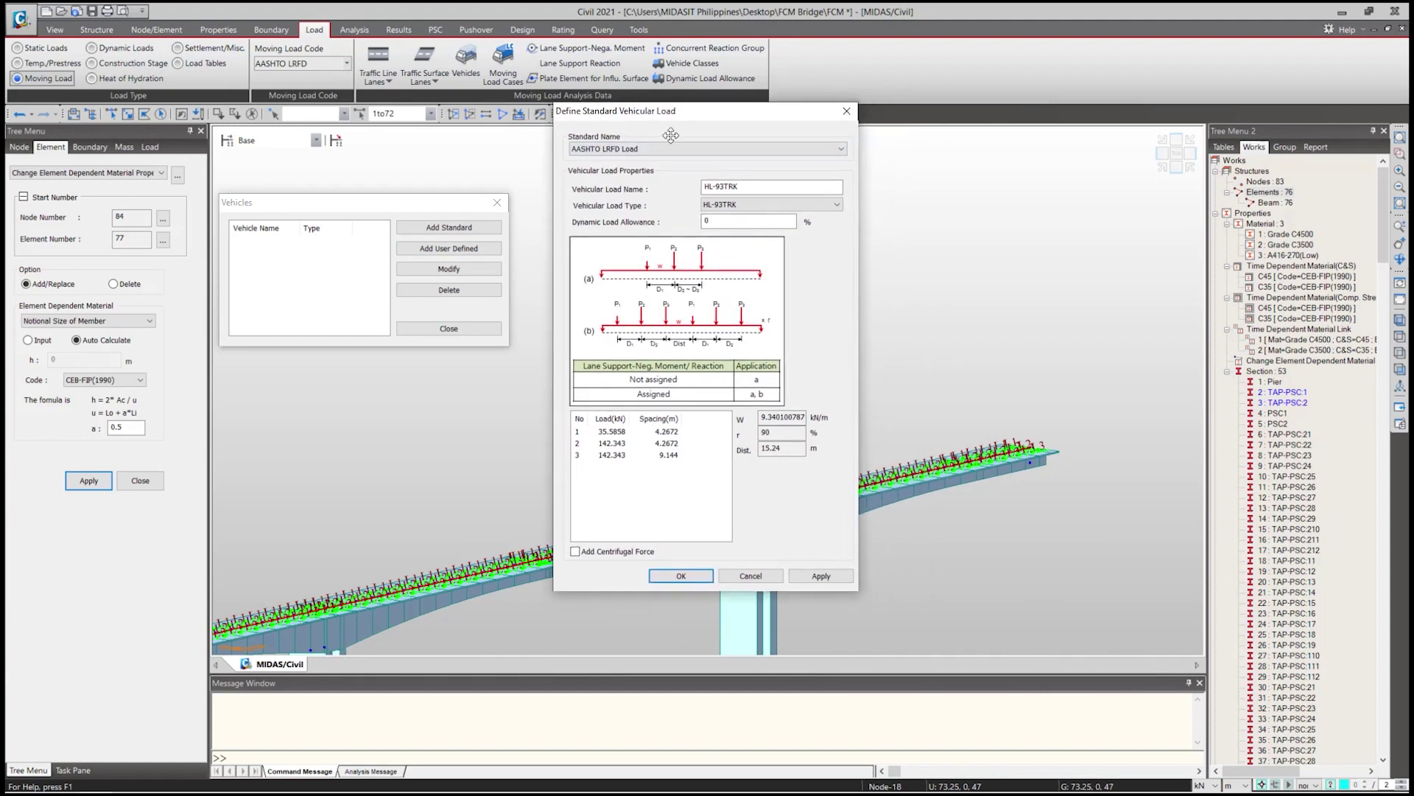
left_click(754, 208)
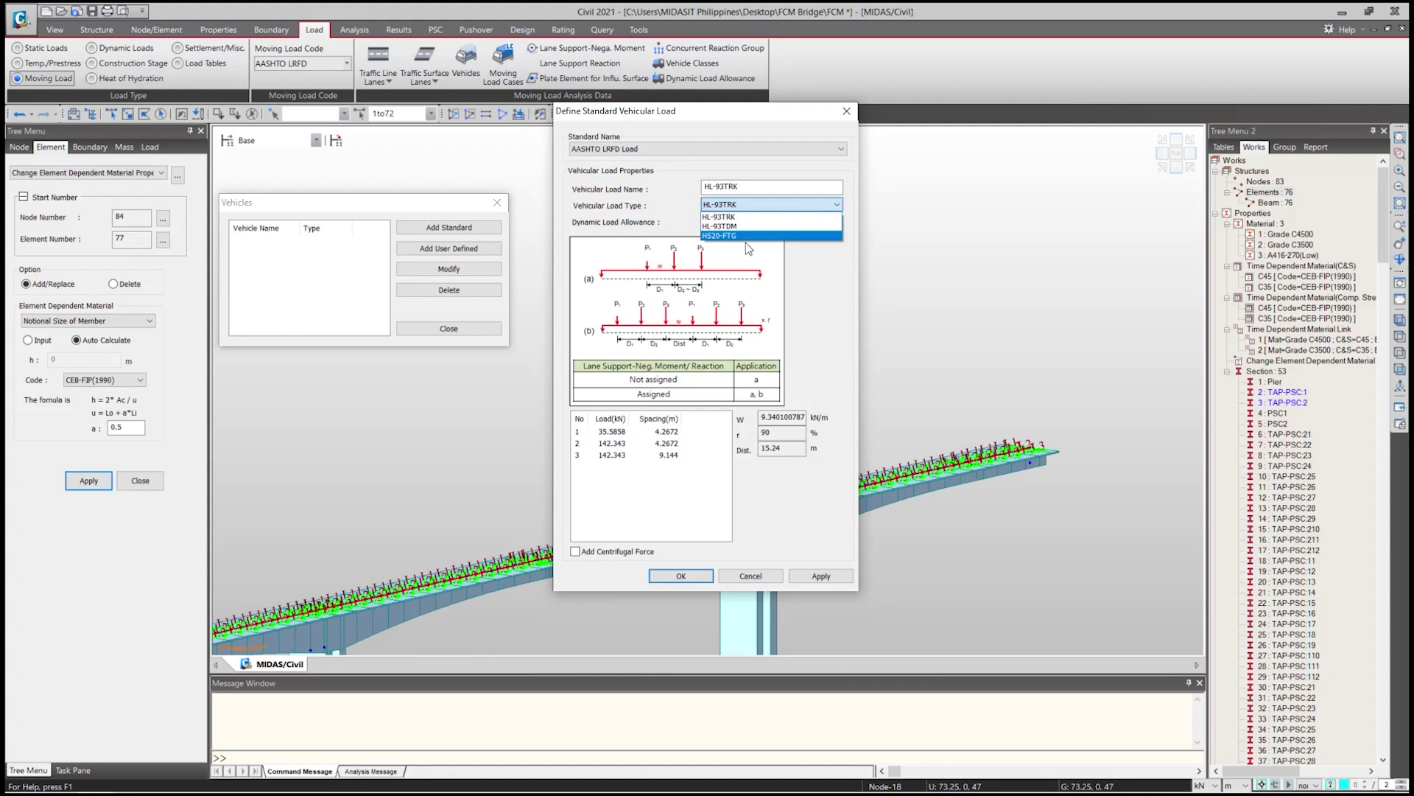
left_click(742, 217)
left_click(745, 219)
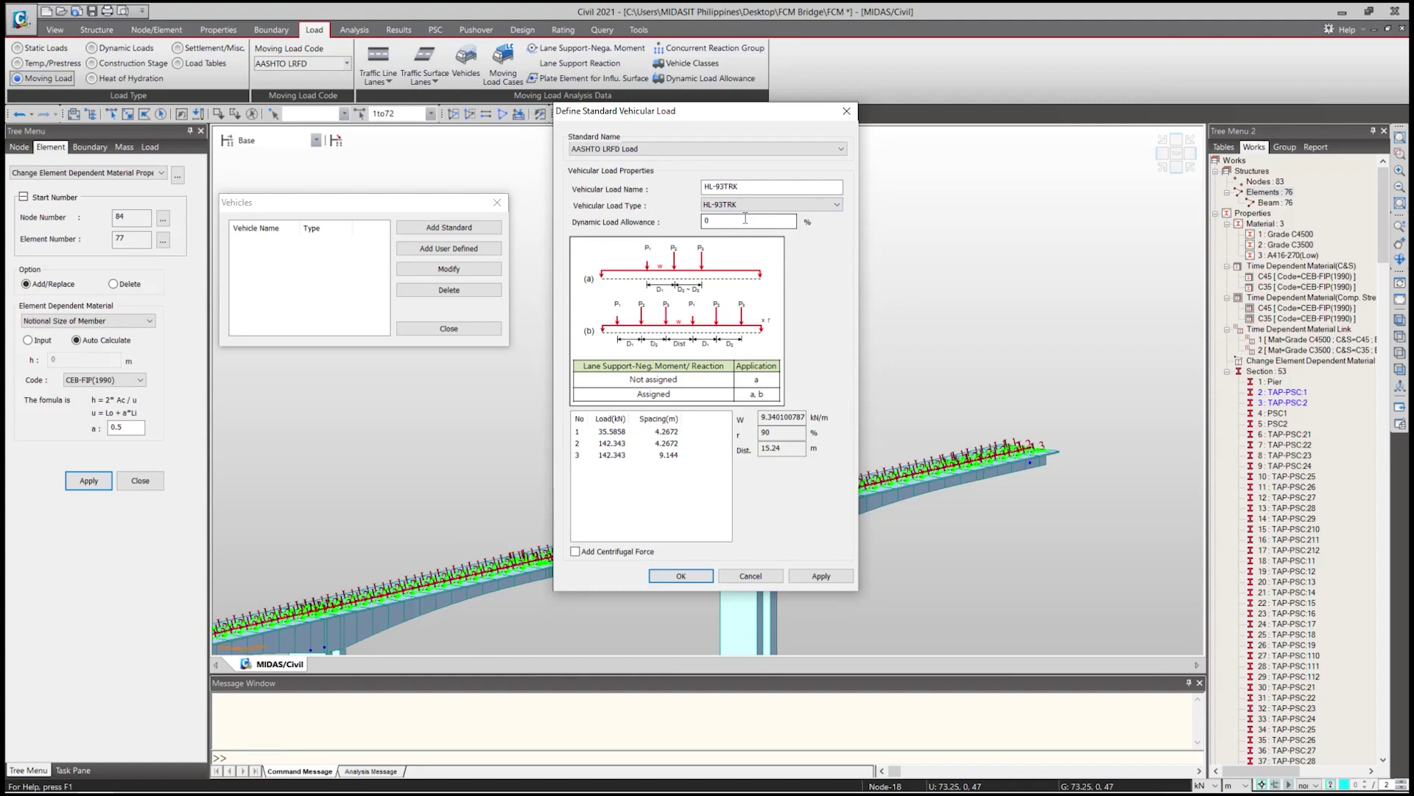
left_click_drag(739, 222, 675, 227)
type("33")
left_click(681, 576)
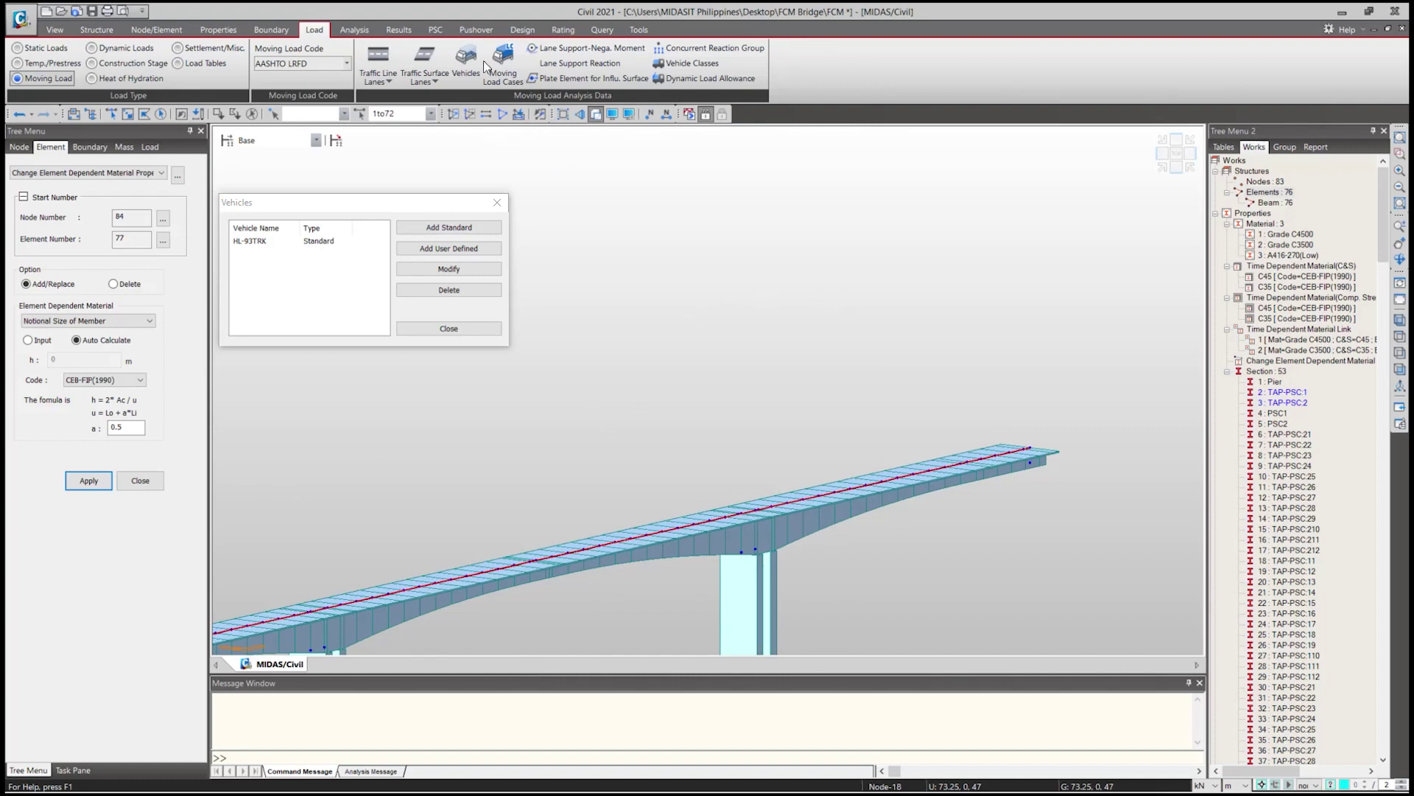
left_click(400, 212)
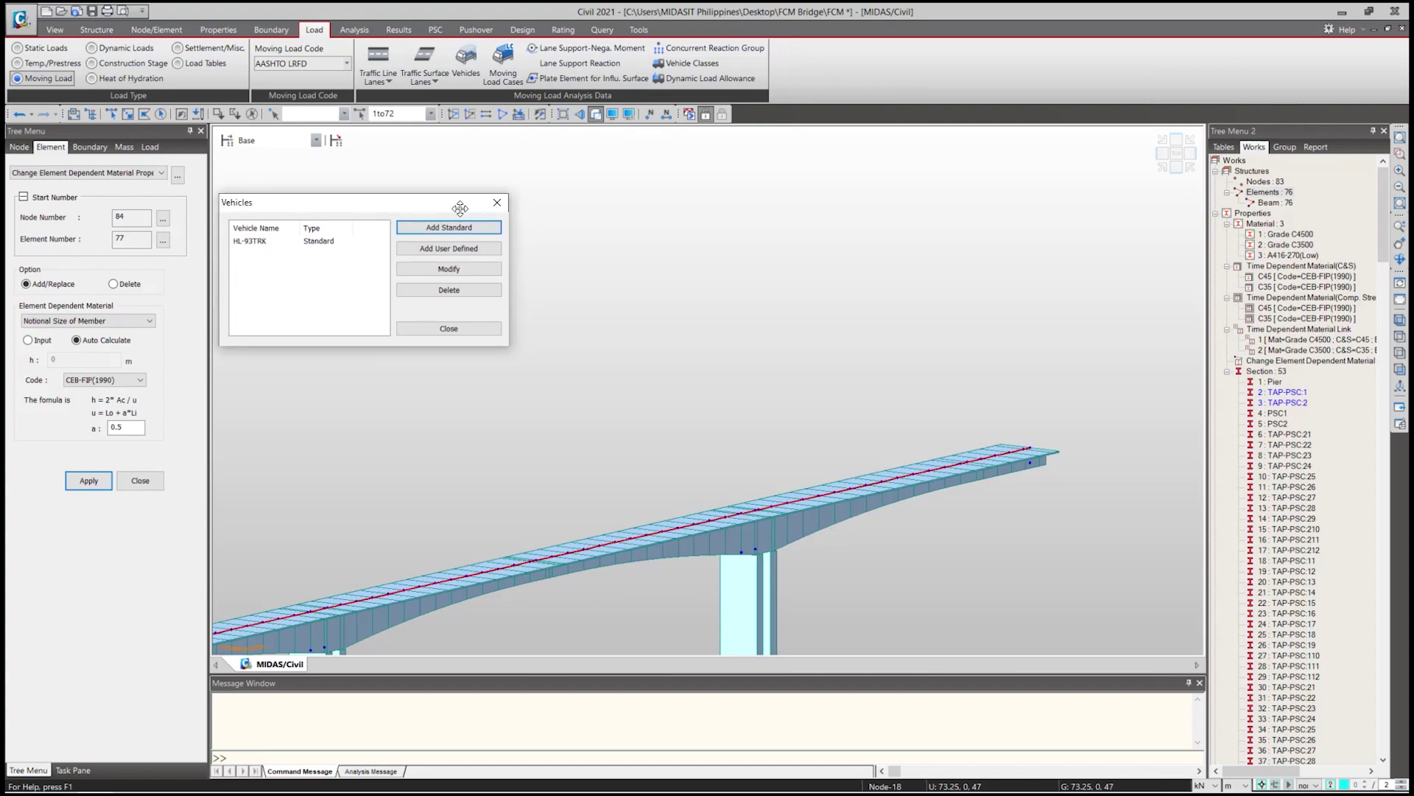
left_click_drag(461, 207, 451, 210)
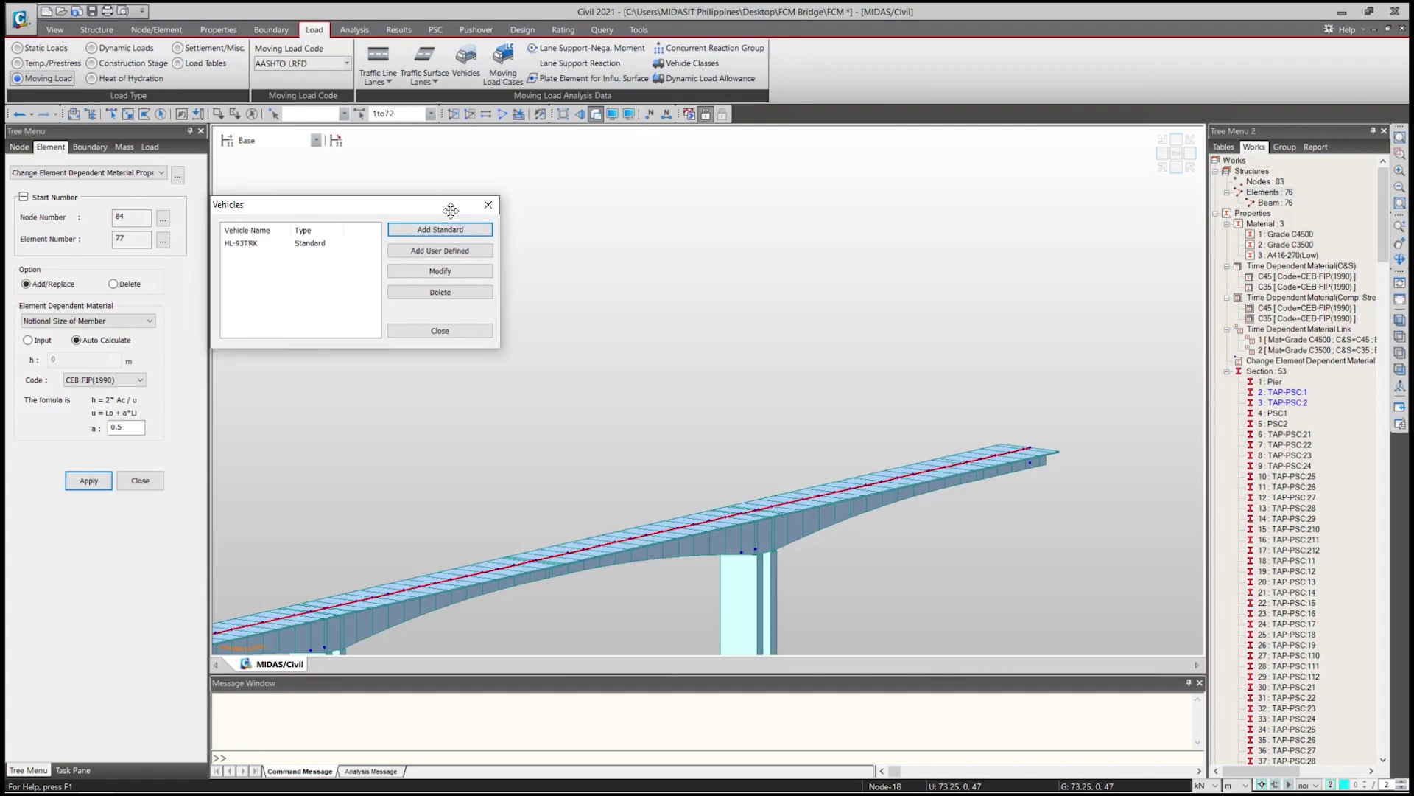
left_click(488, 206)
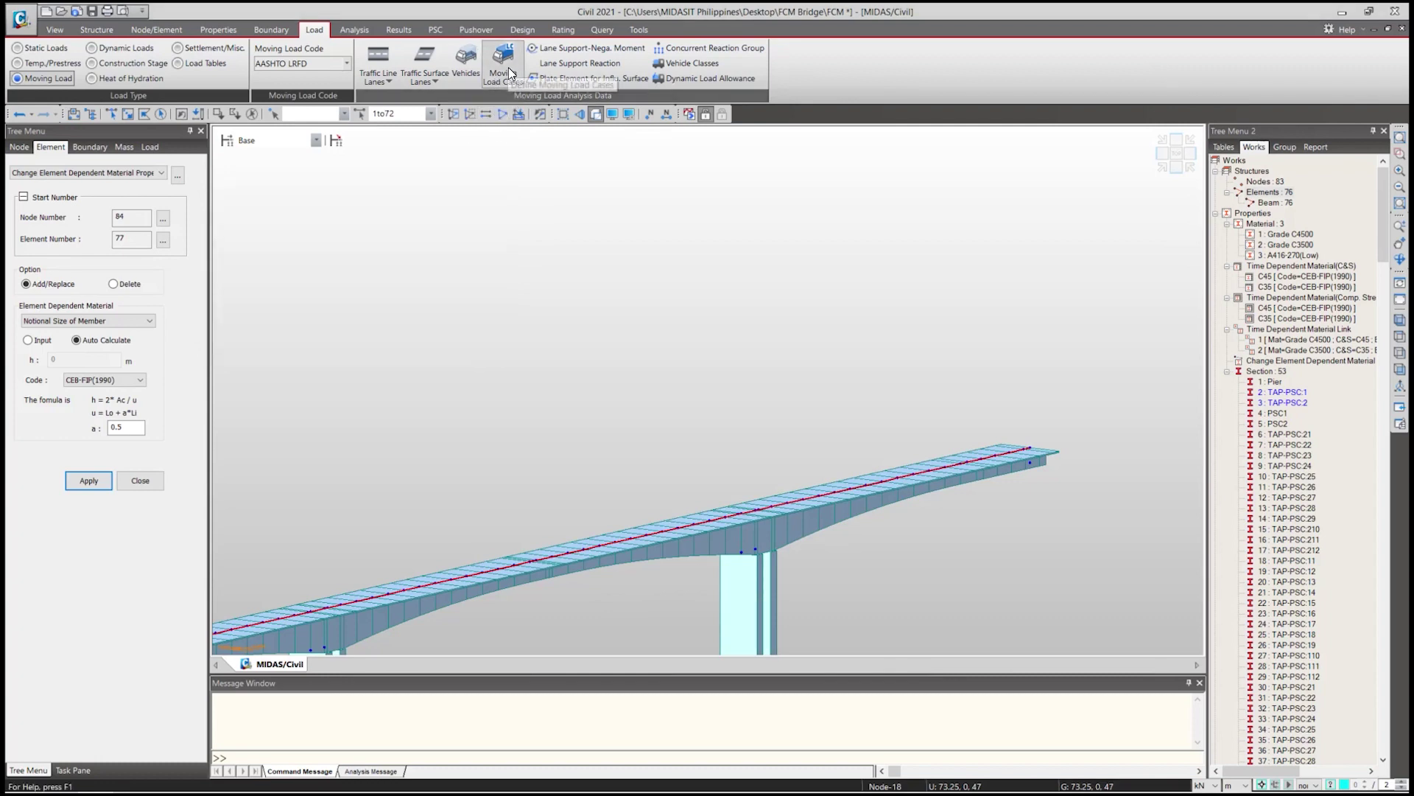
Create a moving load case named MV and start a sub-load case for it with vehicle class VL:HL-93TRK.
left_click(503, 65)
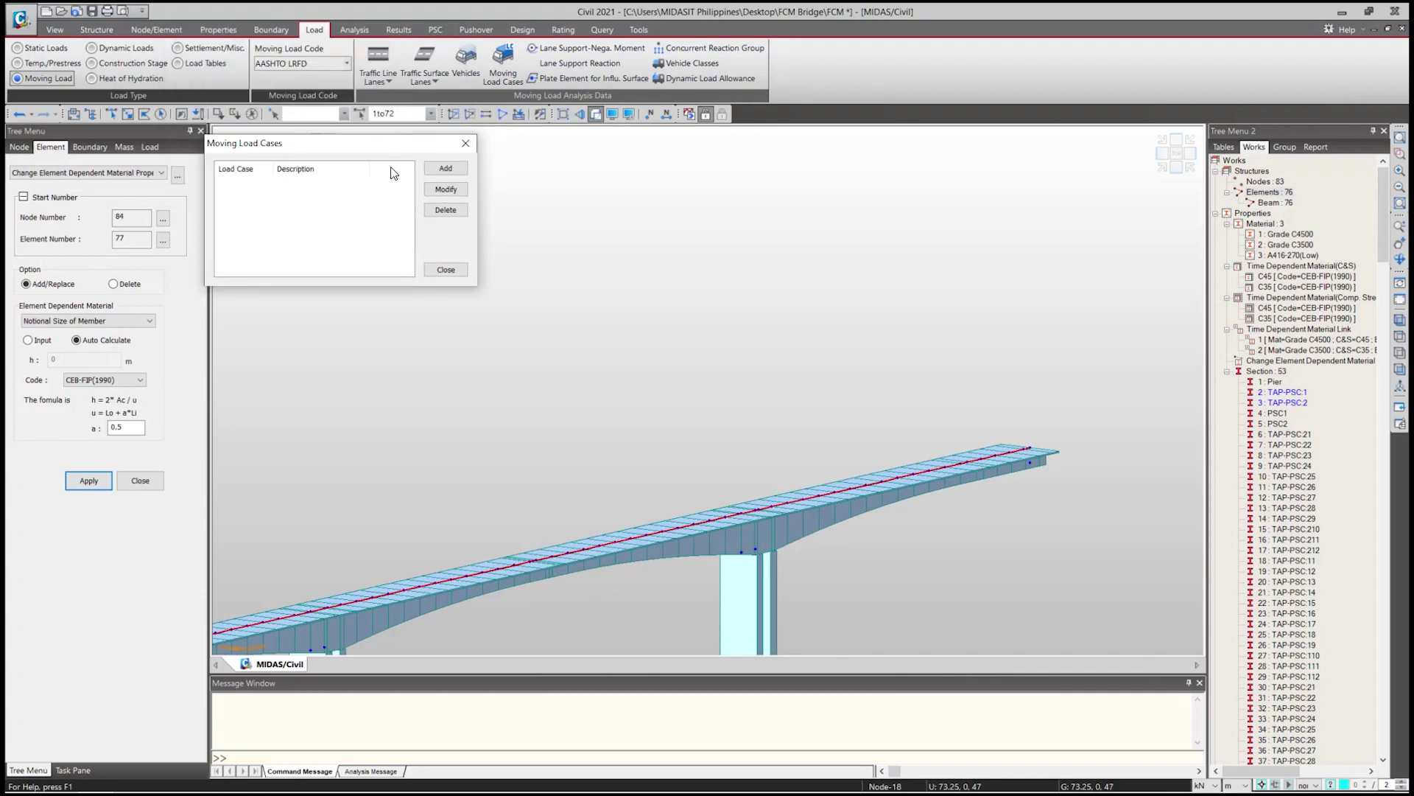
left_click(445, 168)
left_click_drag(547, 71, 618, 120)
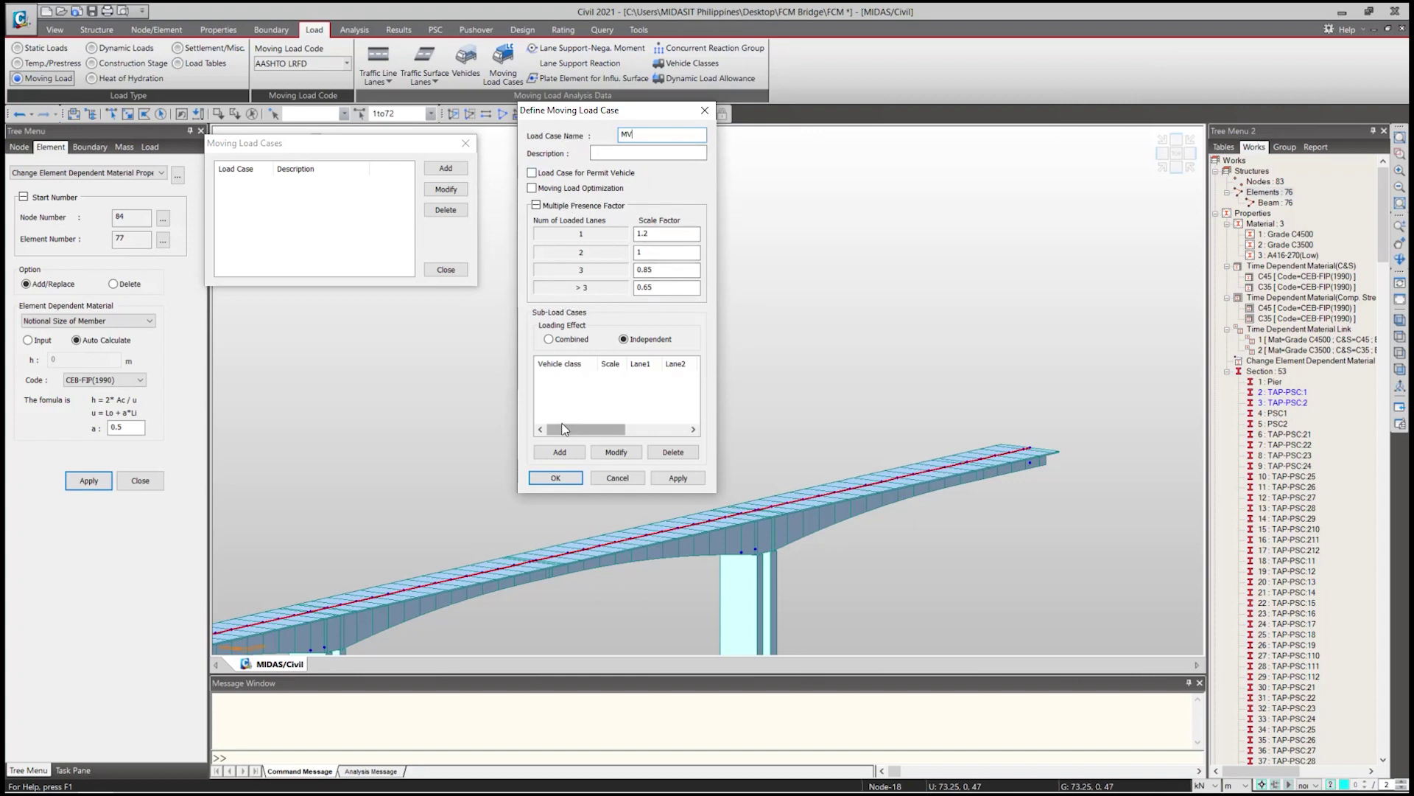
left_click(560, 452)
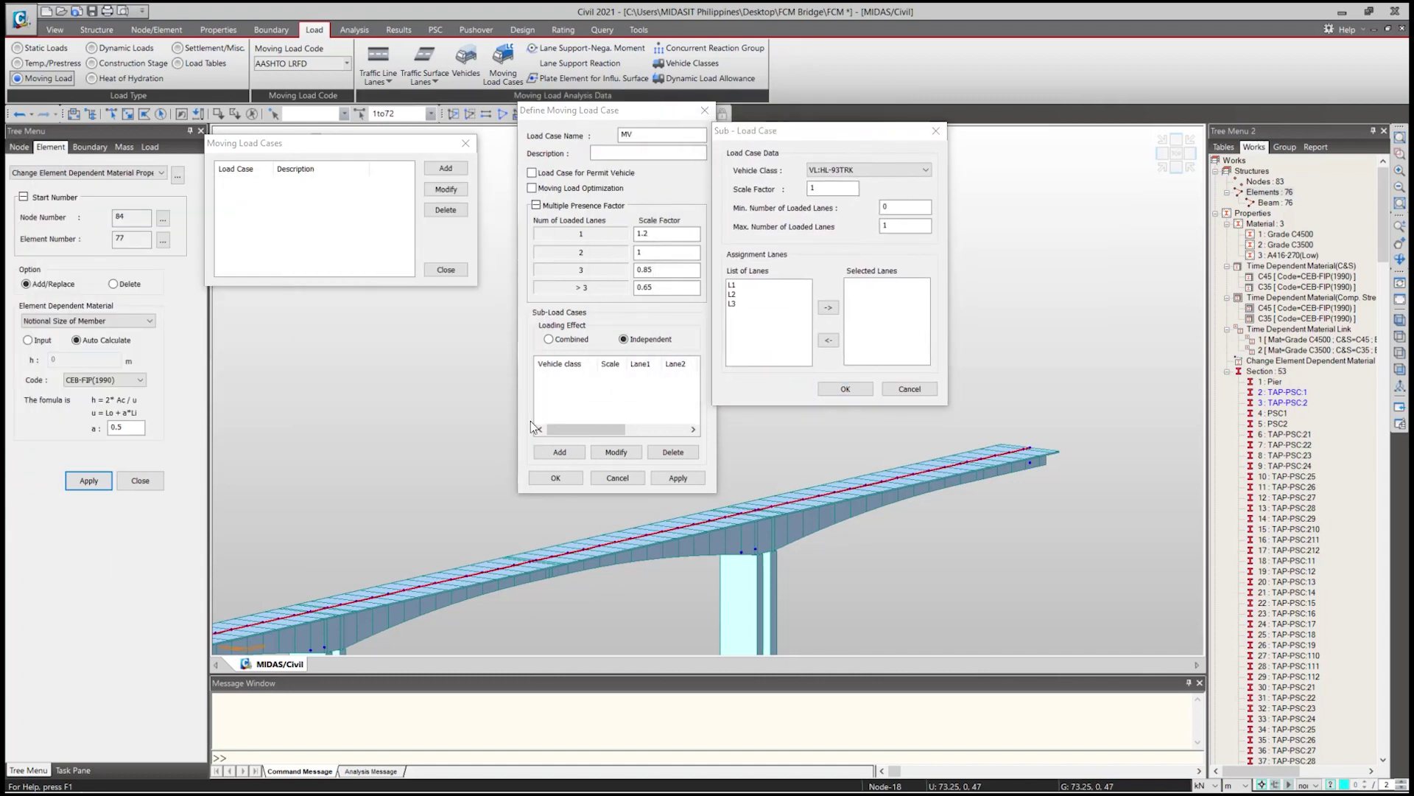
left_click_drag(834, 143, 866, 144)
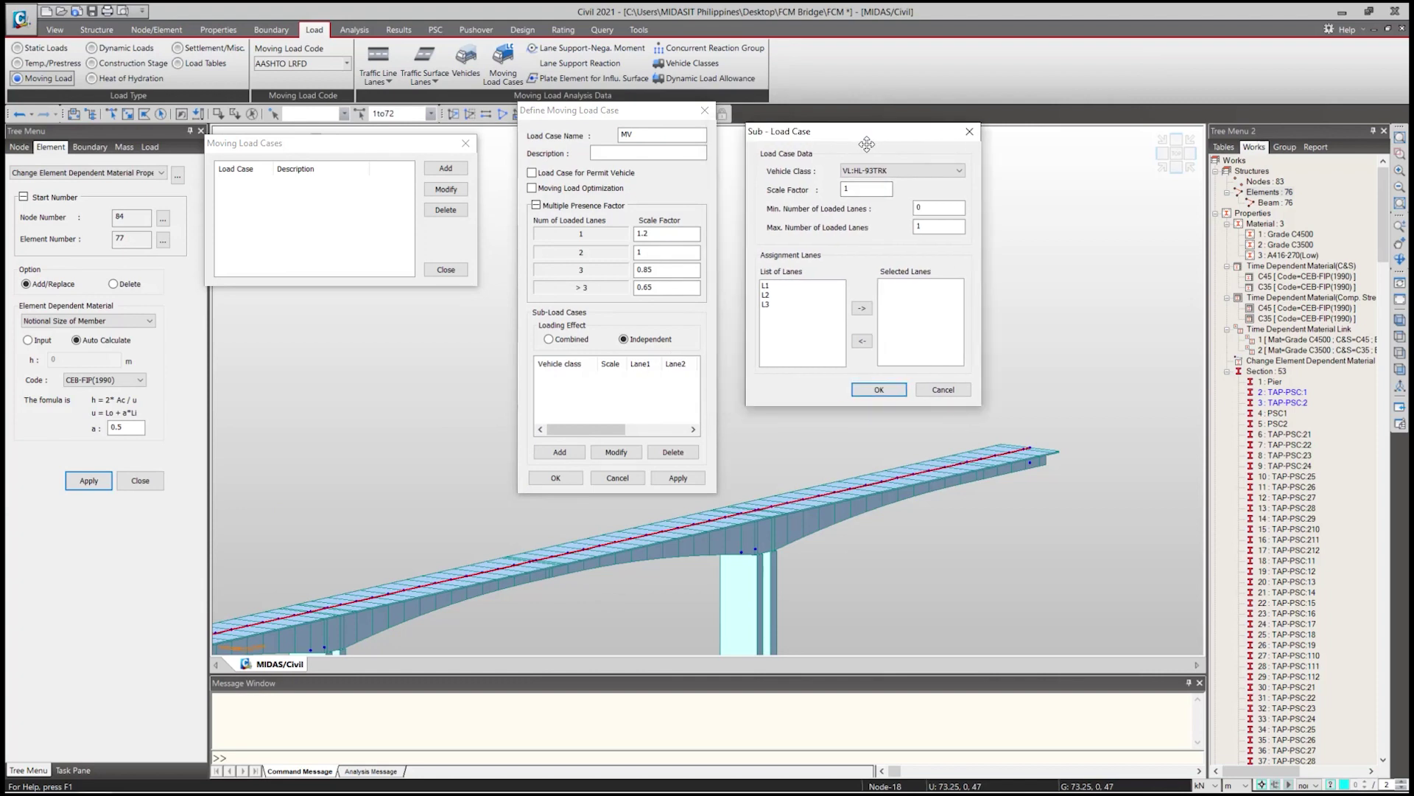
left_click(886, 173)
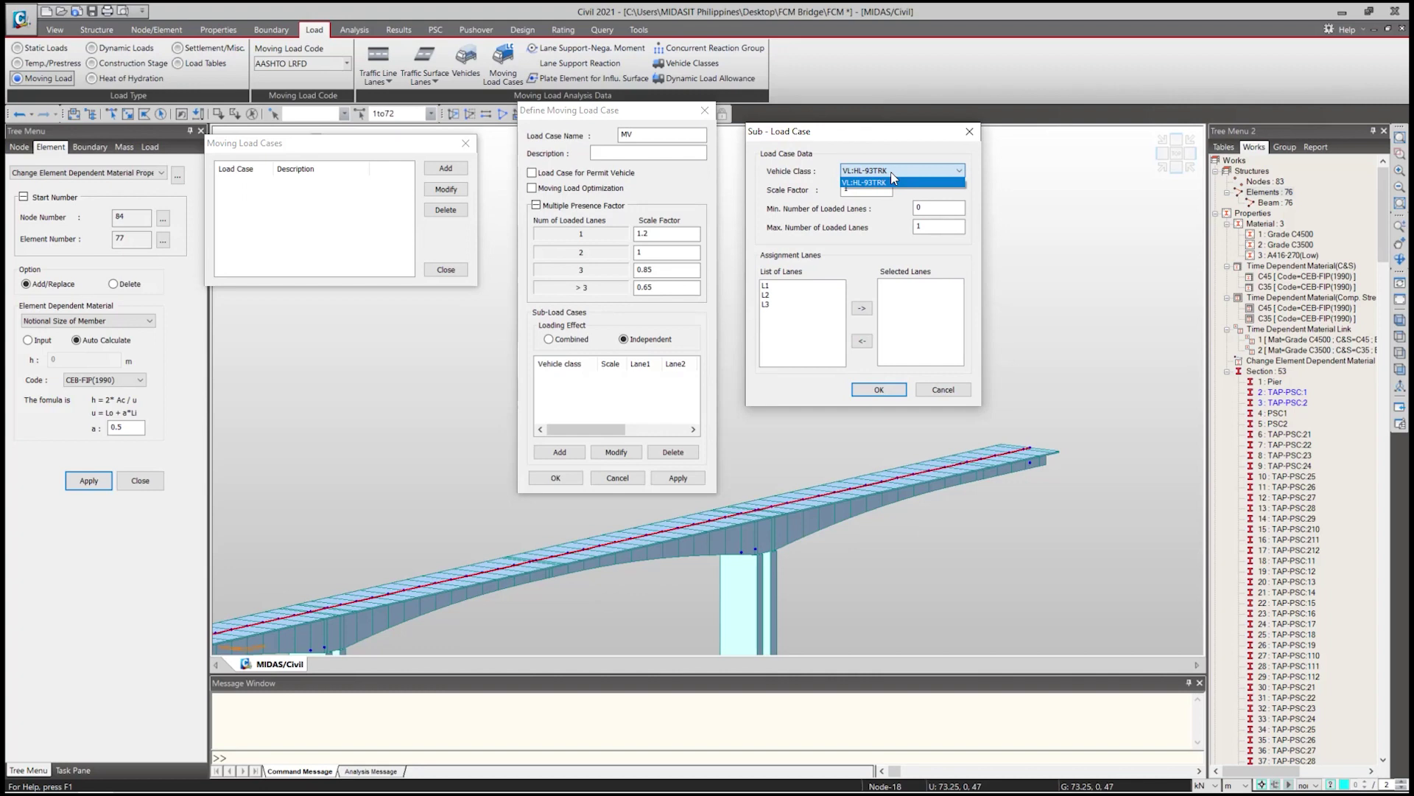
left_click(893, 181)
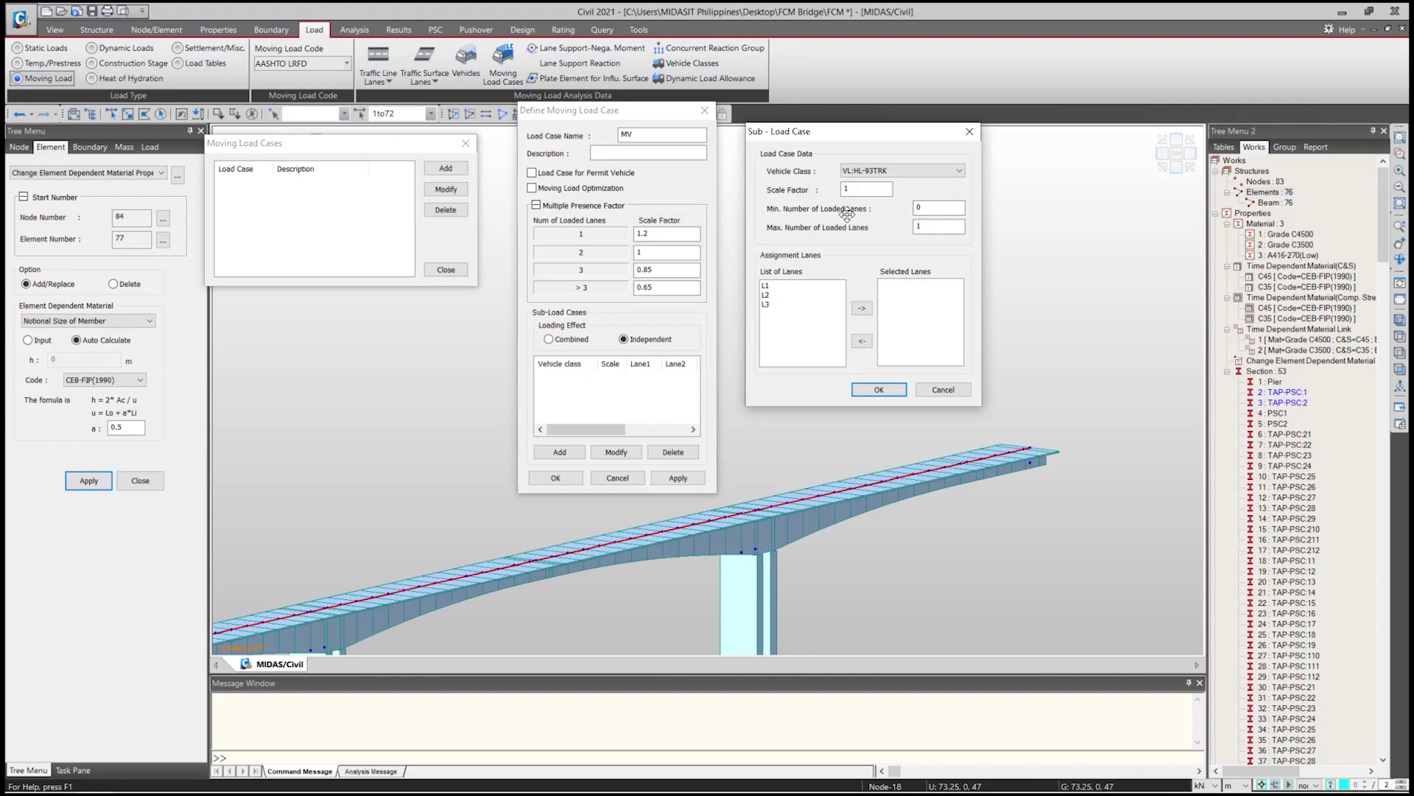
Set the sub-load case's maximum number of loaded lanes to 3, assign lanes L1, L2 and L3, and save load case MV.
left_click(915, 208)
key("Tab")
type("3")
left_click(769, 286)
left_click(773, 305, "shift")
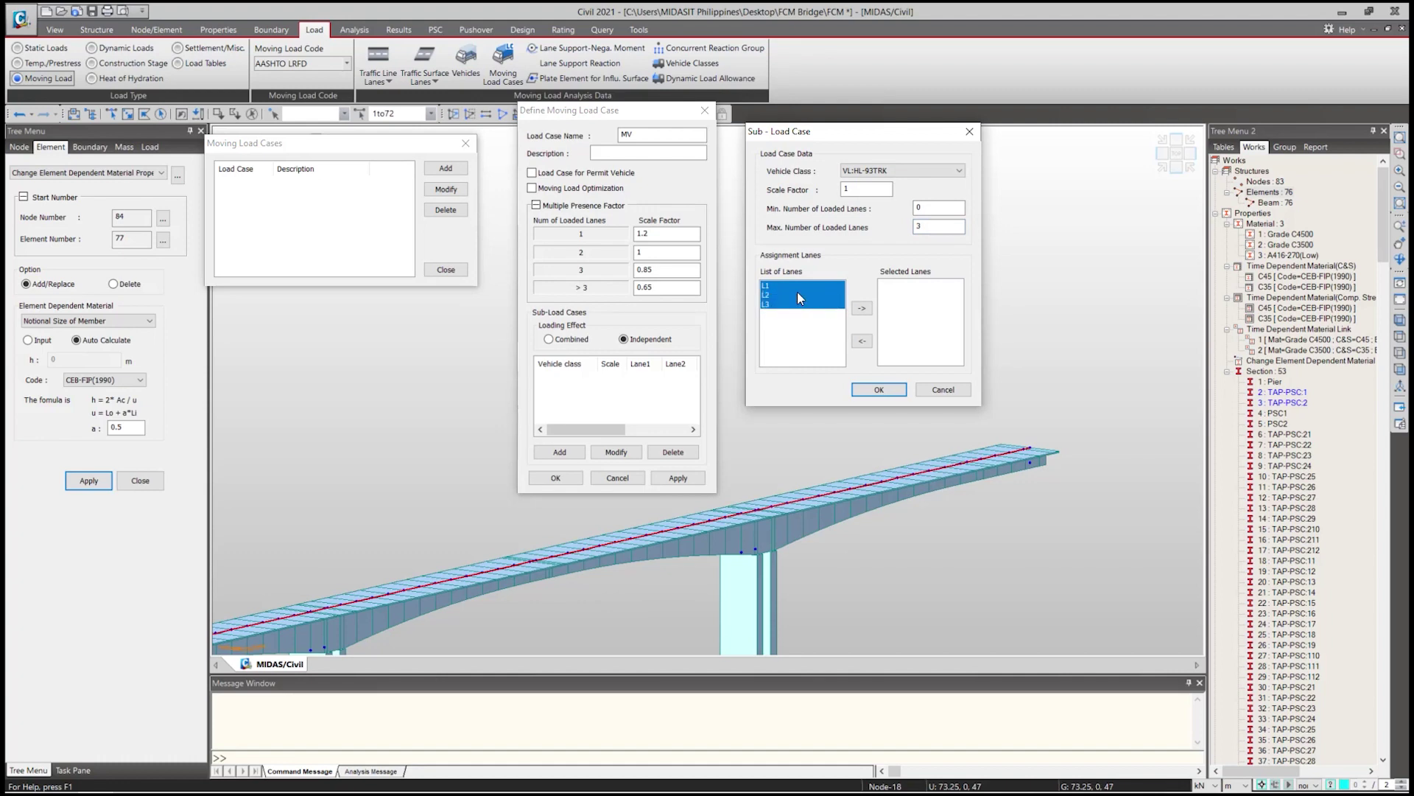
left_click(870, 312)
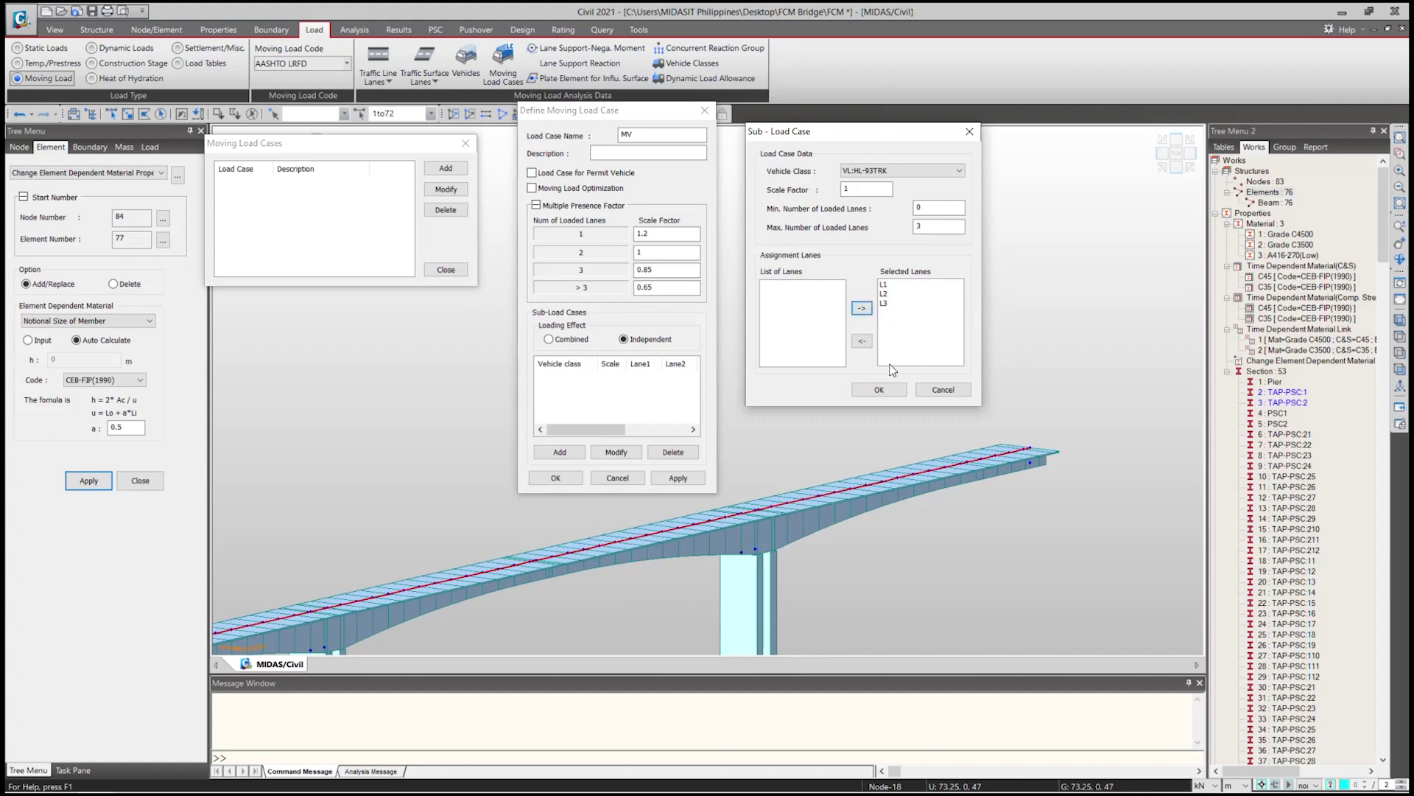
left_click(880, 390)
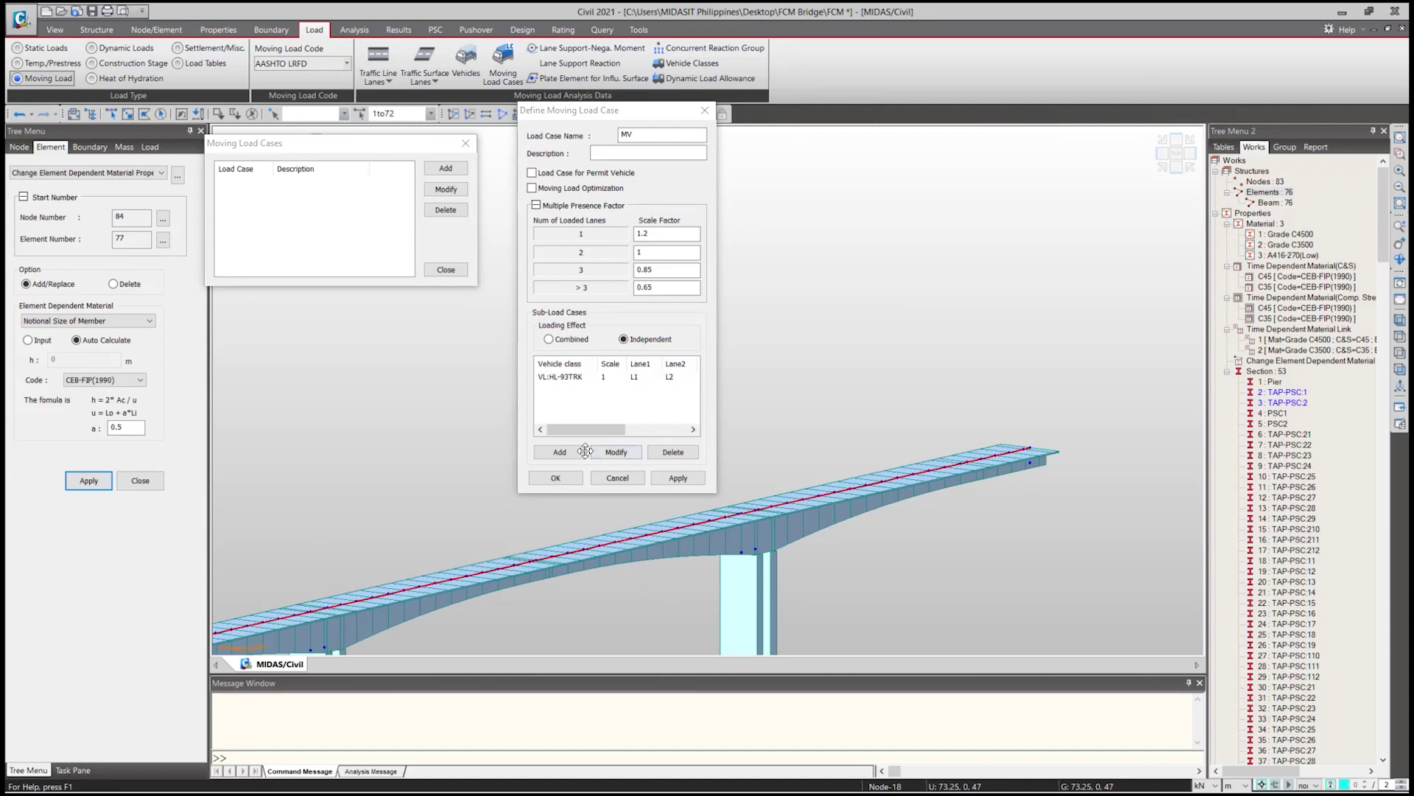
left_click(570, 479)
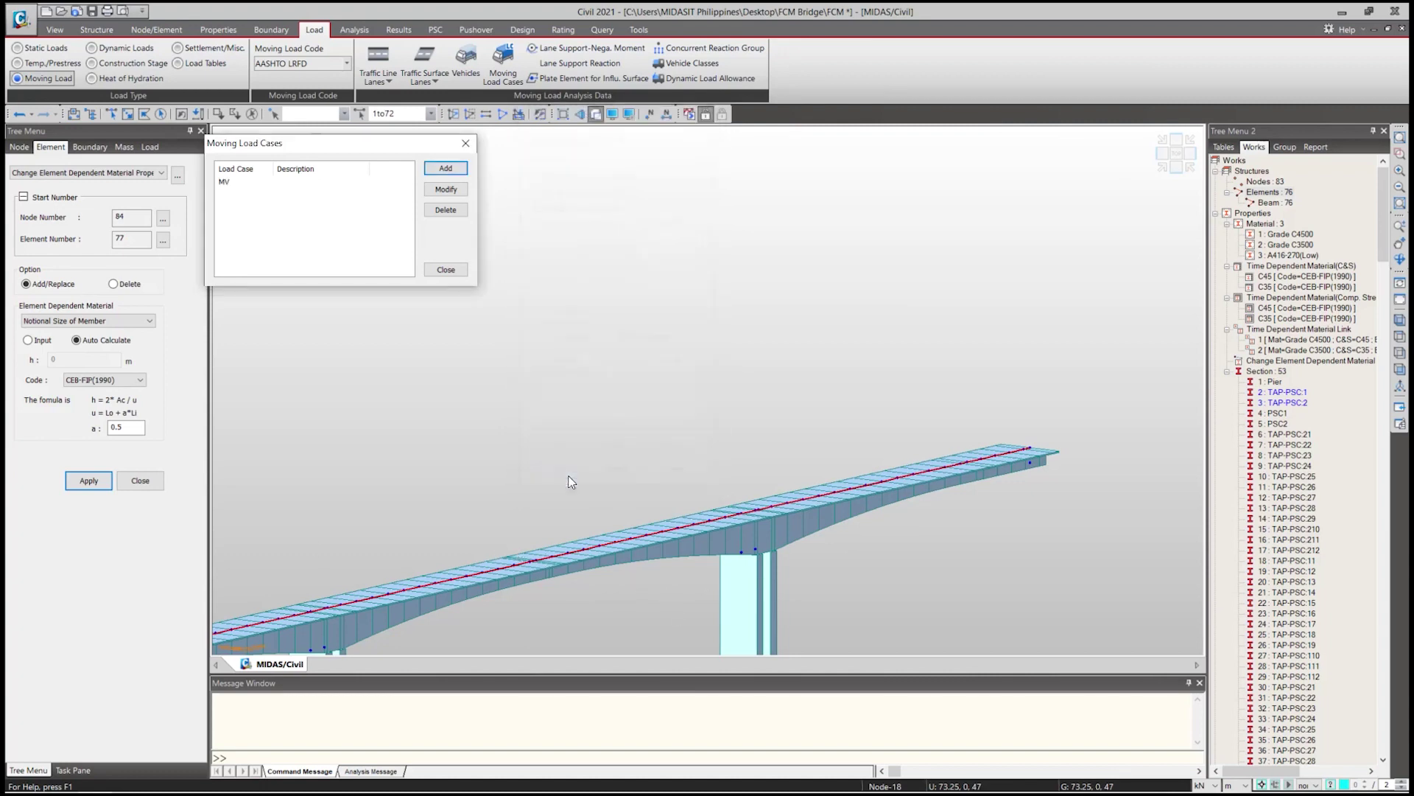
left_click(446, 269)
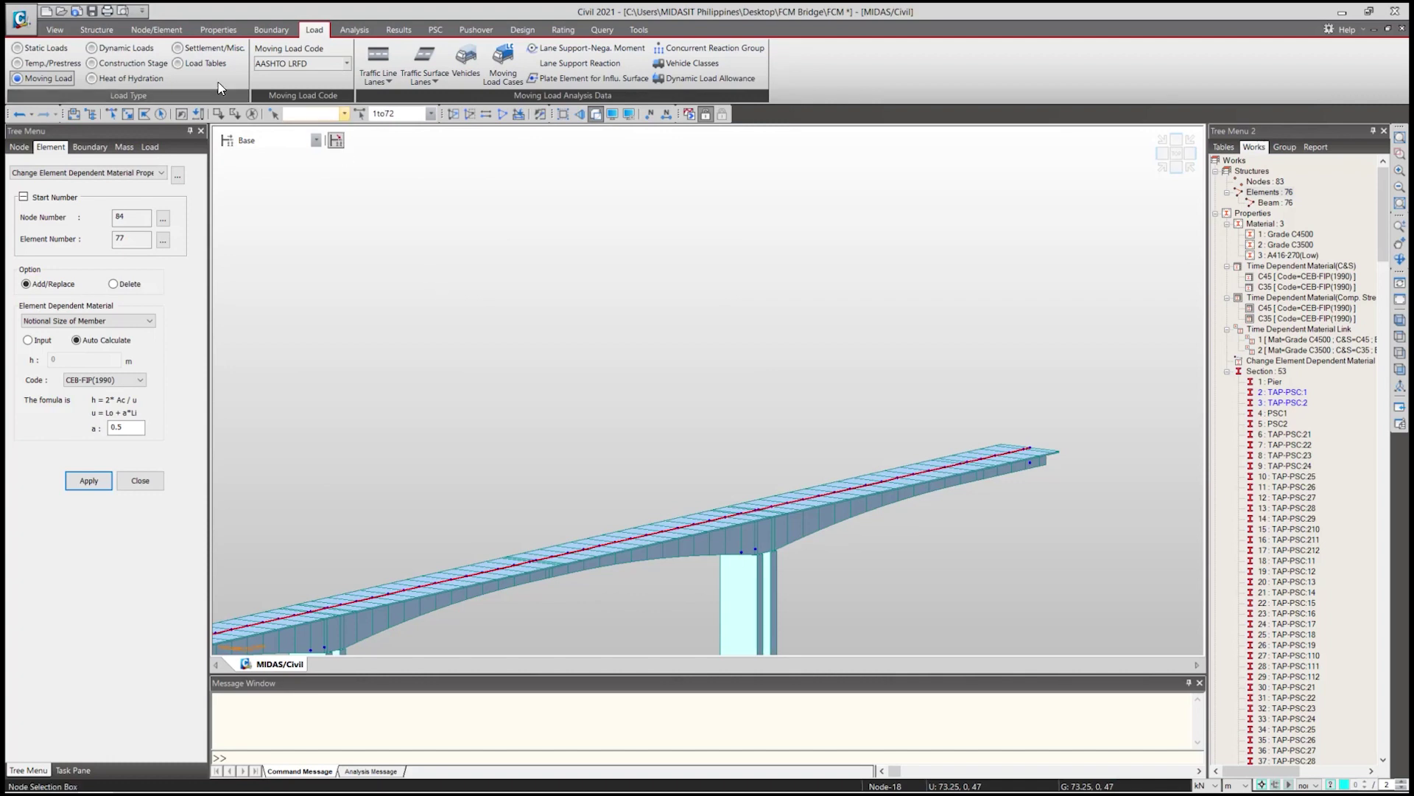
Enable conversion of self-weight into masses in the structure type settings.
left_click(100, 30)
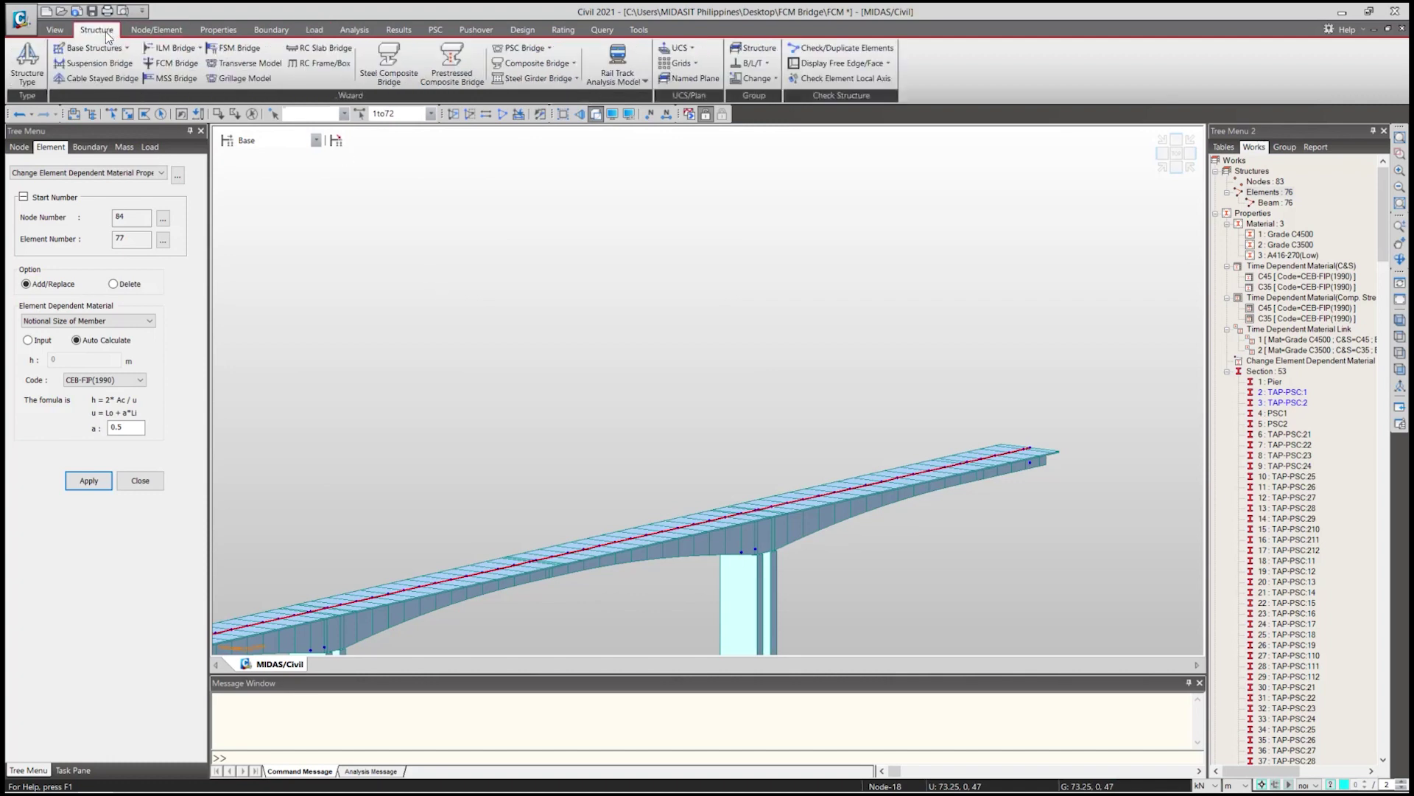
left_click(28, 80)
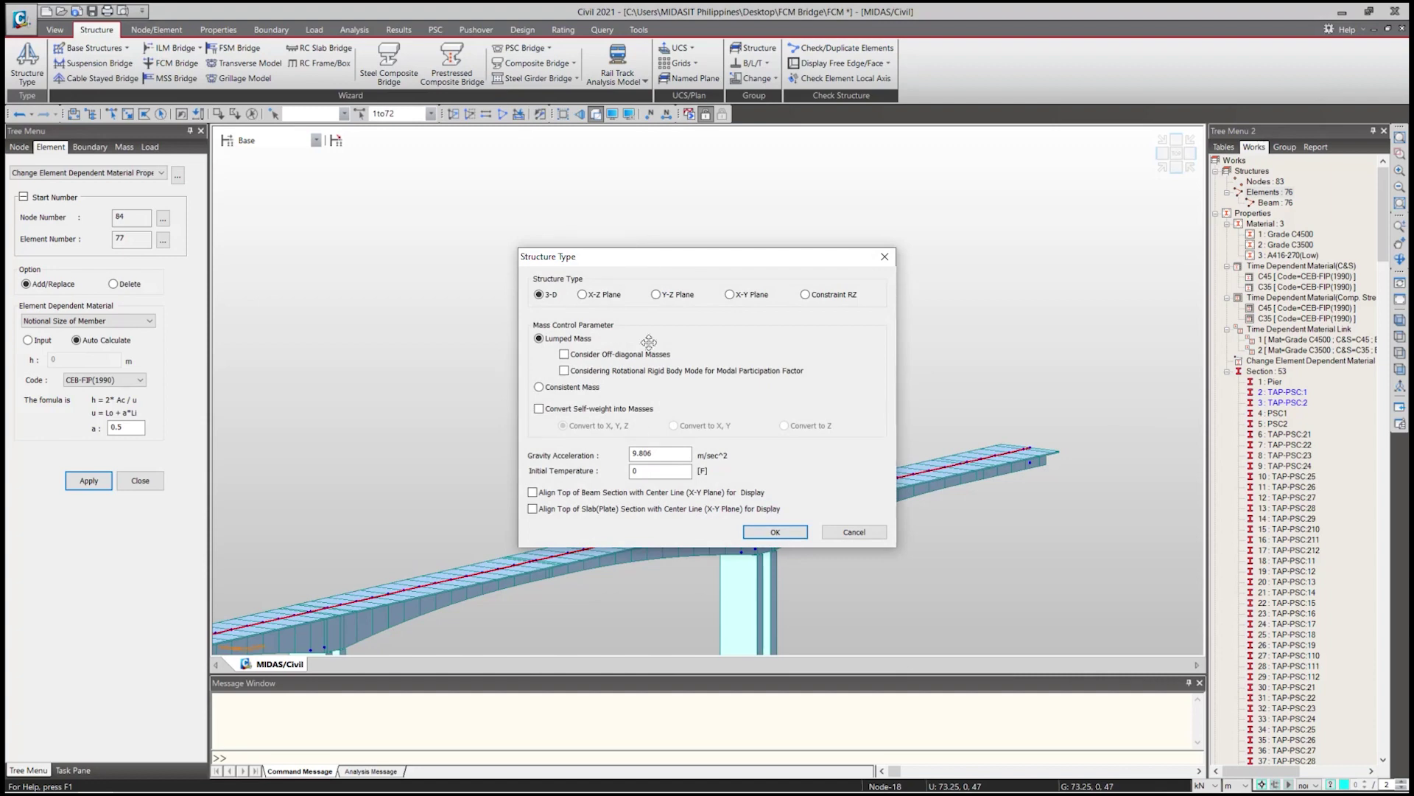
left_click(573, 410)
left_click(775, 533)
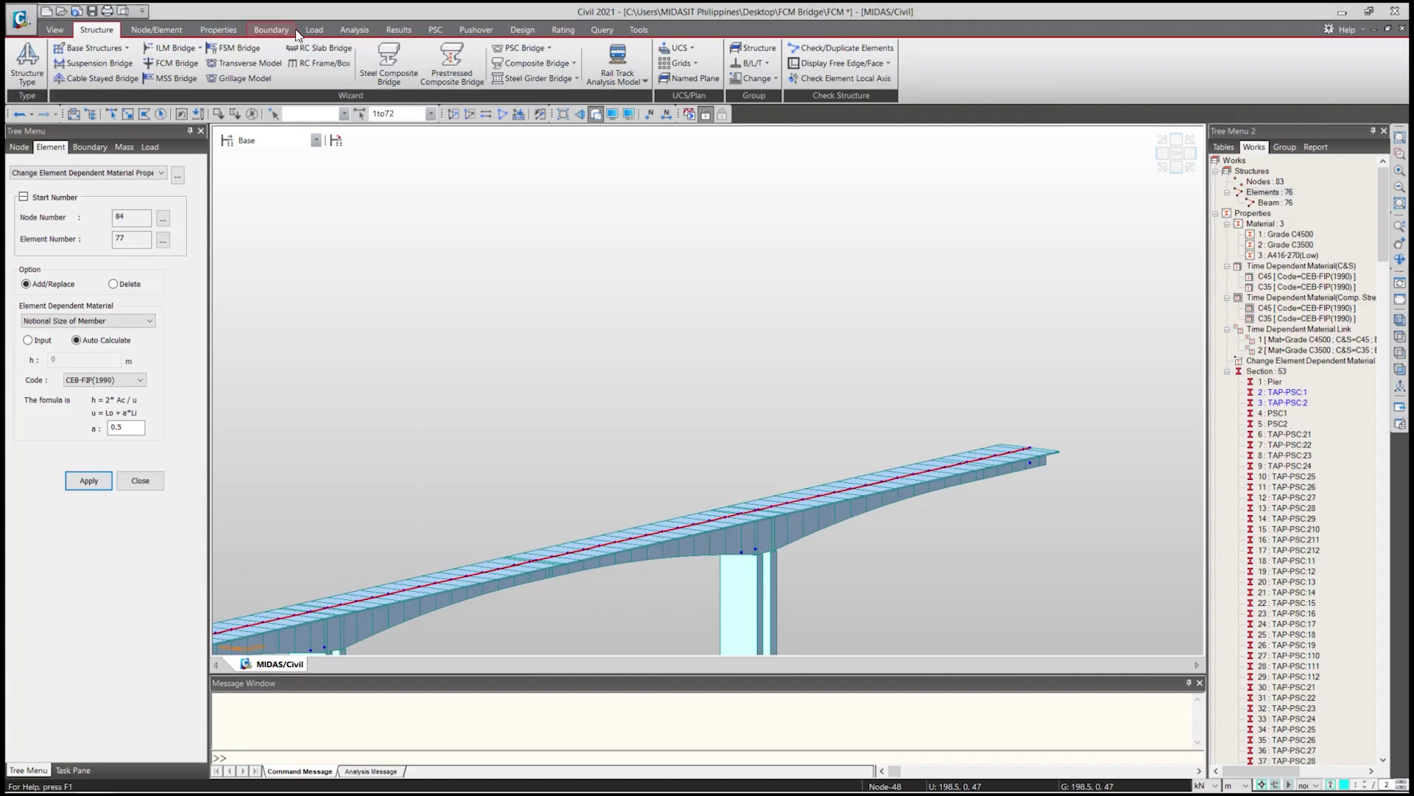
Convert the static load case 2nd to masses in the X, Y, Z directions with scale factor 1.
left_click(314, 29)
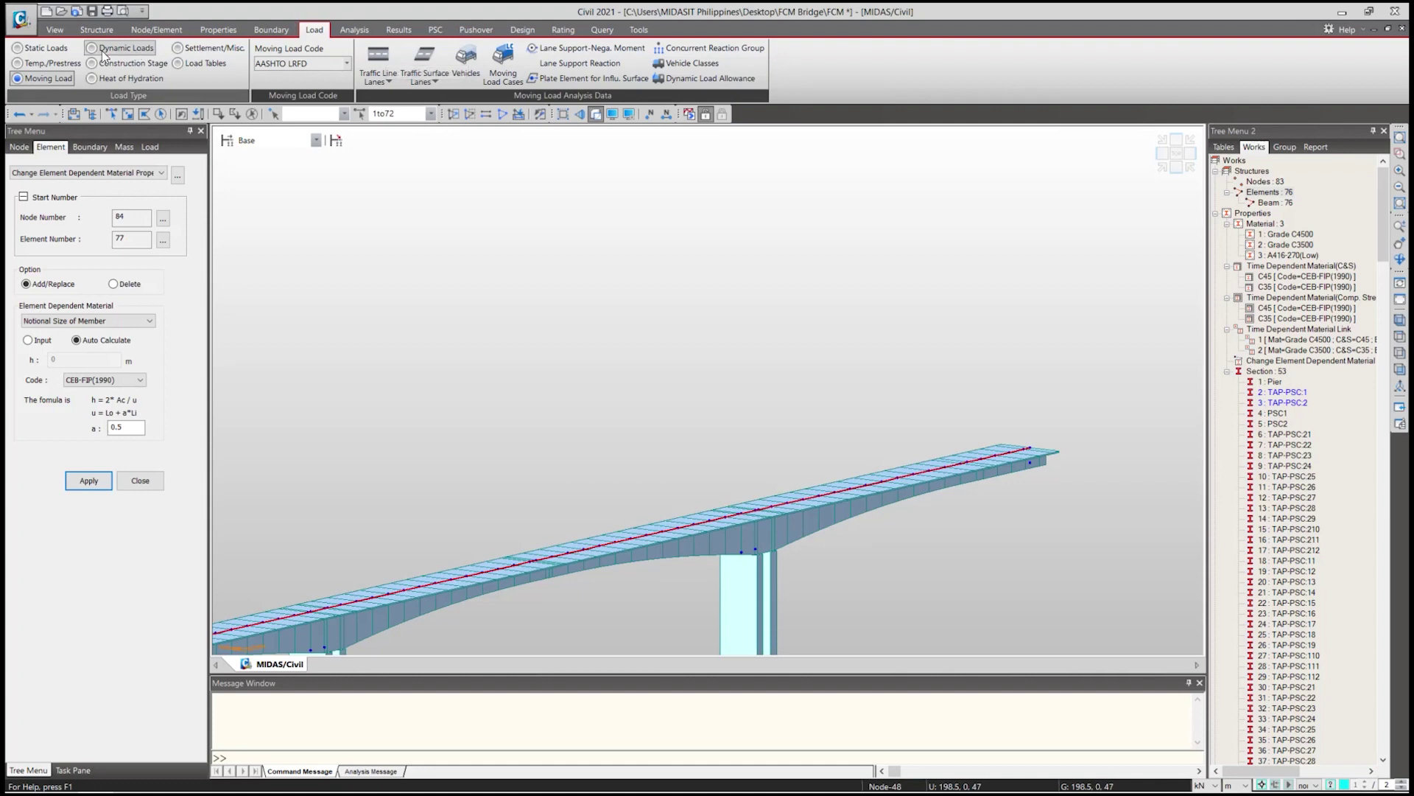
left_click(51, 49)
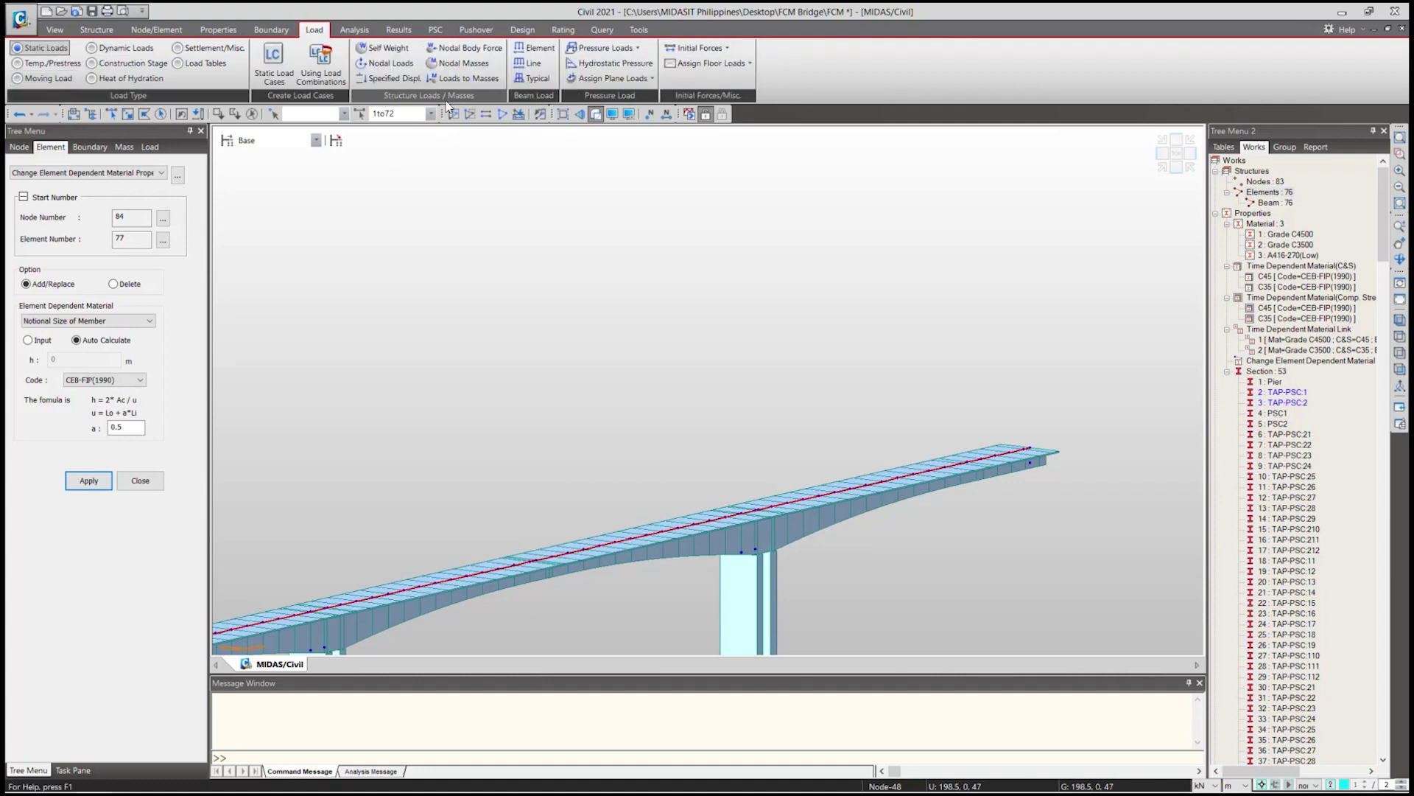
left_click(467, 83)
left_click_drag(461, 129, 492, 128)
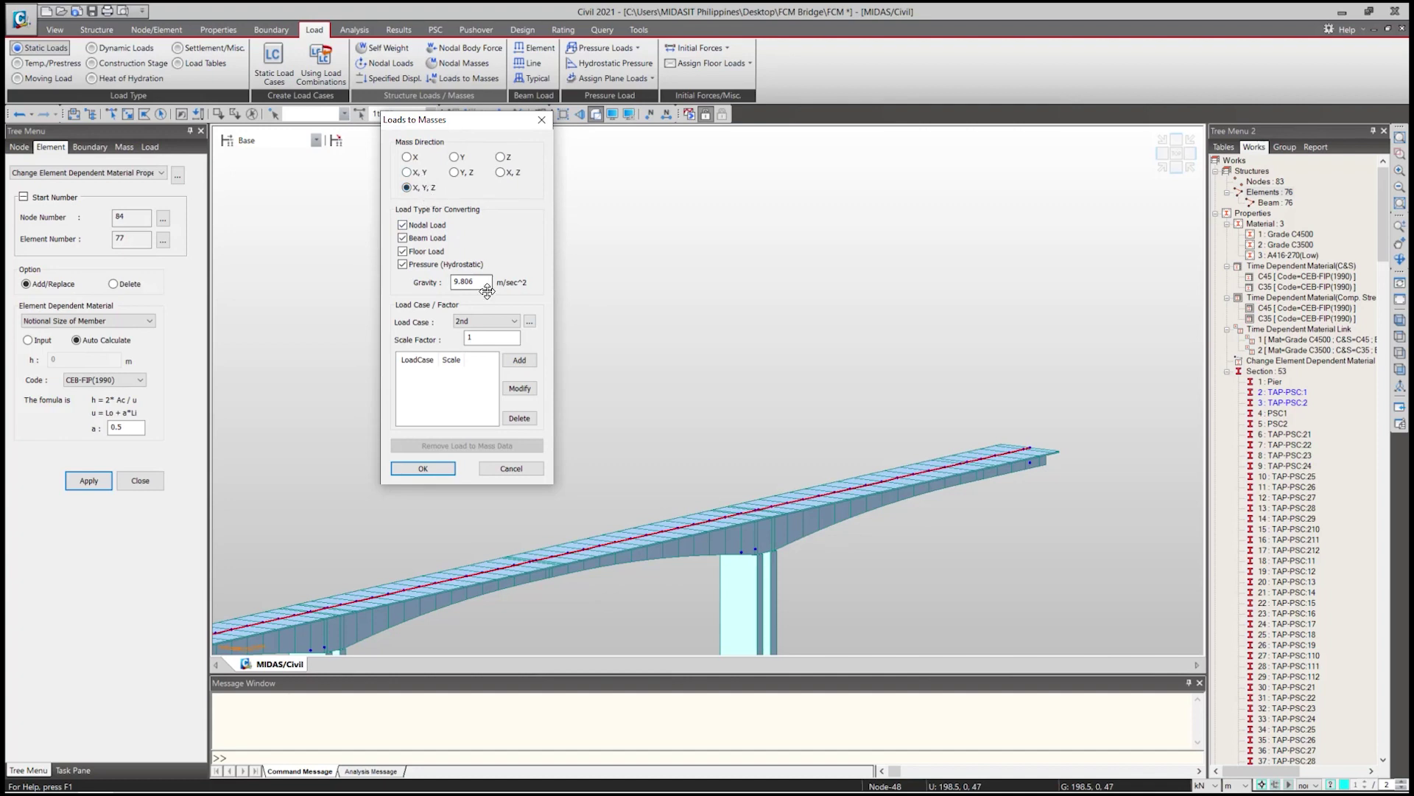
left_click(492, 322)
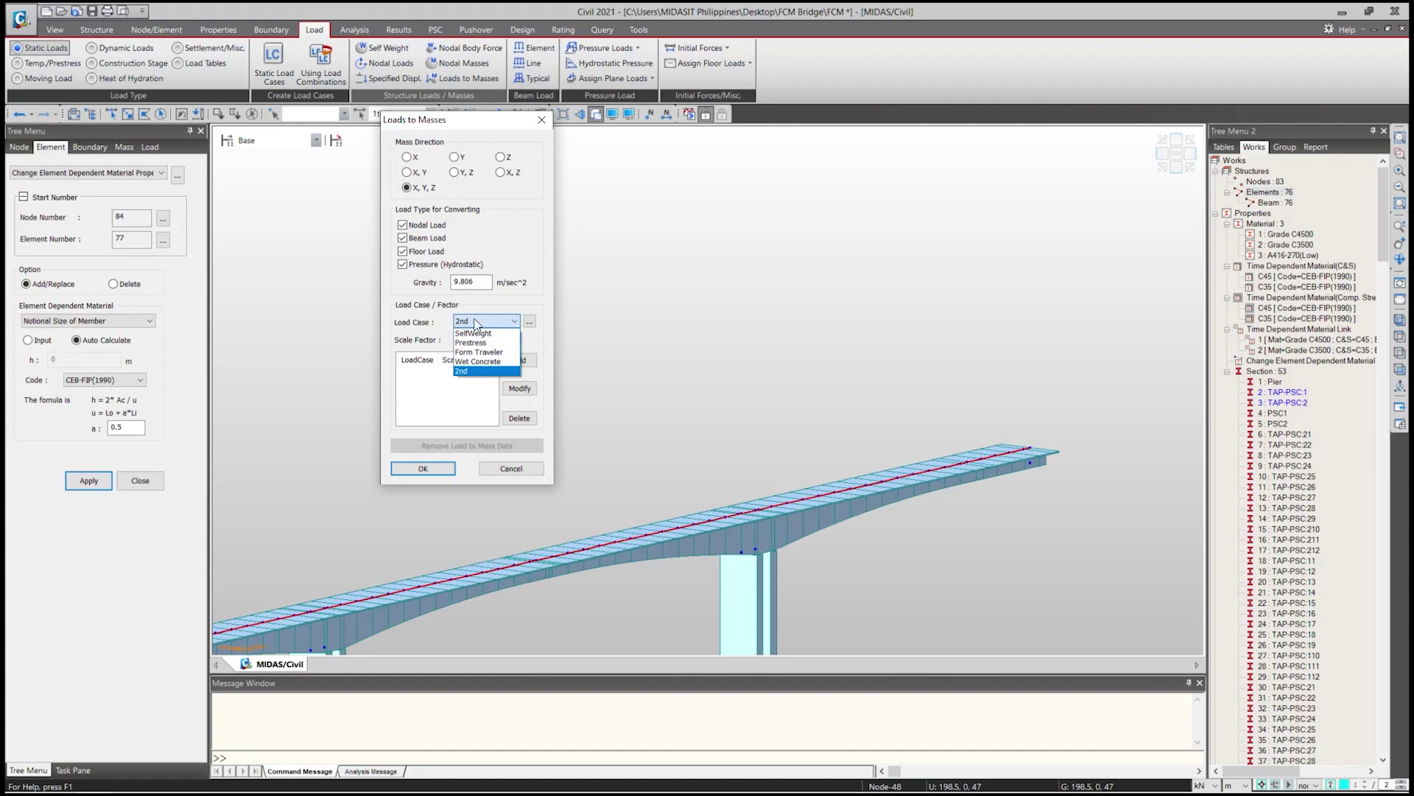
left_click(479, 325)
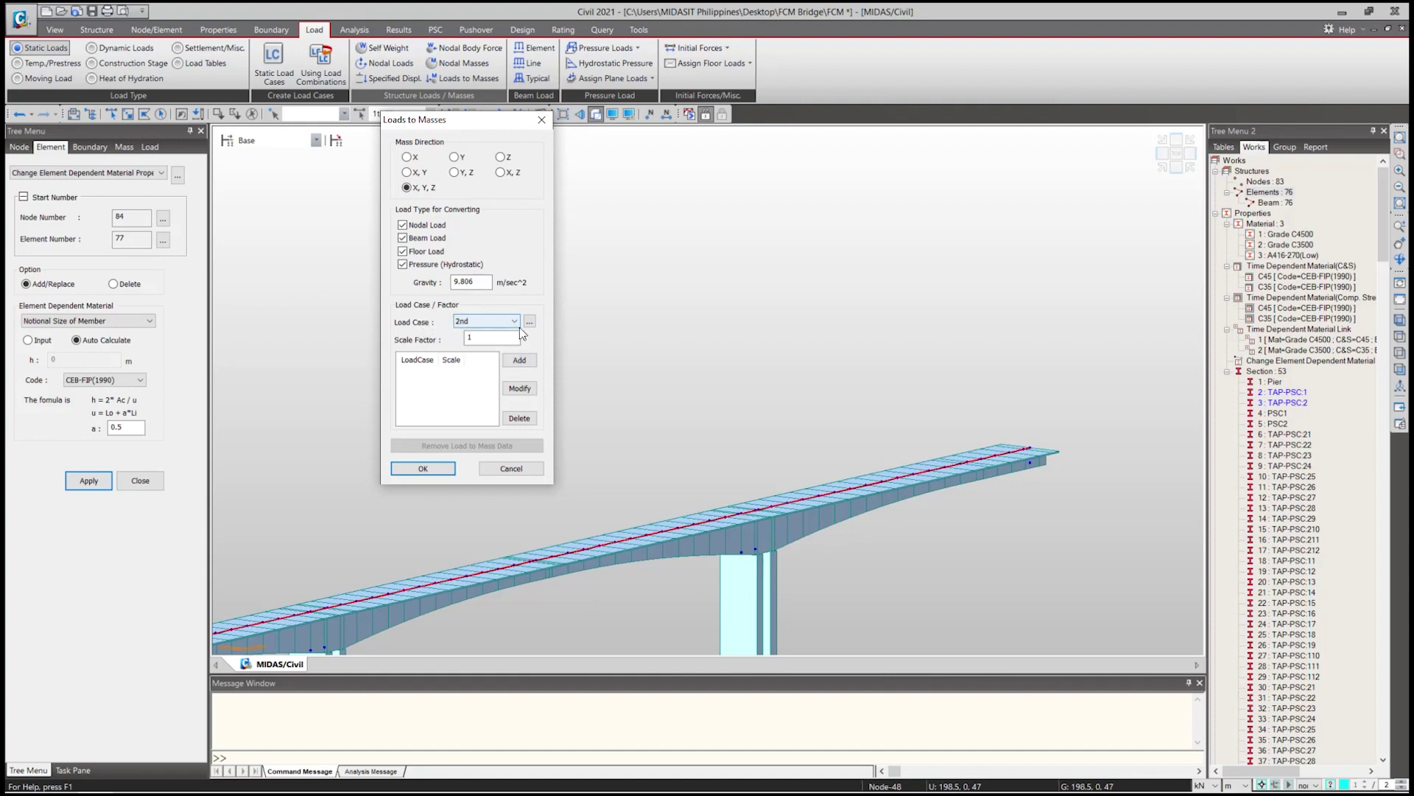
left_click(521, 360)
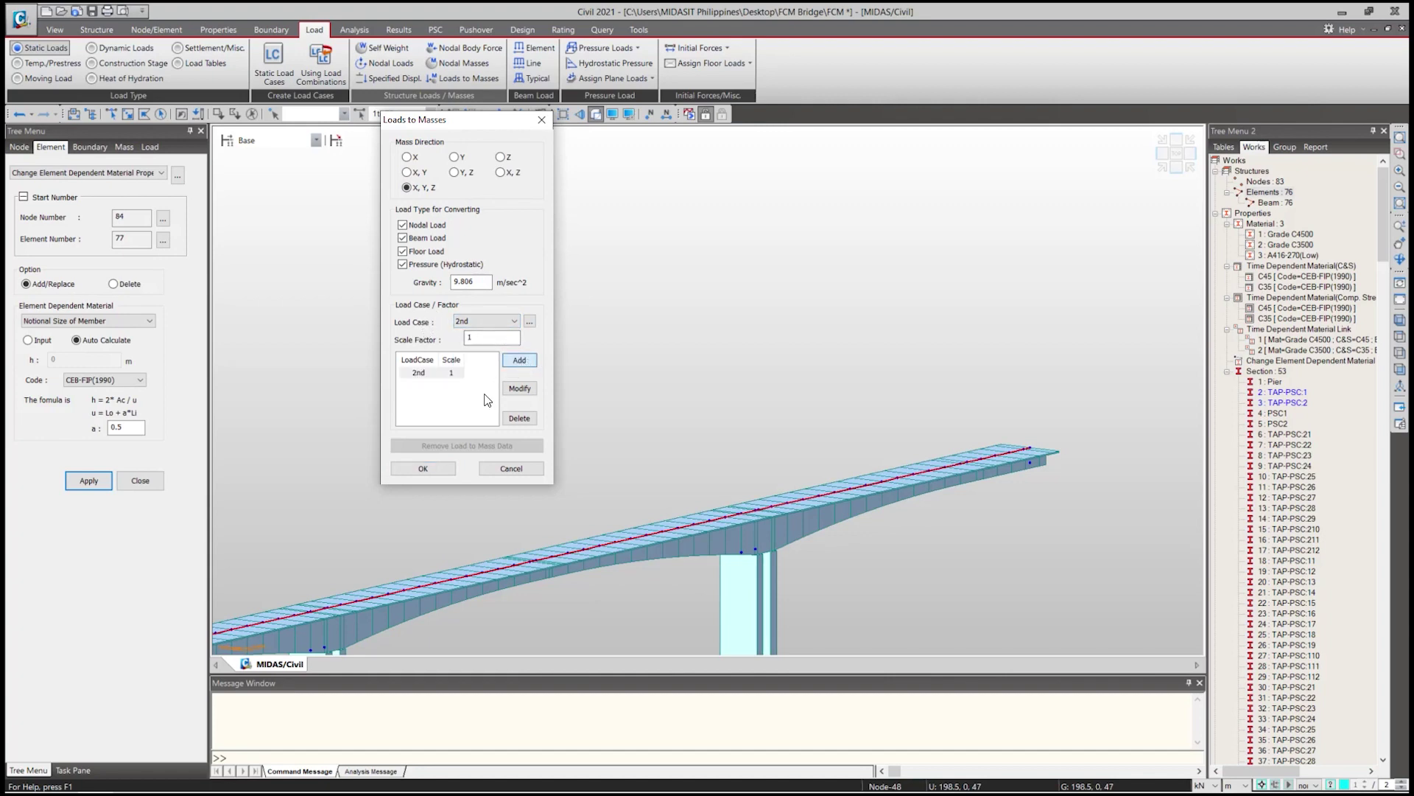
left_click(440, 470)
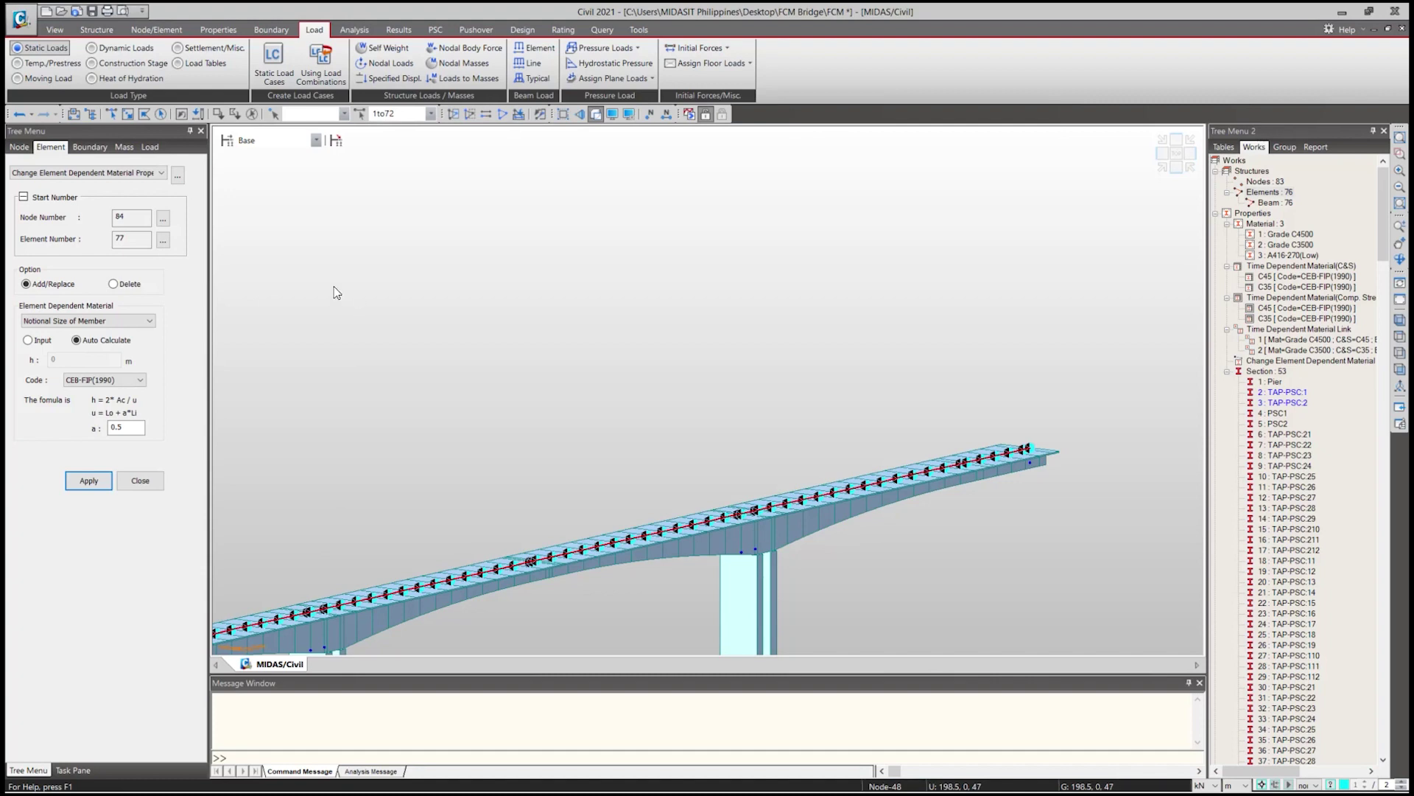
Define the eigenvalue analysis control with Lanczos eigenvectors and 20 frequencies.
left_click(367, 33)
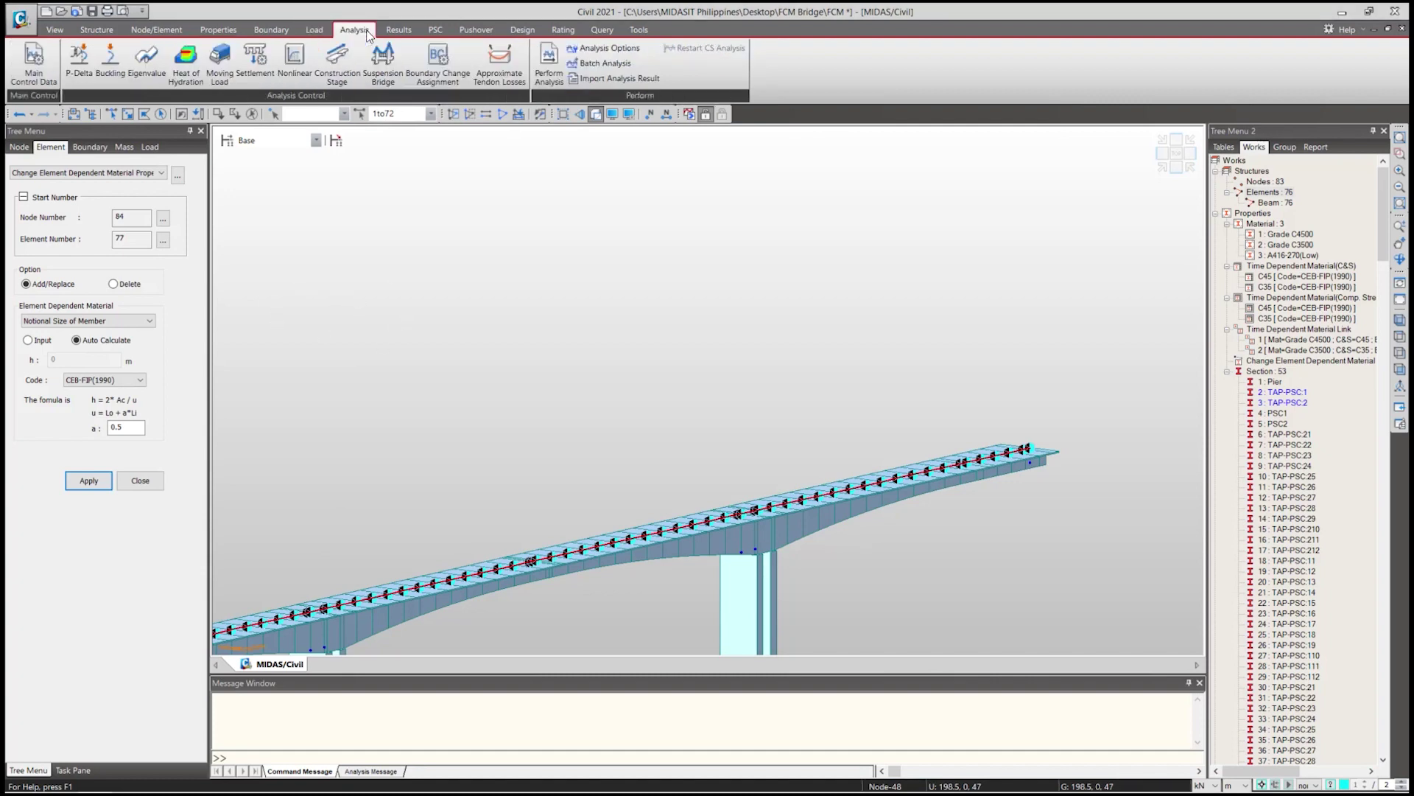
left_click(147, 63)
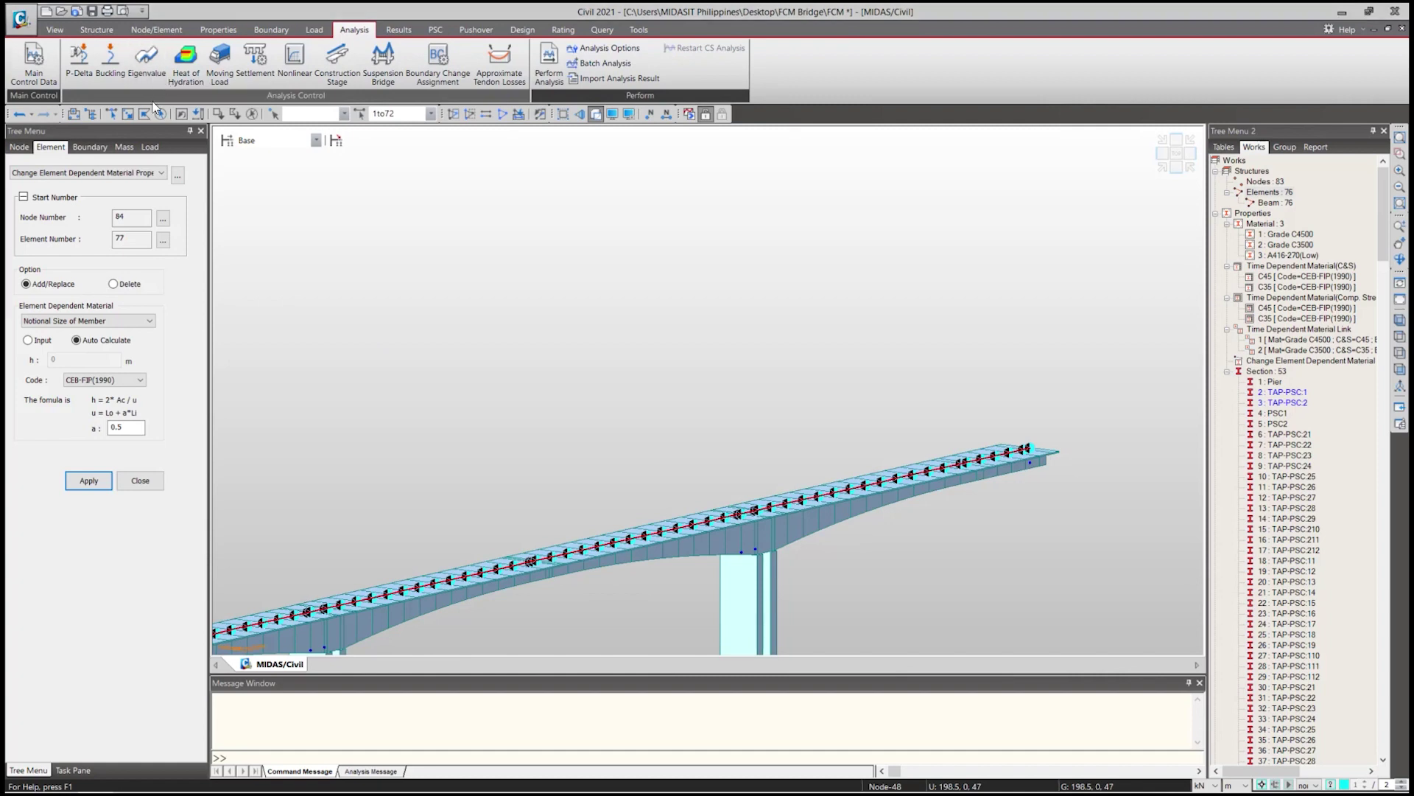
left_click_drag(334, 235, 363, 230)
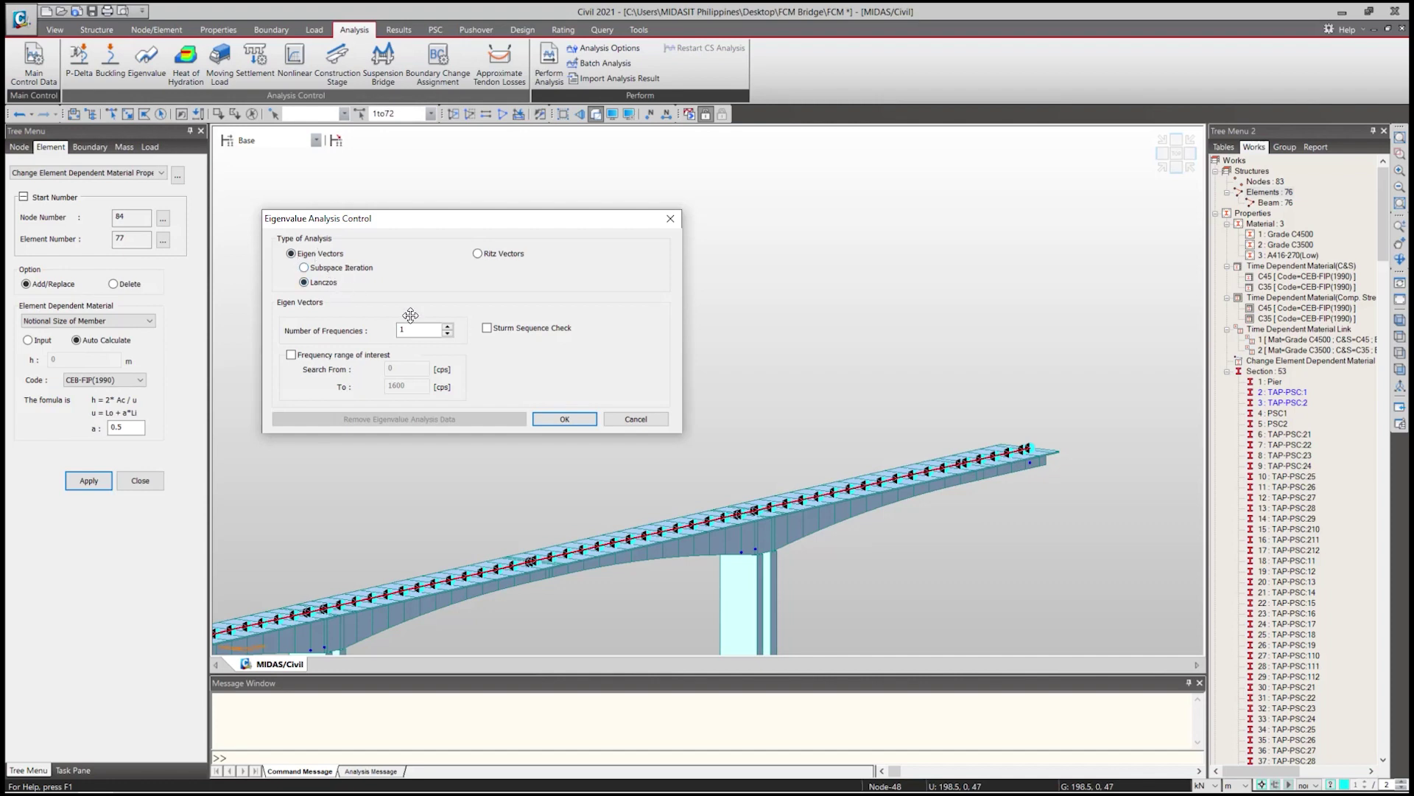
left_click_drag(425, 336, 389, 332)
type("20")
left_click(568, 420)
left_click(565, 421)
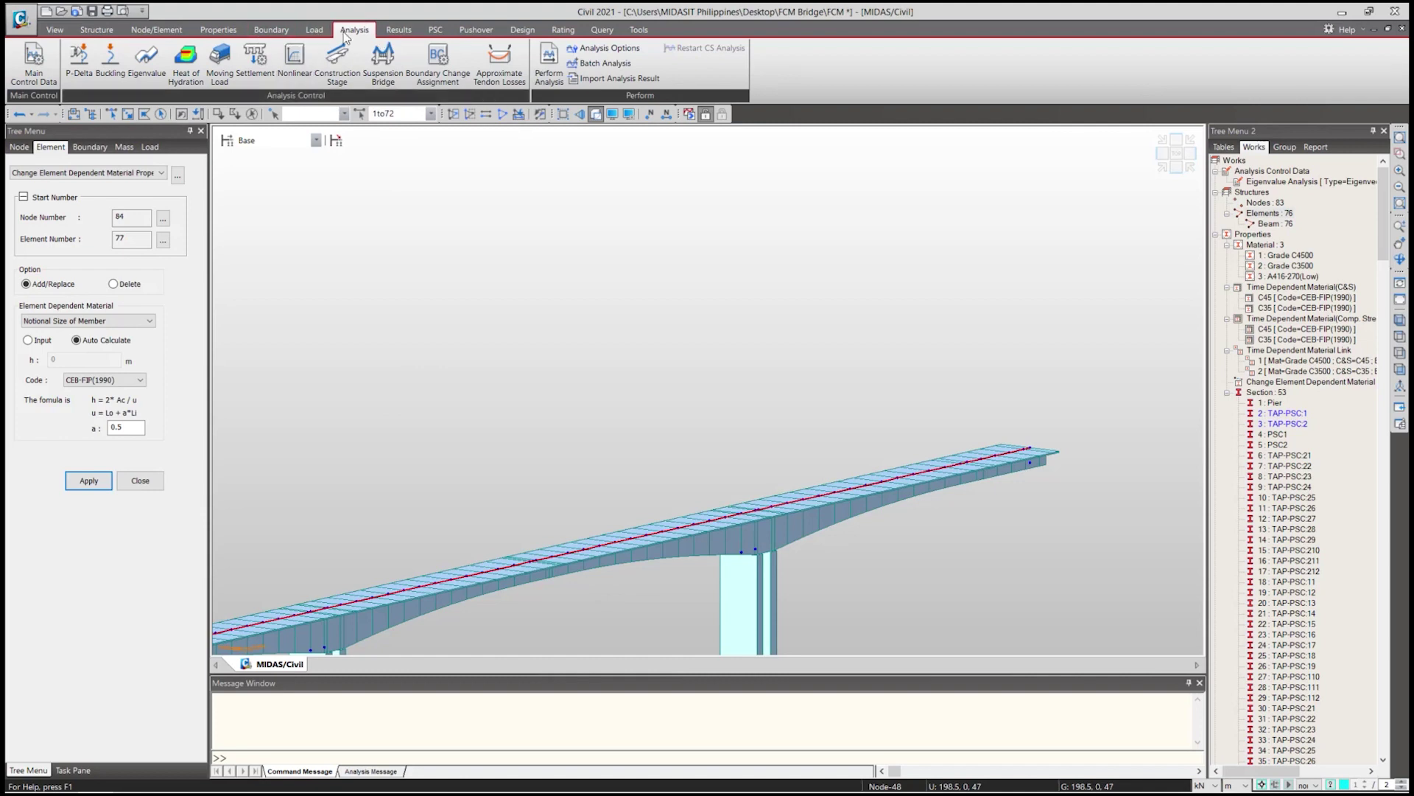
Start a new response spectrum function and choose the DPWH-LRFD BSDS(2013) design spectrum for it.
left_click(315, 29)
left_click(123, 48)
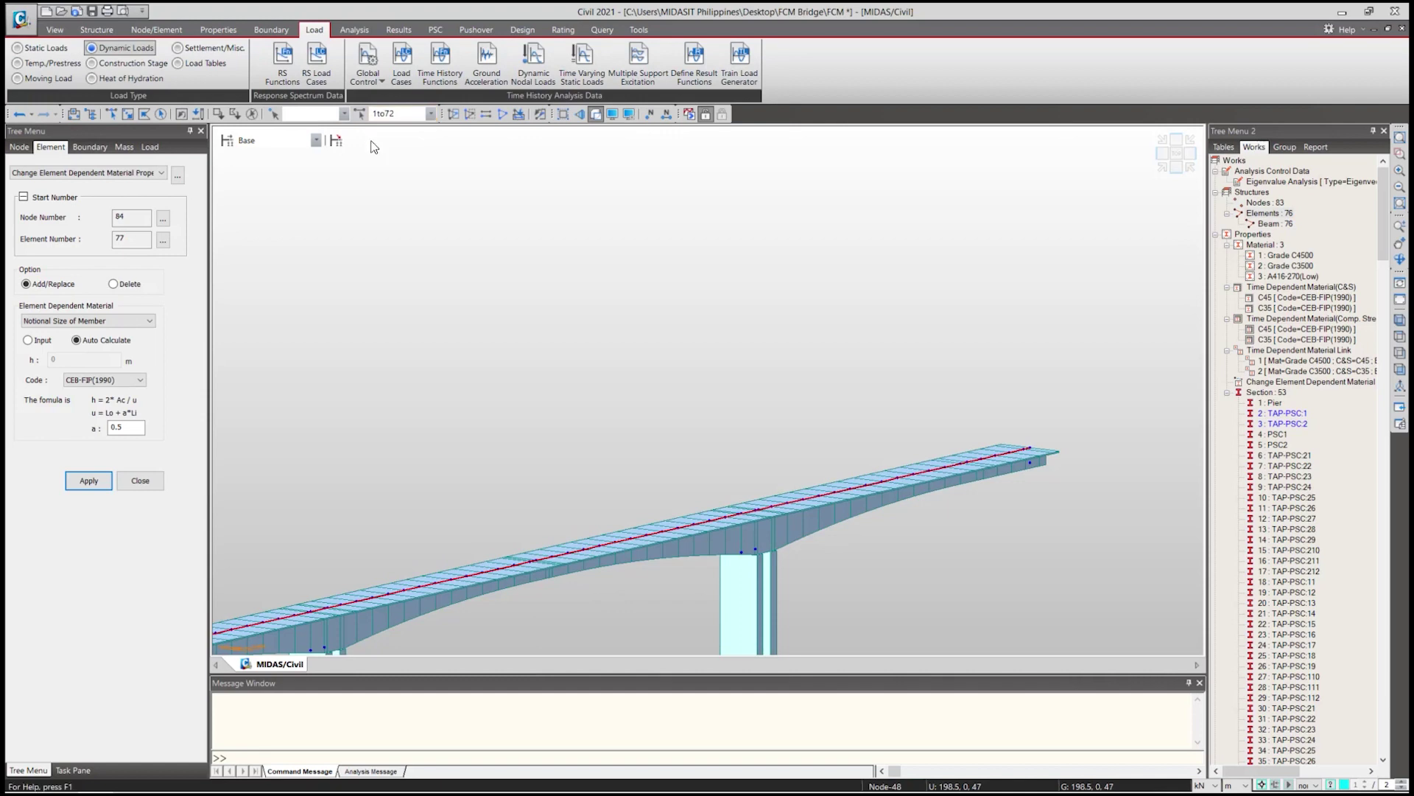
left_click(284, 78)
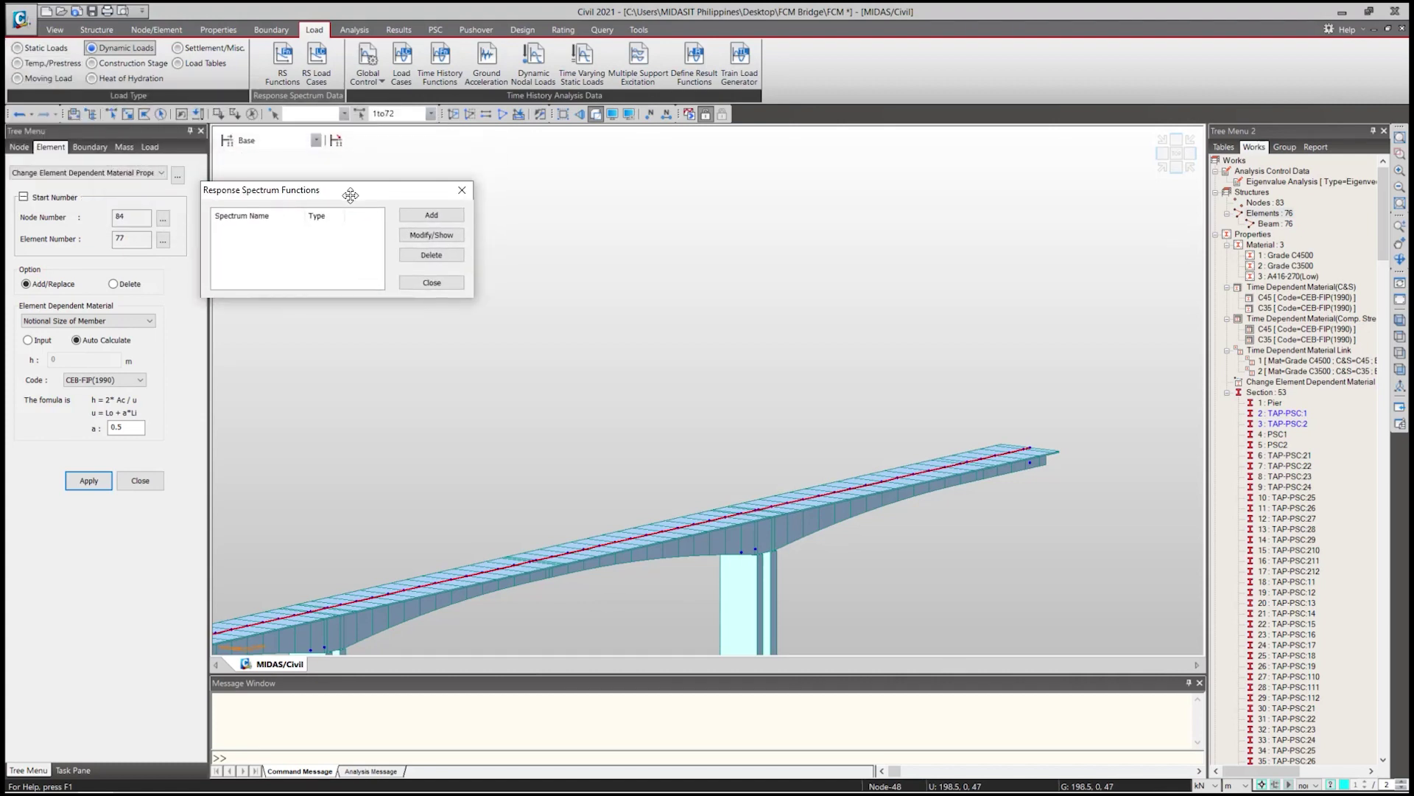
left_click(432, 215)
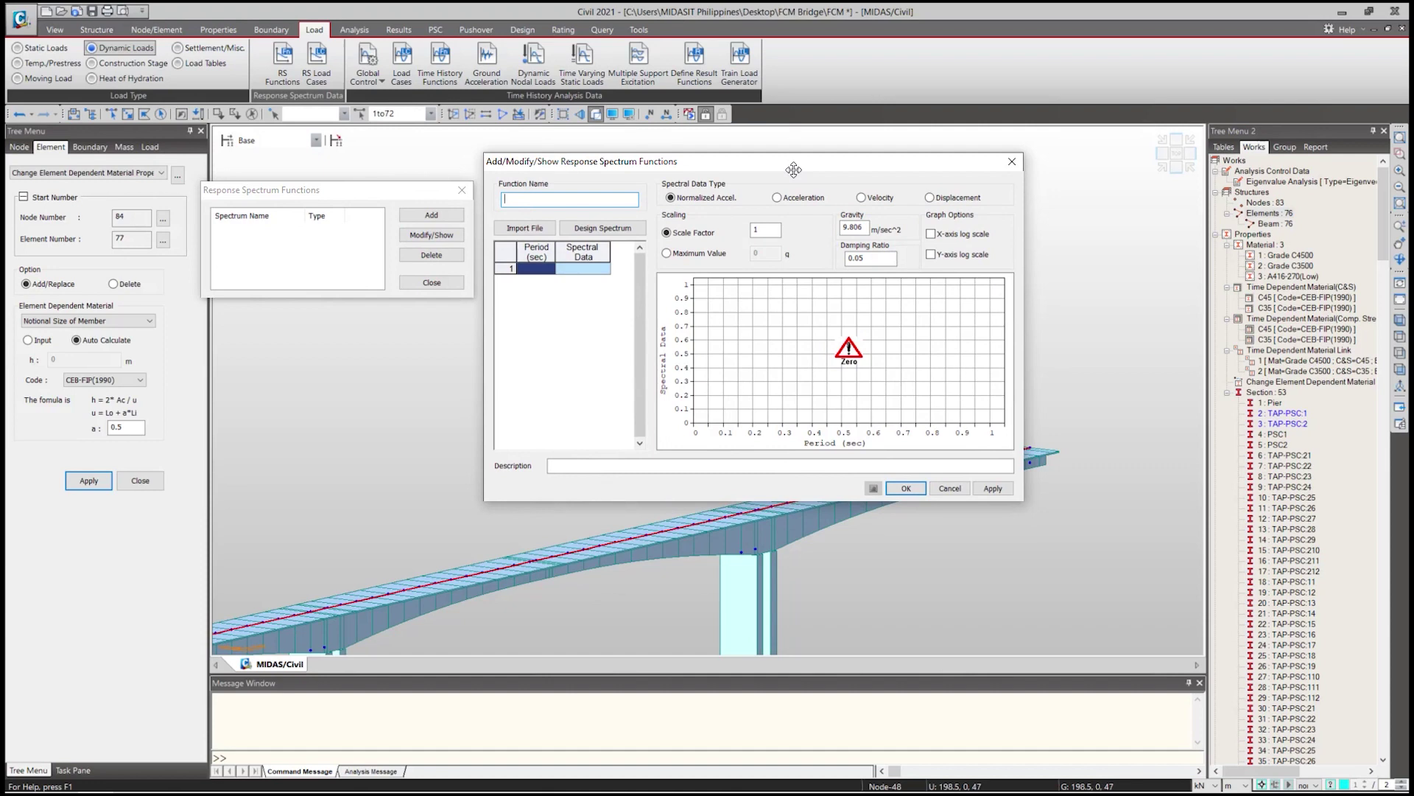
left_click(639, 228)
left_click_drag(767, 196, 1045, 185)
left_click(1064, 215)
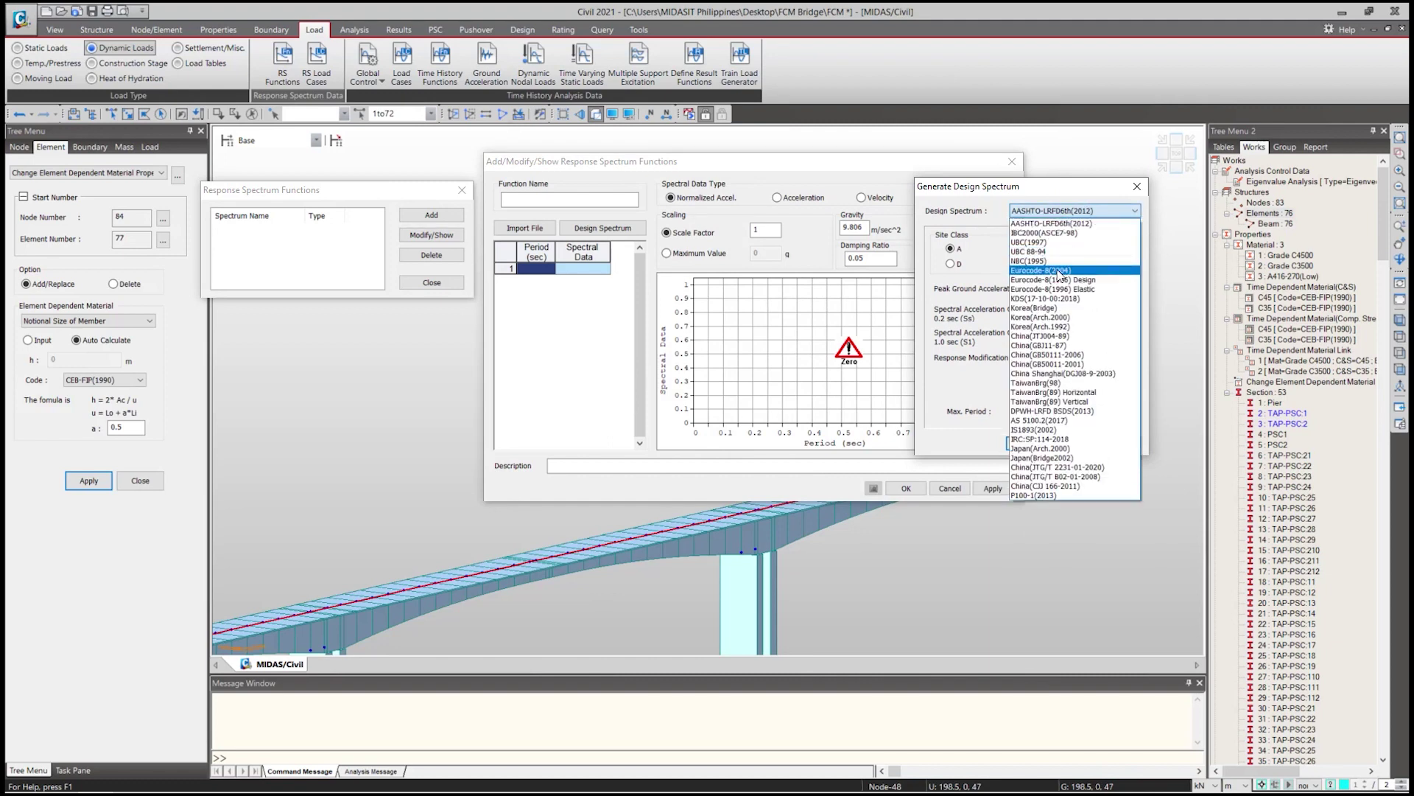
left_click(1077, 411)
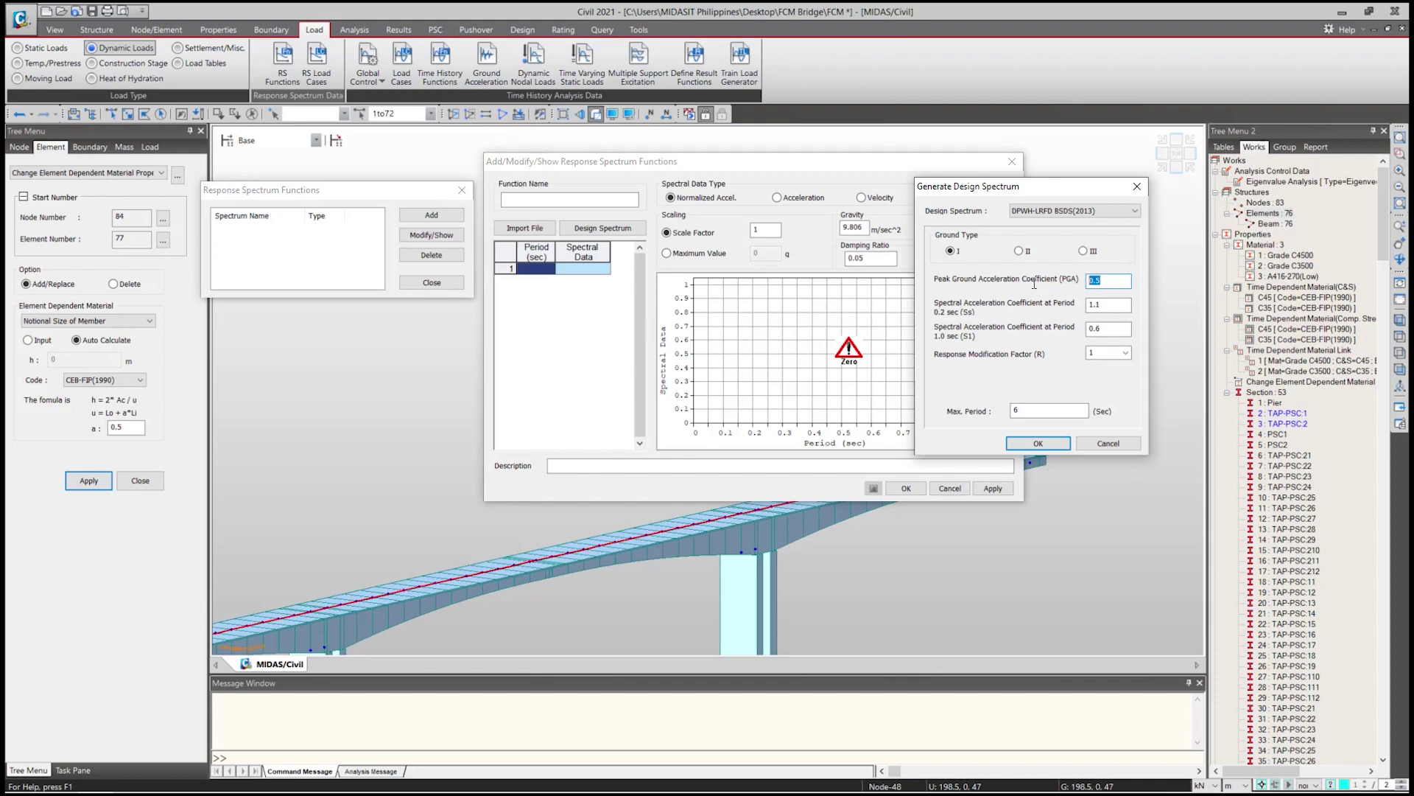
Generate the design spectrum with PGA 0.1, Ss 0.25 and S1 0.1, and save the response spectrum function.
type(".1")
key("Tab")
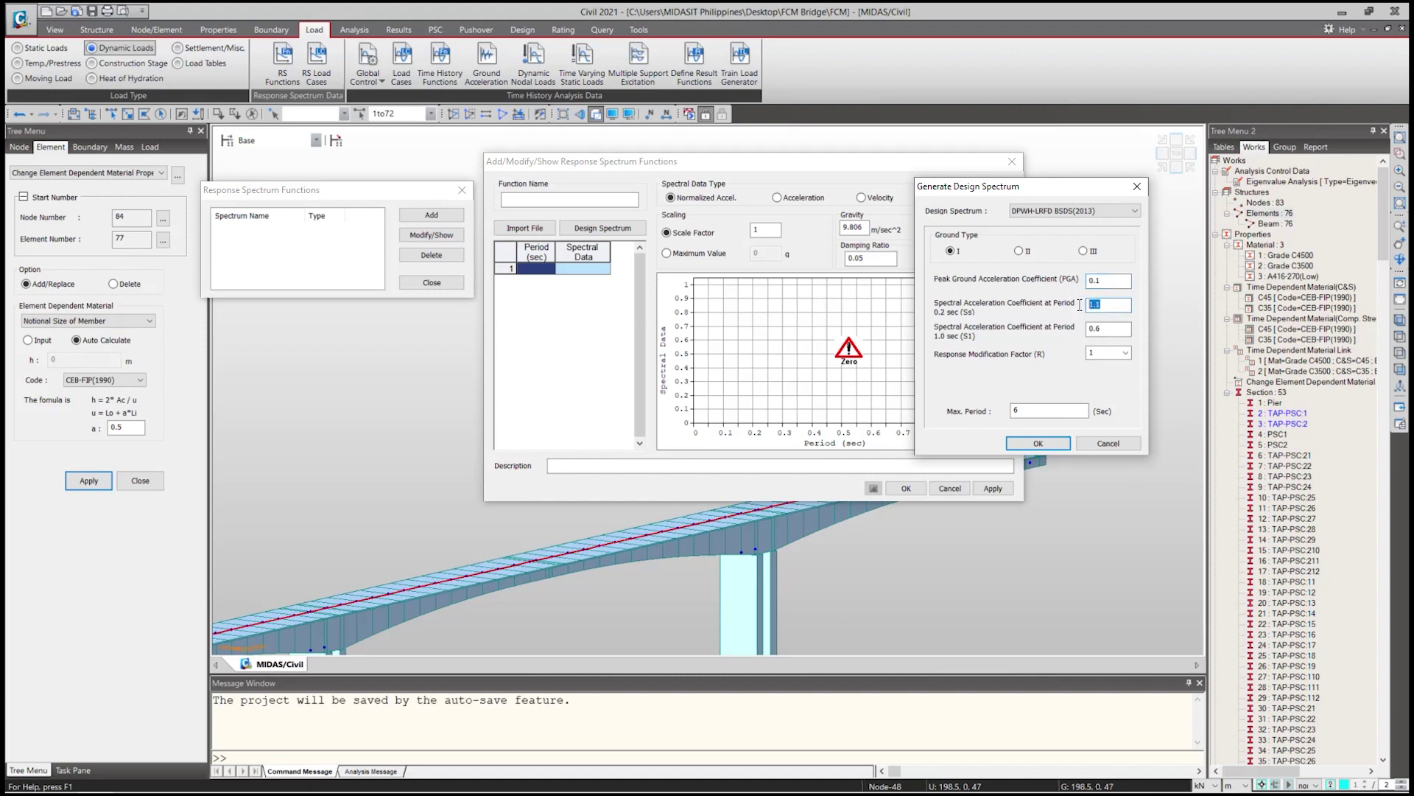
type("0.25")
key("Tab")
type("0.1")
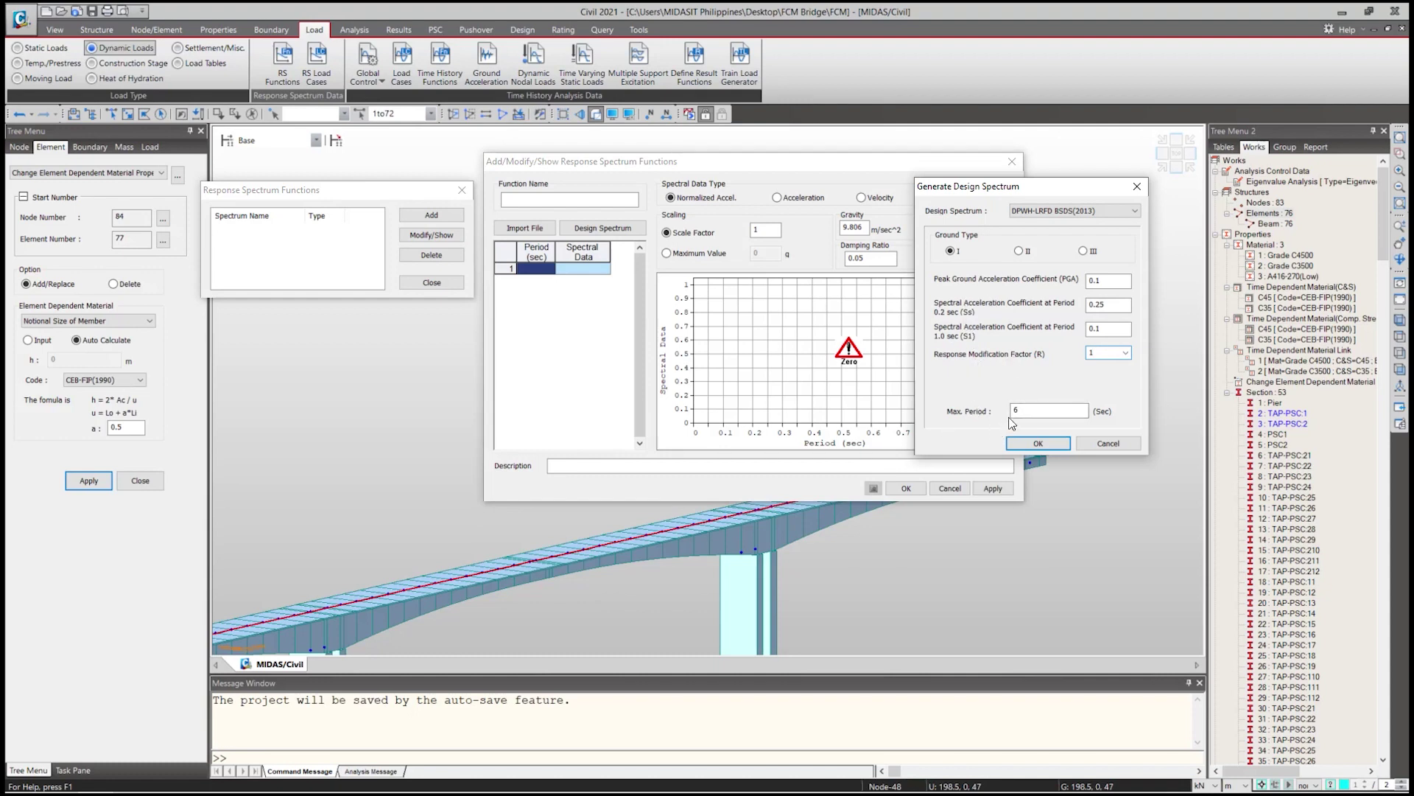
left_click(1038, 443)
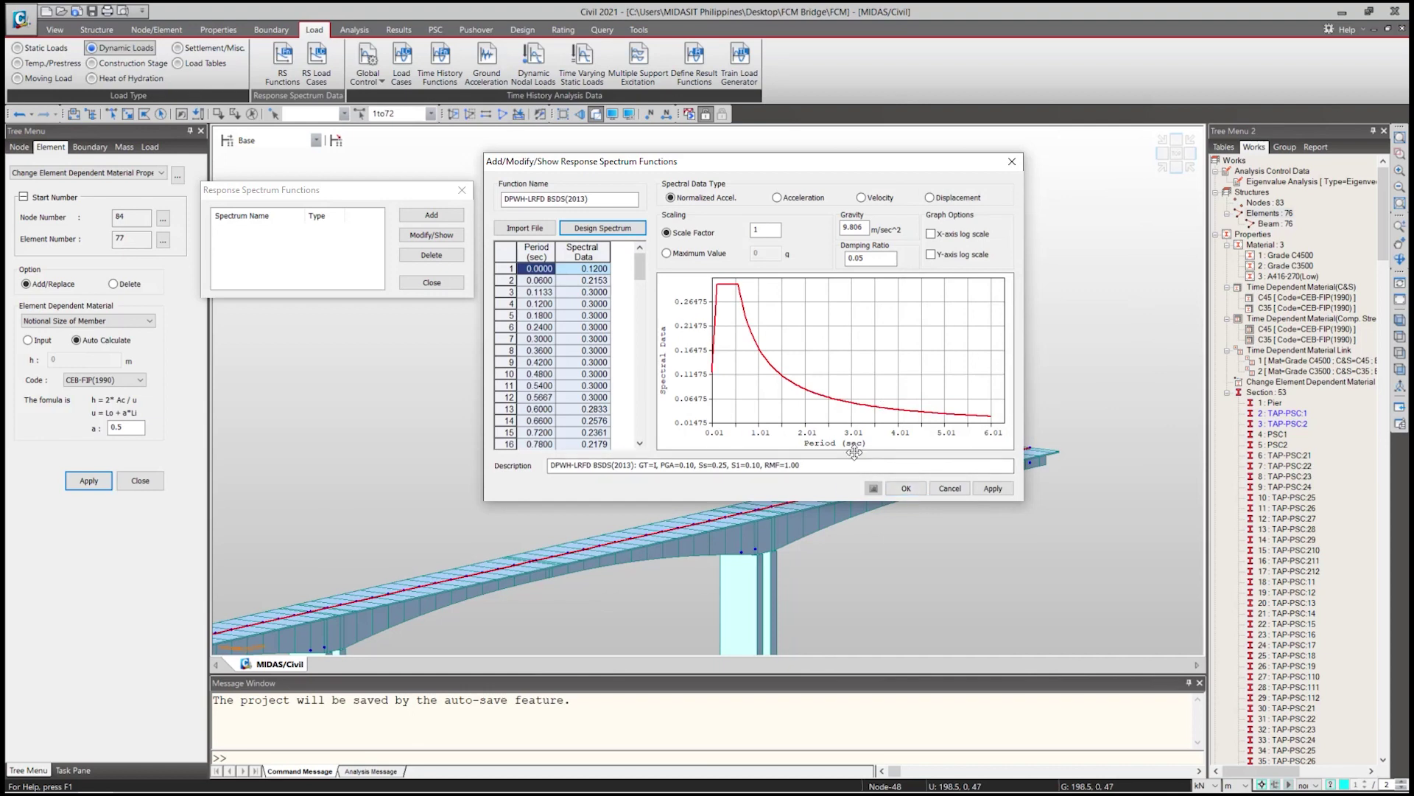
left_click(906, 488)
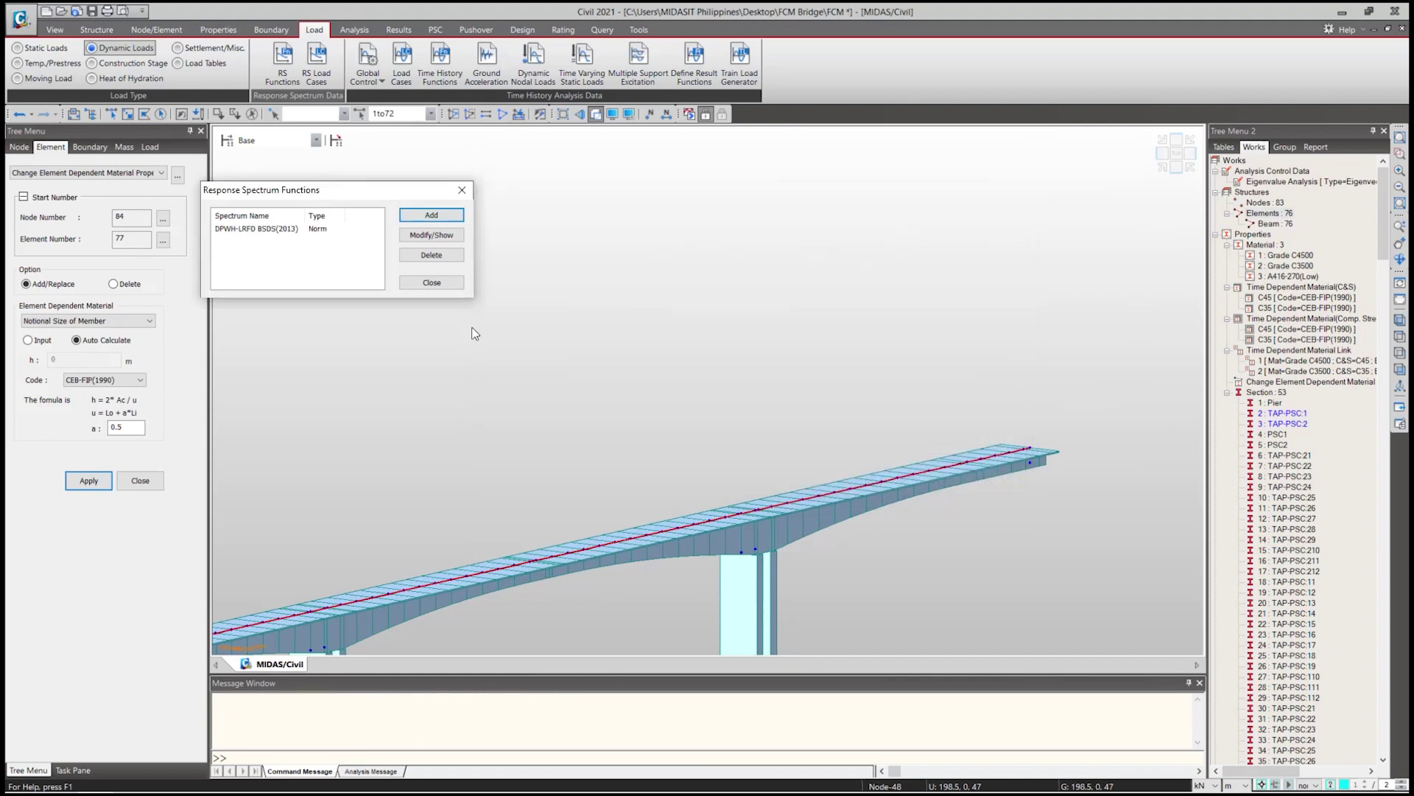
left_click(434, 283)
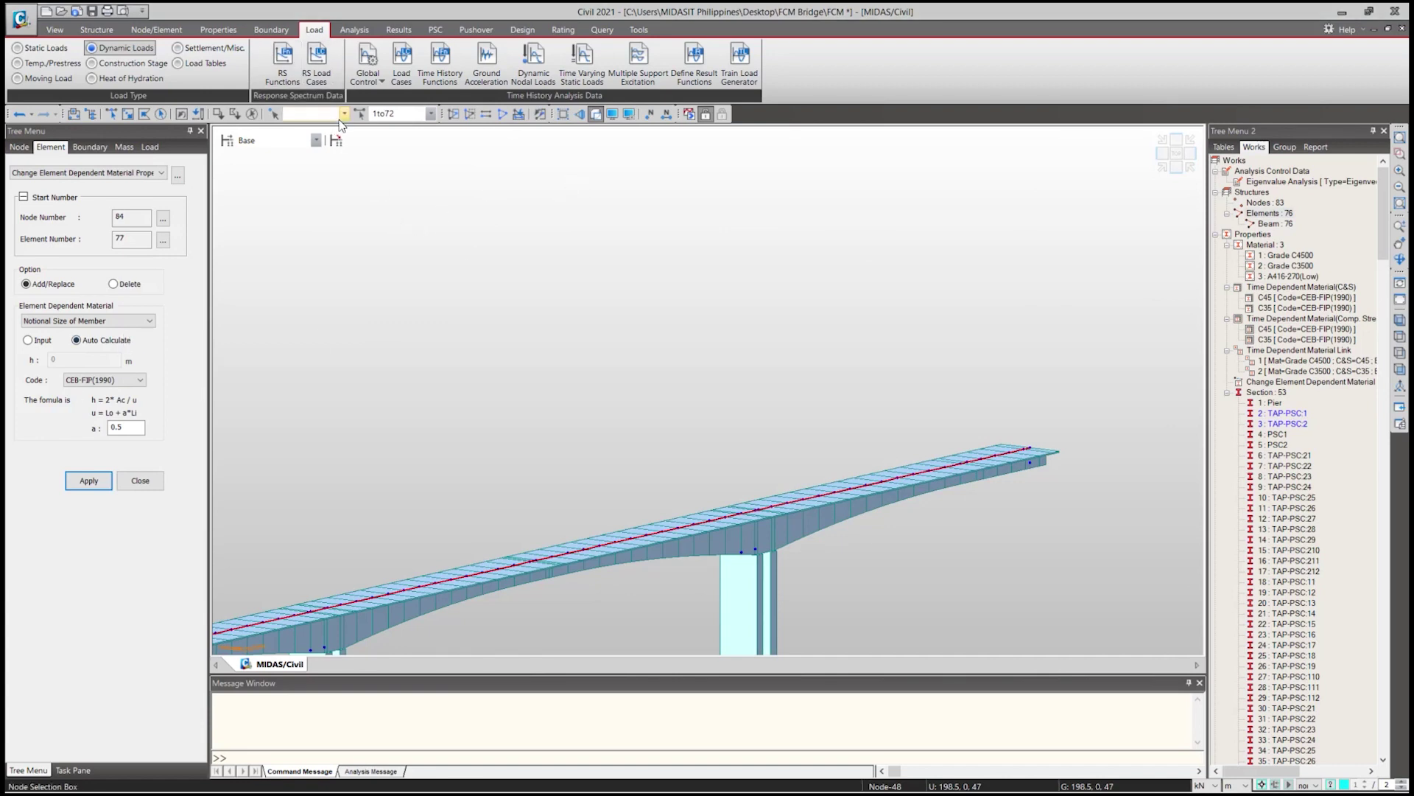
Add response spectrum load case RSx in direction X-Y at excitation angle 0 using the DPWH-LRFD BSDS(2013) function.
left_click(318, 73)
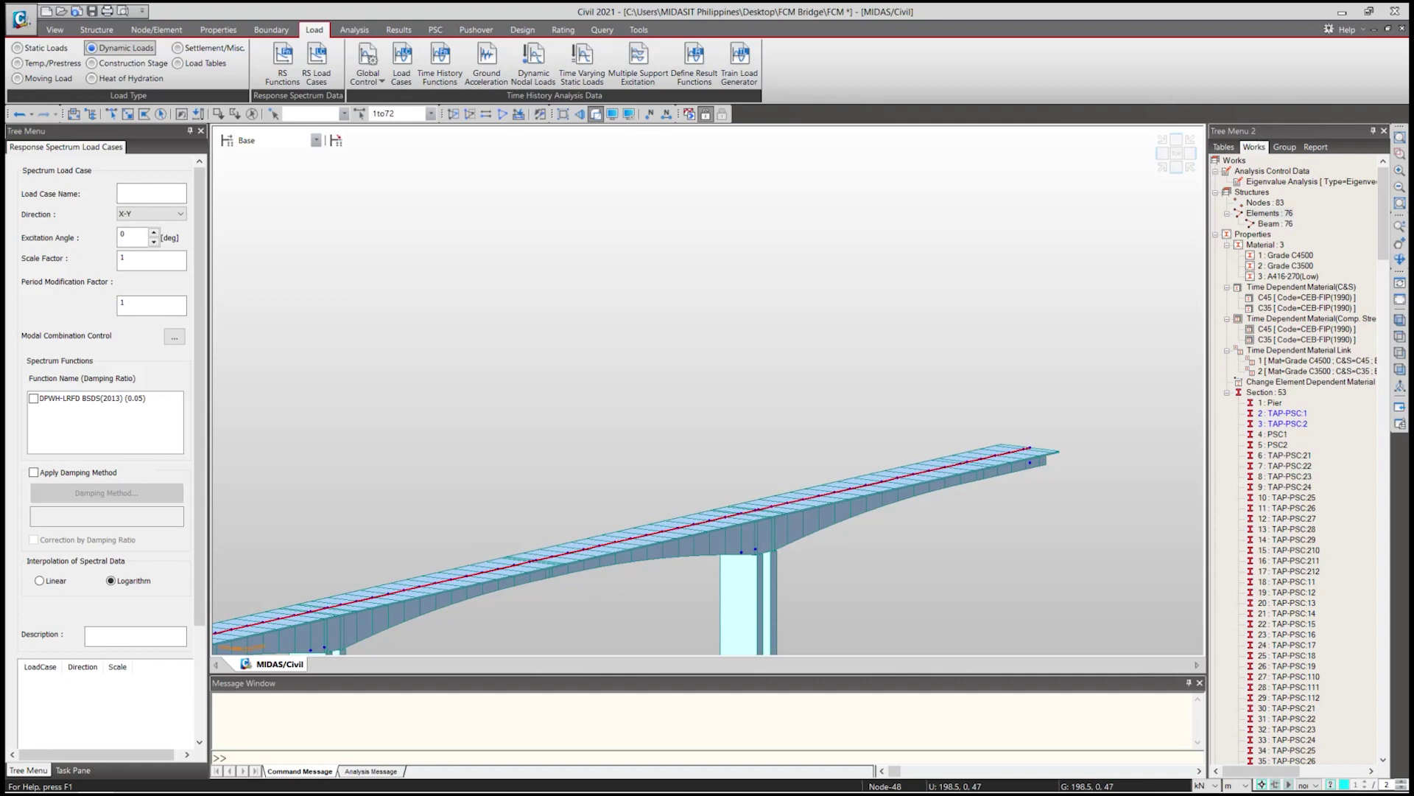
left_click(147, 196)
left_click(140, 240)
left_click(34, 398)
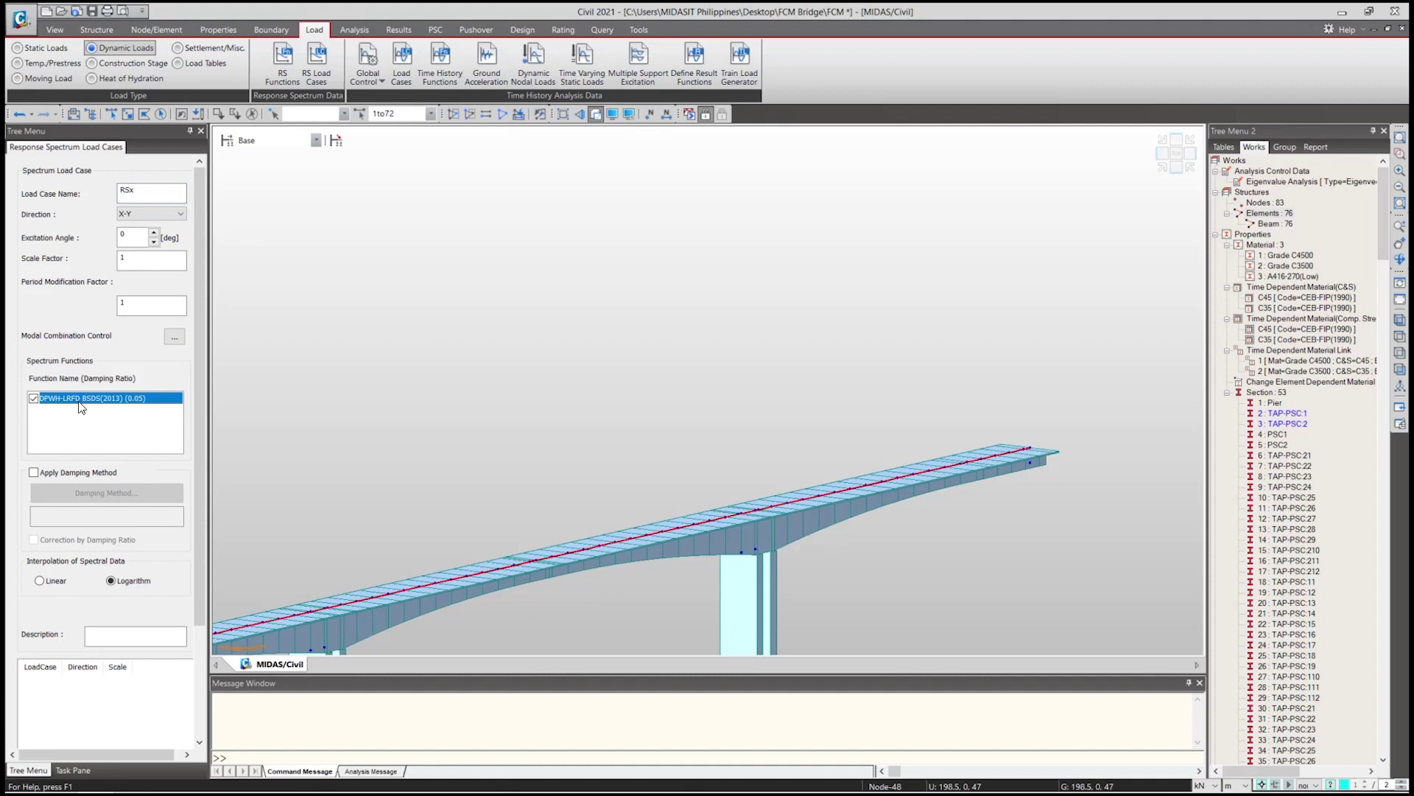
scroll(73, 552, "down", 4)
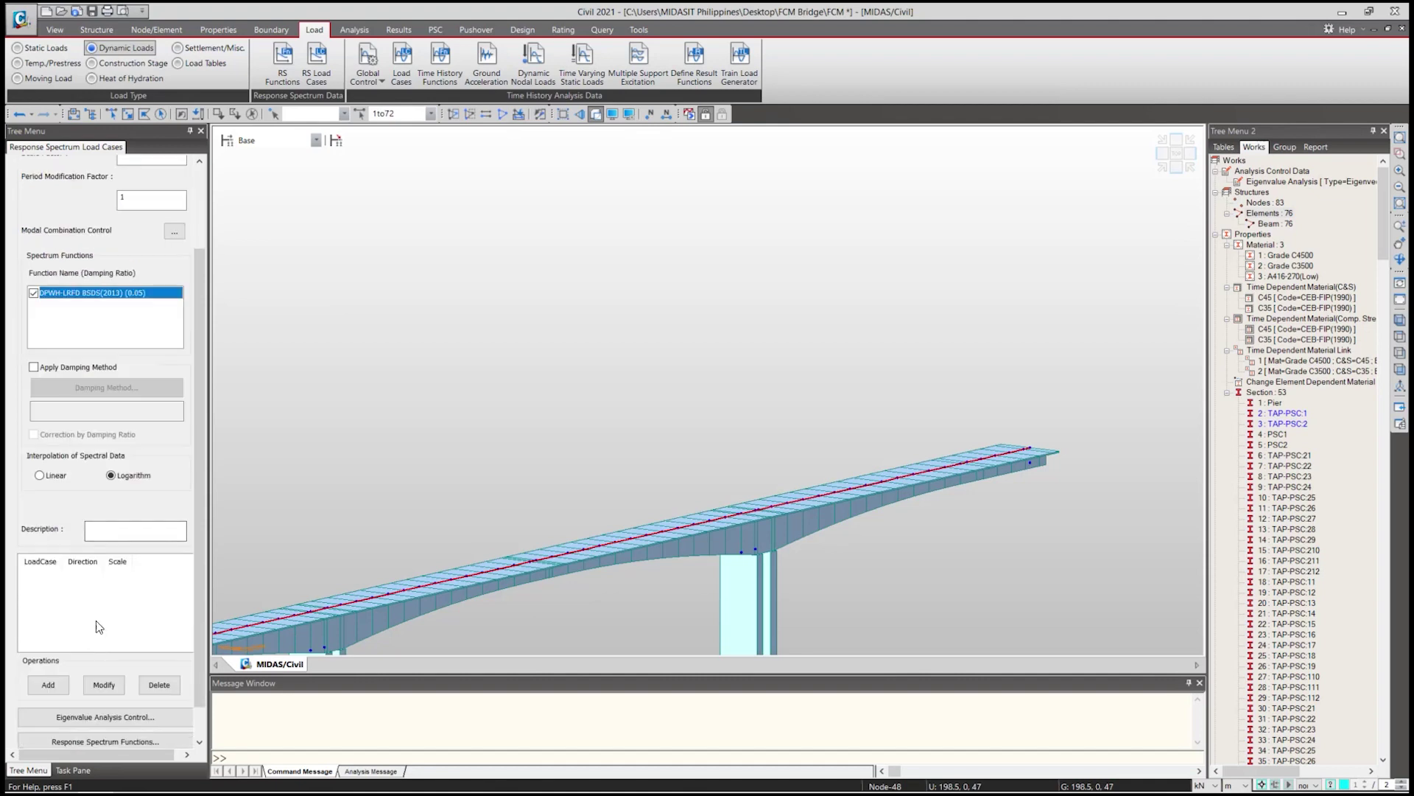
left_click(48, 646)
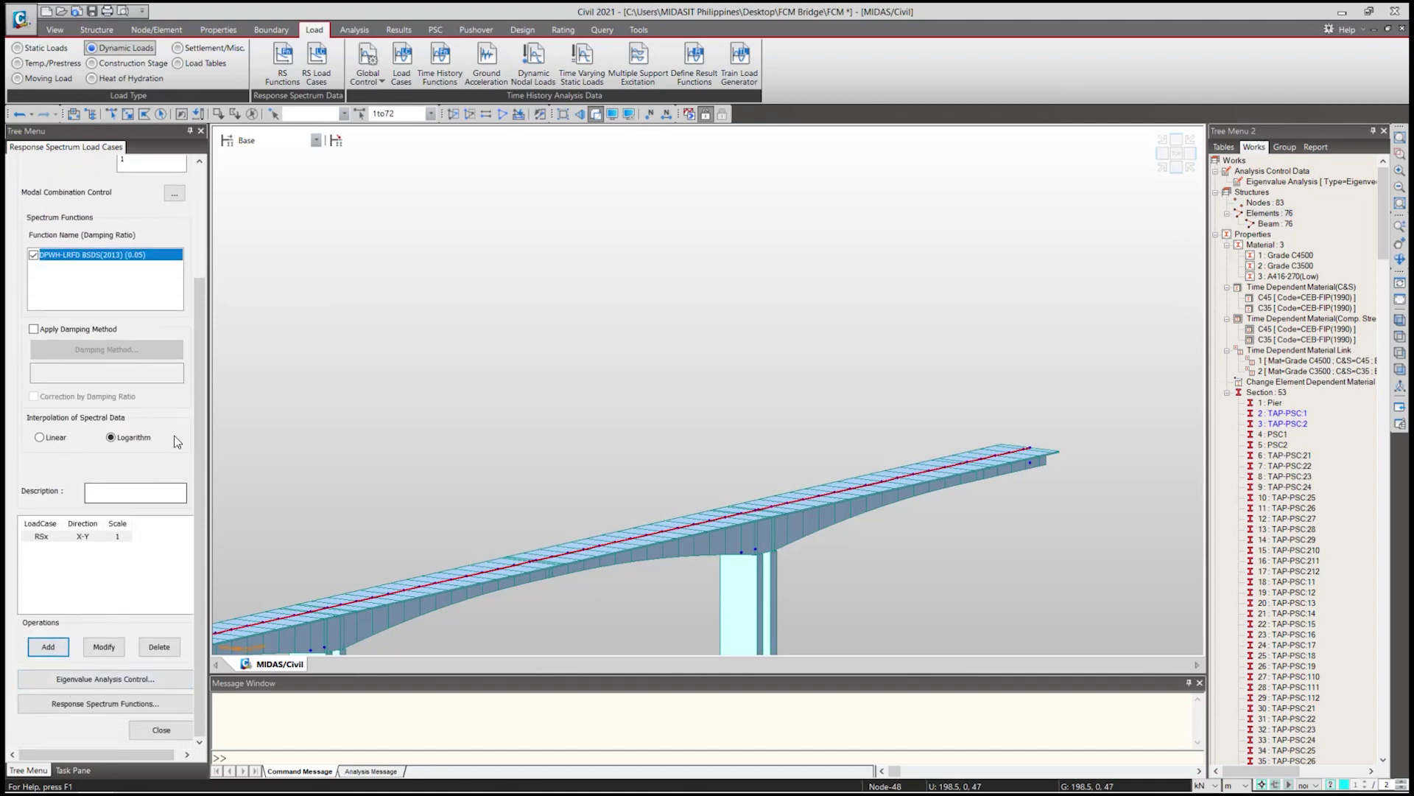
Add response spectrum load case RSy in direction X-Y with a 90° excitation angle and return to the works tree.
scroll(200, 386, "up", 1)
left_click_drag(201, 387, 203, 289)
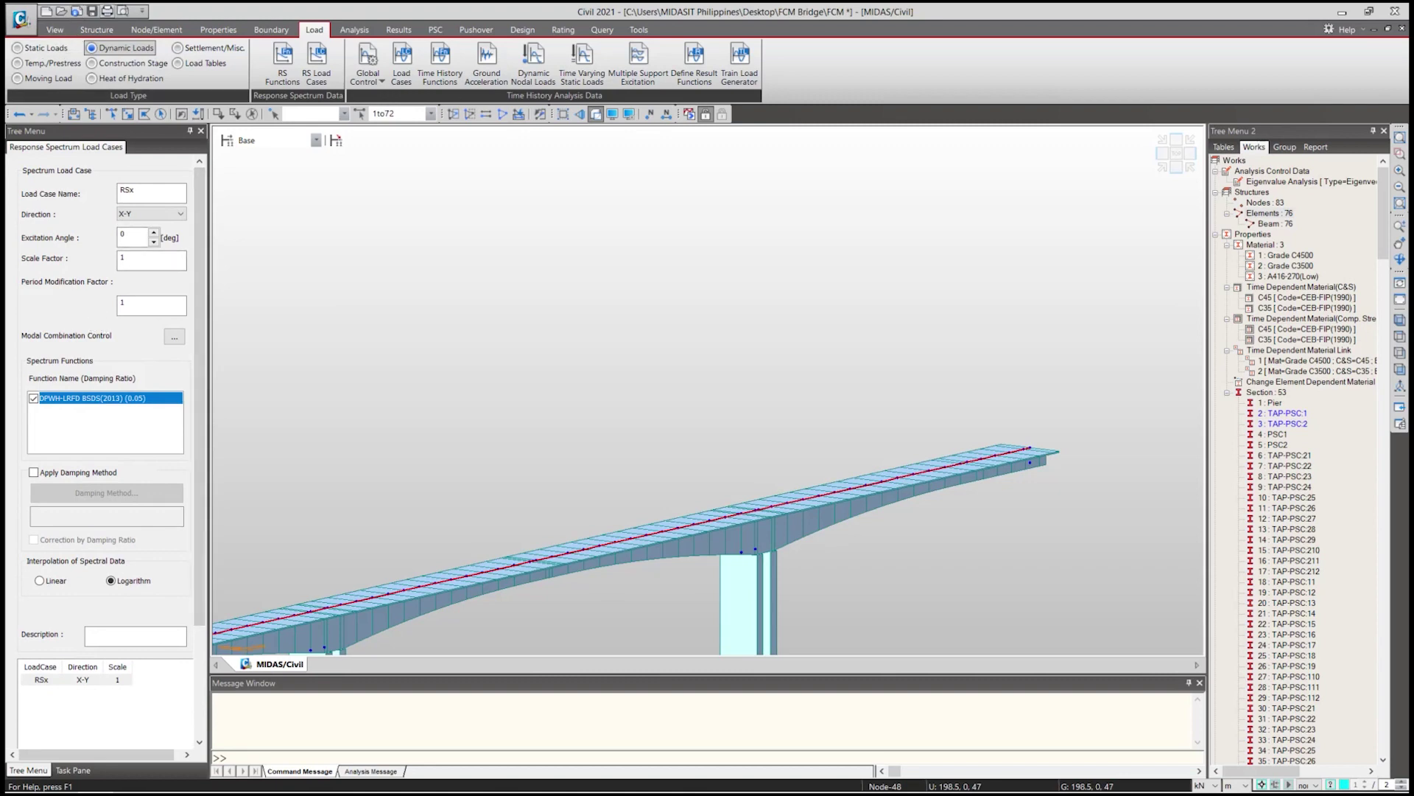
left_click_drag(146, 191, 76, 204)
key("Tab")
key("Tab")
type("90")
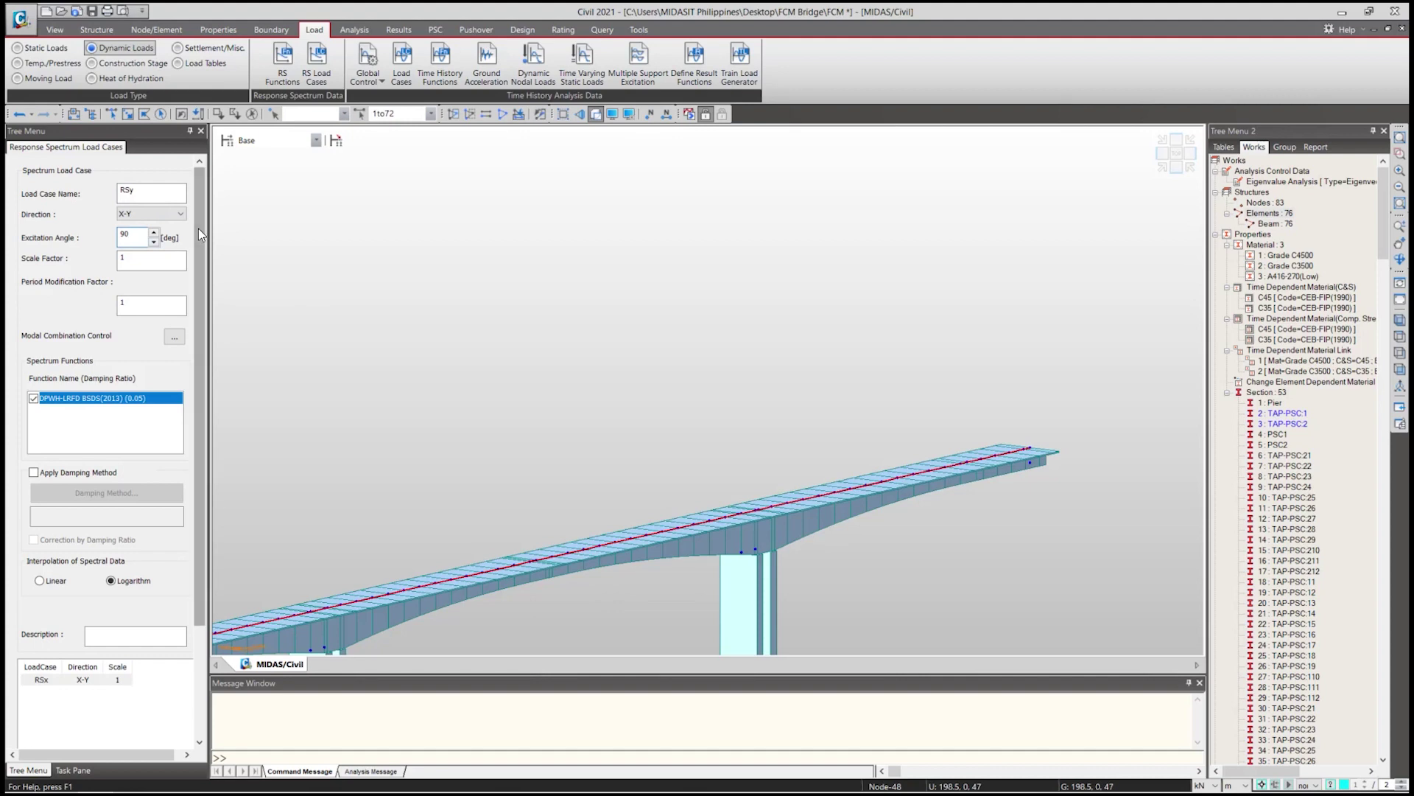
scroll(197, 228, "down", 4)
left_click(48, 646)
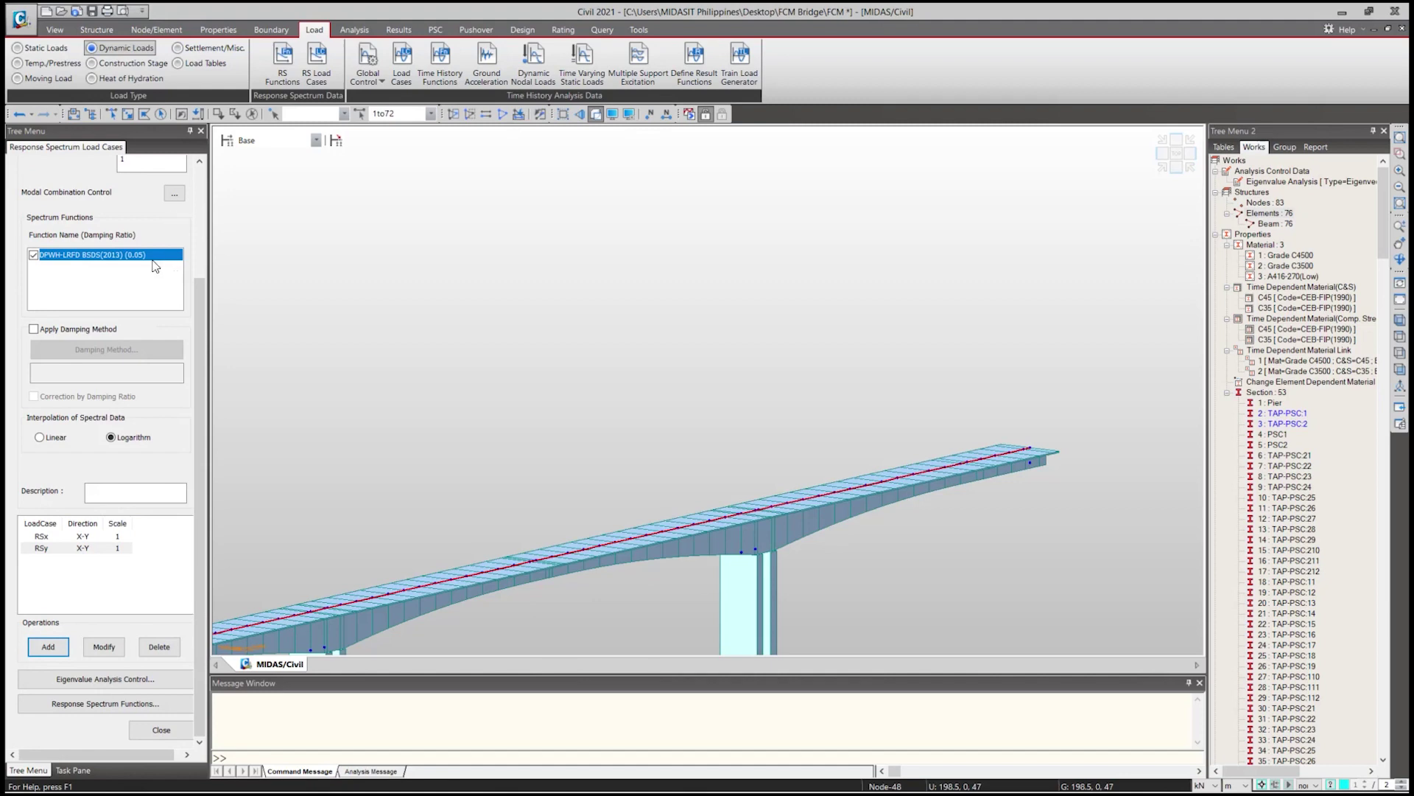
scroll(95, 175, "up", 2)
left_click_drag(203, 317, 212, 210)
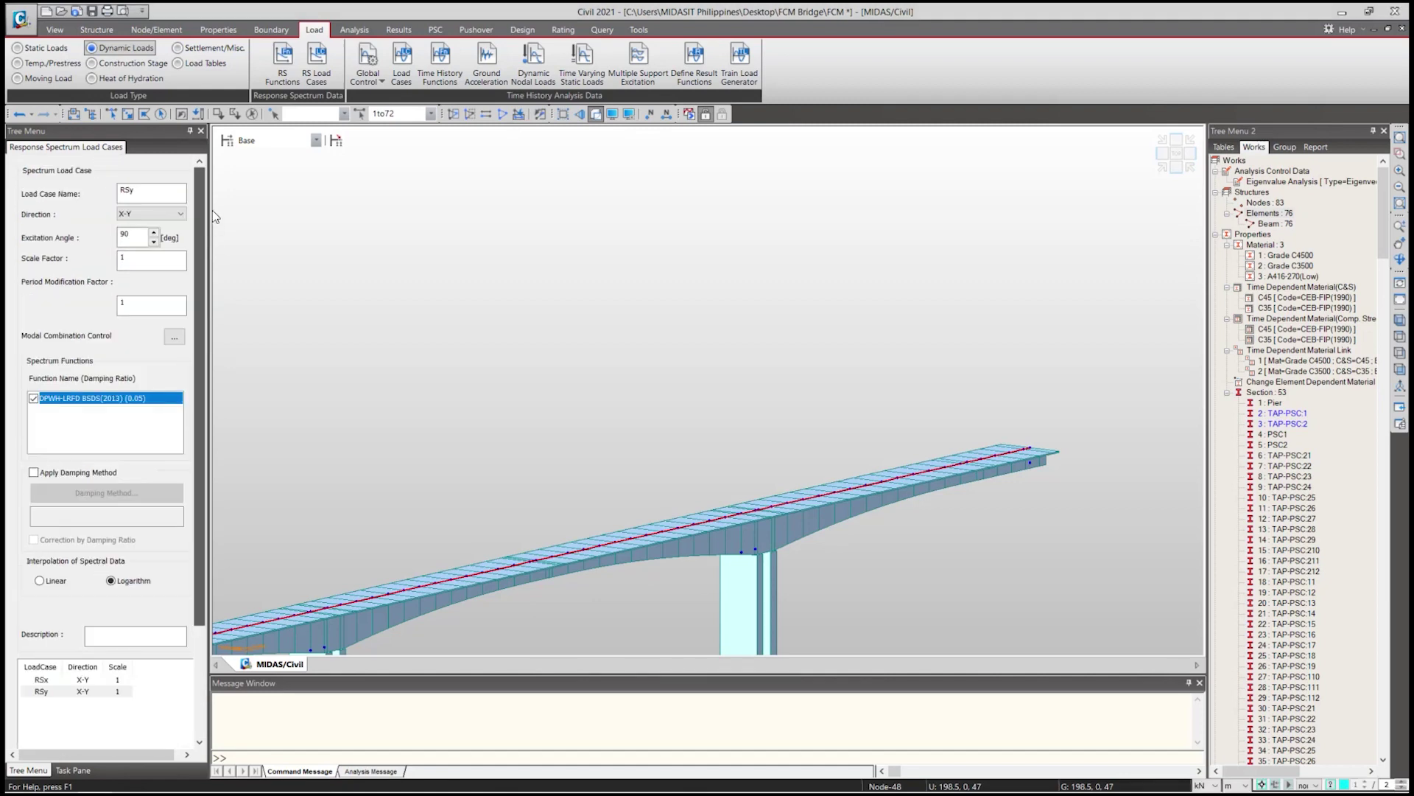
left_click(91, 114)
left_click_drag(205, 231, 300, 285)
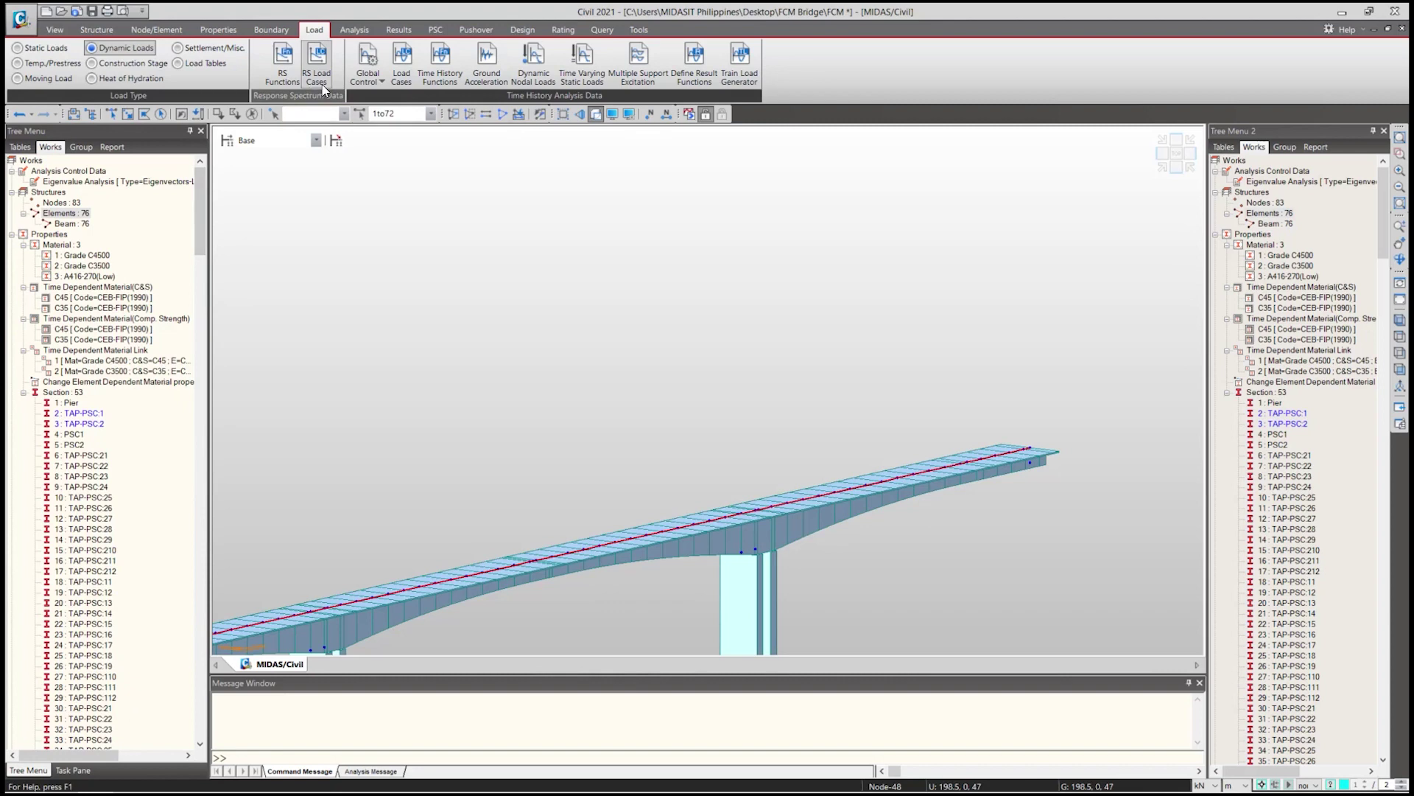
left_click(354, 29)
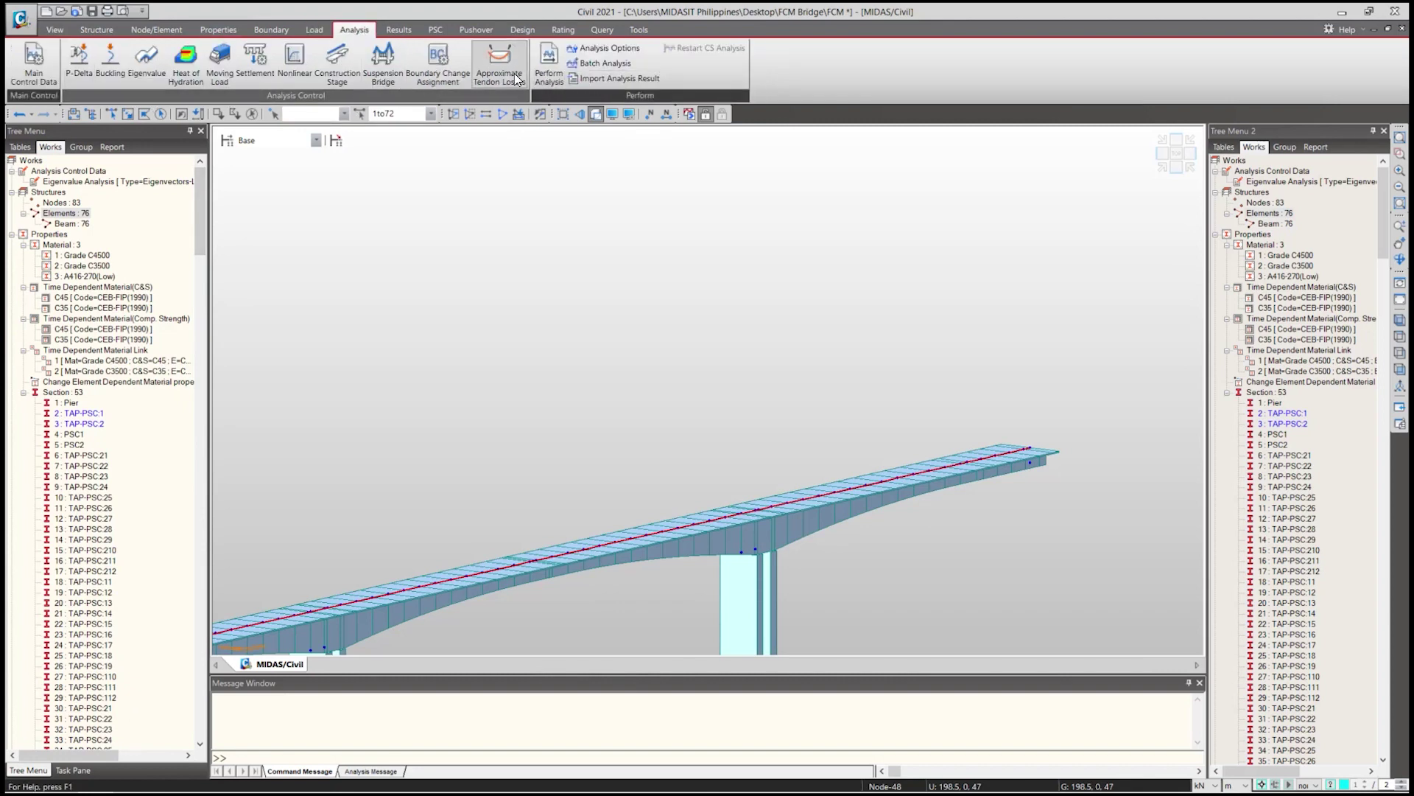
left_click(551, 72)
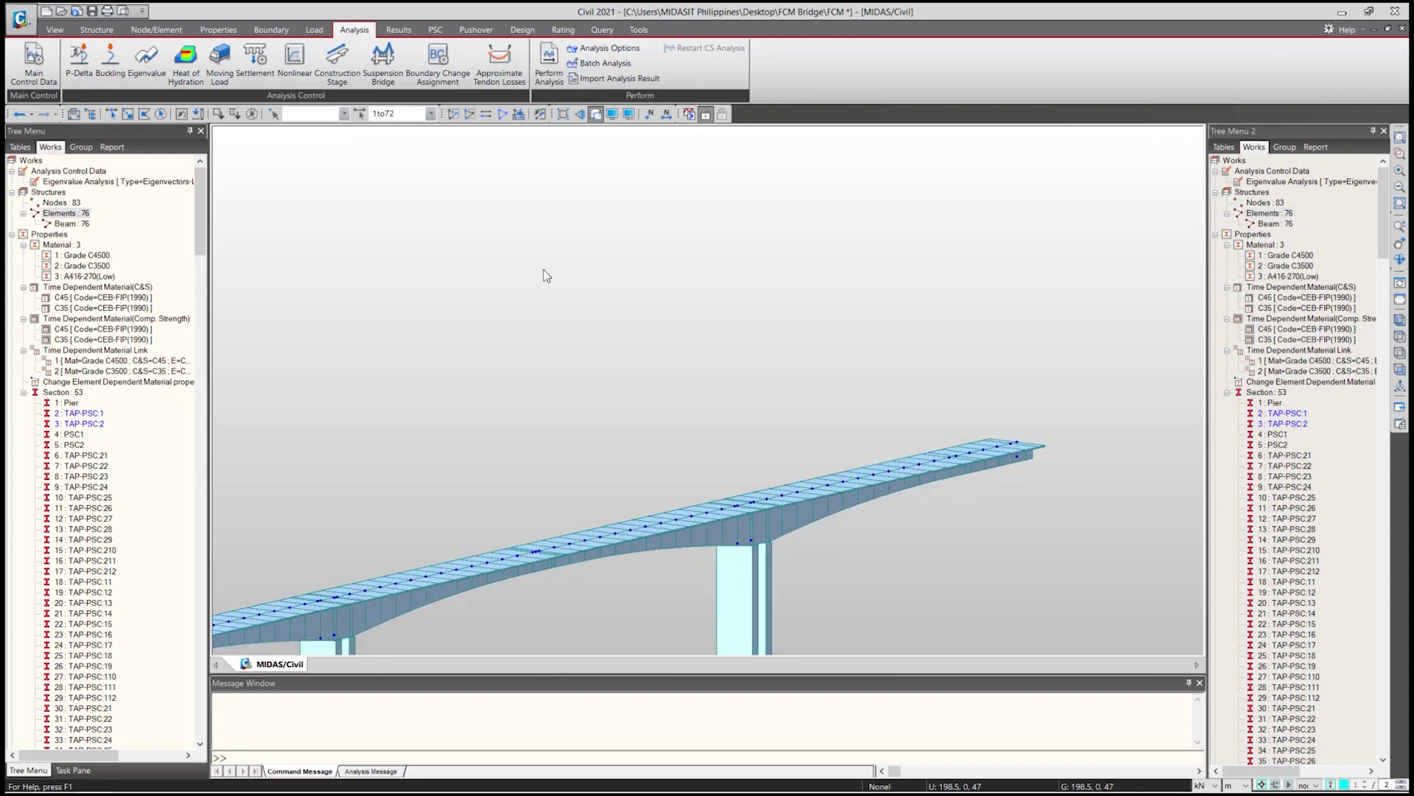
left_click(549, 76)
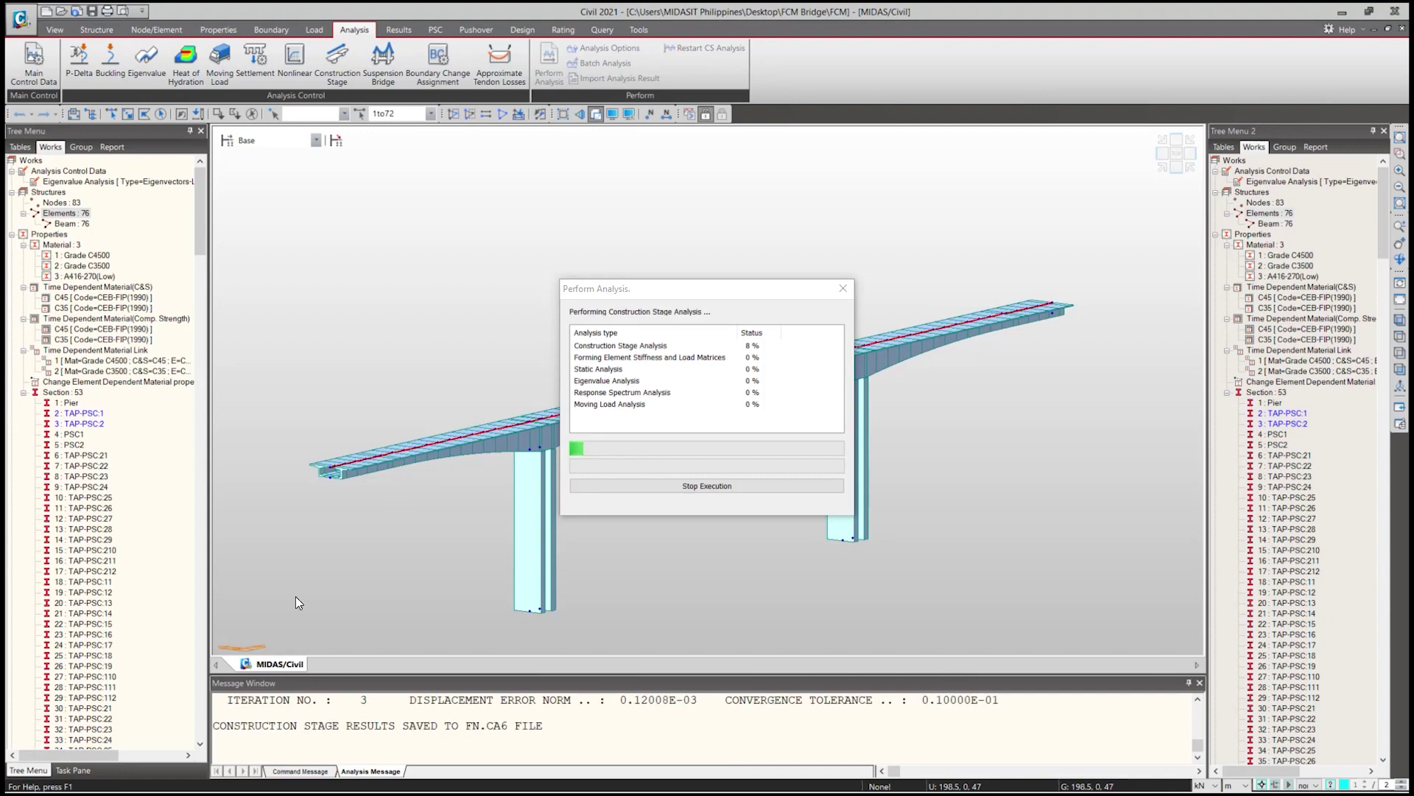
left_click(694, 489)
left_click(767, 436)
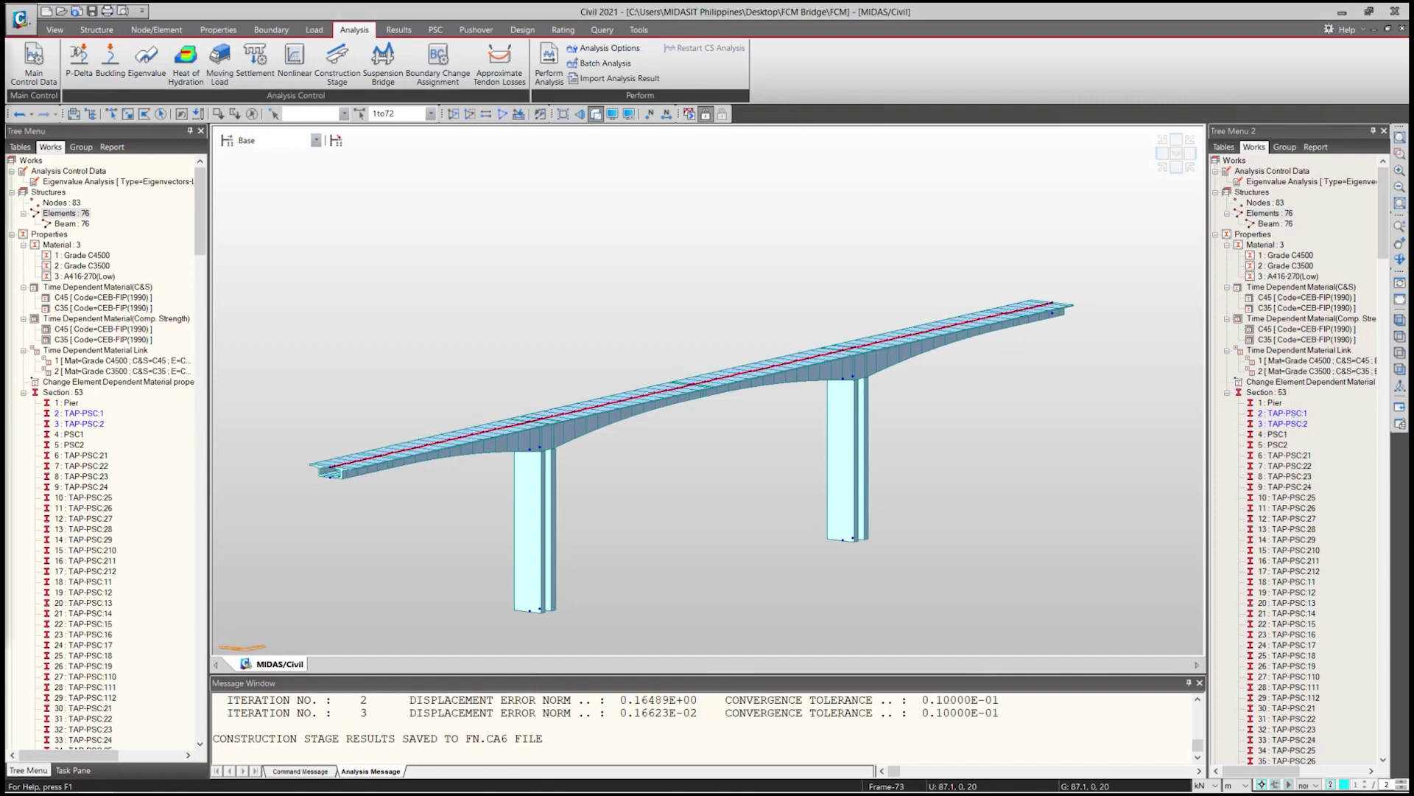
Confirm the moving load analysis control data with the Exact method and 3 points per line element, and perform the analysis.
left_click(220, 65)
left_click_drag(197, 74, 523, 111)
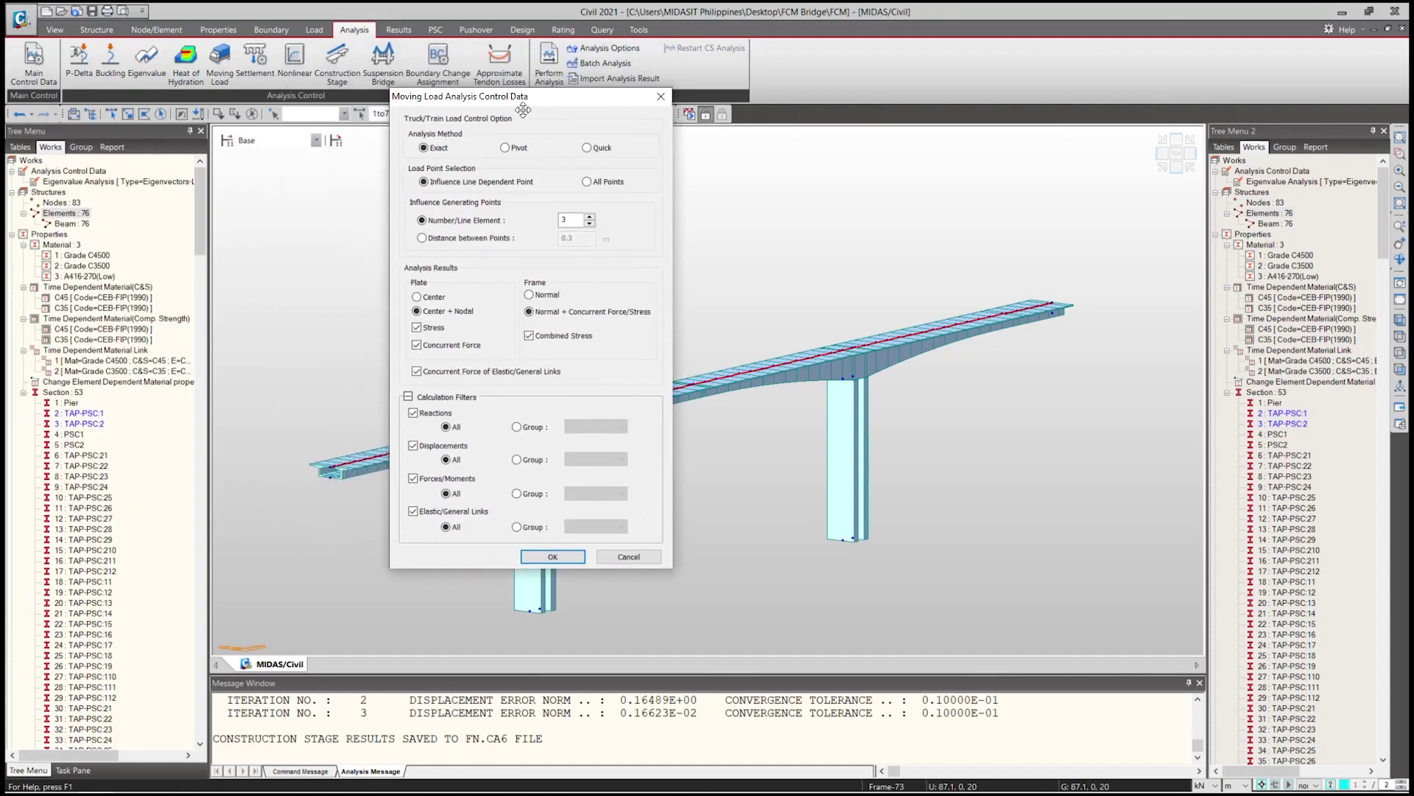
left_click_drag(523, 110, 558, 123)
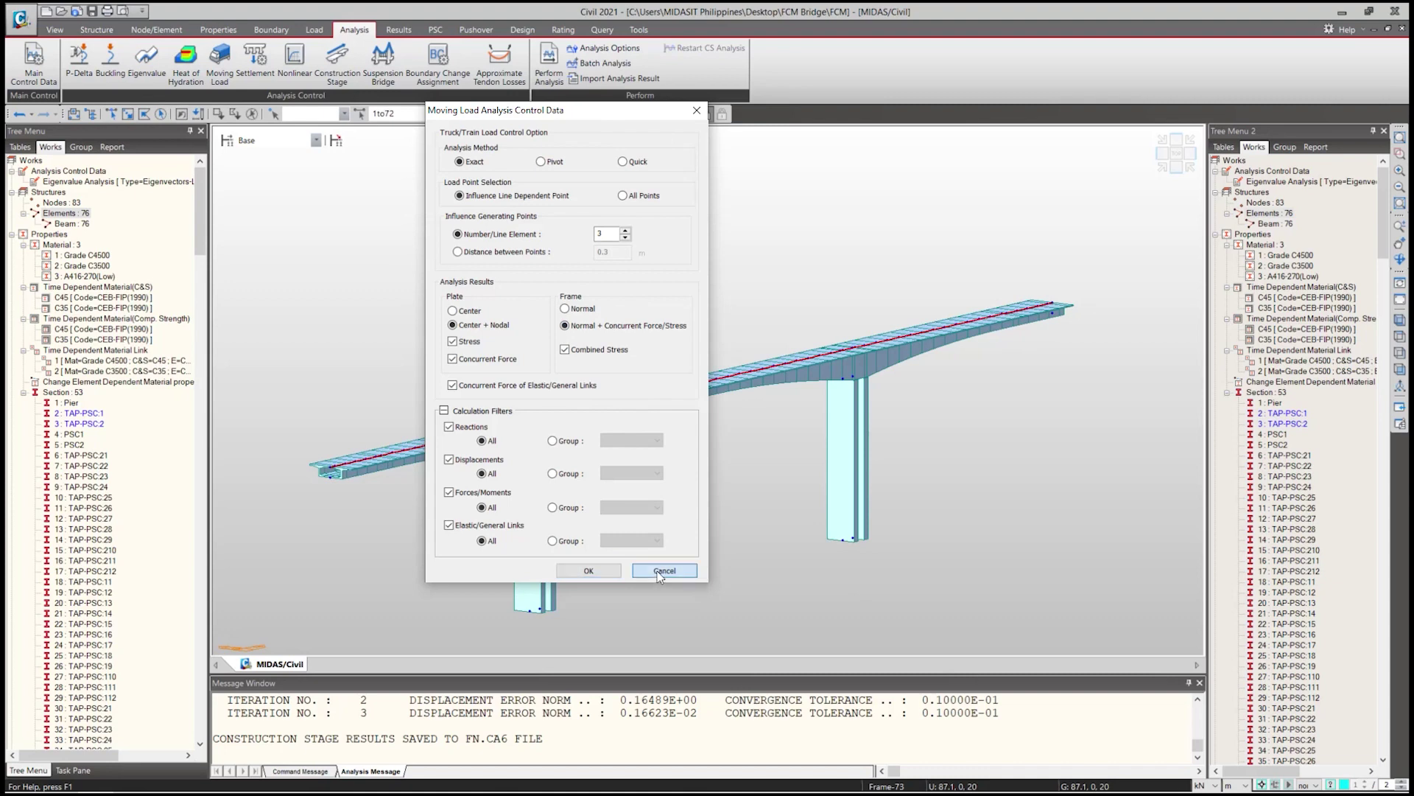
left_click(589, 571)
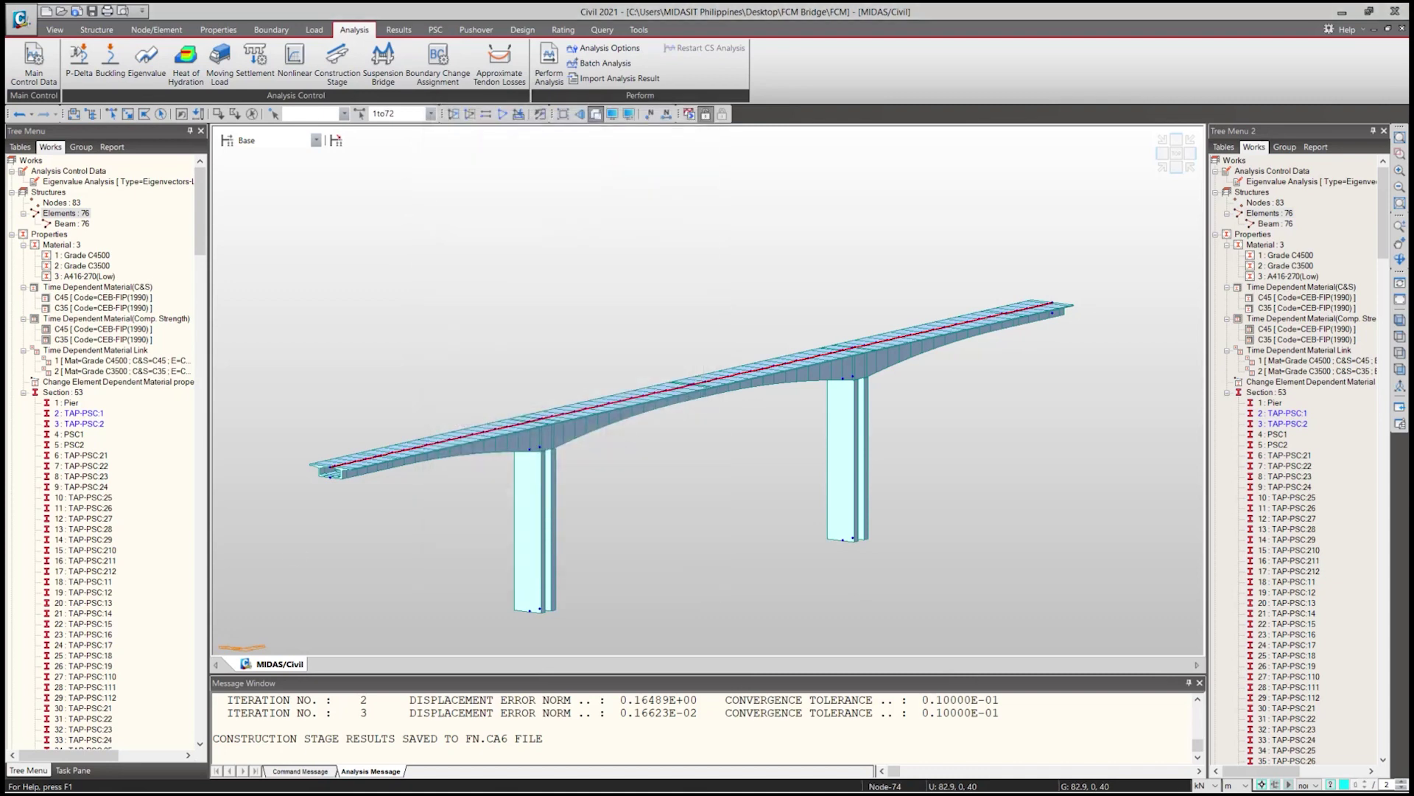
left_click(549, 62)
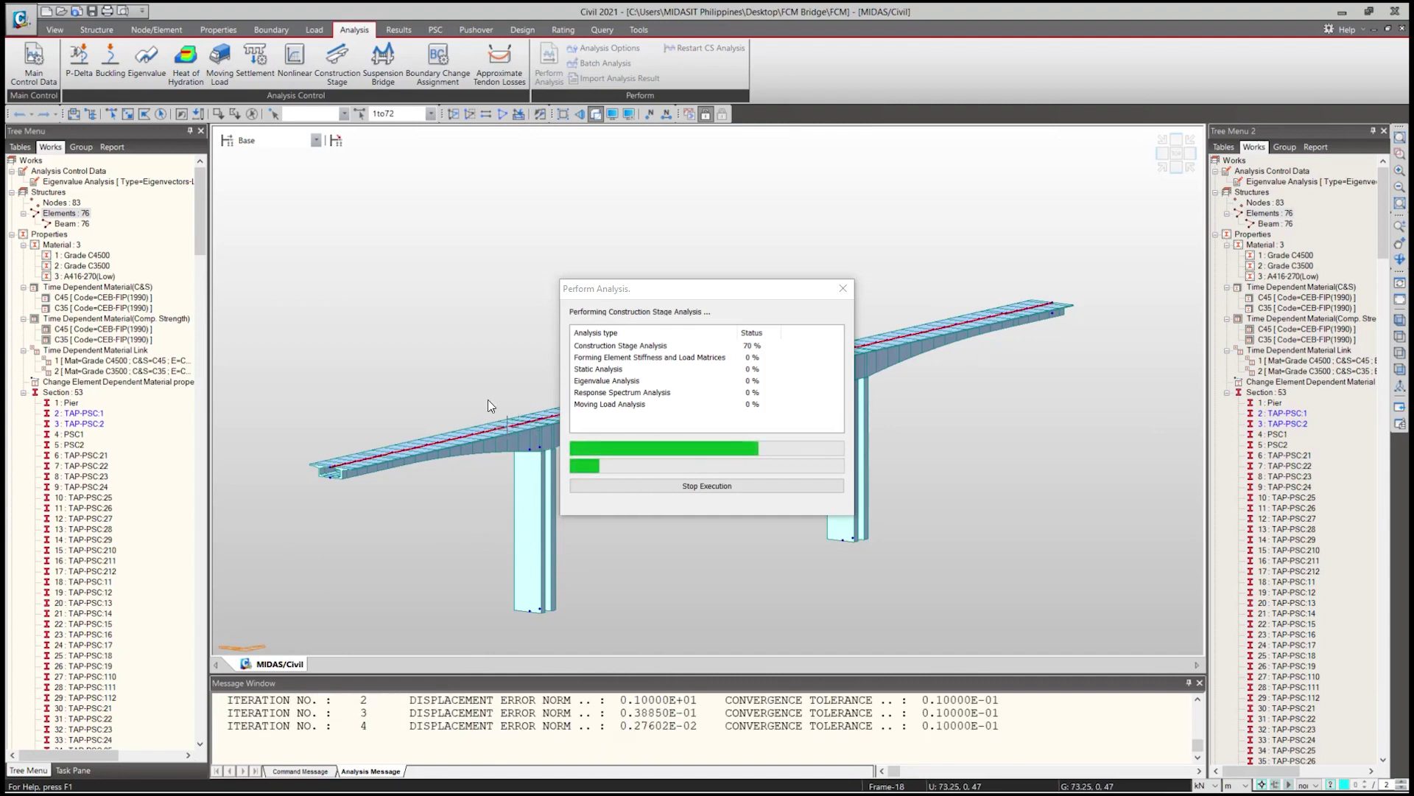
Auto-generate the concrete design load combinations using the AASHTO-LRFD17 code with the ST+CS option.
left_click(404, 29)
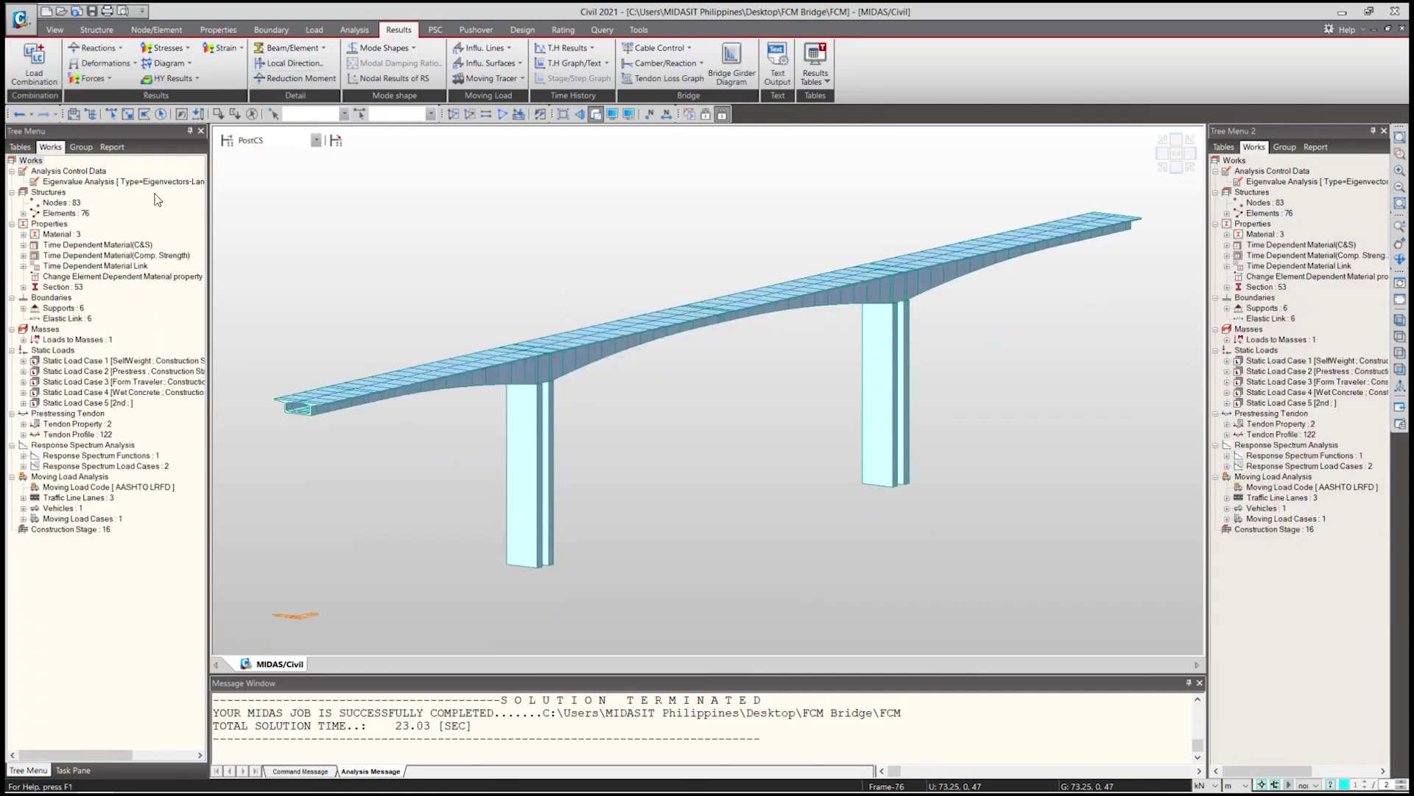
left_click(34, 59)
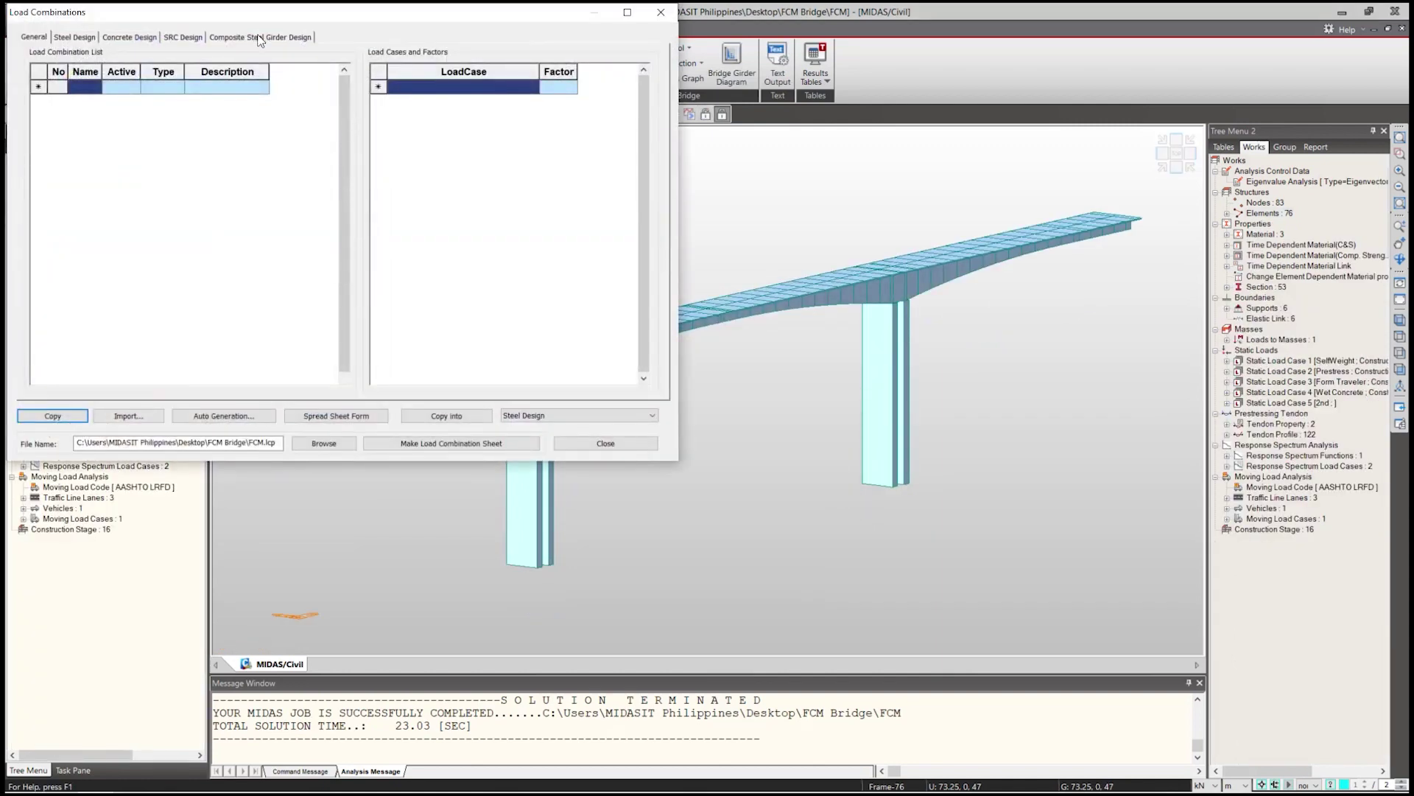
left_click_drag(243, 13, 398, 93)
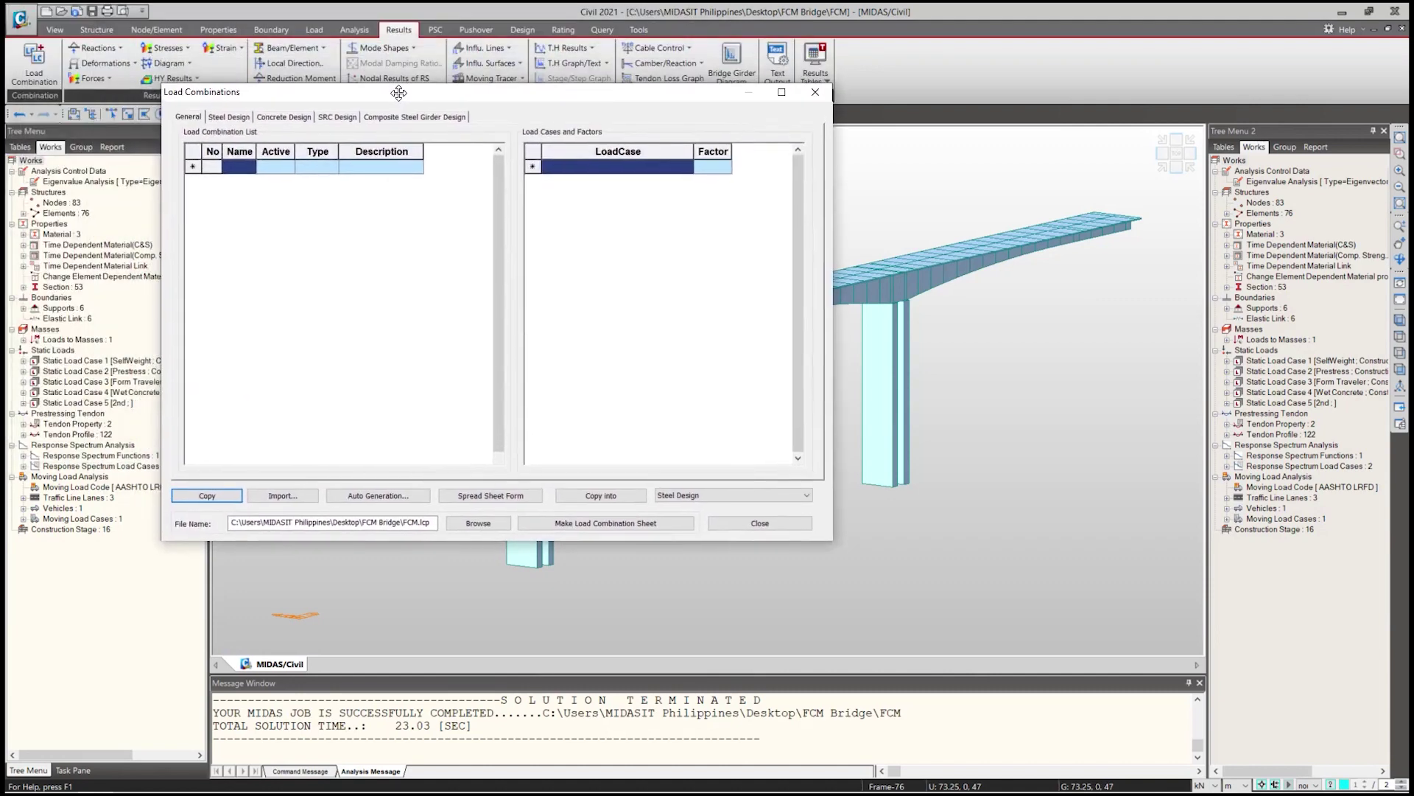
left_click(284, 117)
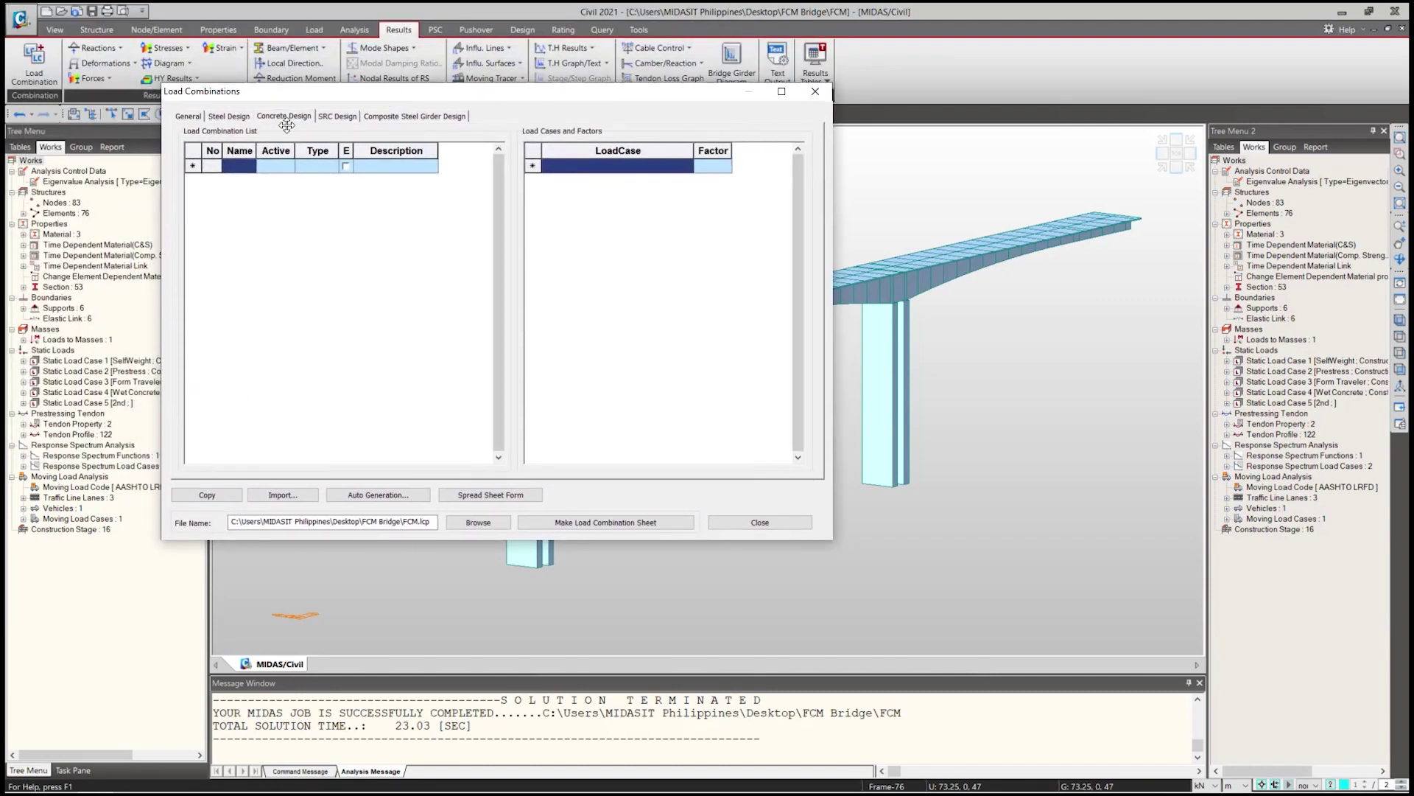
left_click(381, 496)
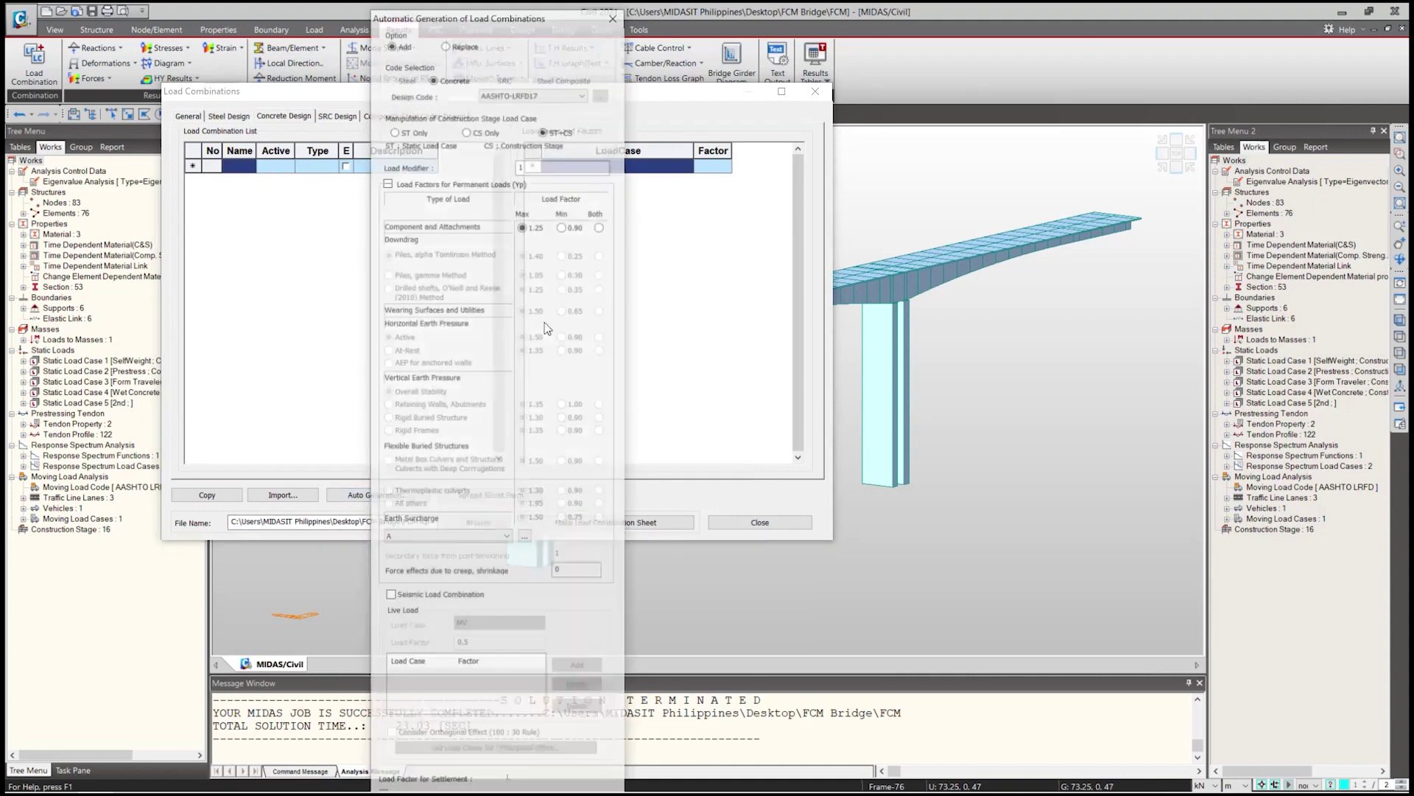
left_click_drag(538, 34, 621, 36)
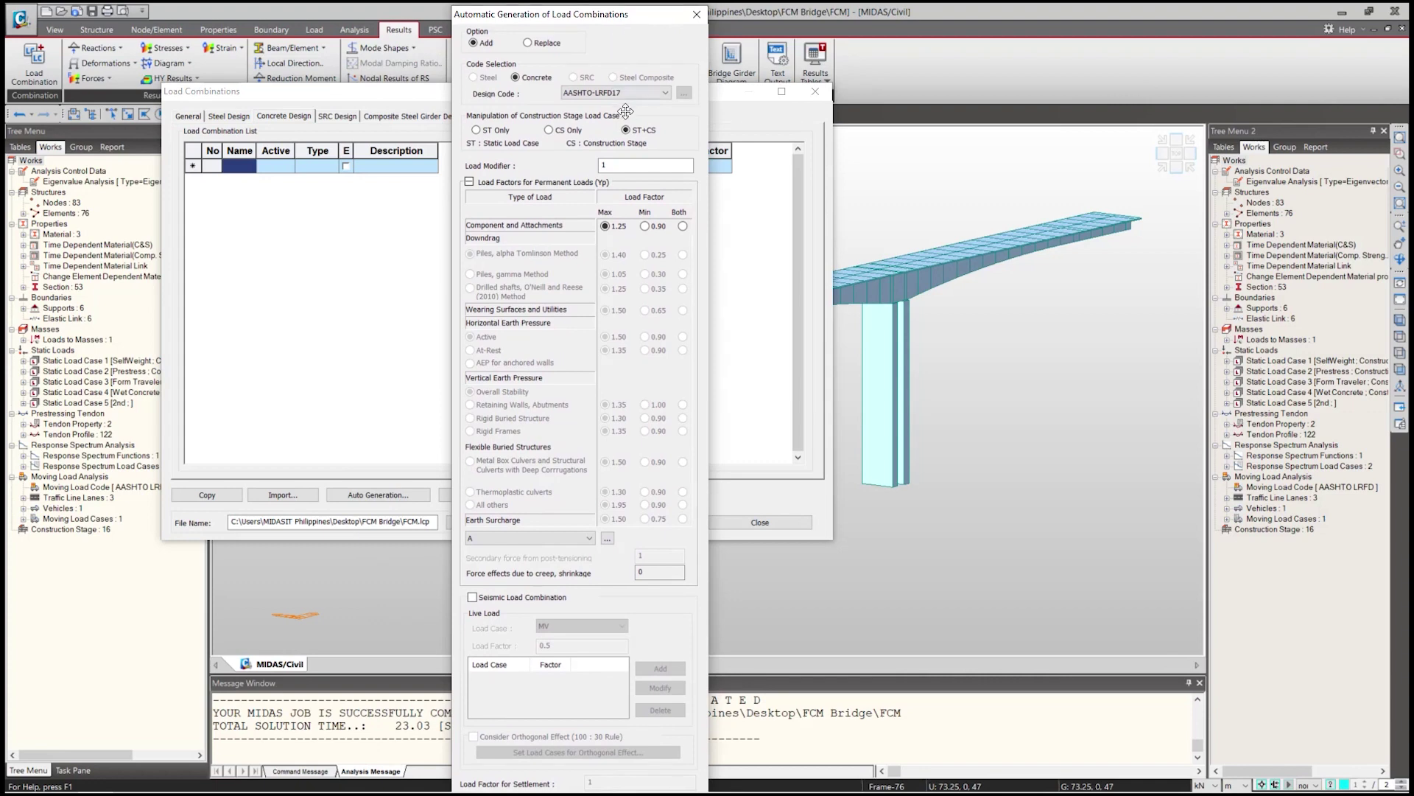
left_click(632, 93)
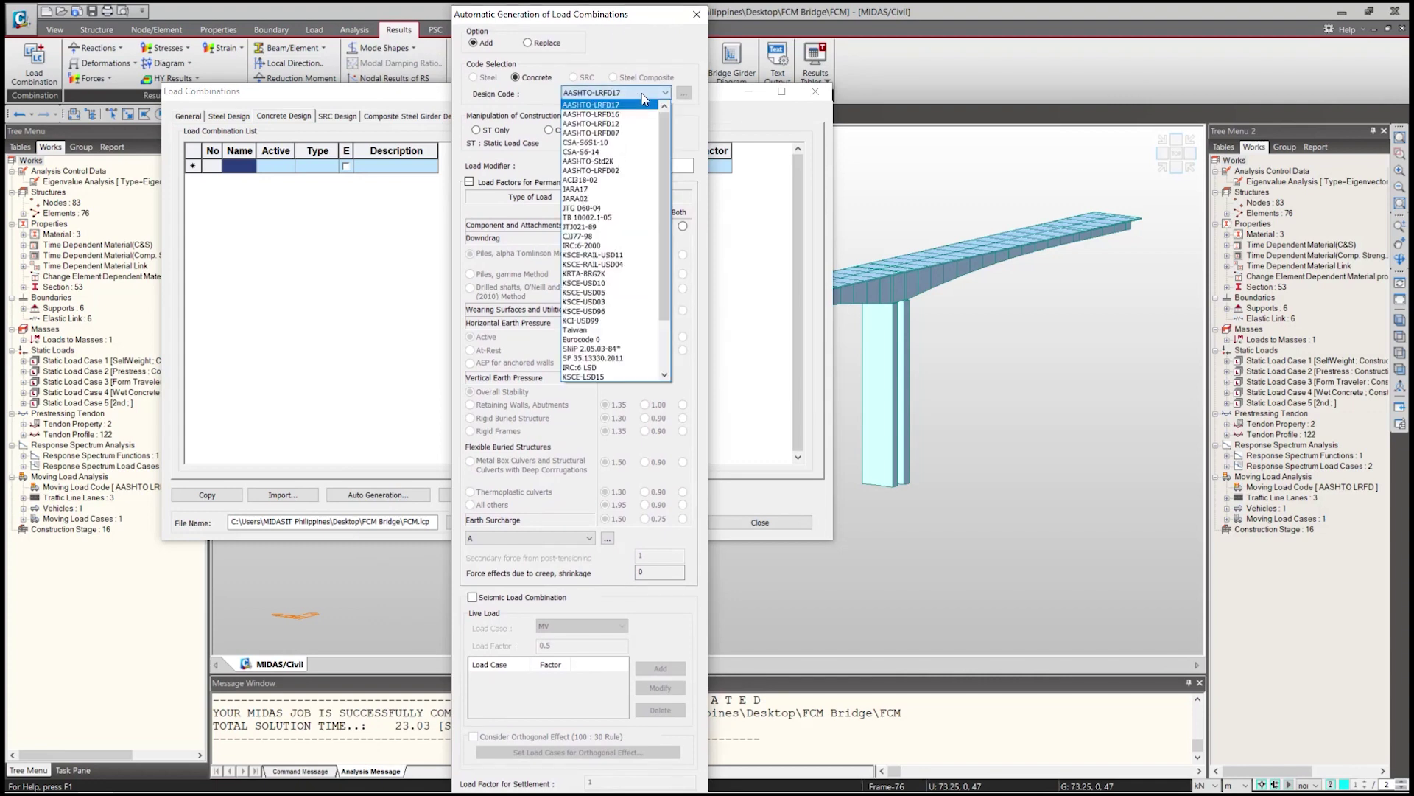
left_click(593, 104)
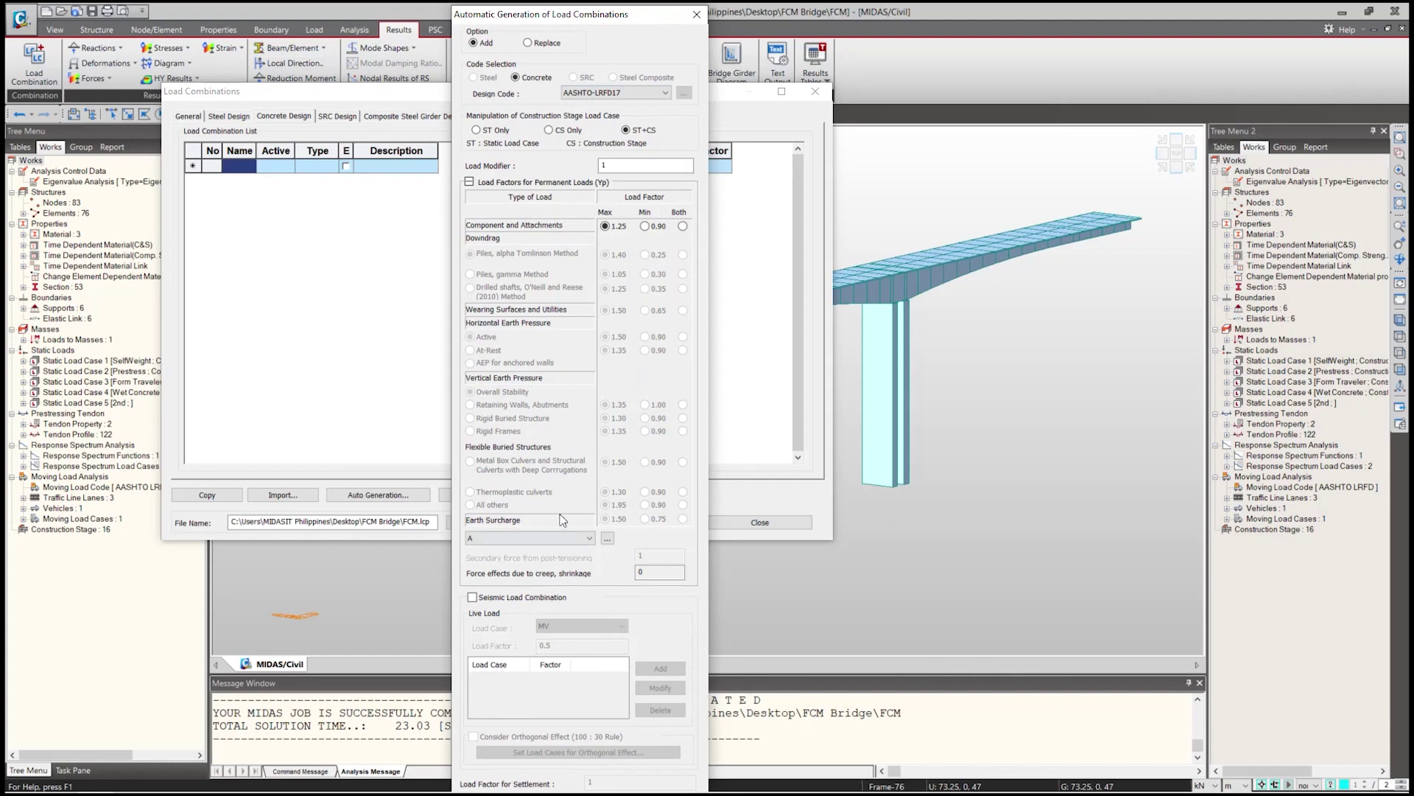
left_click(469, 182)
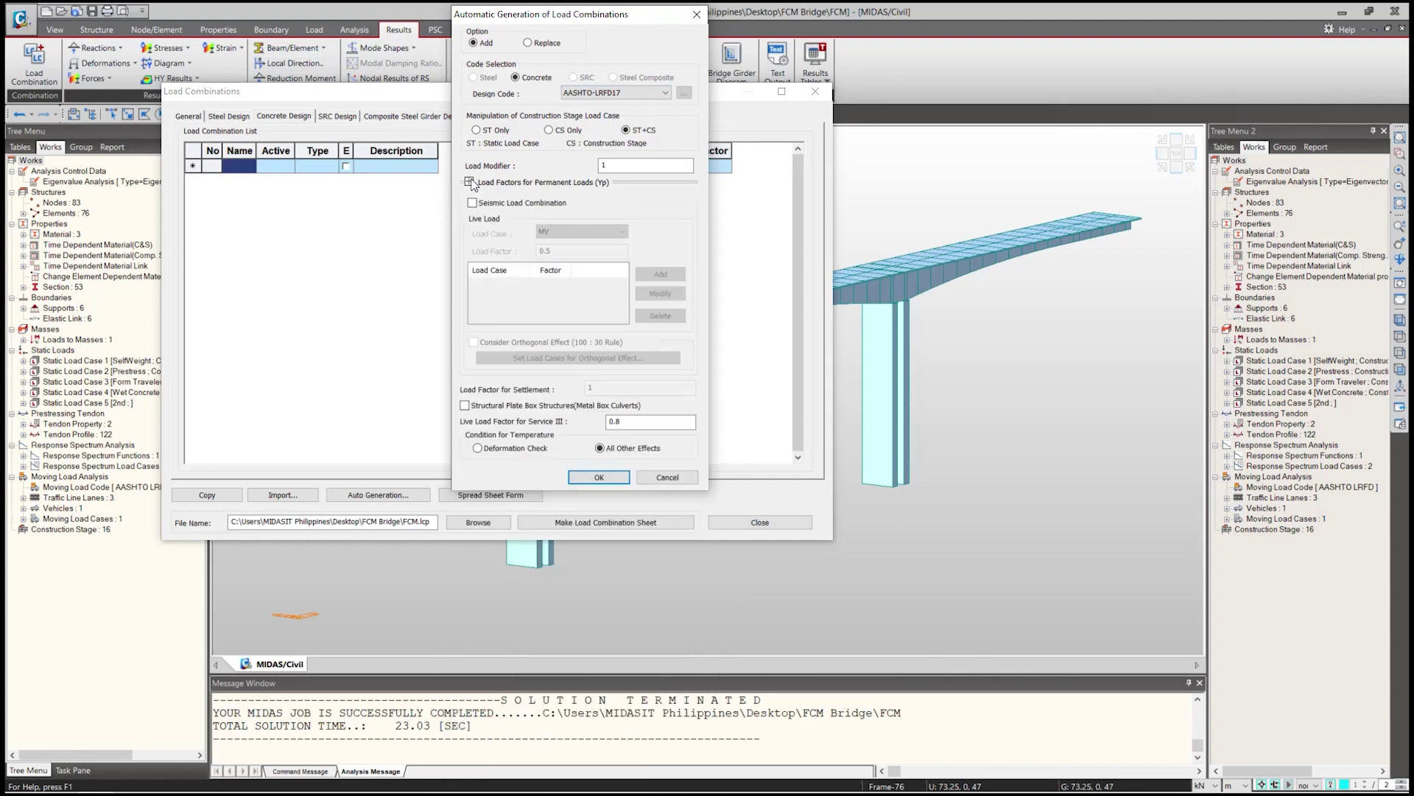
left_click(599, 476)
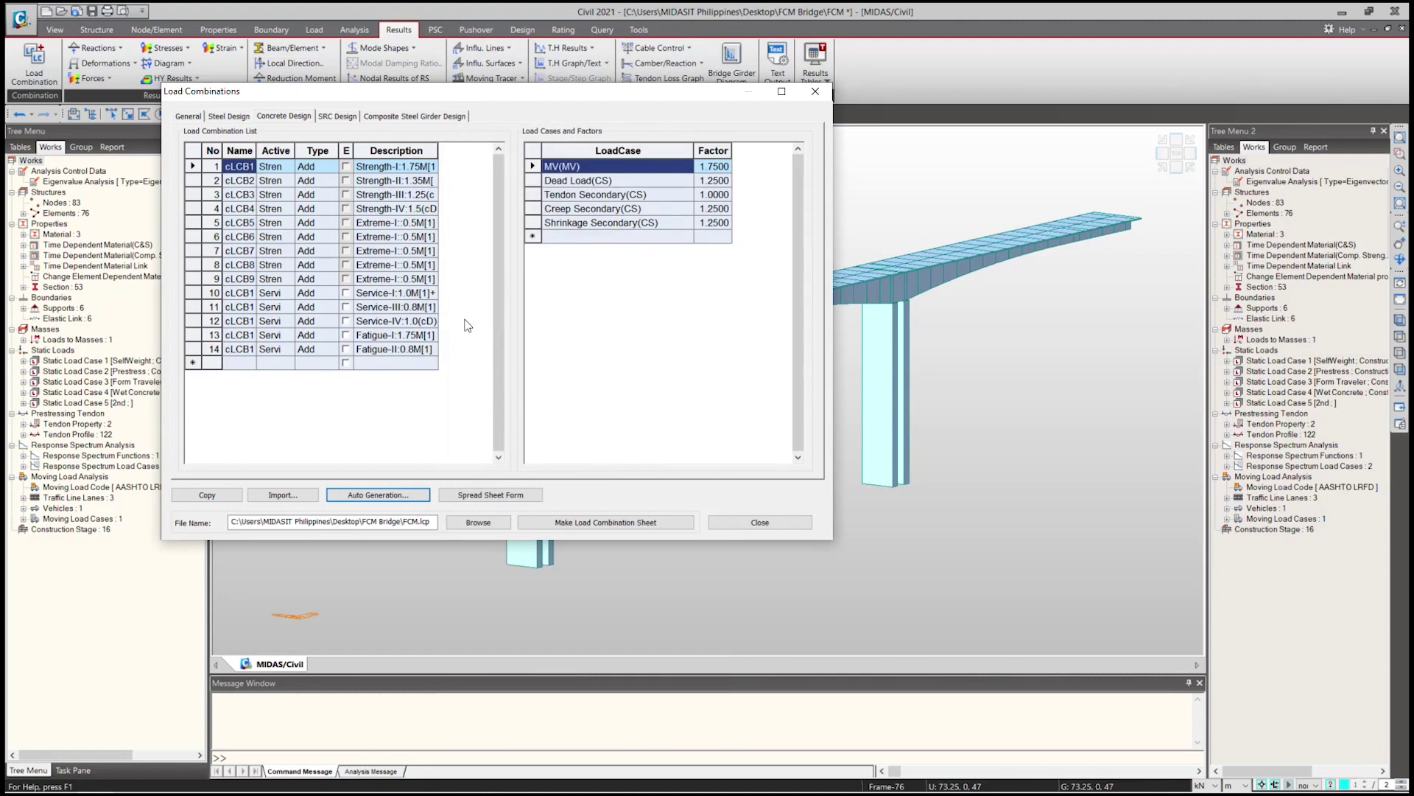
Examine the load cases and factors of the generated strength, extreme, service and fatigue combinations, and close the load combinations.
left_click(394, 180)
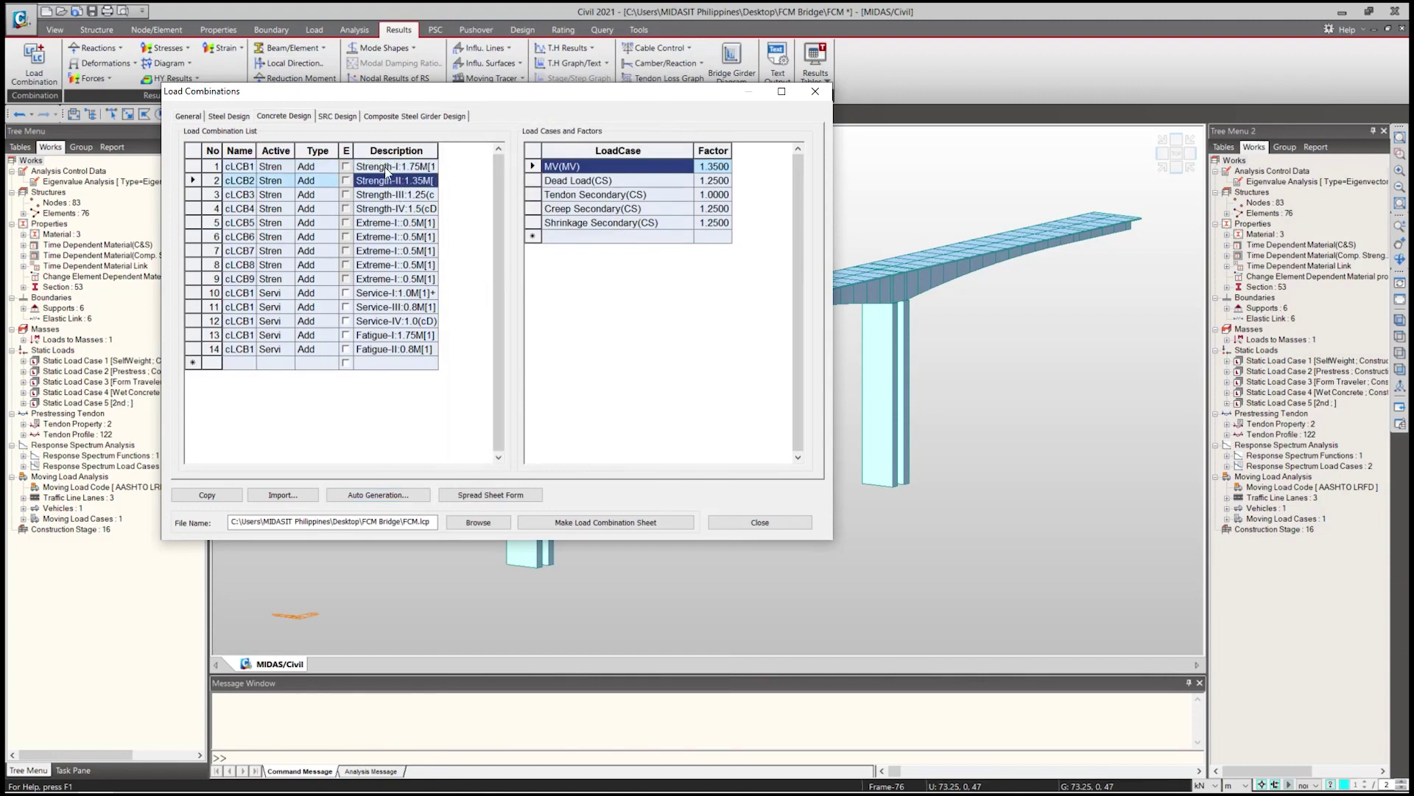
key("Up")
key("Down")
key("Down")
key("Down")
key("Down")
key("Down")
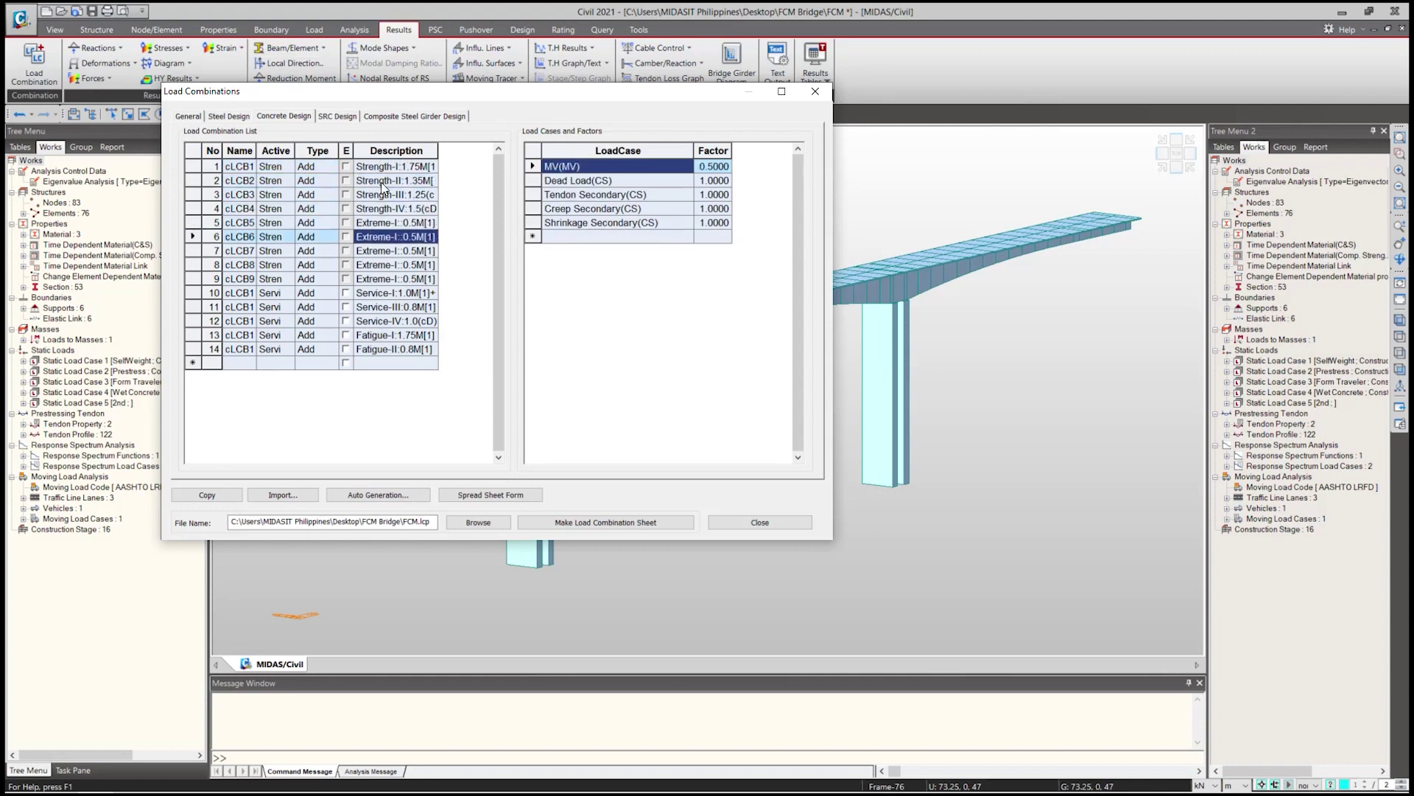
key("Down")
key("Down")
key("Down")
key("Down")
key("Down")
key("Down")
key("Down")
key("Down")
key("Down")
key("Up")
key("Up")
key("Up")
key("Up")
key("Up")
key("Up")
key("Up")
key("Up")
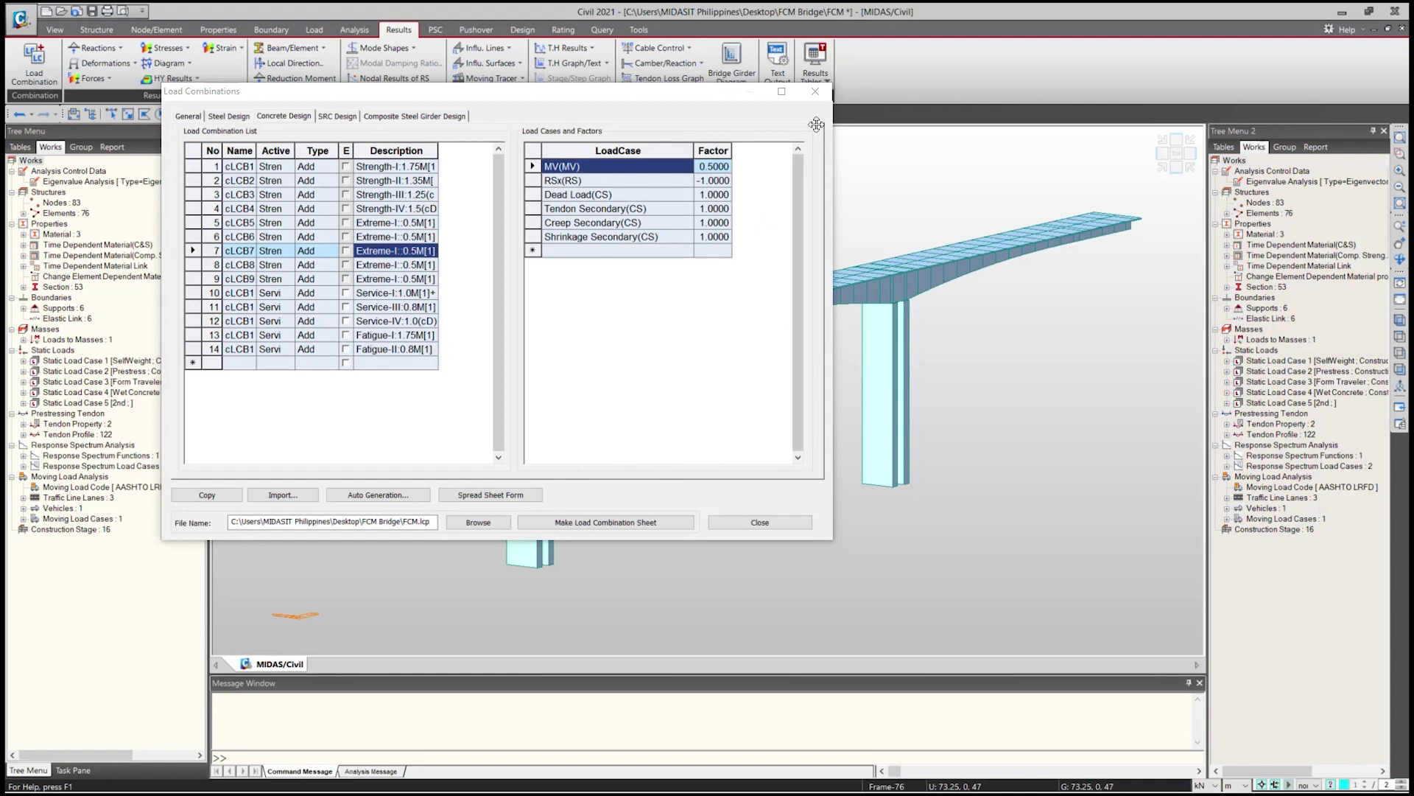
left_click(816, 92)
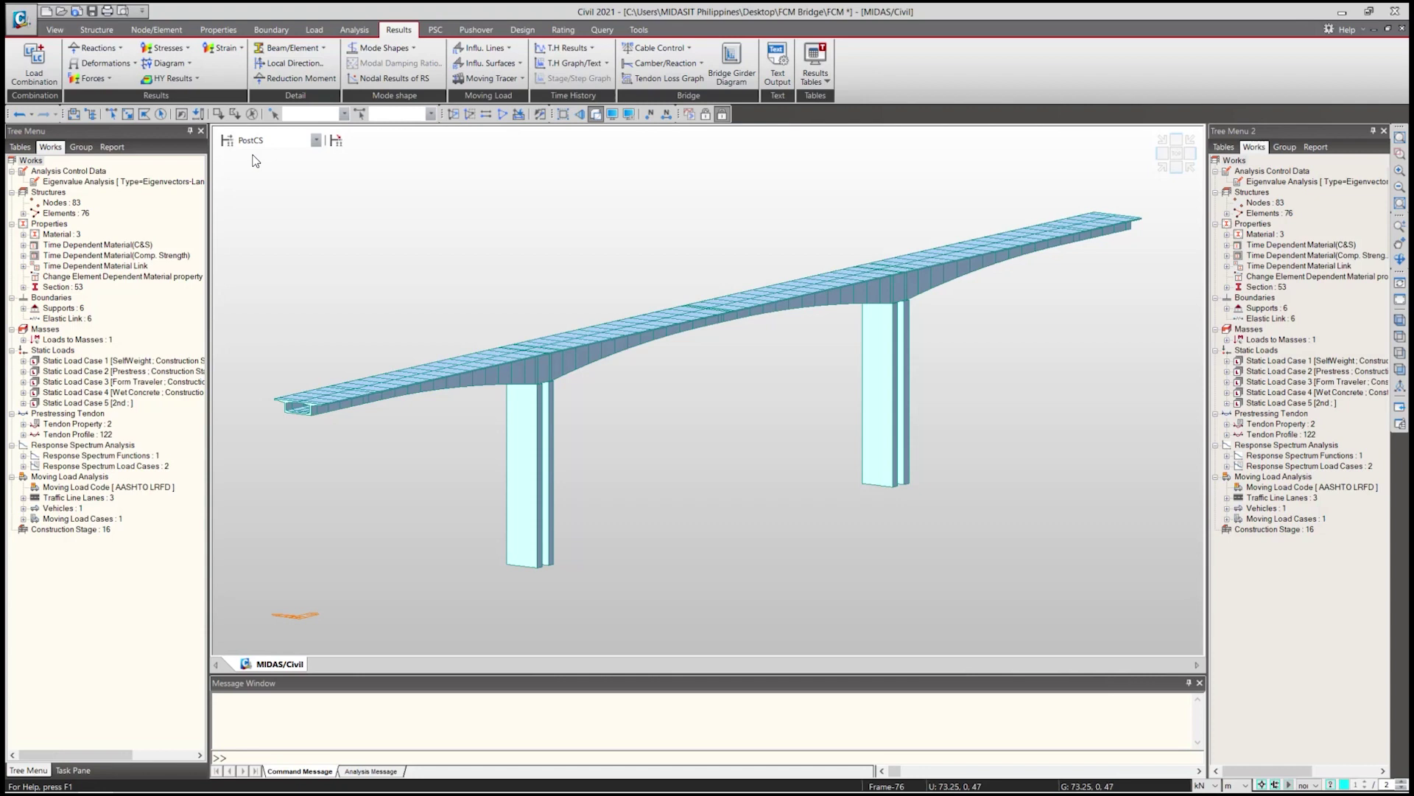
Display the FXYZ reaction forces with values for load combination CBCmax: cLCB1 on the bridge model.
left_click(96, 48)
left_click(122, 67)
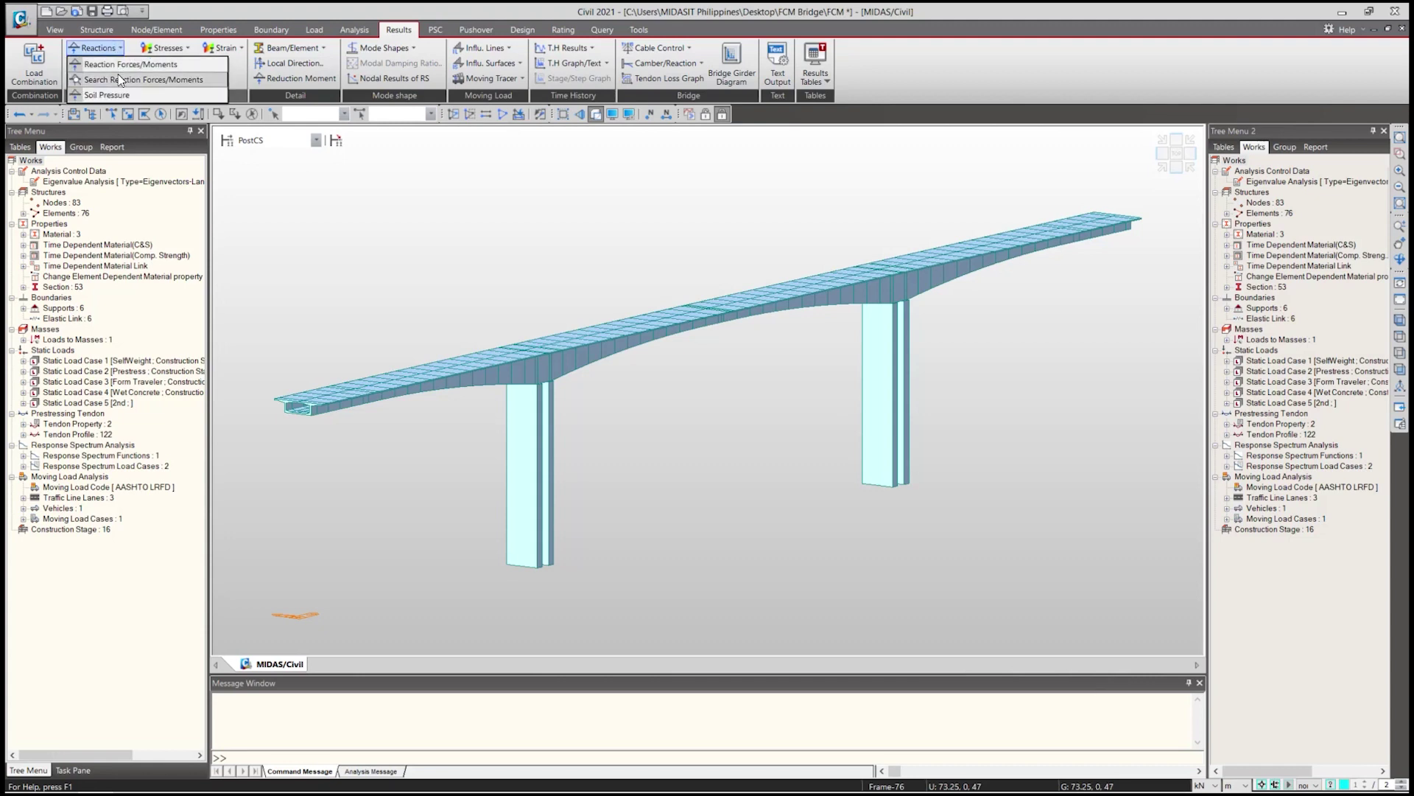
left_click(105, 213)
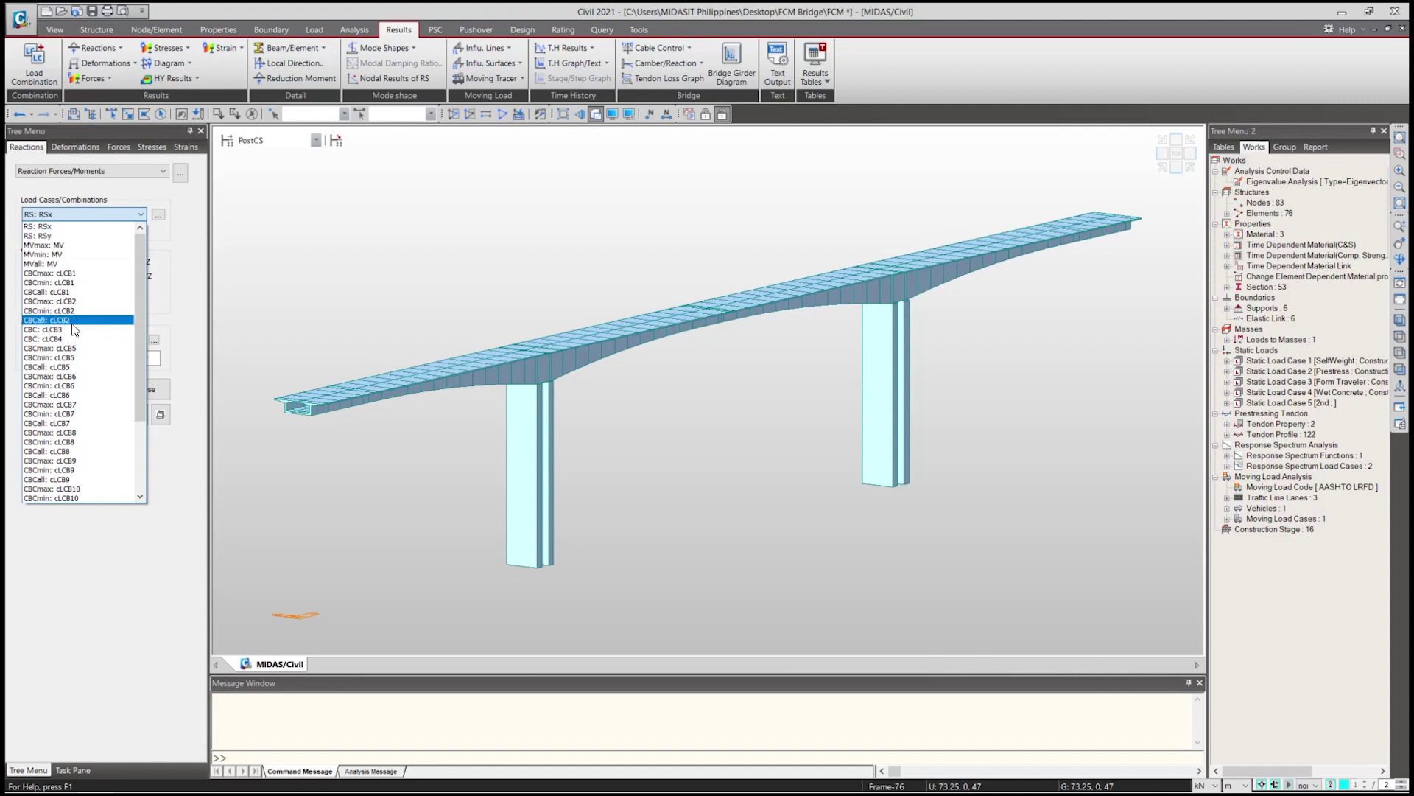
left_click(83, 274)
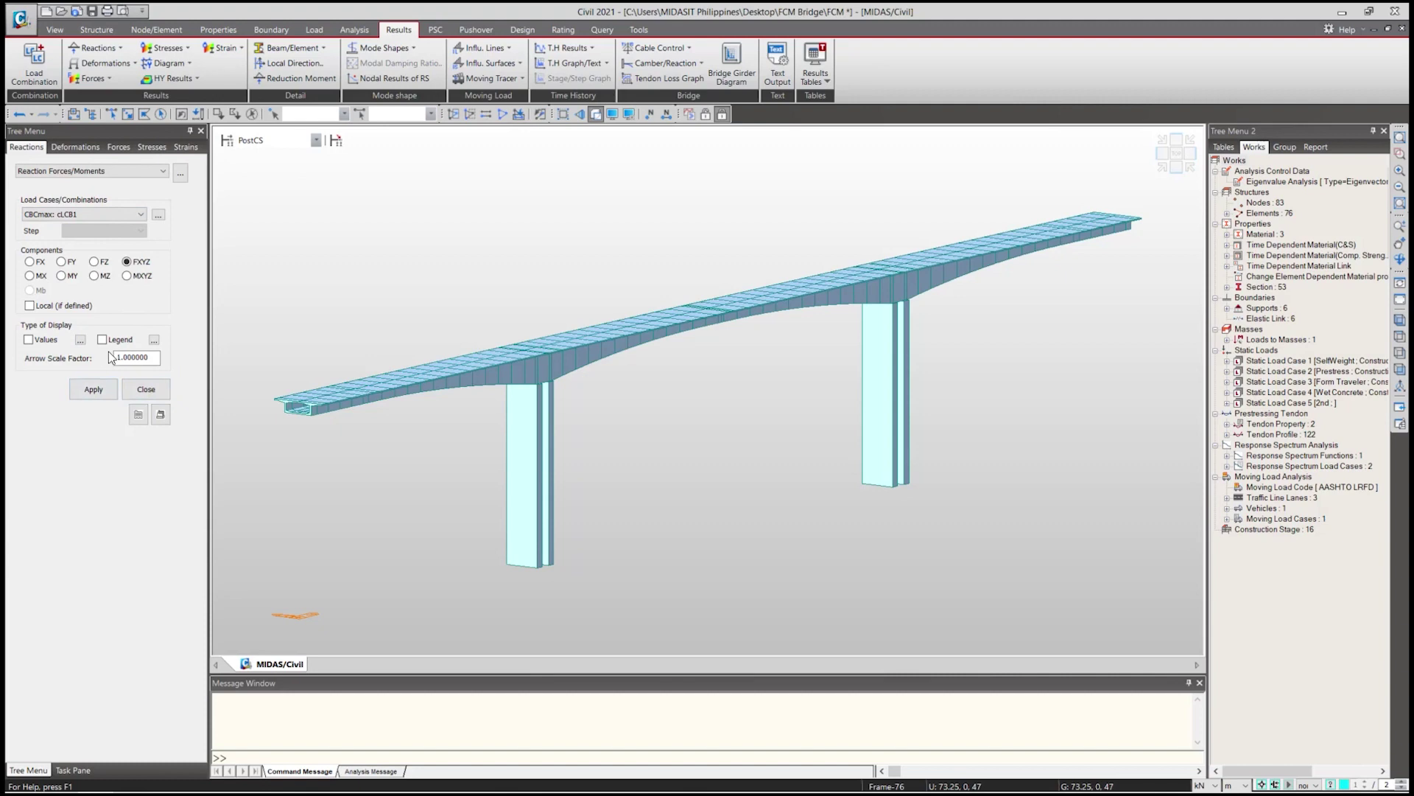
left_click(80, 339)
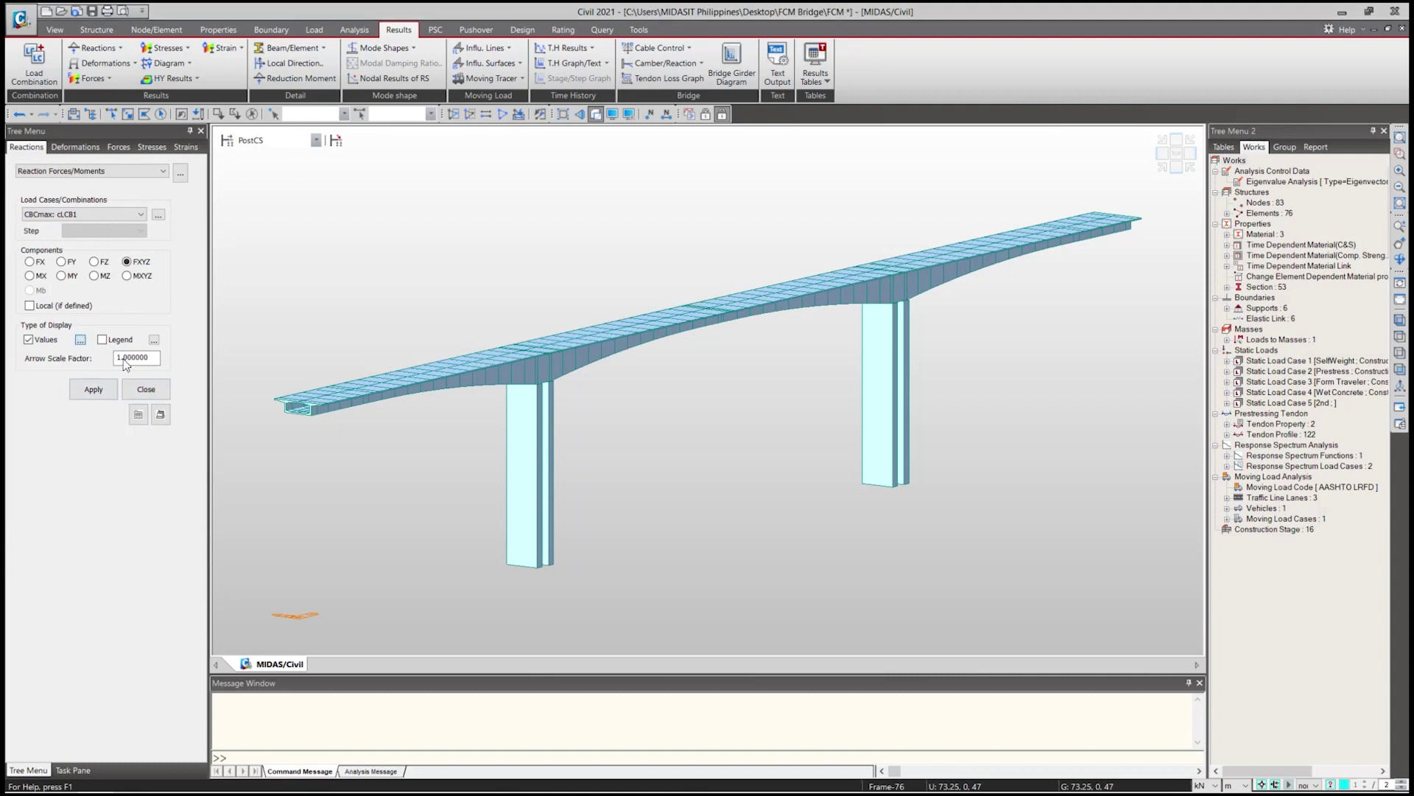
left_click_drag(746, 304, 719, 302)
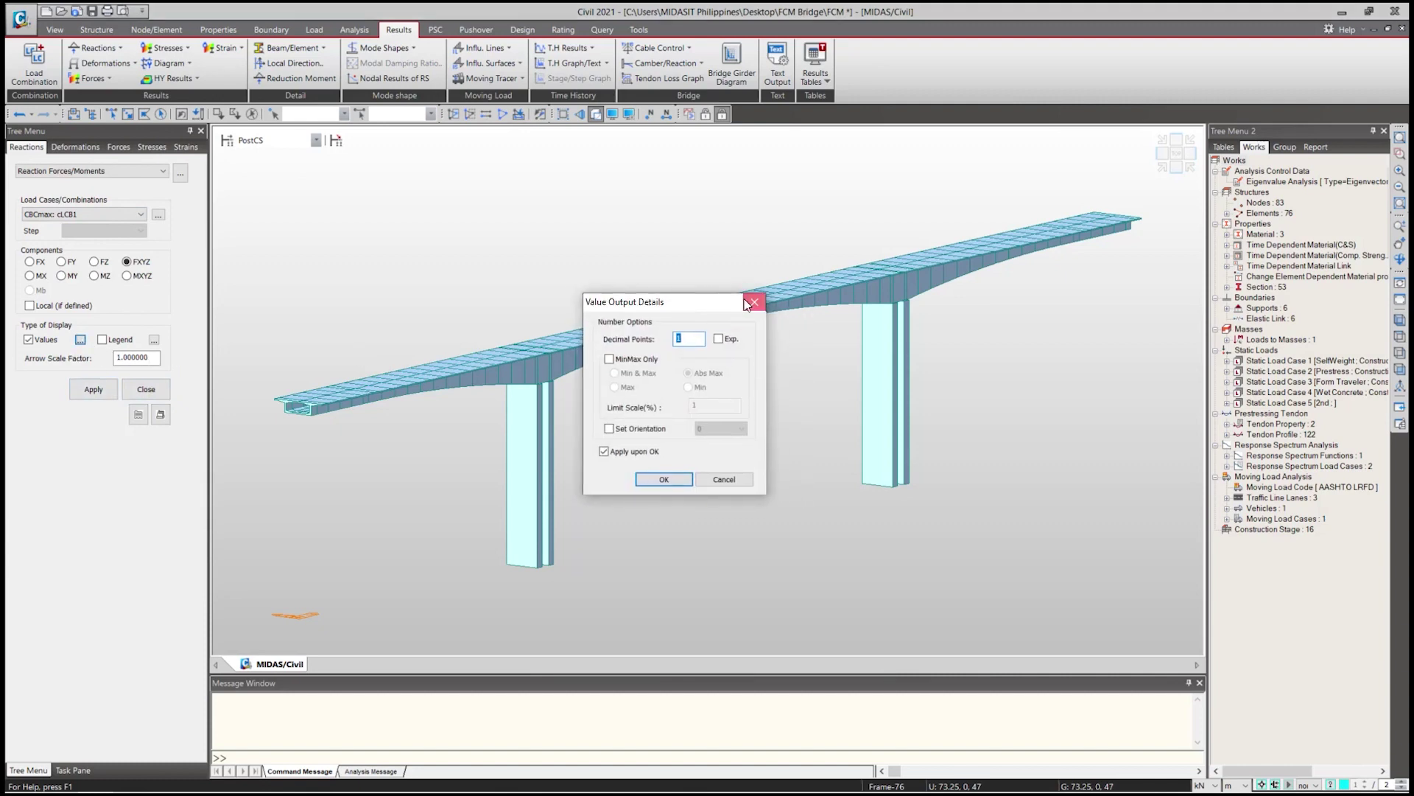
left_click(754, 302)
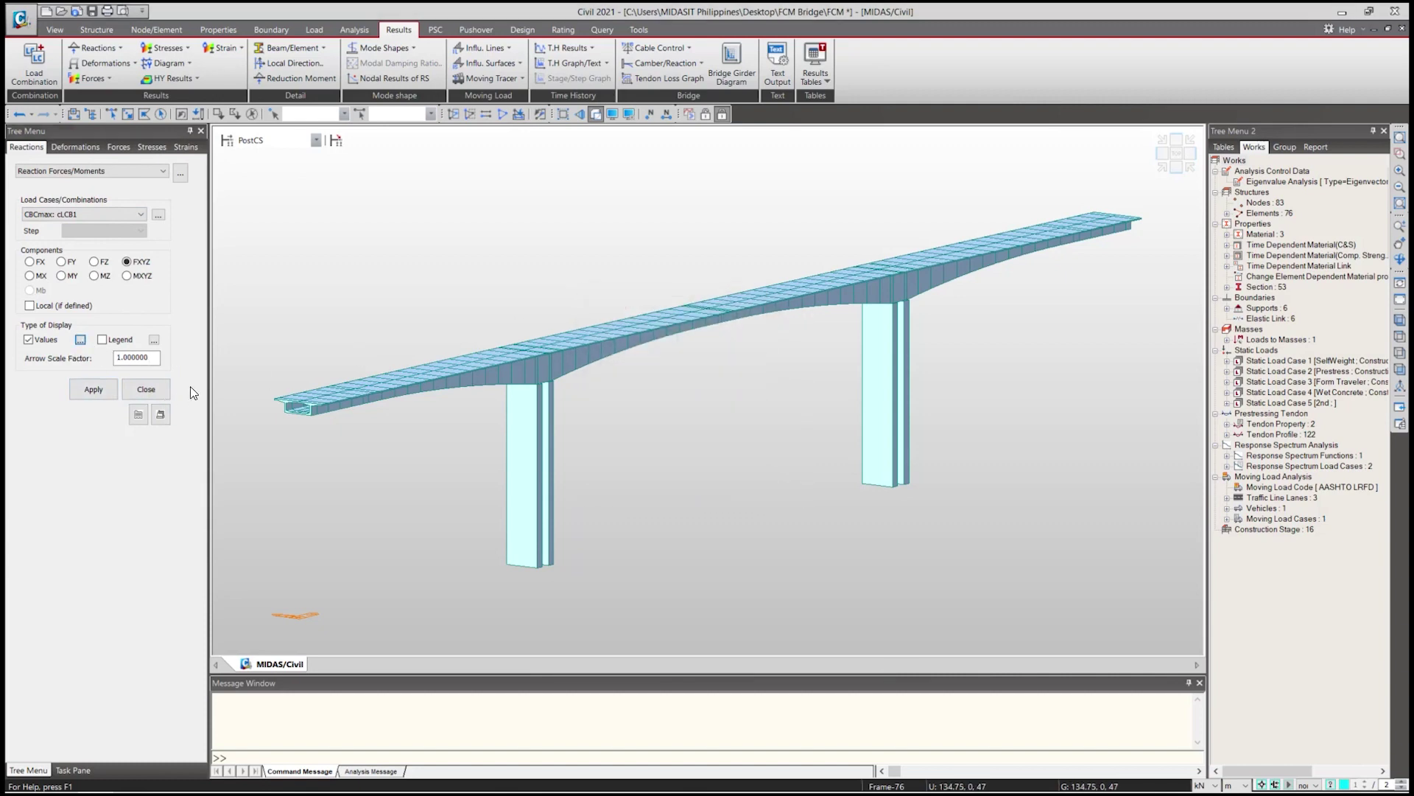
left_click(100, 390)
mouse_move(705, 451)
middle_mouse_down()
mouse_move(611, 414)
mouse_move(648, 395)
mouse_move(582, 398)
mouse_move(609, 410)
mouse_move(582, 410)
mouse_move(607, 396)
mouse_move(590, 411)
mouse_move(640, 420)
mouse_move(618, 410)
middle_mouse_up()
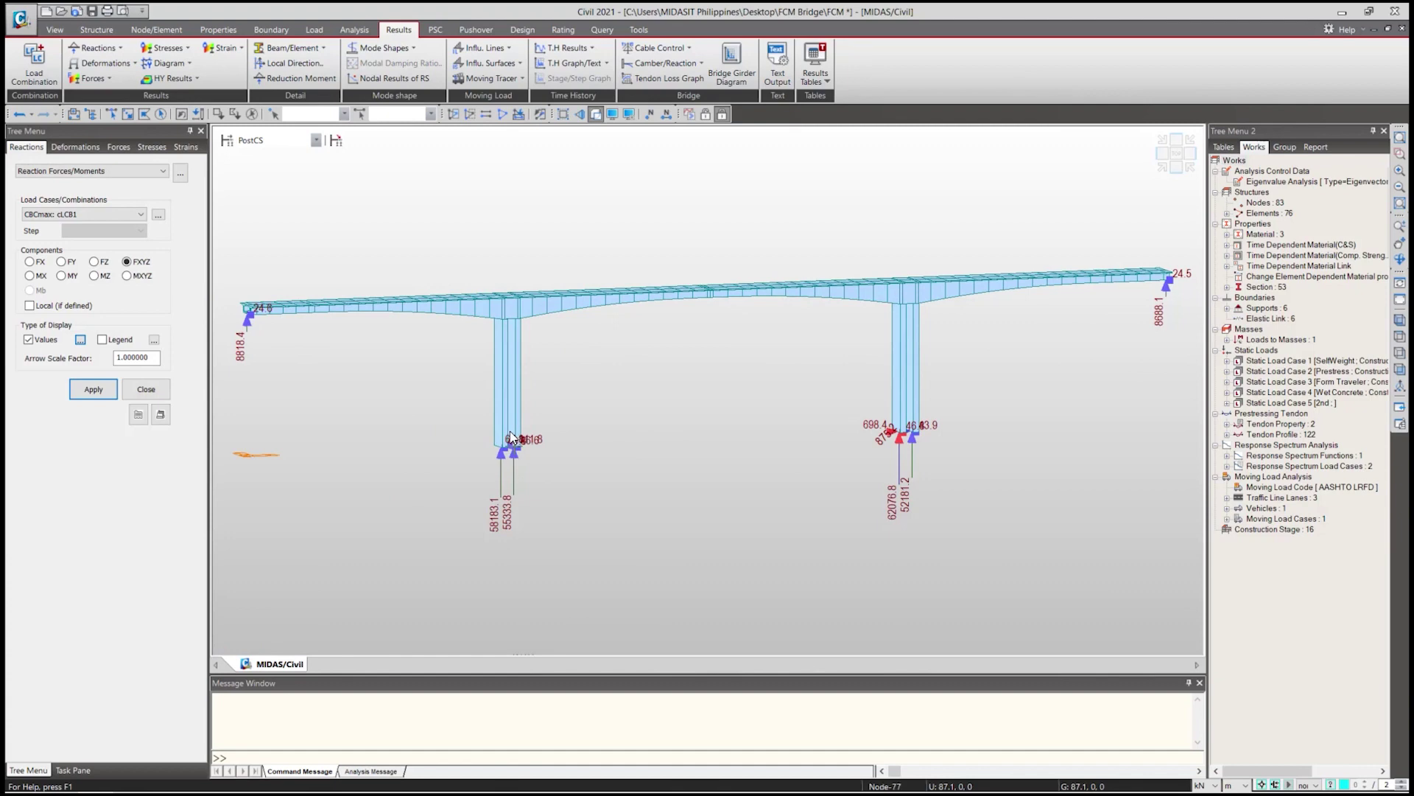
Inspect the reactions at the pier bases and limit the displayed reaction component to FZ.
left_click(102, 214)
left_click(885, 457)
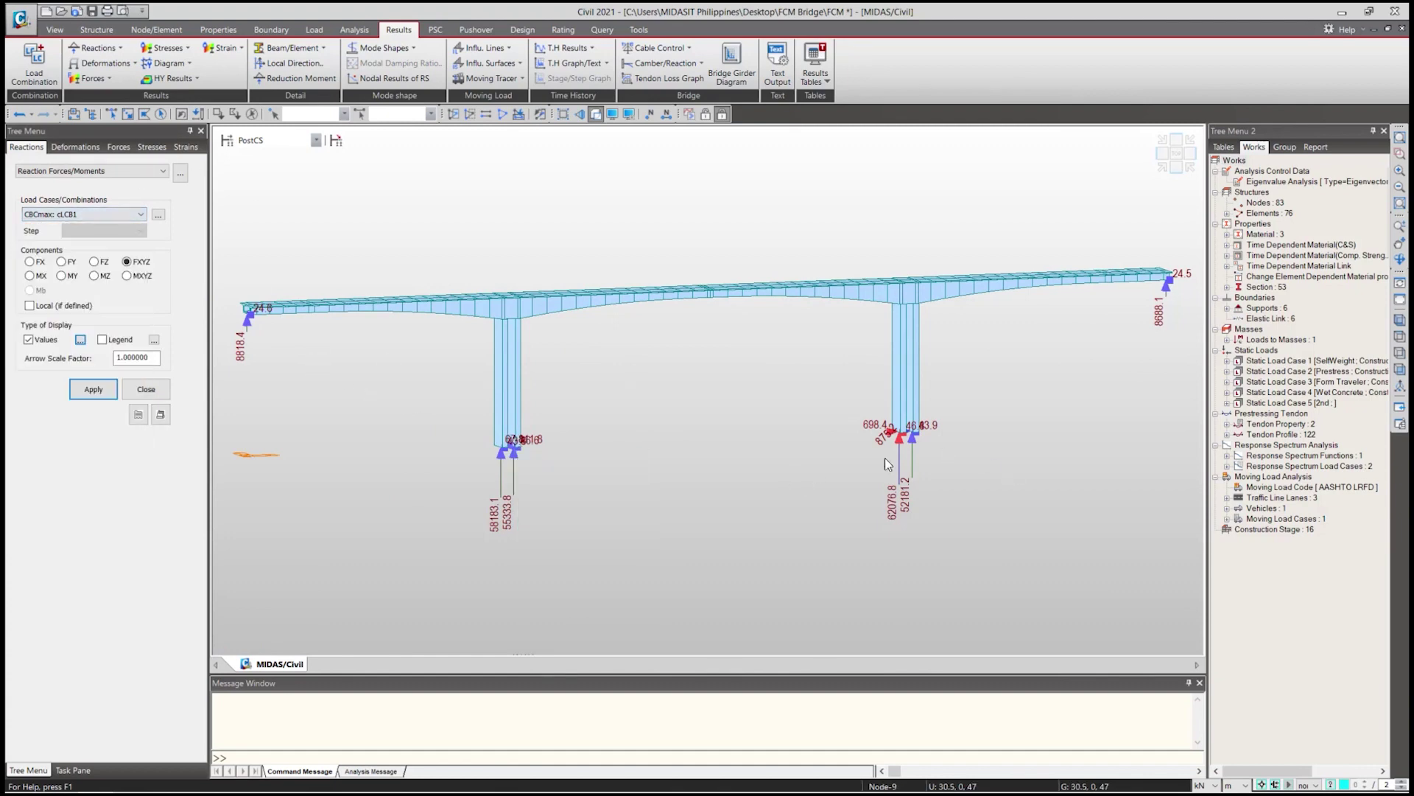
scroll(908, 457, "up", 3)
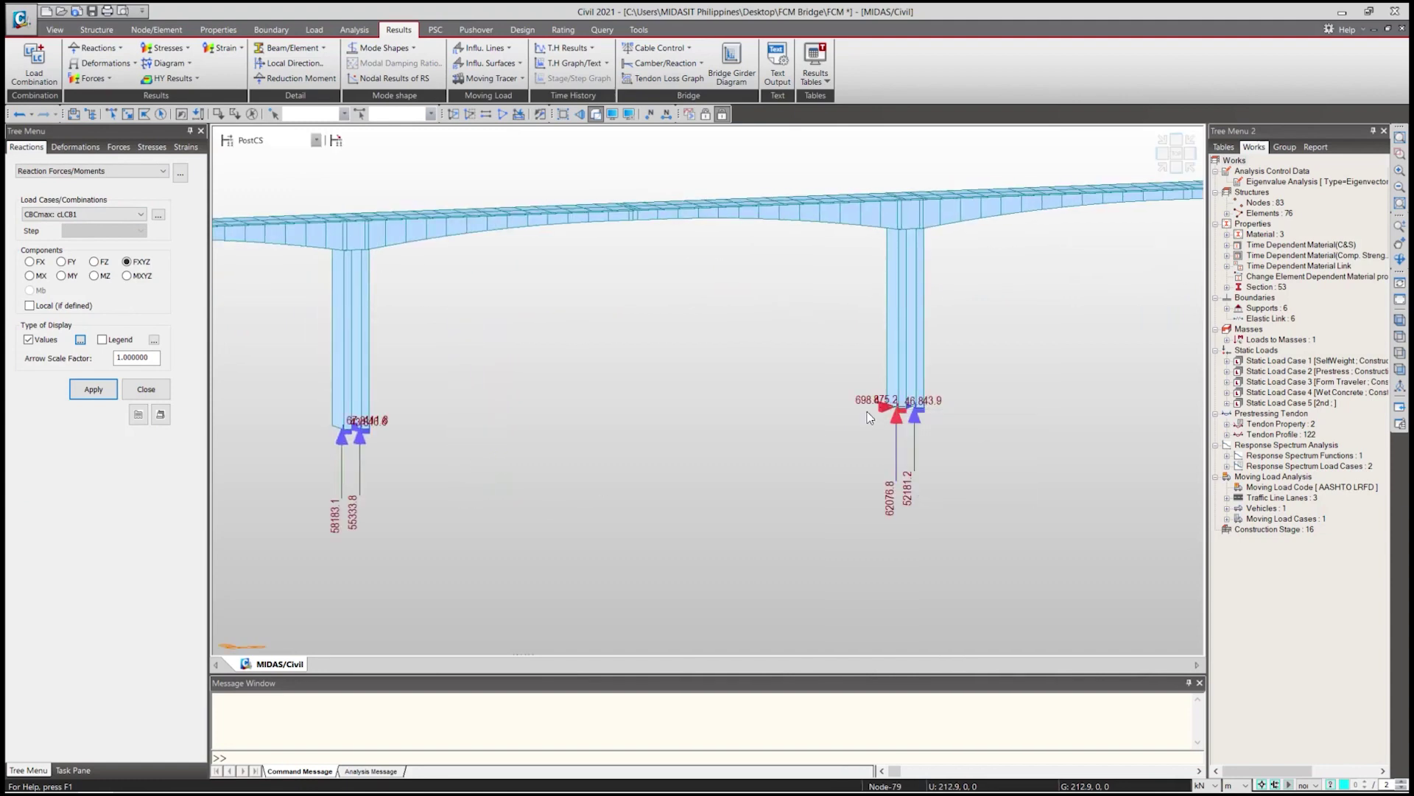
scroll(820, 445, "down", 4)
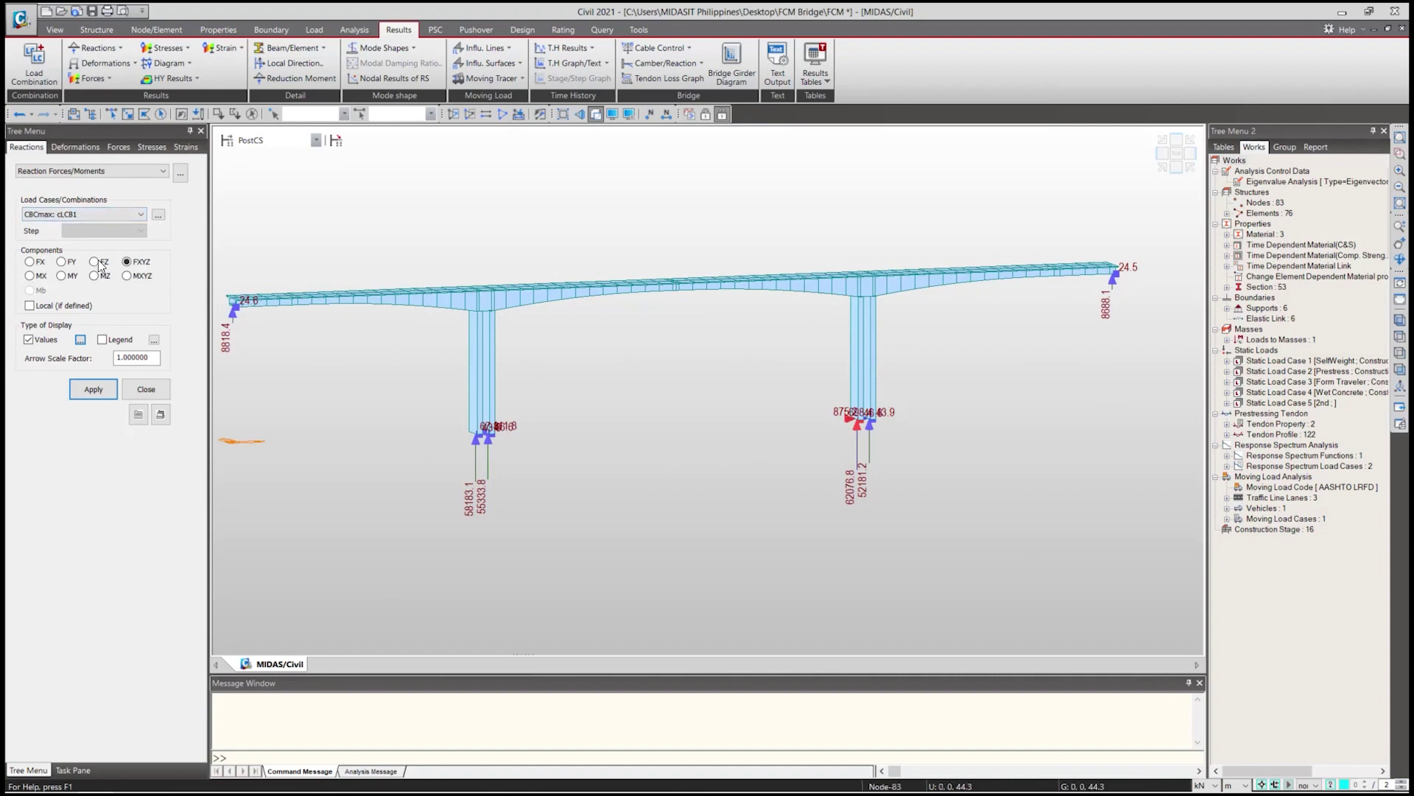
left_click(94, 395)
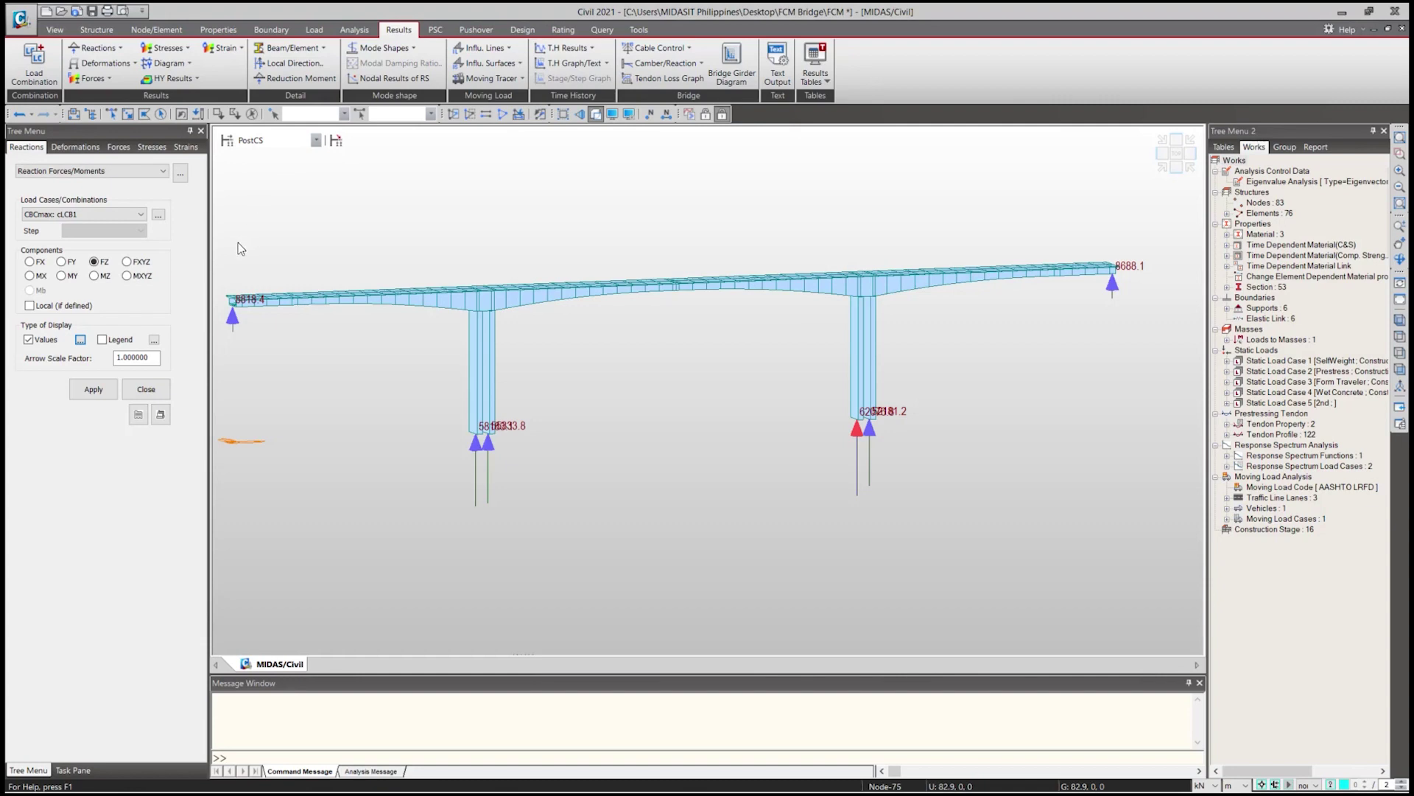
Display the vertical reactions for construction stage CS1.
left_click(316, 140)
left_click(281, 141)
left_click(281, 141)
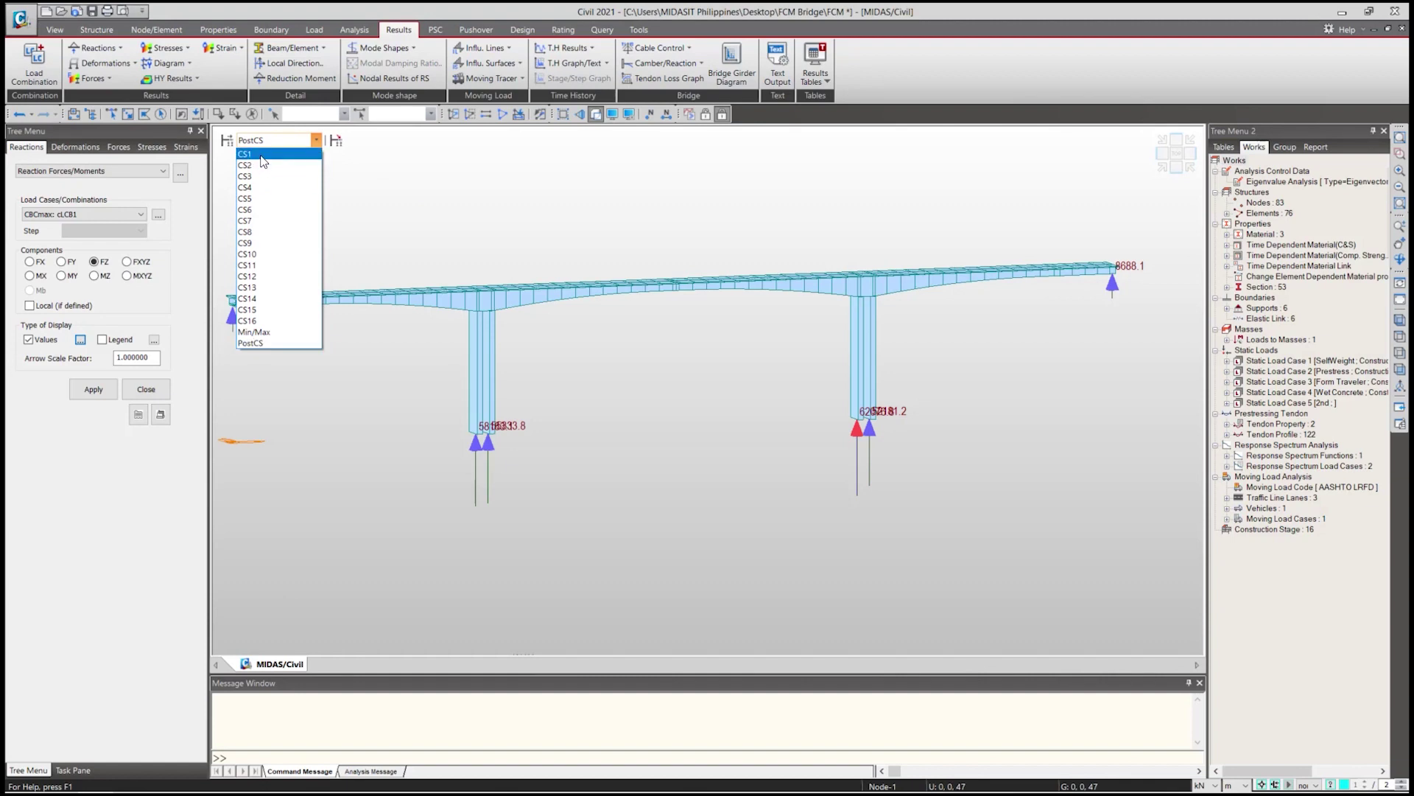
left_click(262, 155)
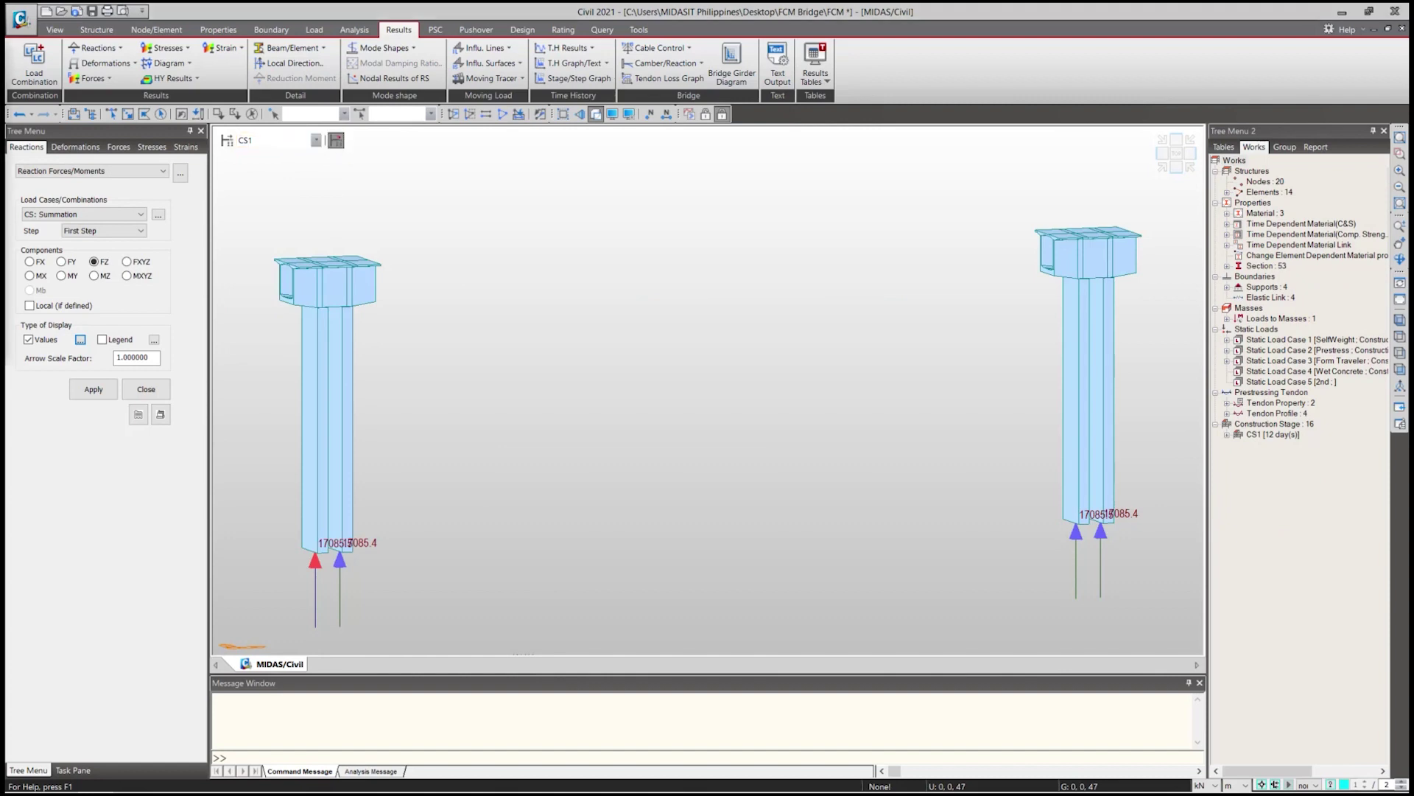
Step through the vertical reactions of the construction stages from CS2 up to the Min/Max envelope.
left_click(279, 141)
left_click(273, 149)
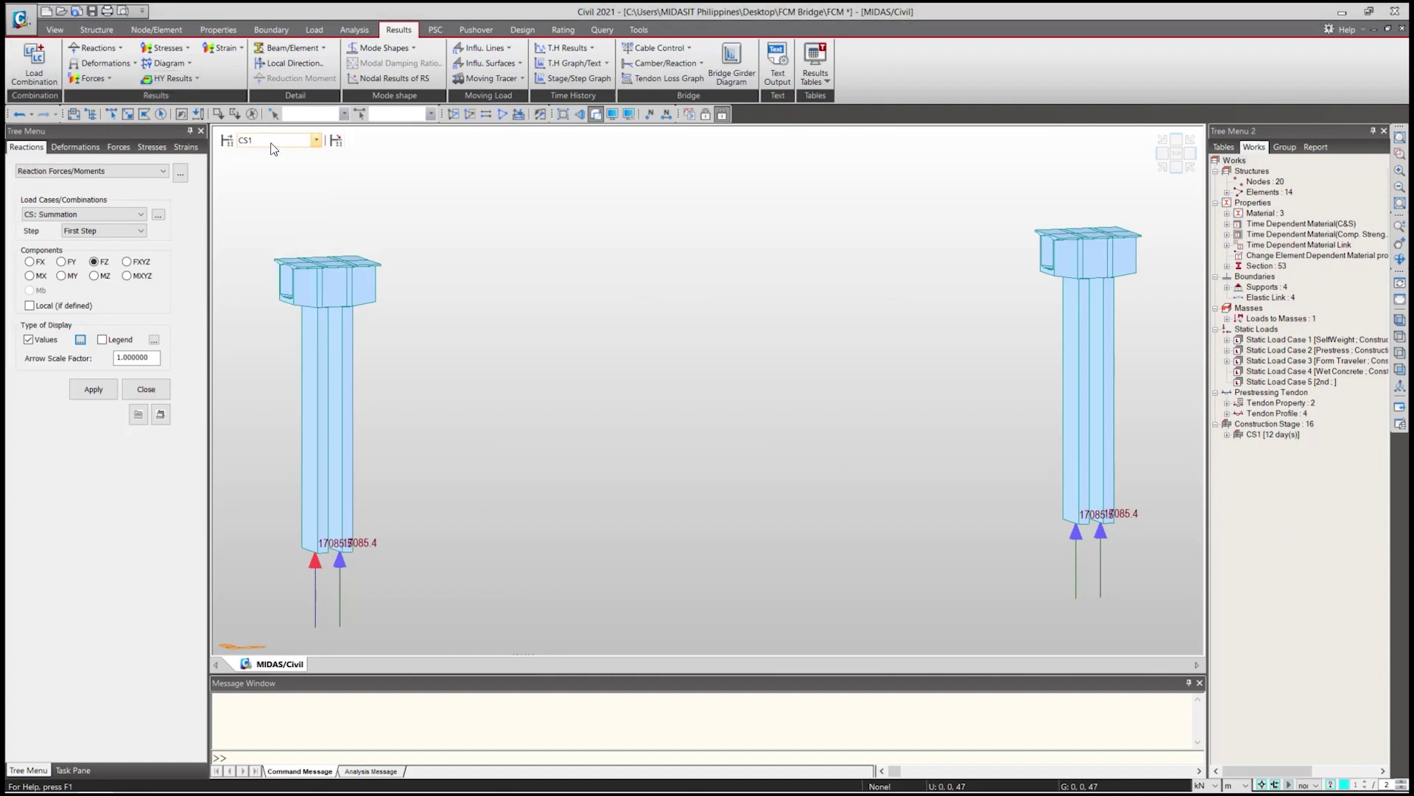
key("Down")
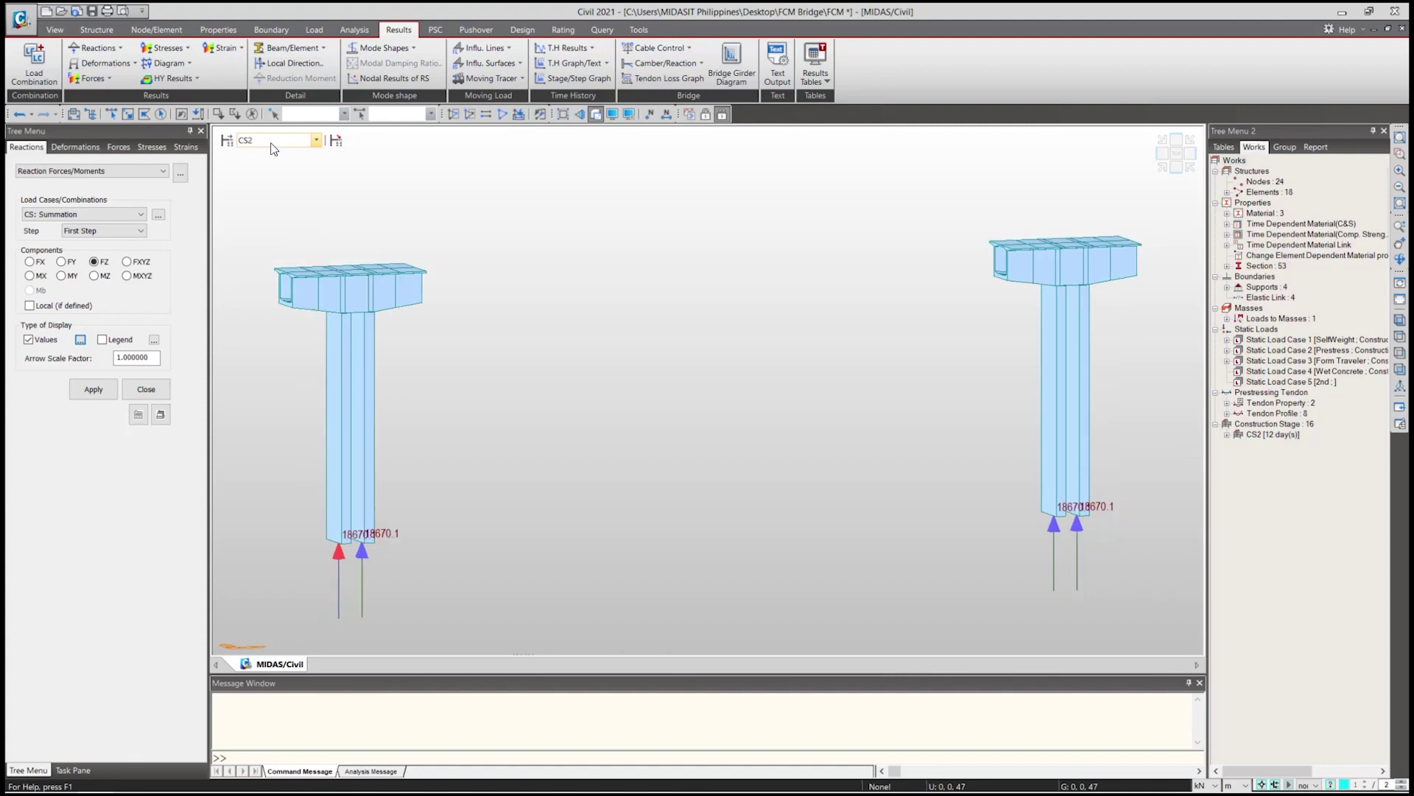
key("Down")
key("Down")
key("Down")
key("Down")
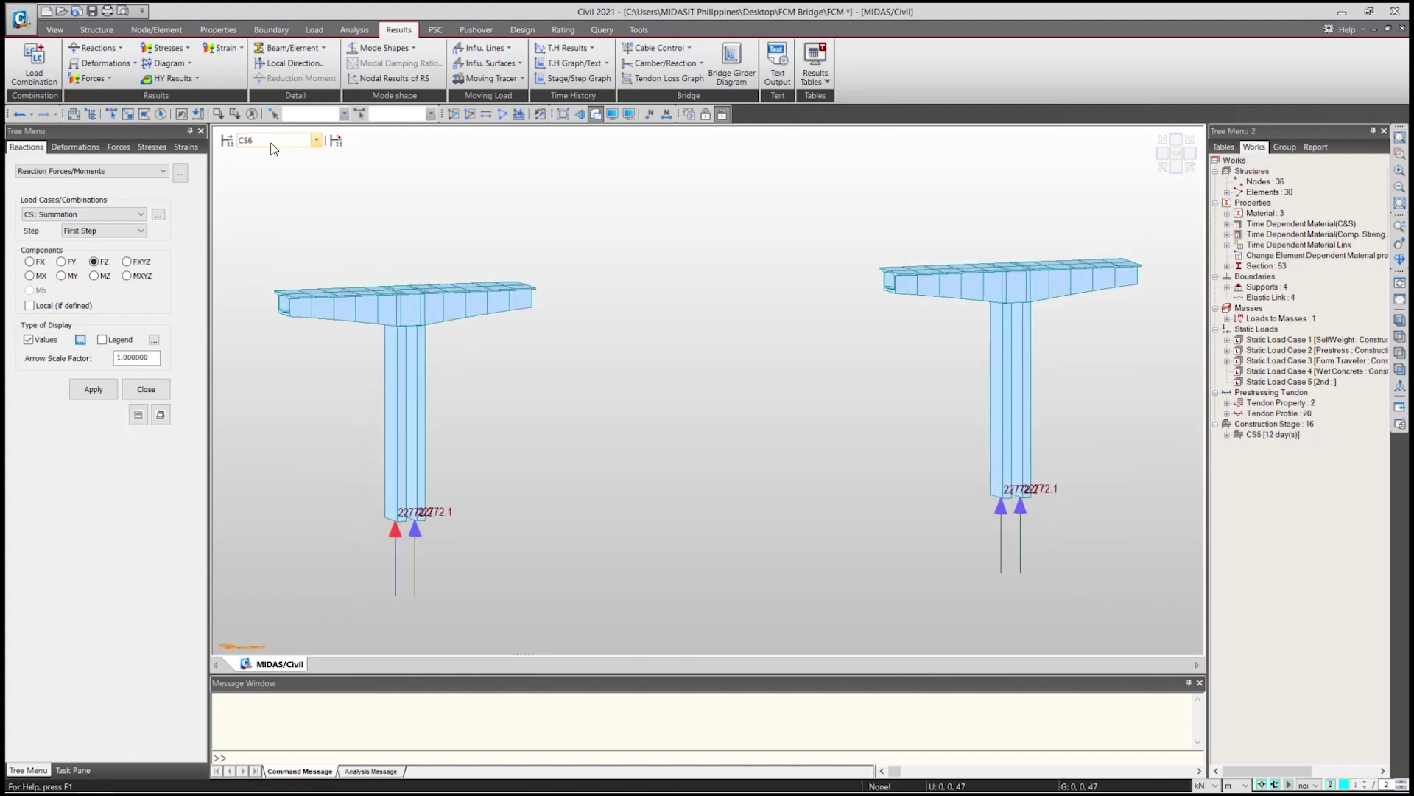
key("Down")
key("Down")
key("Down")
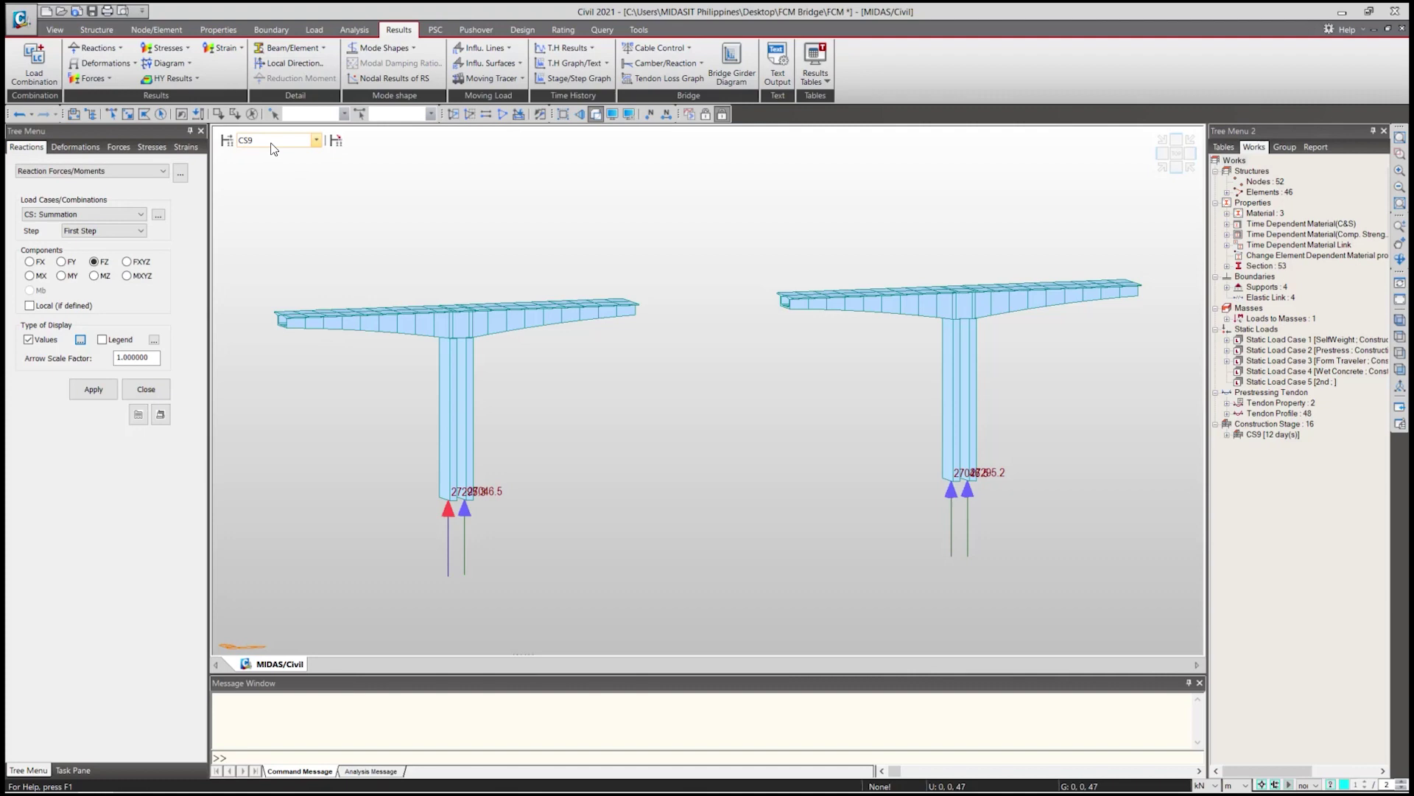
key("Down")
key("Down")
key("Down")
key("Down")
key("Down")
key("Down")
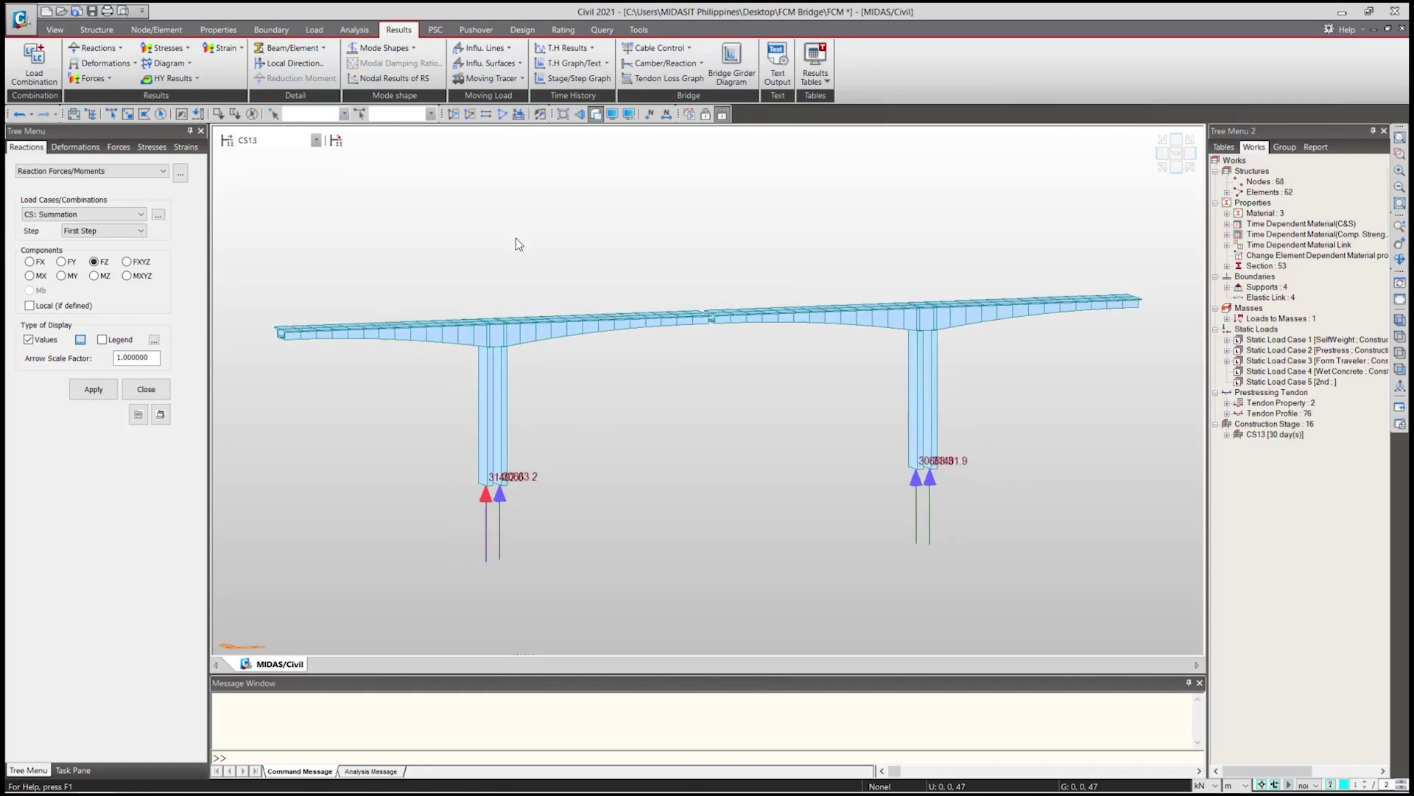
key("Down")
key("Down")
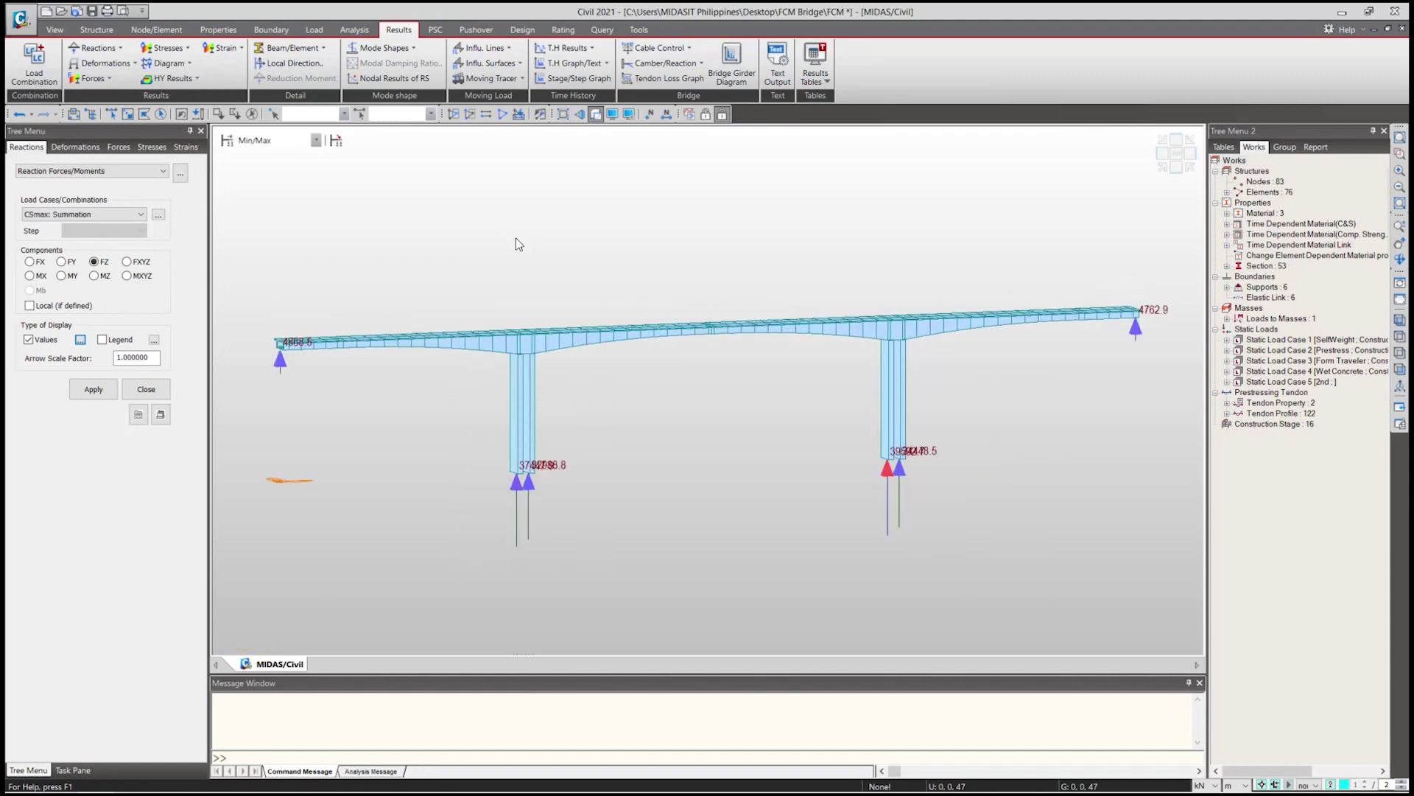
Display the vertical reactions for the PostCS stage.
left_click(258, 140)
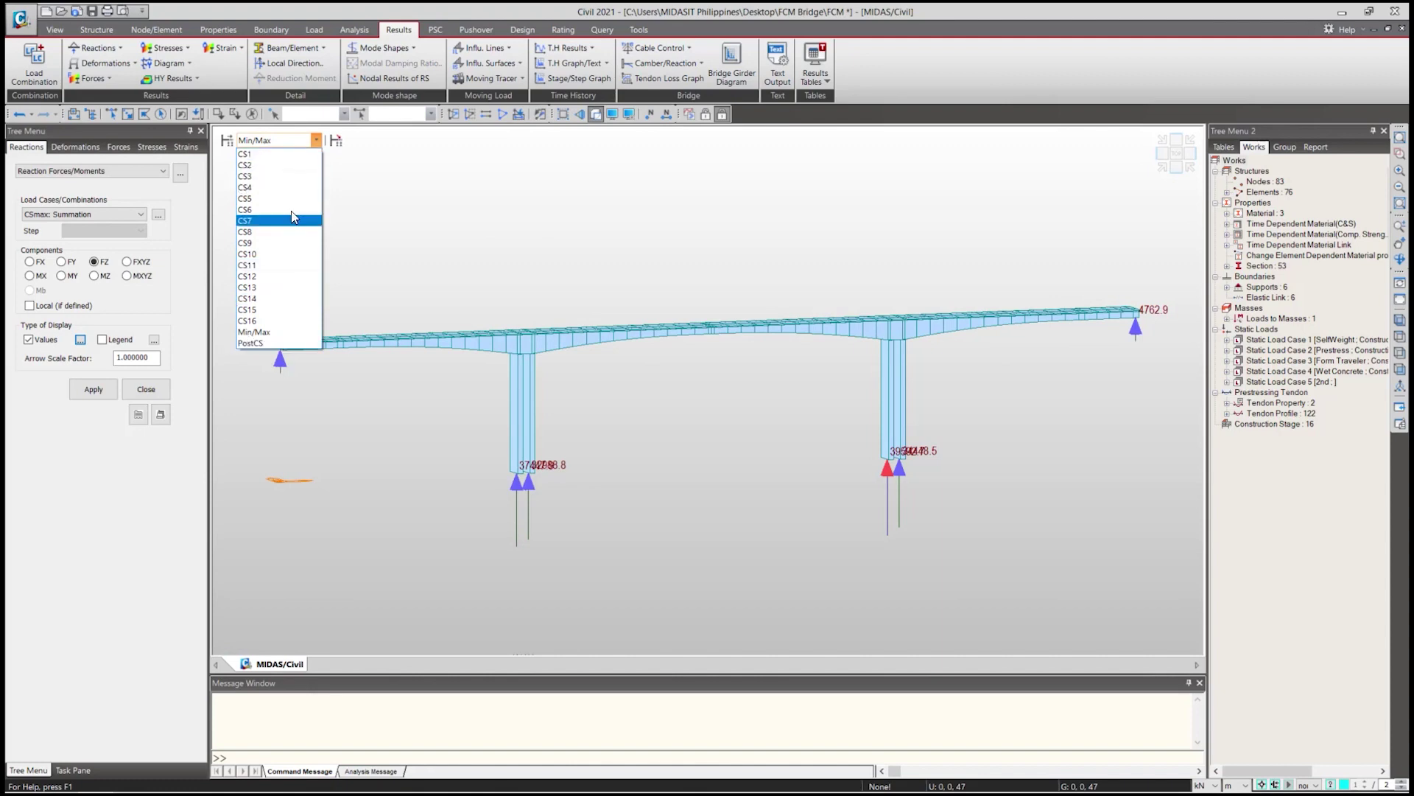
left_click(341, 163)
left_click(280, 140)
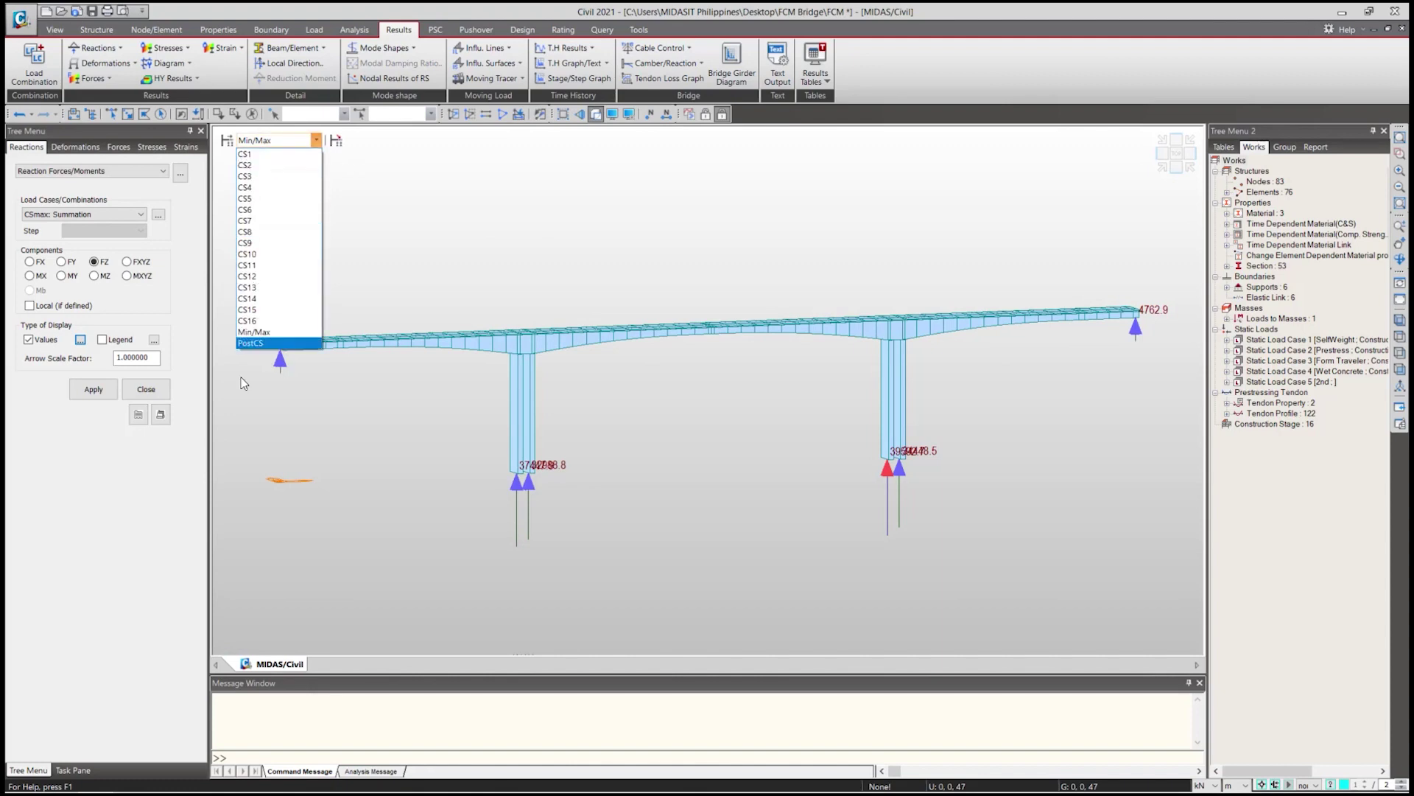
left_click(268, 342)
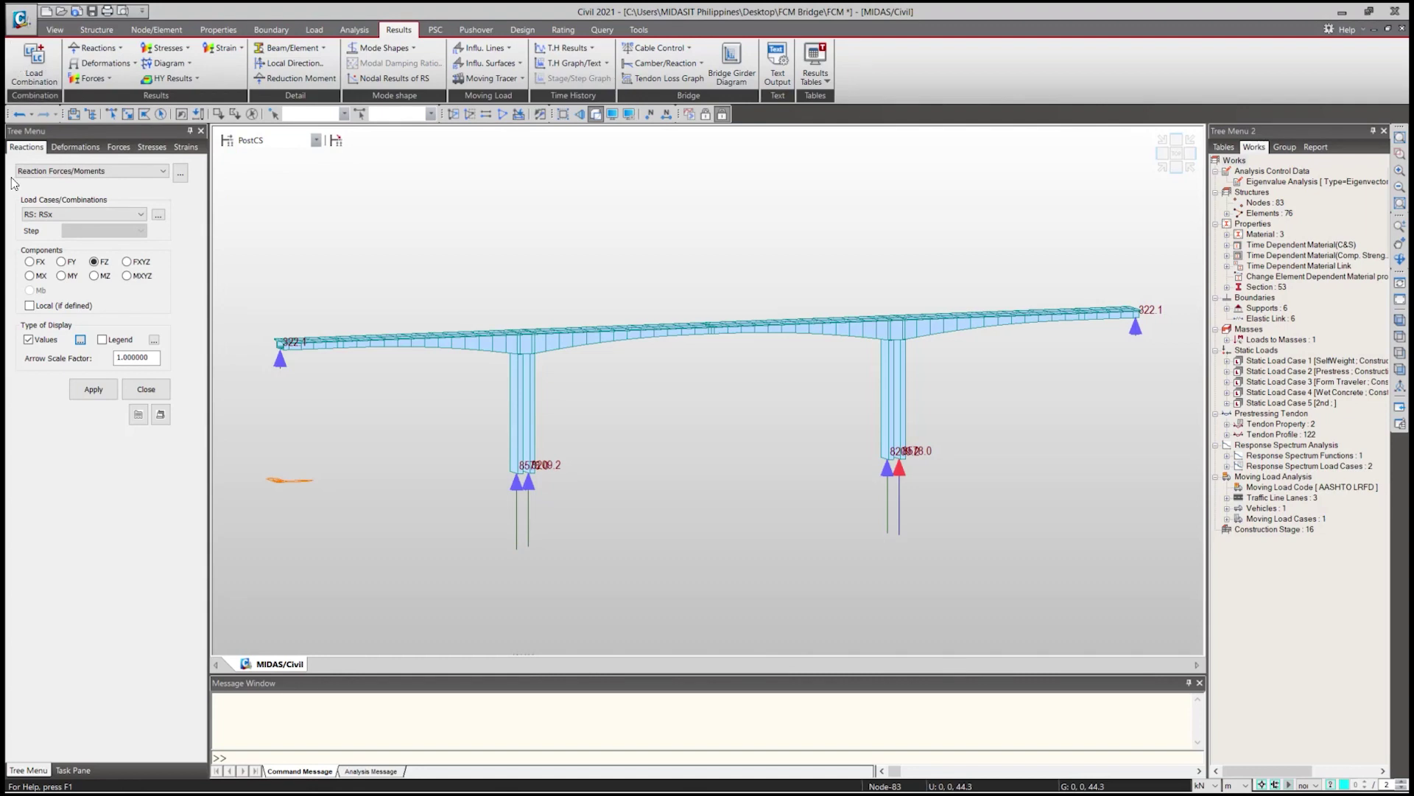
Open the Displacement Contour results settings and check the available PostCS load cases and combinations.
left_click(137, 64)
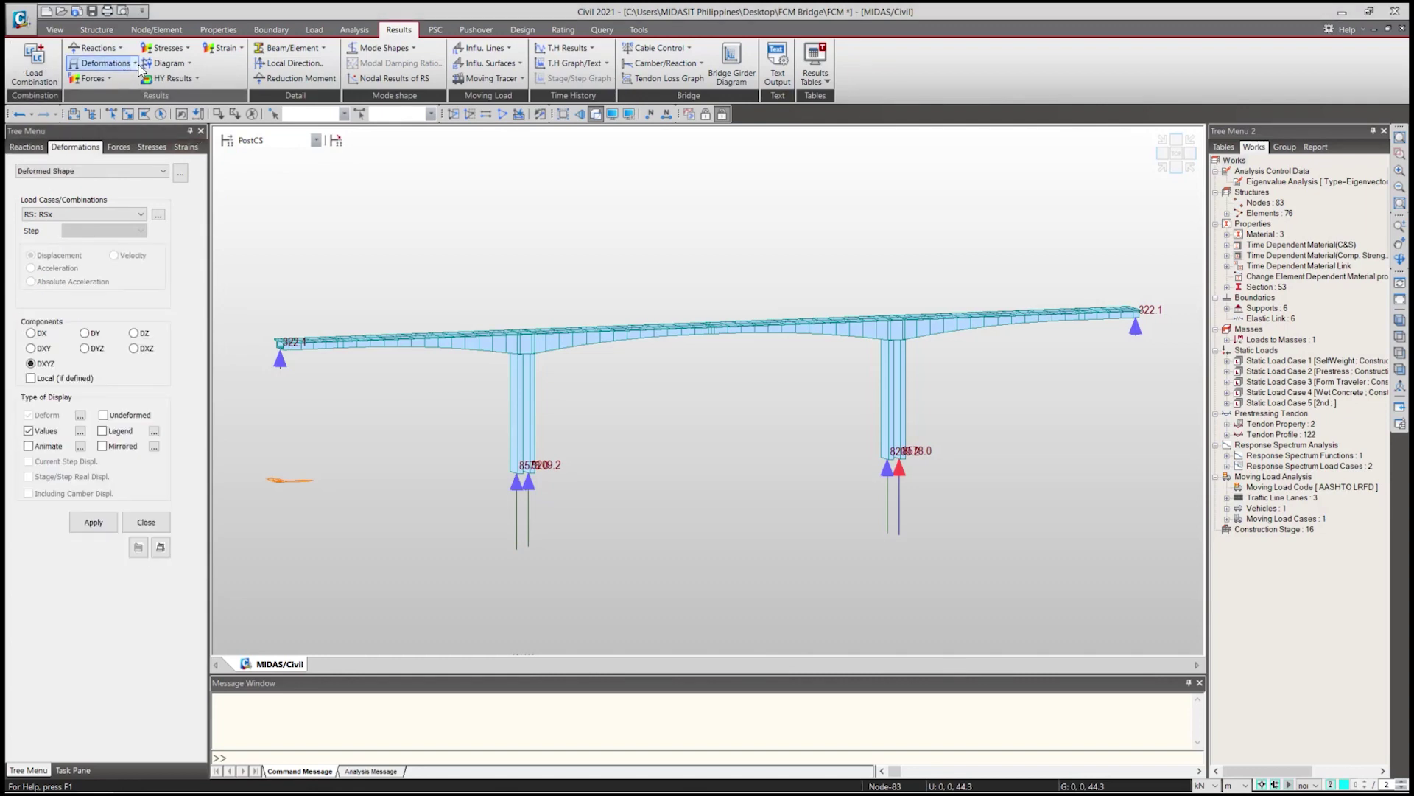
left_click(135, 64)
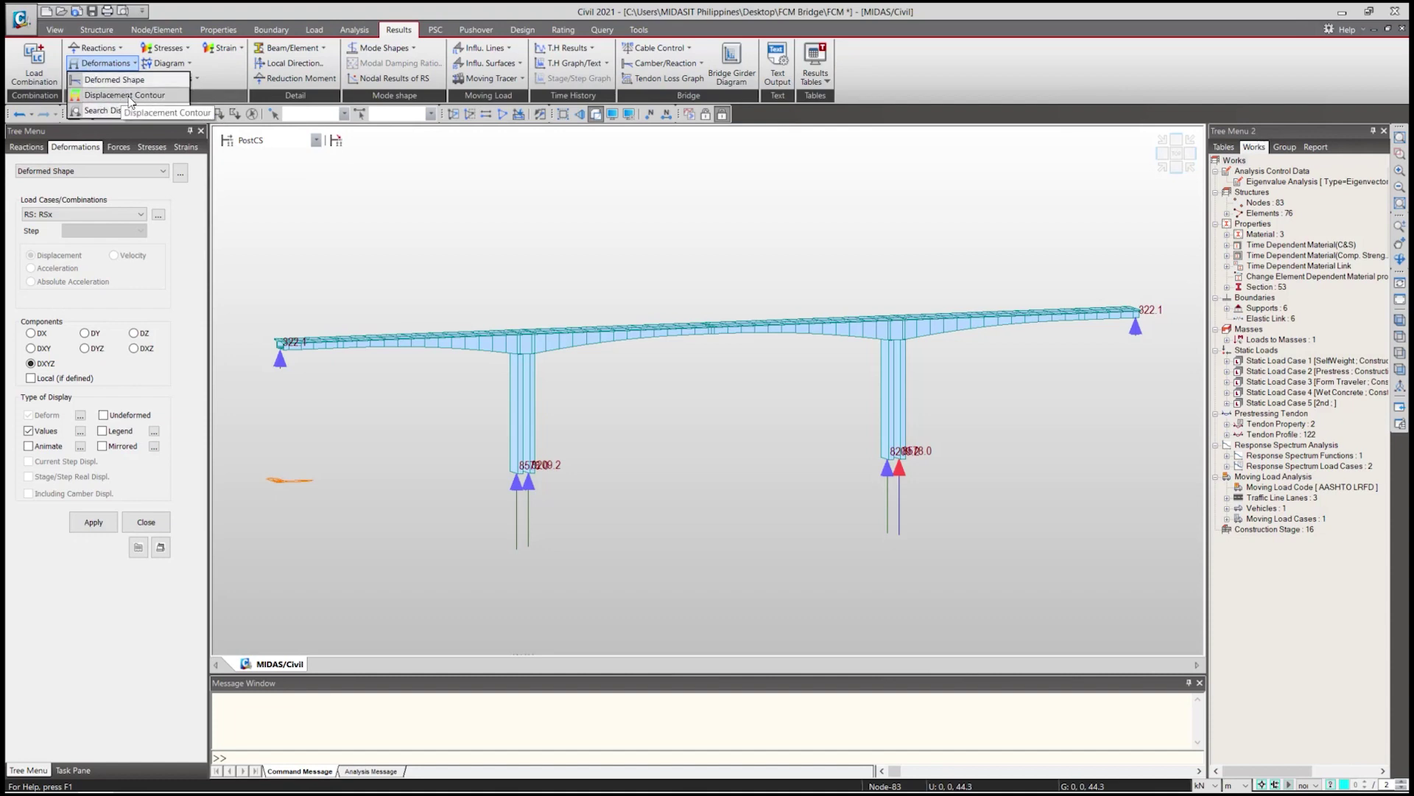
left_click(131, 97)
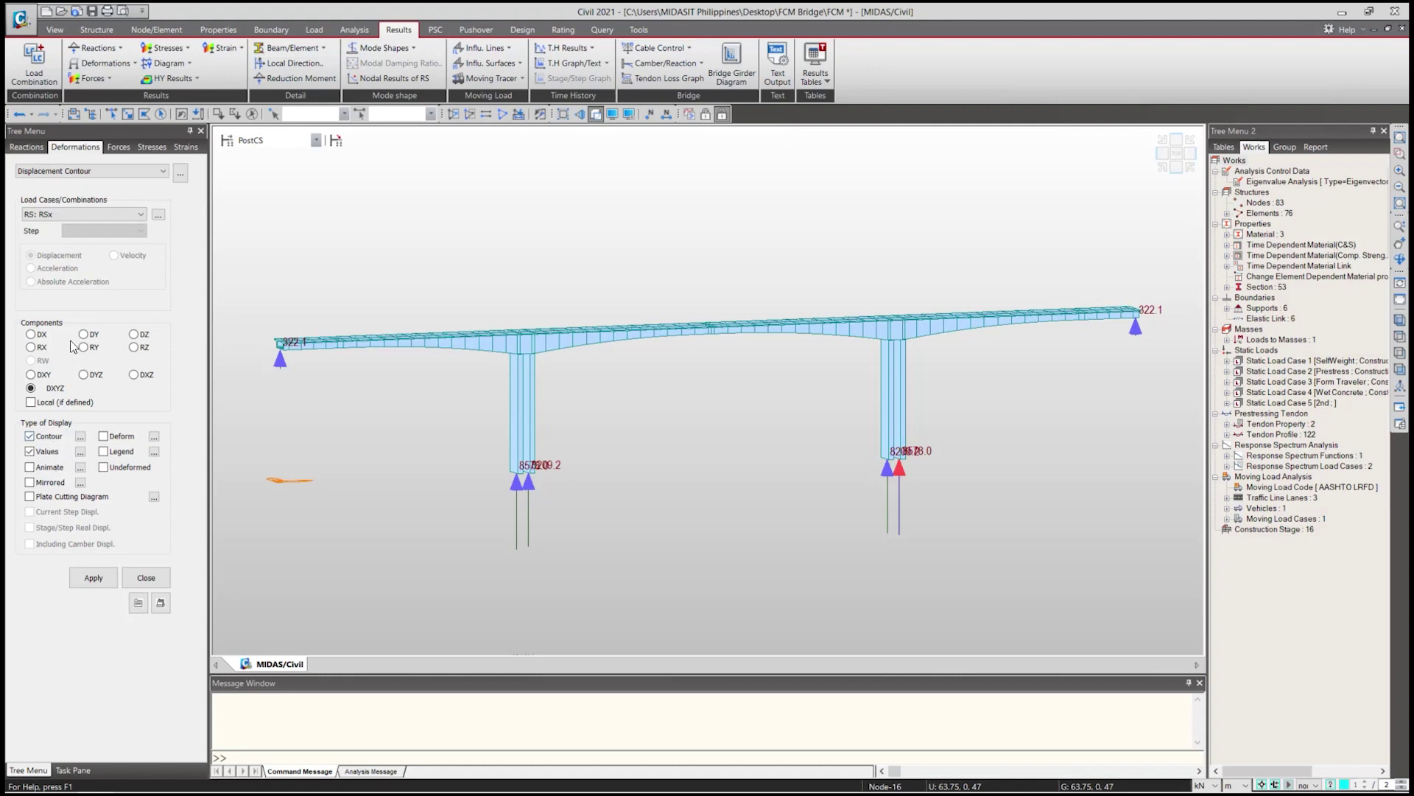
left_click(87, 214)
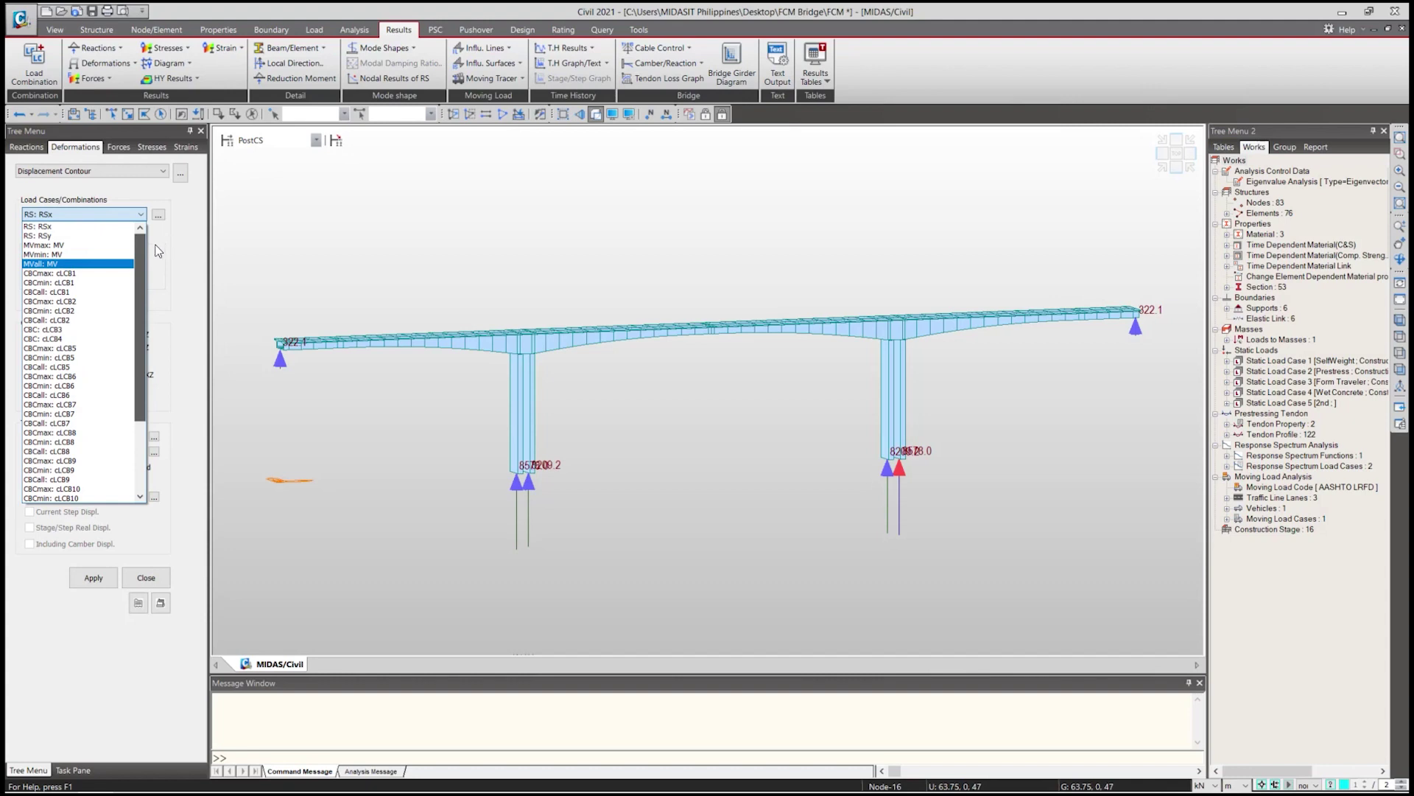
left_click(106, 201)
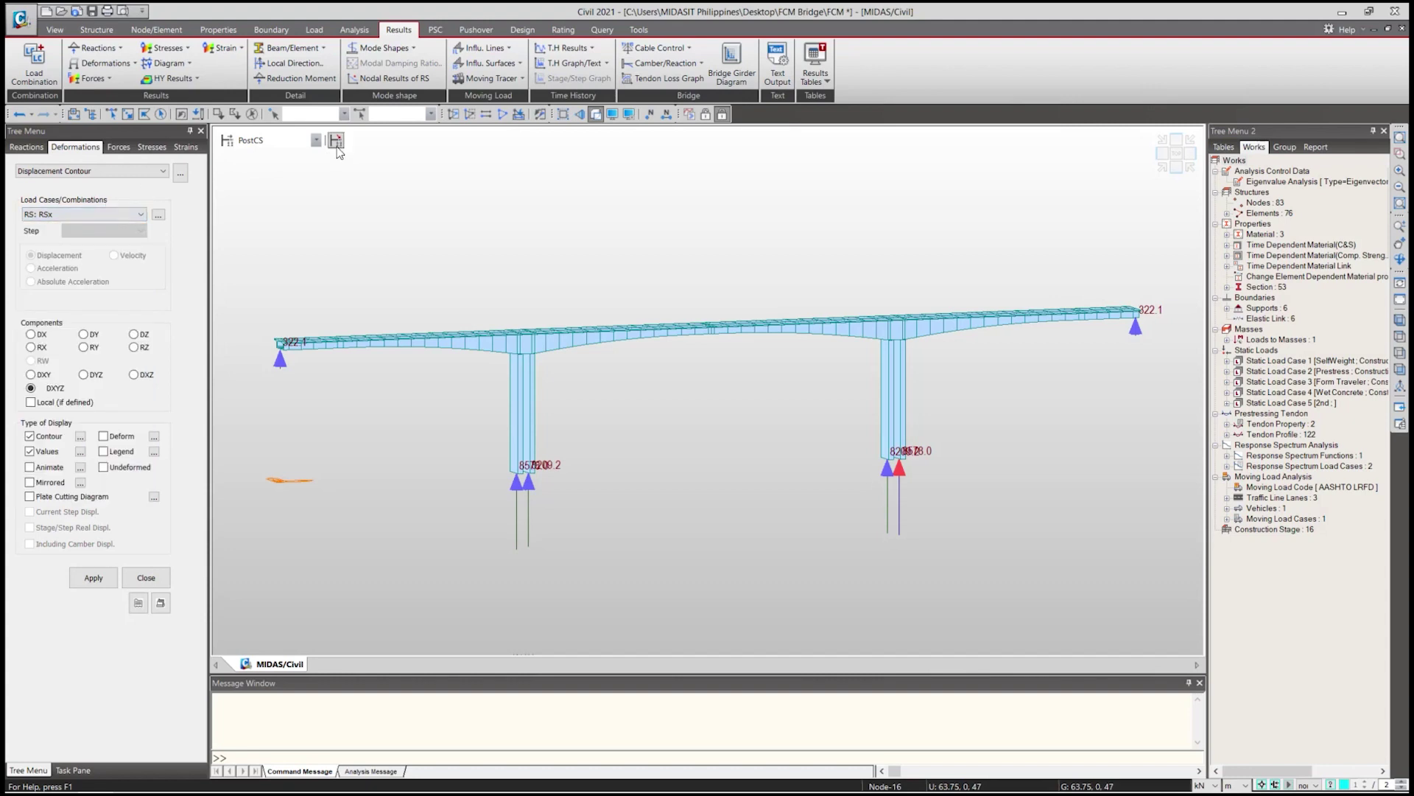
Display the DXYZ displacement contour with values for the Dead Load case at construction stage CS3.
left_click(284, 141)
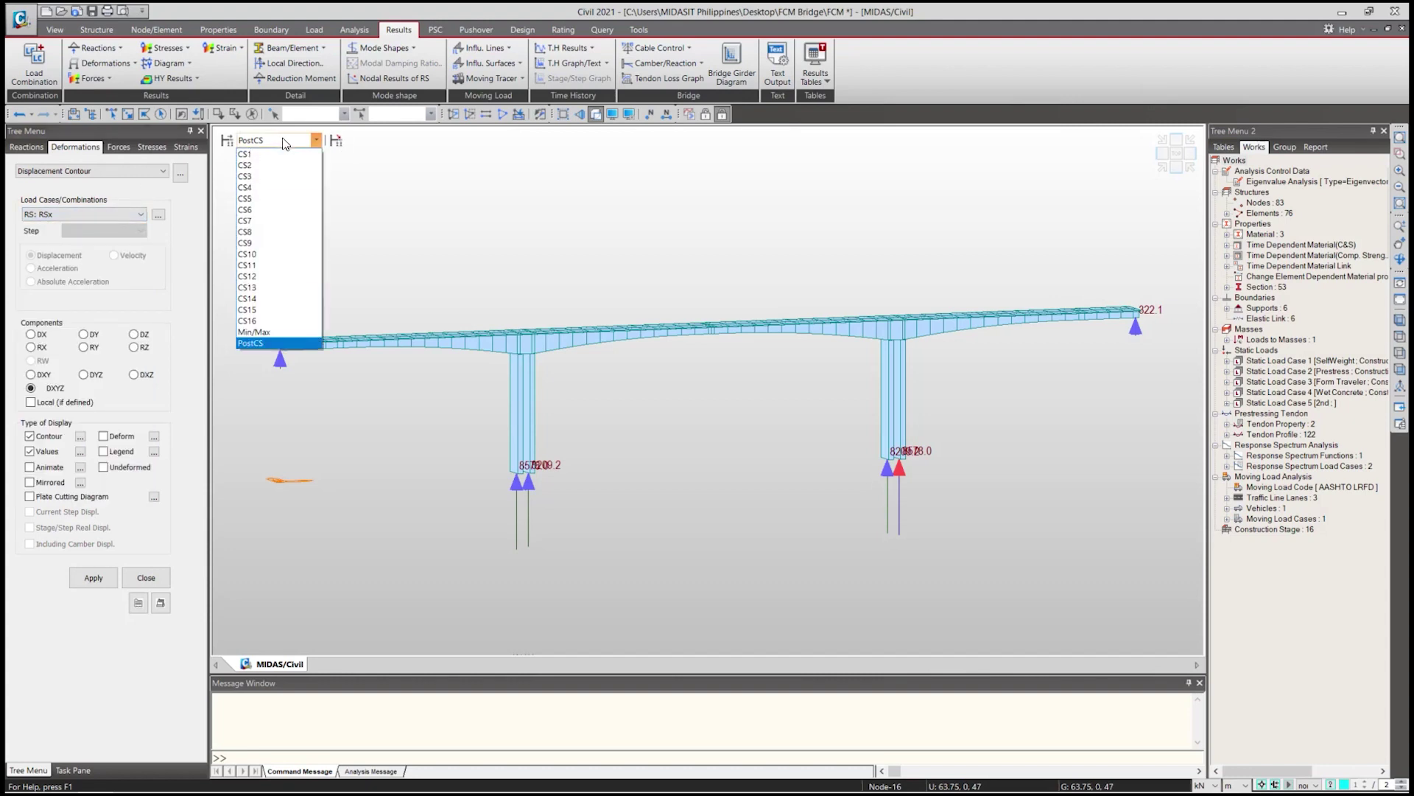
left_click(263, 176)
left_click(91, 213)
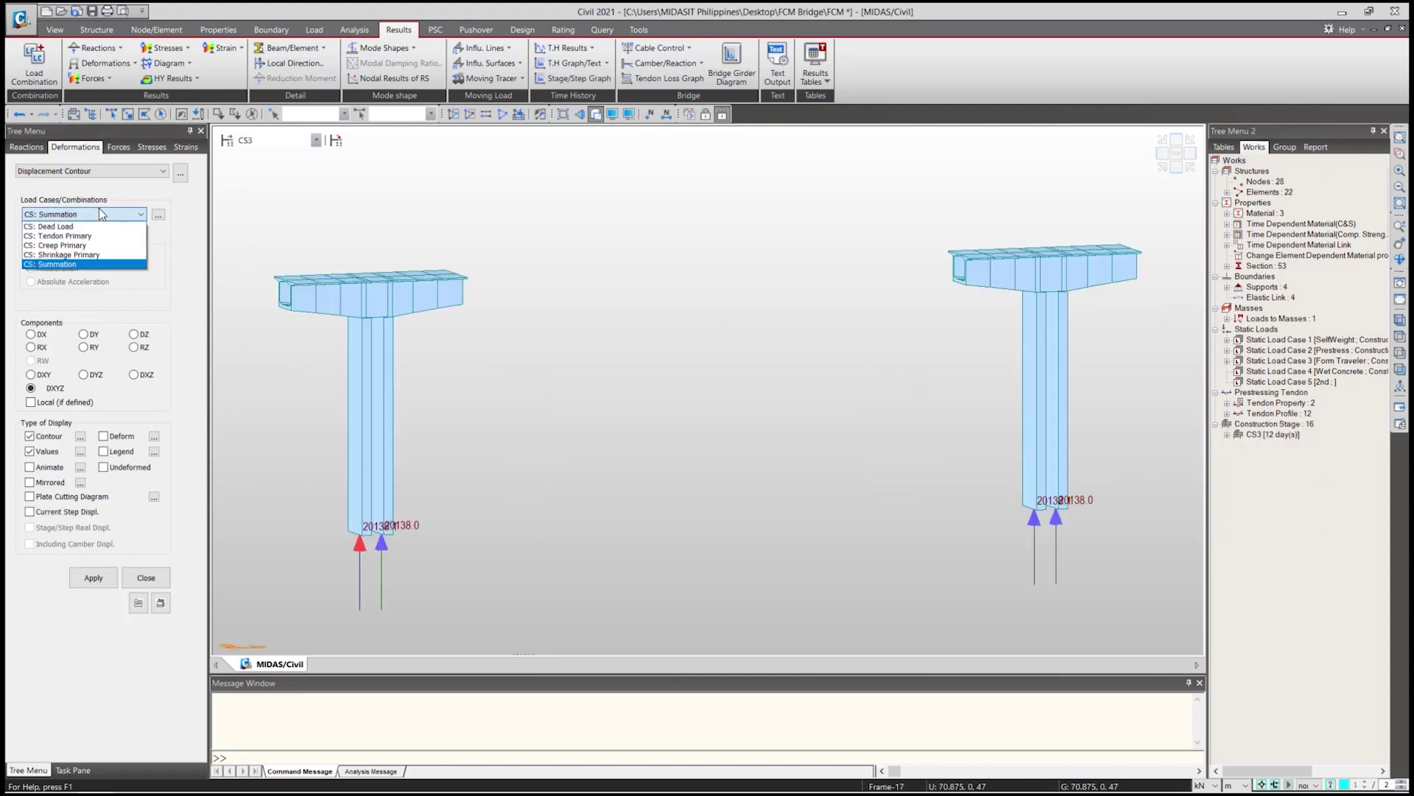
left_click(67, 226)
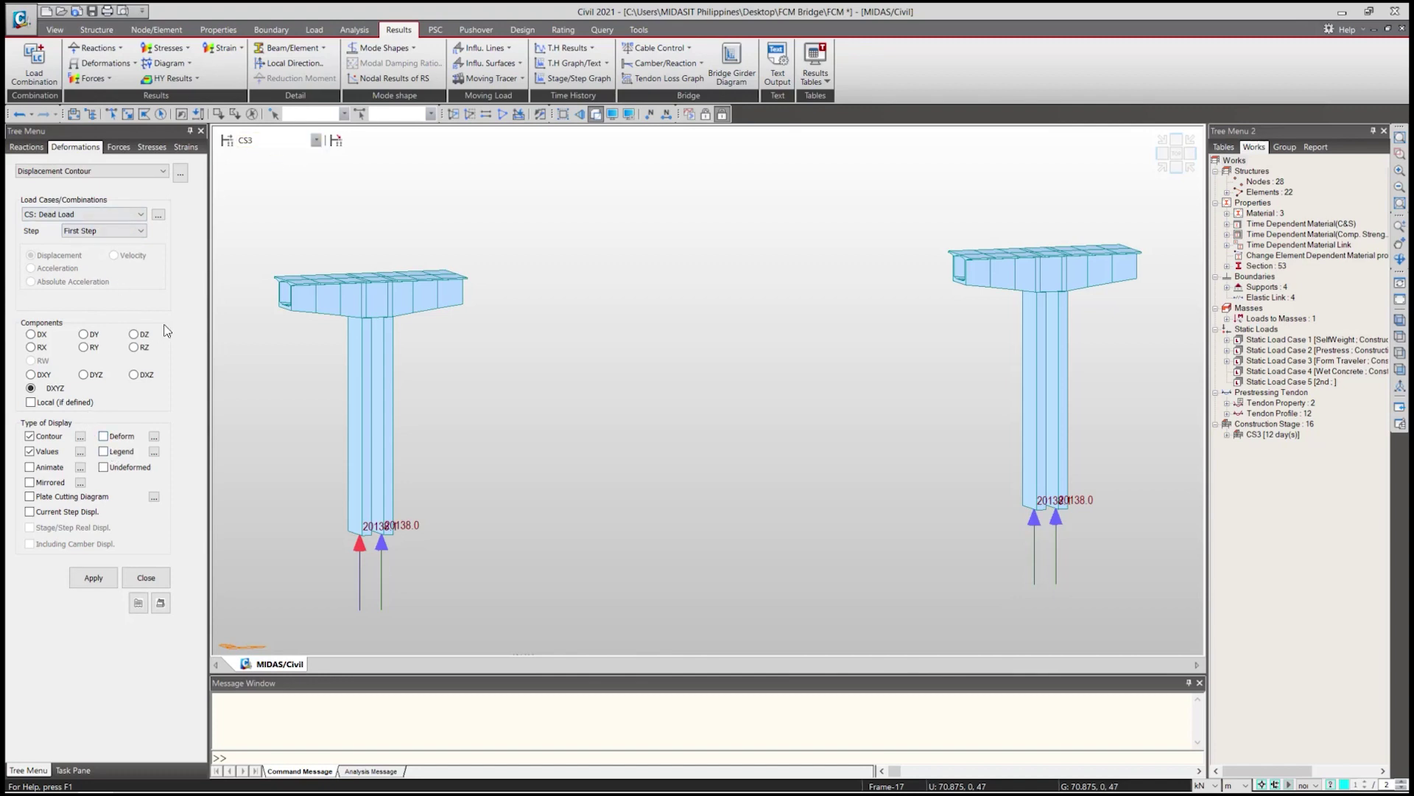
left_click(92, 578)
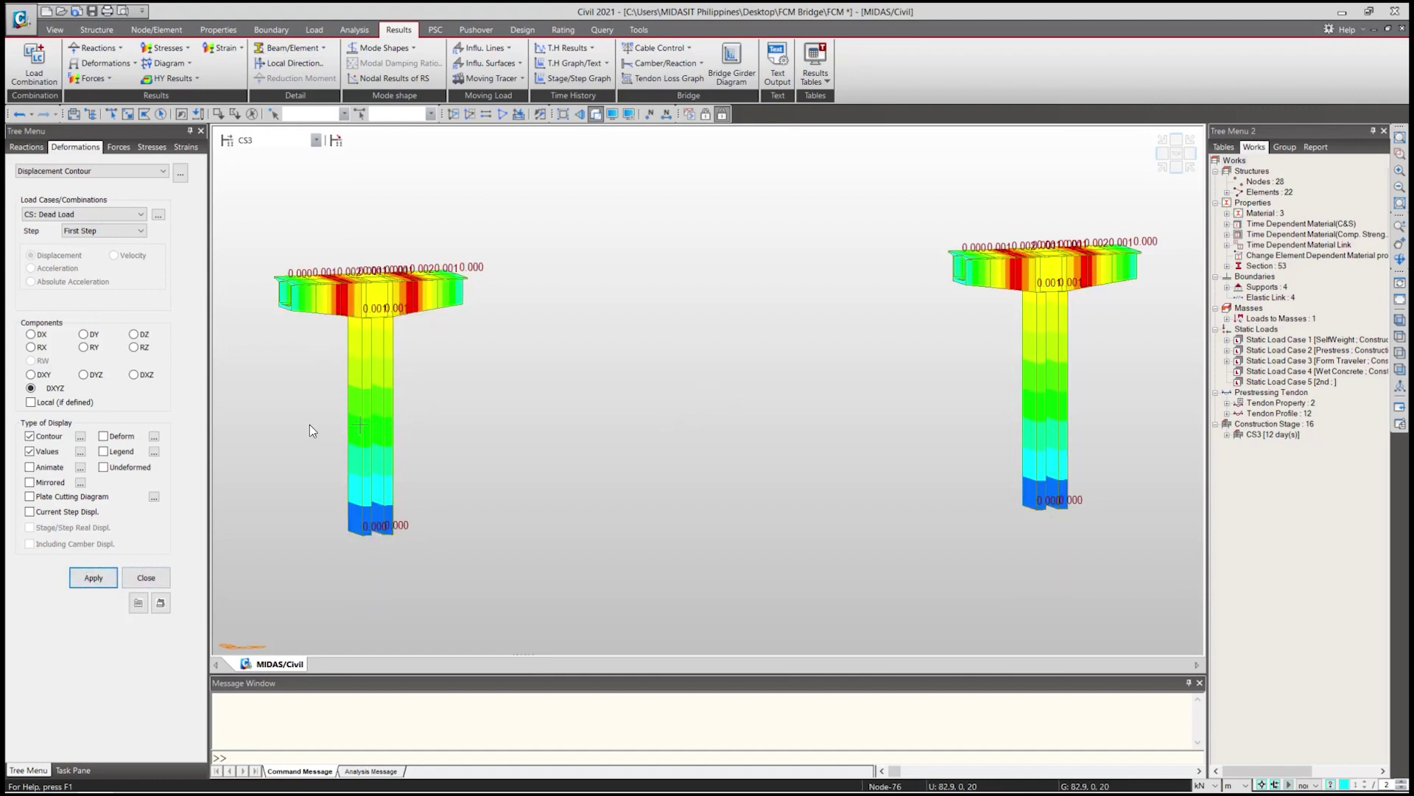
Limit the CS3 displacement contour to DZ and show it on the deformed shape in front view.
left_click(137, 334)
left_click(93, 577)
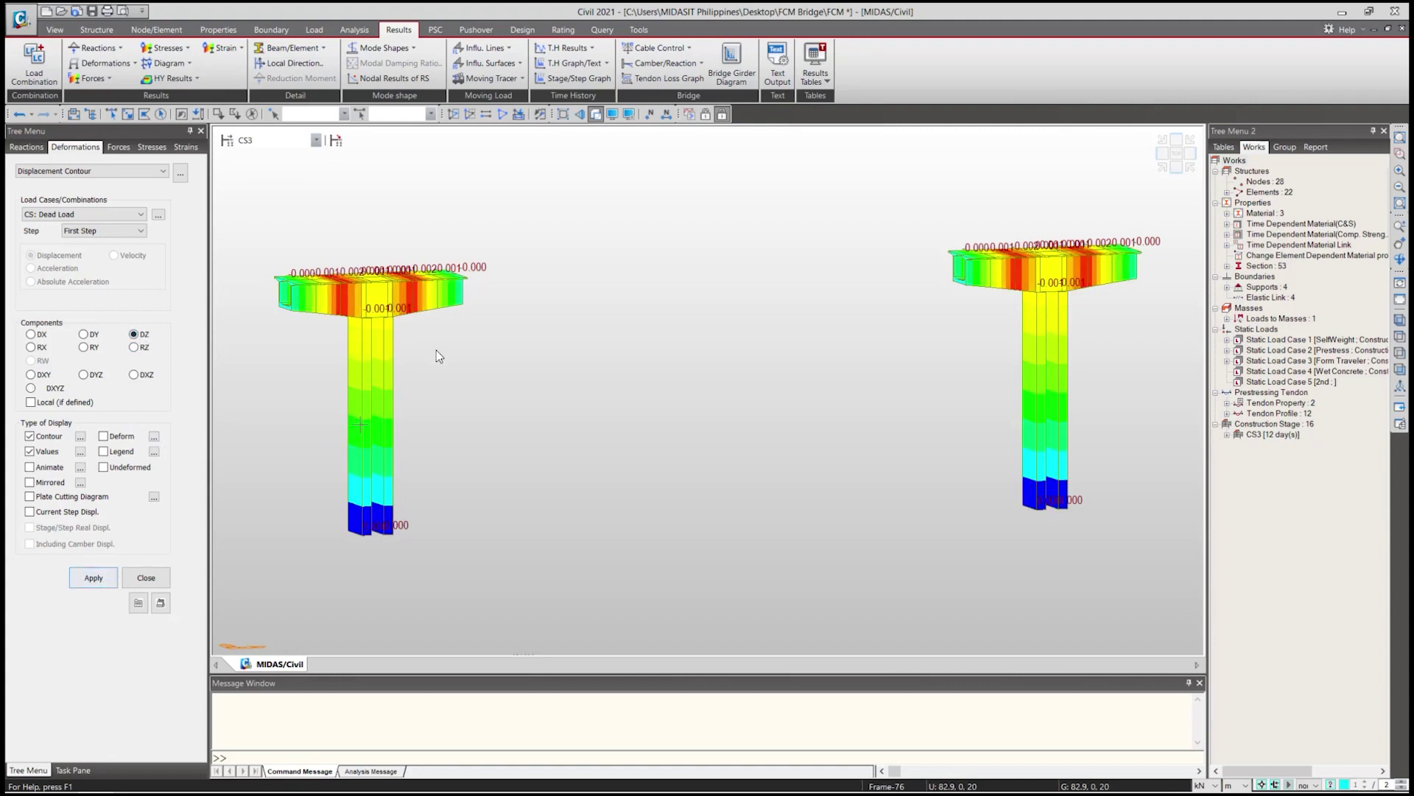
left_click(1177, 166)
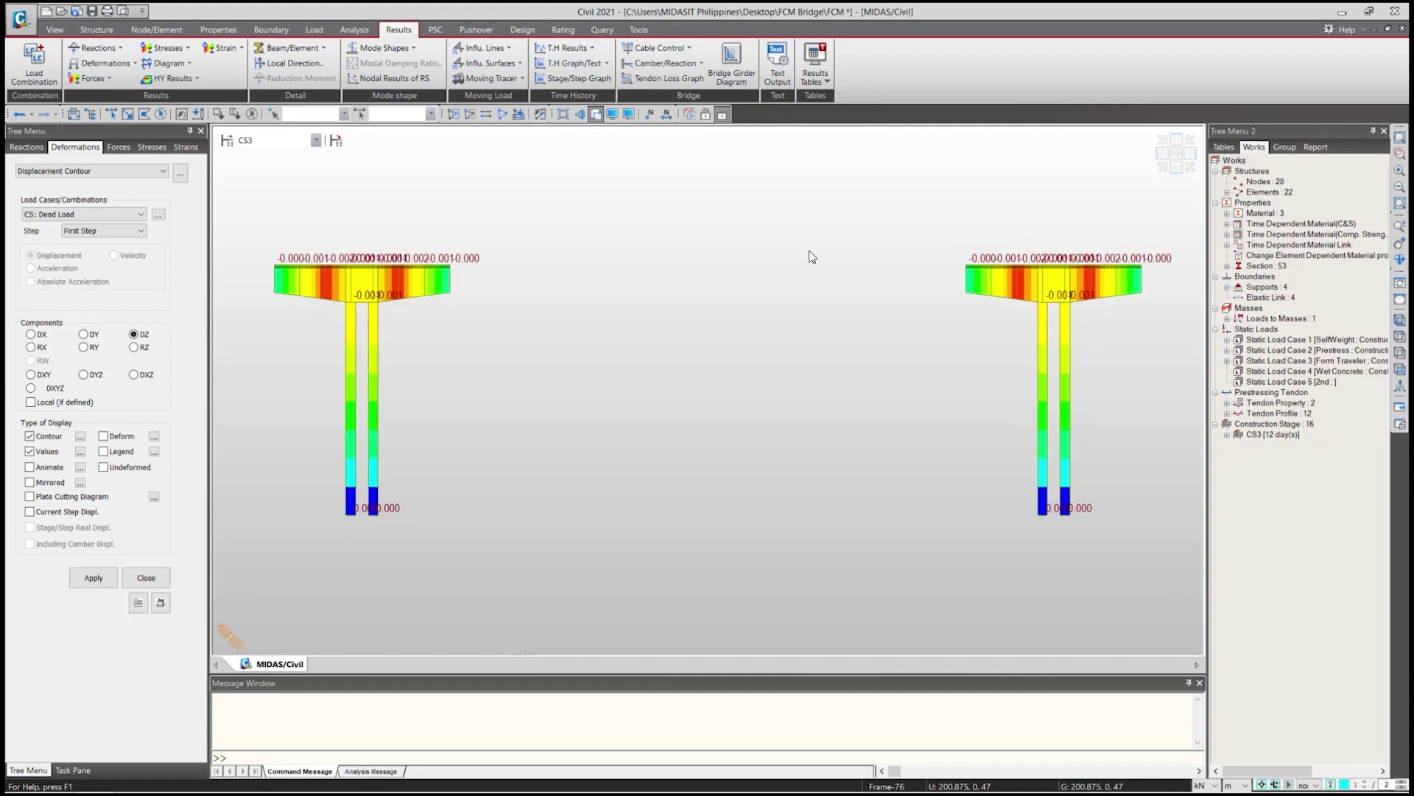
left_click(119, 440)
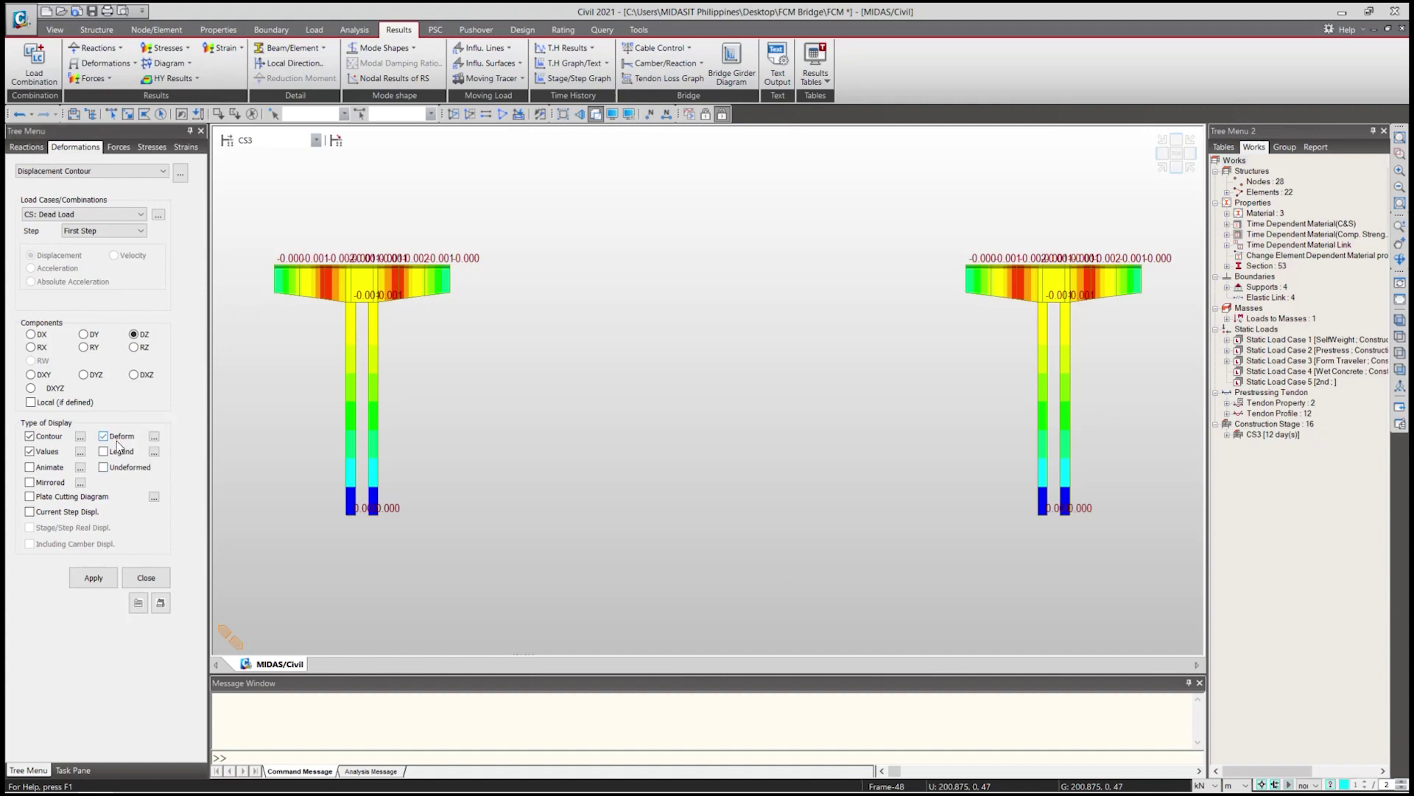
left_click(94, 579)
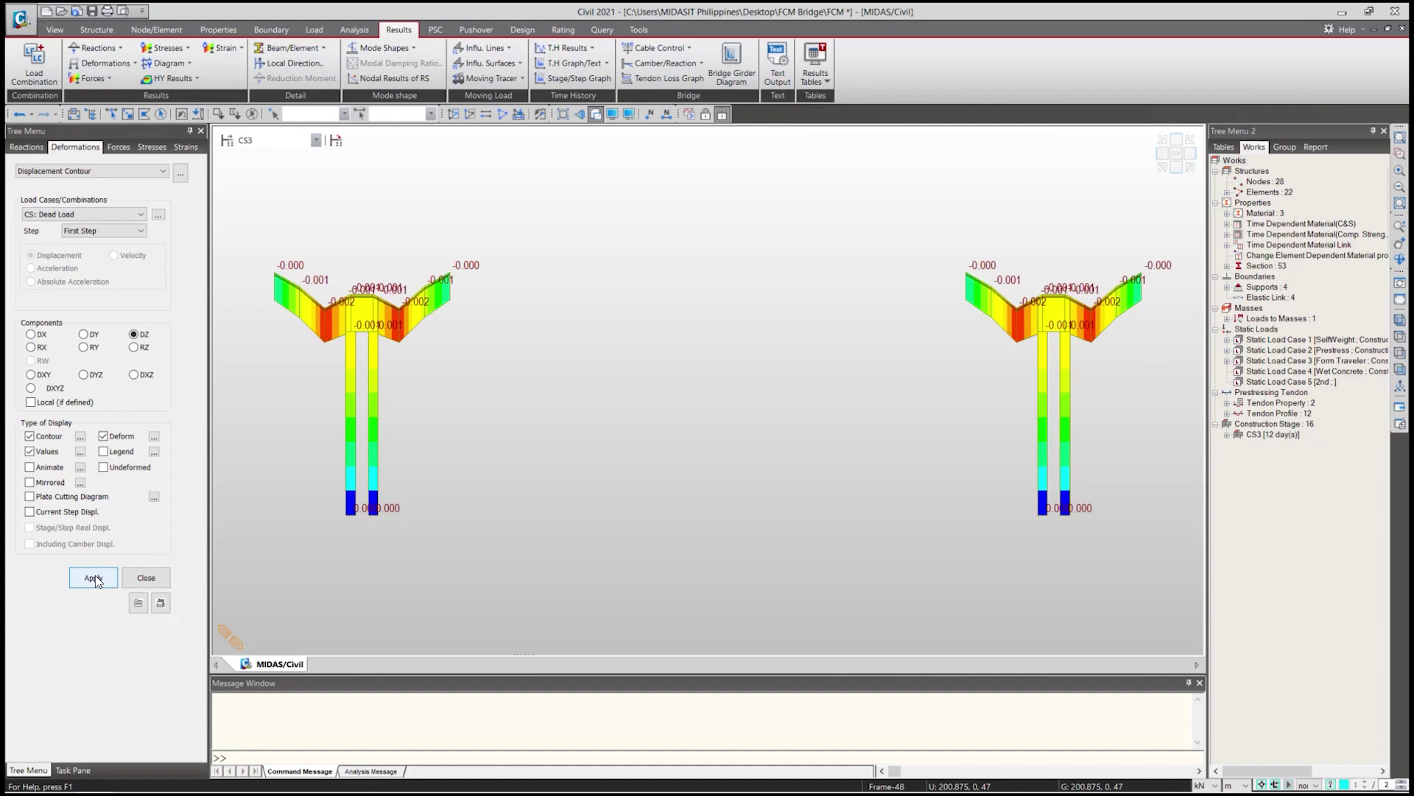
Close the displacement contour settings and restore the plain model display without results.
left_click(148, 579)
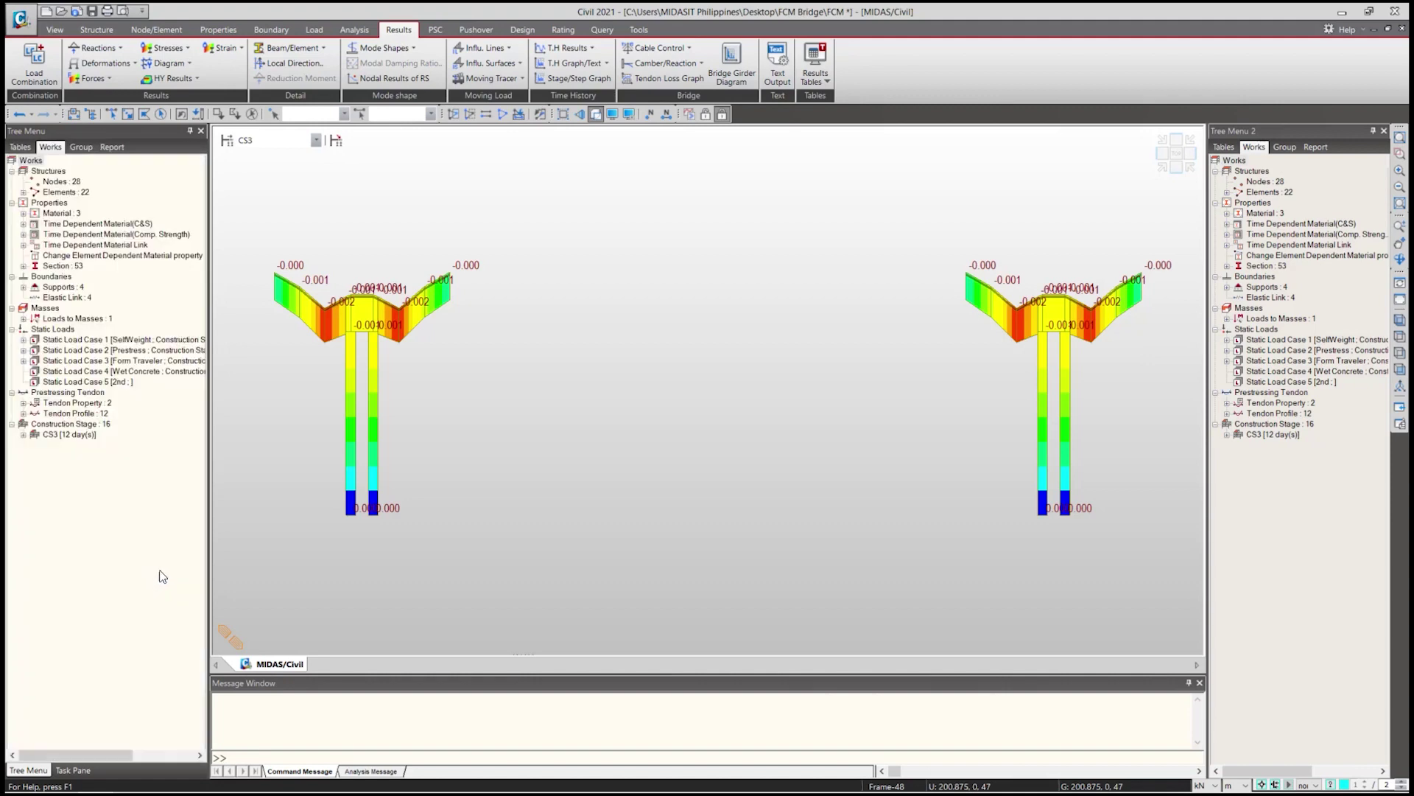
left_click(54, 29)
left_click(53, 59)
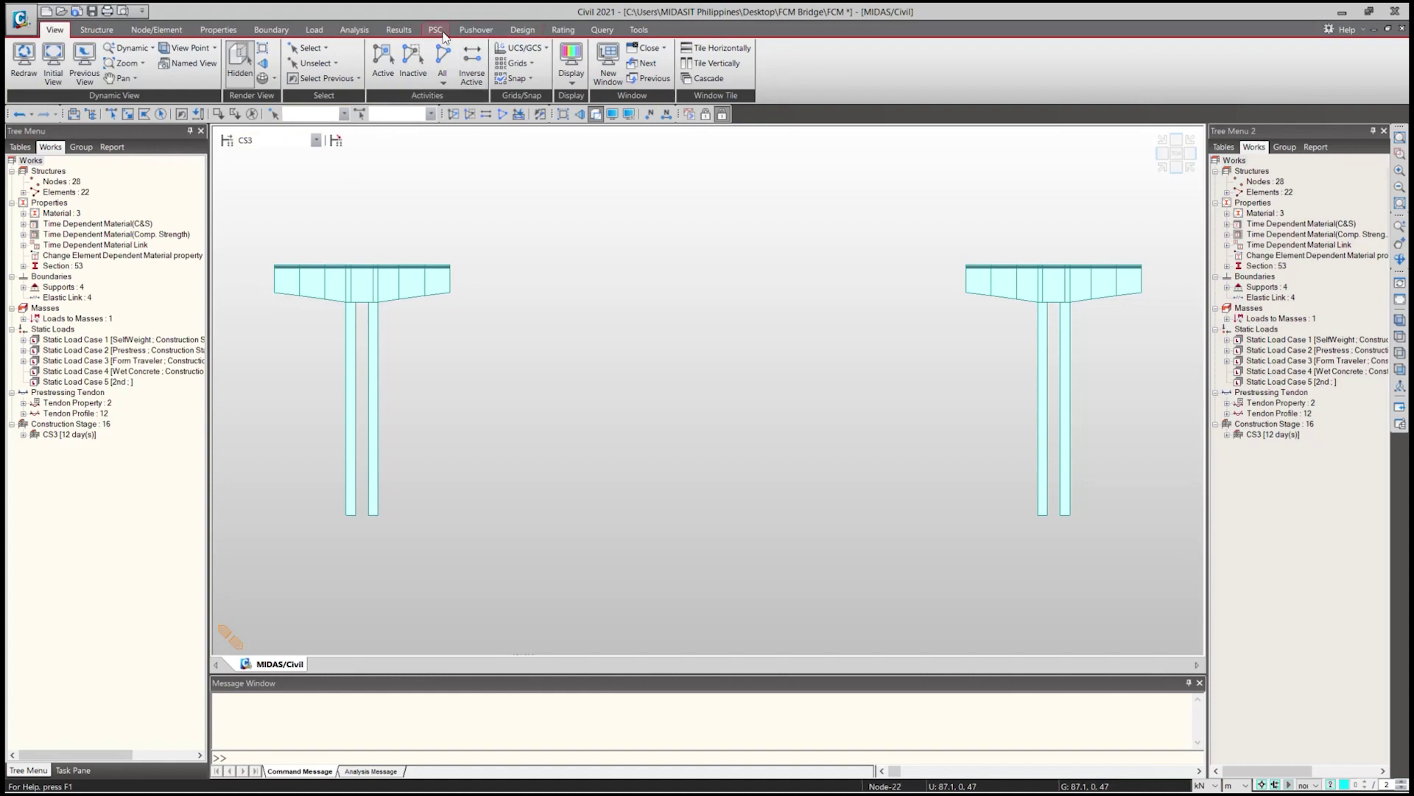
Display the DZ deformed shape of the CS3 model for the Dead Load case, without values.
left_click(399, 30)
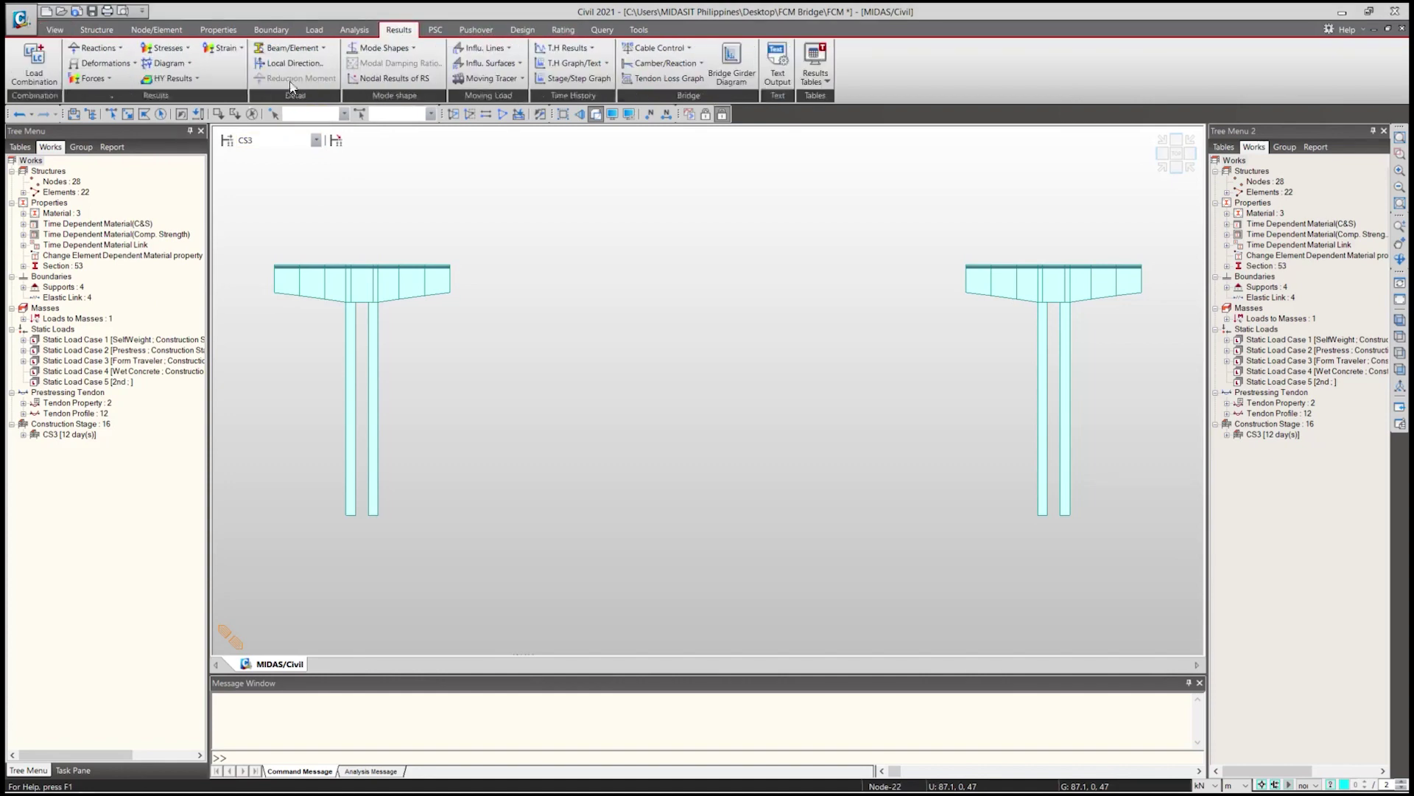
left_click(94, 78)
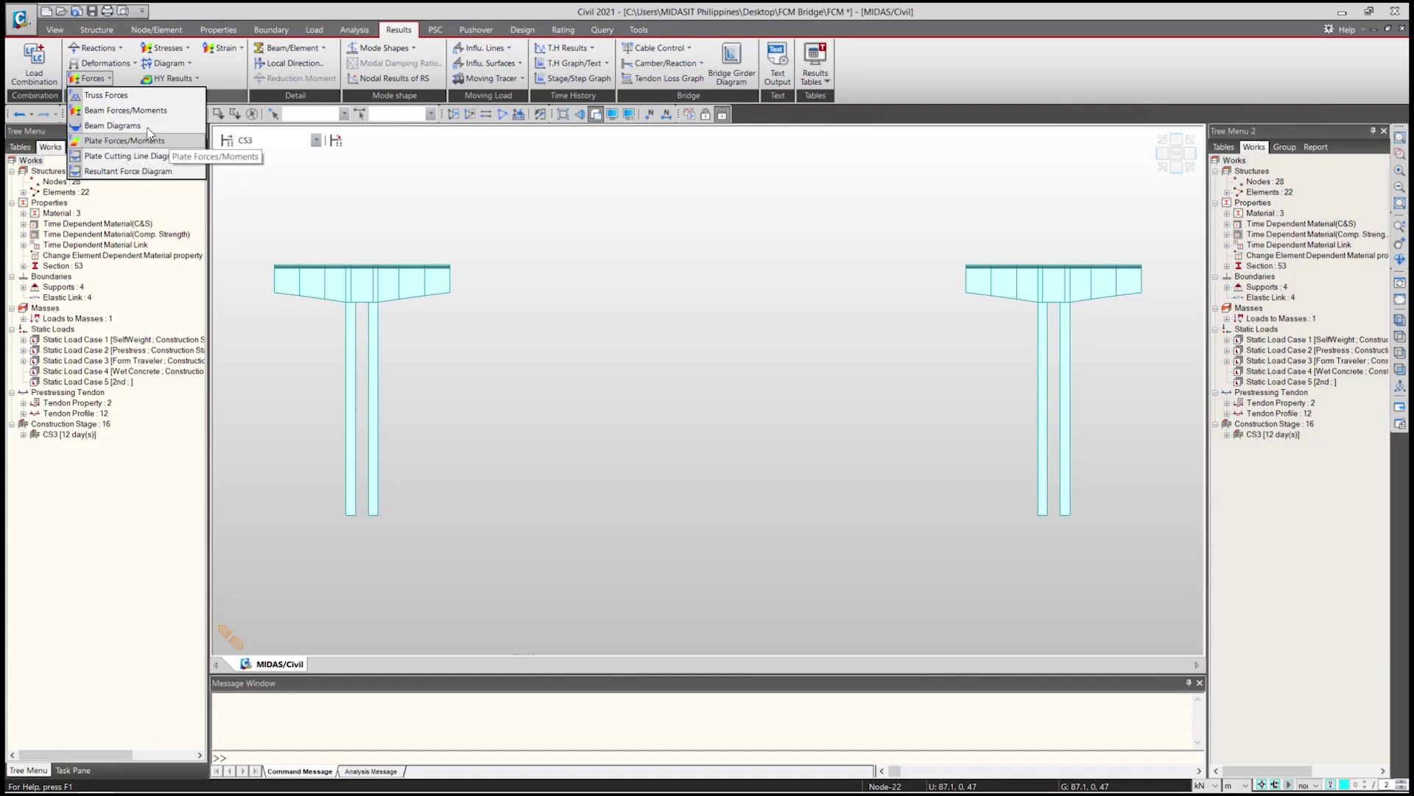
left_click(105, 65)
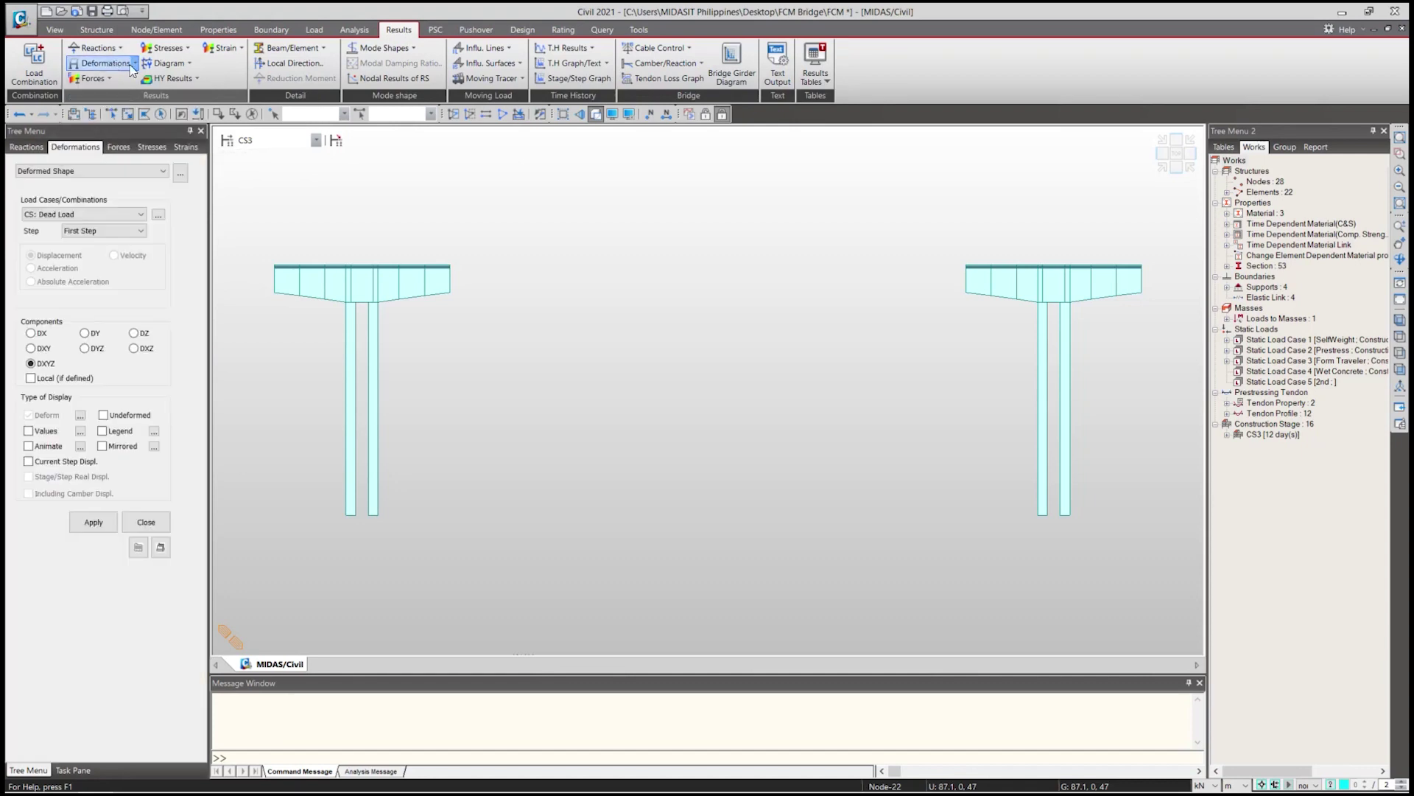
left_click(109, 214)
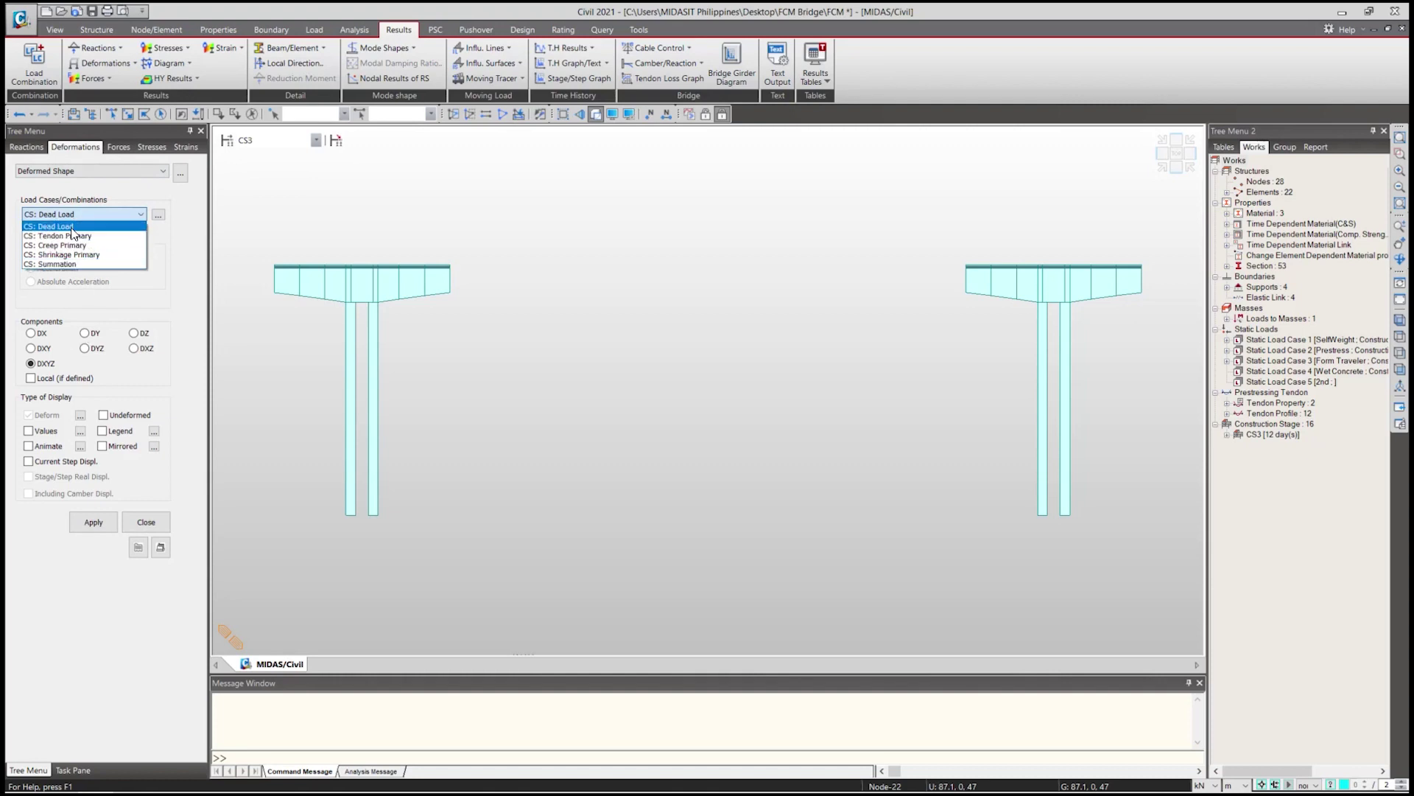
left_click(126, 215)
left_click(134, 333)
left_click(105, 520)
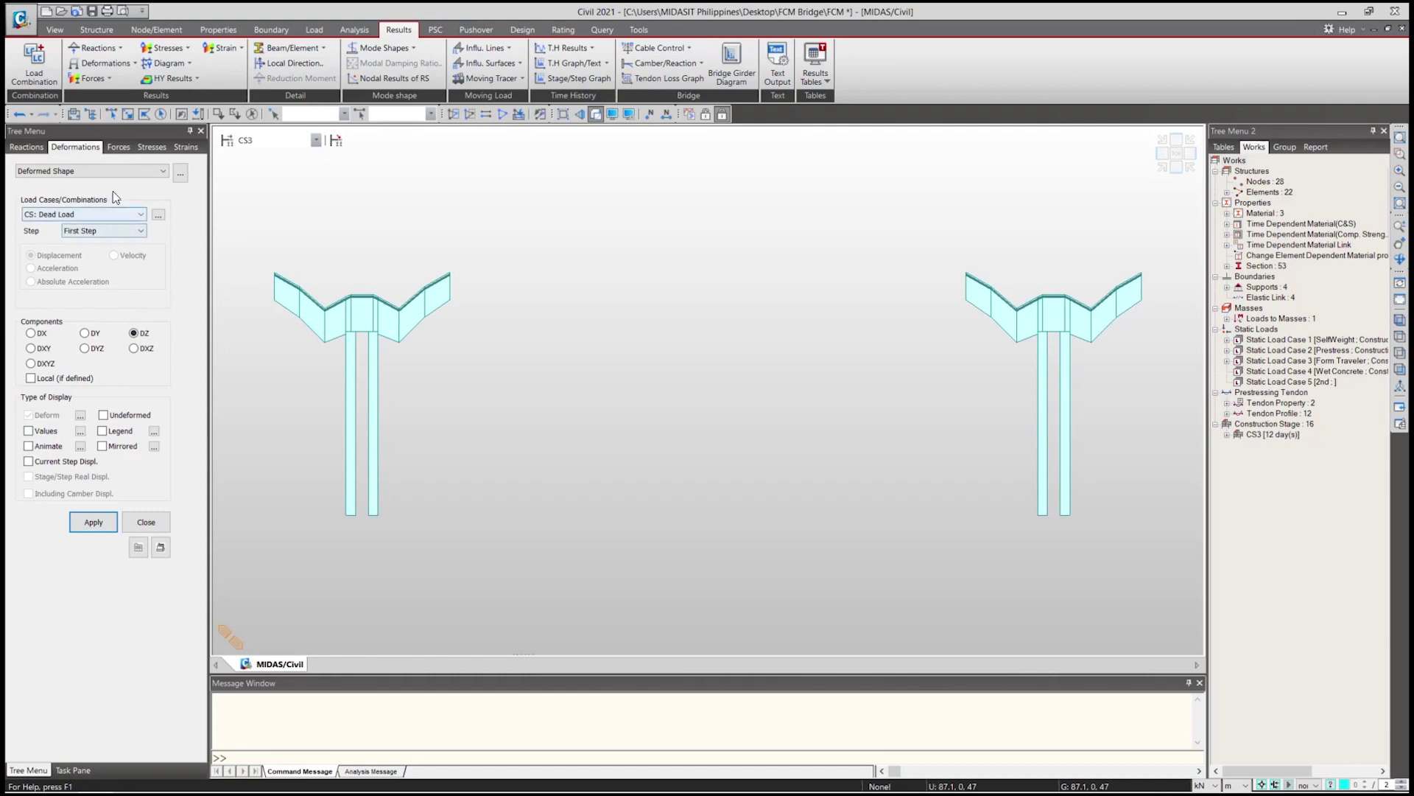
Display the DZ displacement contour on the deformed CS3 model for the Dead Load case, without values.
left_click(136, 64)
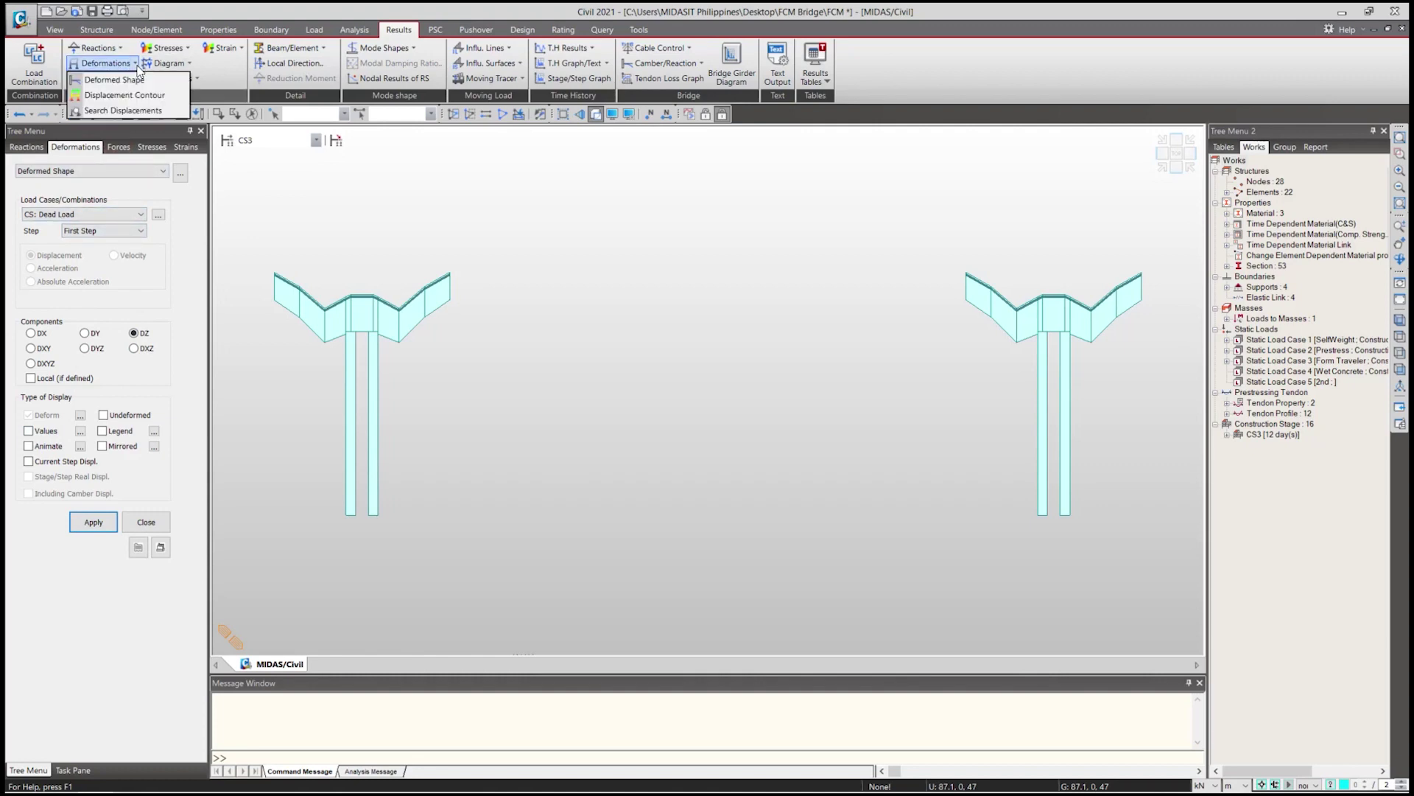
left_click(122, 95)
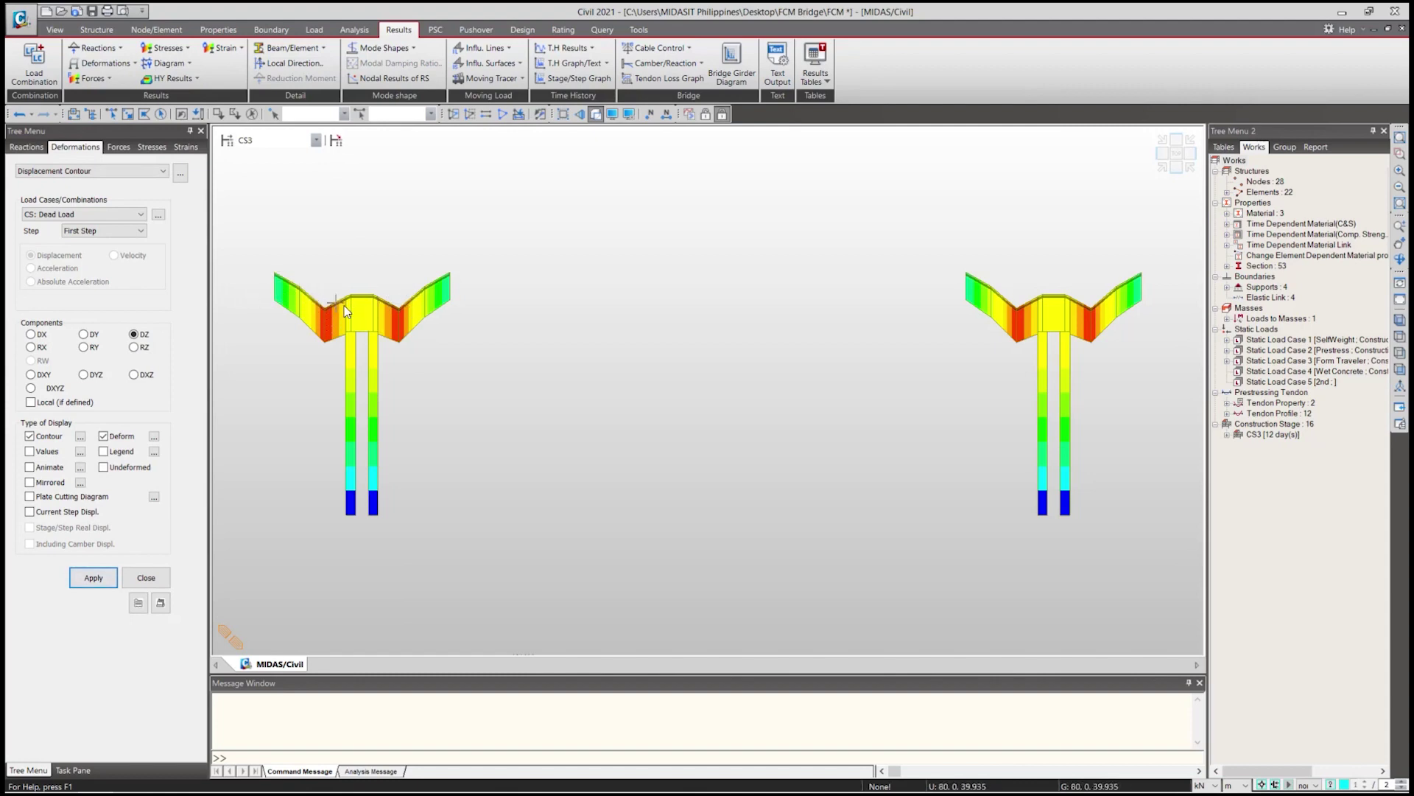
mouse_move(312, 308)
left_click(73, 213)
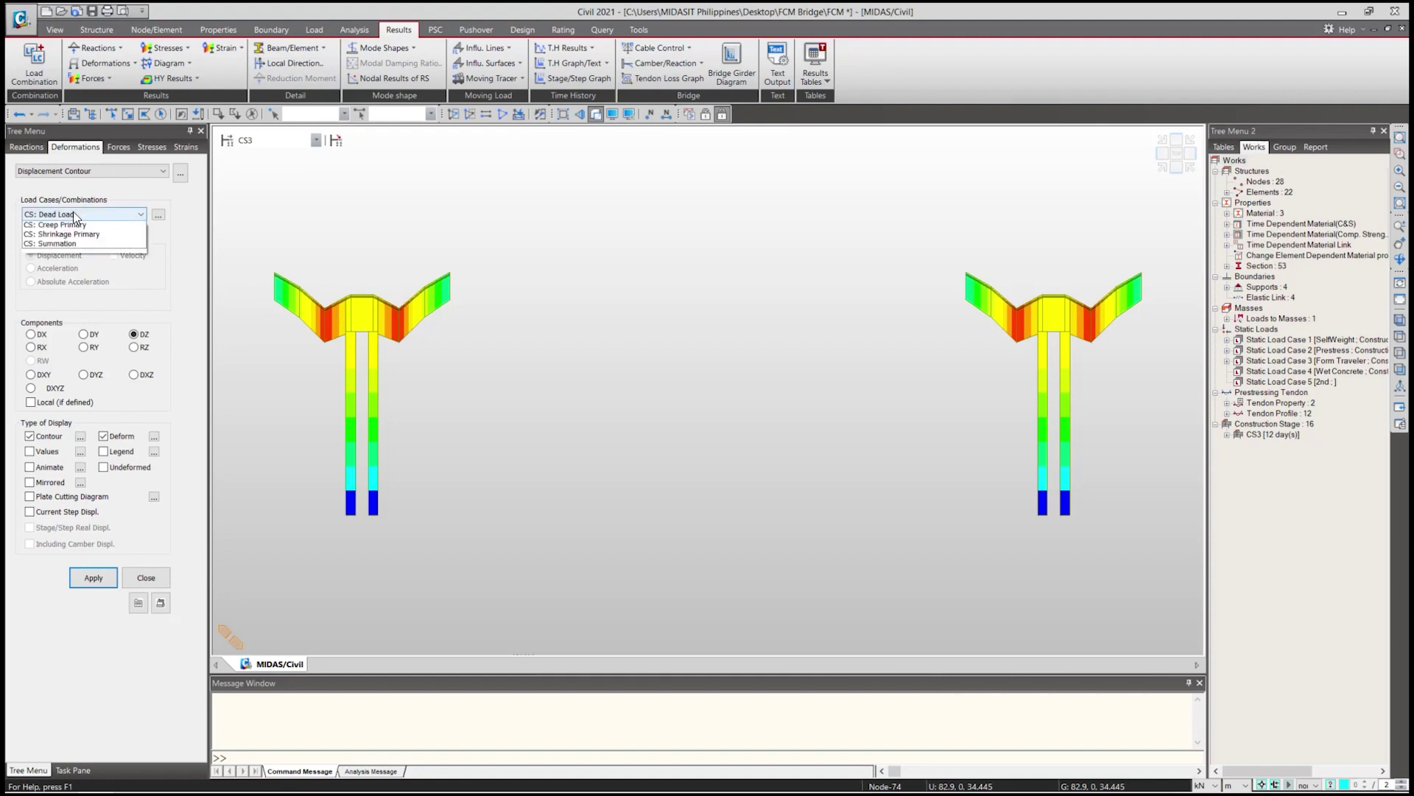
left_click(73, 210)
Step through the DZ displacement contours of the construction stages from CS3 up to PostCS.
left_click(278, 141)
left_click(279, 147)
scroll(278, 148, "down", 5)
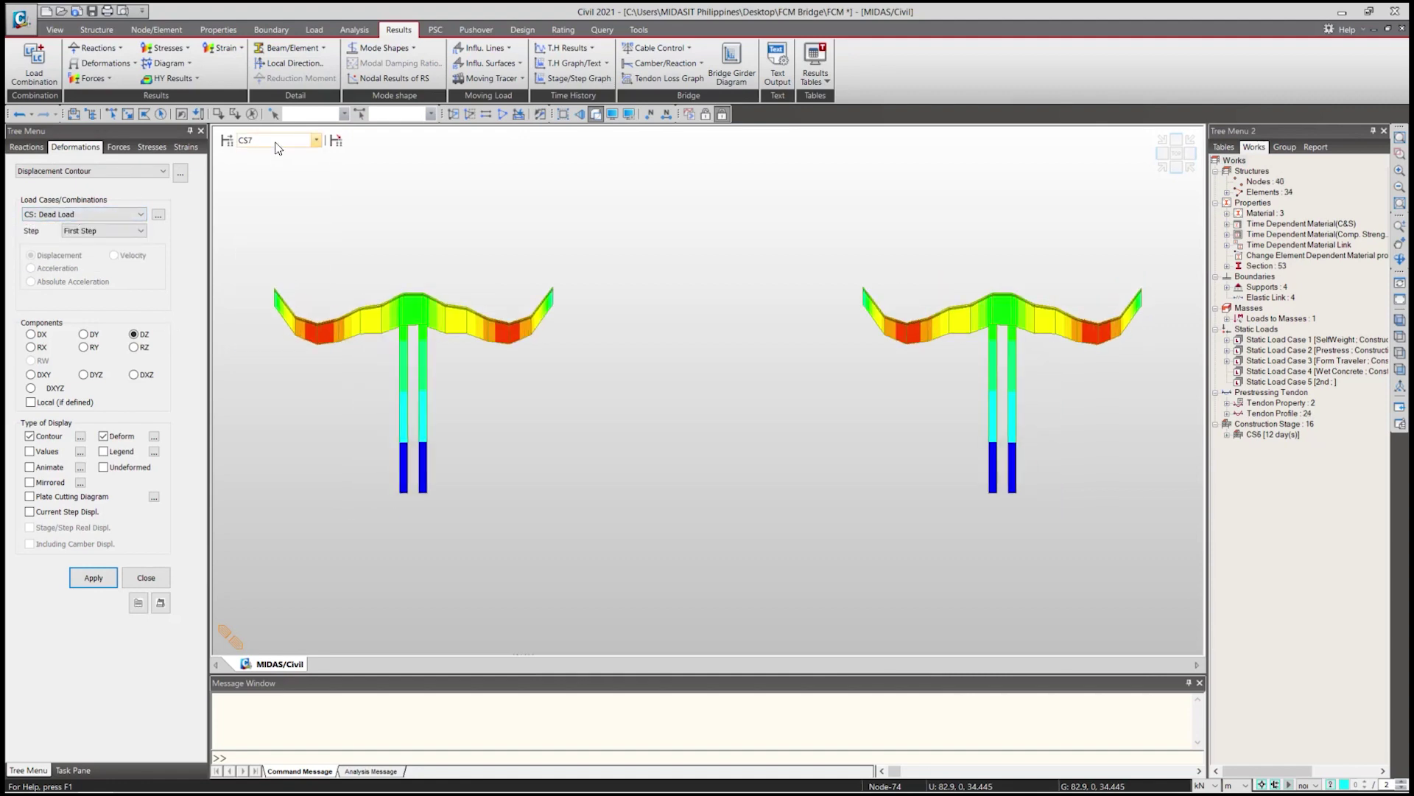
scroll(279, 147, "down", 2)
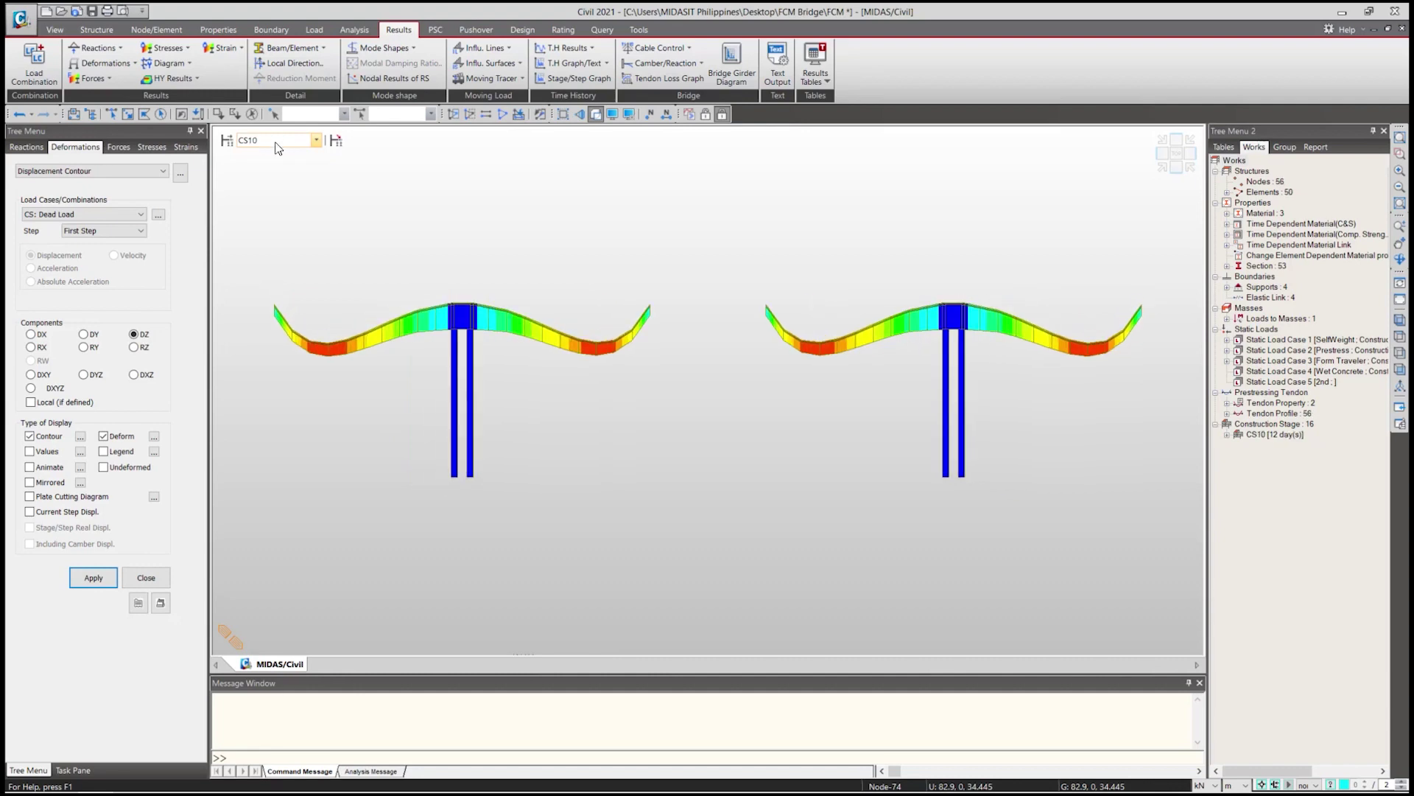
scroll(278, 147, "down", 3)
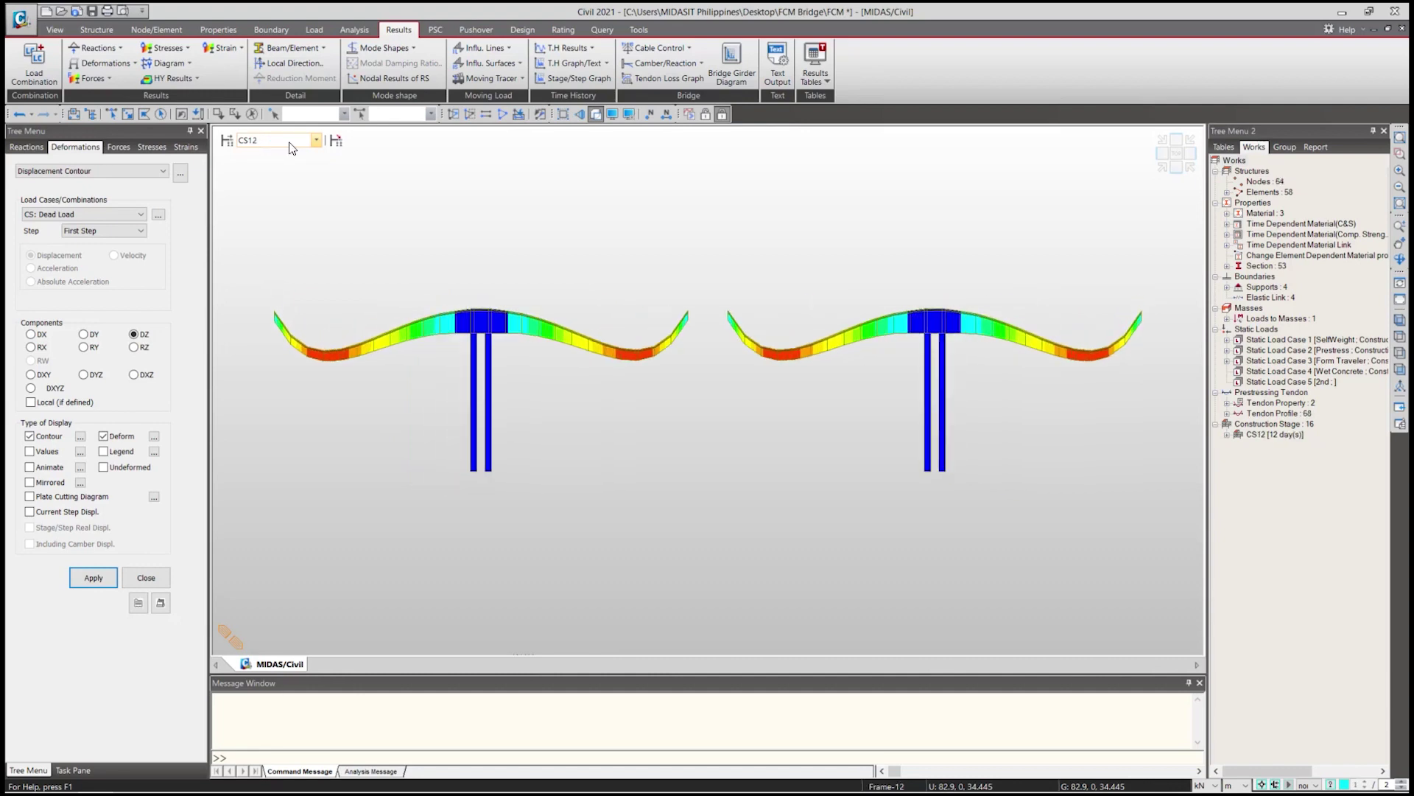
scroll(291, 147, "down", 1)
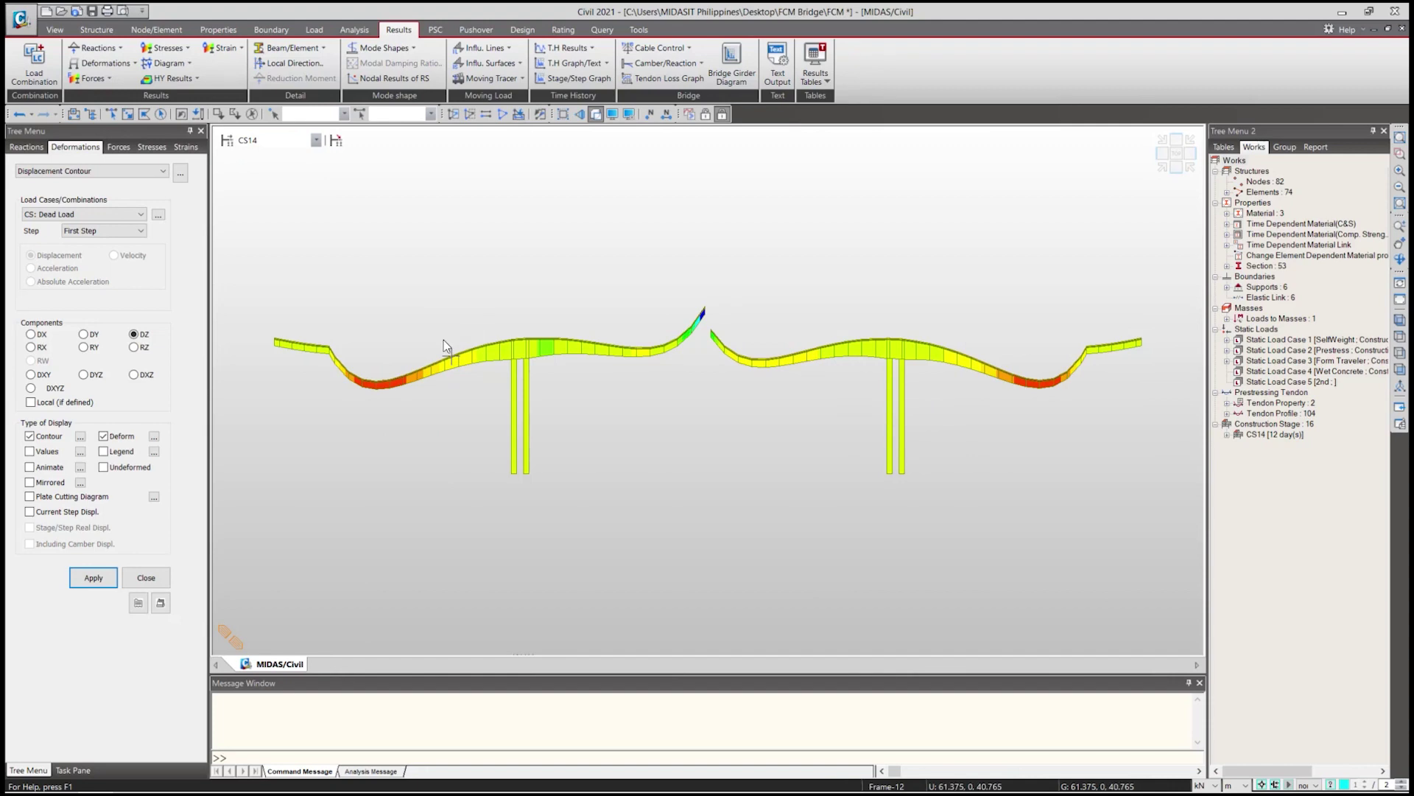
scroll(272, 151, "down", 2)
scroll(274, 151, "down", 3)
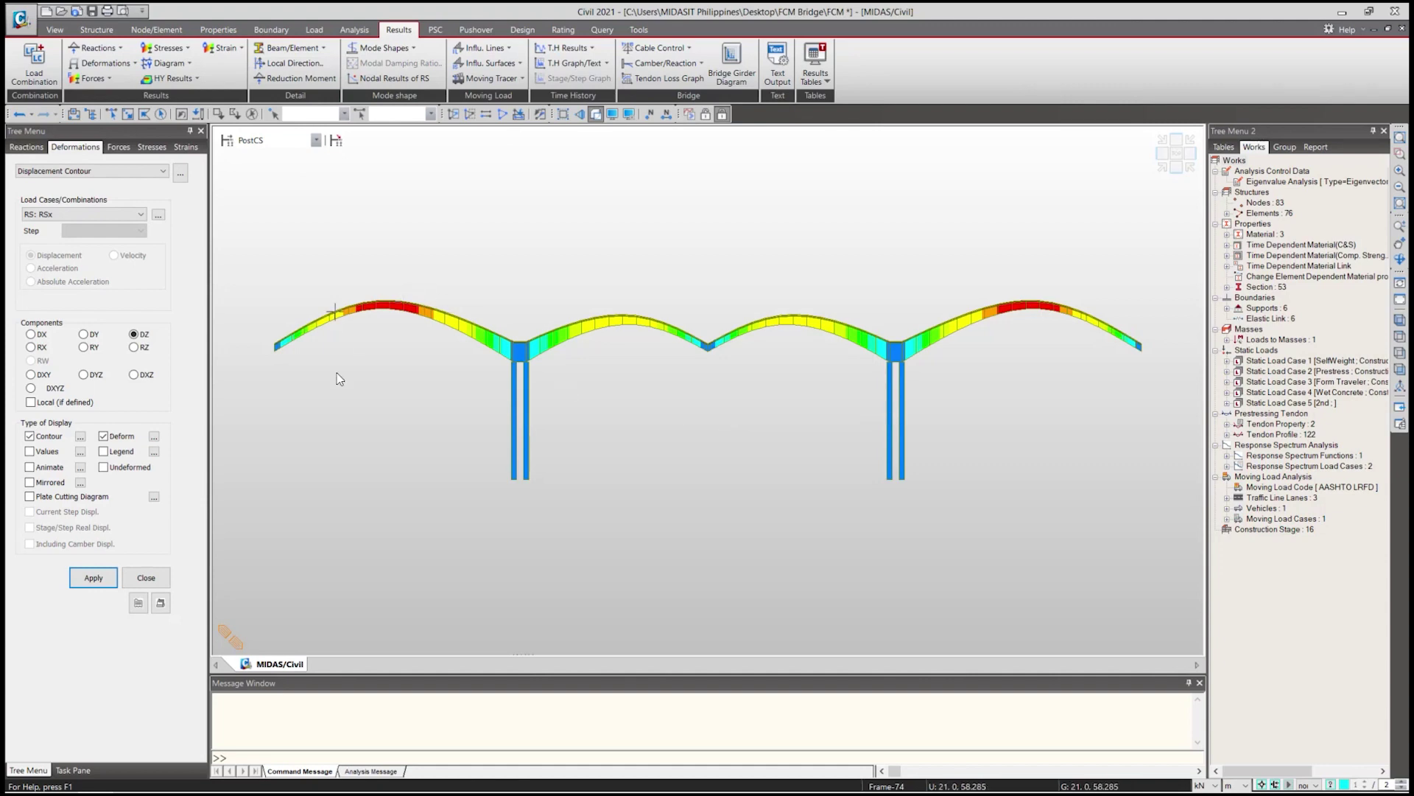
Display the PostCS DZ displacement contour for load combination CBCmax: cLCB1, followed by CBCall: cLCB1.
left_click(82, 213)
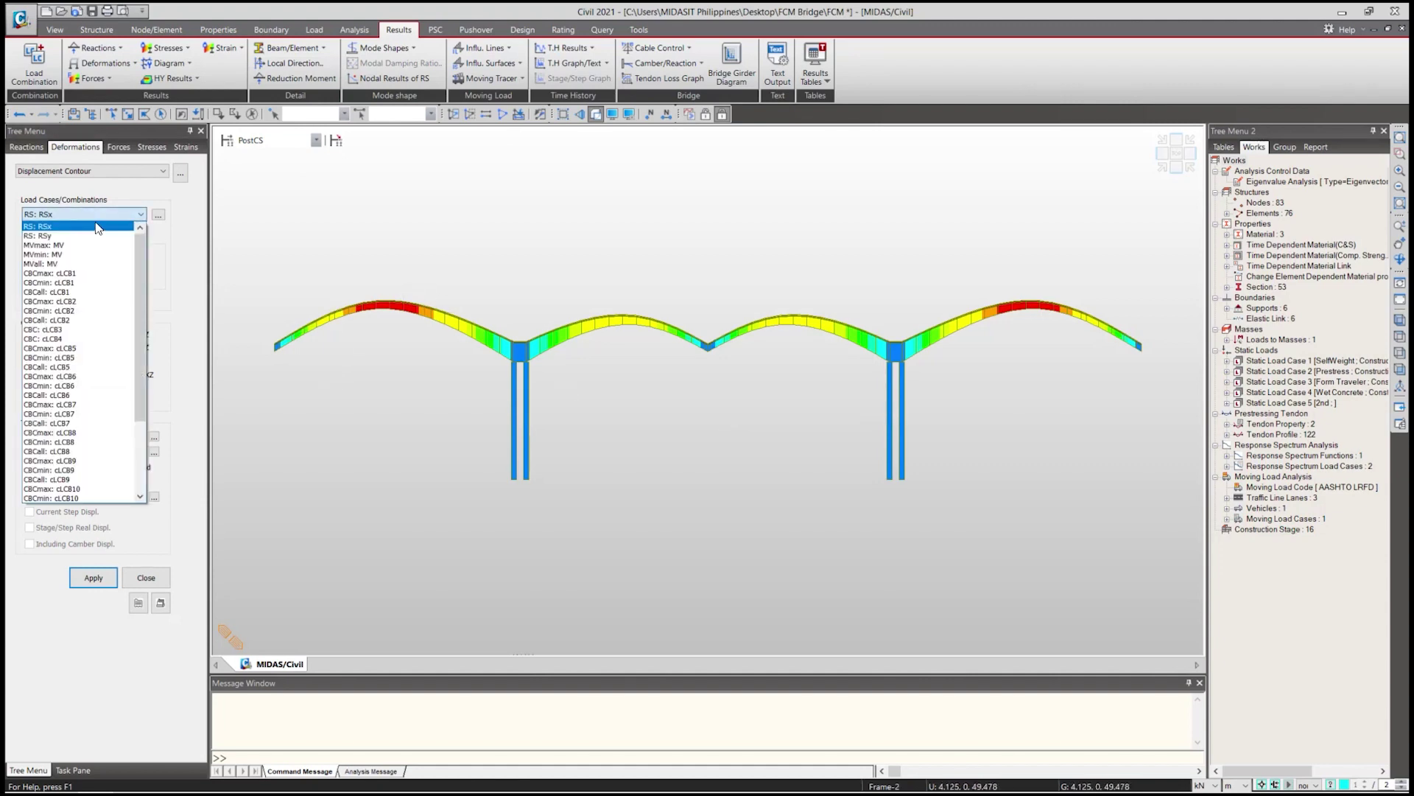
left_click(70, 274)
left_click(94, 578)
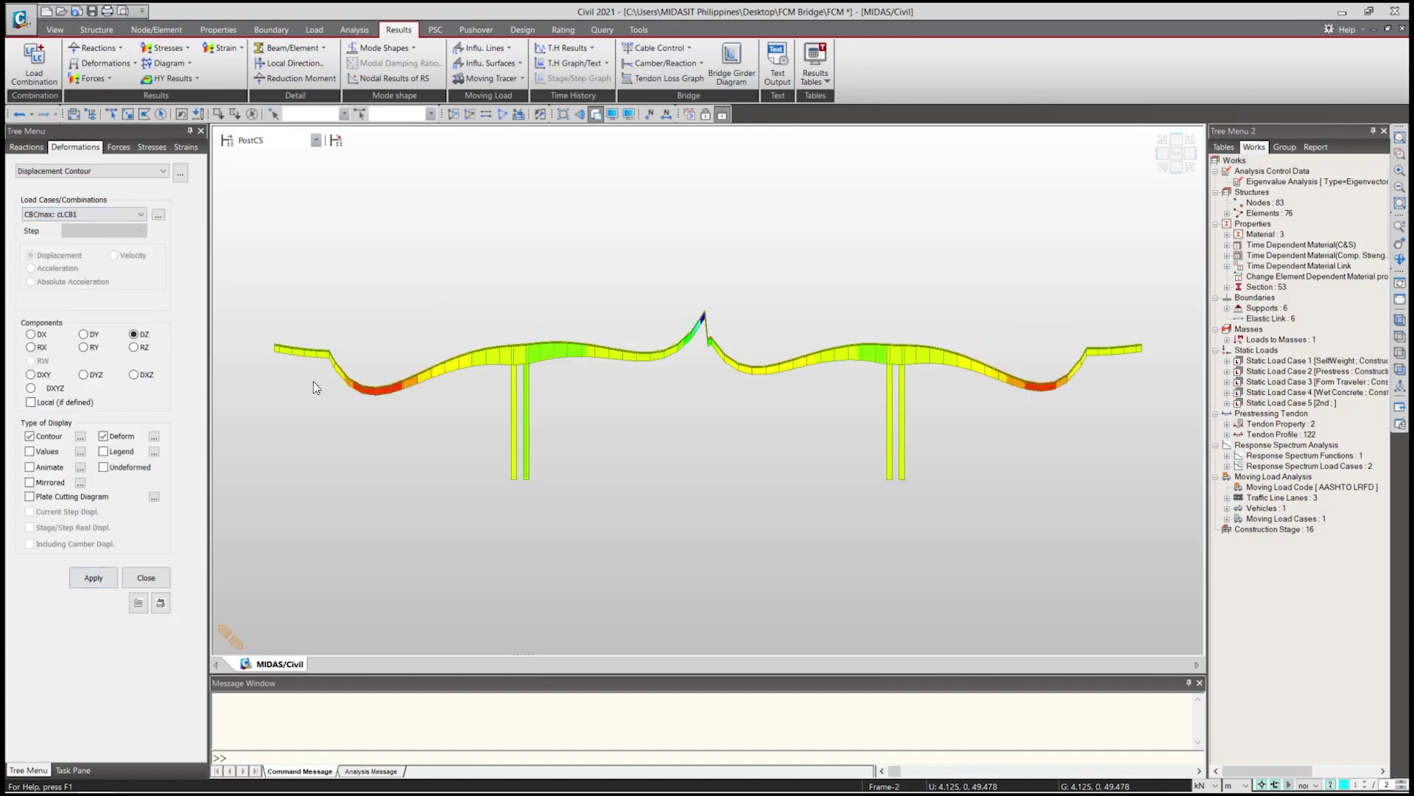
left_click(111, 213)
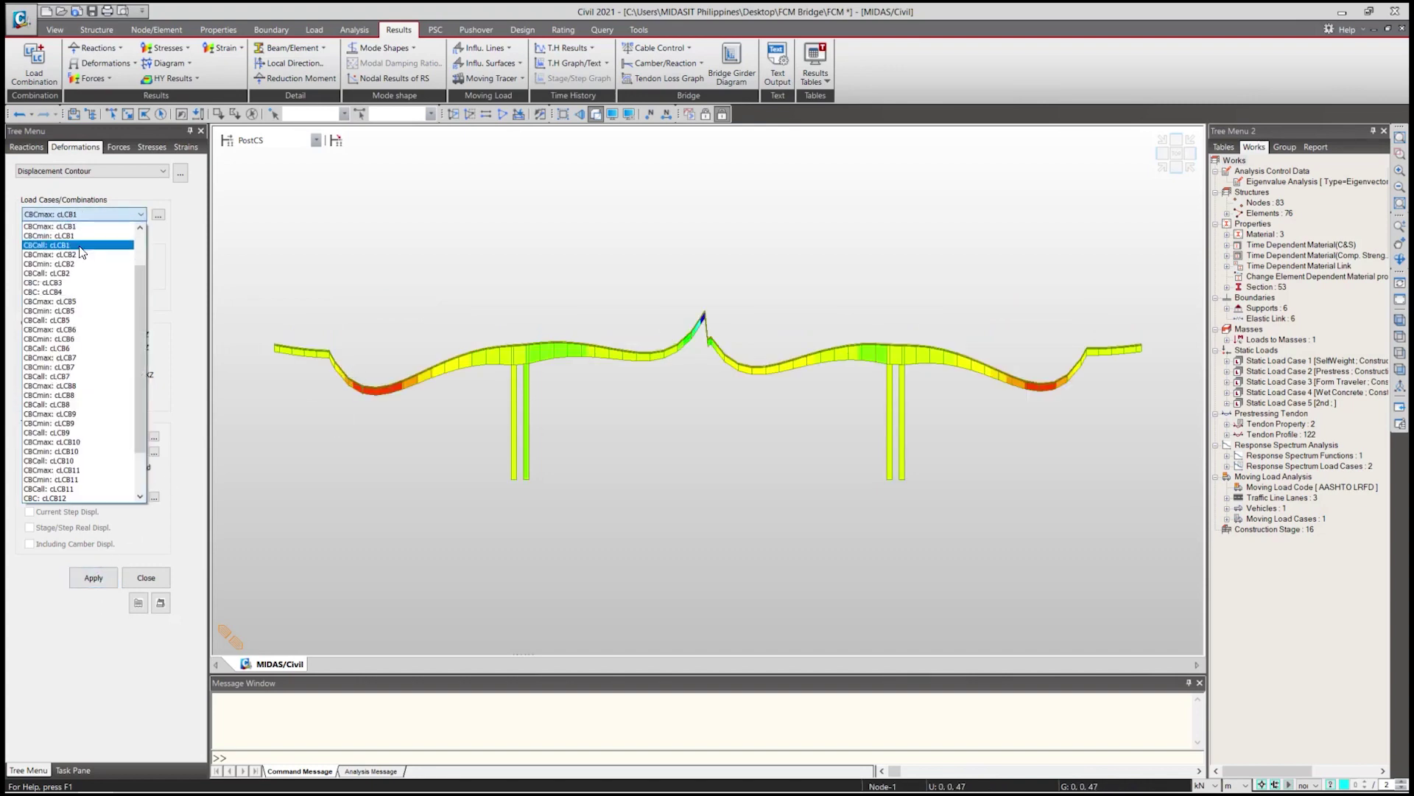
left_click(71, 263)
left_click(93, 577)
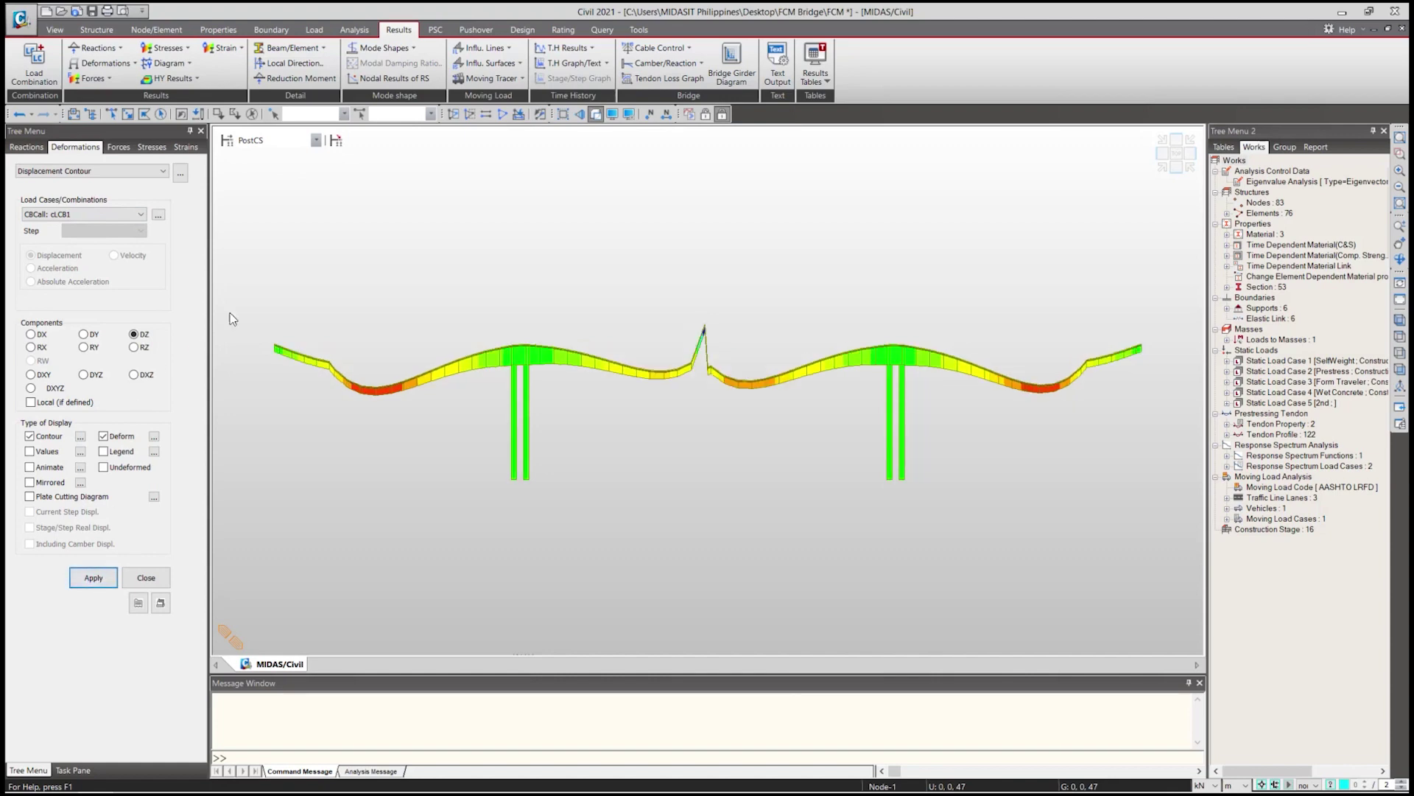
Display the DZ displacement contour for the Min/Max stage using the CSmax: Dead Load case.
left_click(81, 214)
scroll(77, 243, "up", 10)
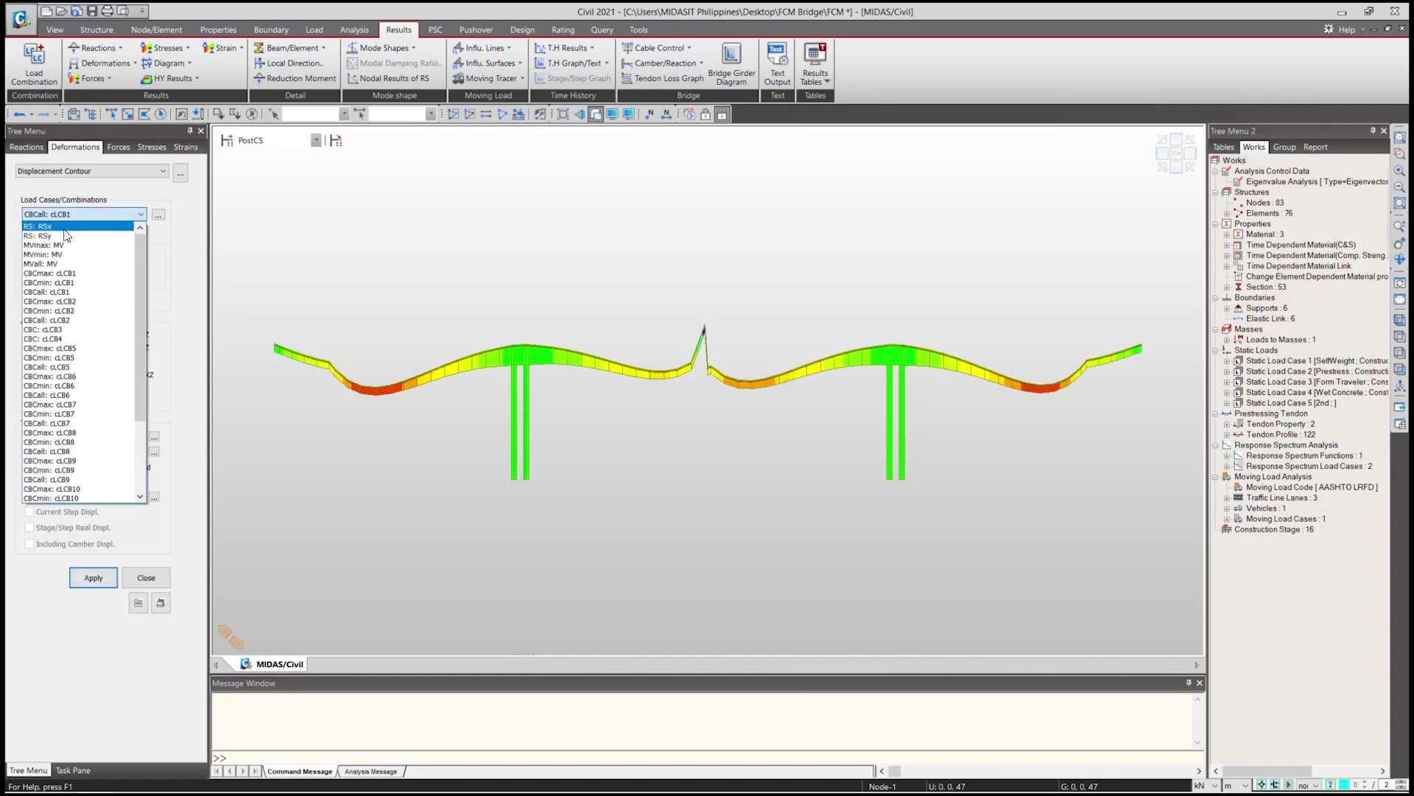
left_click(72, 229)
left_click(273, 140)
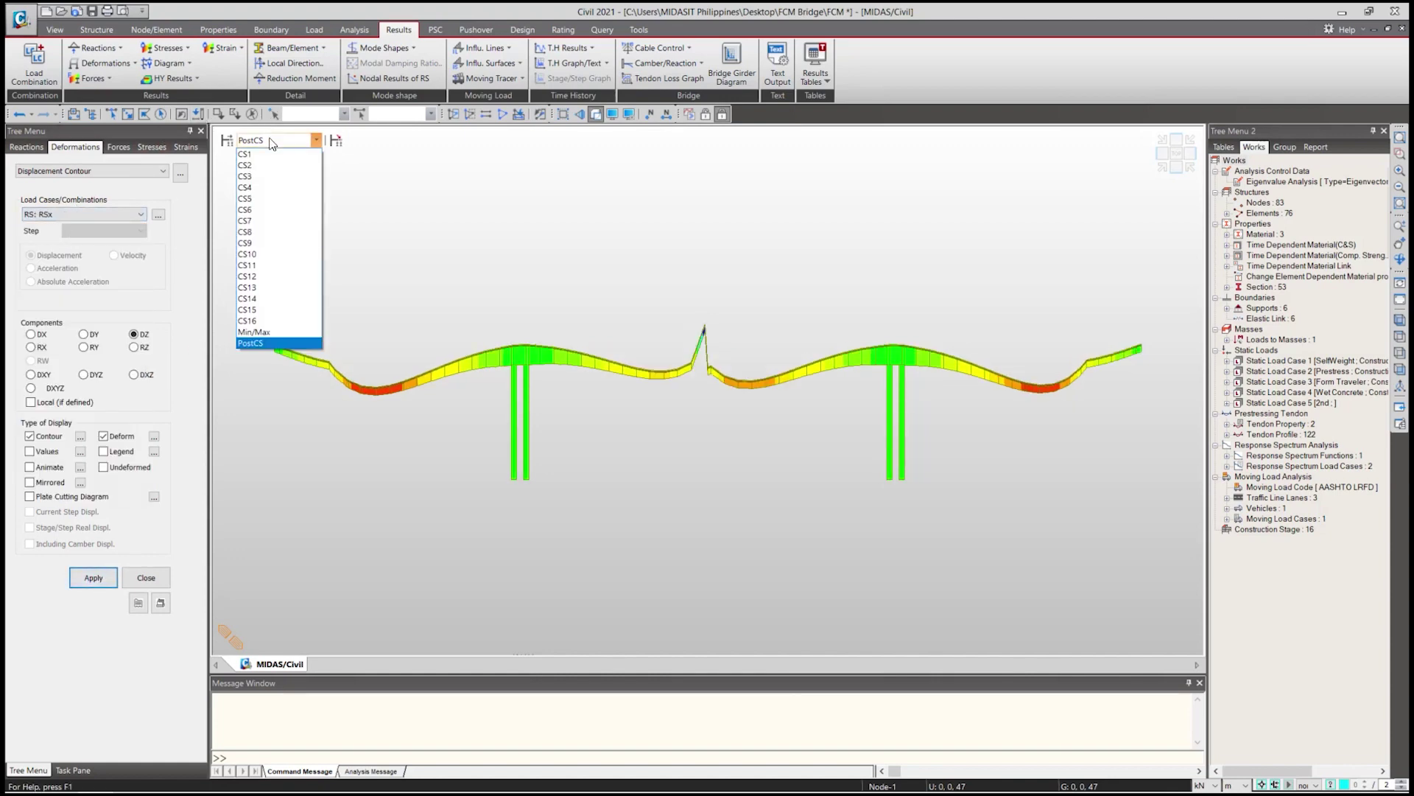
left_click(256, 339)
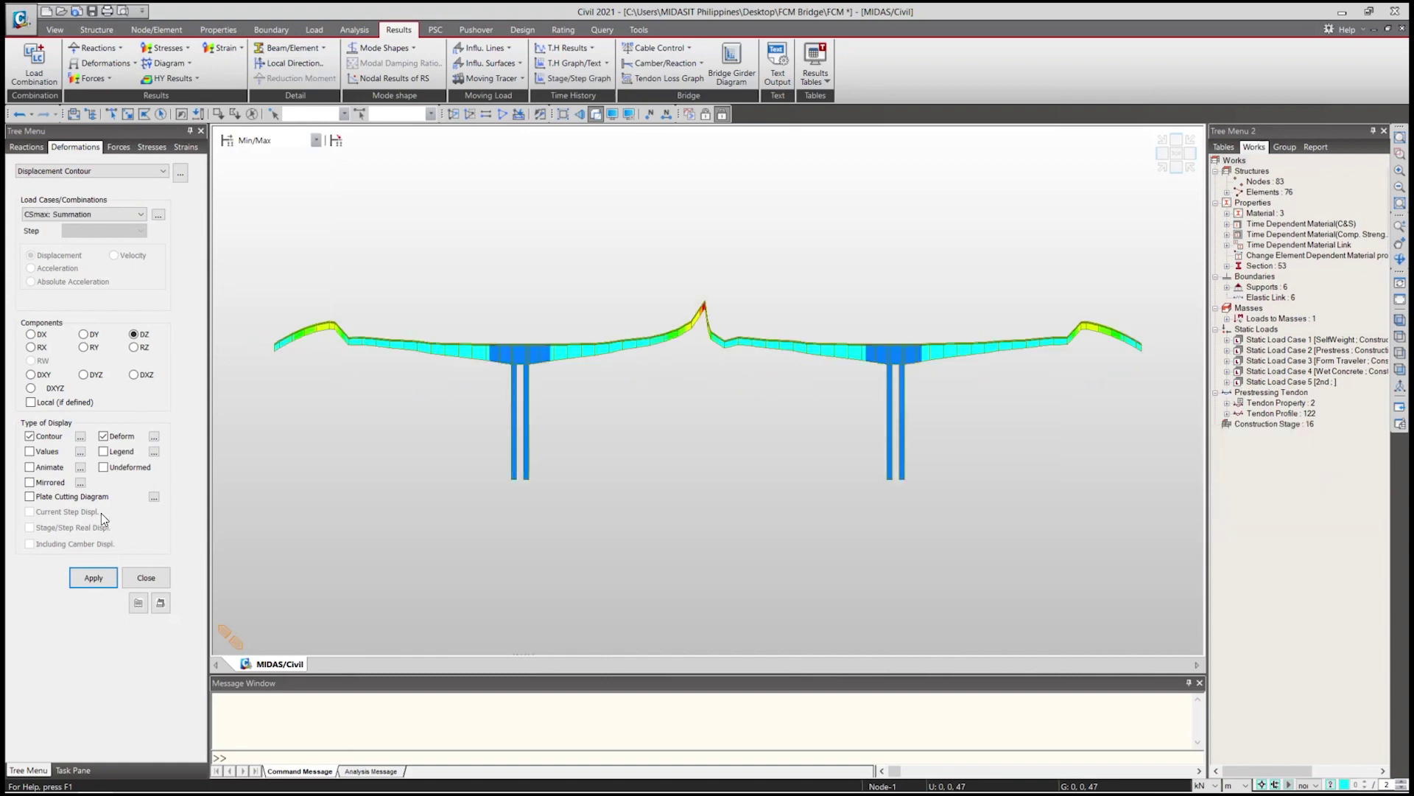
left_click(272, 140)
left_click(89, 218)
left_click(89, 218)
left_click(89, 226)
left_click(93, 577)
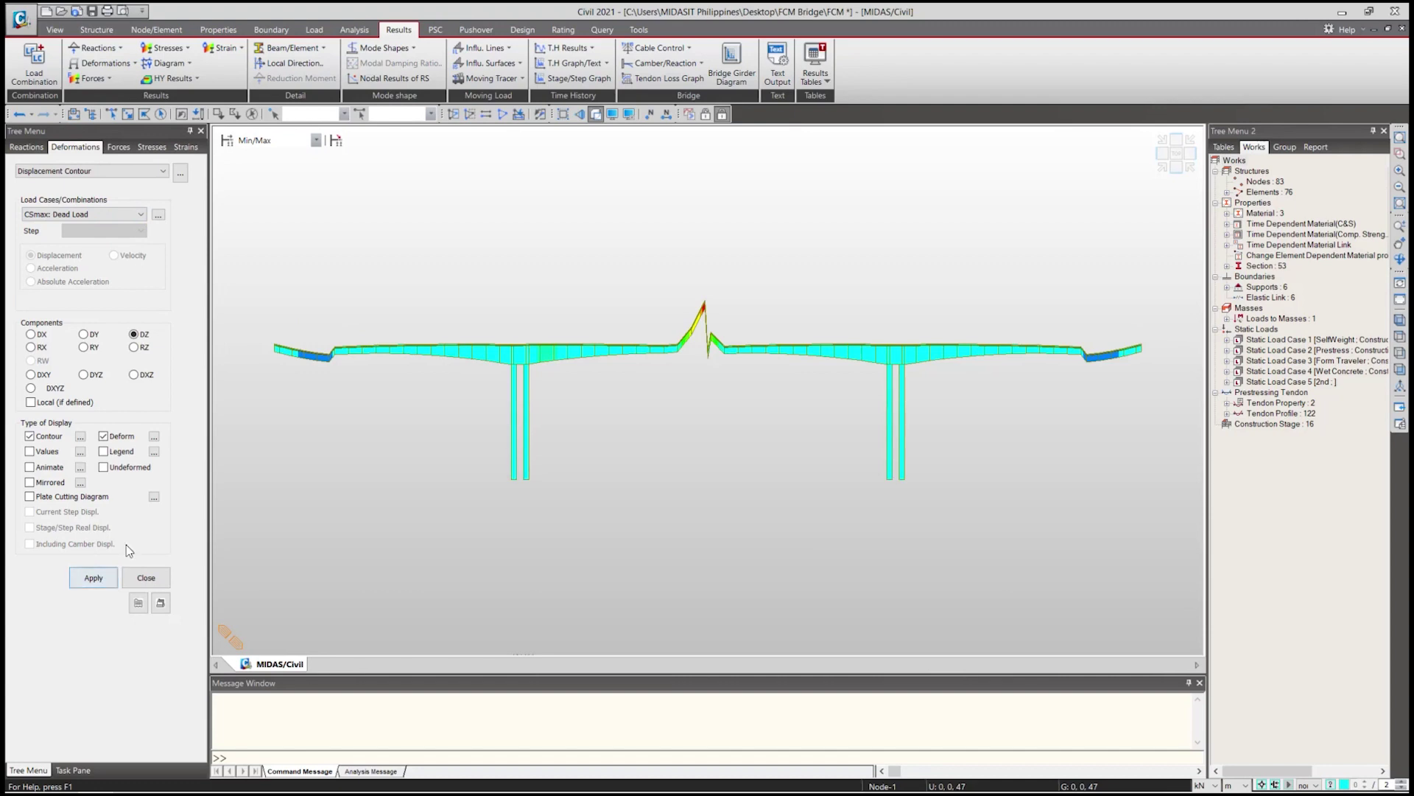
Display the CS16 DZ displacement contour for the CS: Dead Load case at First Step in an isometric view.
left_click(81, 214)
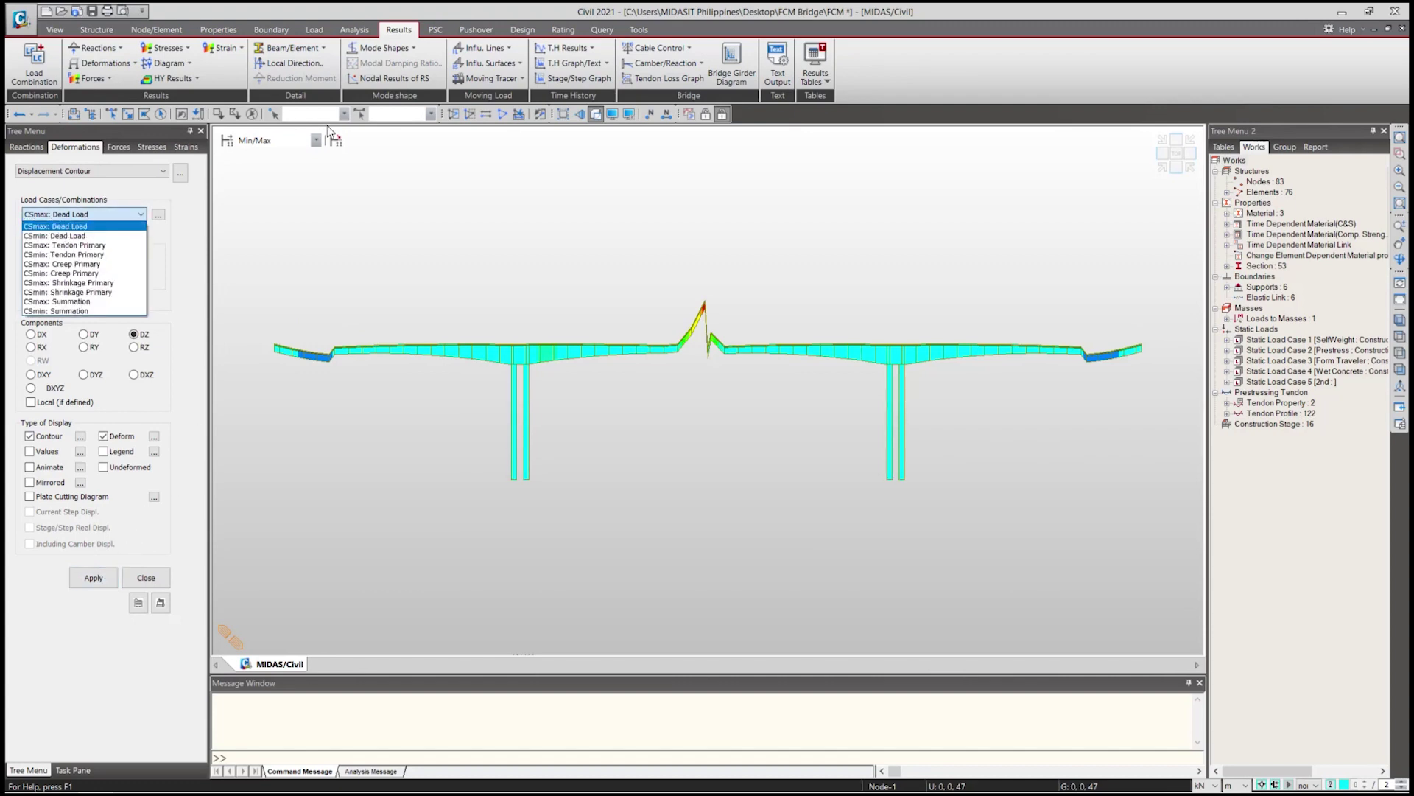
left_click(267, 293)
left_click(273, 140)
left_click(273, 321)
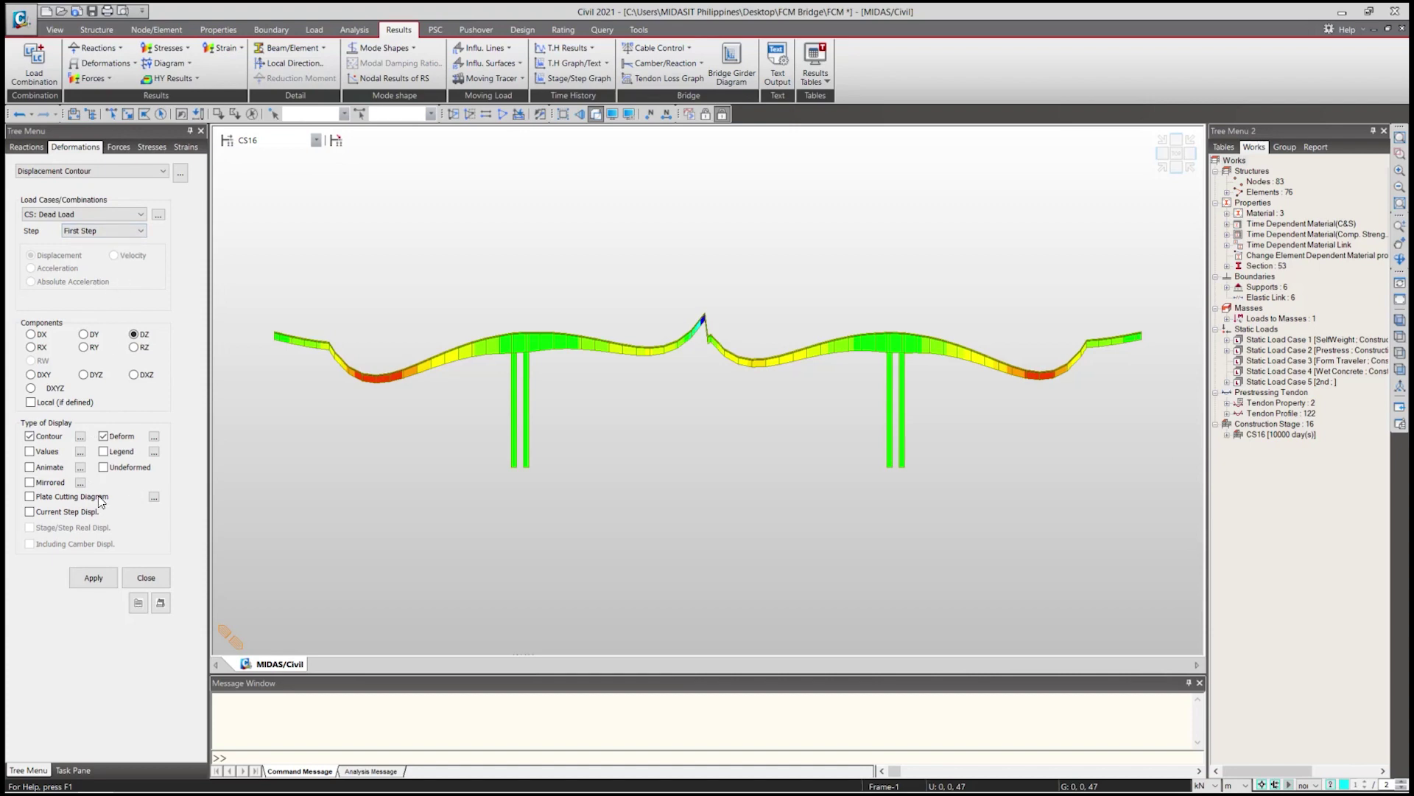
left_click(94, 578)
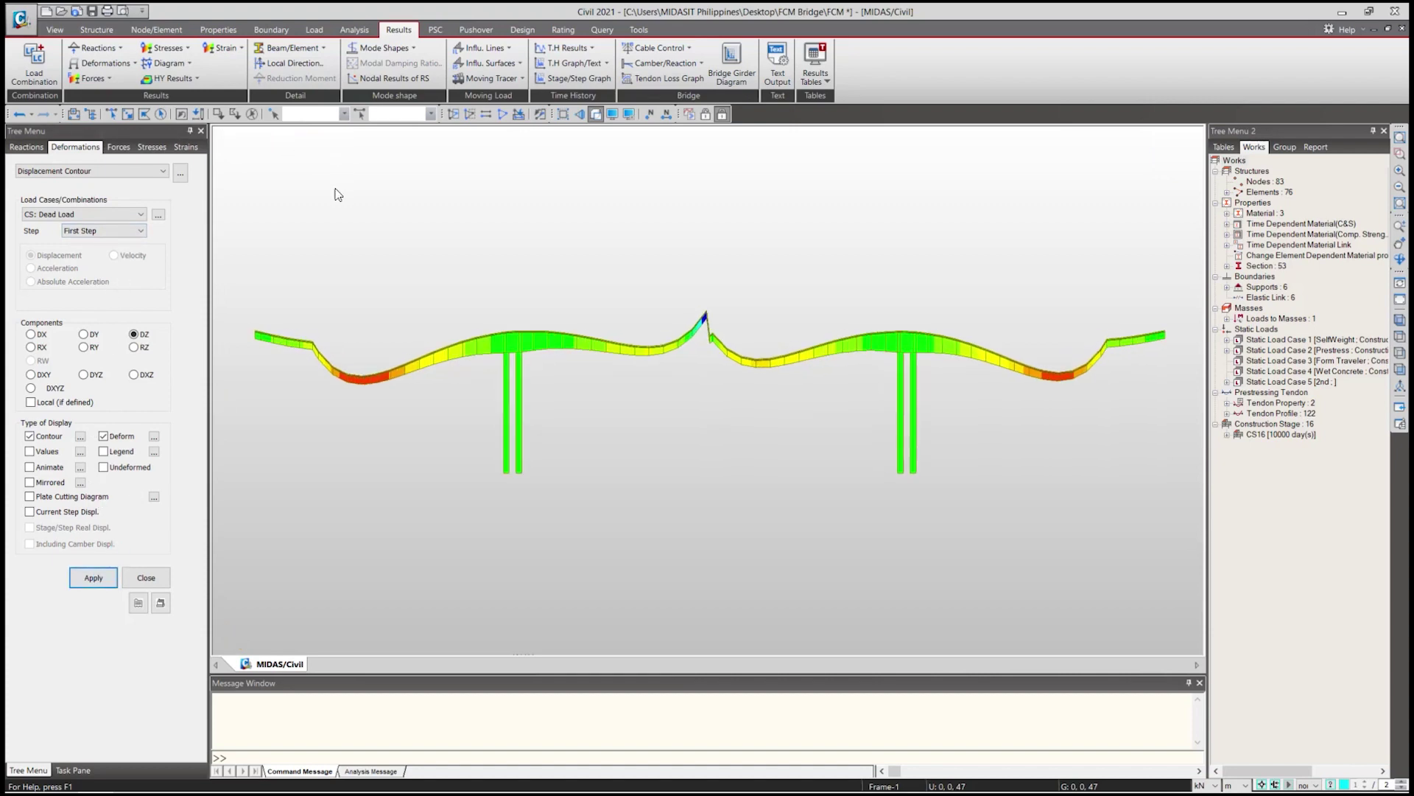
left_click(1161, 169)
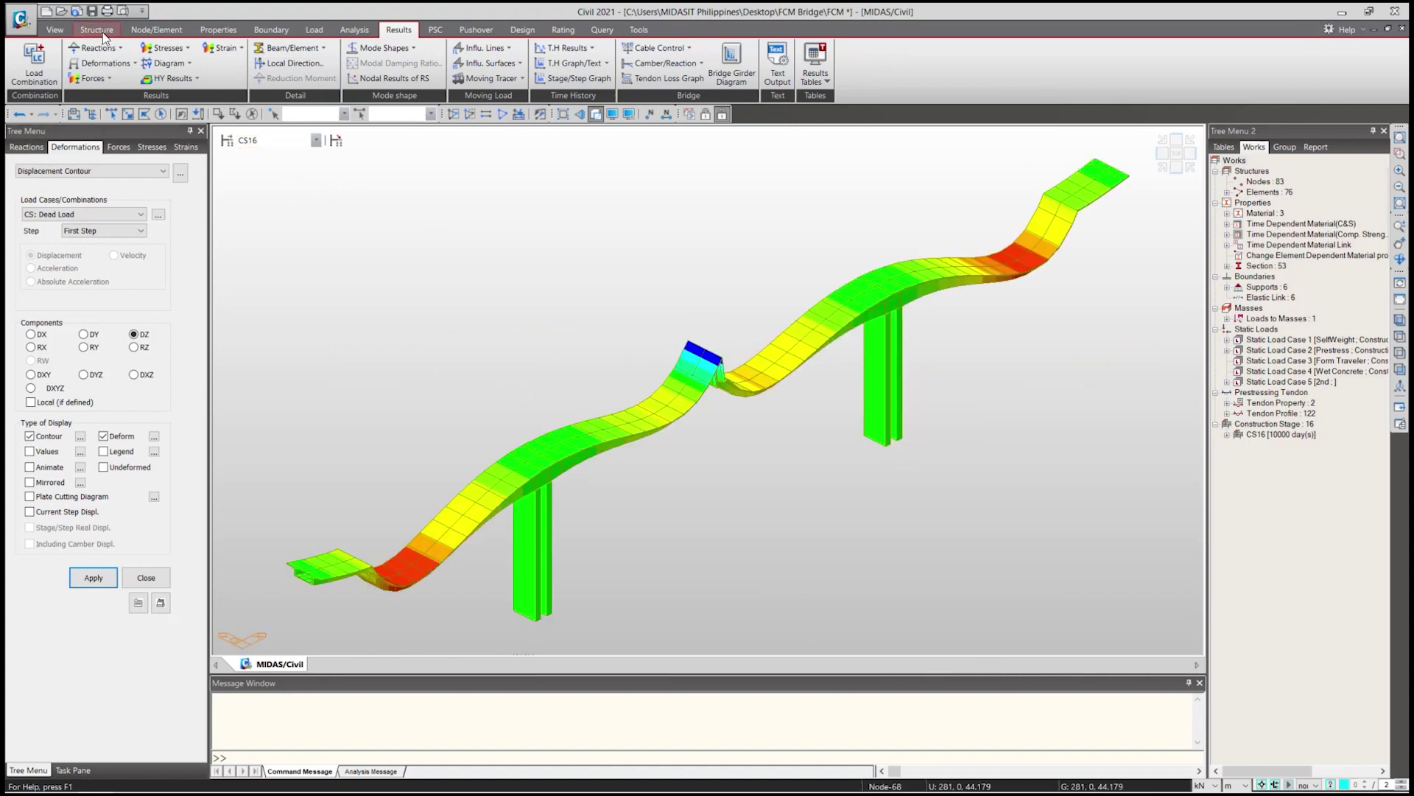
Display the CS16 My beam diagram for the CS: Dead Load case without the deformed shape, in front view.
left_click(109, 78)
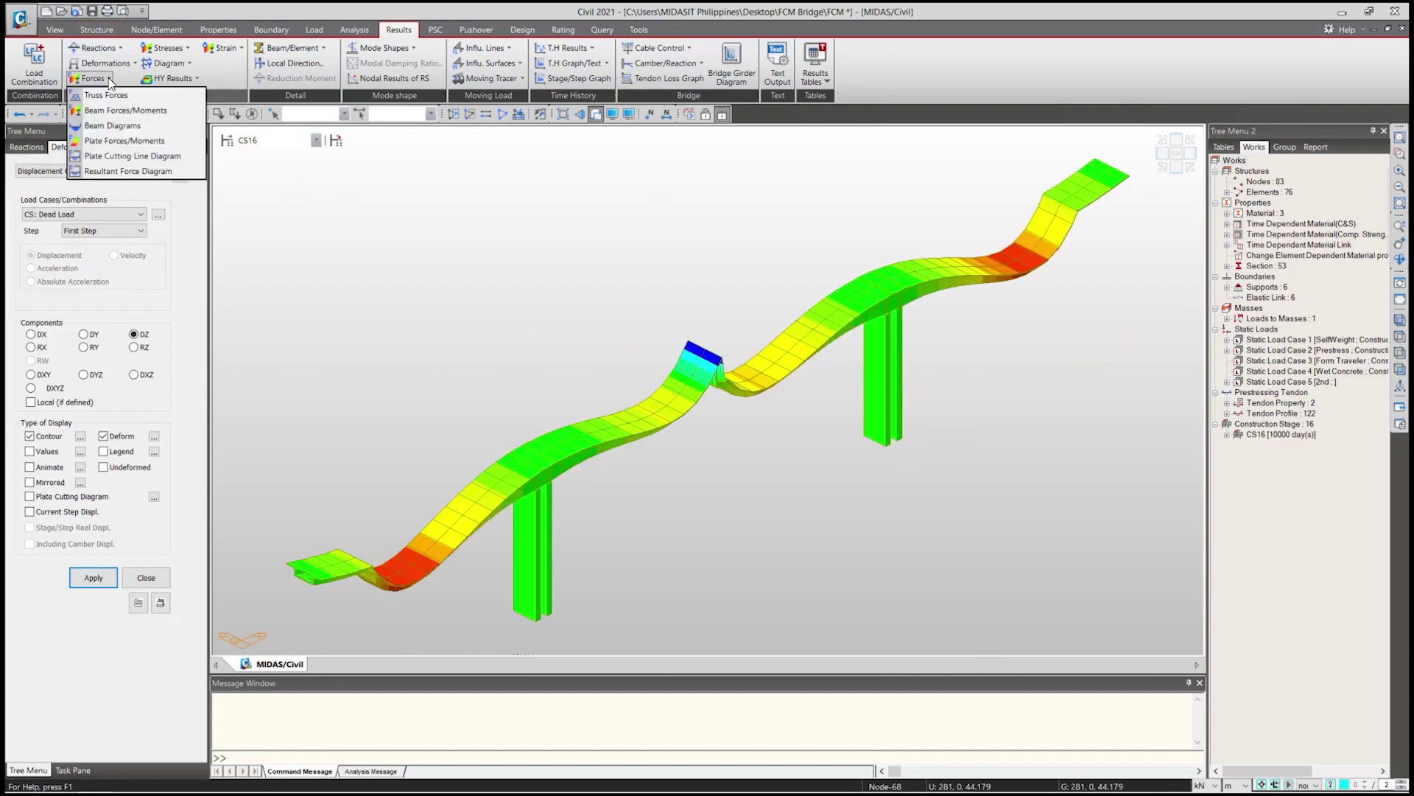
left_click(114, 127)
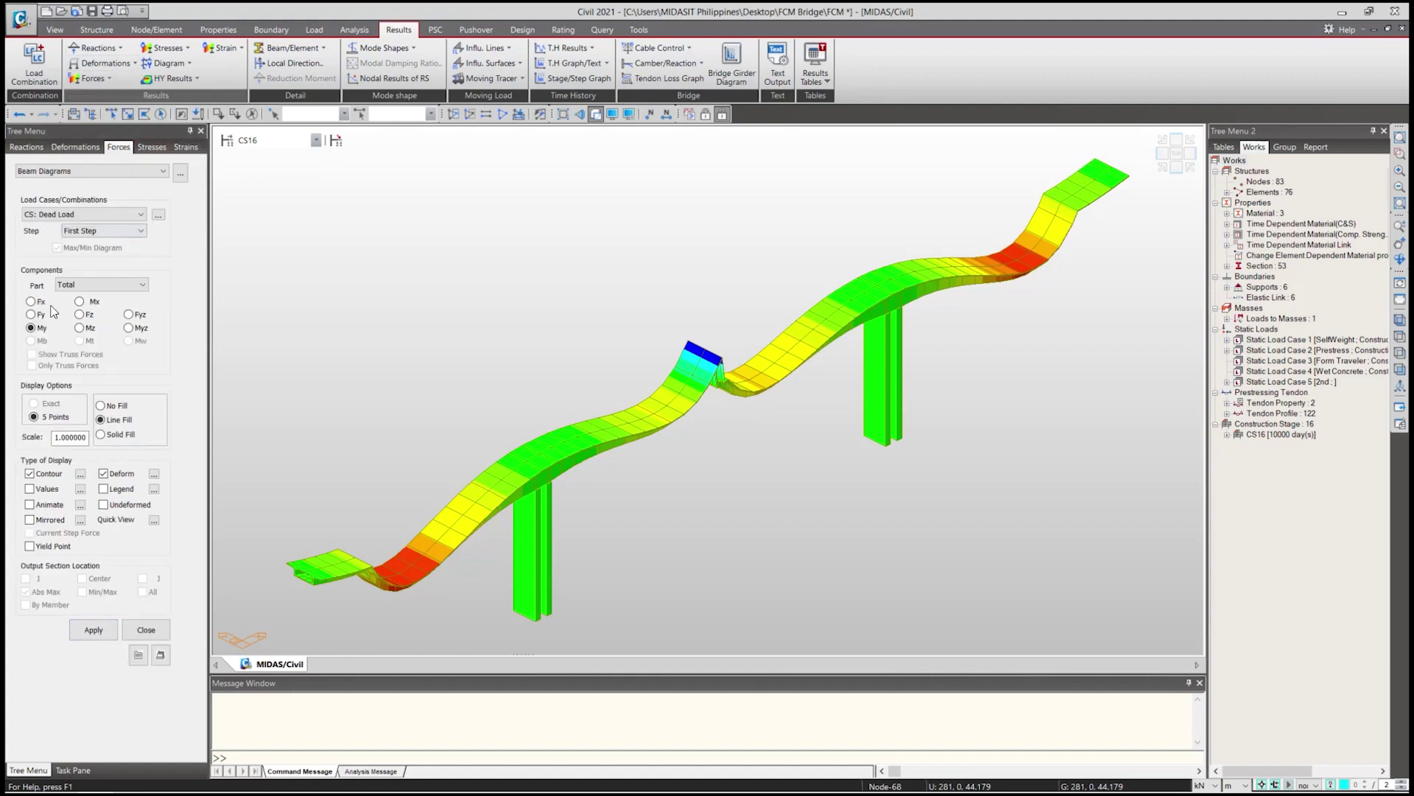
left_click(92, 630)
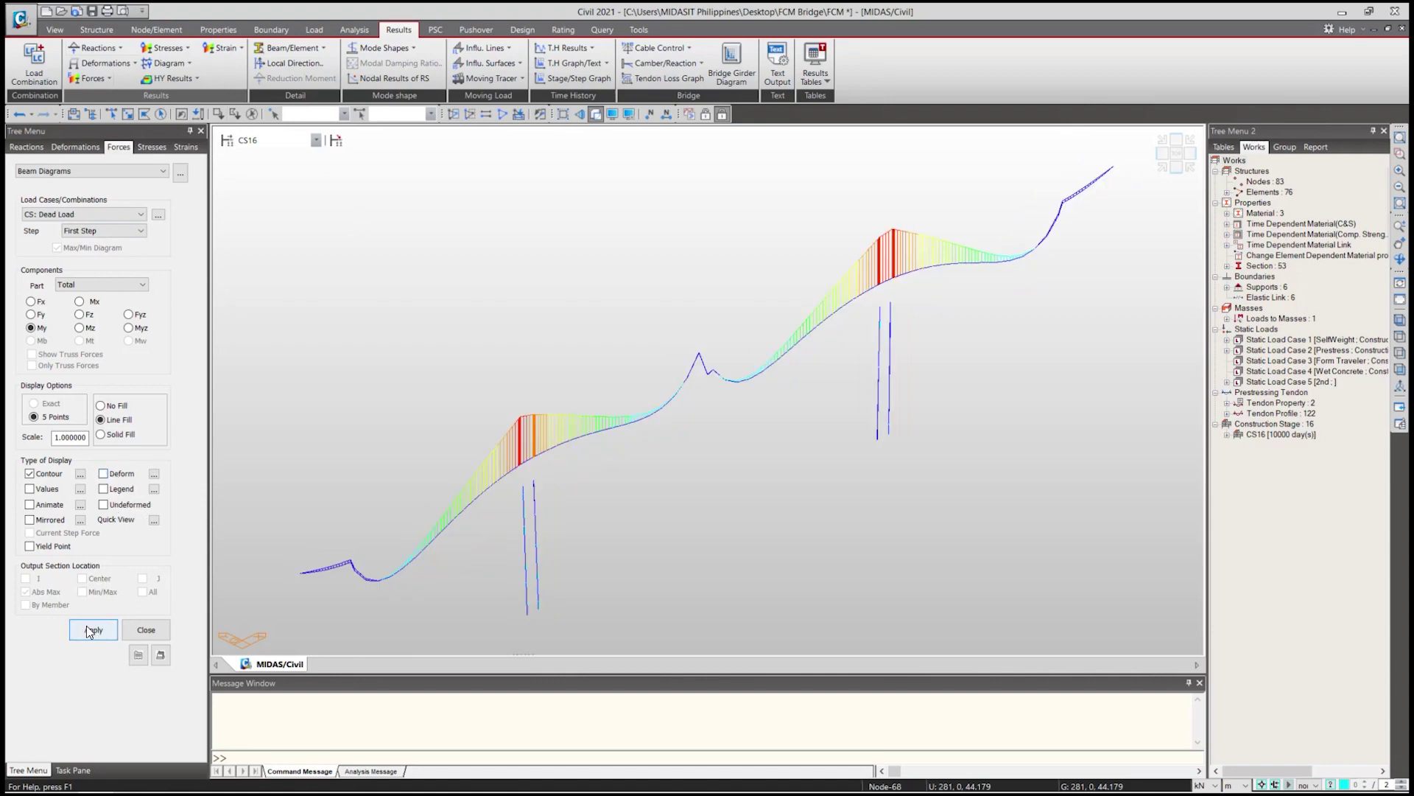
left_click(87, 628)
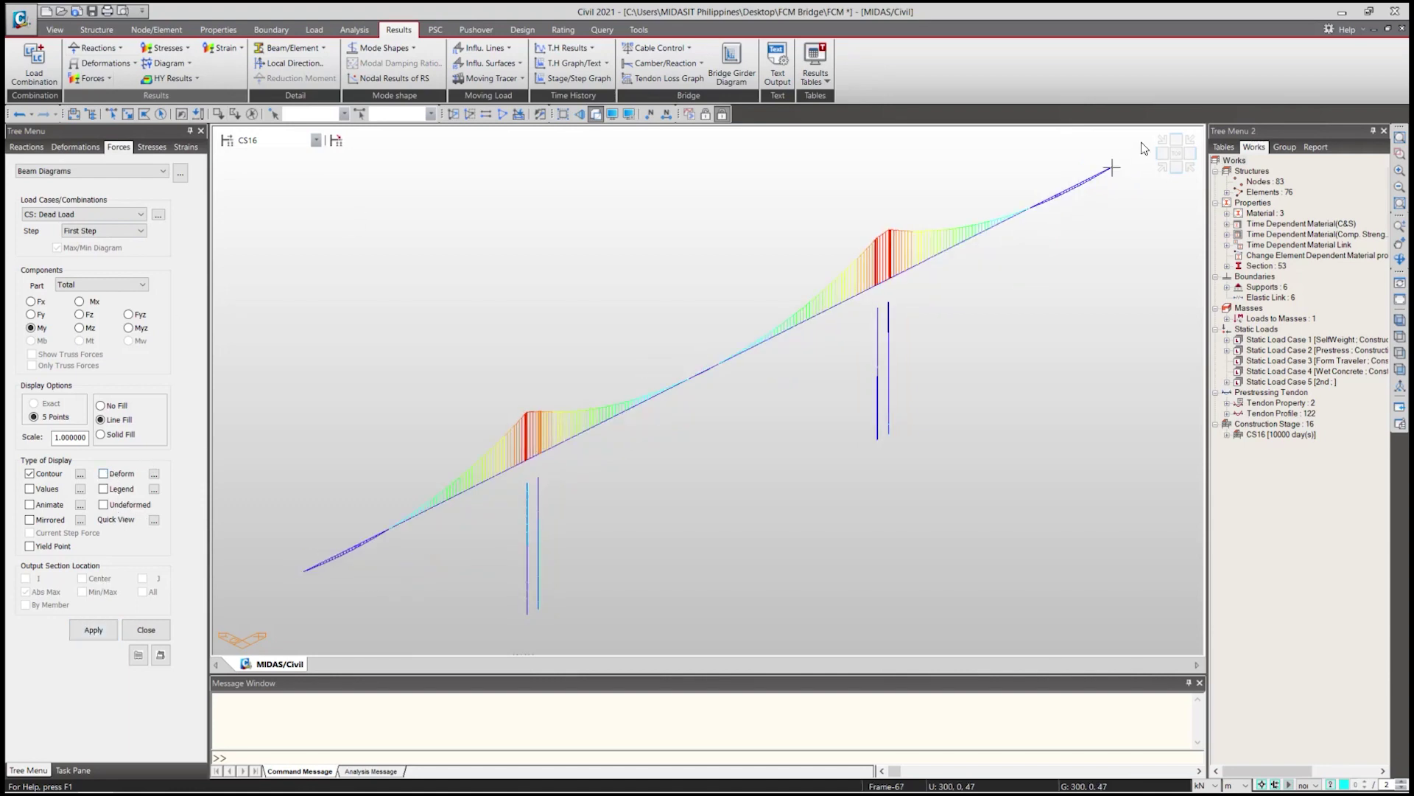
left_click(1176, 158)
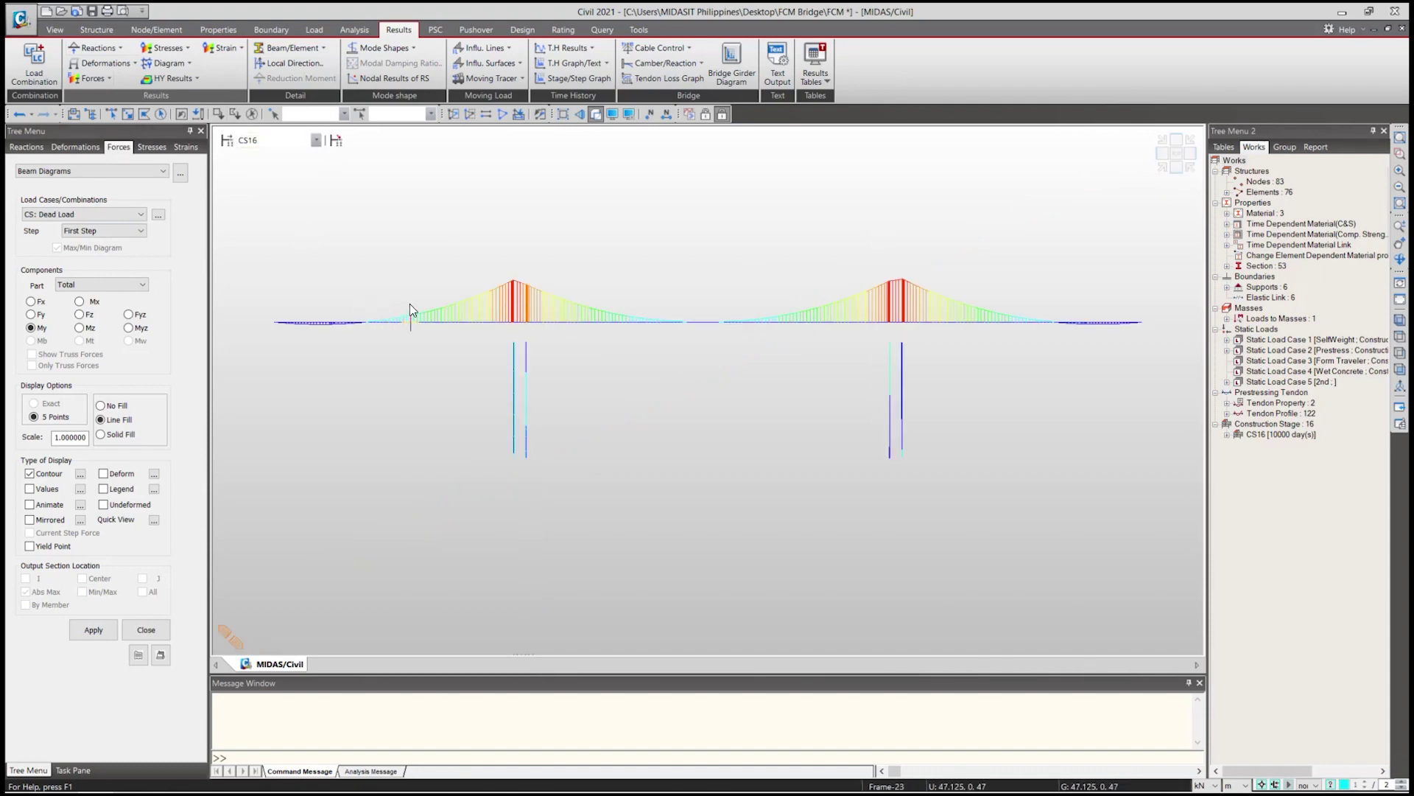
Display the PostCS My beam diagram for the moving load case MVmax: MV.
left_click(271, 142)
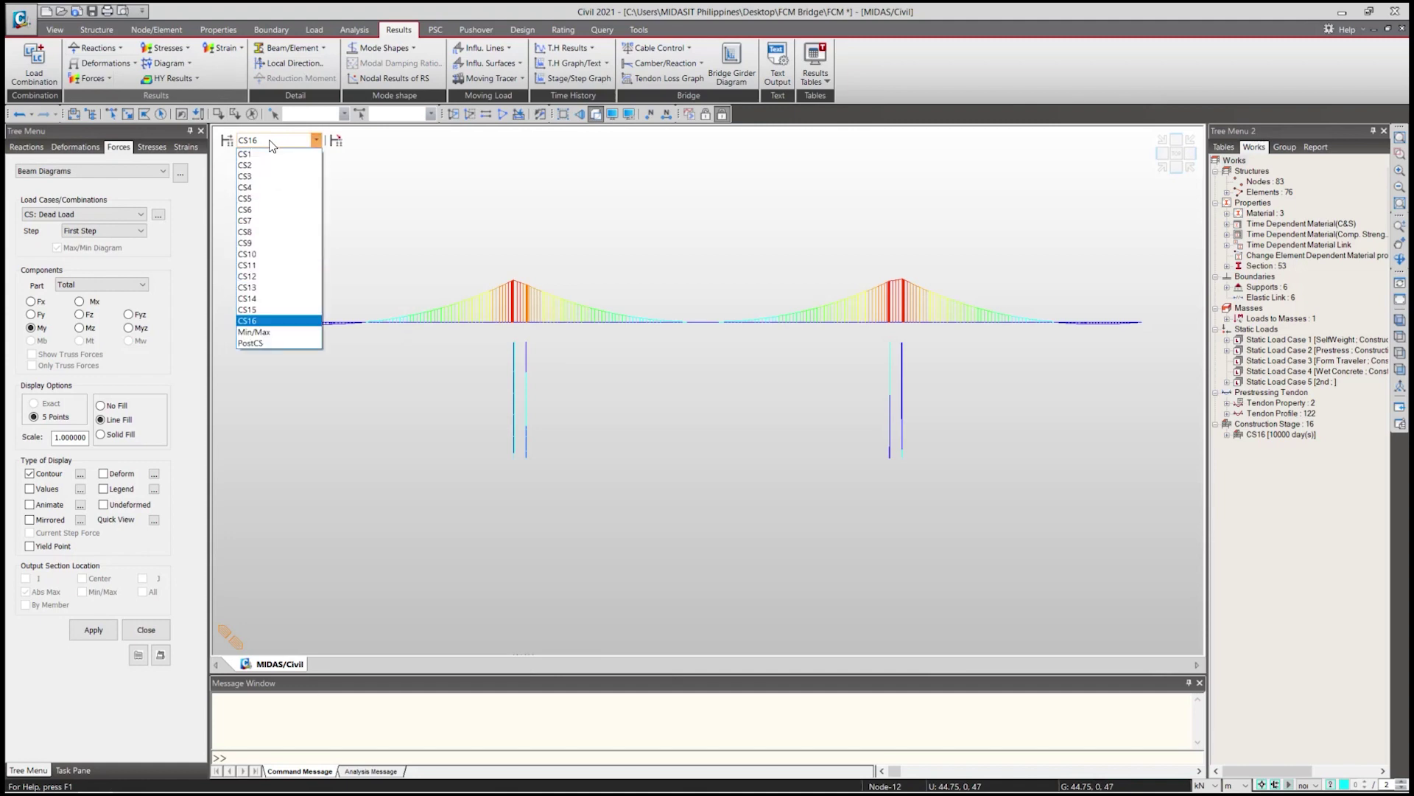
left_click(272, 144)
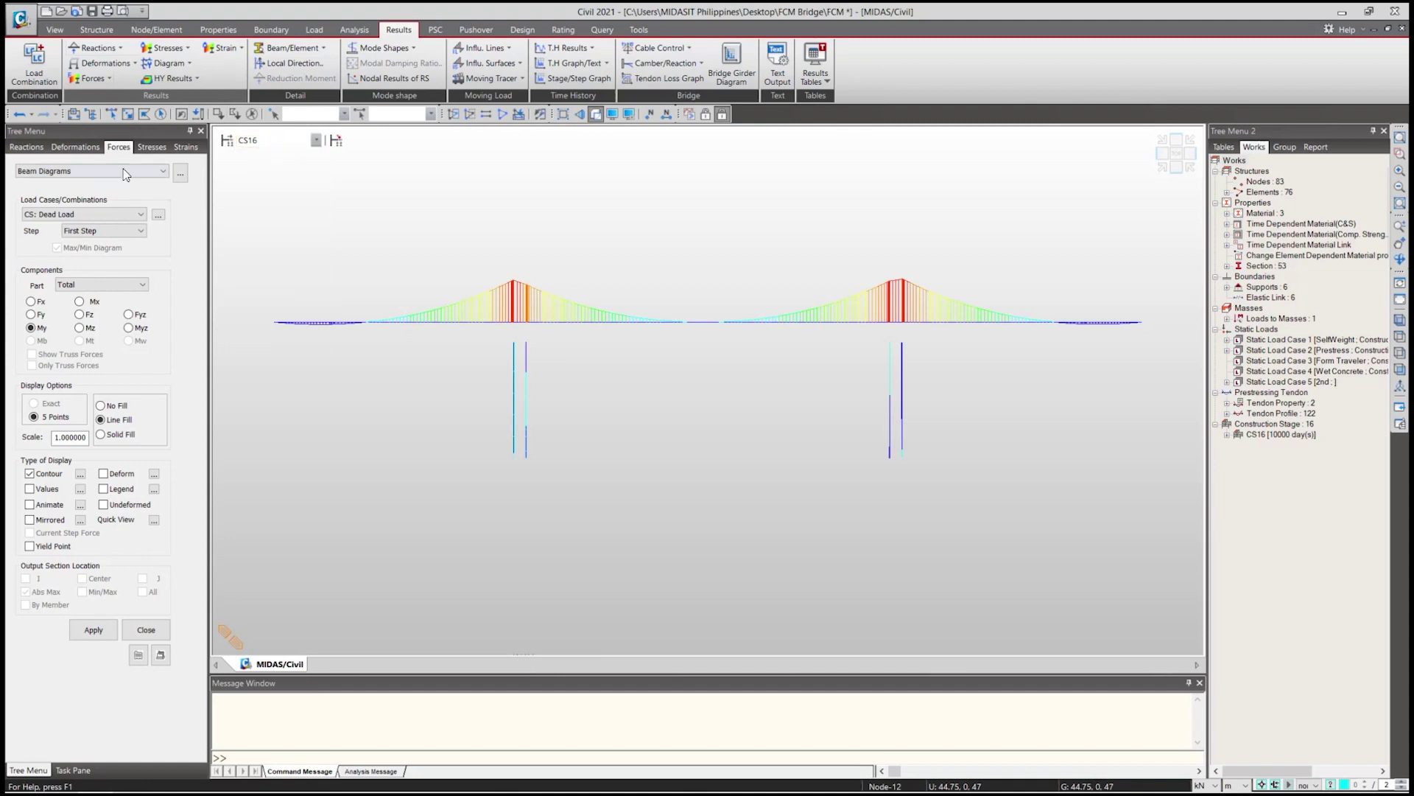
left_click(82, 213)
left_click(83, 213)
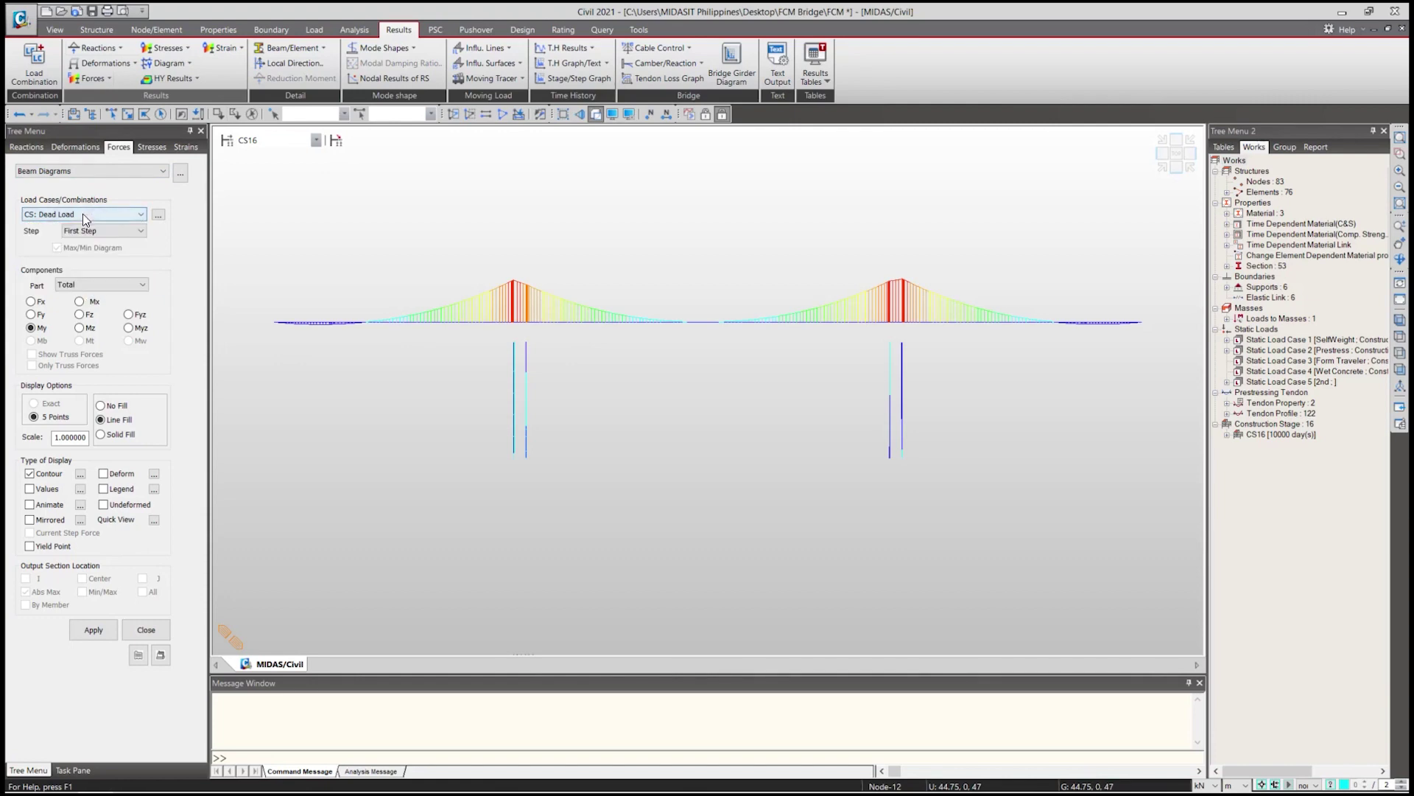
left_click(272, 140)
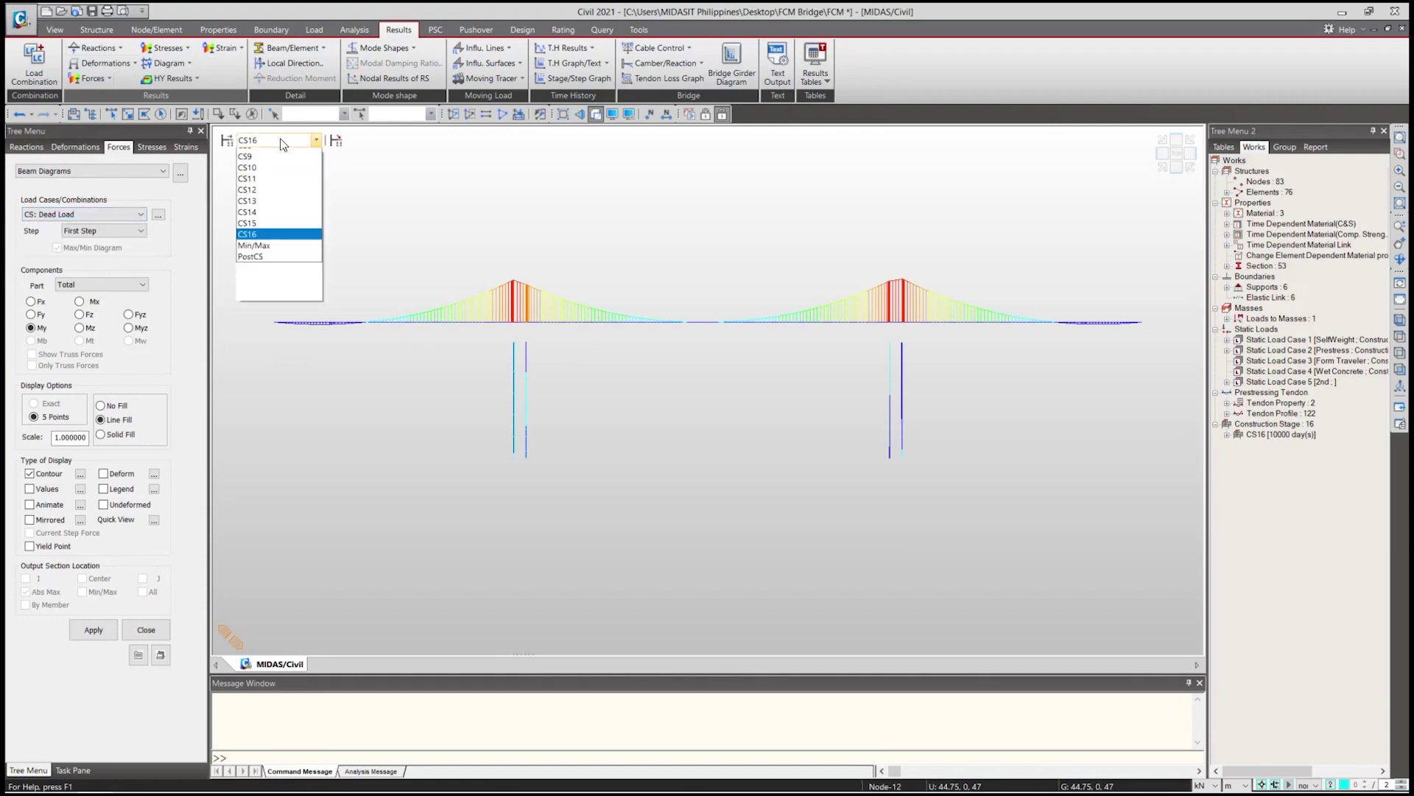
left_click(262, 341)
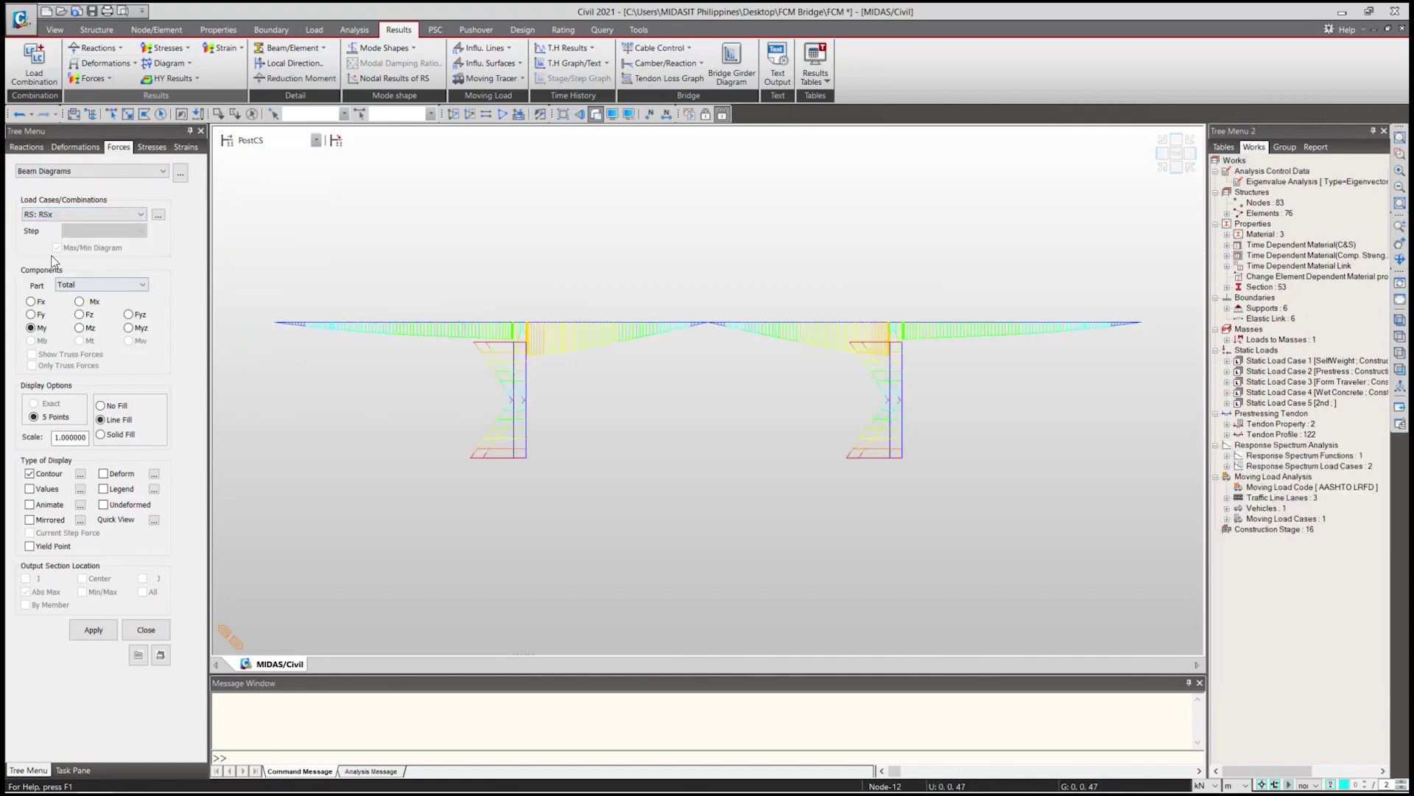
left_click(85, 213)
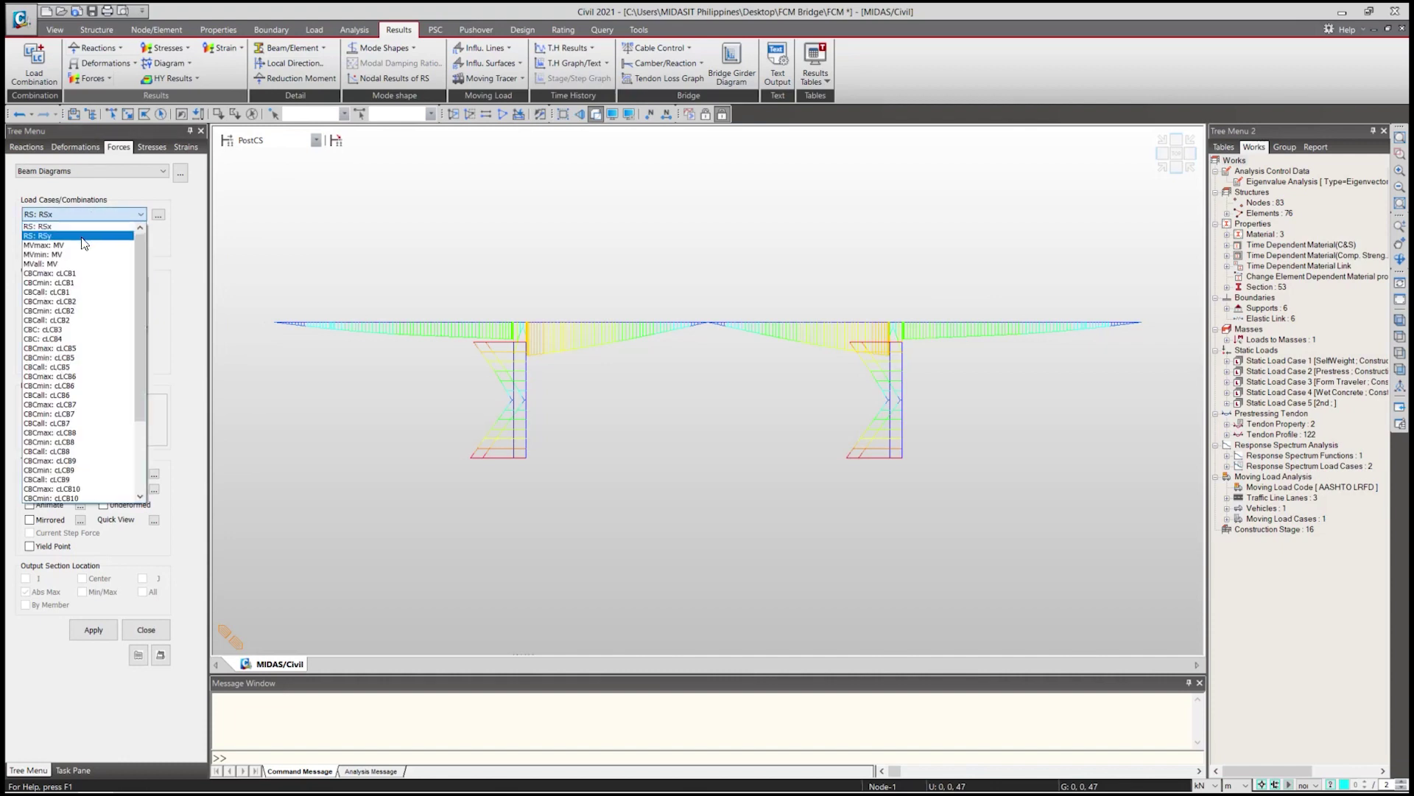
left_click(74, 246)
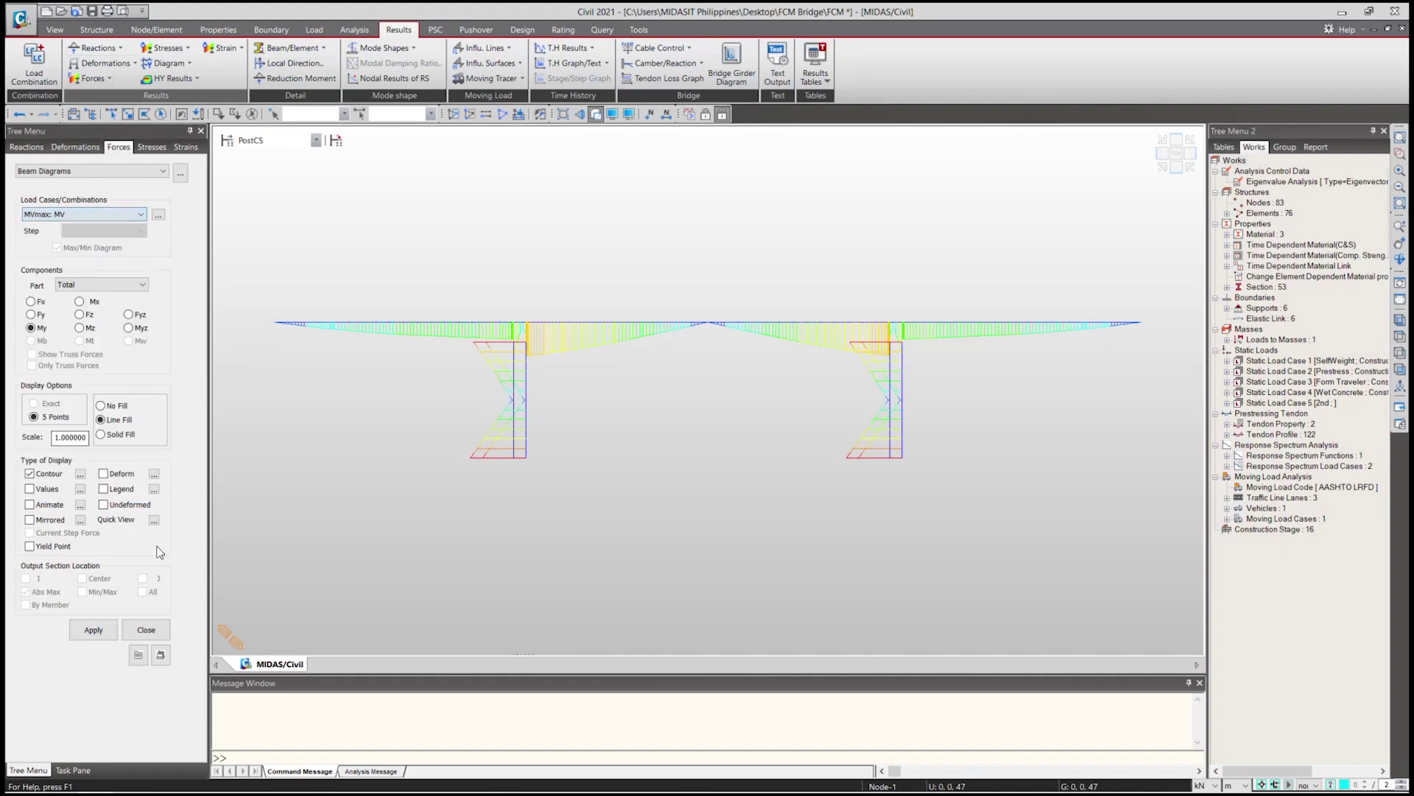
left_click(101, 634)
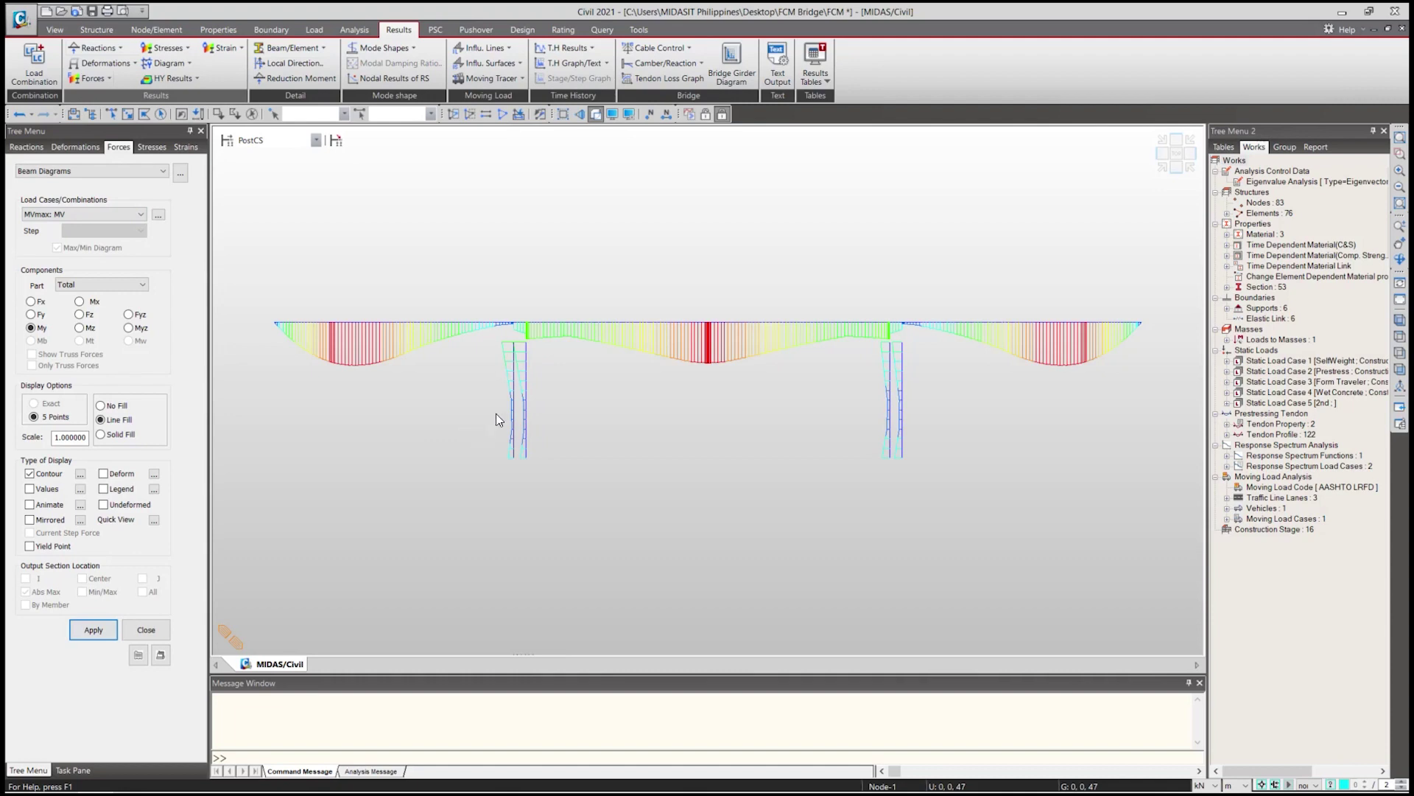
Inspect the MVmax: MV moment diagram along the first side span and select element 12 there.
scroll(383, 337, "up", 3)
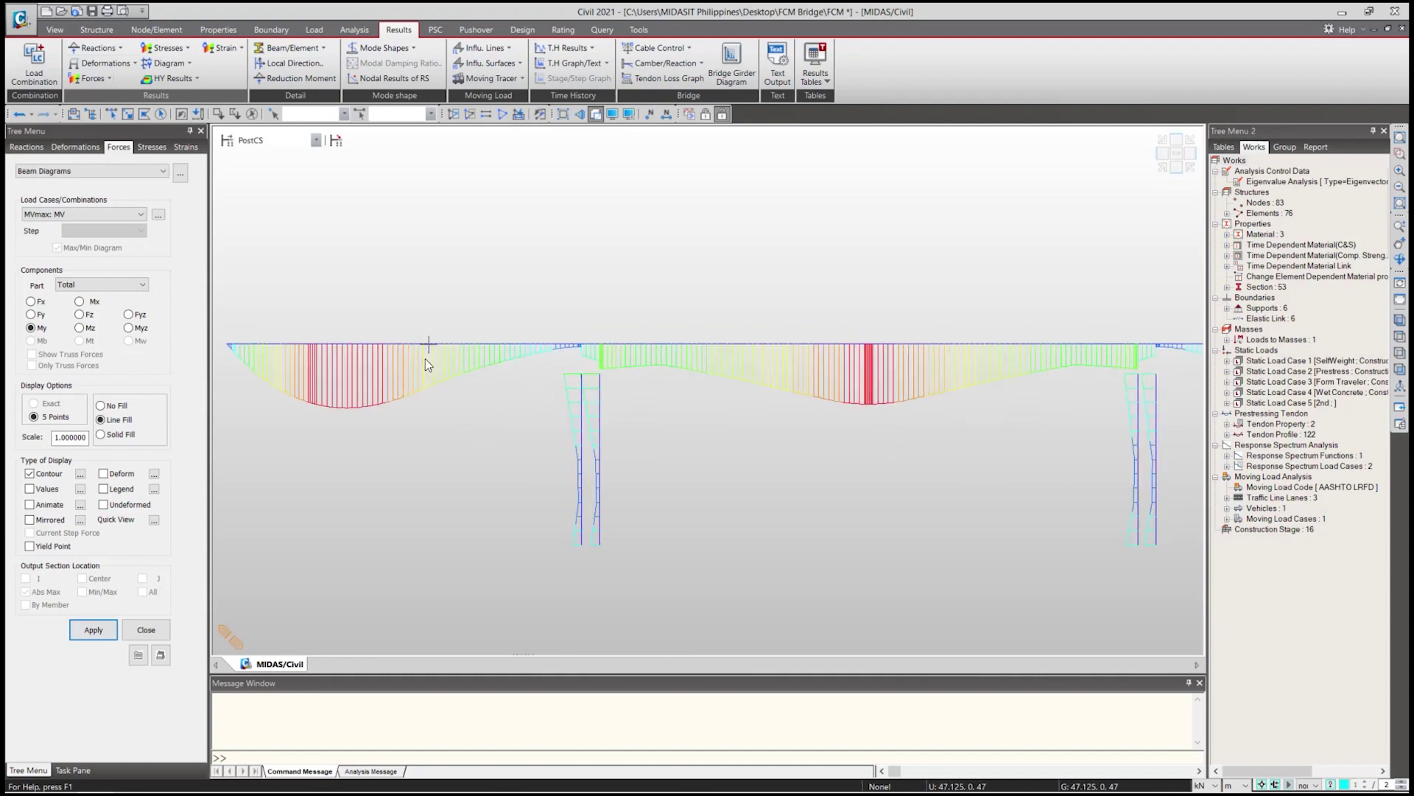
middle_click_drag(521, 388, 533, 391)
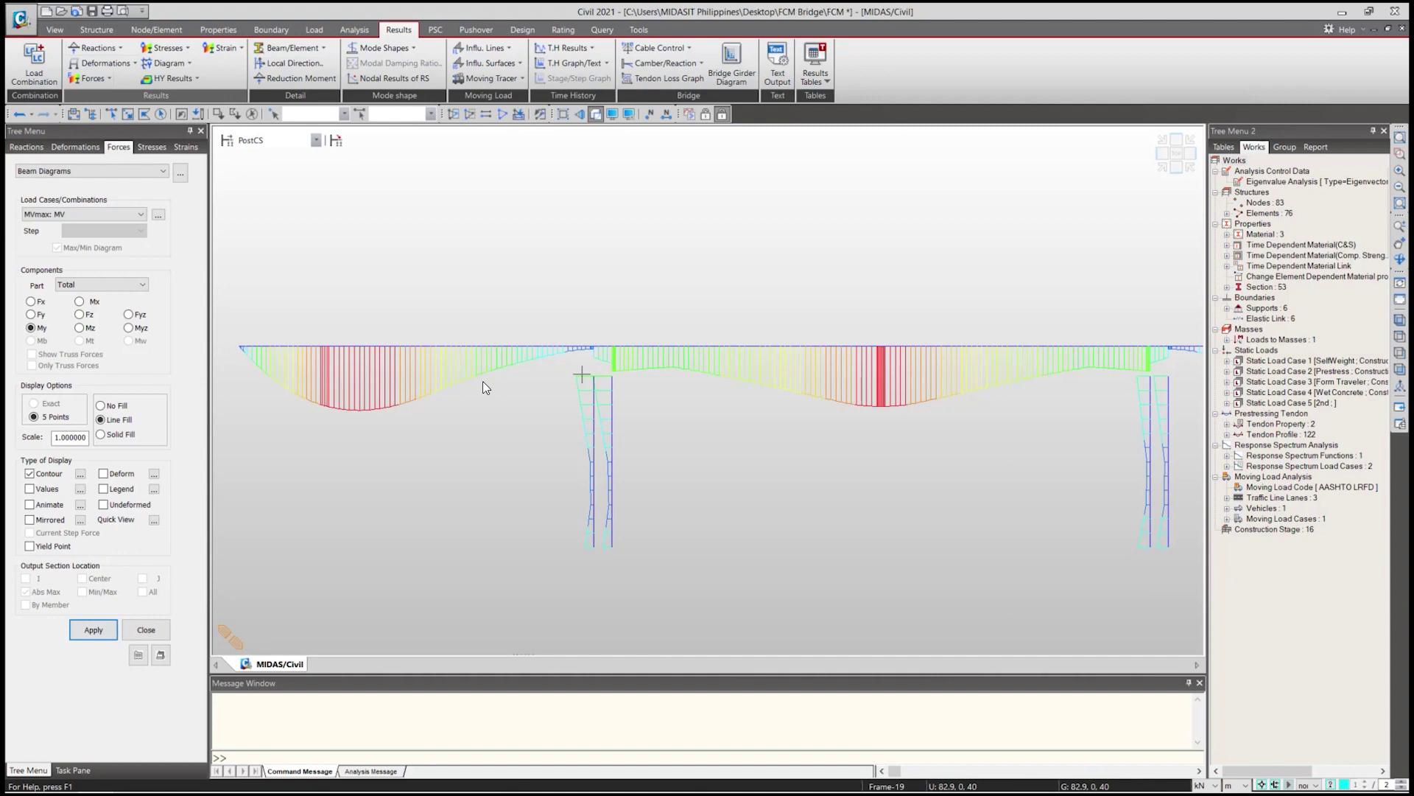
middle_click_drag(442, 373, 558, 383)
scroll(392, 355, "up", 1)
scroll(393, 356, "up", 3)
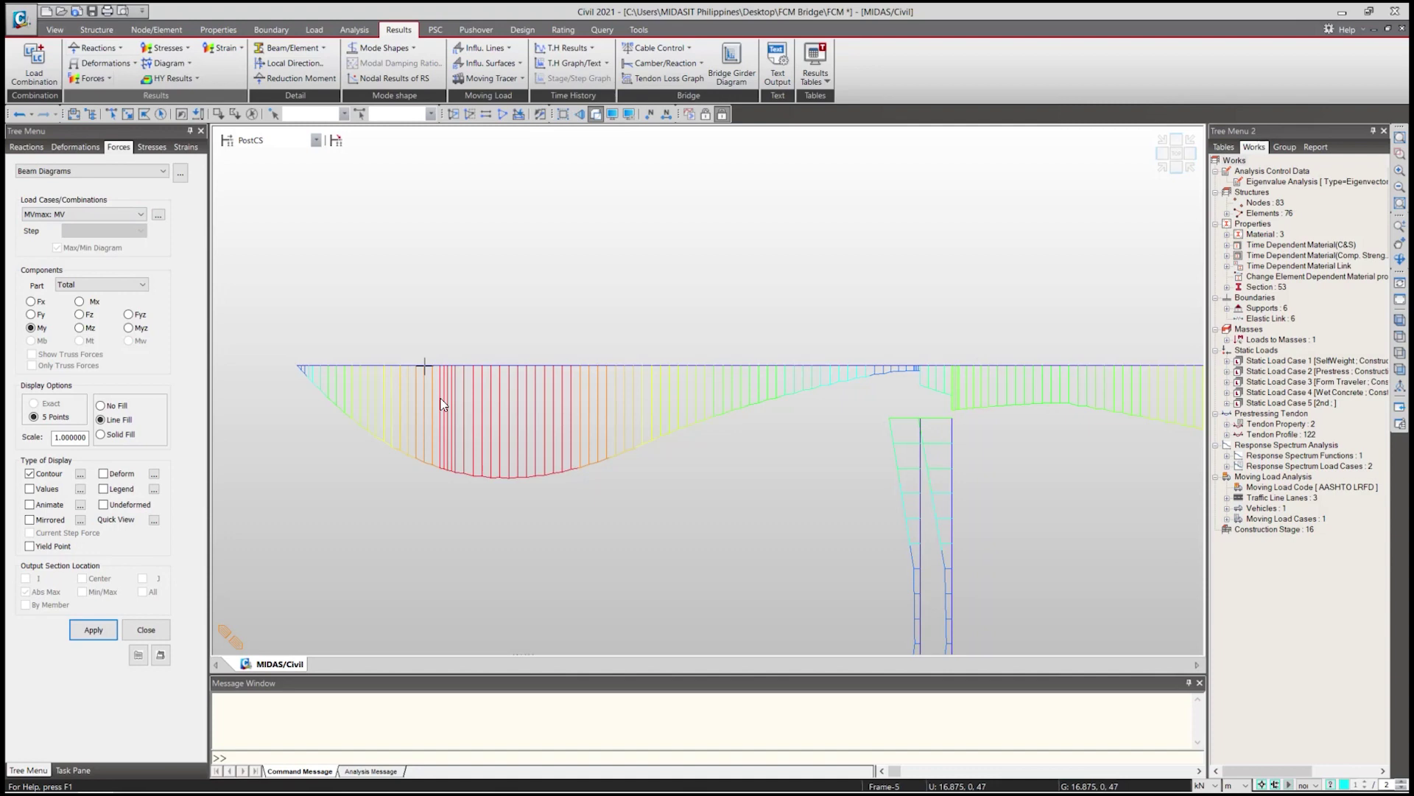
mouse_move(443, 403)
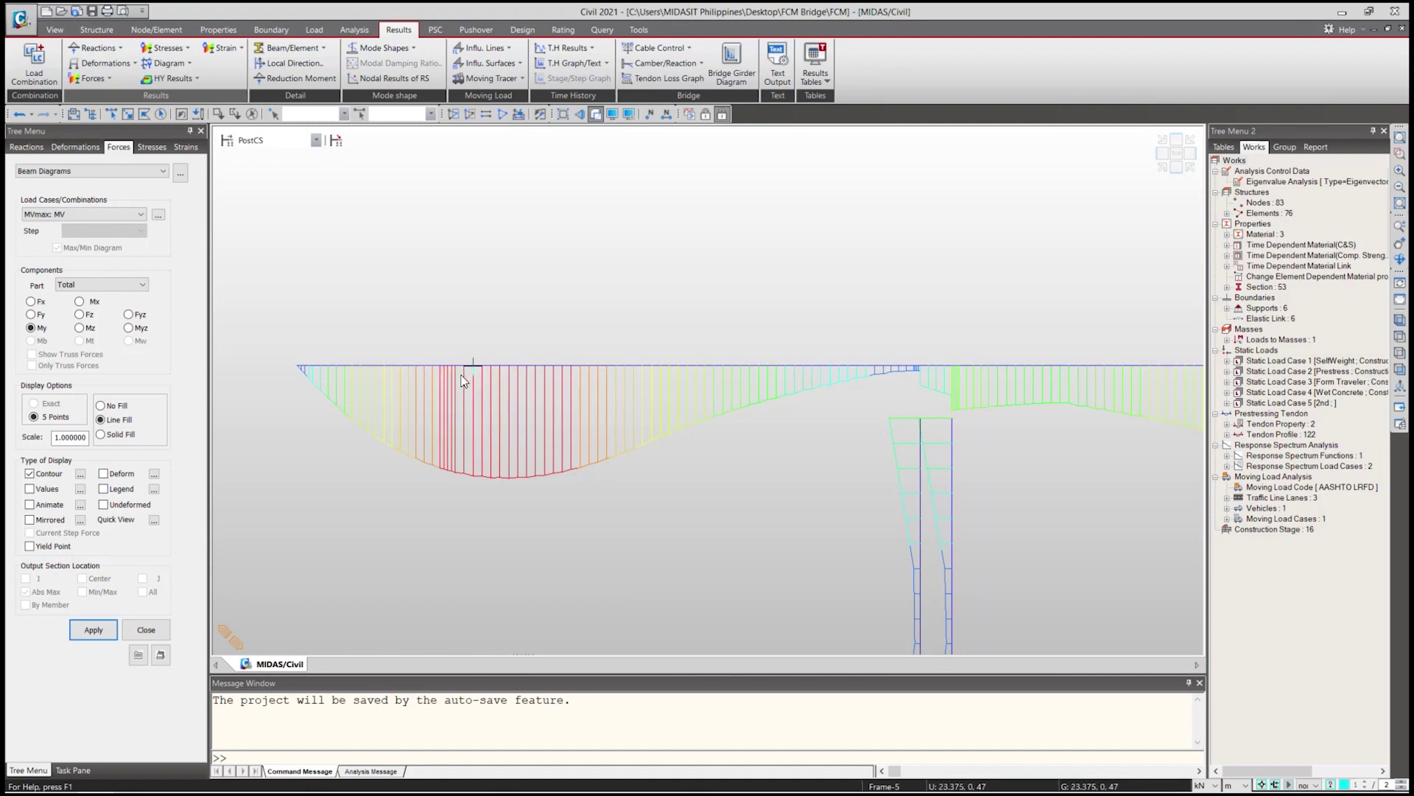
left_click(127, 114)
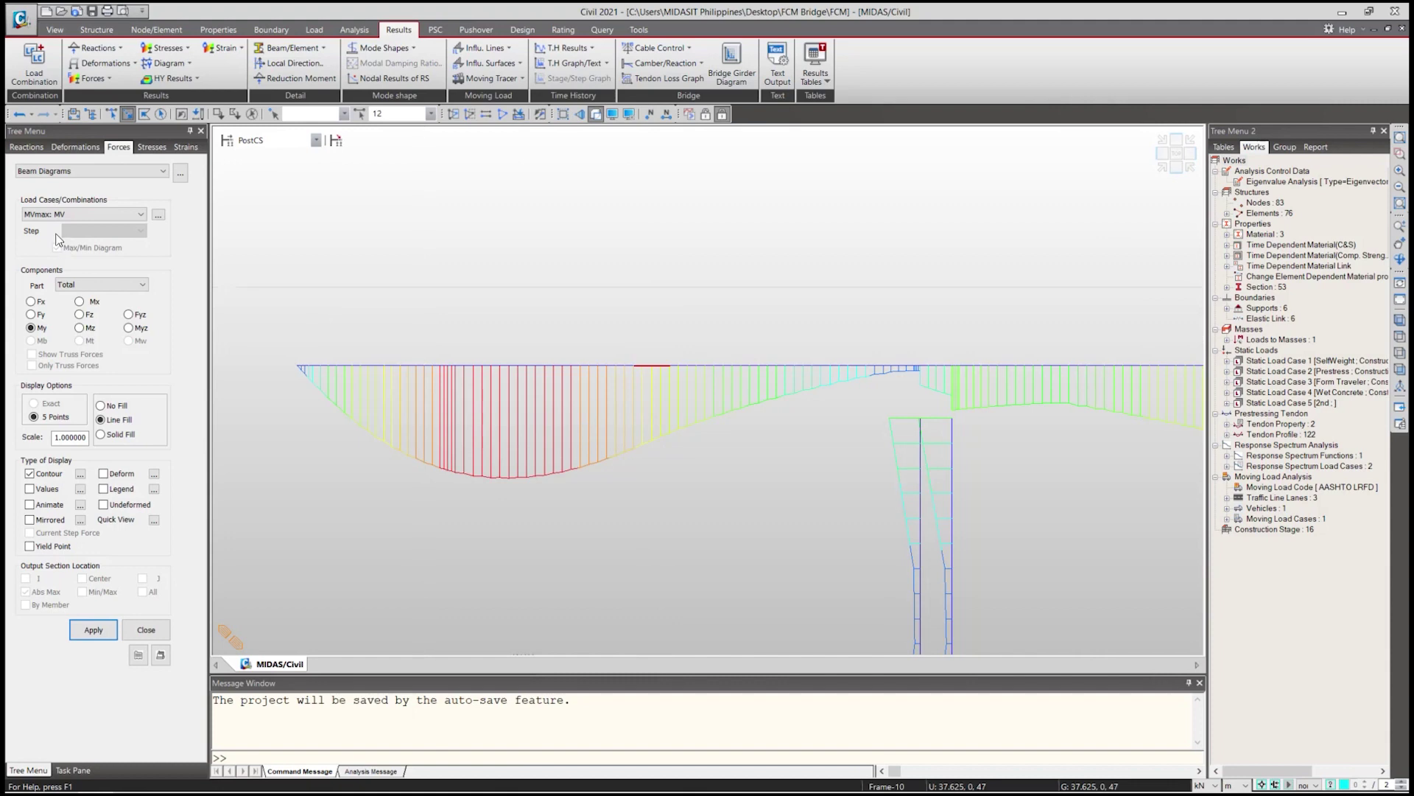
Display the PostCS My beam diagram for the moving load case MVmin: MV.
left_click(69, 214)
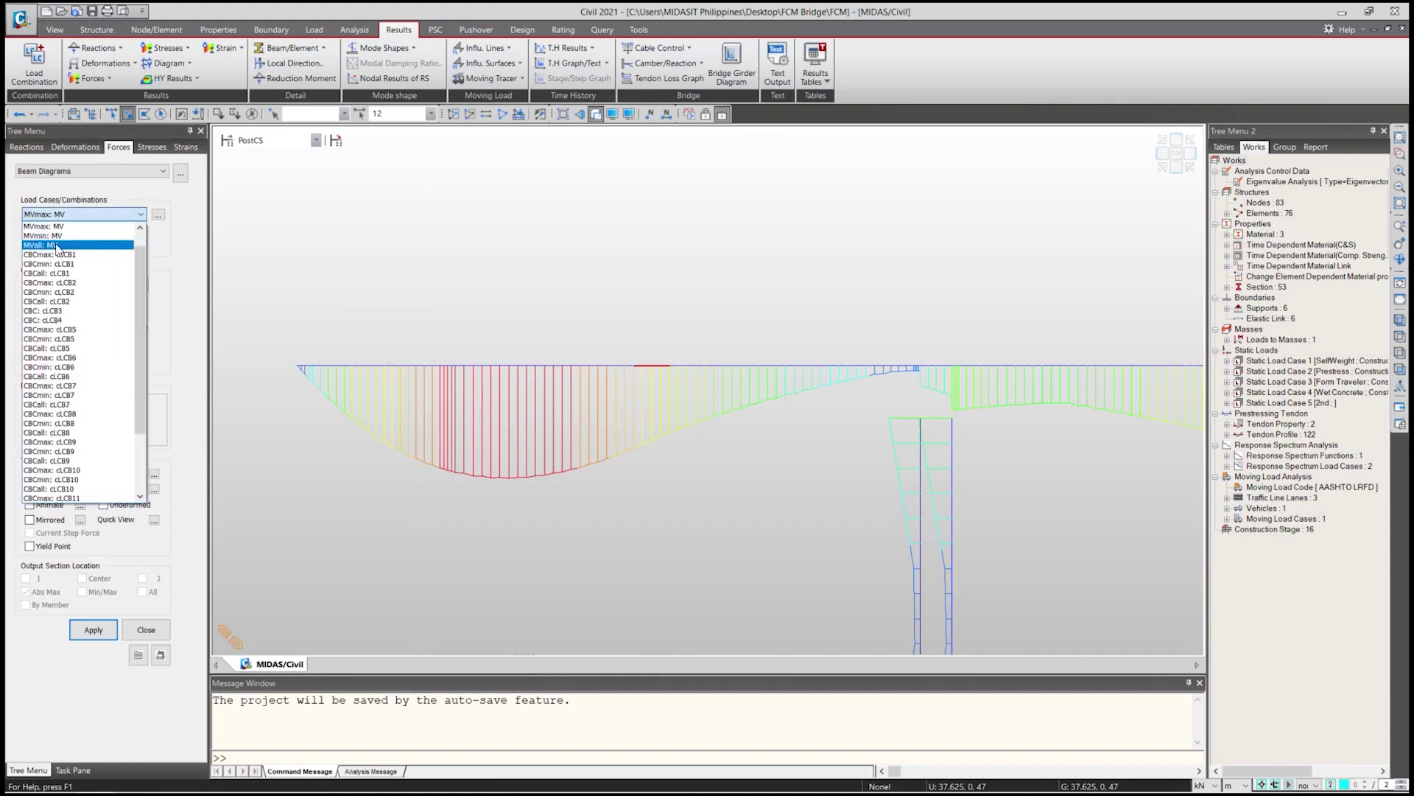
left_click(67, 237)
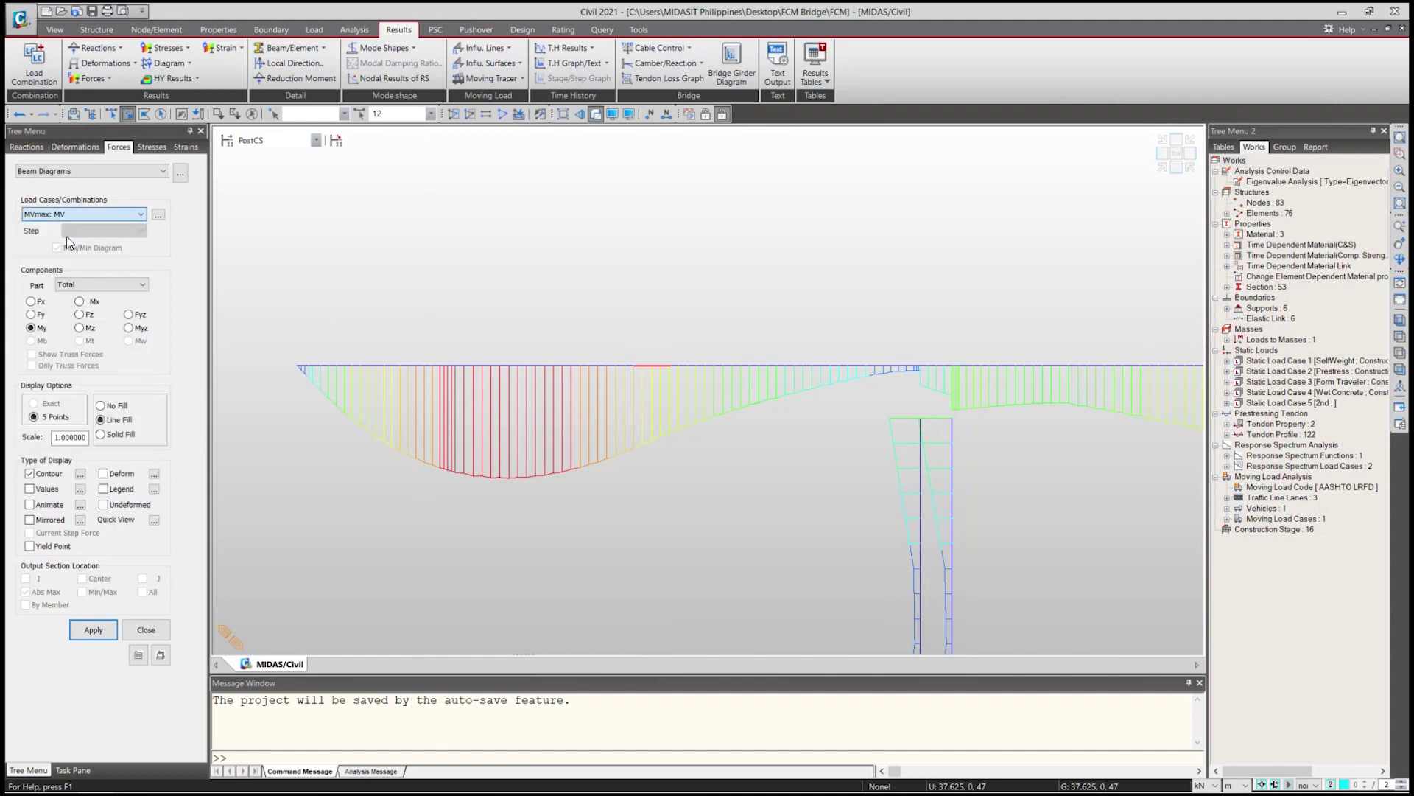
left_click(103, 630)
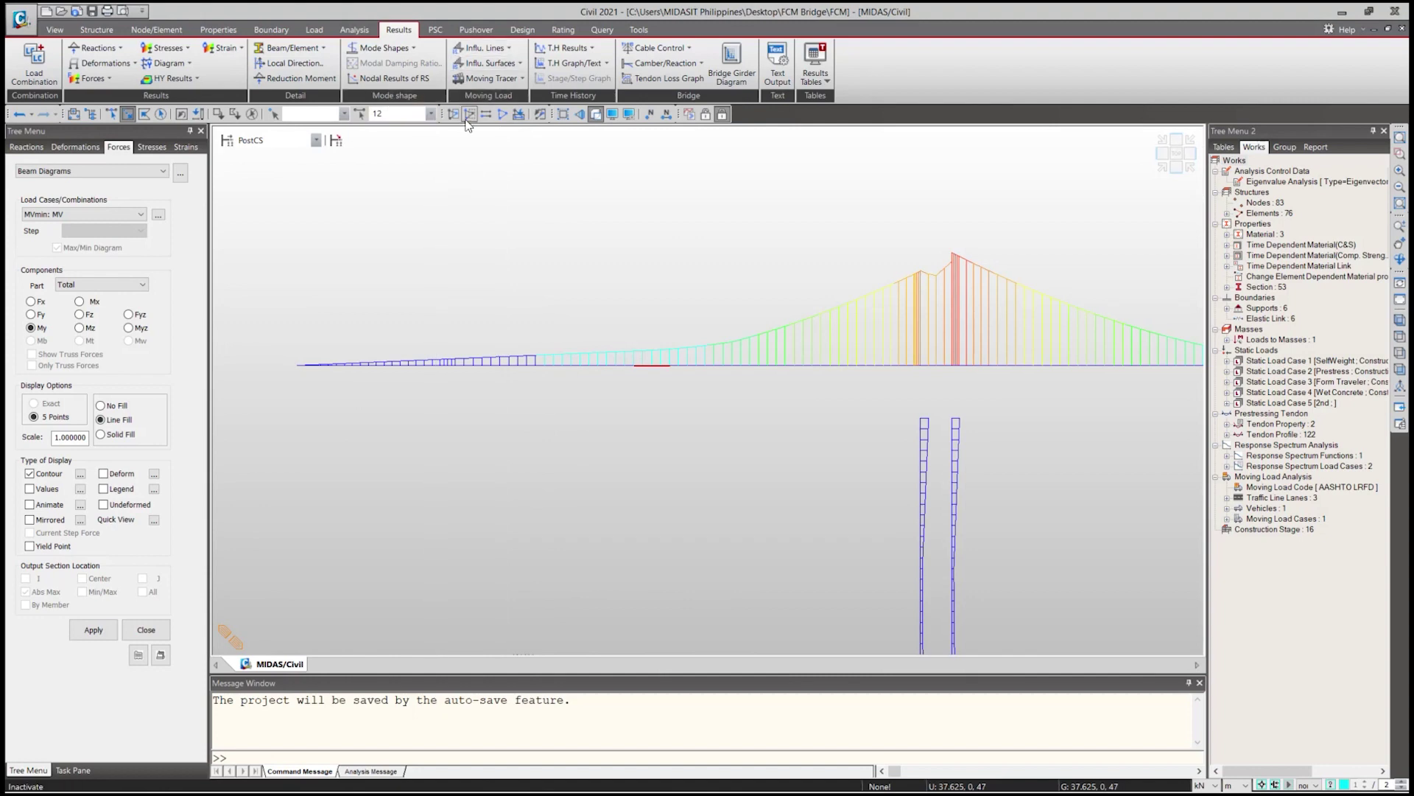
Open the Moving Tracer for beam forces/moments and show the bridge in an isometric view.
left_click(505, 80)
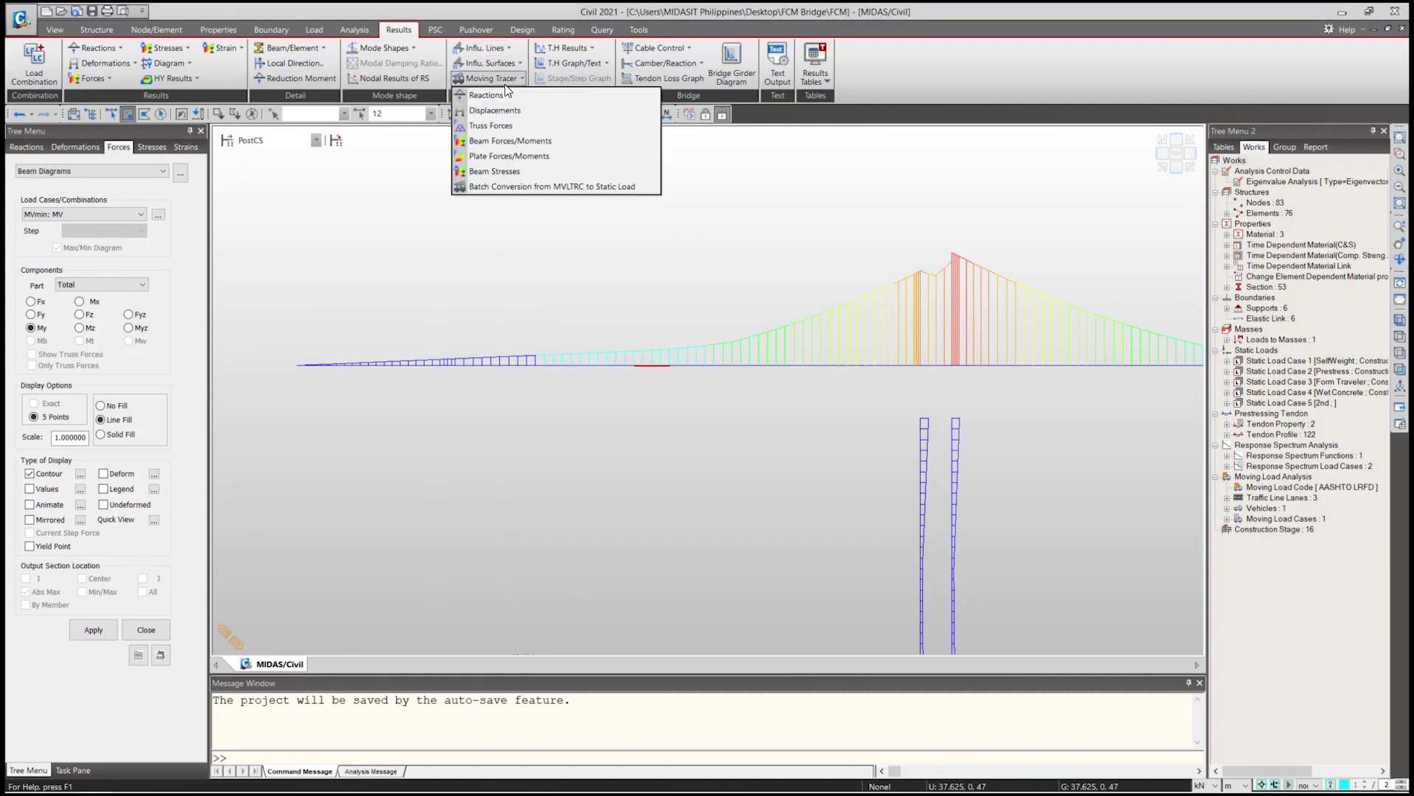
left_click(523, 141)
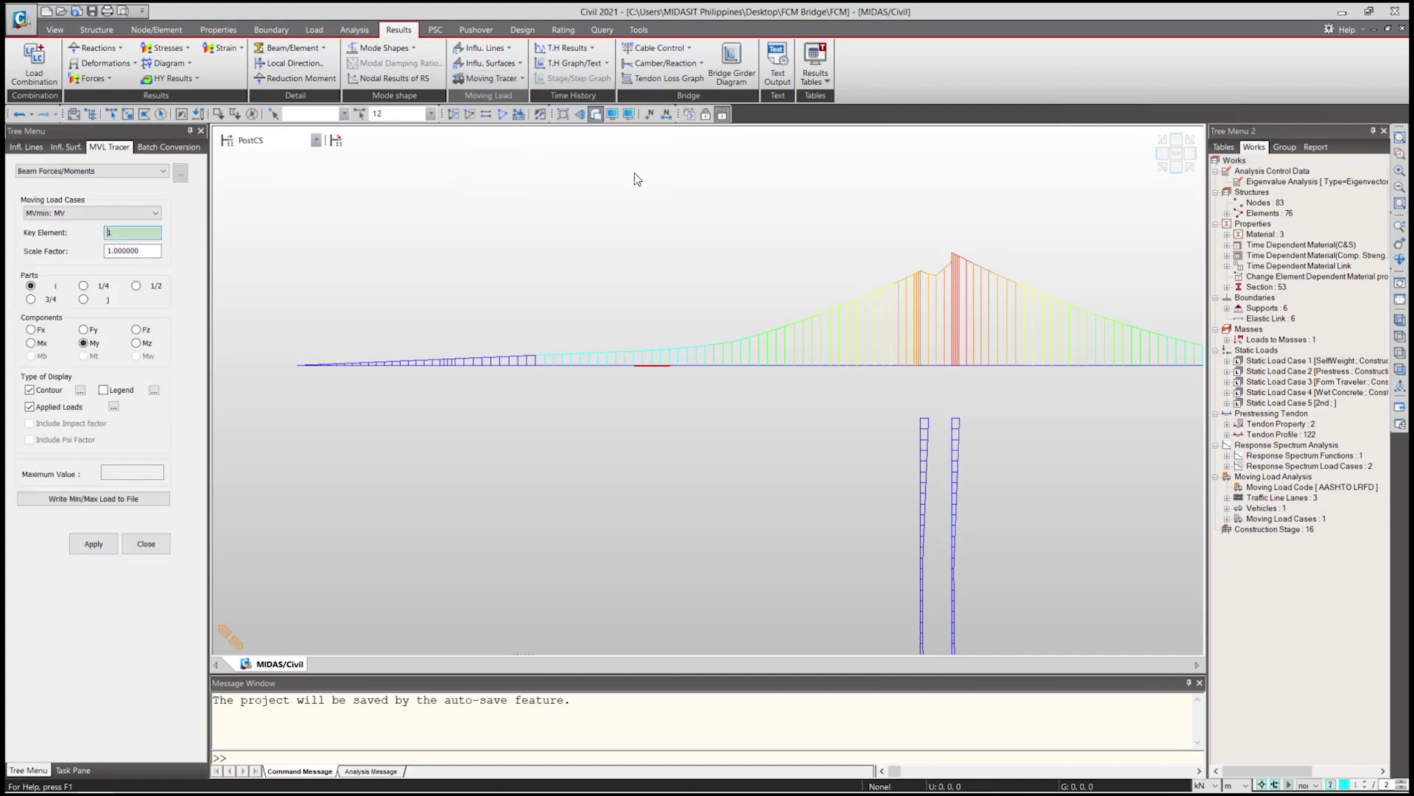
left_click(1162, 167)
middle_click_drag(436, 466, 483, 438)
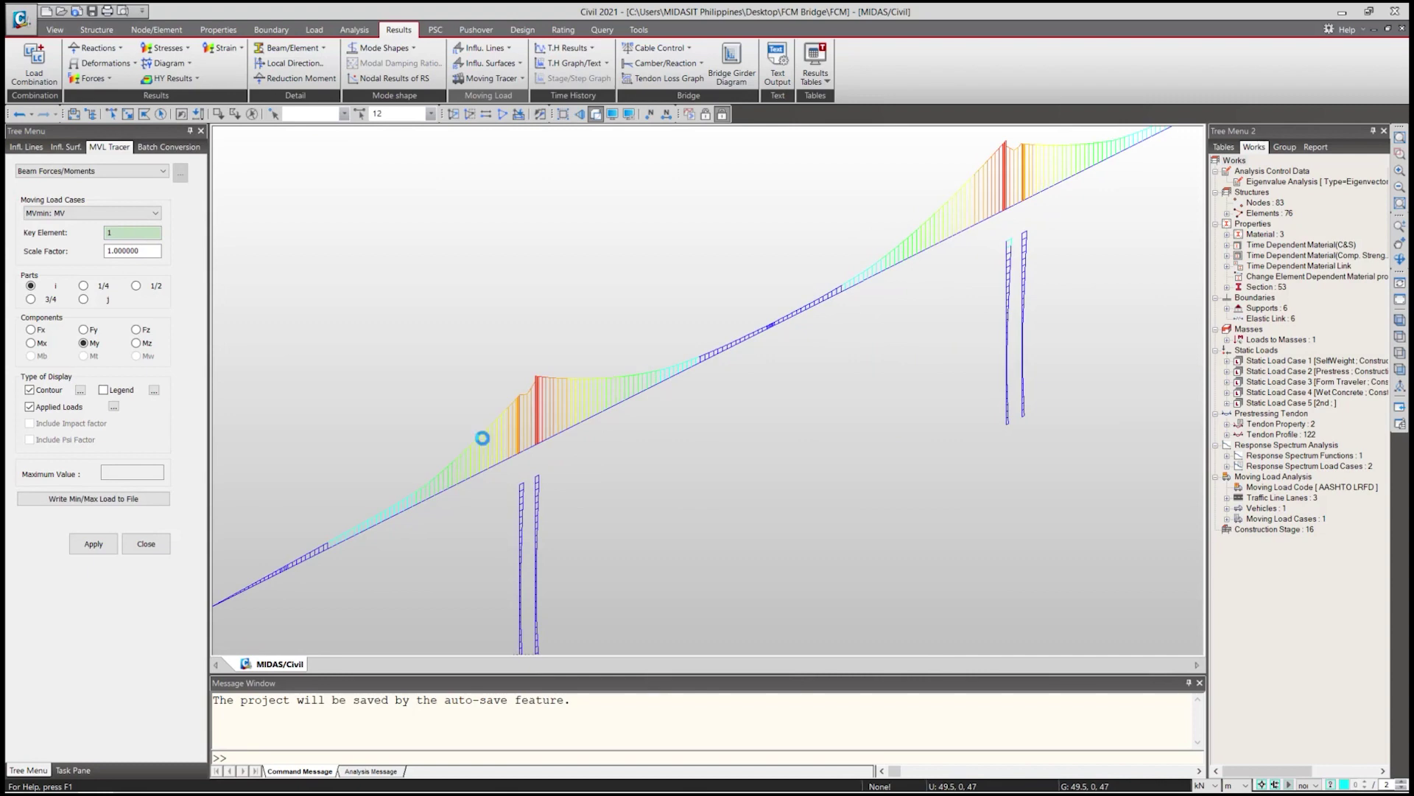
middle_click_drag(352, 360, 461, 347)
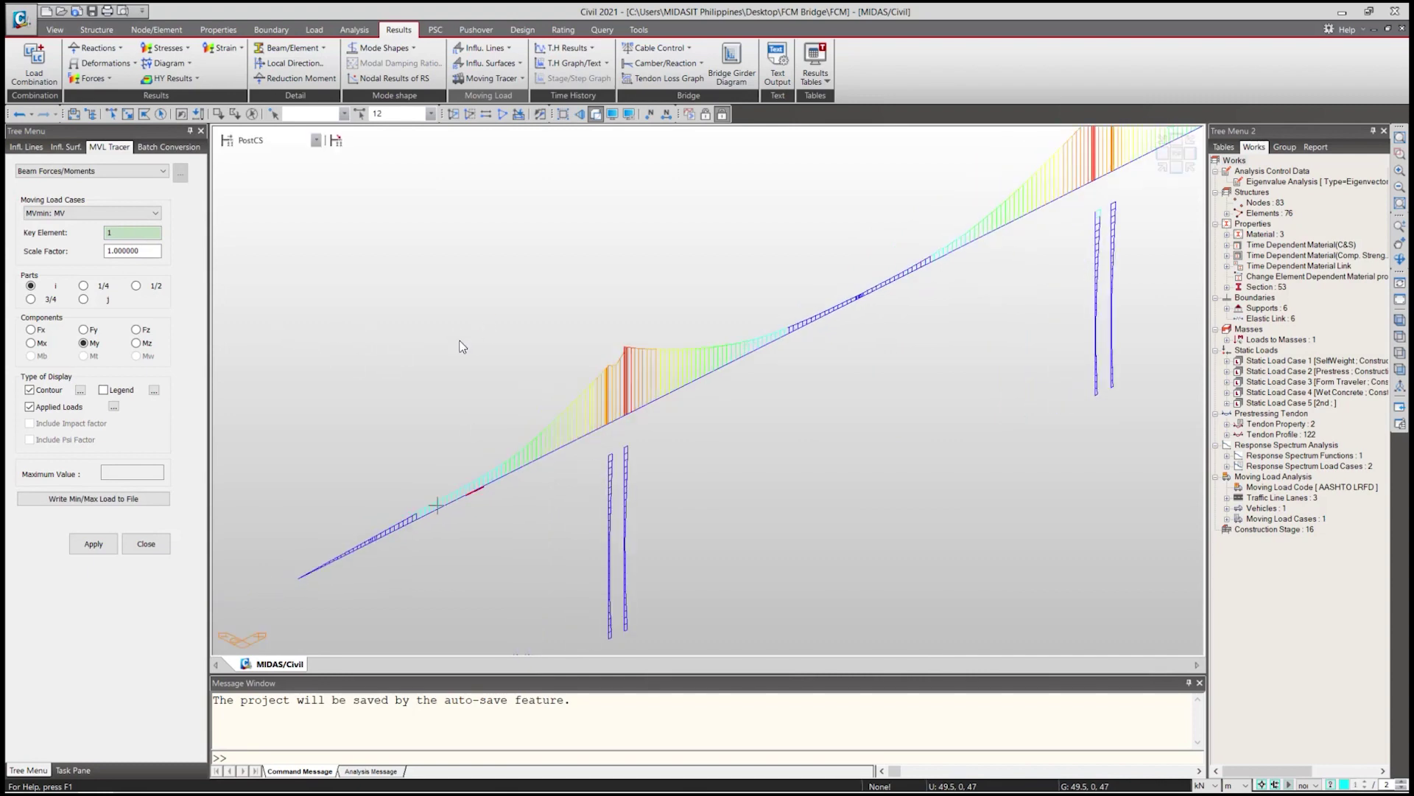
Trace the MVmin: MV moving load position for My at the i-end of key element 65.
left_click(120, 231)
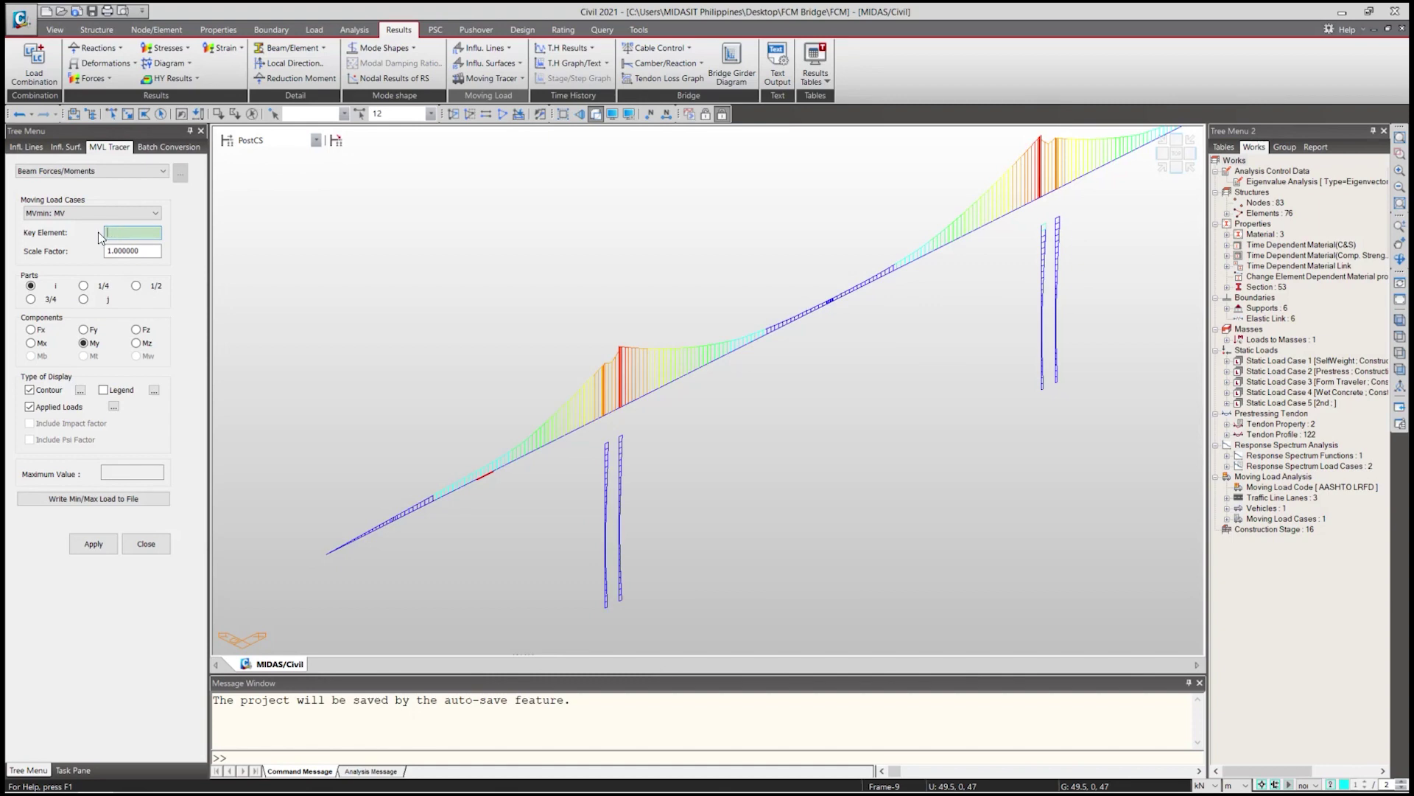
left_click(126, 233)
type("65")
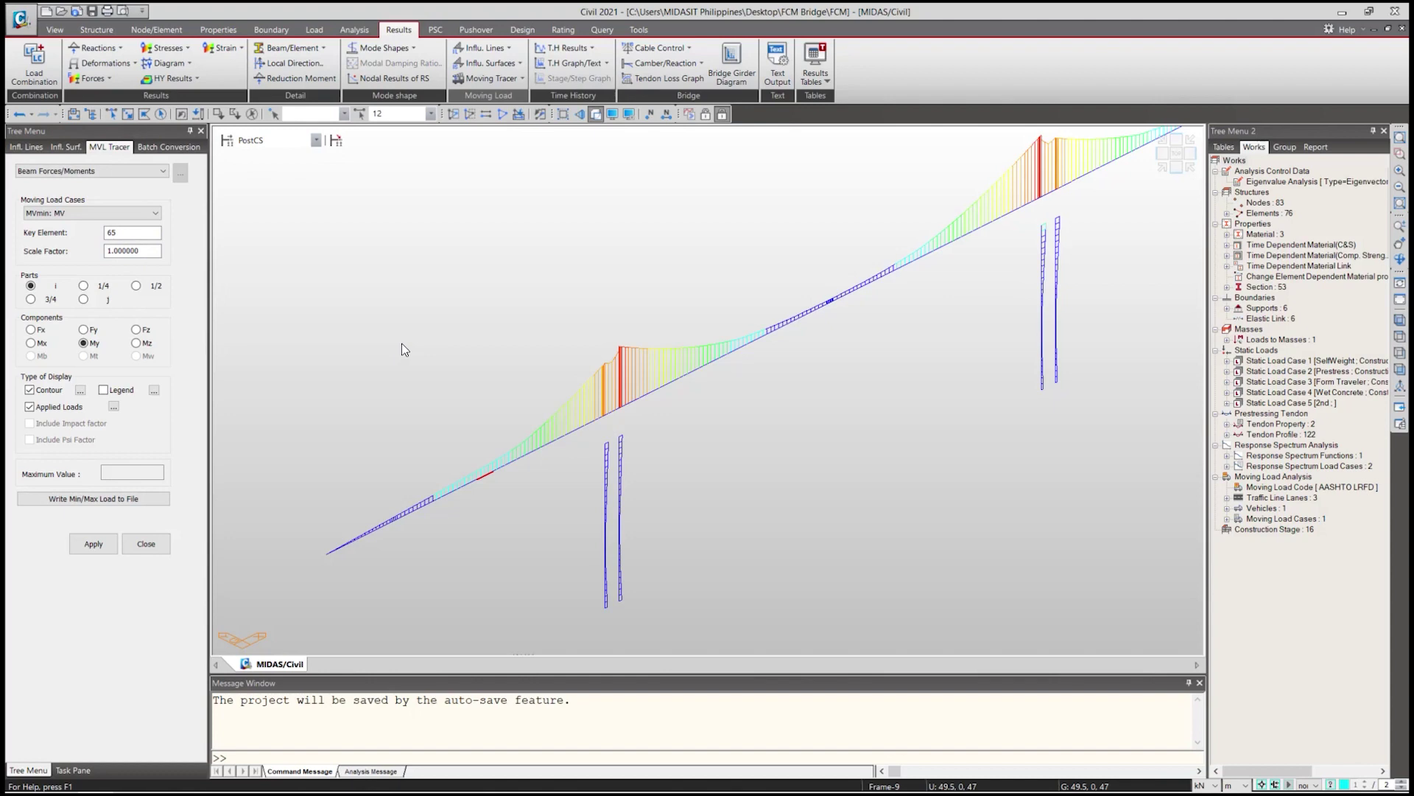
left_click(151, 250)
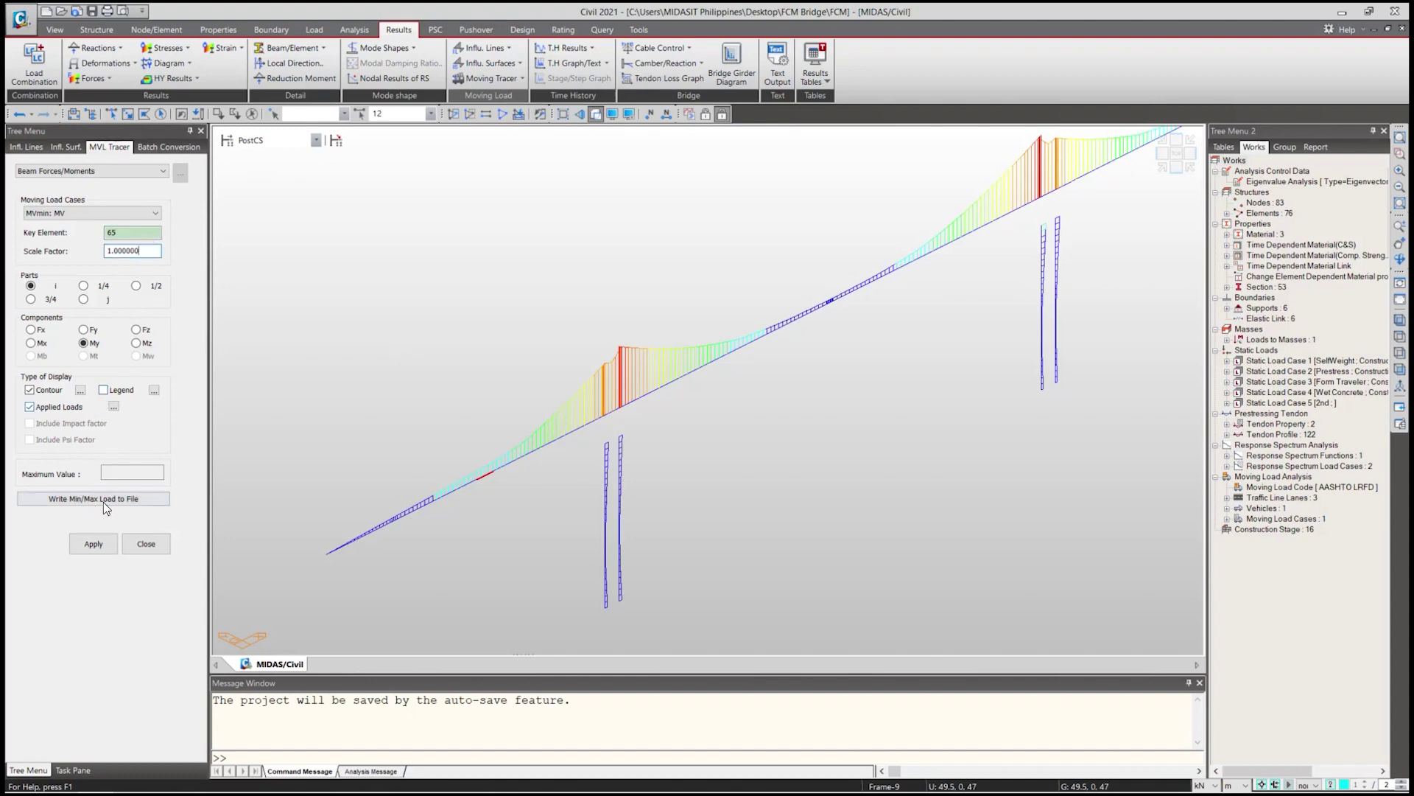
left_click(99, 546)
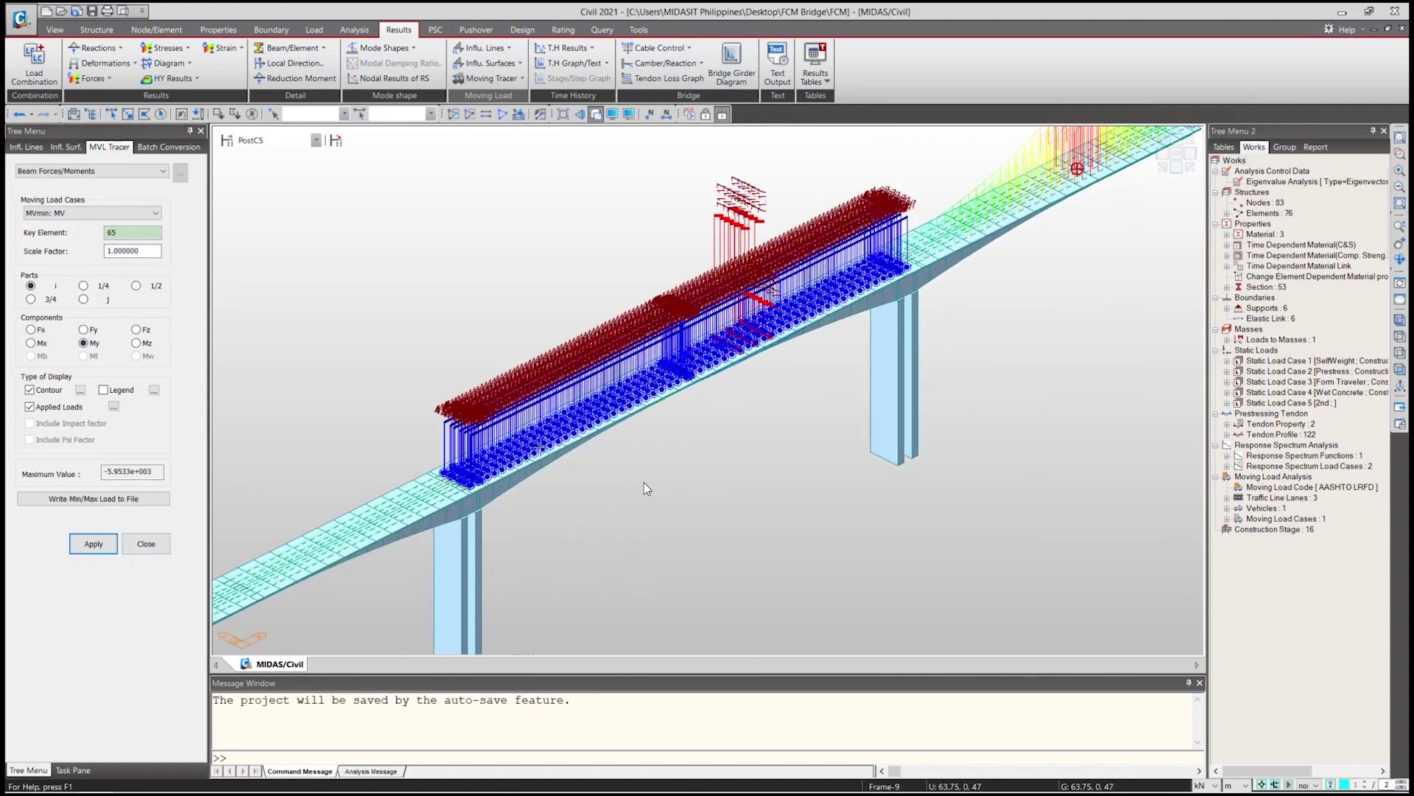
scroll(807, 364, "up", 4)
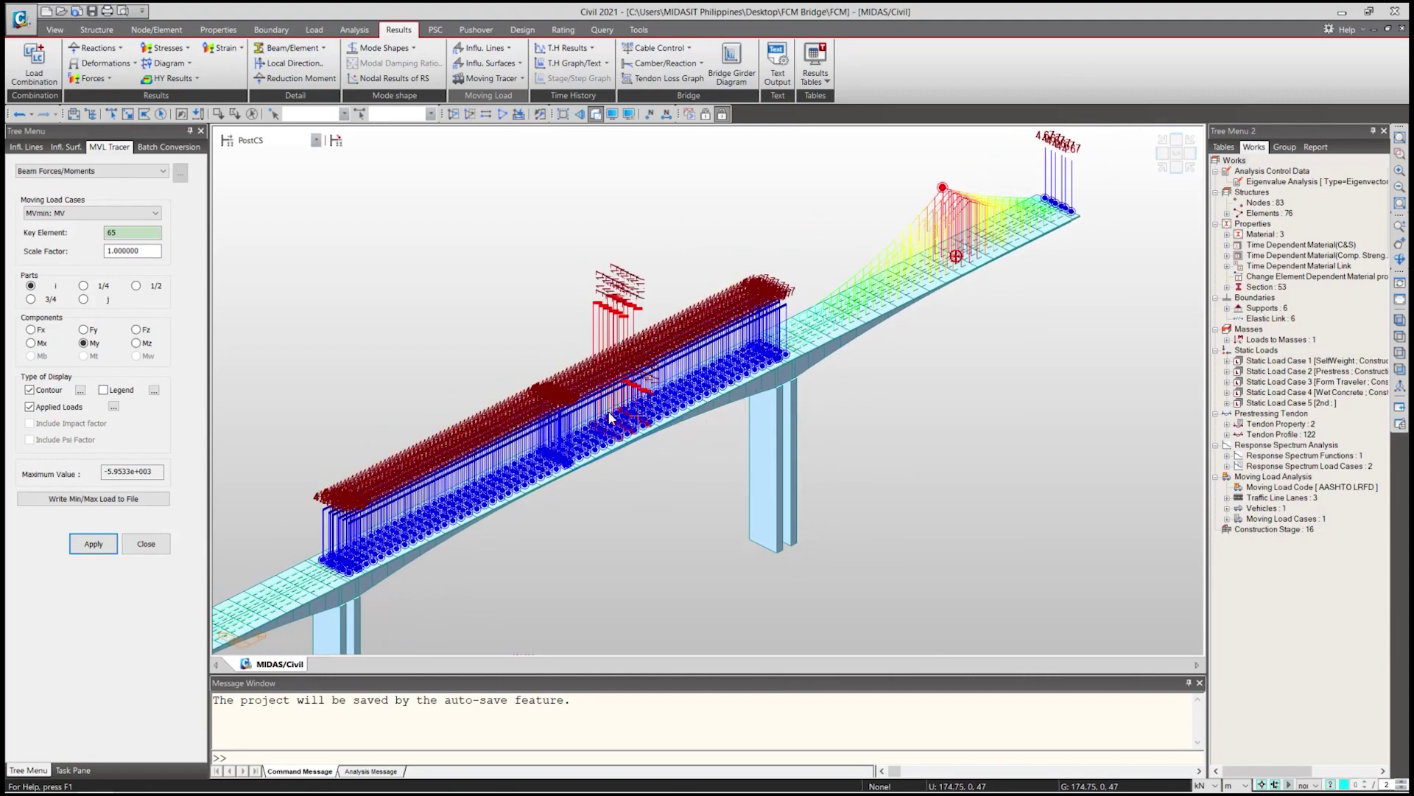
Trace the MVmin: MV loading for My at key element 10 and turn off the contour display.
left_click(129, 234)
middle_click_drag(350, 469, 602, 365)
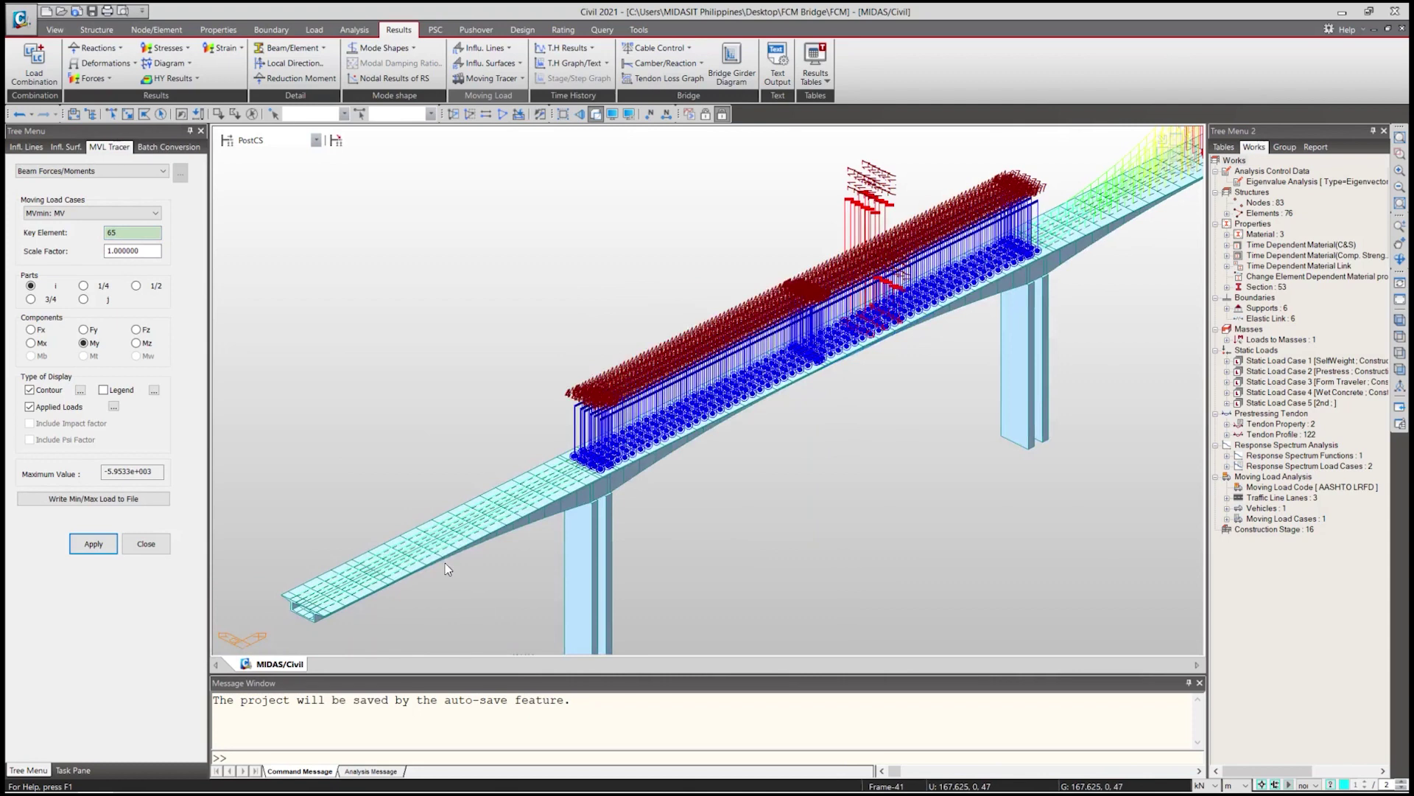
left_click(455, 531)
left_click(85, 547)
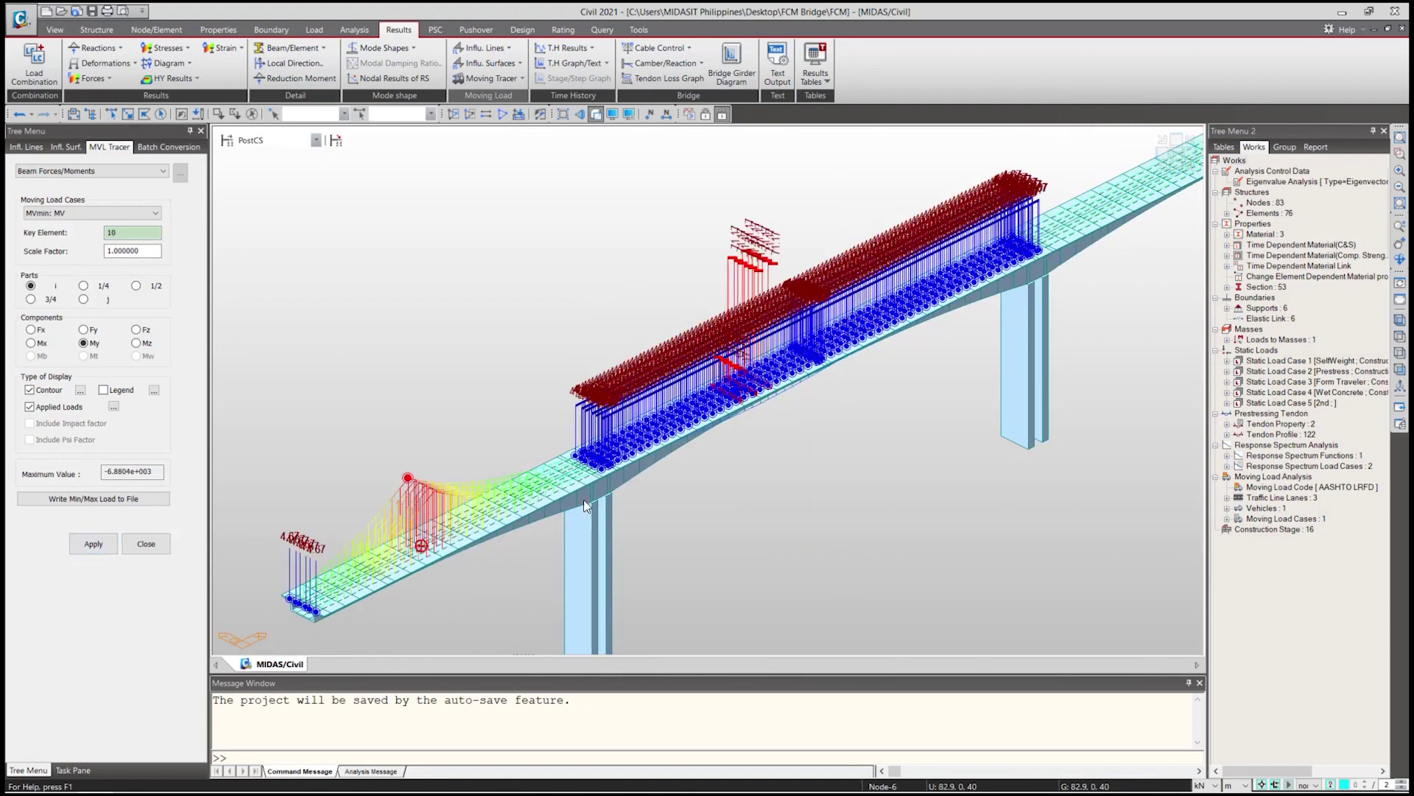
middle_click_drag(577, 507, 529, 515)
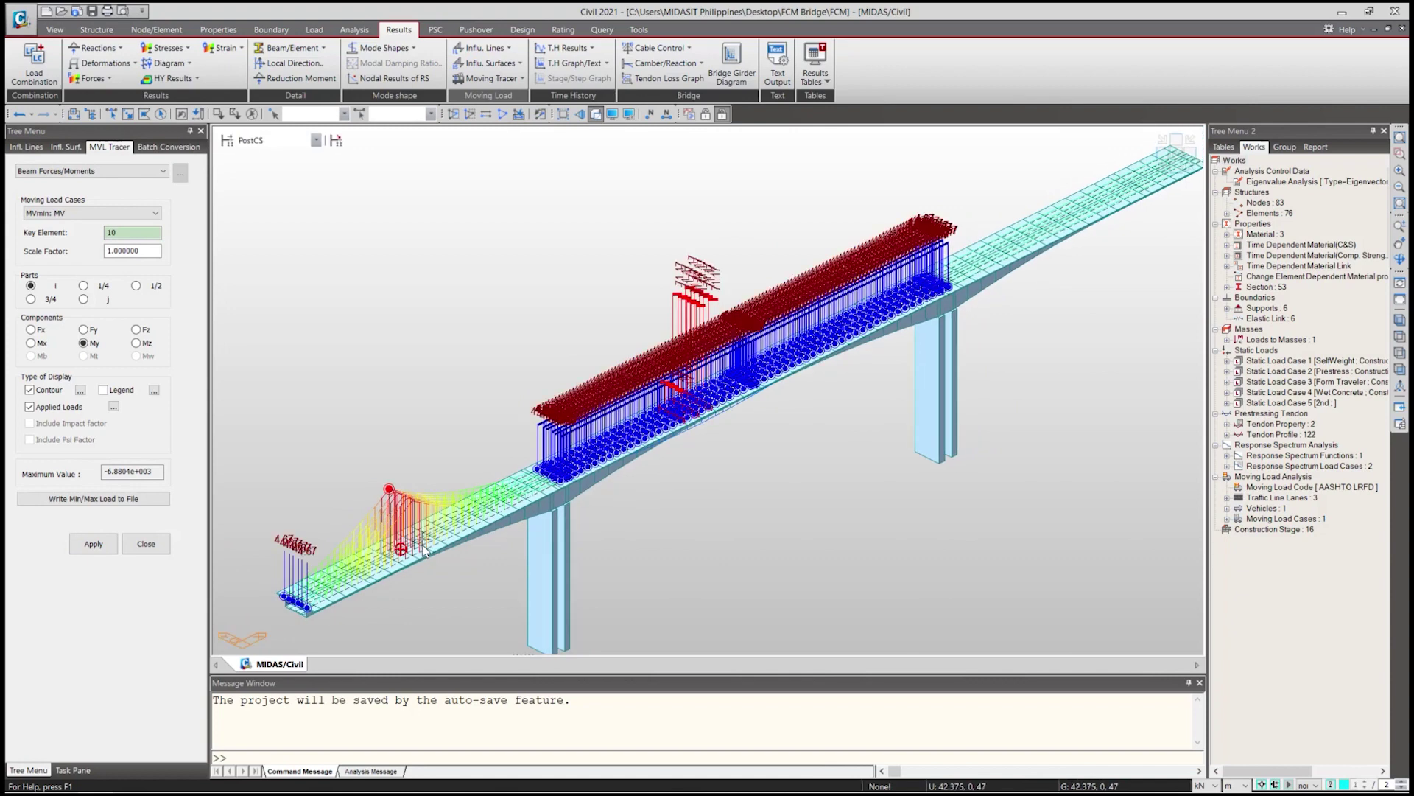
left_click(29, 407)
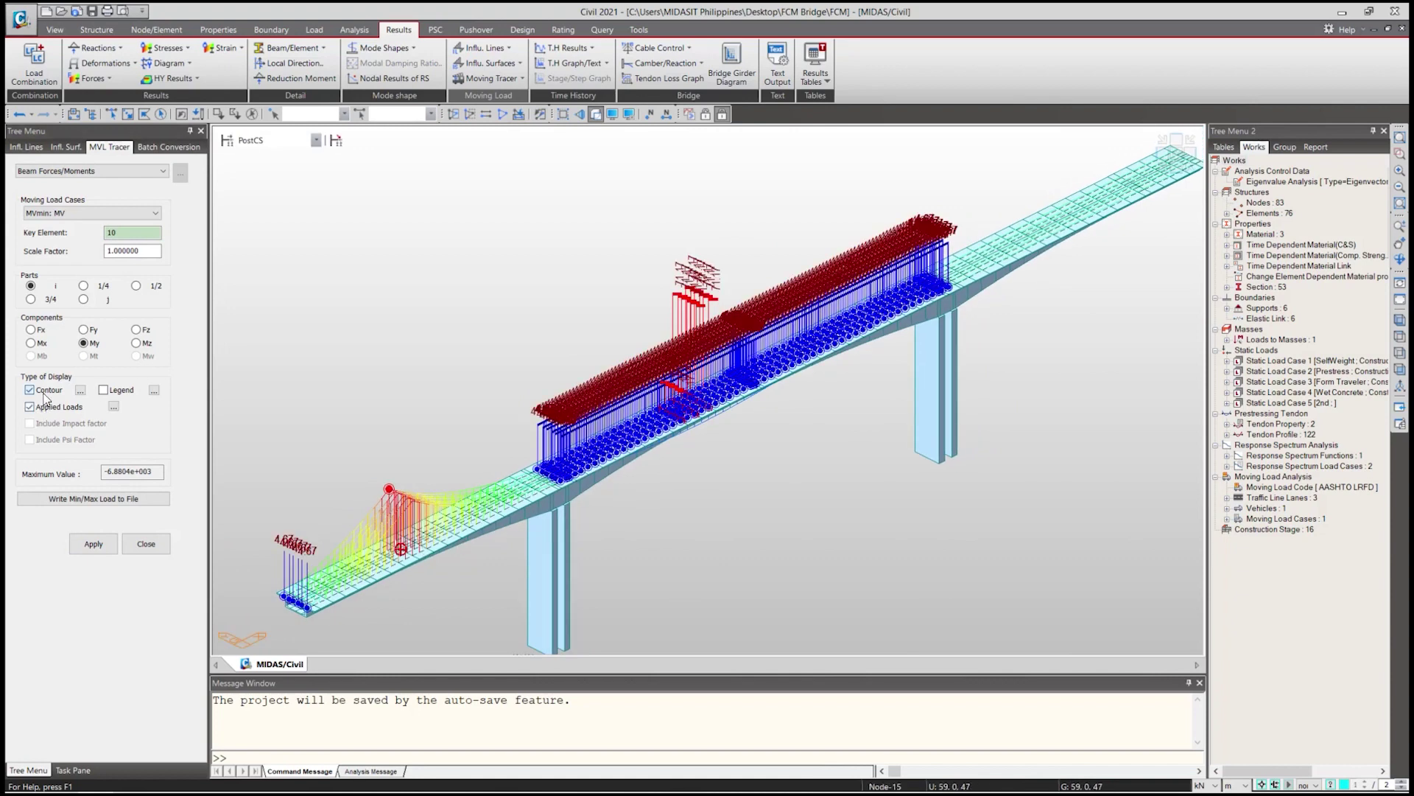
left_click(110, 543)
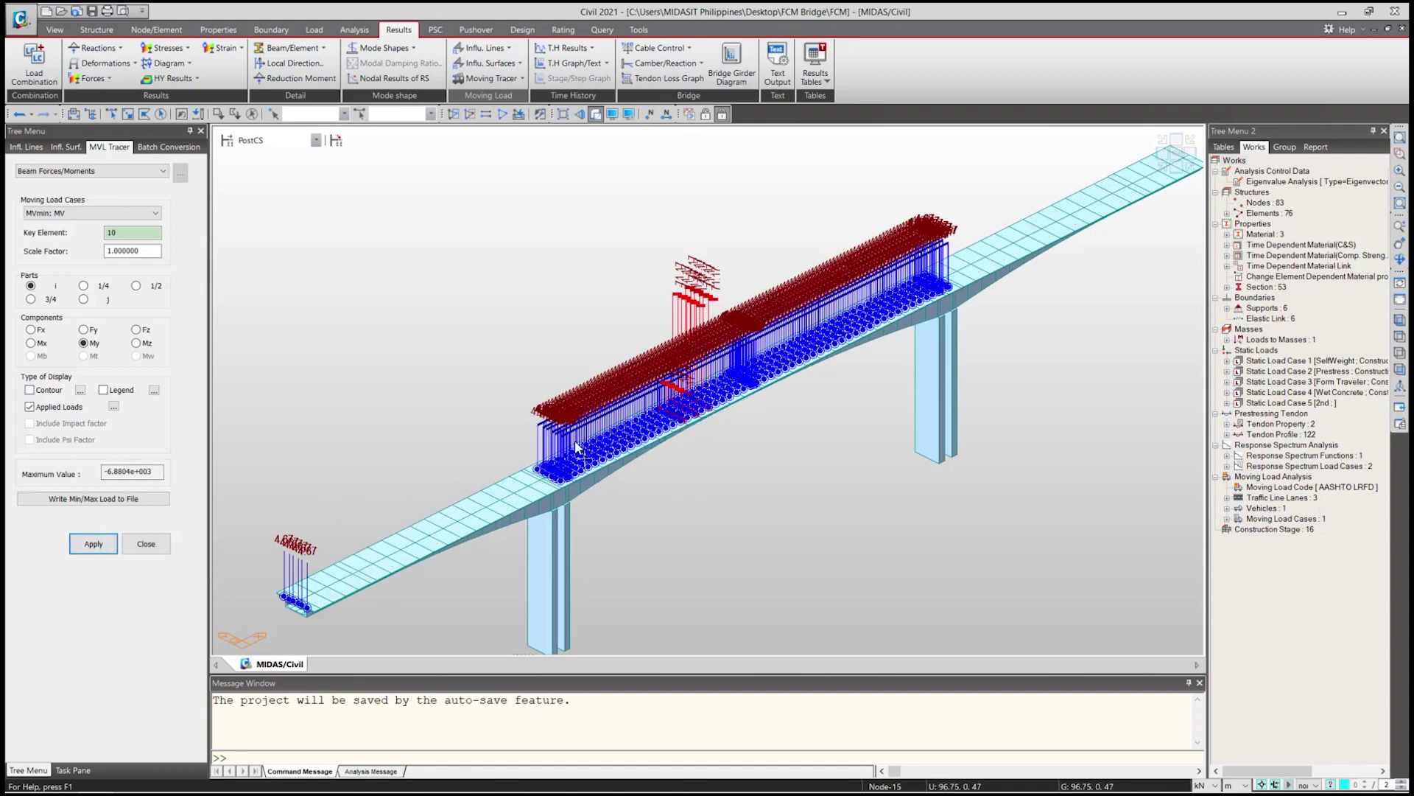
Trace the MVmax: MV loading for My at key element 70 in a front view of the bridge.
left_click(122, 234)
left_click(125, 234)
left_click(1176, 161)
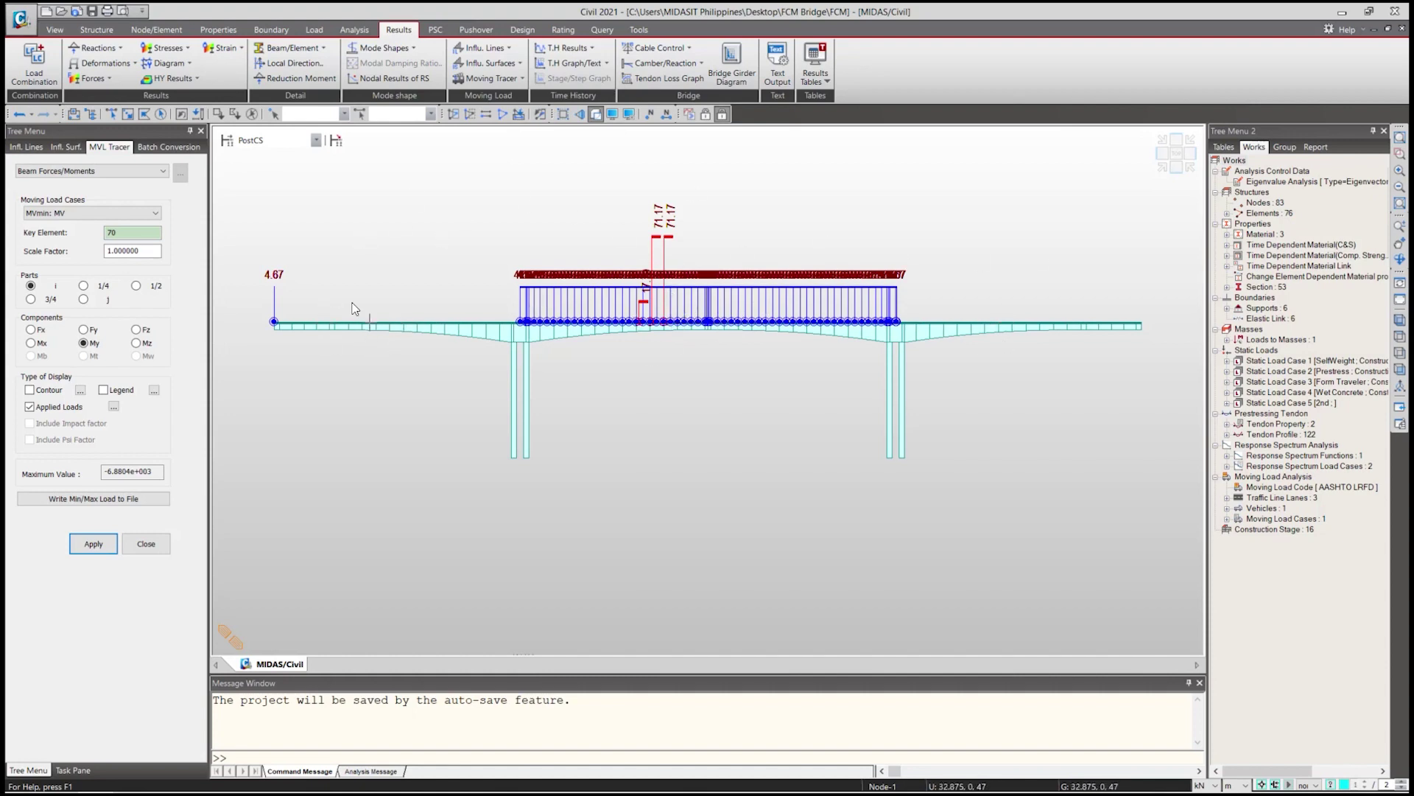
left_click(84, 214)
left_click(45, 225)
left_click(90, 538)
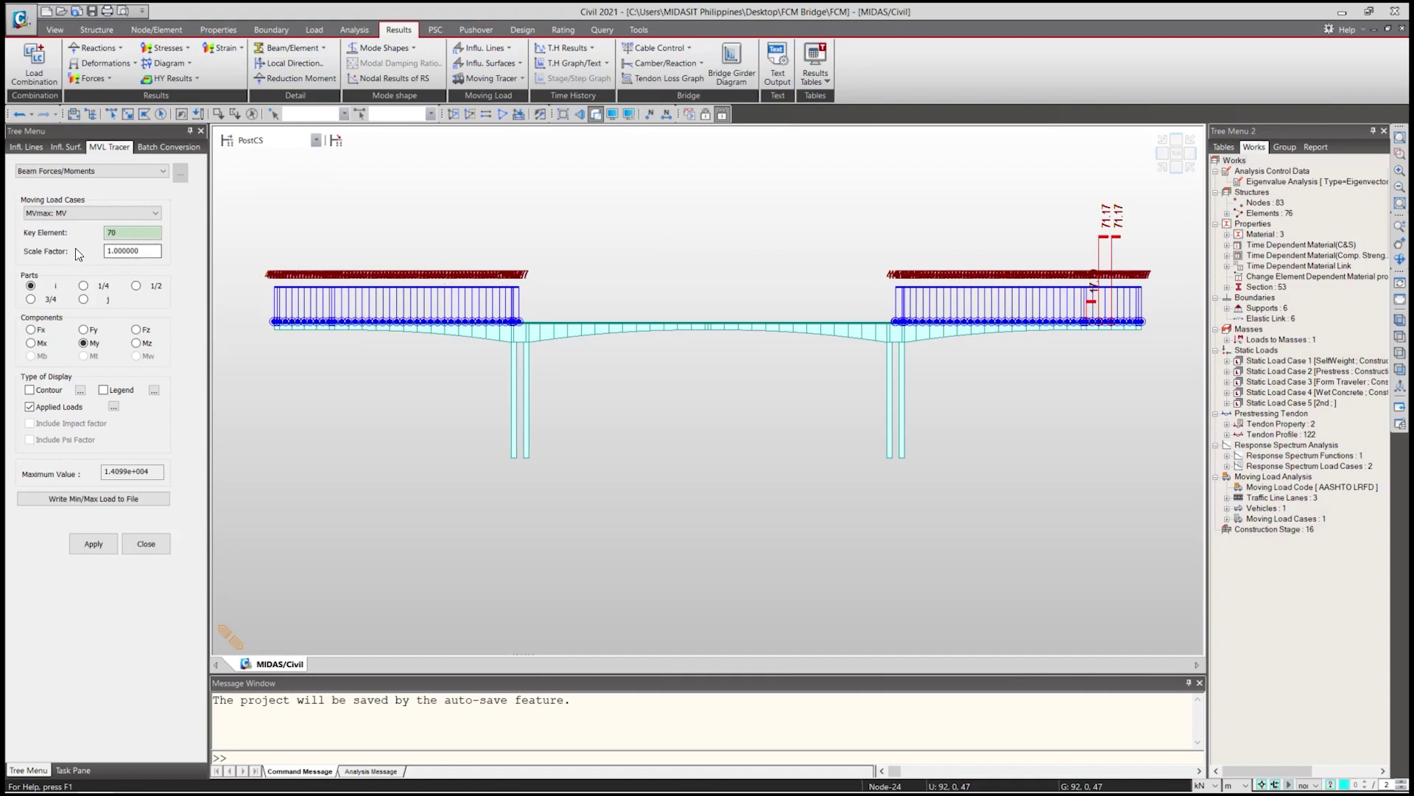
Trace the MVmax: MV loading for My at key element 10 and inspect it in an isometric view.
left_click(126, 232)
left_click(352, 339)
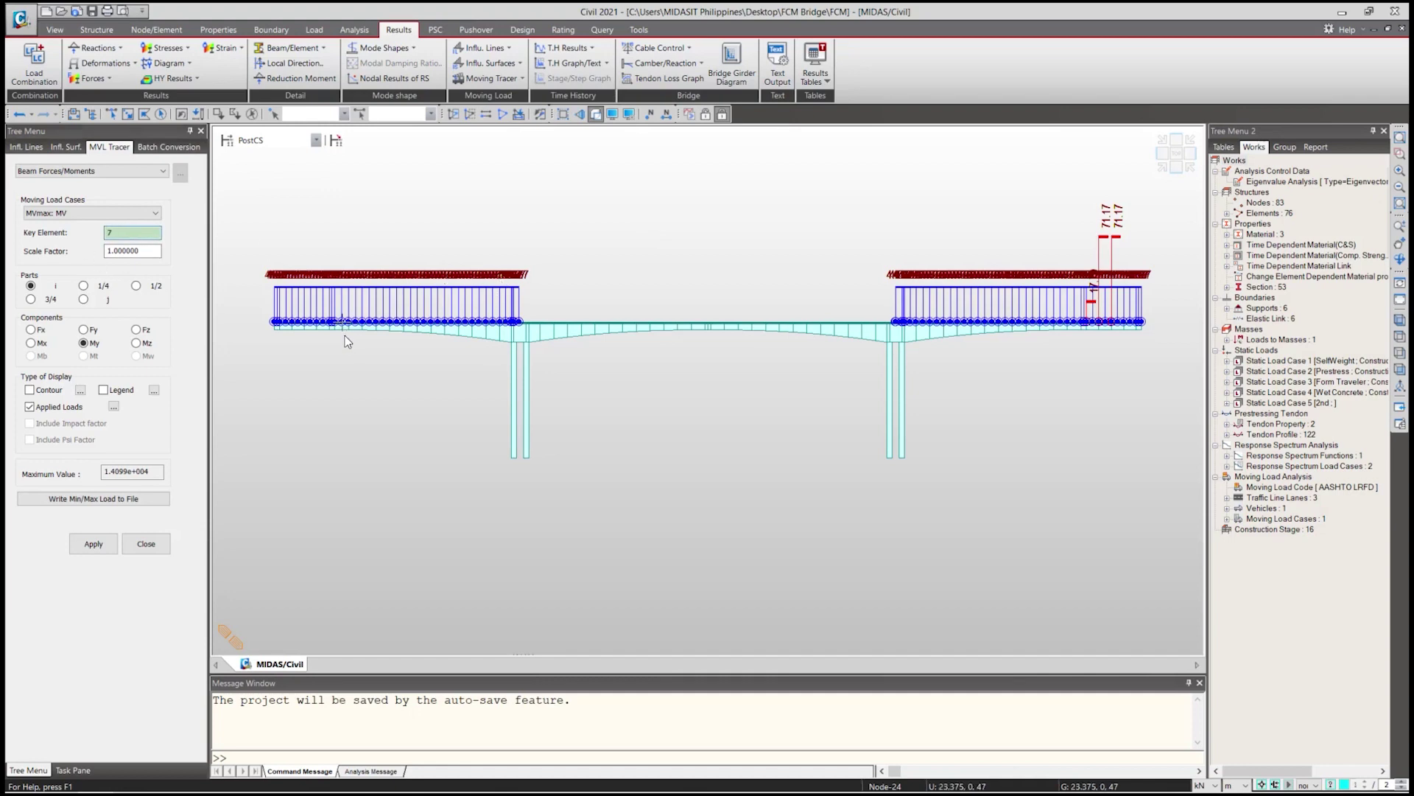
left_click(397, 324)
left_click(93, 544)
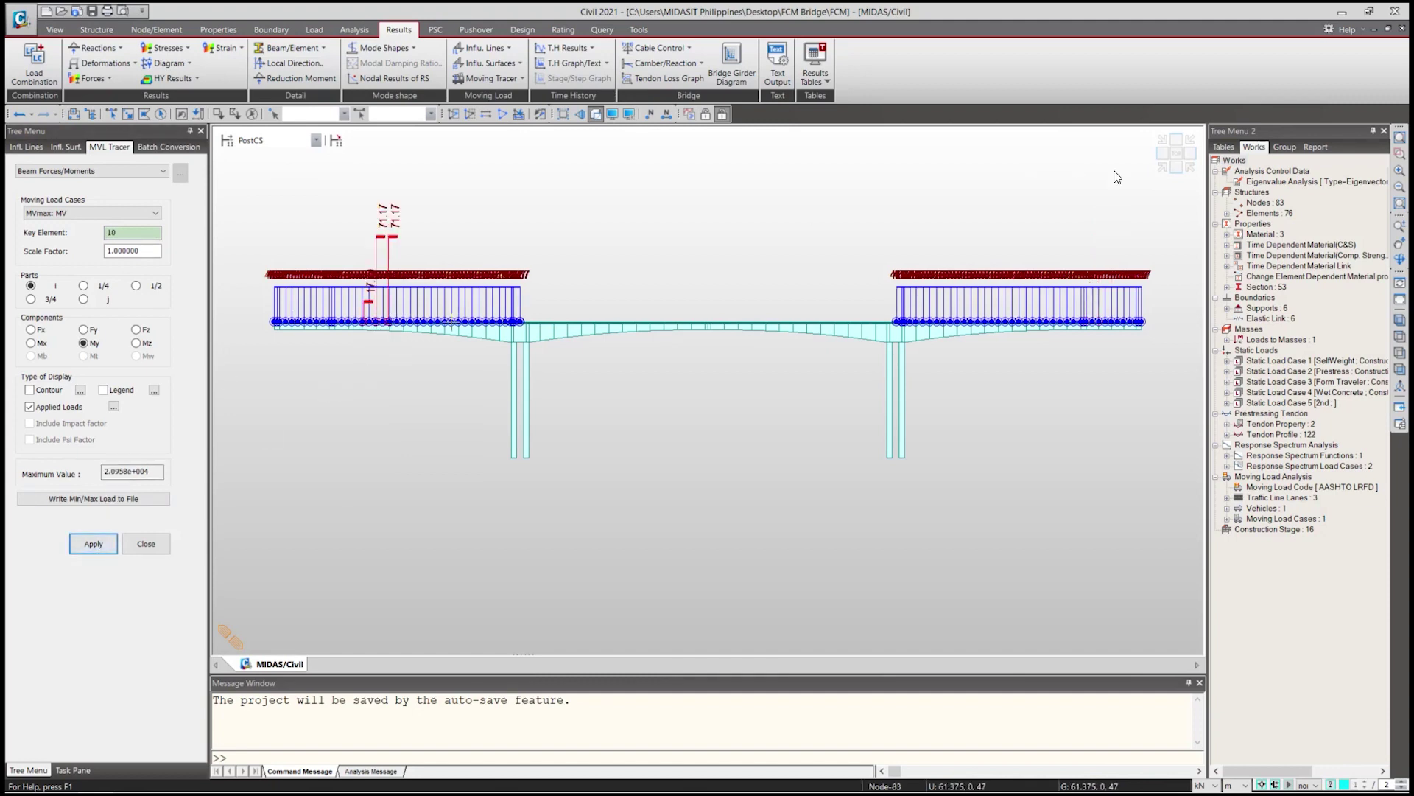
left_click(1162, 169)
middle_click_drag(732, 350, 731, 317, "ctrl")
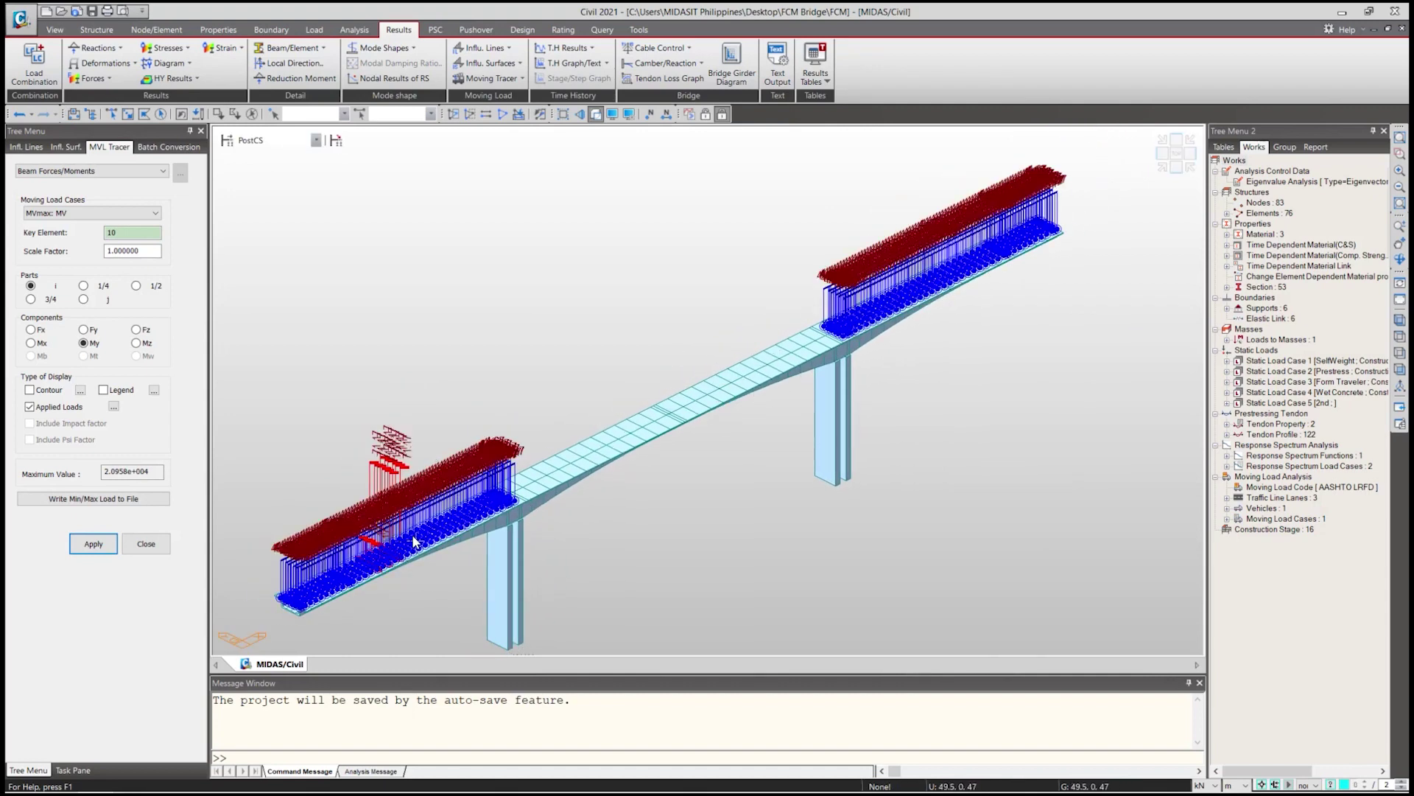
mouse_move(339, 545)
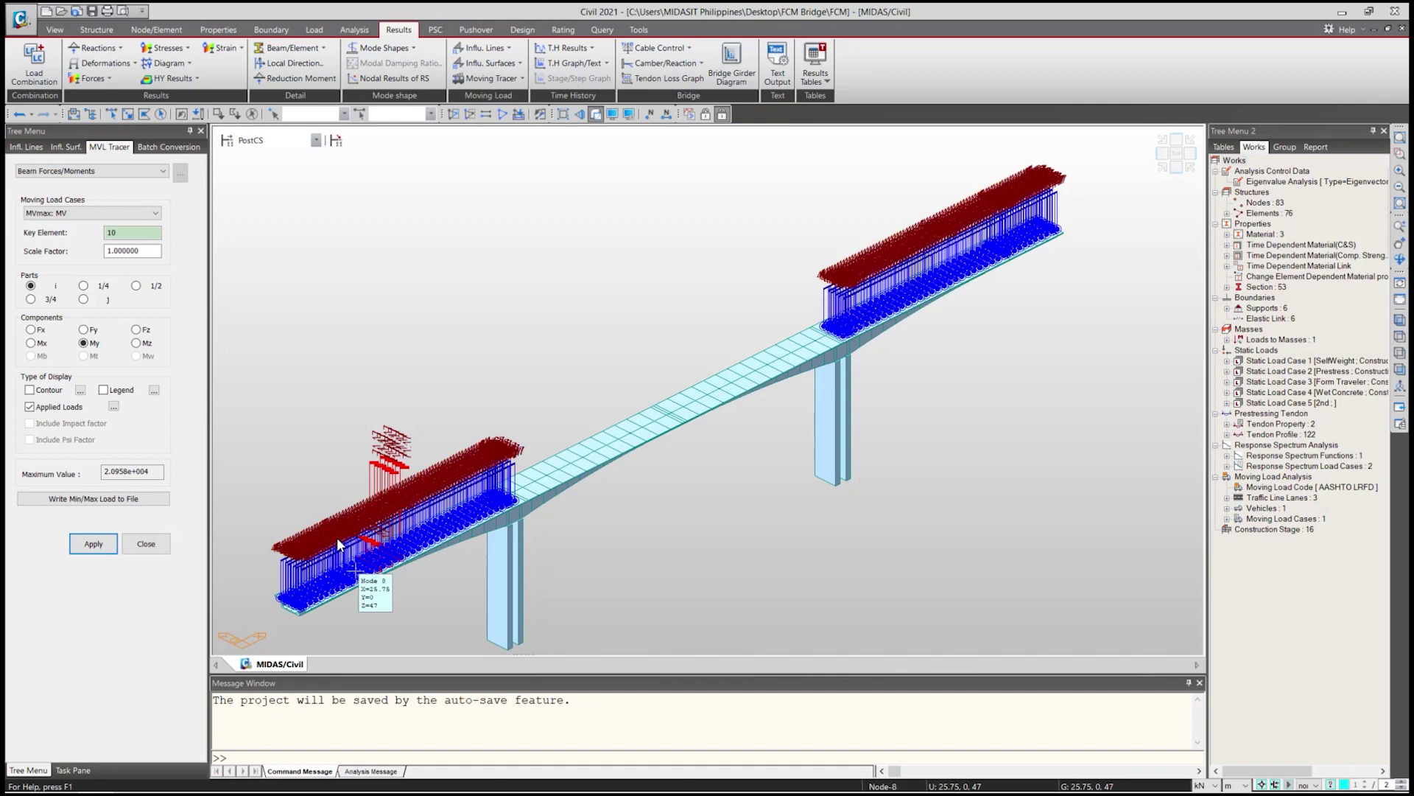
Set the moving load tracer's key element to 11.
left_click(129, 232)
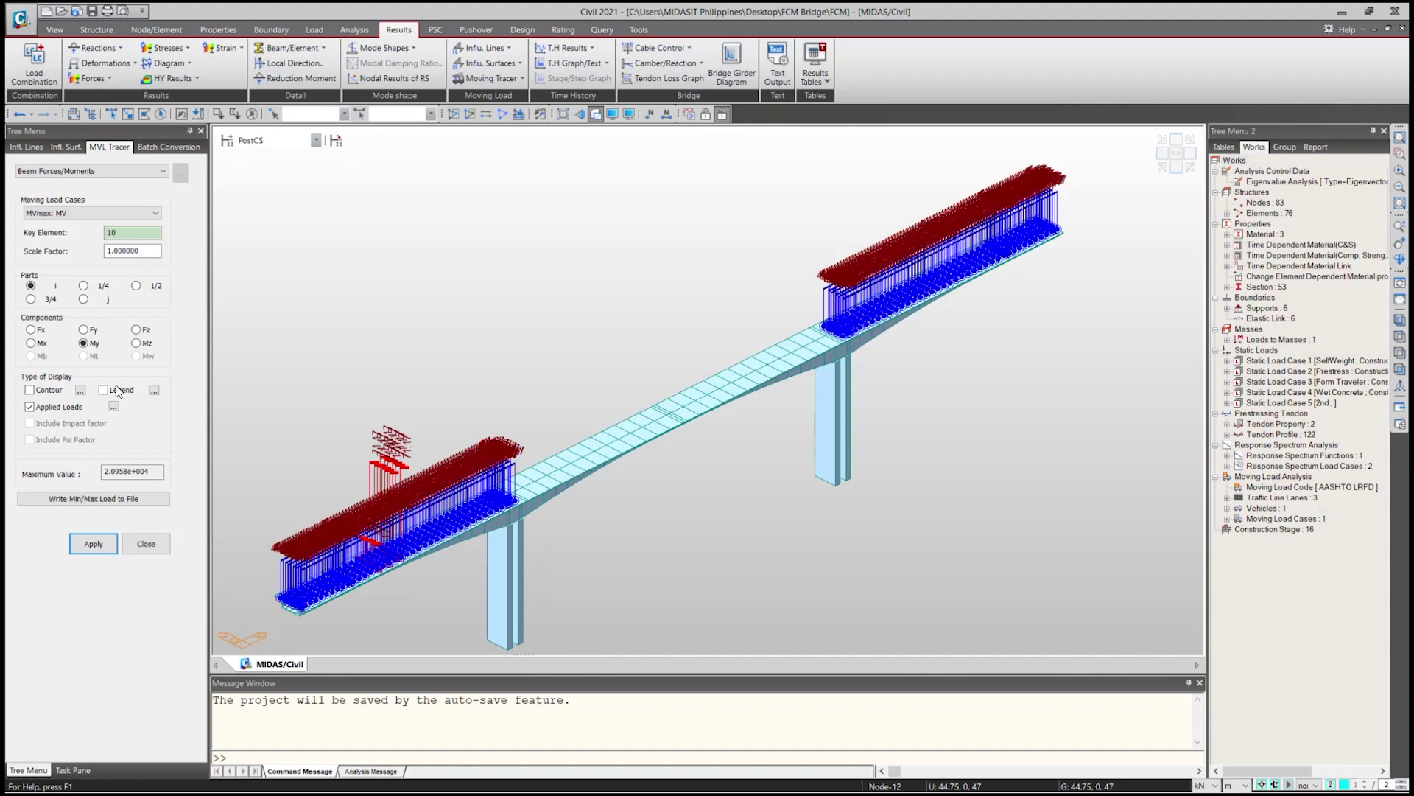
key("BackSpace")
type("1")
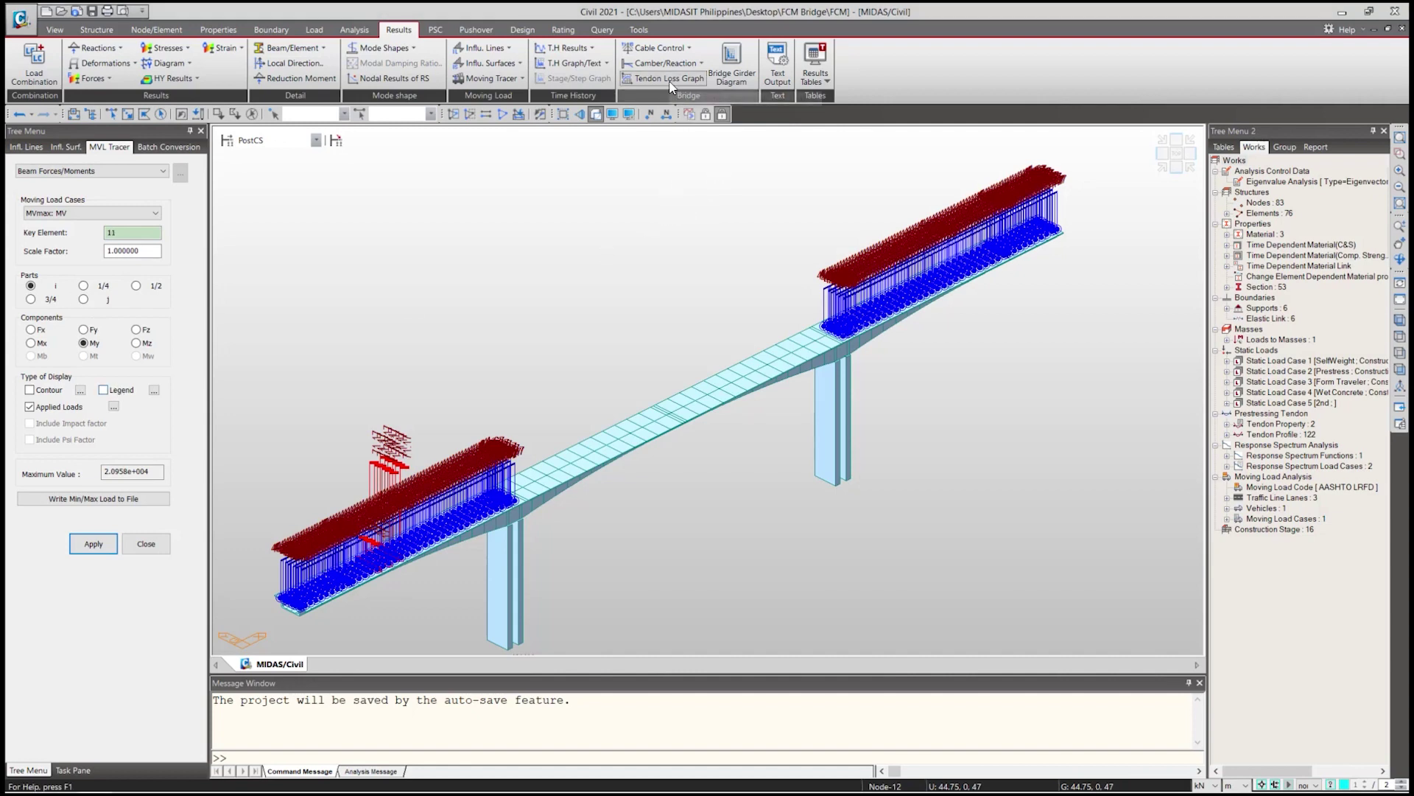
Open the Tendon Loss Graph and display tendon Bot01-01 at stage CS16, first step.
left_click(670, 78)
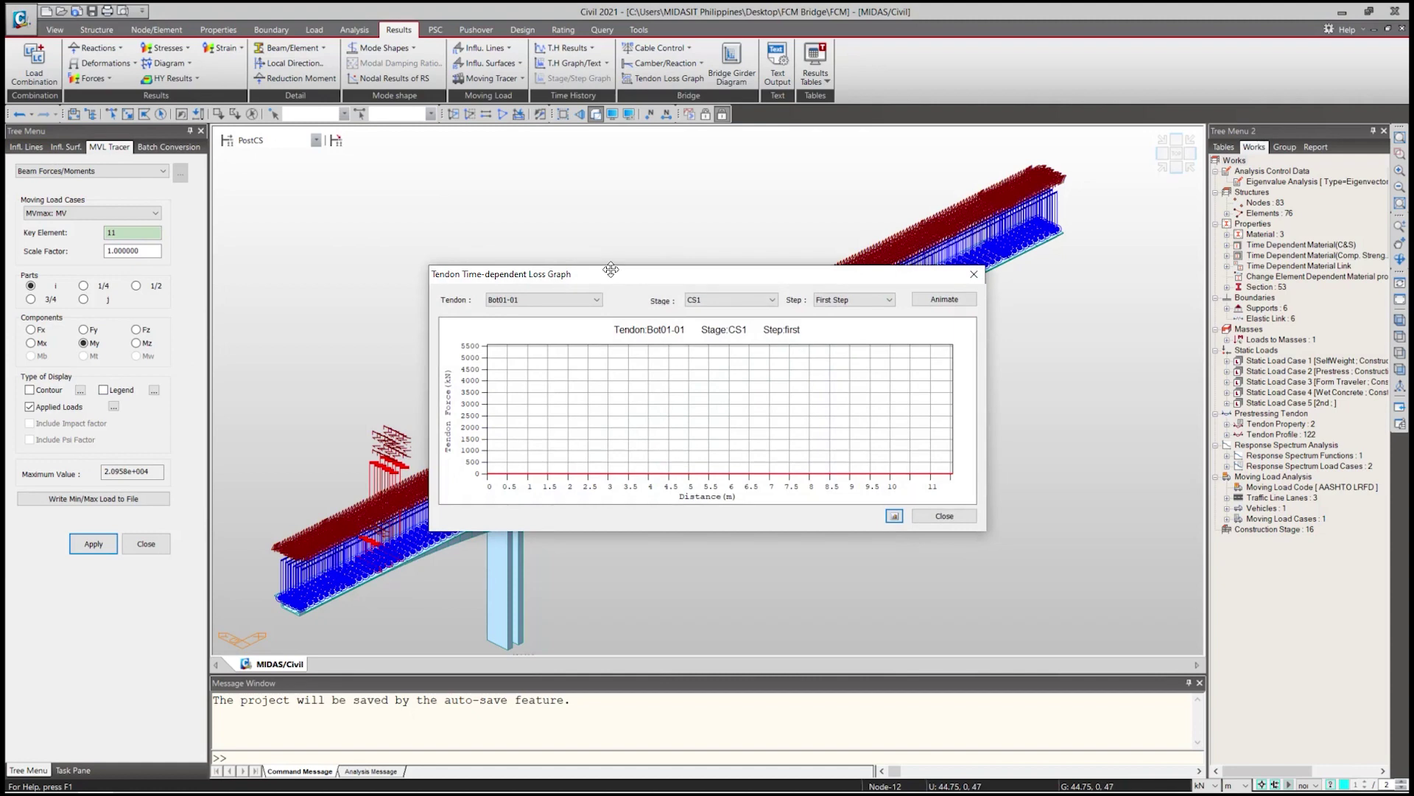
left_click(763, 302)
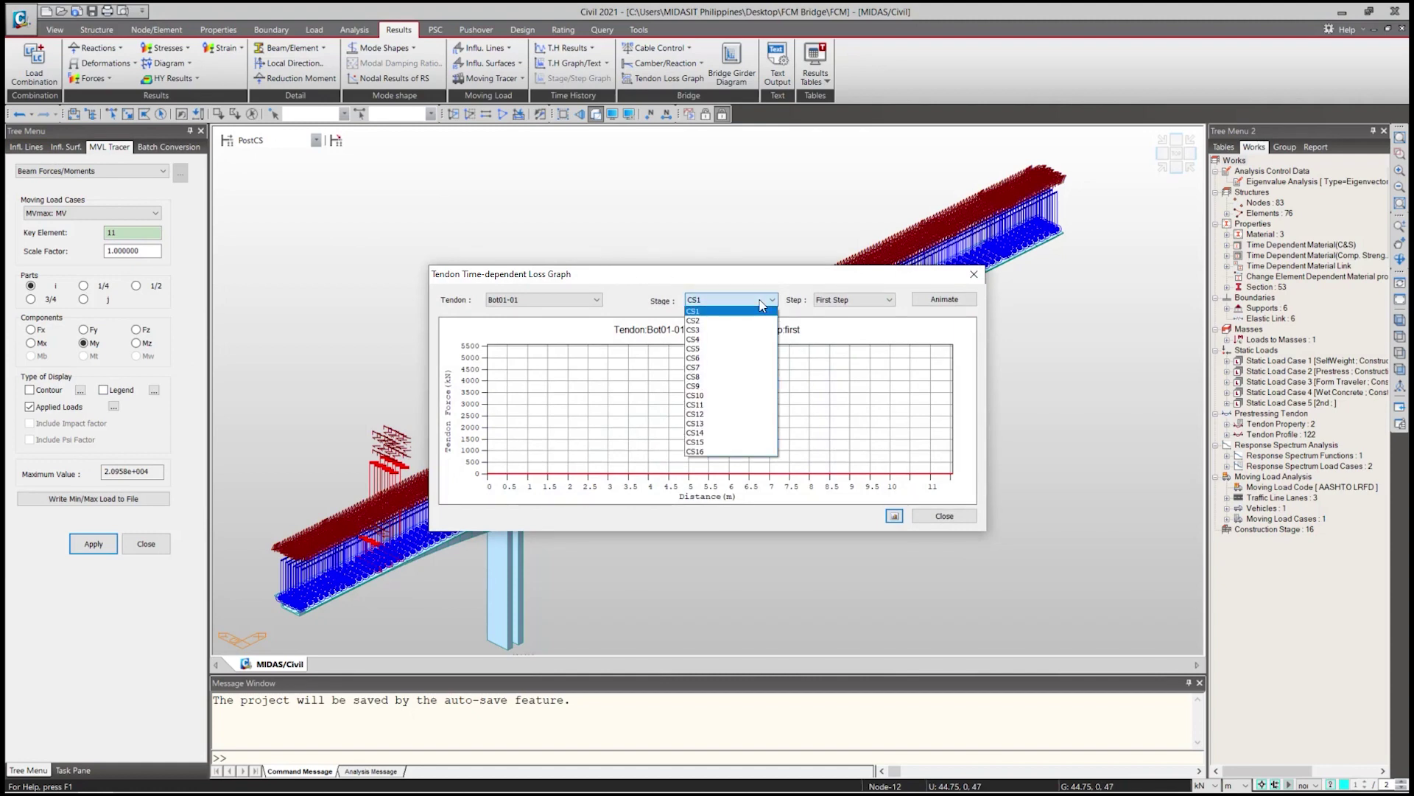
left_click(733, 320)
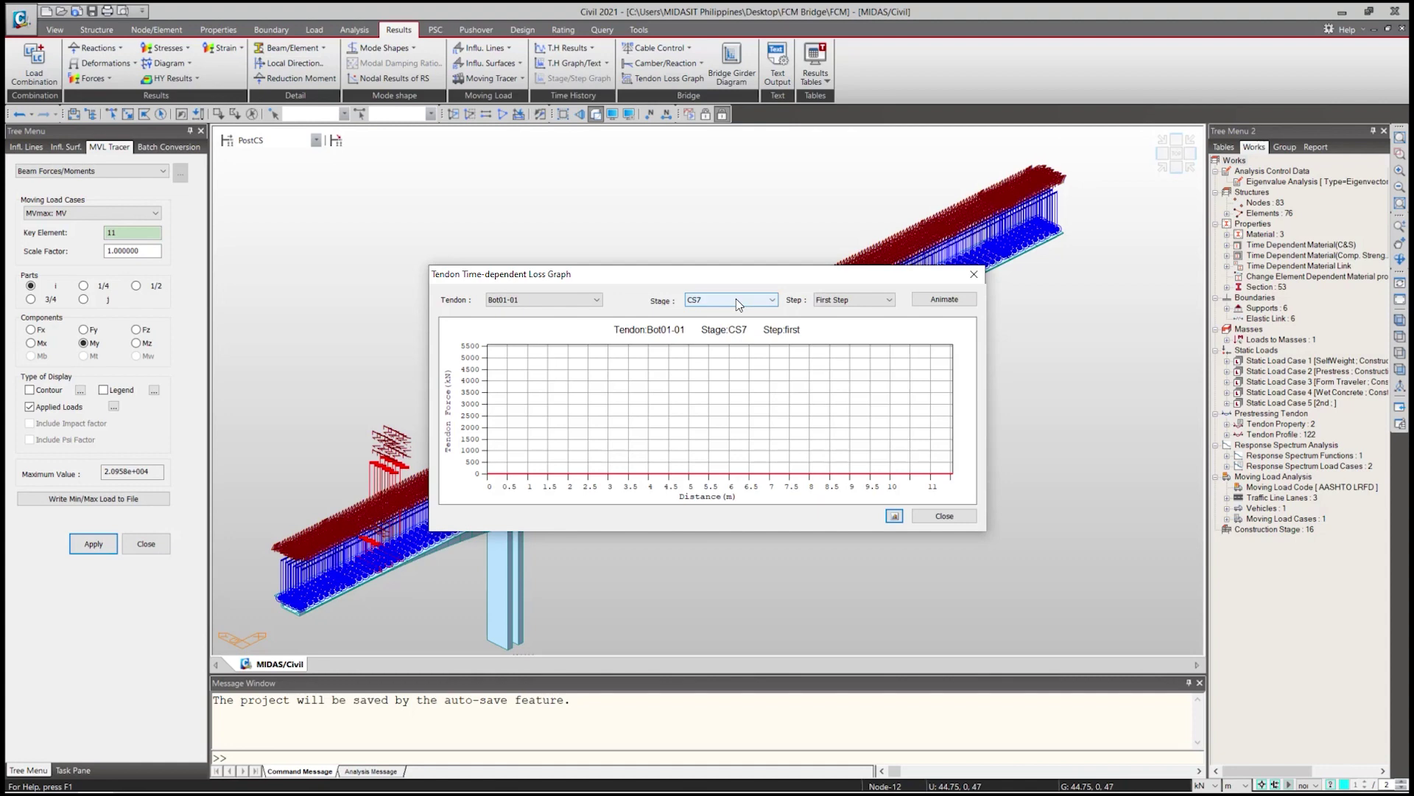
scroll(736, 298, "down", 2)
scroll(736, 299, "down", 1)
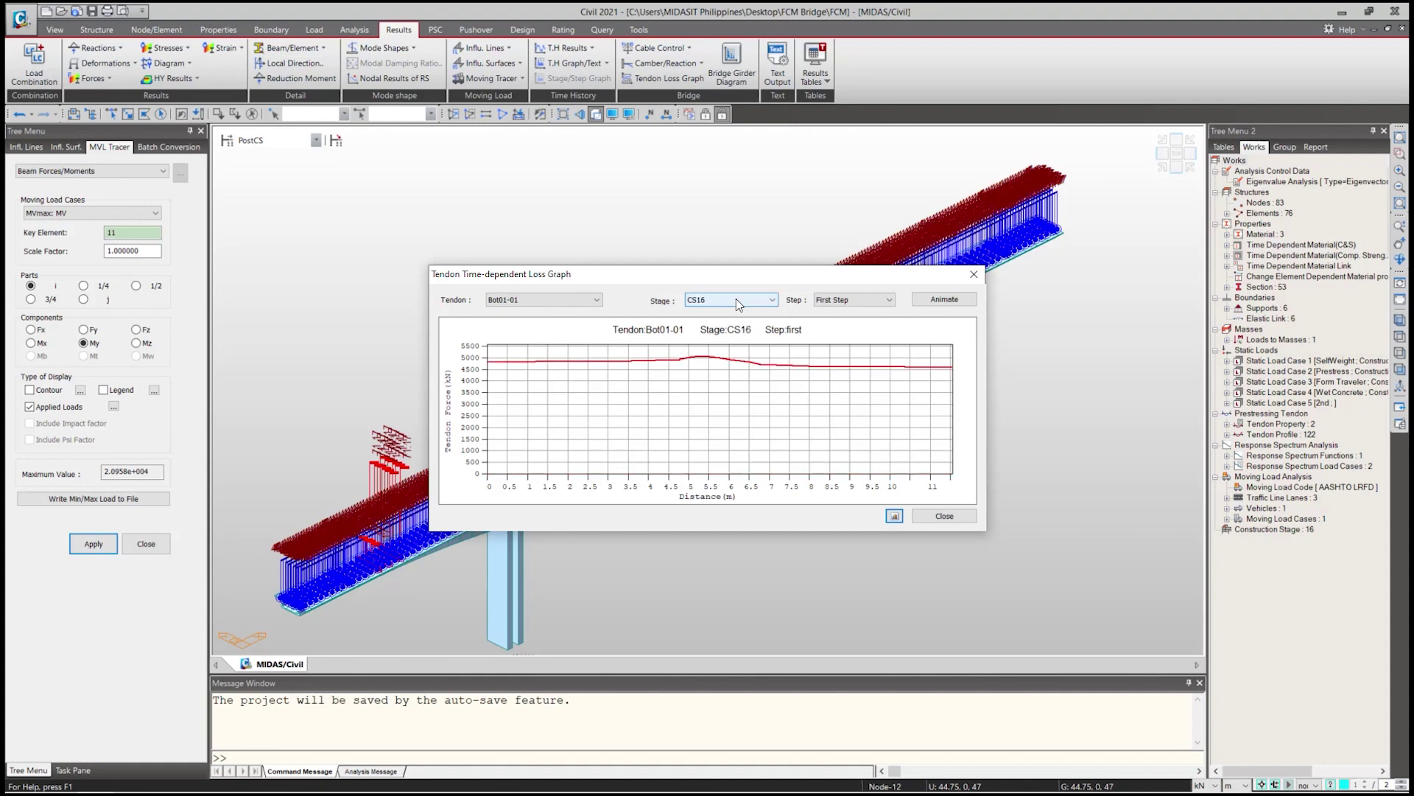
Display the CS16 time-dependent loss graph for tendon Bot01-04 and a further Bot01 tendon.
left_click(551, 300)
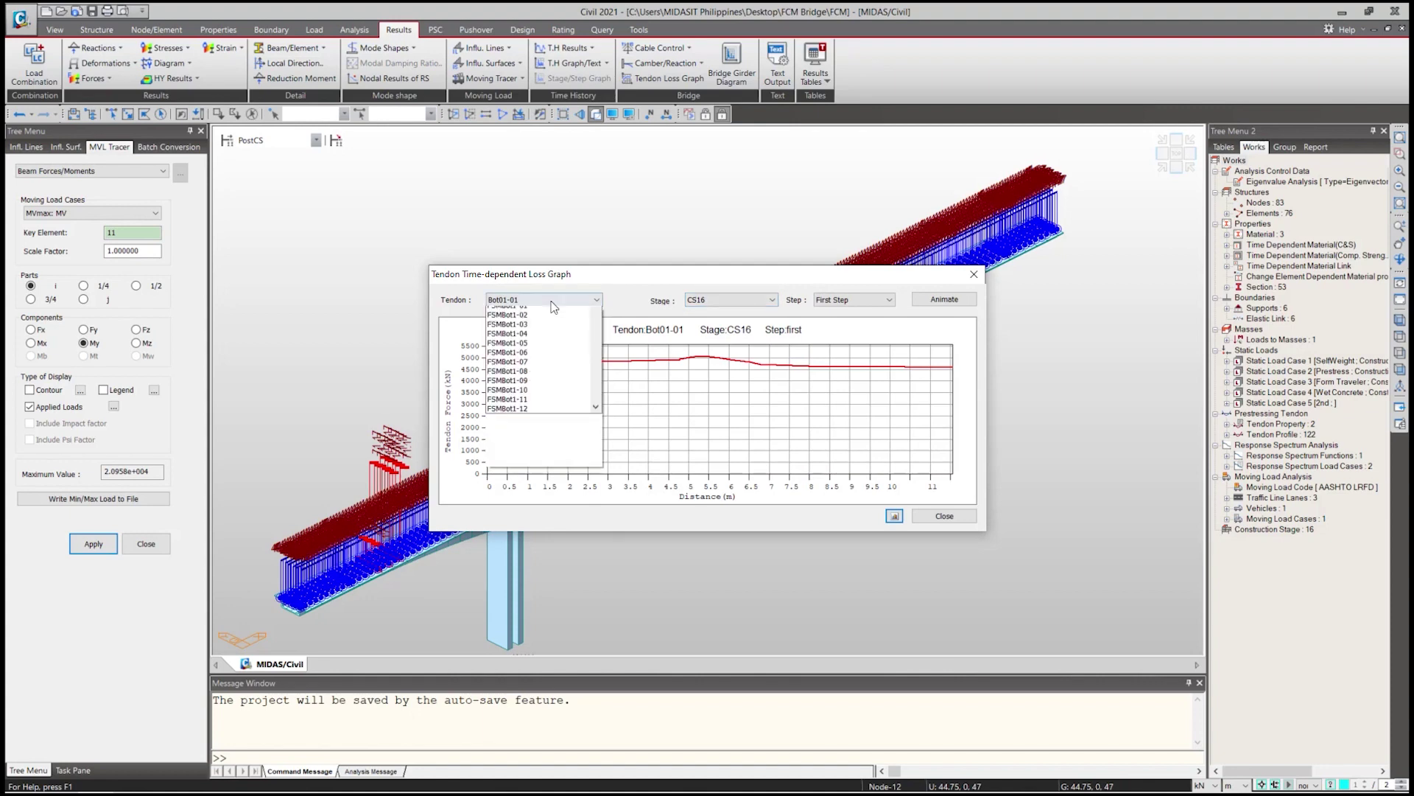
left_click(517, 340)
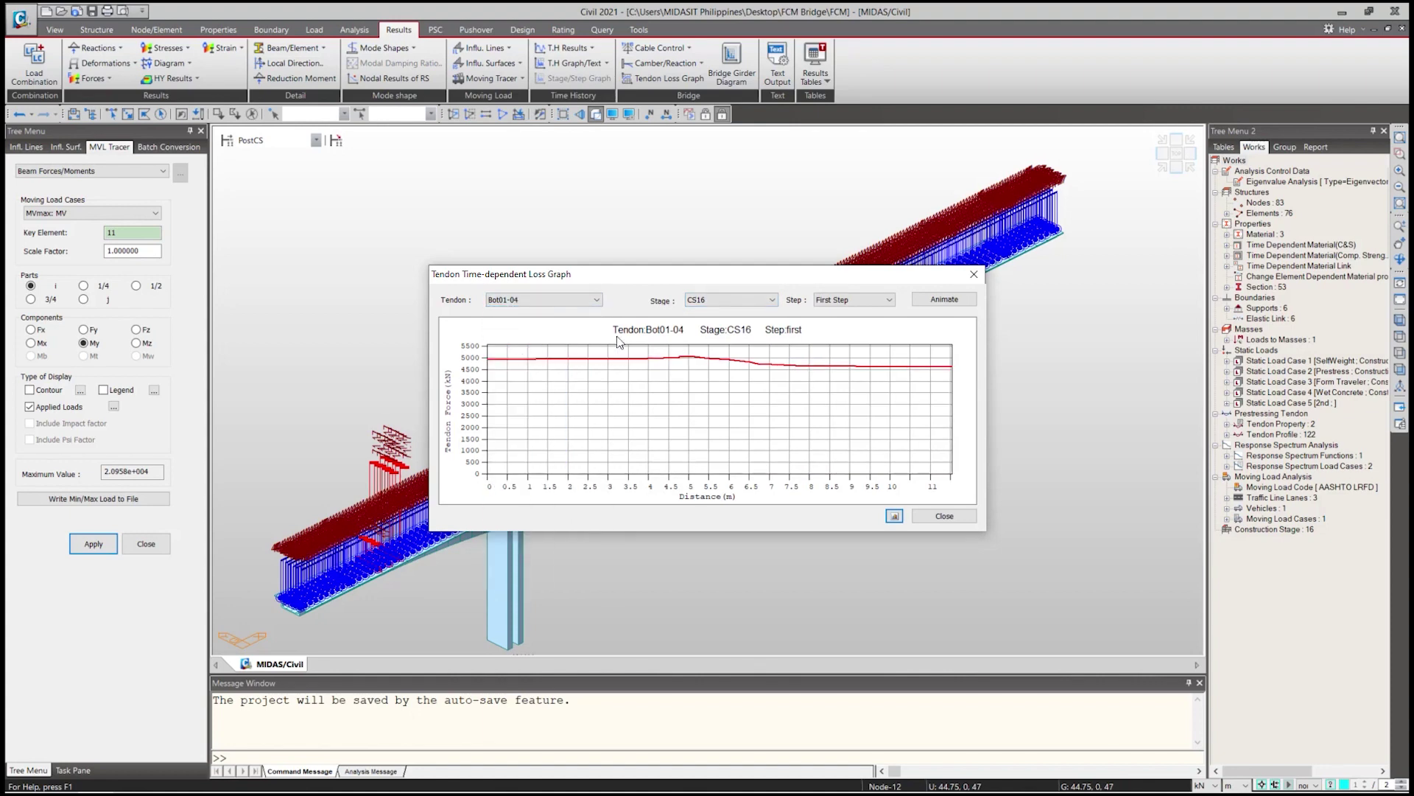
left_click(564, 301)
left_click(517, 349)
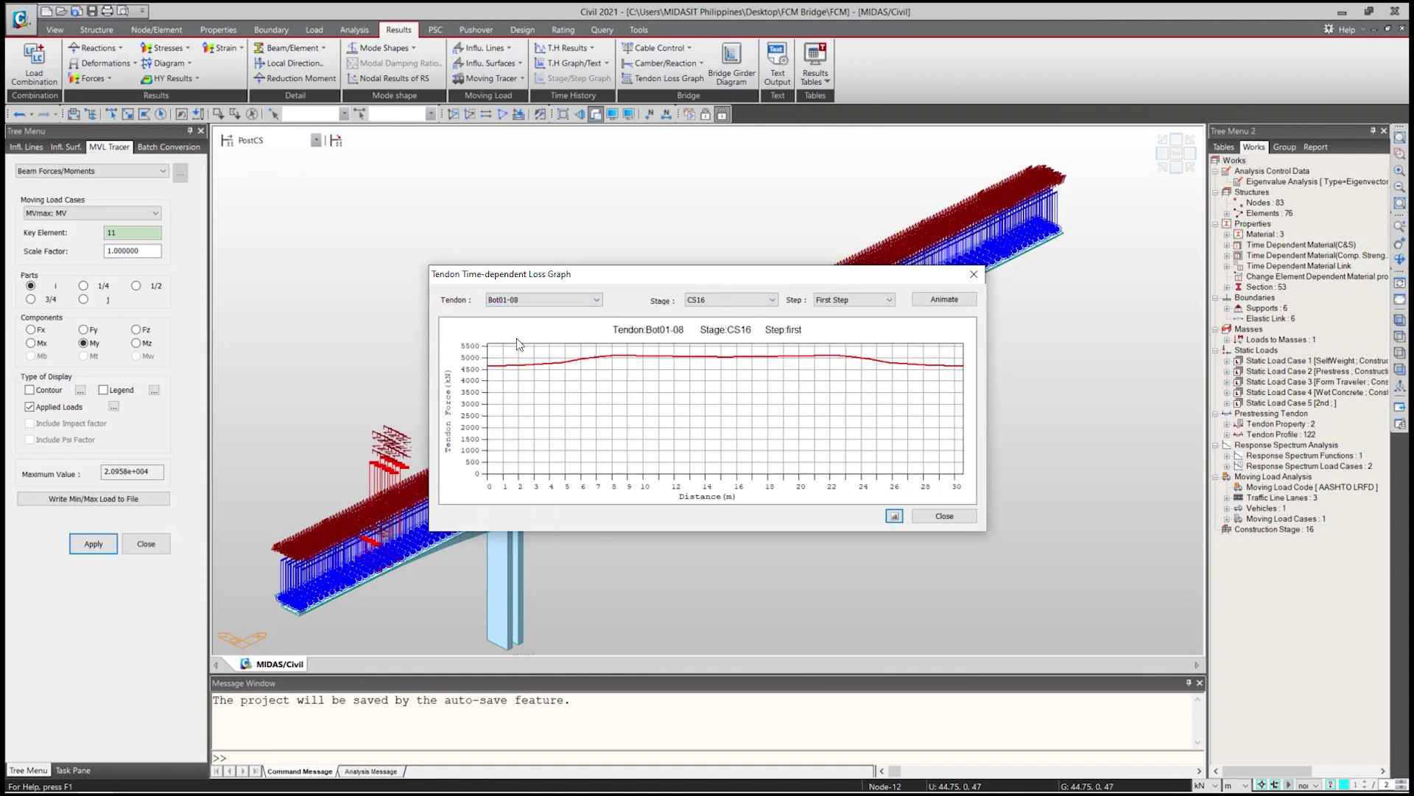
Step through the CS16 loss graphs of the remaining Bot01, FSMBot1 and Top01 tendons, and close the graph.
key("Down")
key("Down")
key("Down")
key("Down")
key("Down")
key("Down")
key("Down")
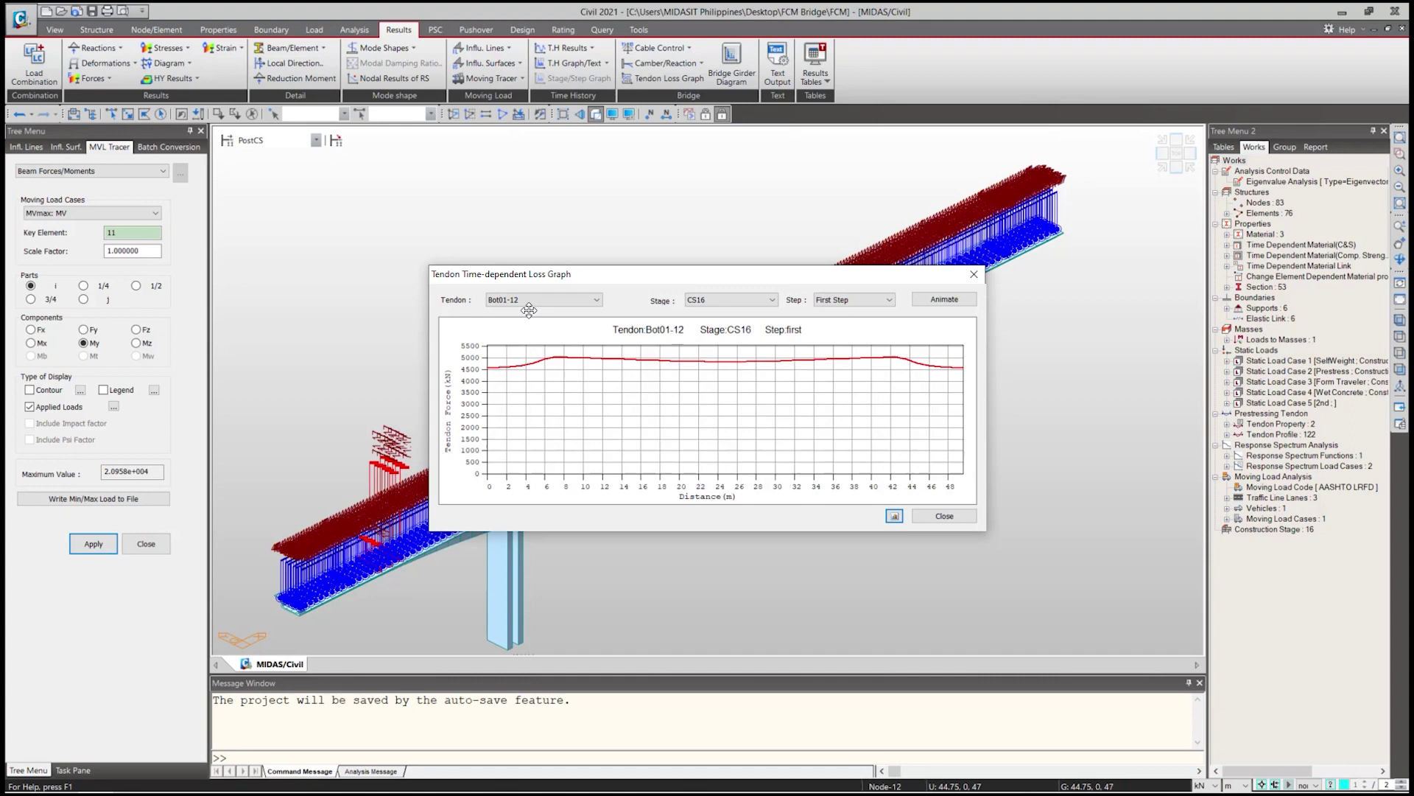
key("Down")
key("Down")
key("Down")
key("Down")
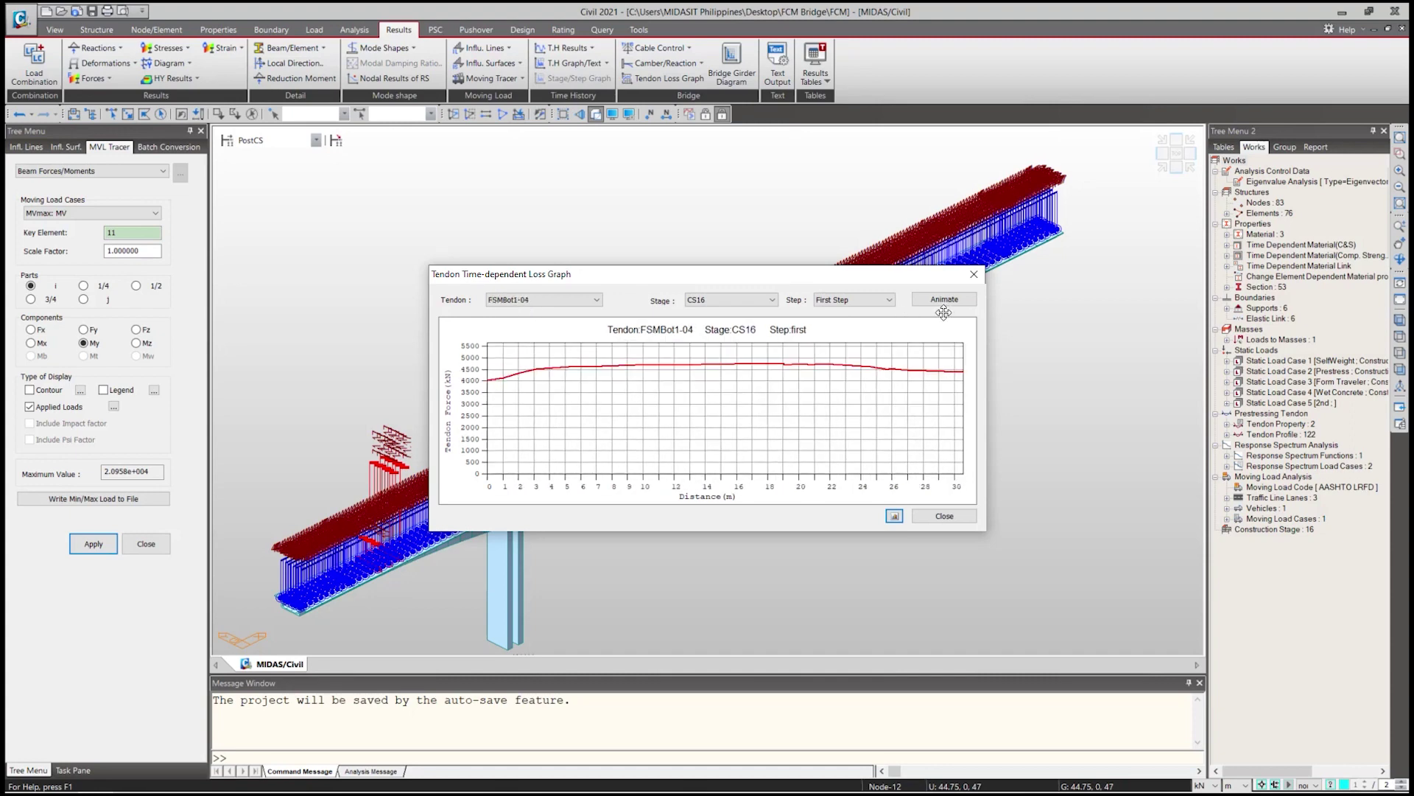
key("Down")
key("Down")
key("Down")
key("Down")
key("Down")
key("Down")
key("Down")
key("Down")
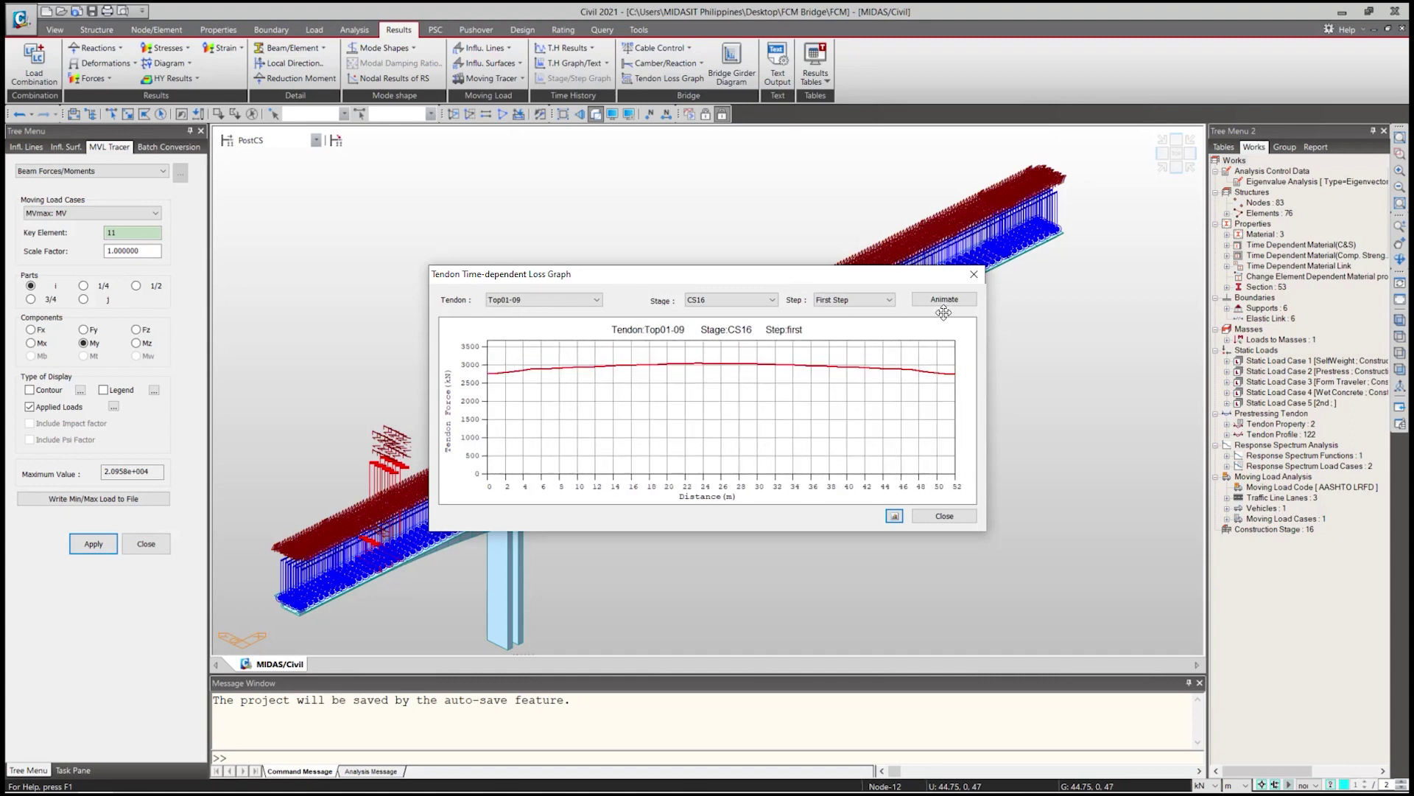
key("Down")
key("Down")
key("Down")
left_click(974, 274)
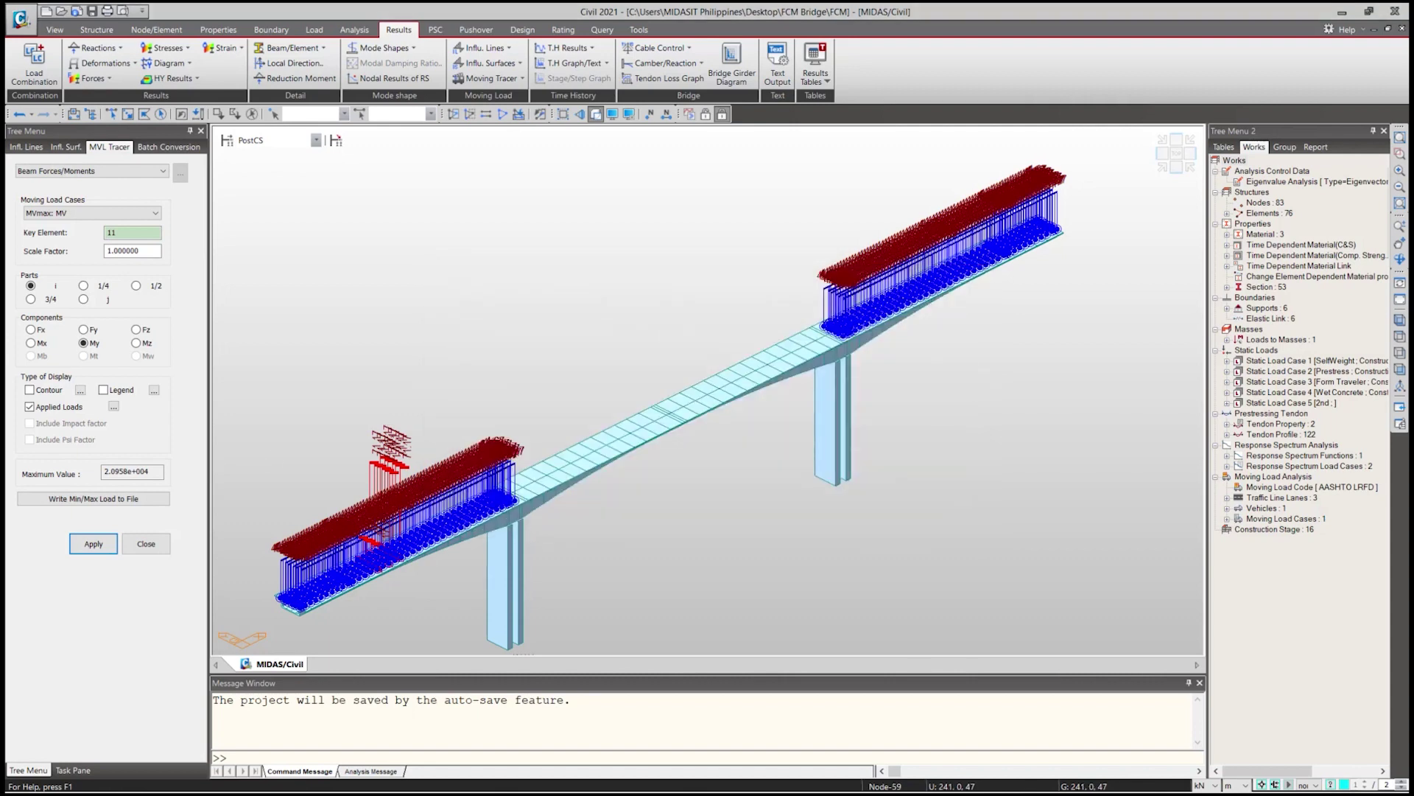
Open the Vibration Mode Shape results table, dismiss its record activation, and examine the eigenvalue frequencies and periods.
left_click(826, 73)
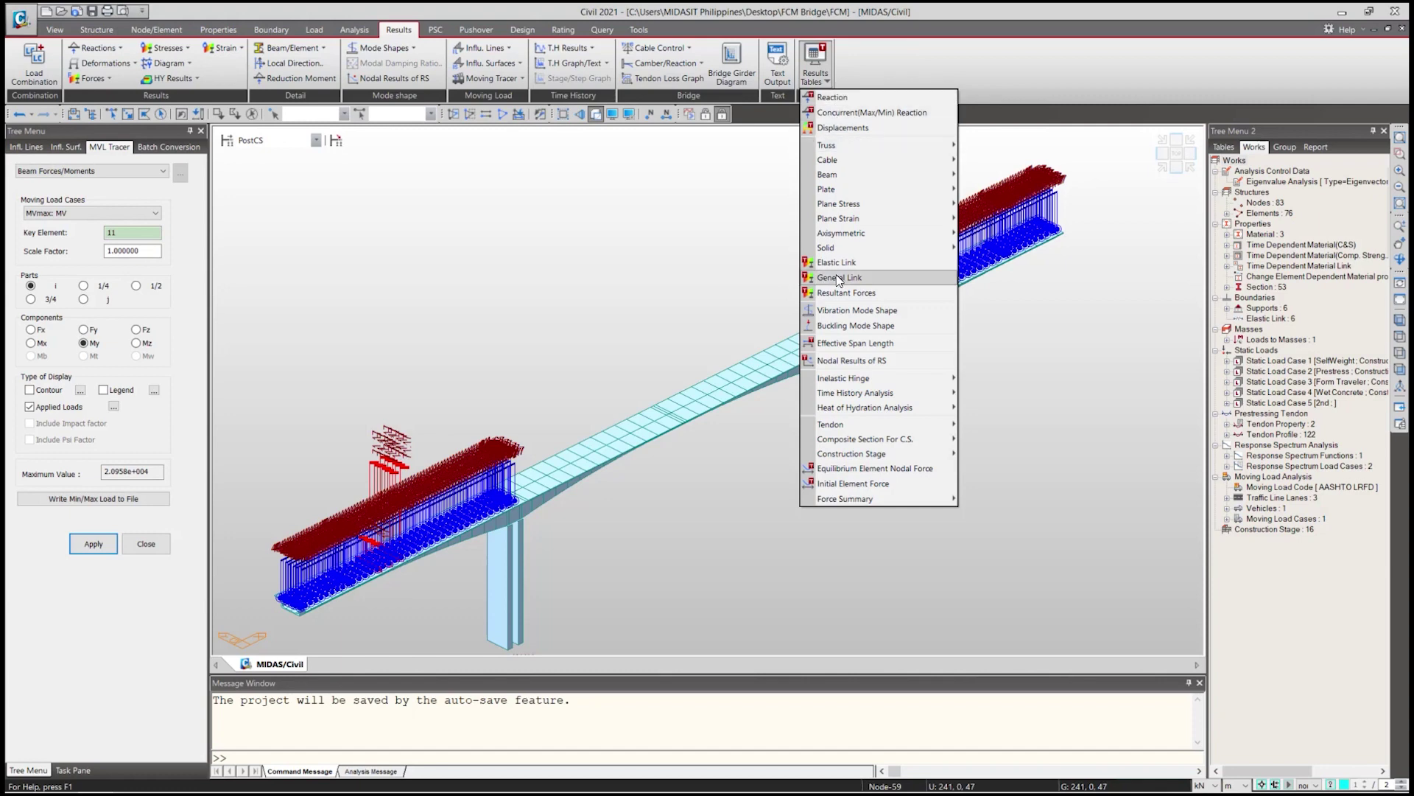
mouse_move(870, 363)
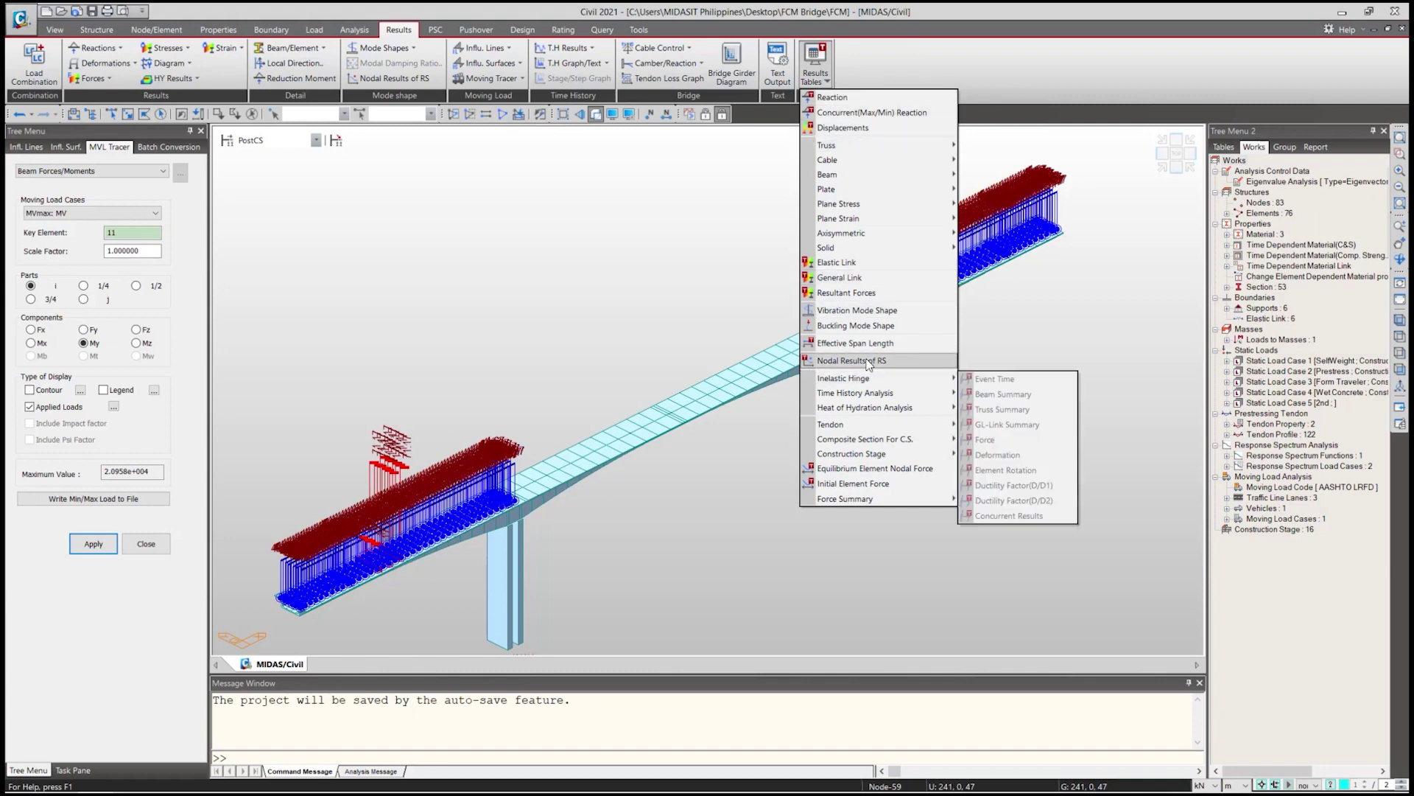
left_click(884, 311)
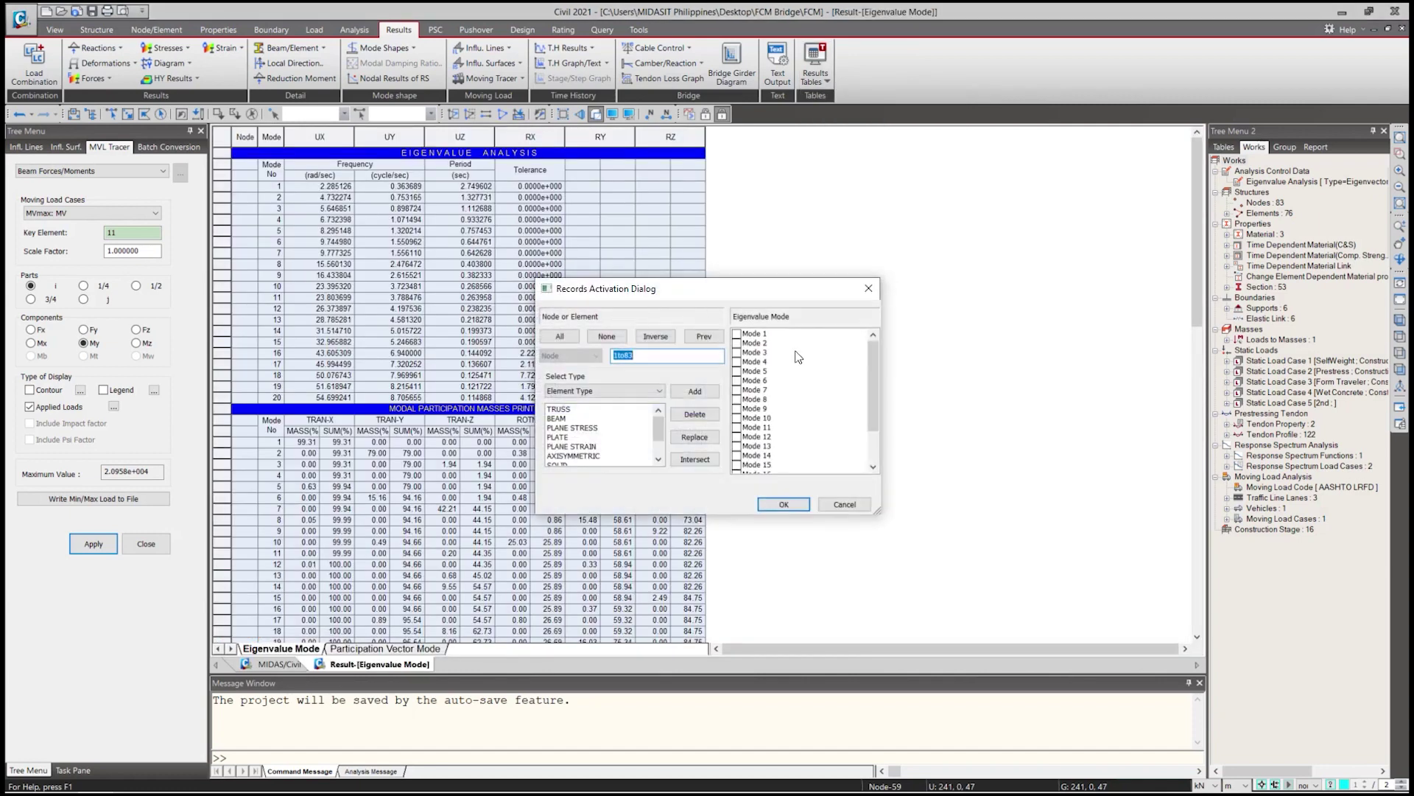
left_click(868, 288)
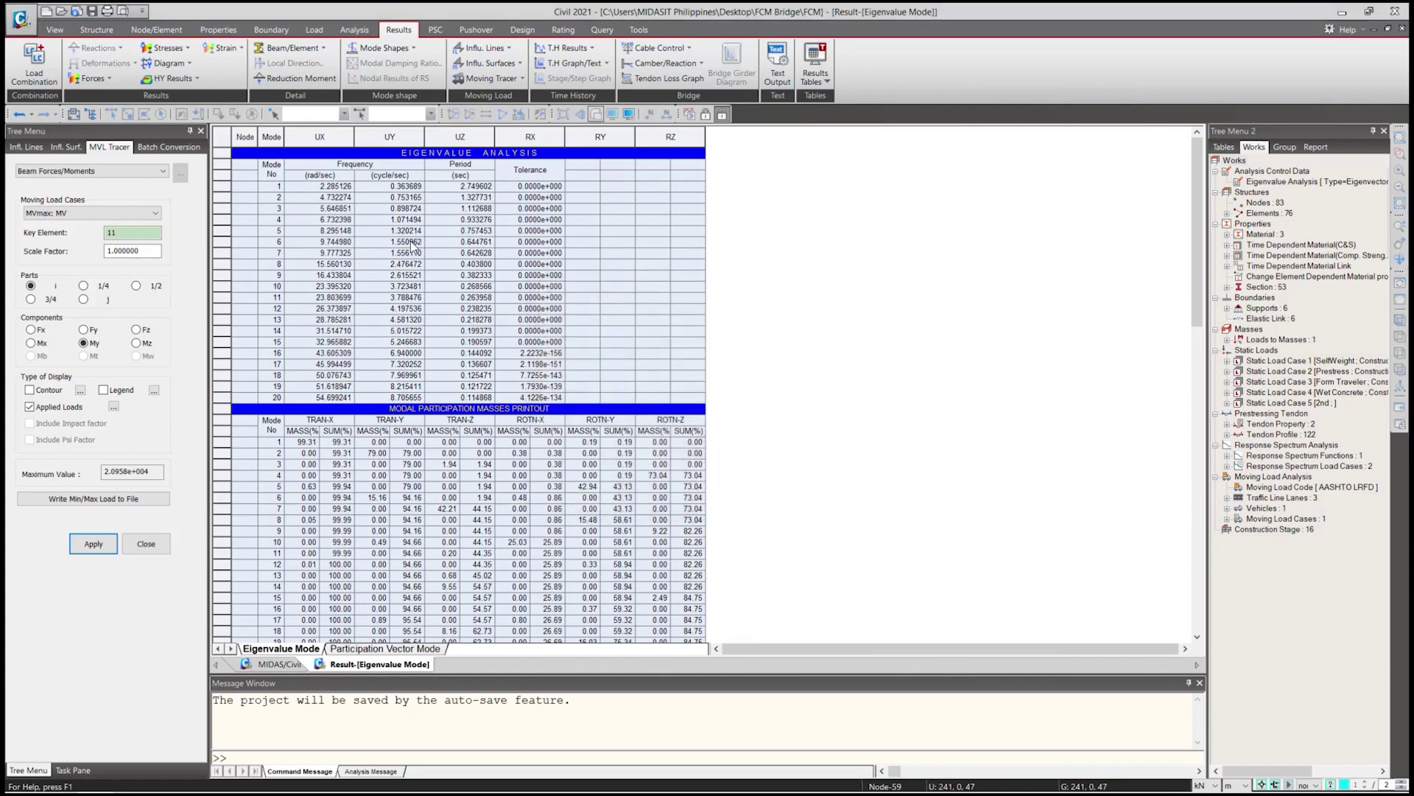
left_click_drag(302, 187, 497, 359)
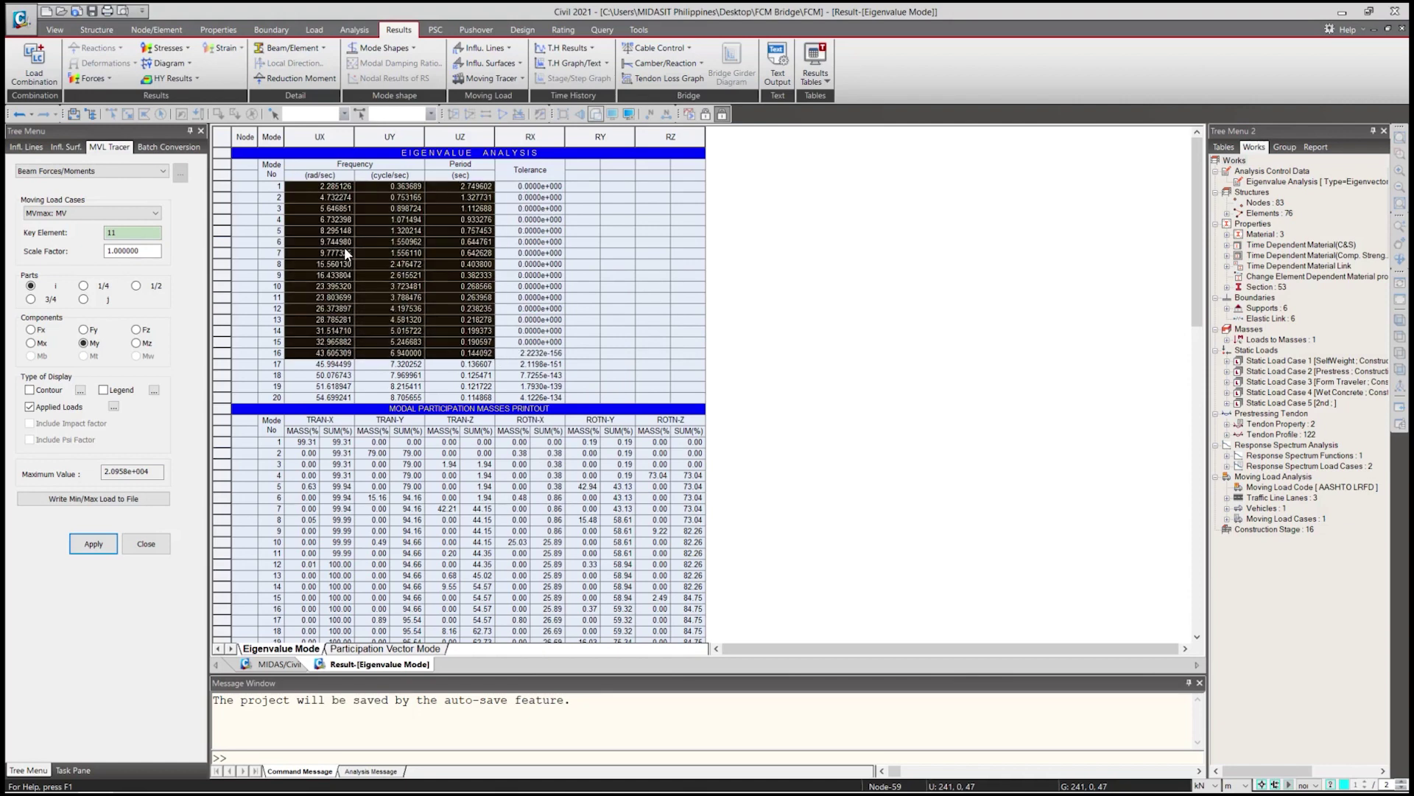
left_click(325, 193)
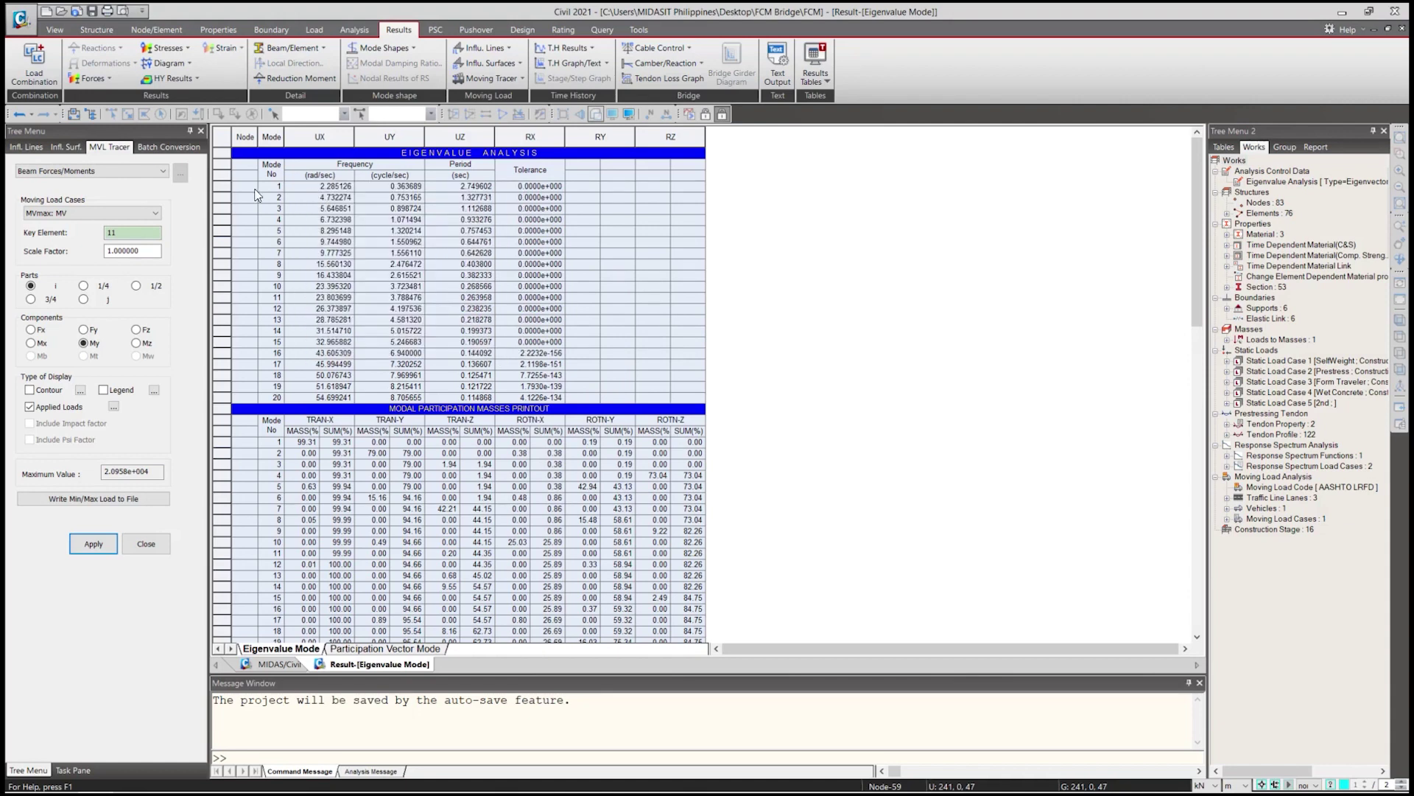
Examine the three longest mode periods and the modal participation masses for TRAN-X and TRAN-Y in the eigenvalue table.
mouse_move(474, 188)
left_mouse_down()
mouse_move(519, 247)
mouse_move(486, 187)
mouse_move(489, 214)
mouse_move(493, 199)
left_mouse_up()
scroll(359, 431, "down", 2)
scroll(399, 404, "up", 1)
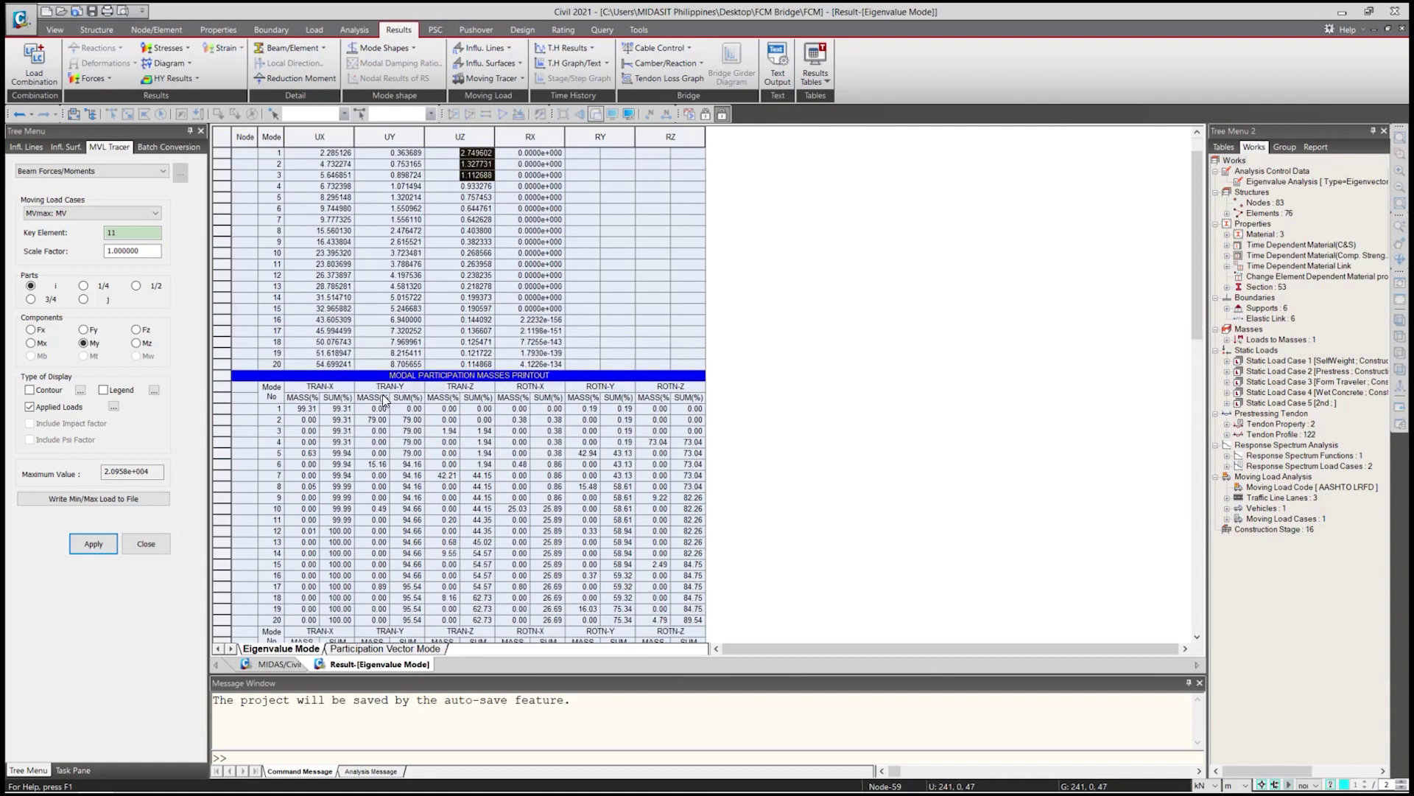
scroll(387, 402, "down", 1)
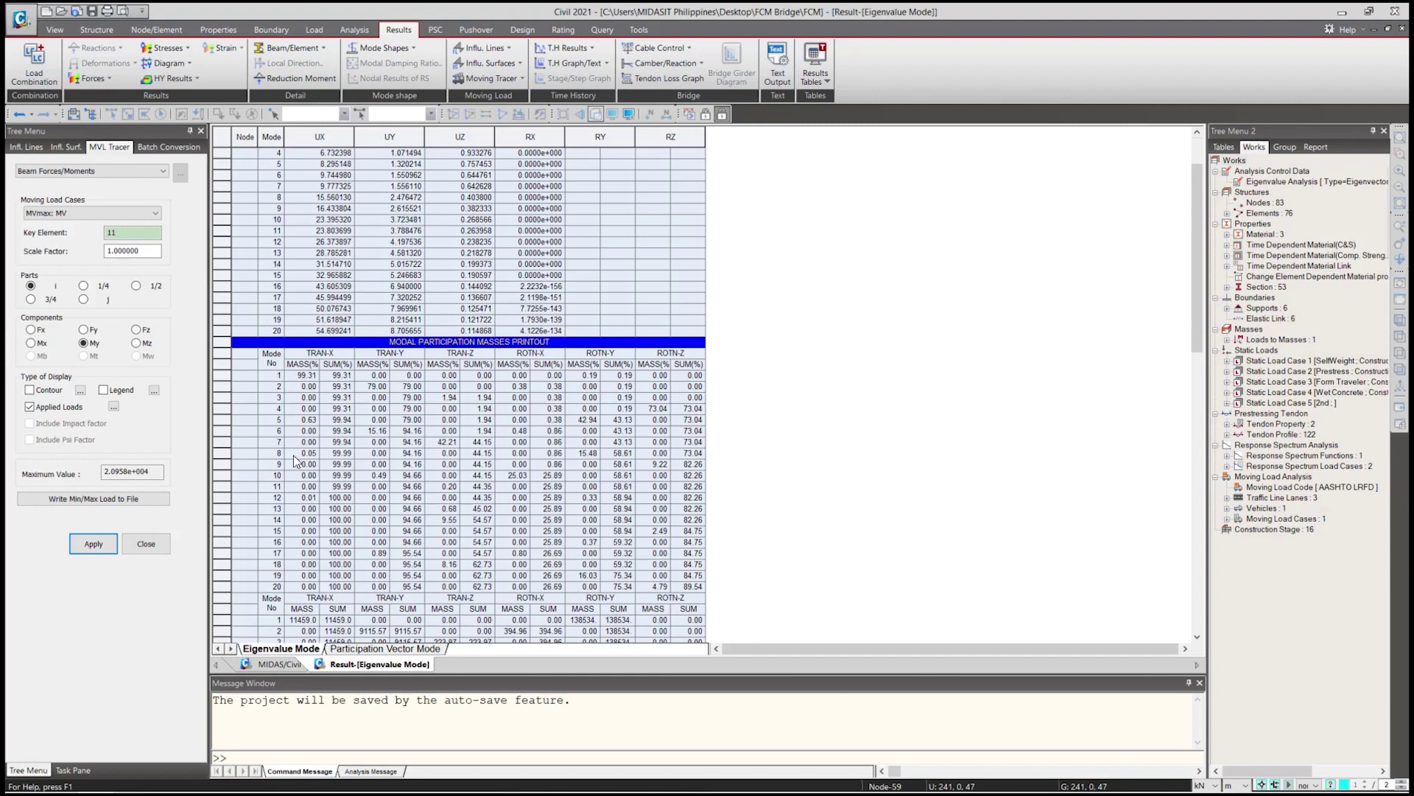
left_click_drag(310, 361, 328, 598)
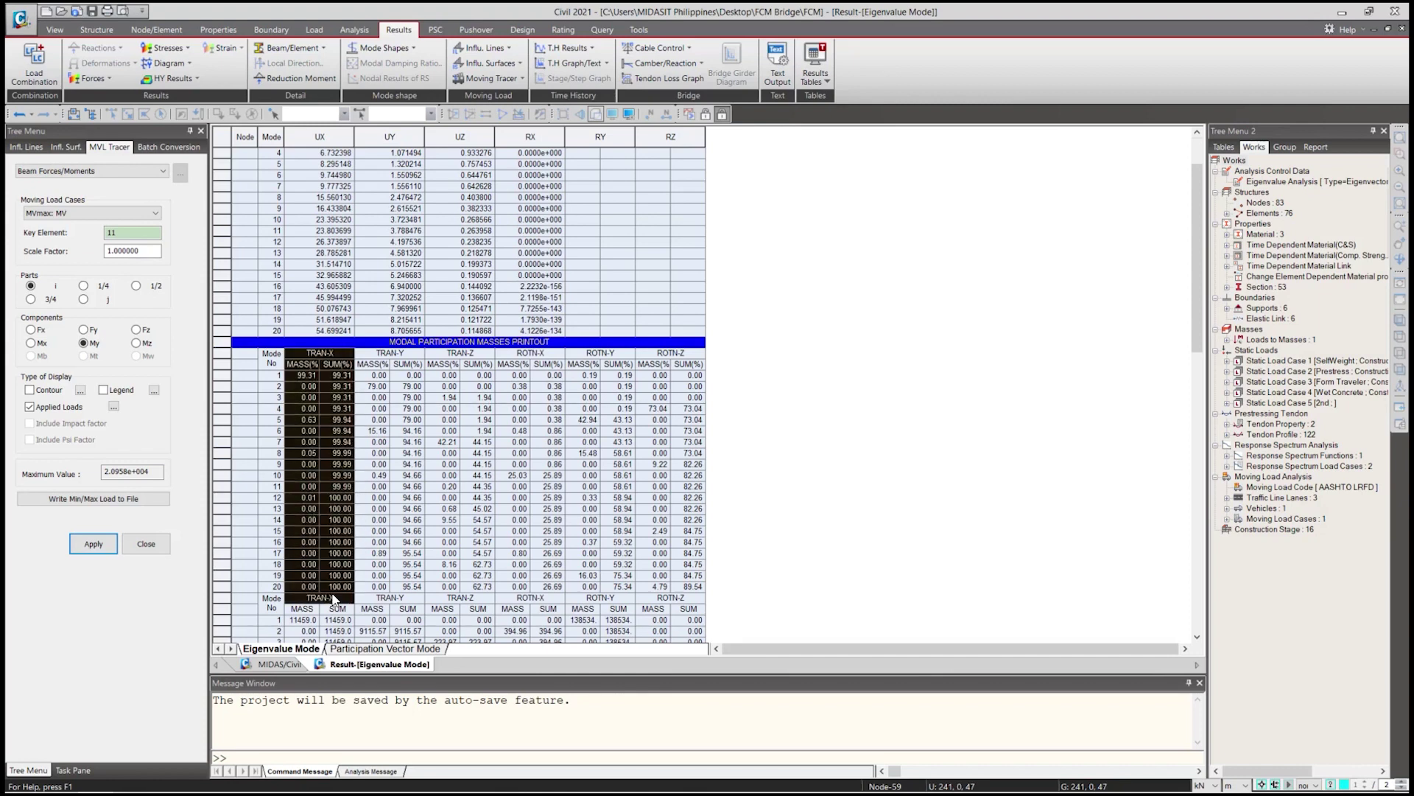
left_click_drag(306, 375, 409, 390)
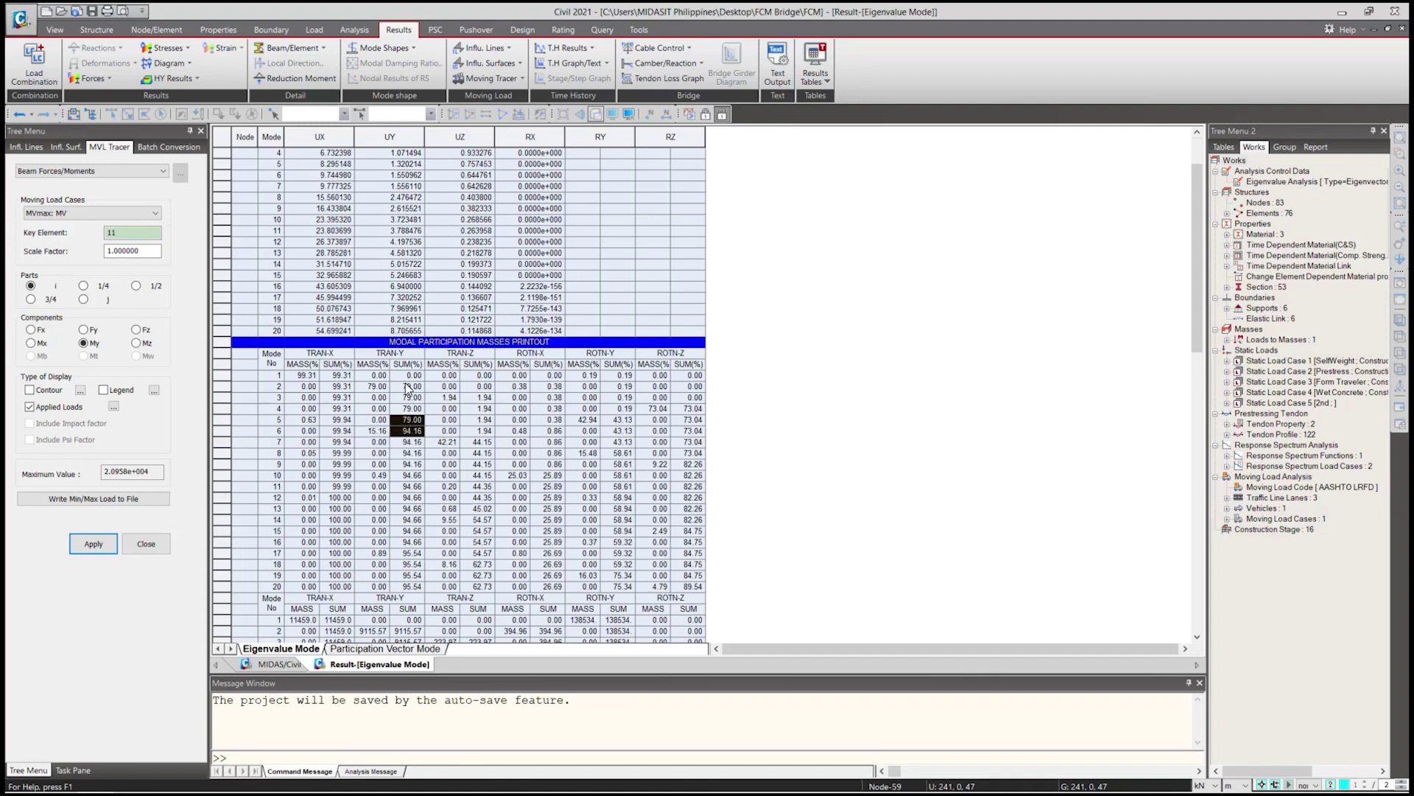
scroll(433, 398, "up", 2)
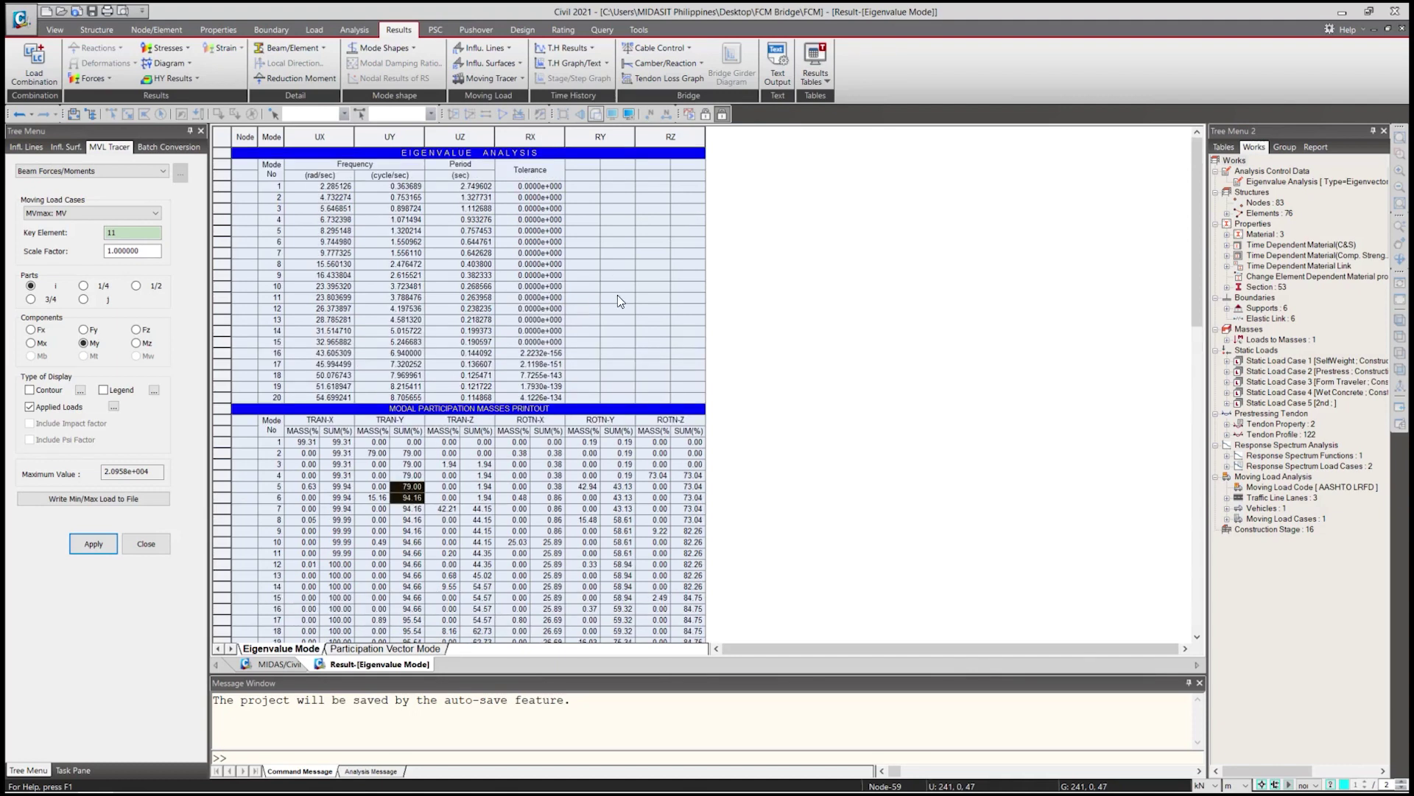
Open the Tendon Loss results table and examine the stress losses of tendon group Top-P 1-1 at stage CS1.
left_click(825, 80)
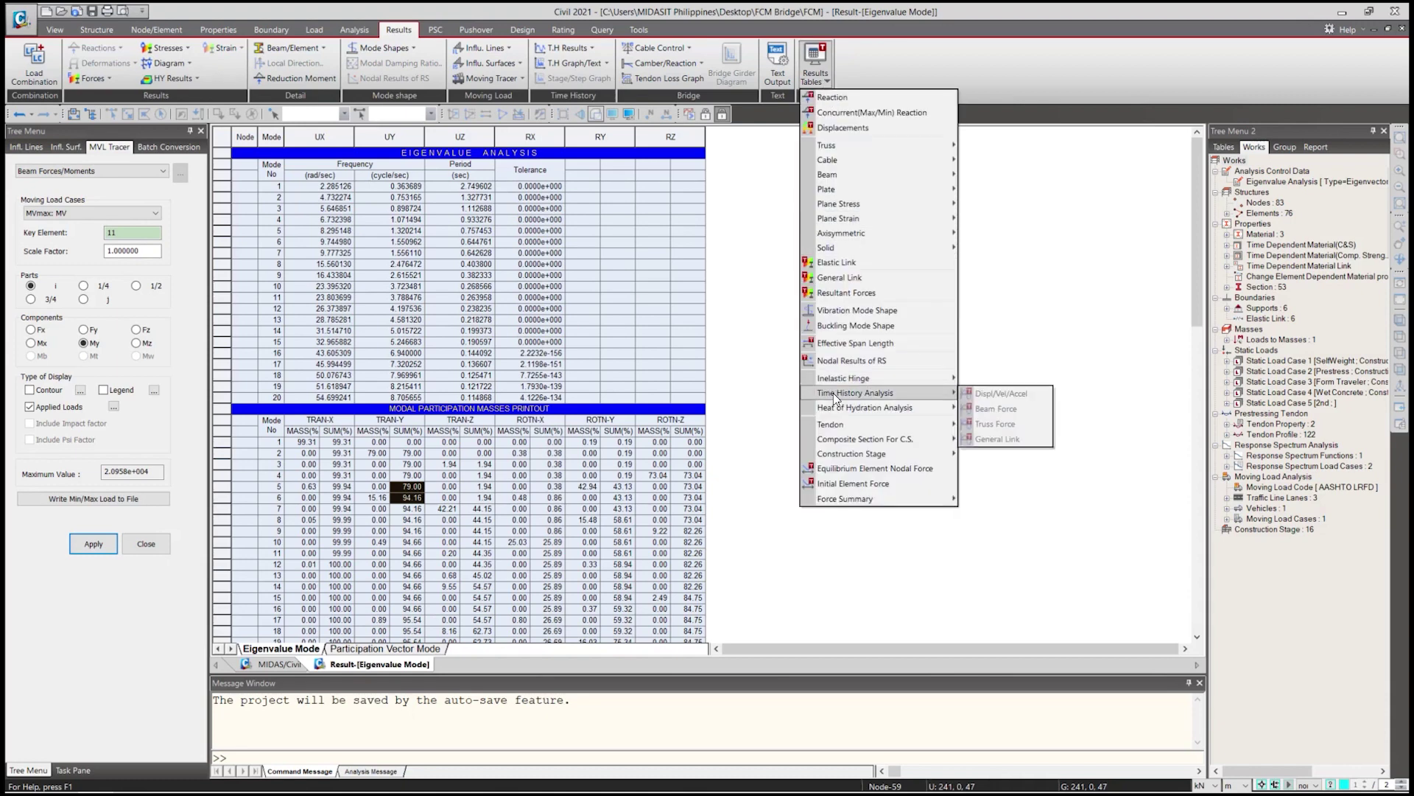
mouse_move(862, 431)
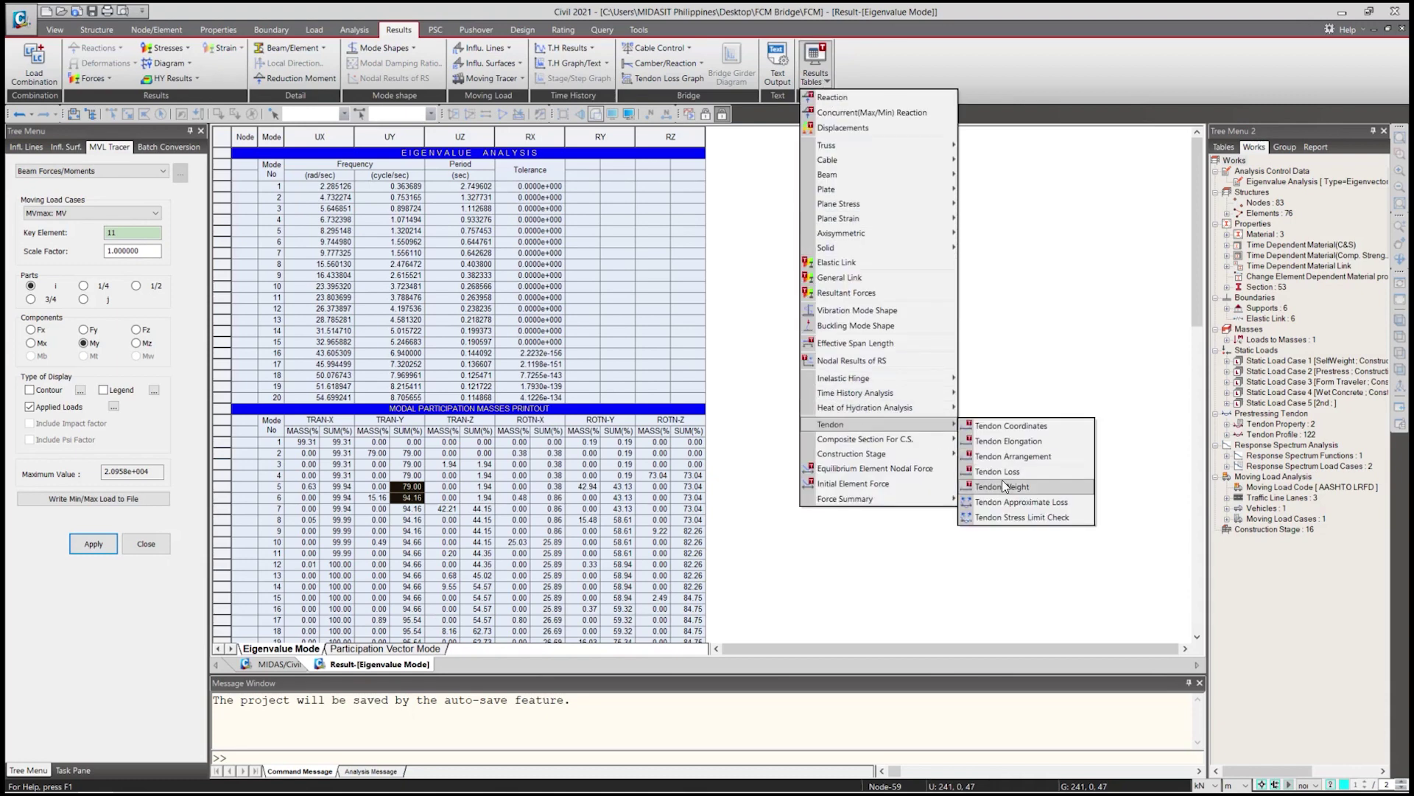
left_click(1010, 470)
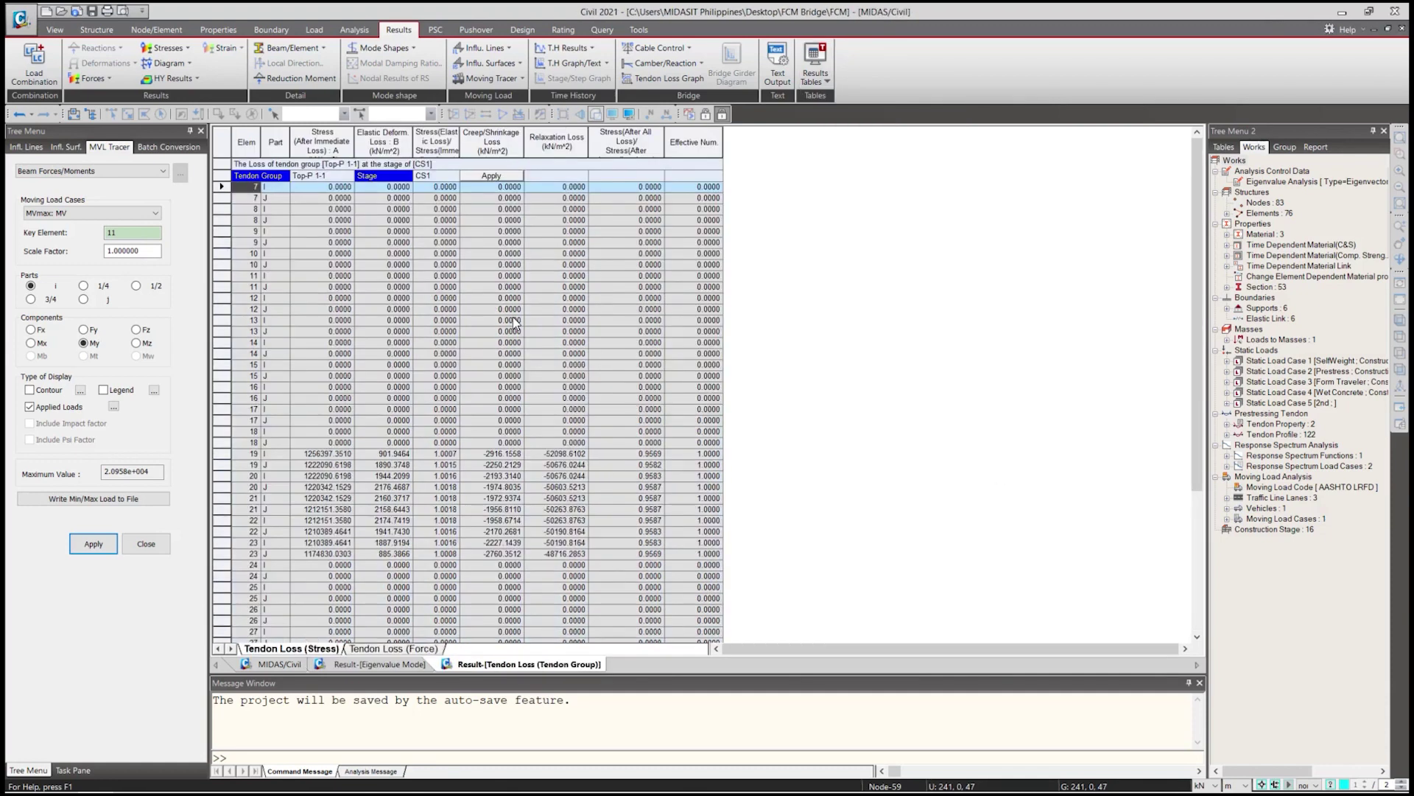
scroll(533, 336, "down", 5)
scroll(533, 336, "up", 1)
scroll(457, 317, "down", 3)
scroll(332, 243, "up", 3)
Switch the tendon loss table to tendon group Top-P 1-2 and examine its element losses.
left_click(335, 176)
left_click(350, 178)
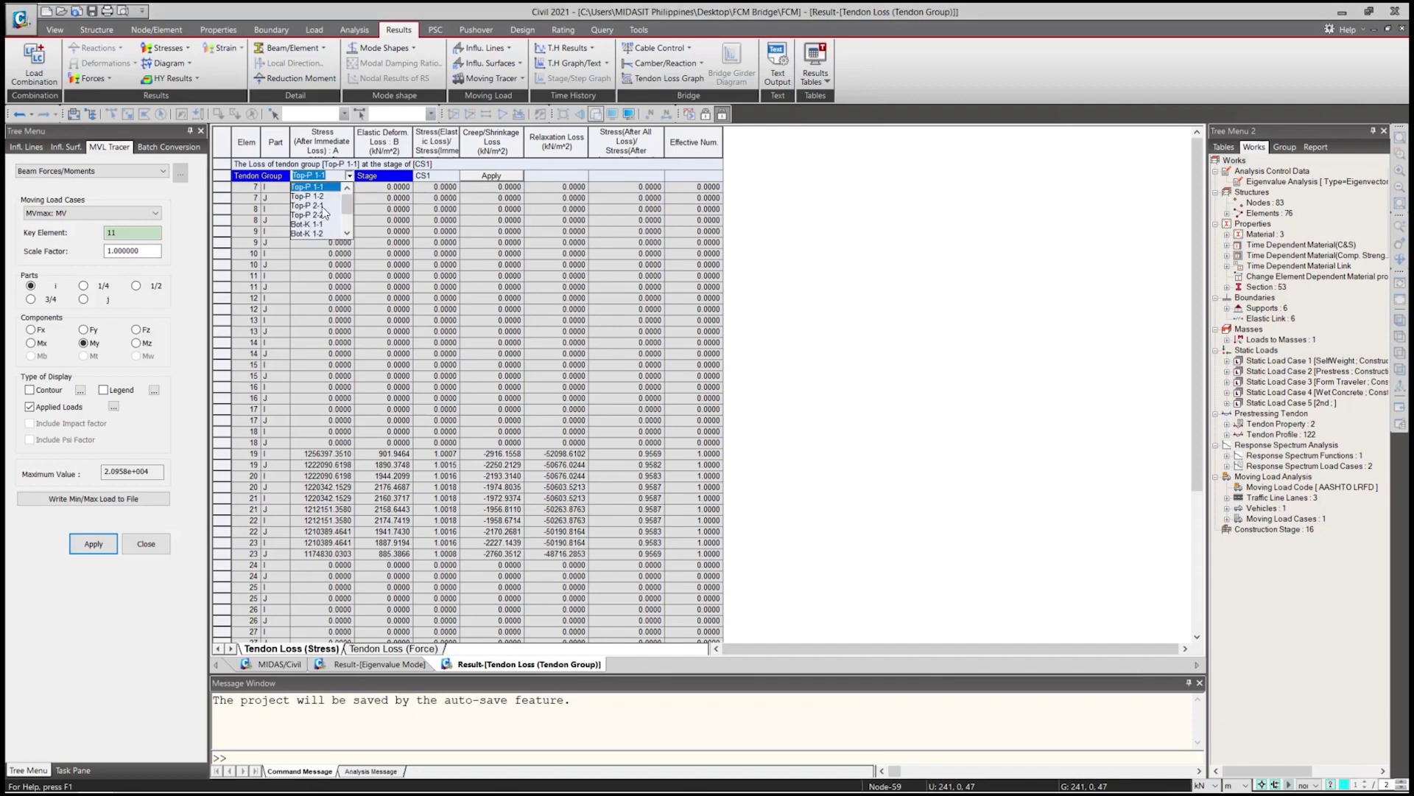
left_click(325, 188)
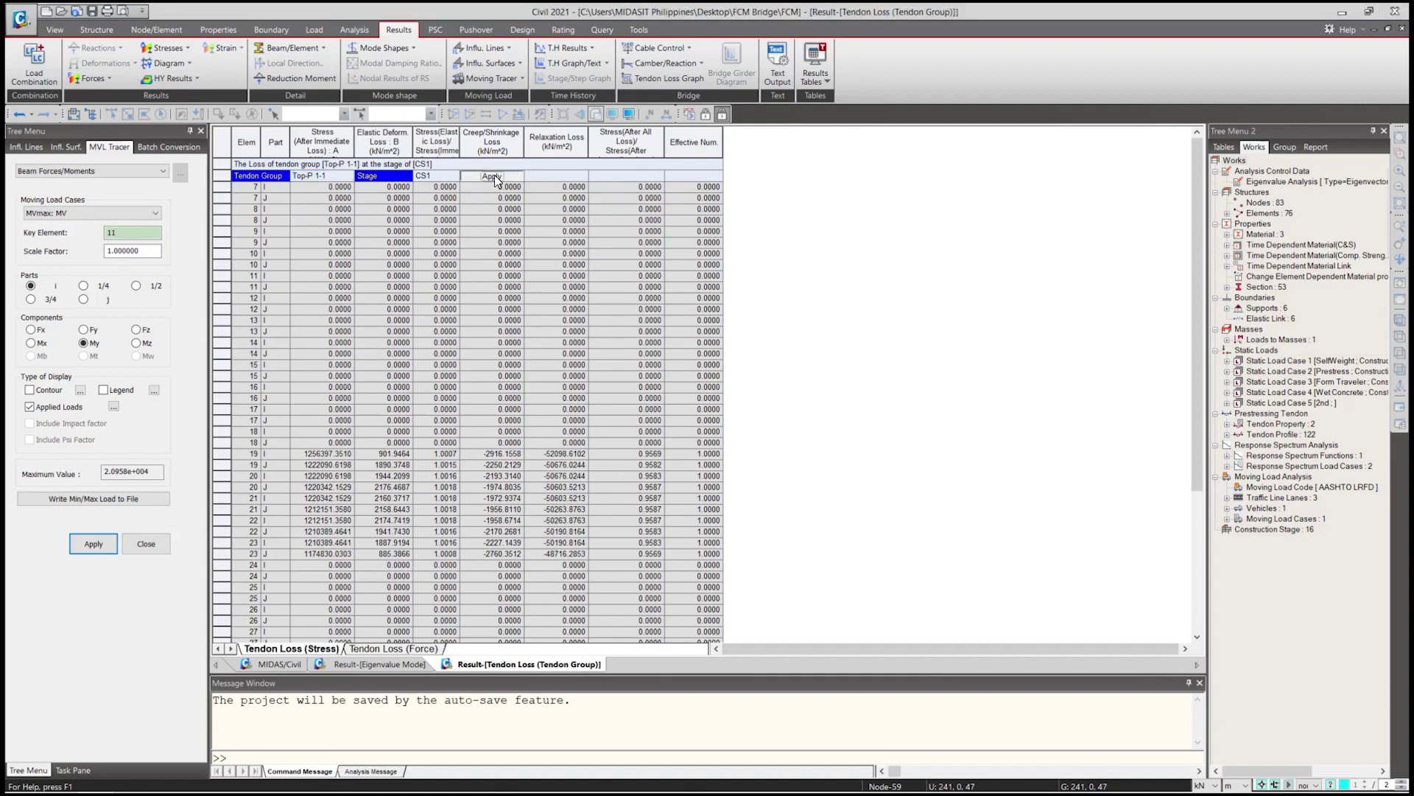
left_click(341, 176)
left_click(350, 176)
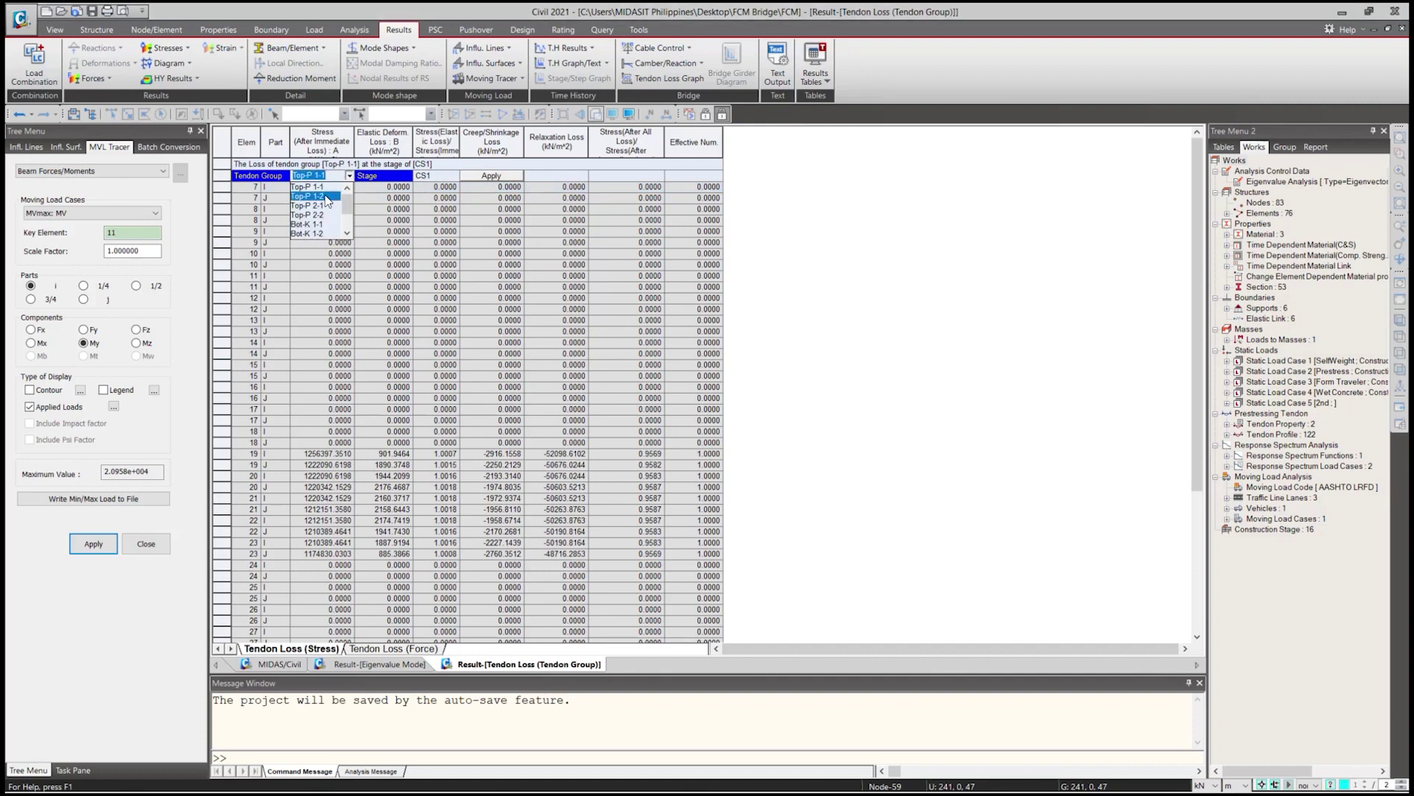
left_click(326, 196)
scroll(391, 339, "down", 3)
scroll(391, 339, "down", 3)
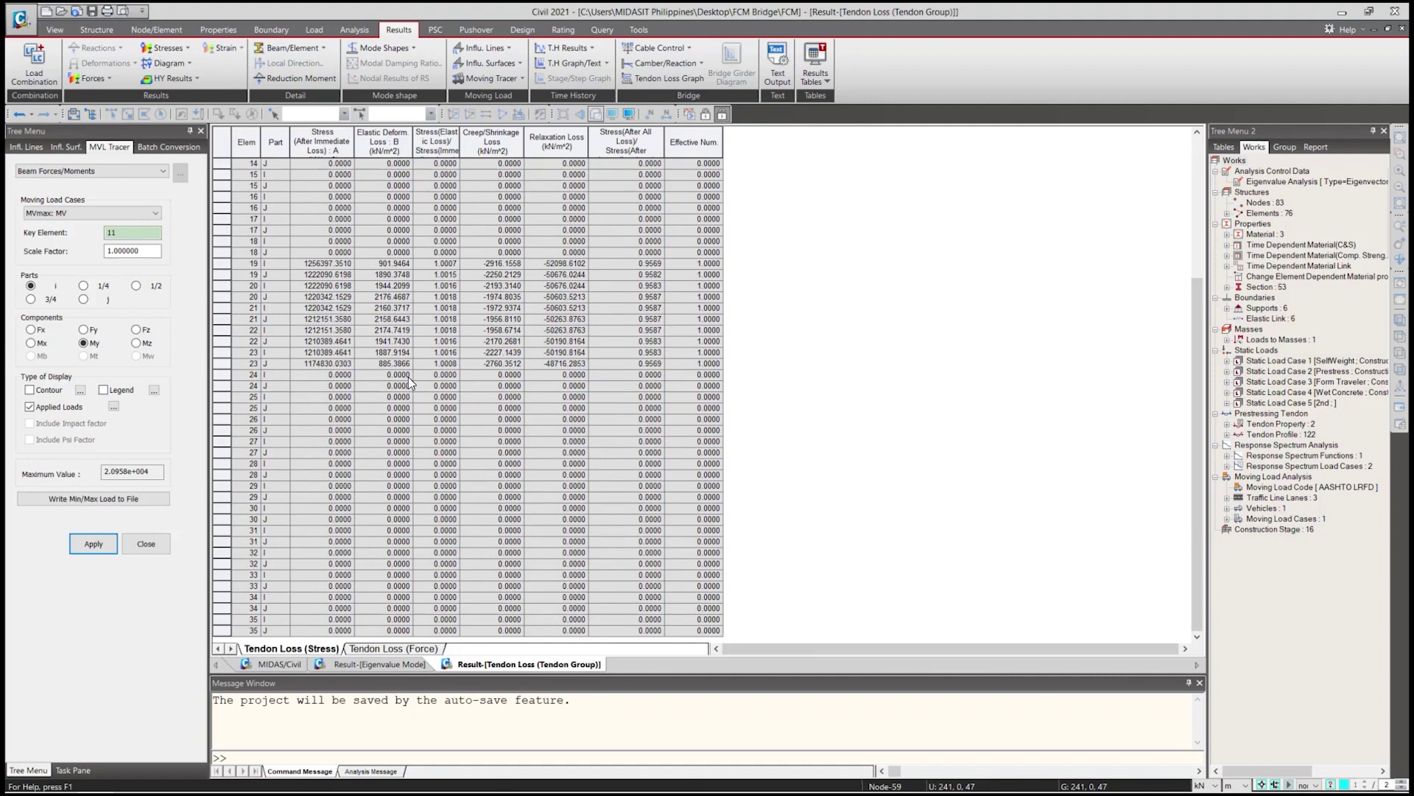
scroll(525, 309, "up", 5)
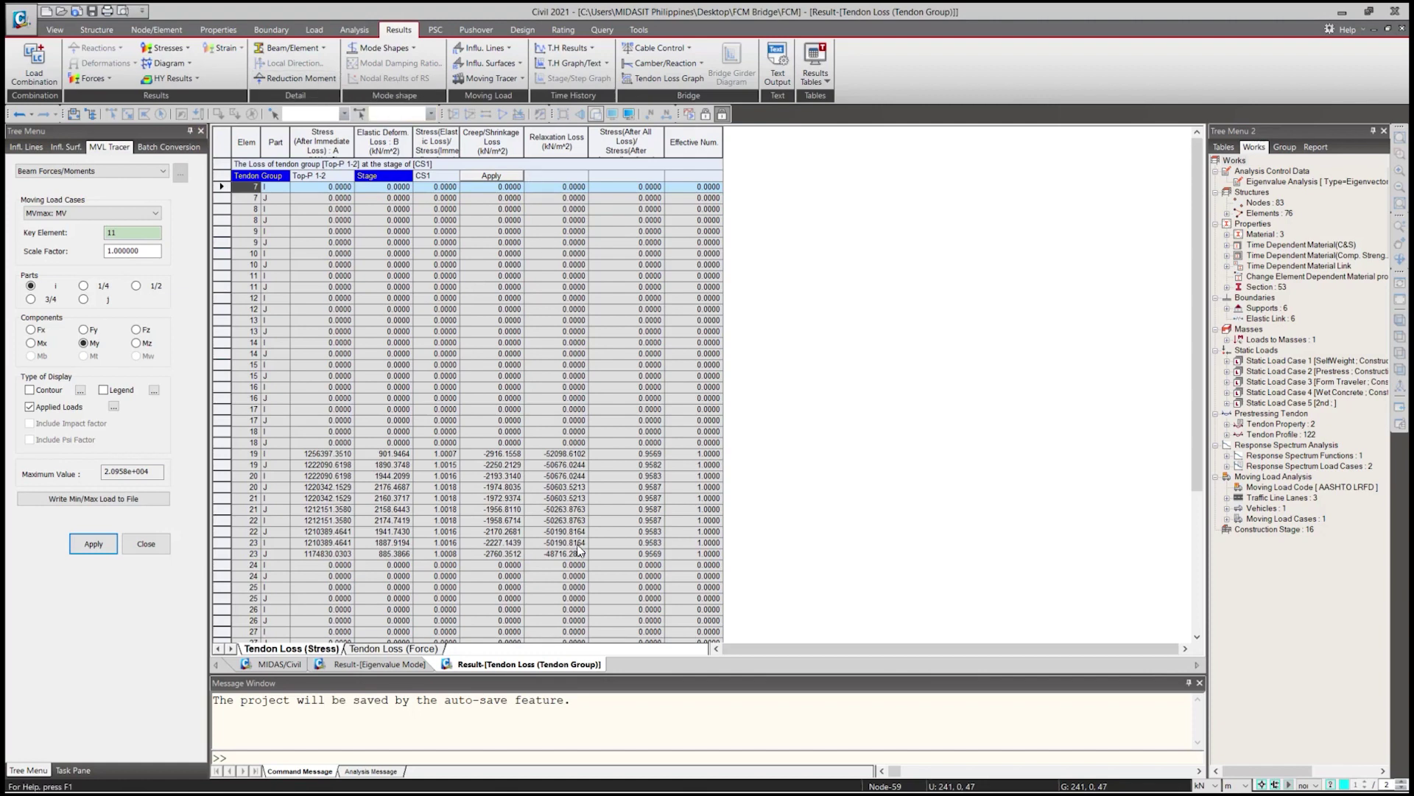
Close the Tendon Loss and Eigenvalue Mode result tables to return to the model view.
right_click(530, 665)
left_click(567, 688)
right_click(398, 665)
left_click(442, 686)
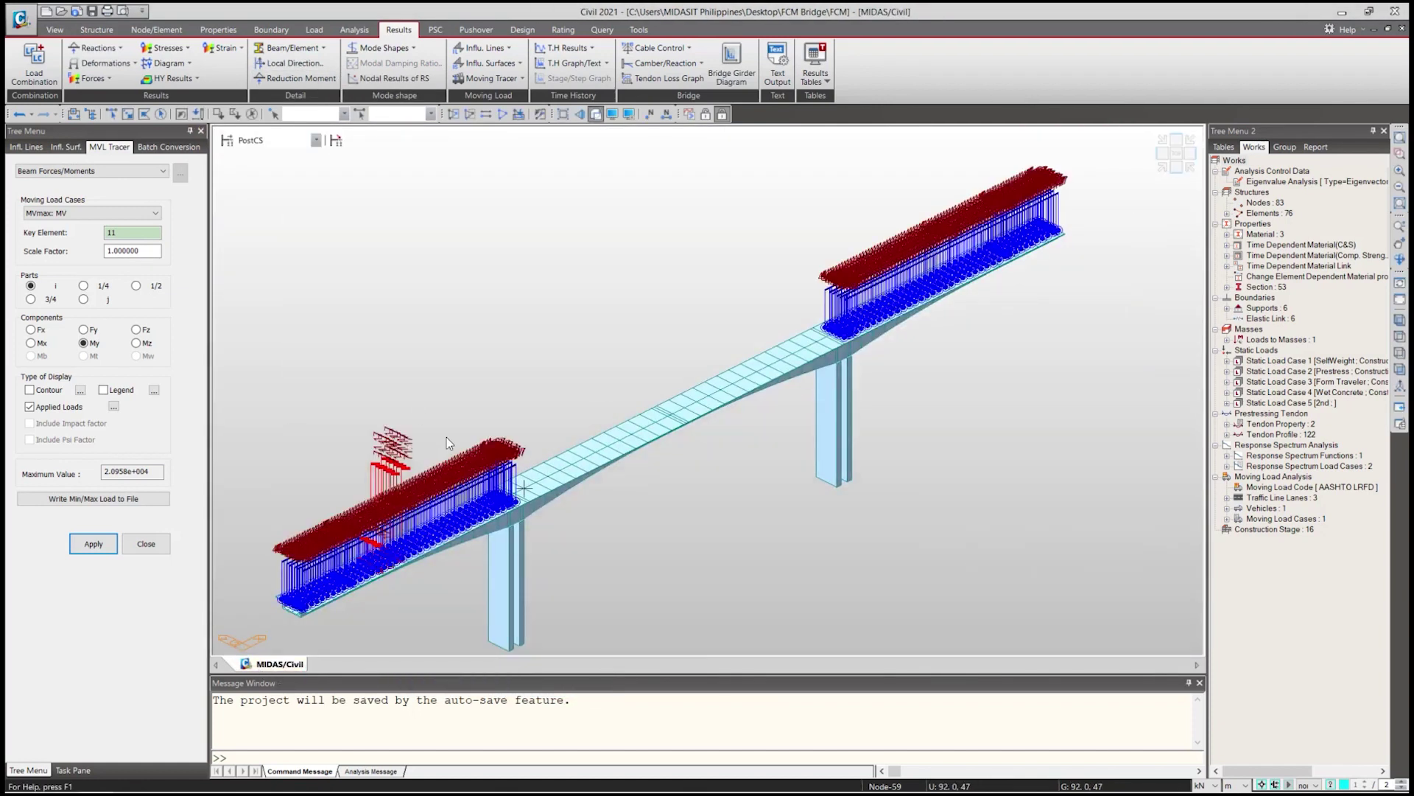
Set the PSC design code to AASHTO-LRFD17 and enable all output parameters in the PSC Design Parameters.
left_click(524, 27)
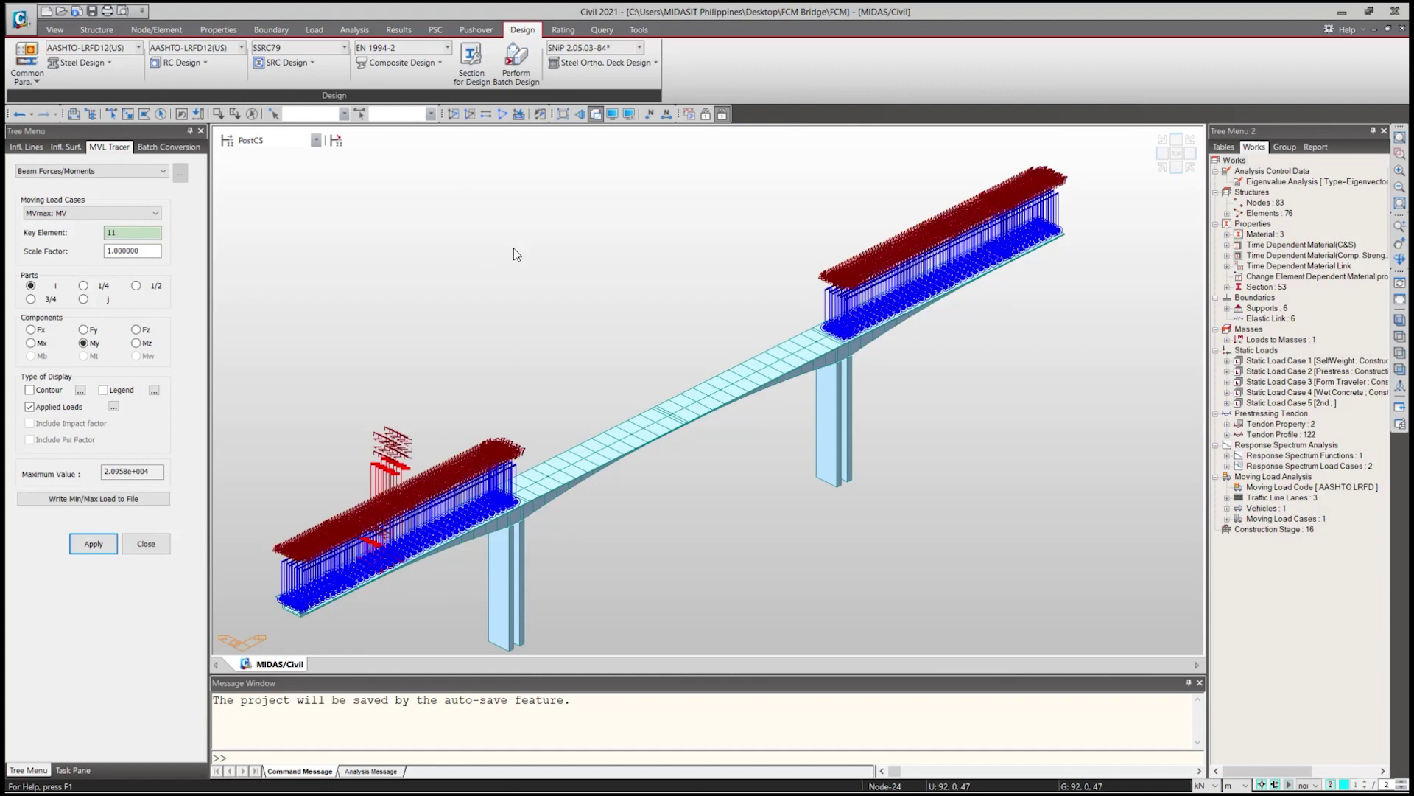
left_click(437, 32)
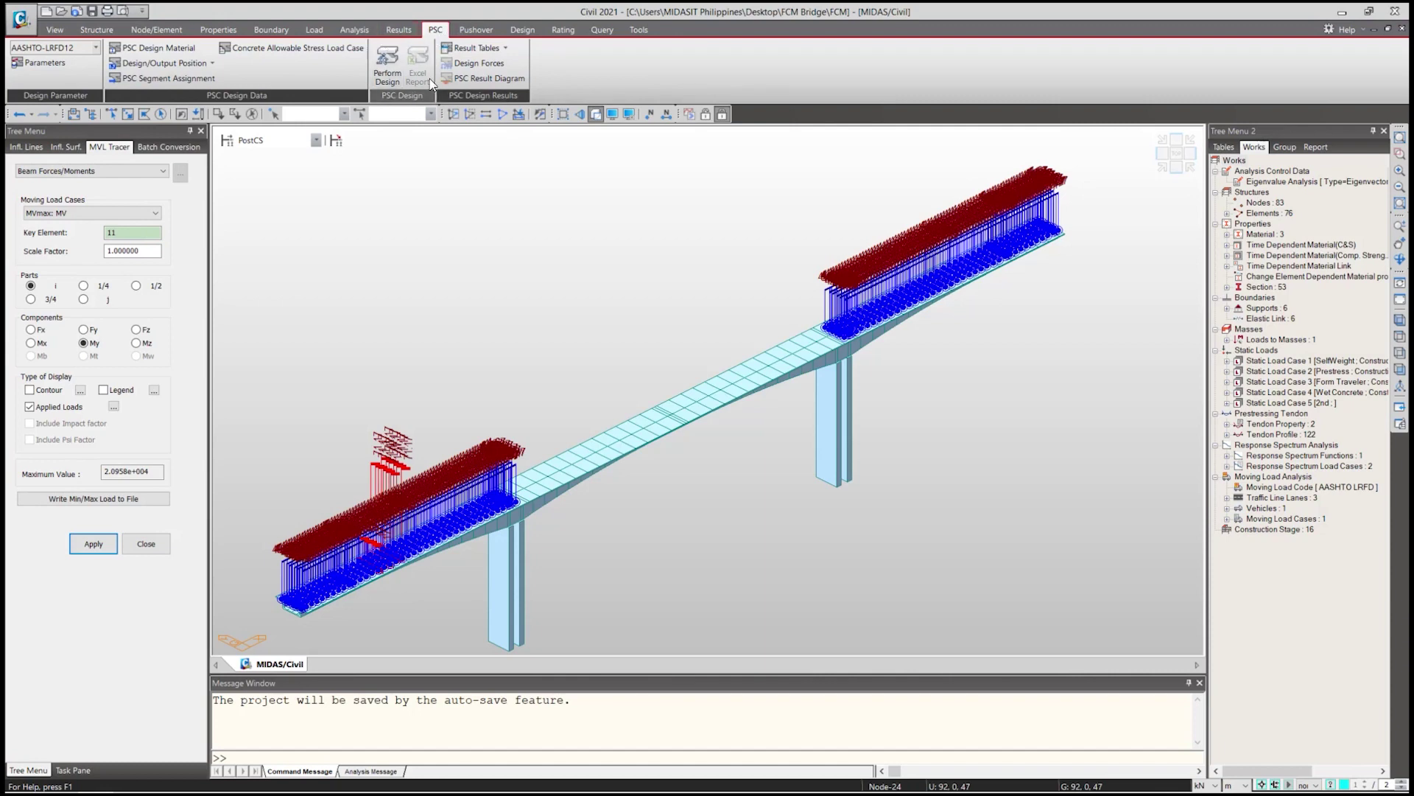
left_click(43, 66)
left_click_drag(577, 171, 510, 147)
left_click(535, 173)
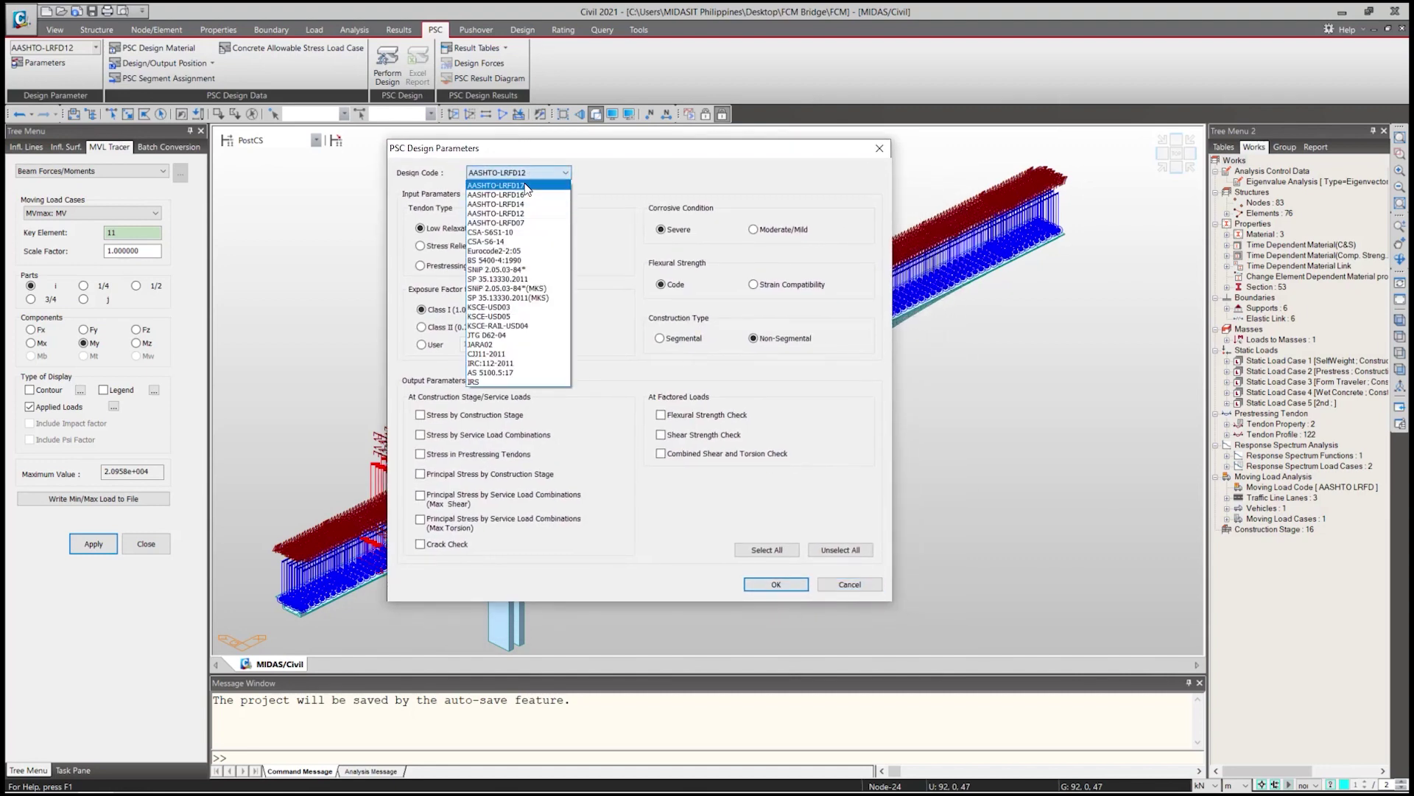
left_click(525, 186)
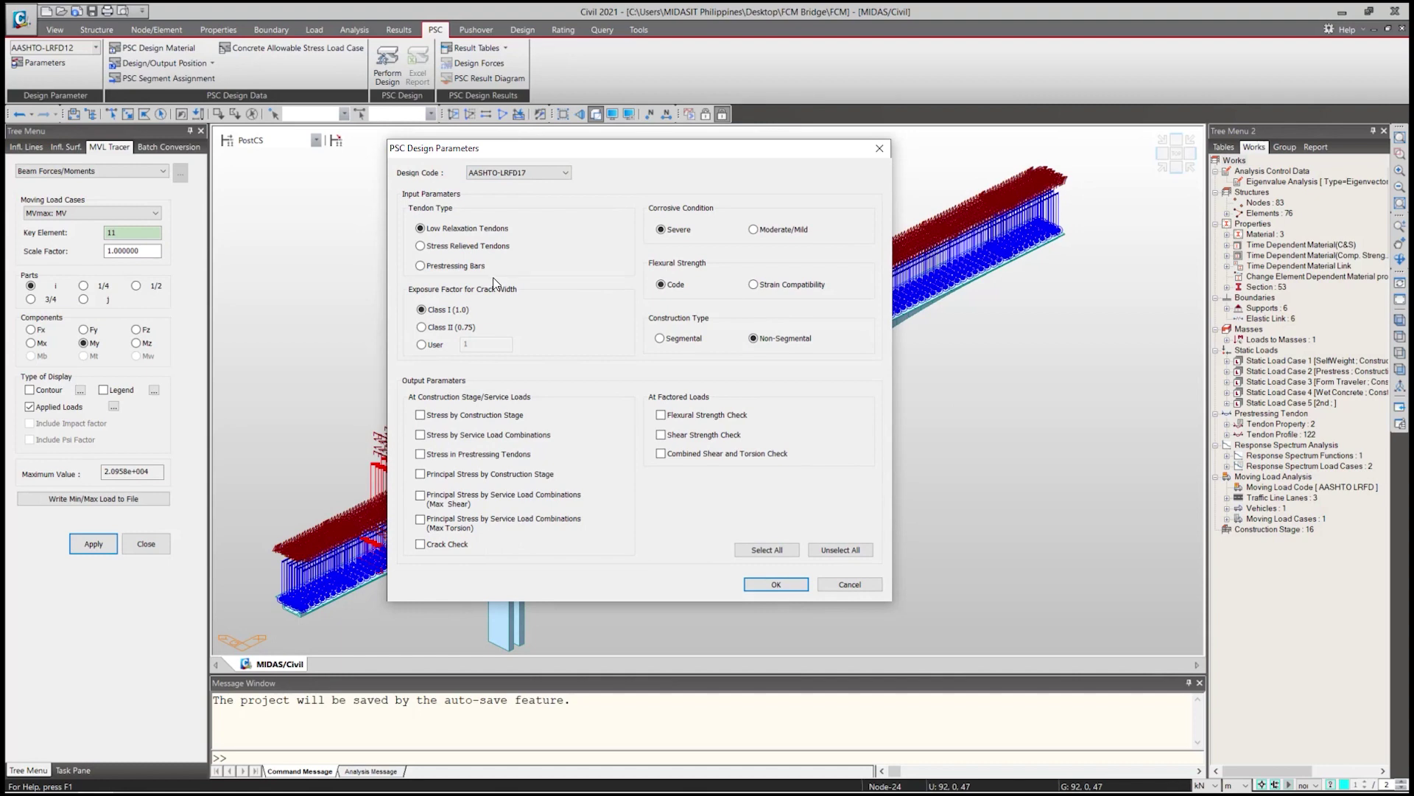
left_click(767, 550)
left_click(775, 584)
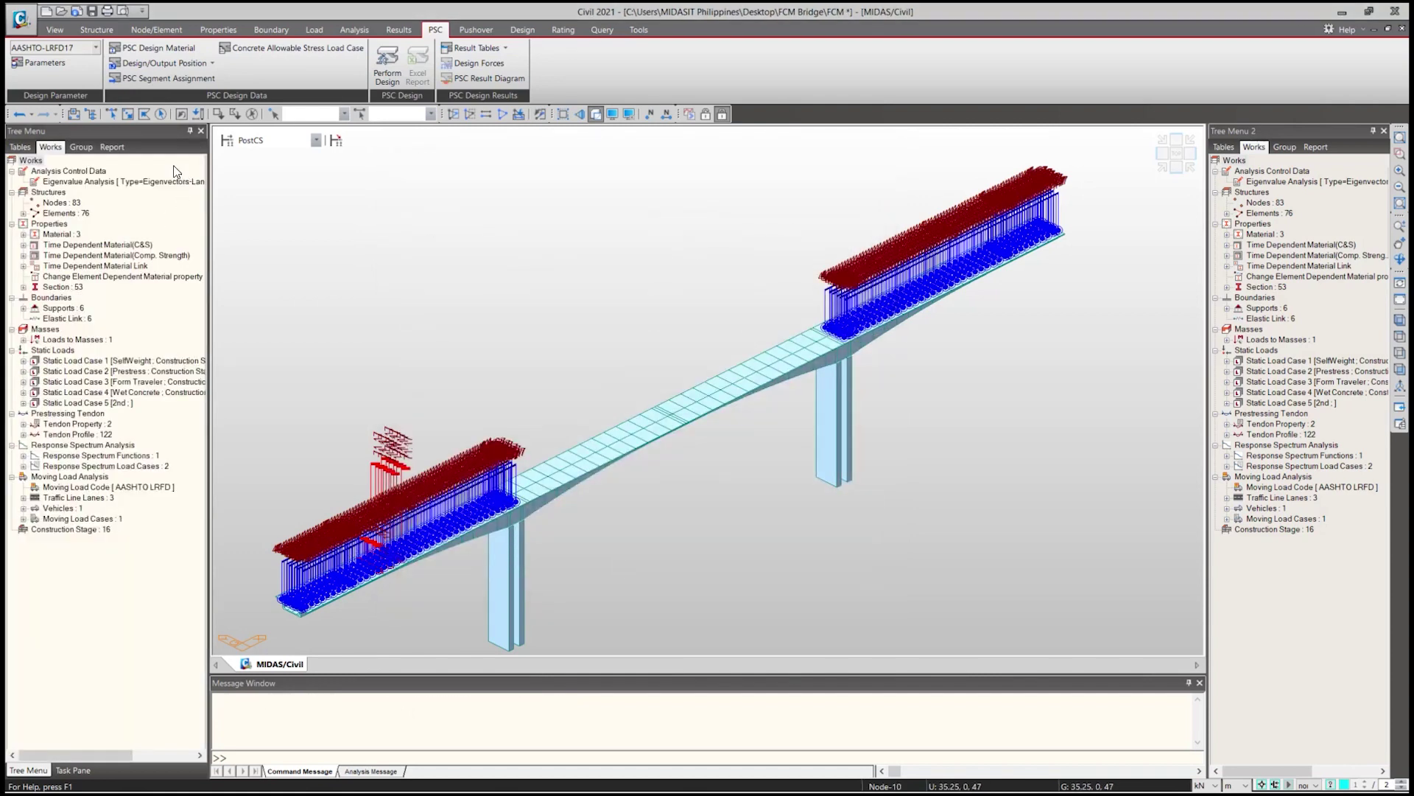
Assign ASTM(RC) rebar to the Grade C4500 PSC design material, with Grade 60 main rebar and Grade 40 sub-rebar.
left_click(179, 50)
left_click(610, 310)
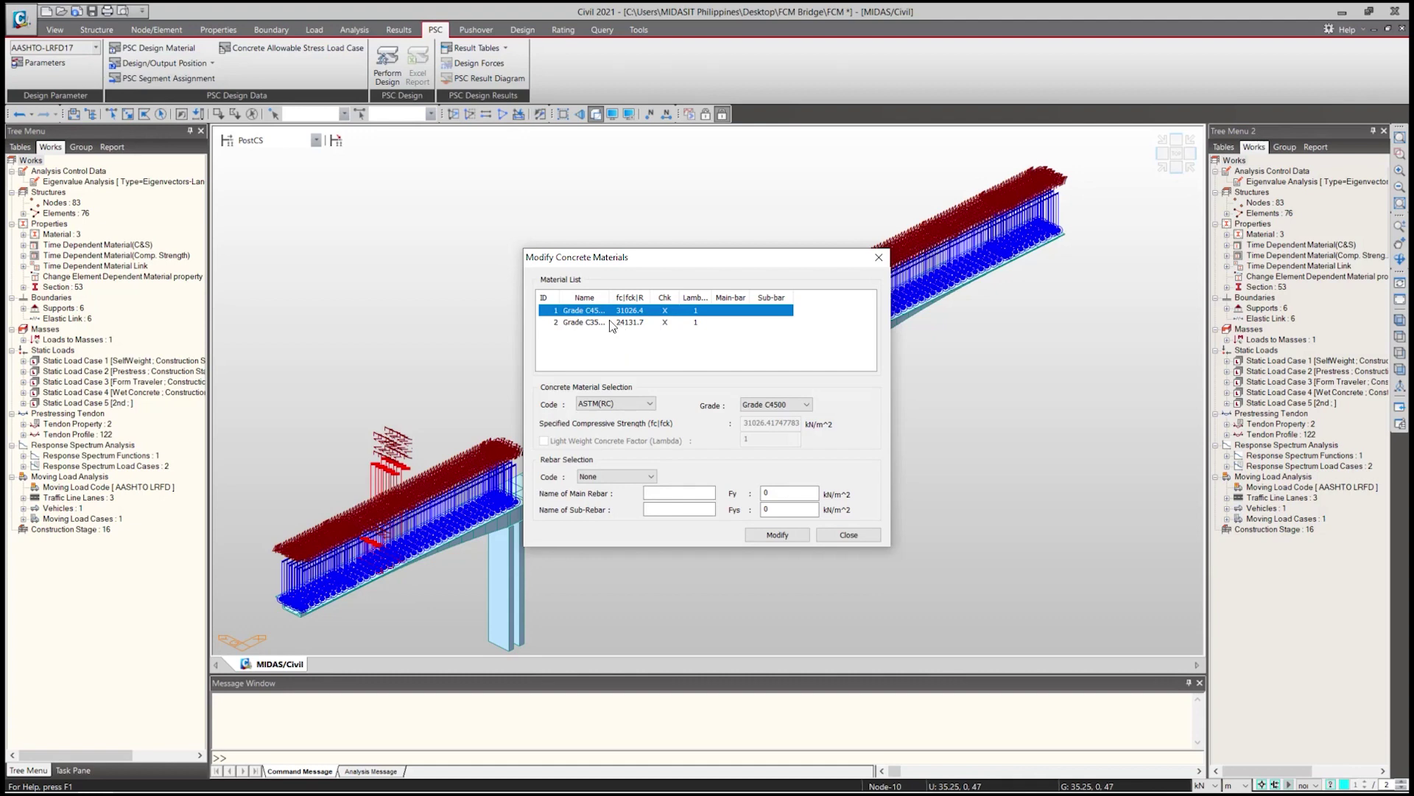
left_click(631, 476)
left_click(595, 501)
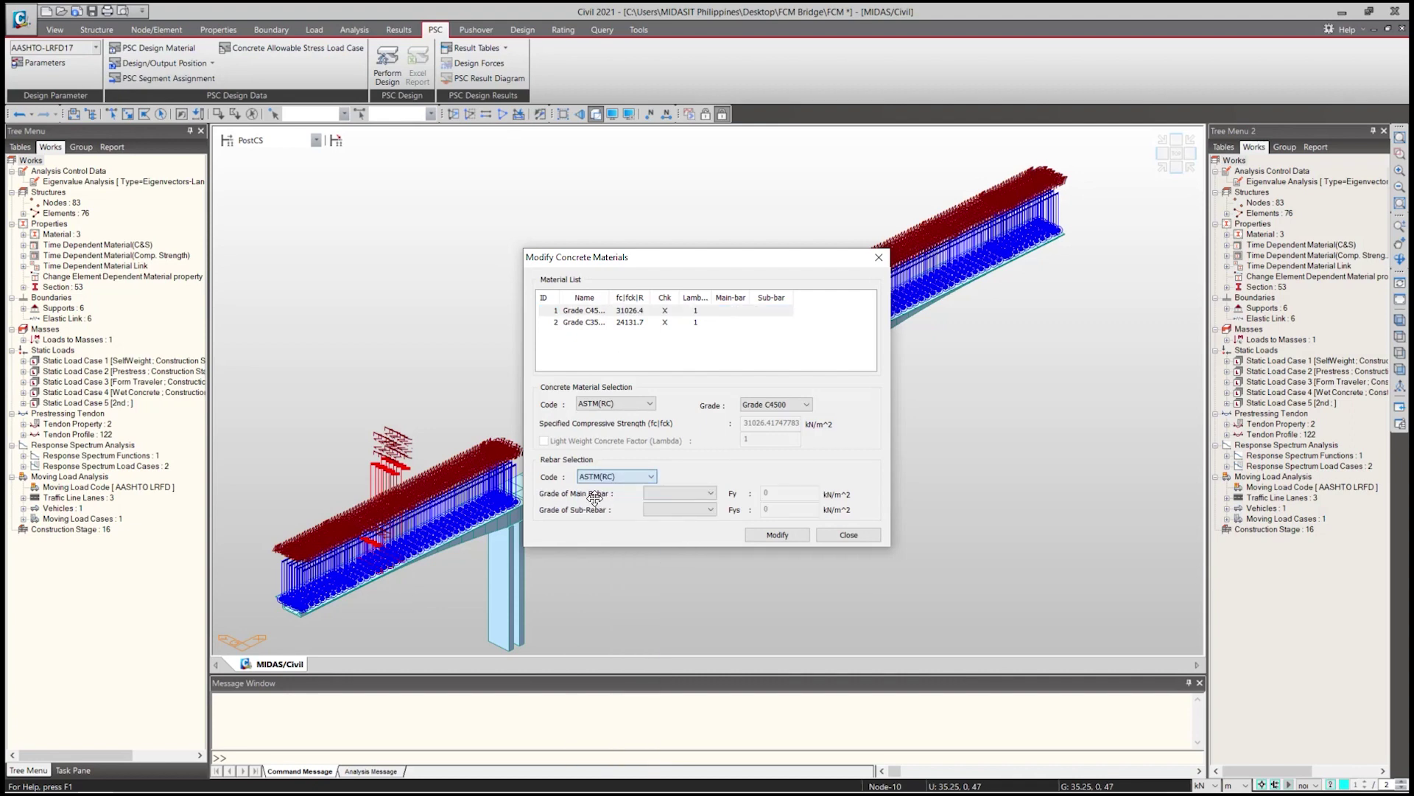
left_click(685, 492)
left_click(677, 524)
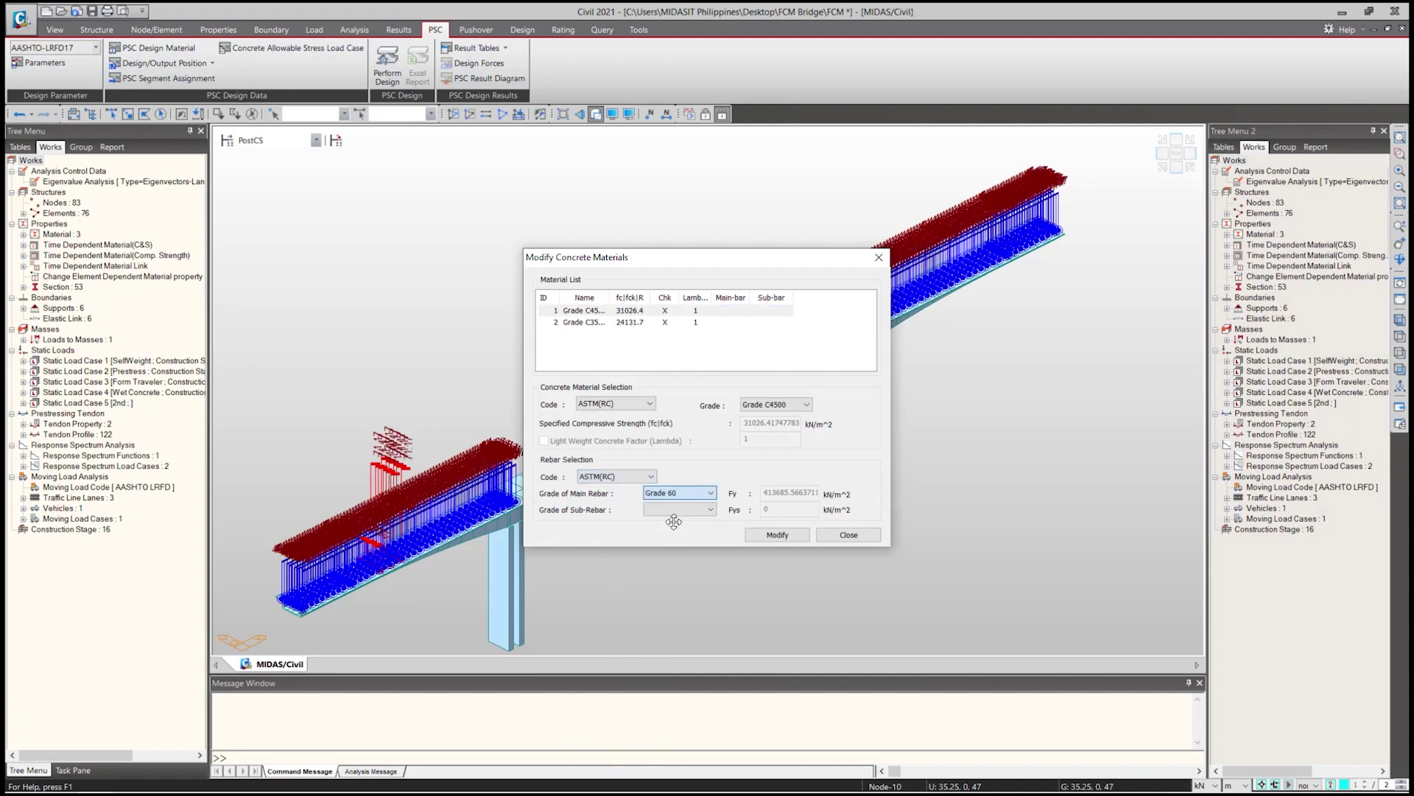
left_click(693, 510)
left_click(688, 522)
left_click(773, 536)
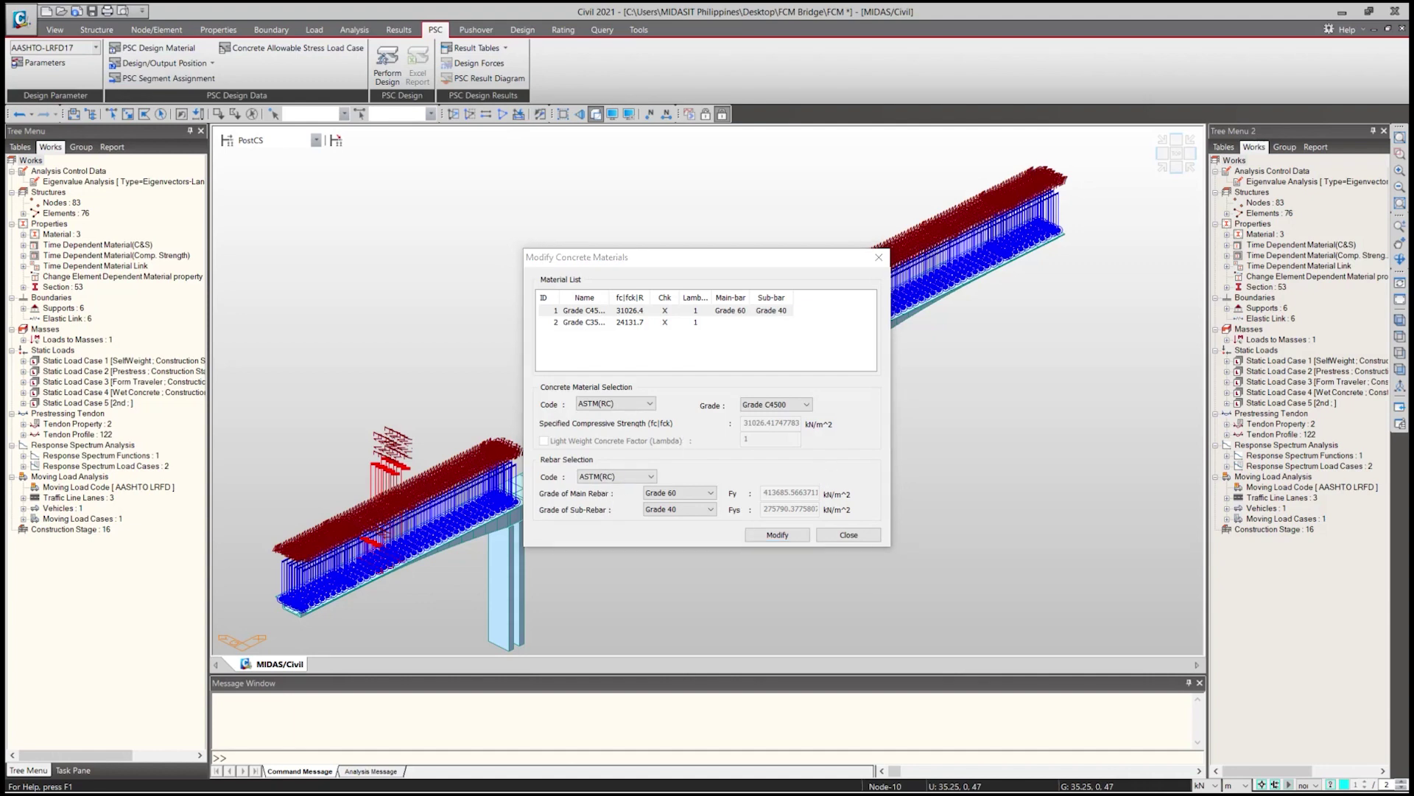
left_click(844, 535)
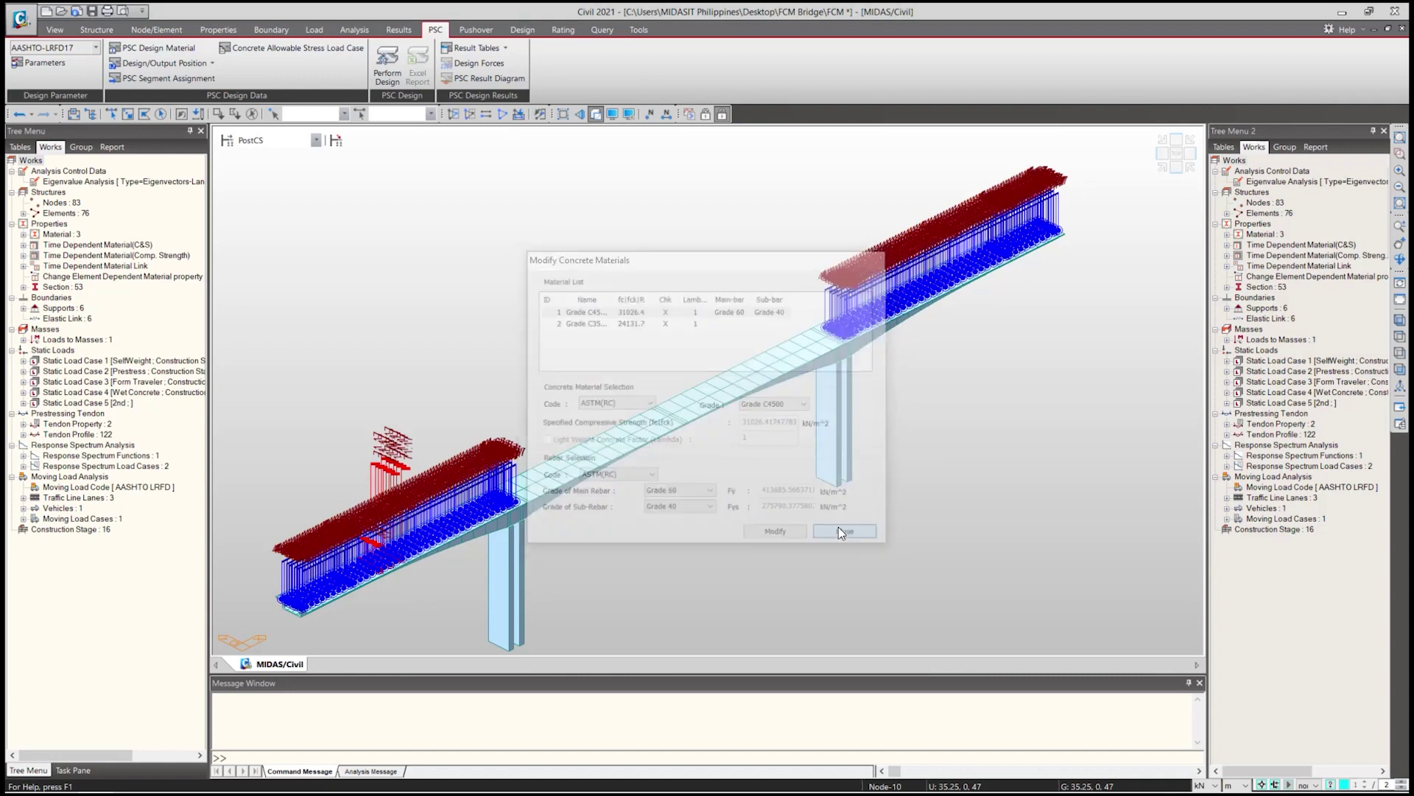
Restore the initial model display, view the bridge in elevation, and apply I & J moment and shear design positions to an end-span girder element.
left_click(180, 68)
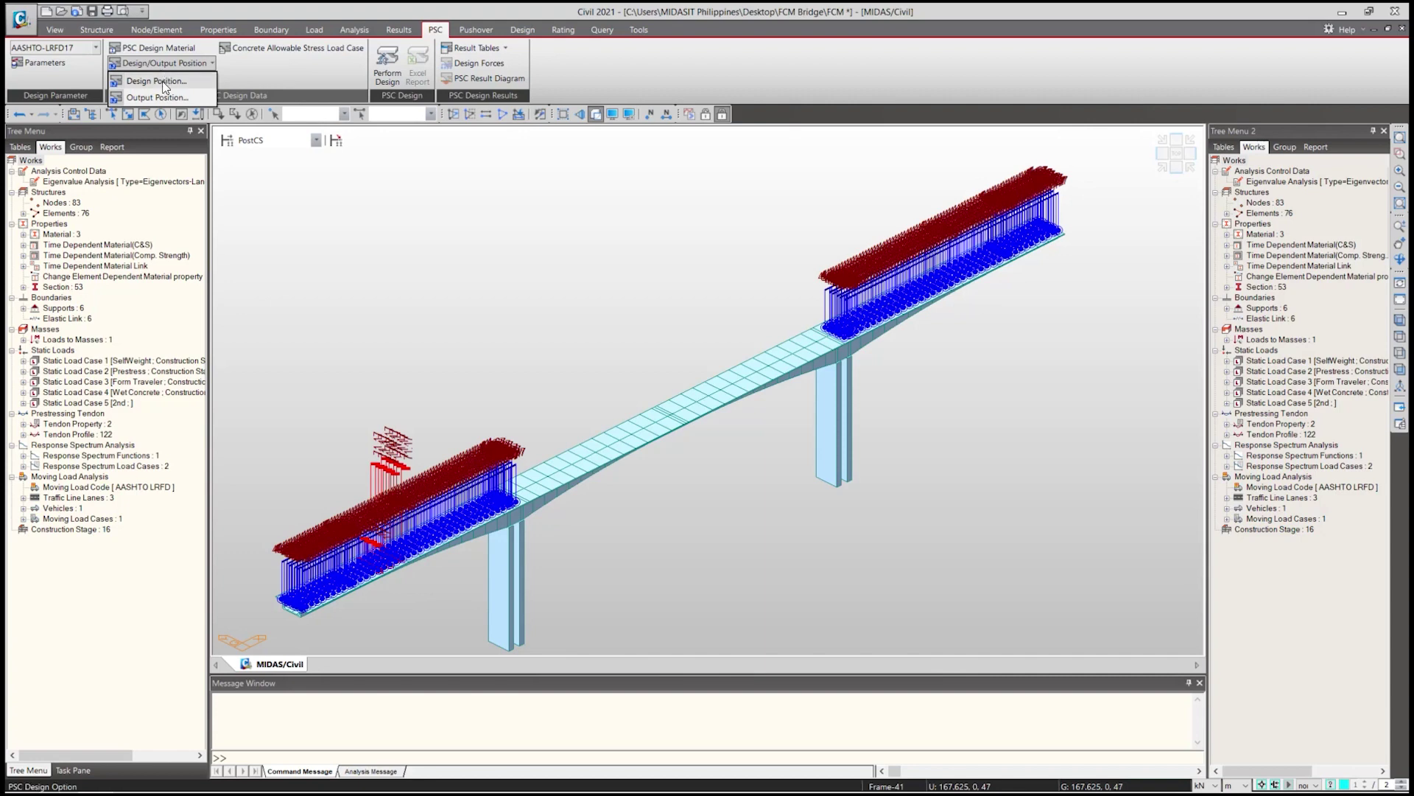
left_click(170, 82)
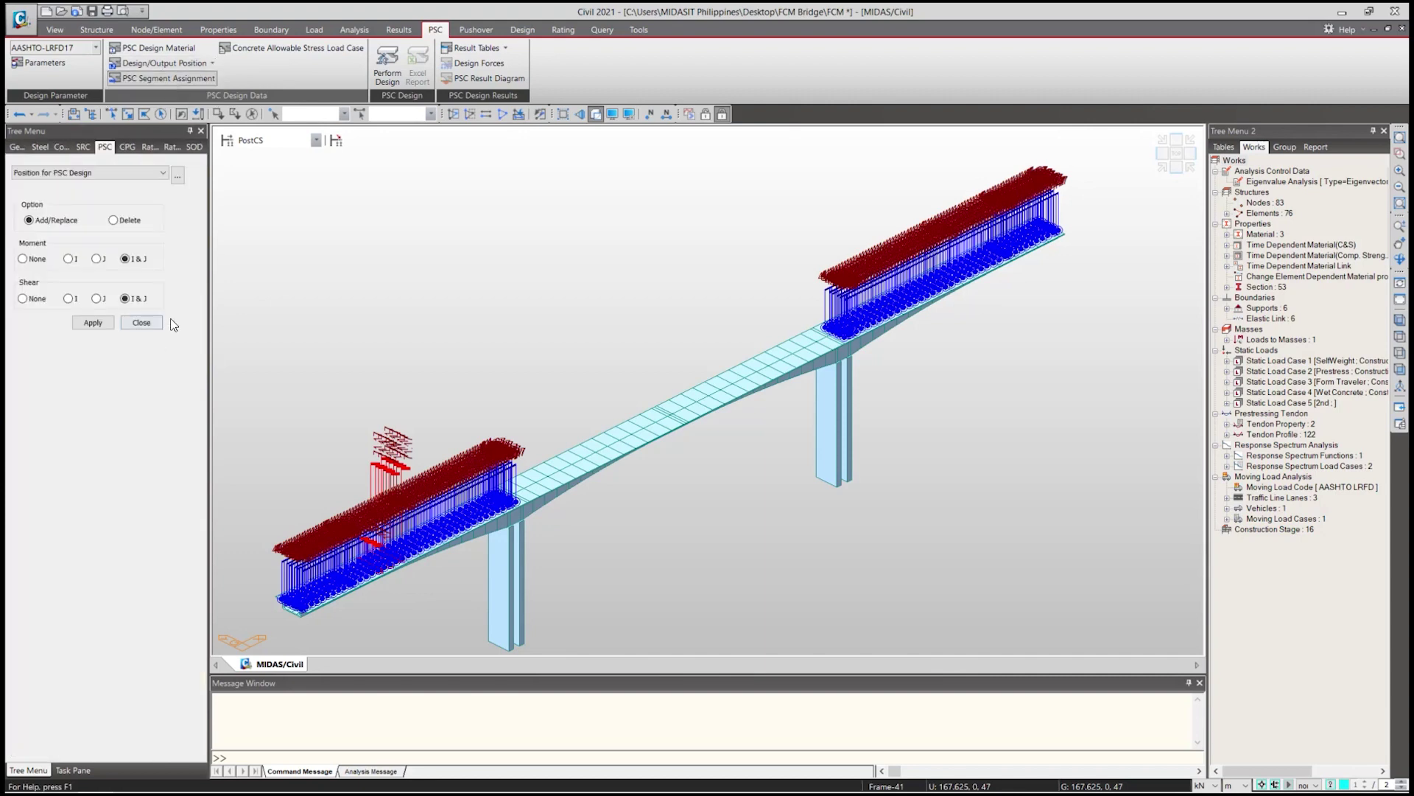
left_click(398, 113)
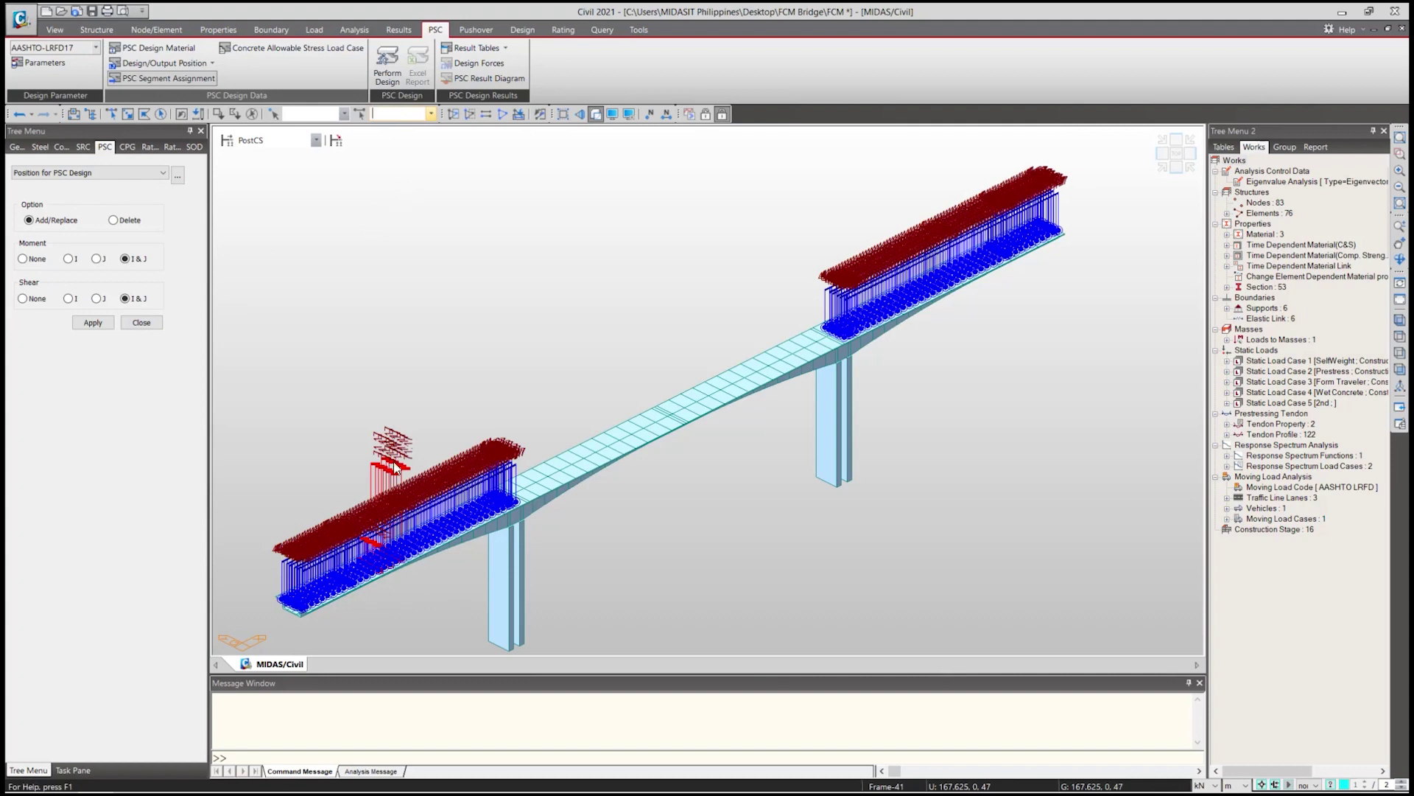
left_click(127, 113)
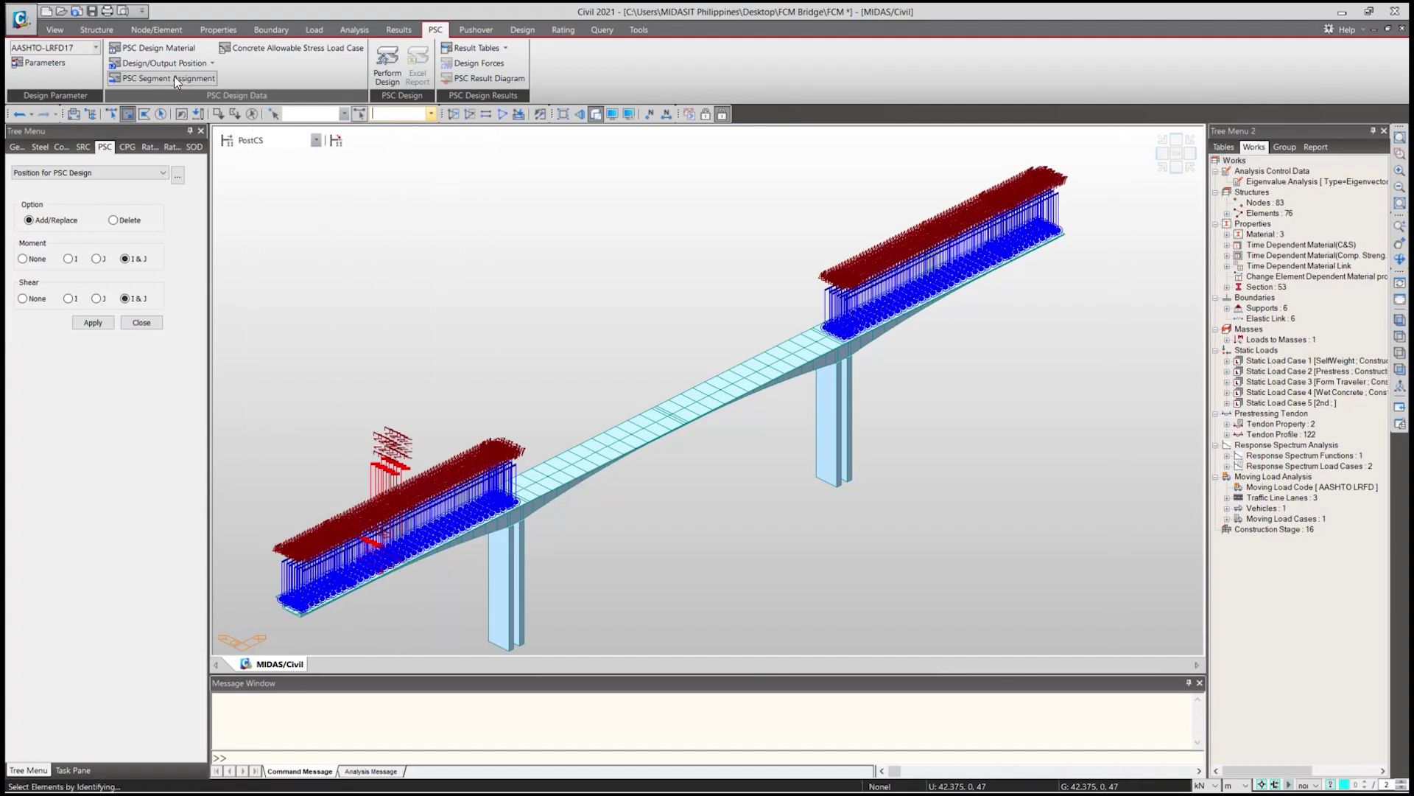
left_click(54, 30)
left_click(51, 68)
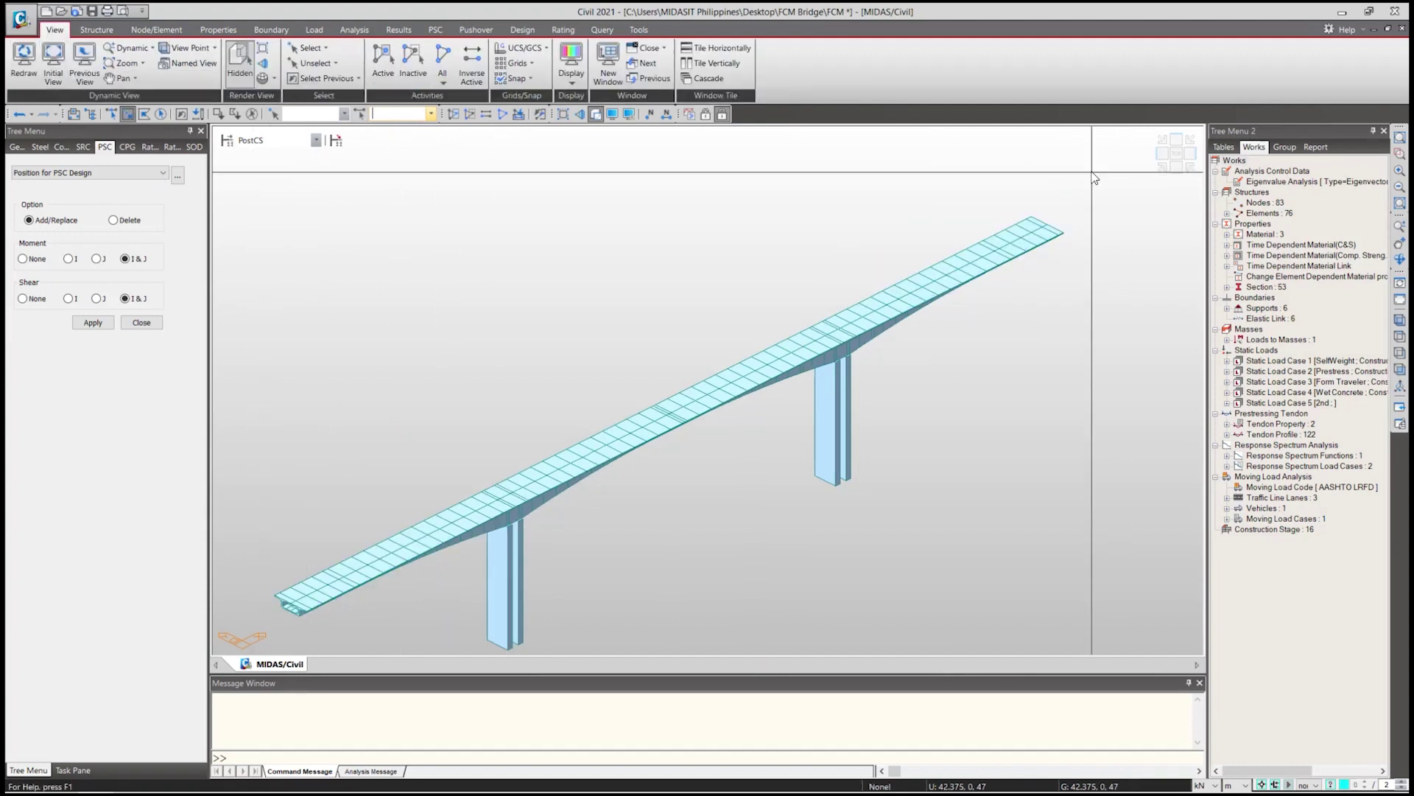
left_click(1181, 168)
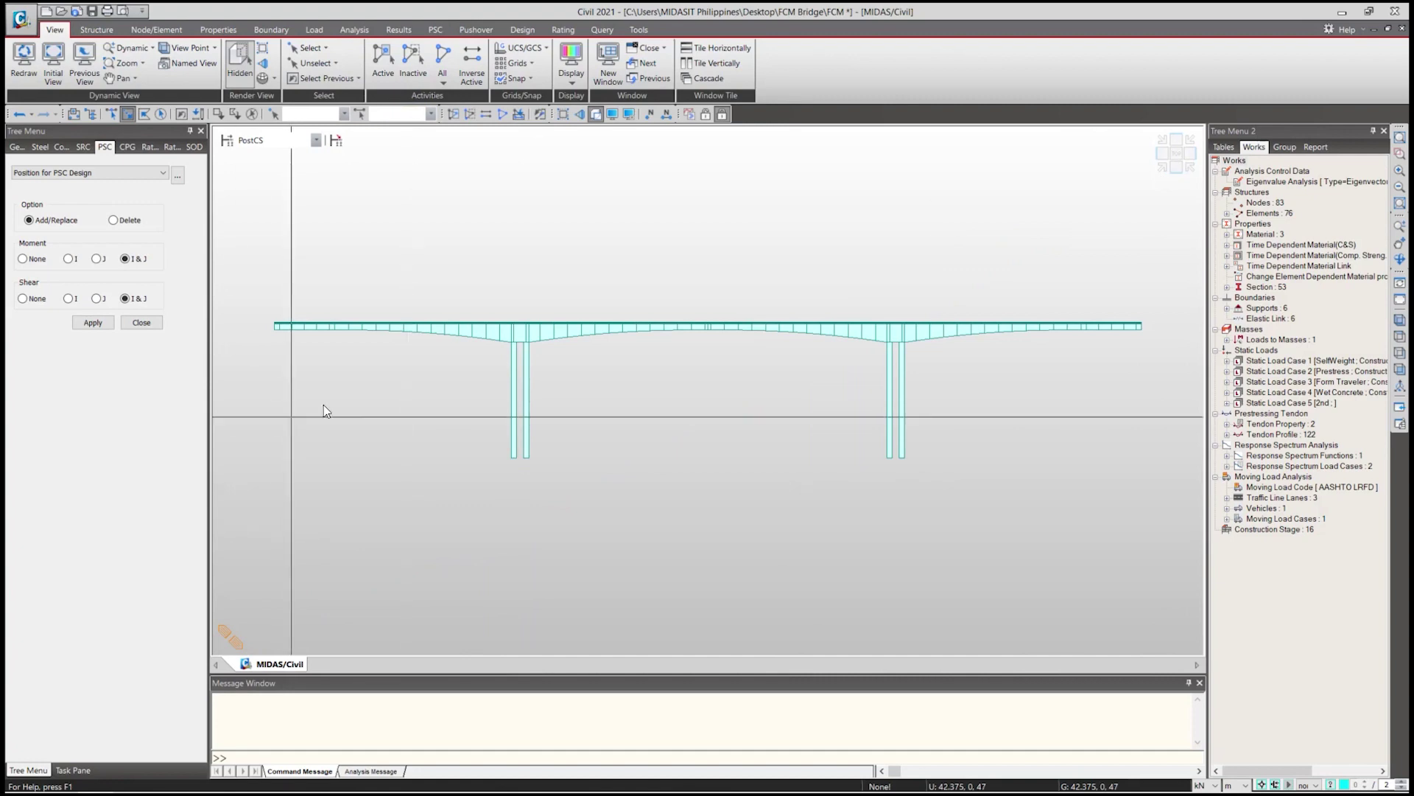
left_click(1061, 325)
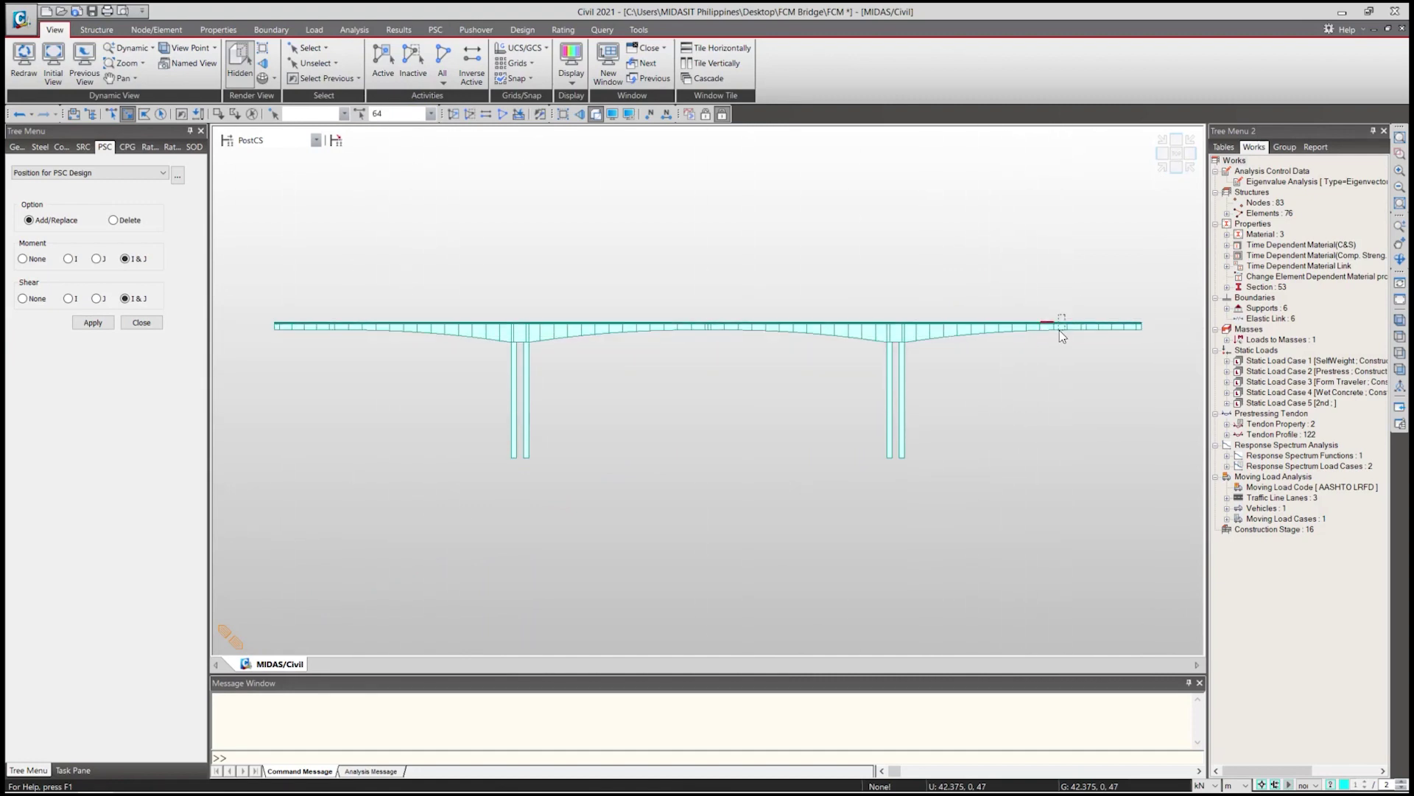
left_click(1050, 325)
left_click(1046, 325)
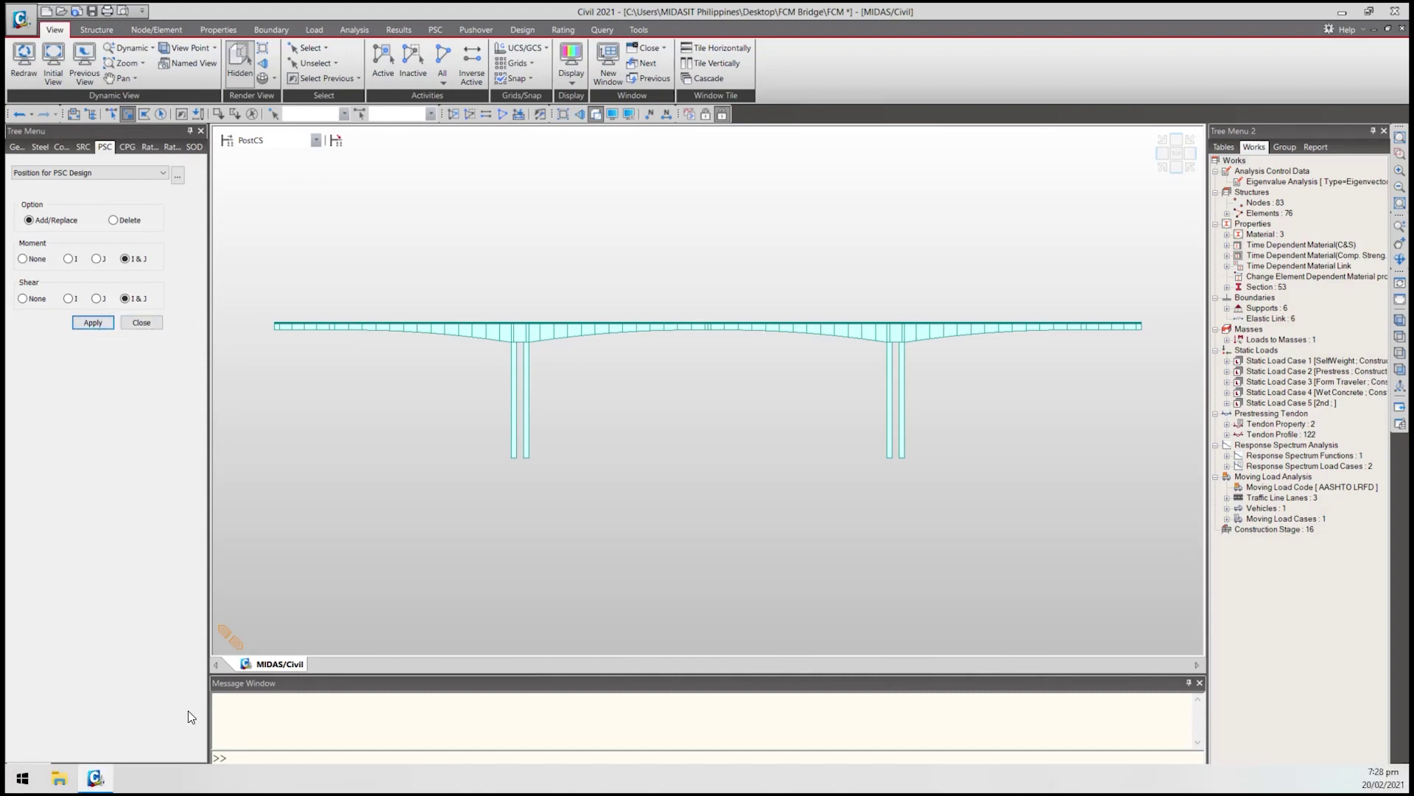
left_click(112, 324)
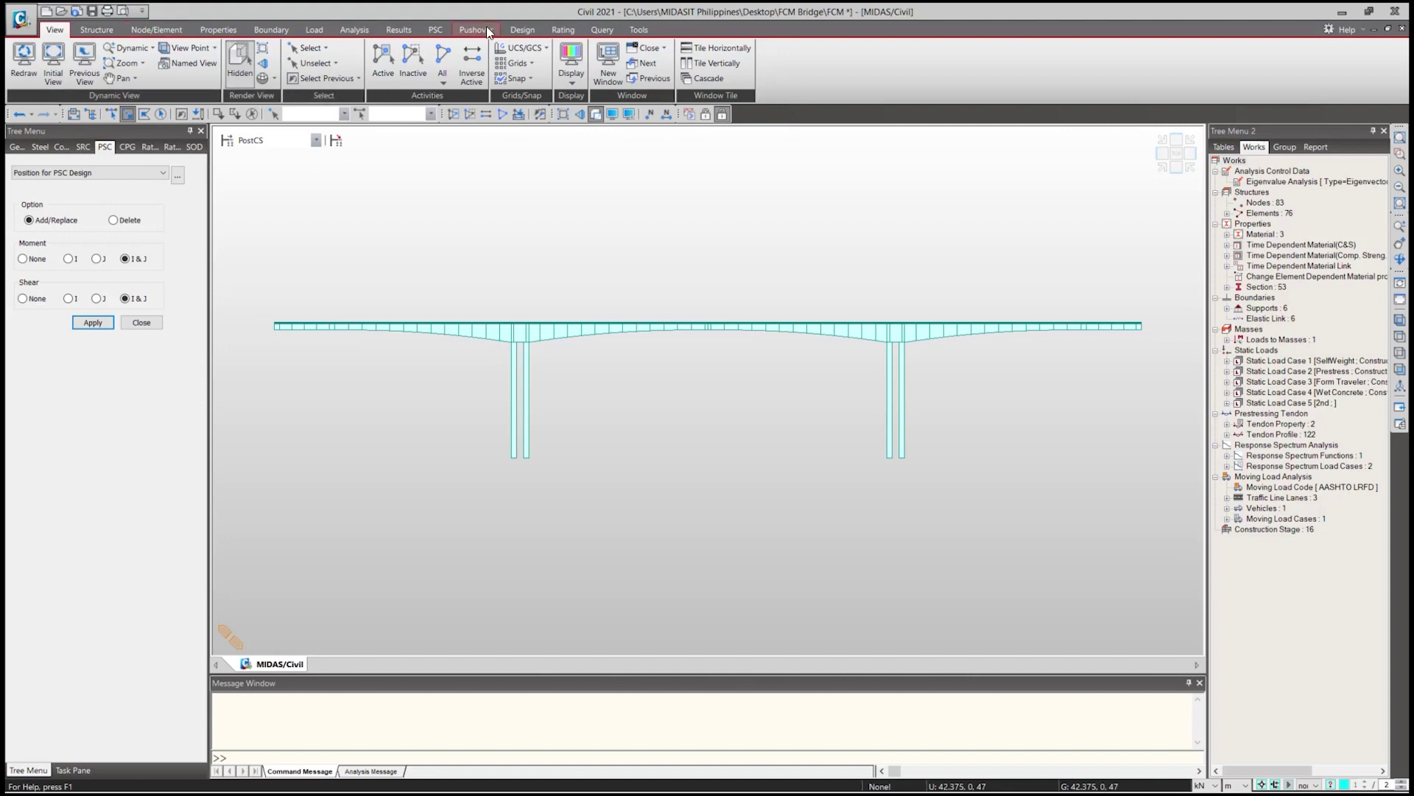
Apply I & J PSC output positions for positive and negative moment, shear and torsion strength to element 65.
left_click(435, 30)
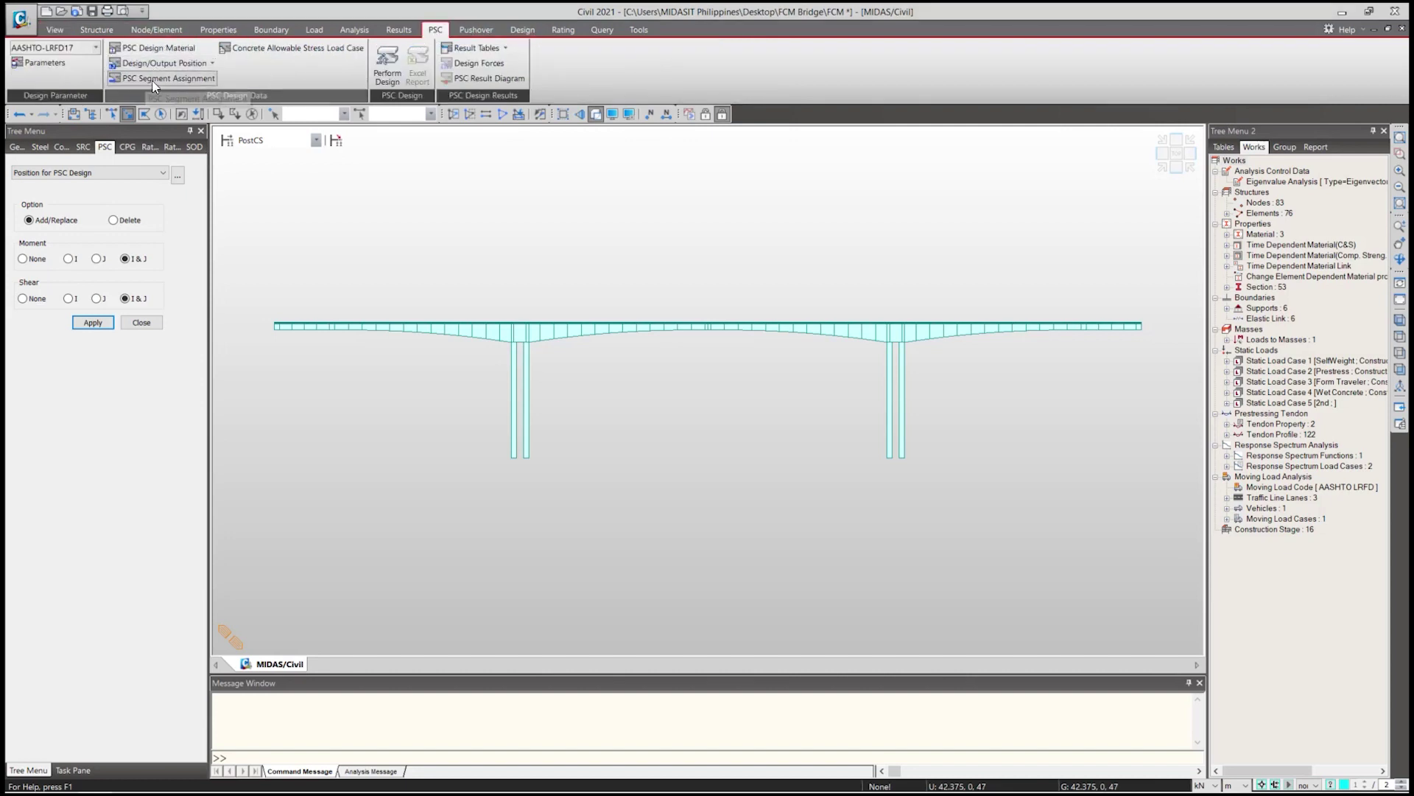
left_click(176, 64)
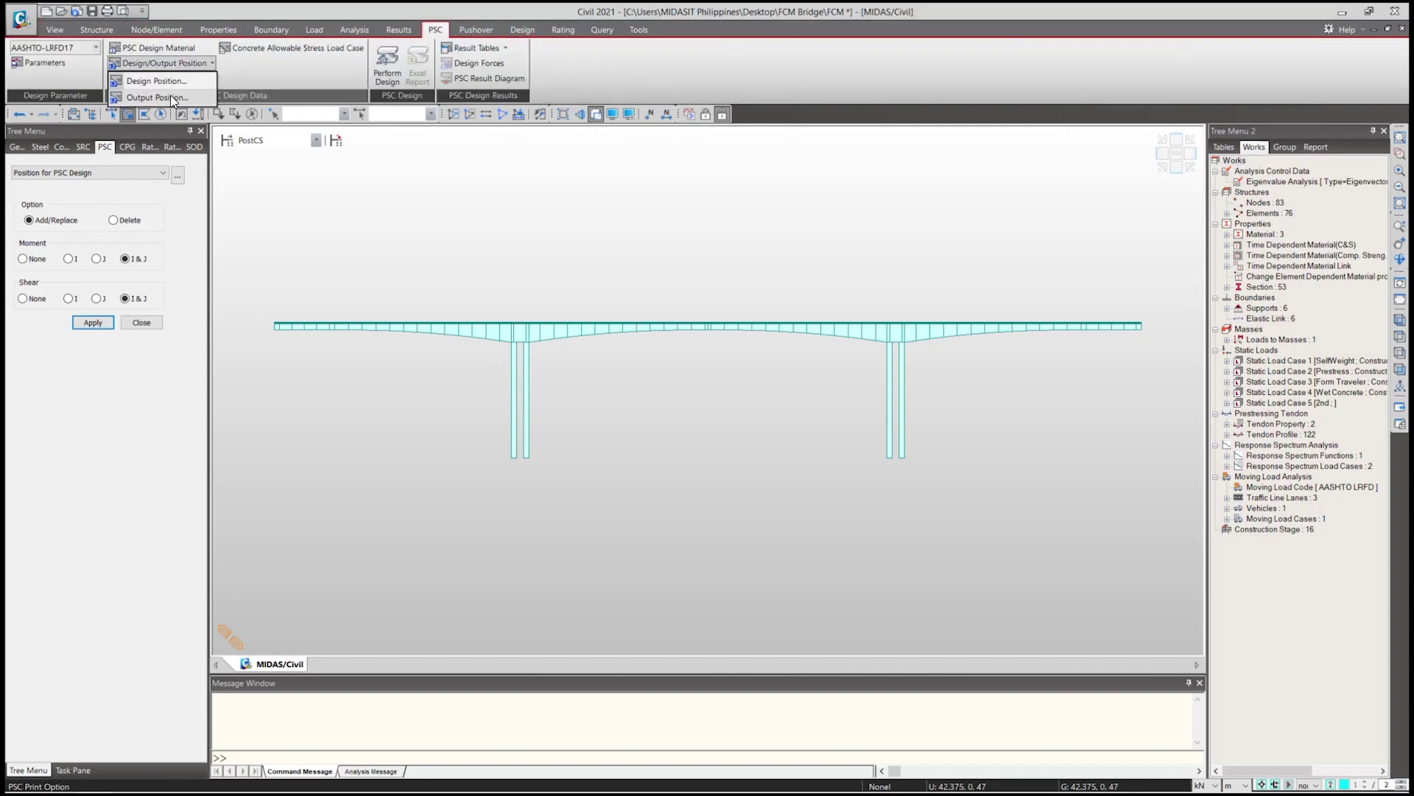
left_click(174, 98)
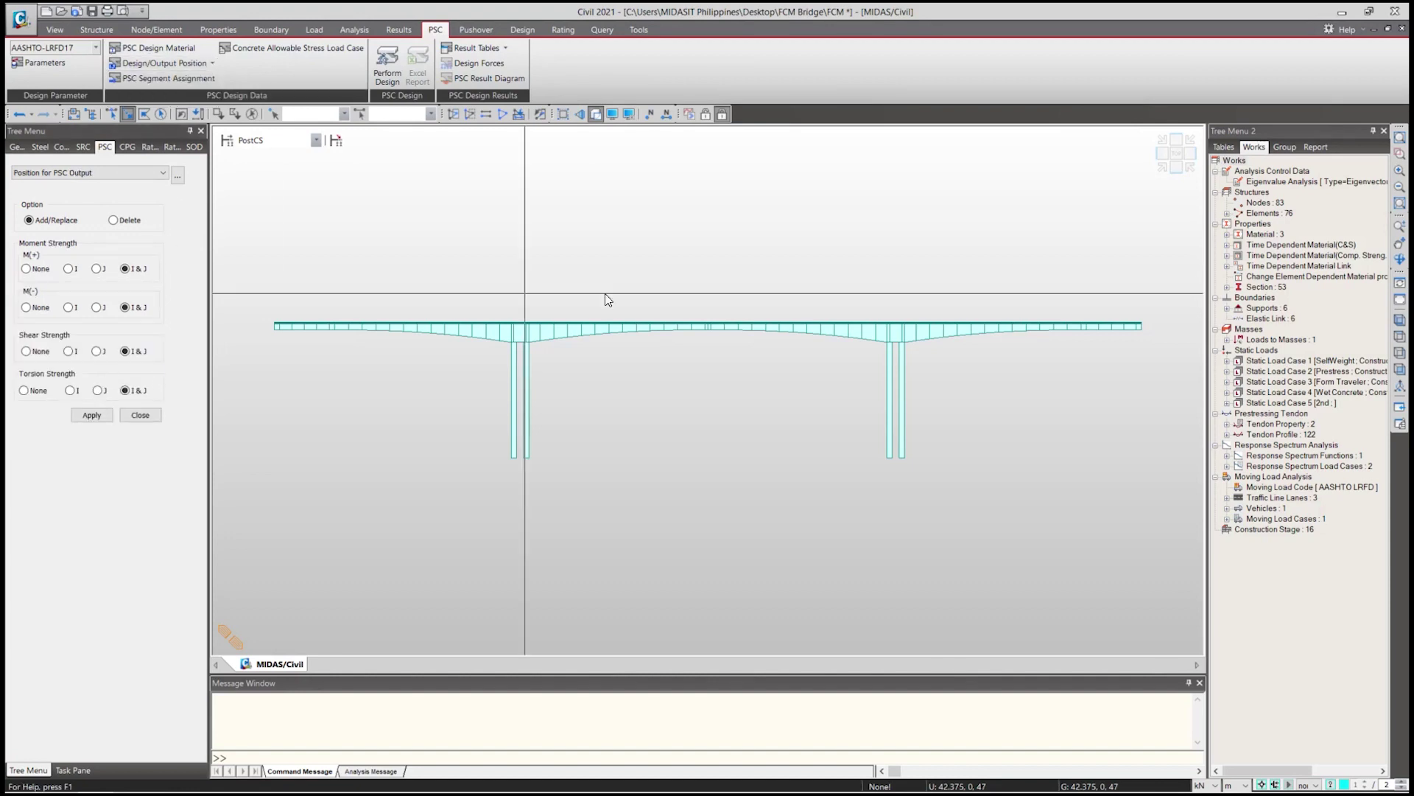
left_click(398, 114)
left_click(397, 113)
type("65")
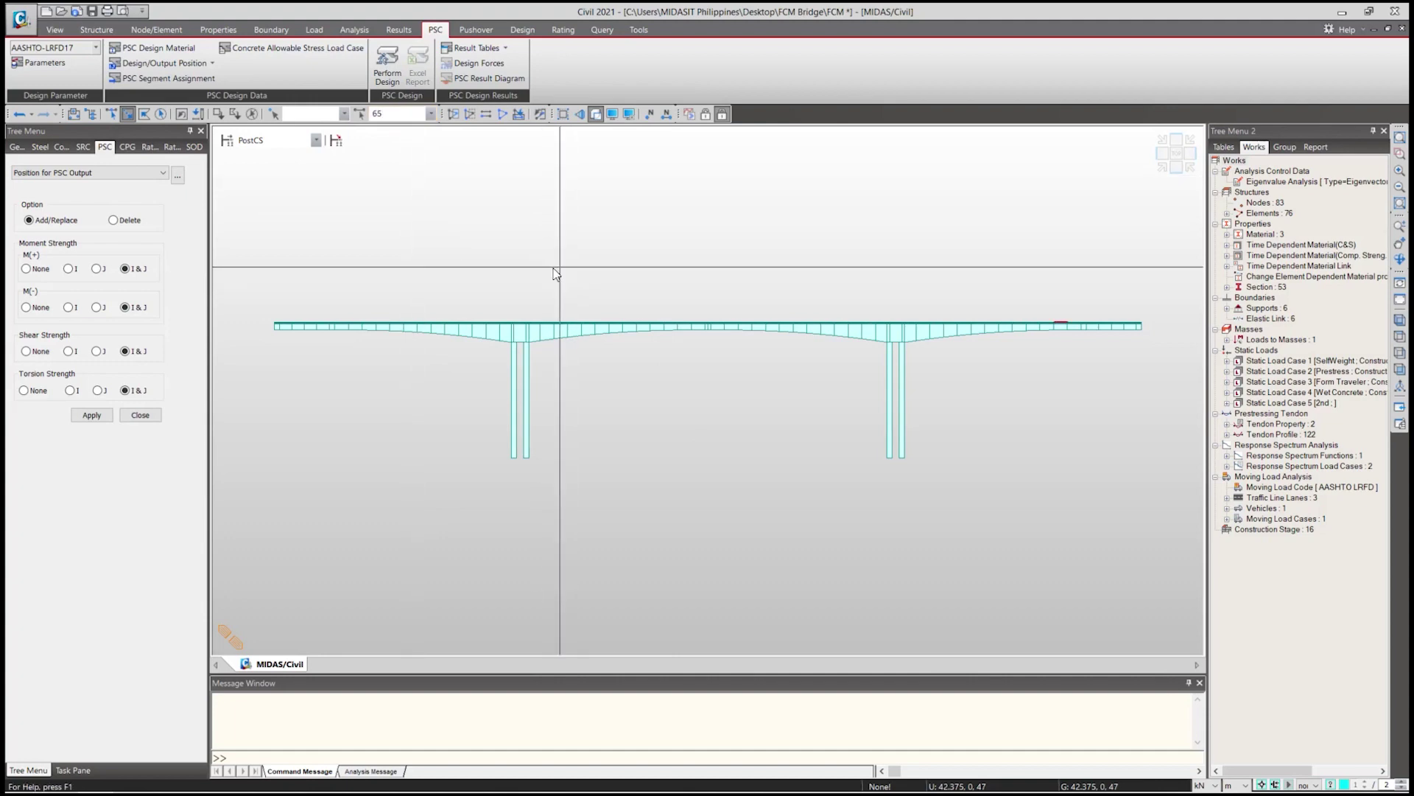
left_click(102, 417)
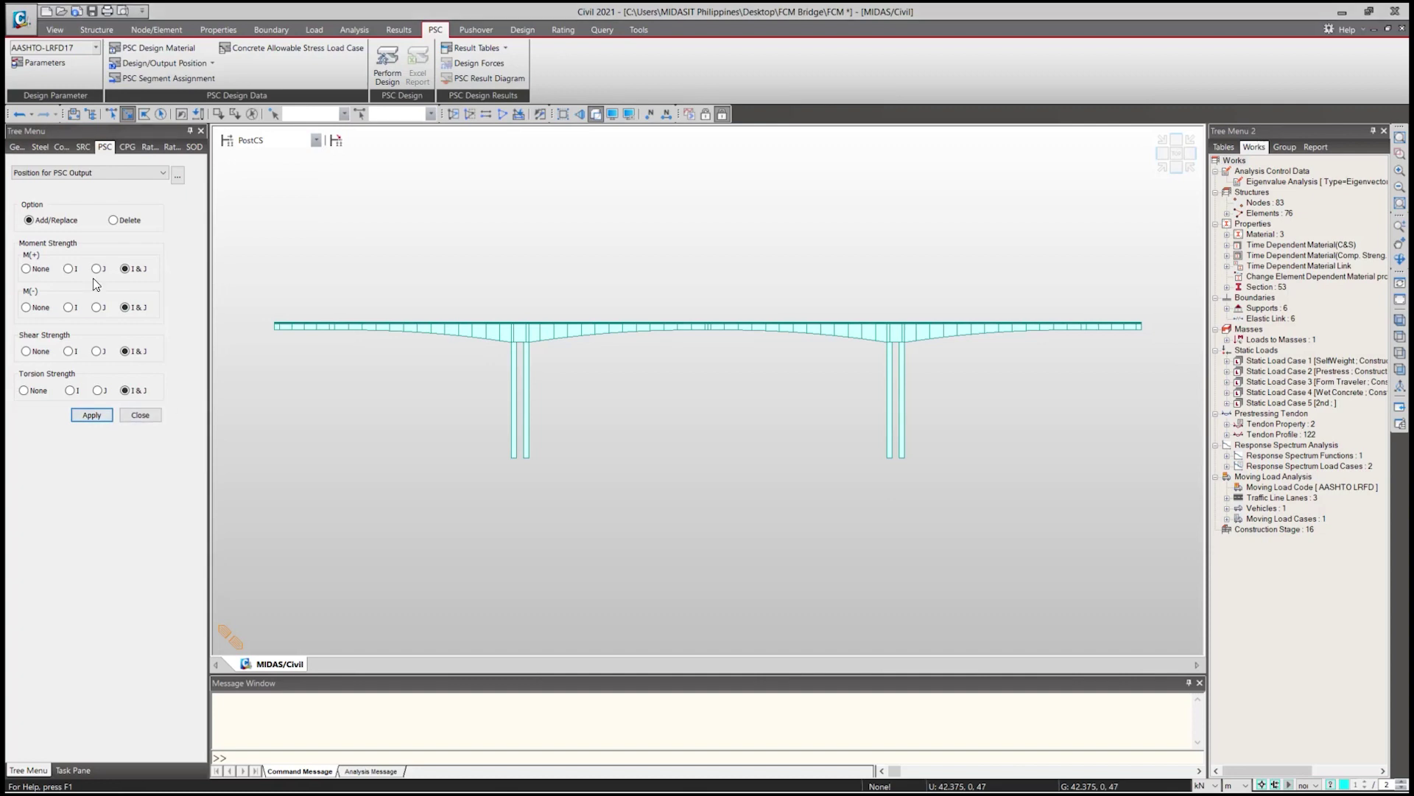
Perform the PSC design and generate its Excel report in English with SI units.
left_click(390, 76)
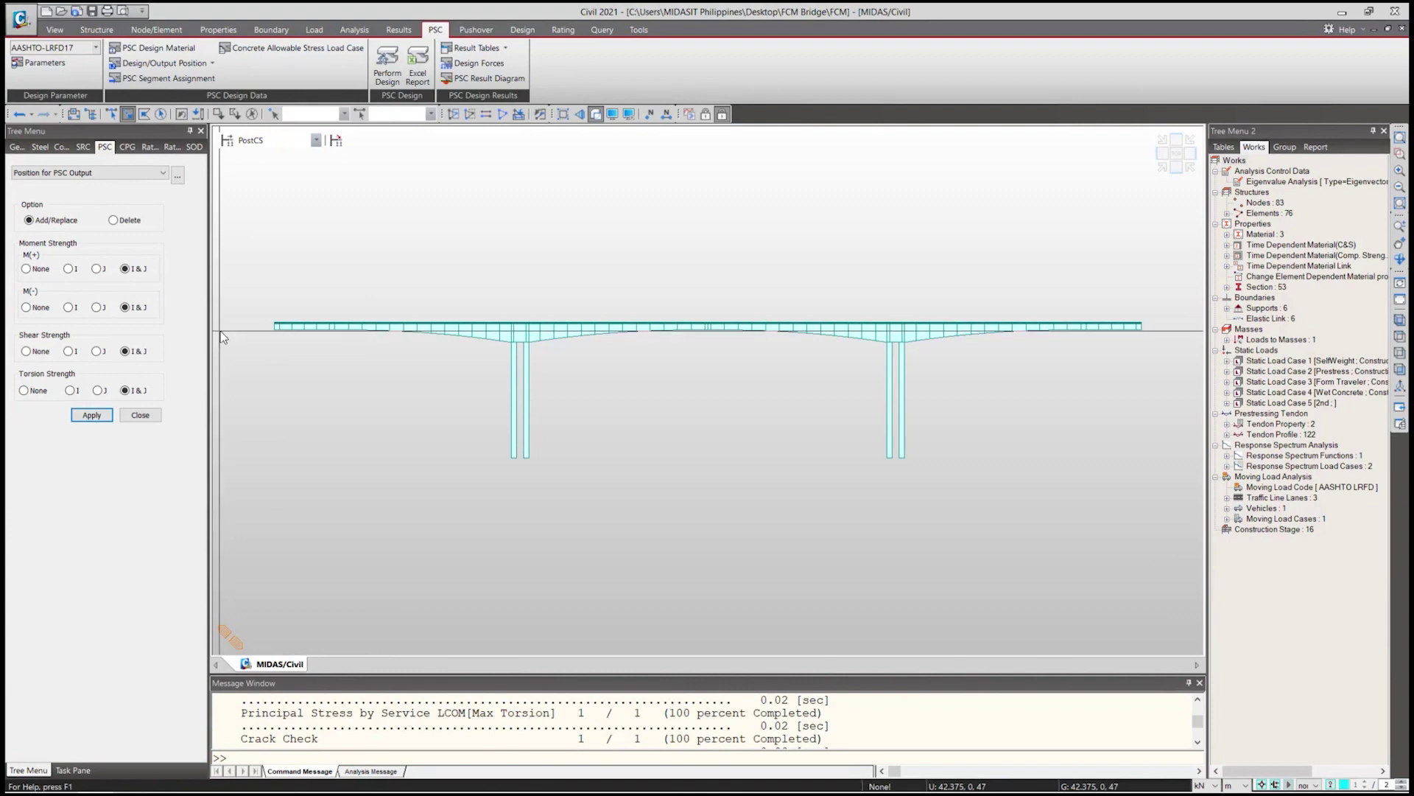
left_click(417, 80)
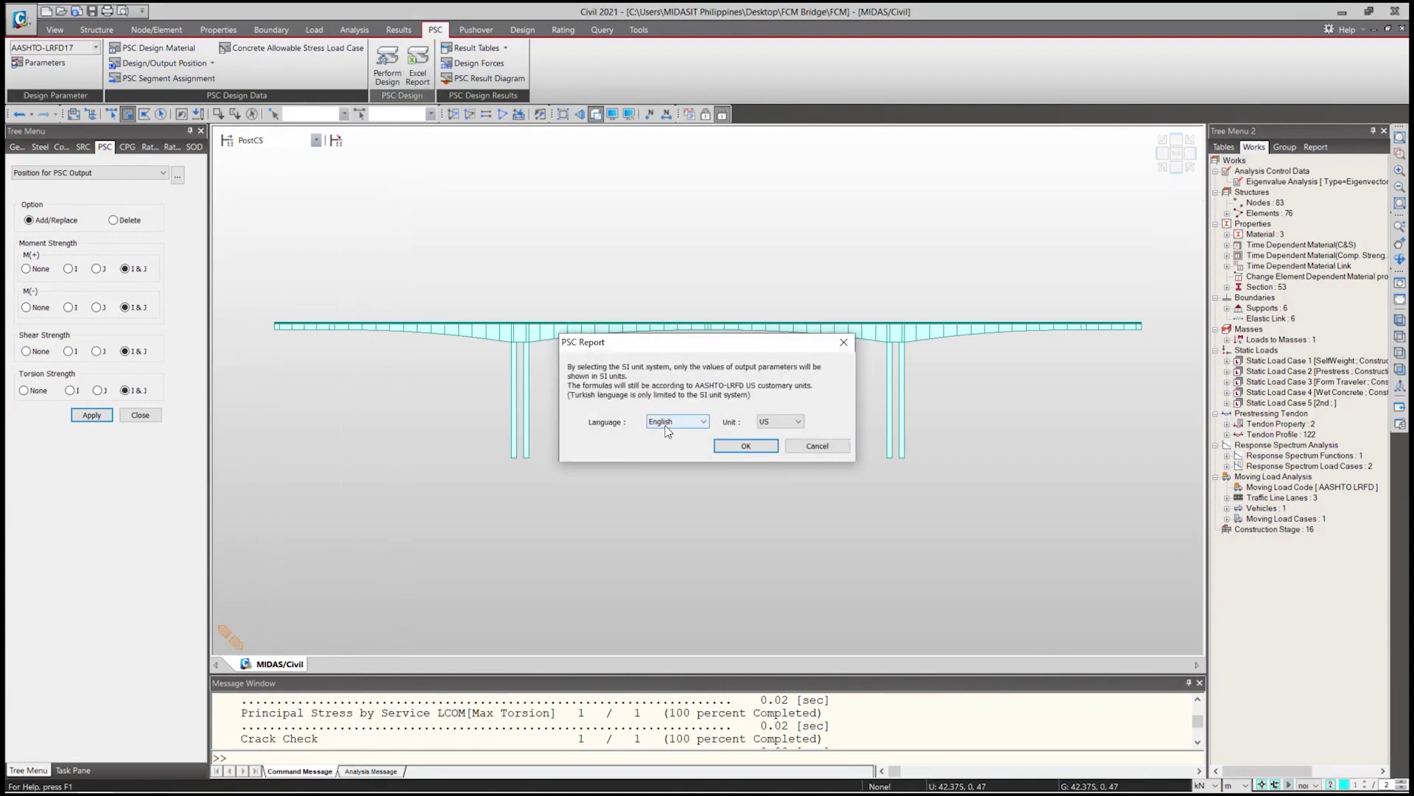
left_click(689, 422)
left_click(682, 434)
left_click(775, 423)
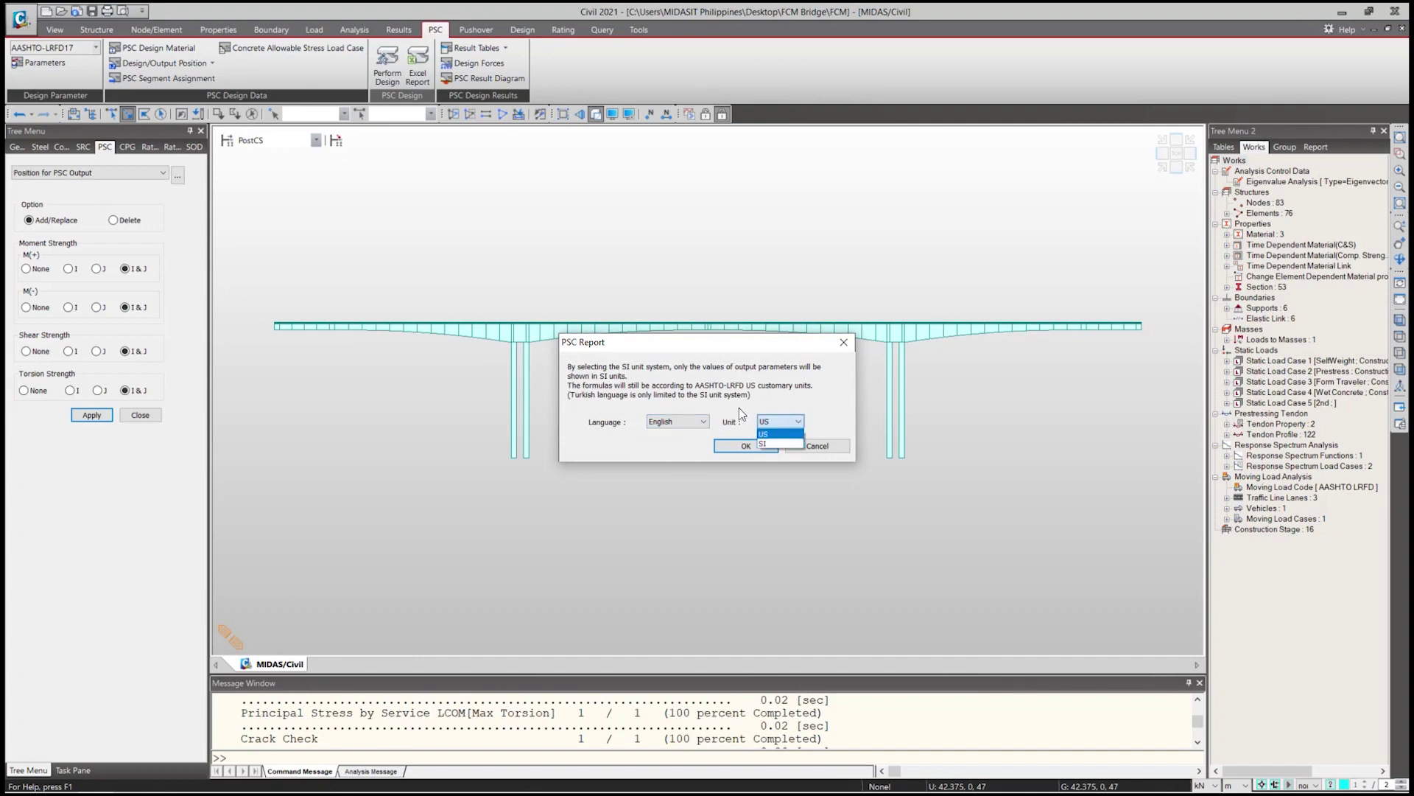
left_click(772, 443)
left_click(746, 446)
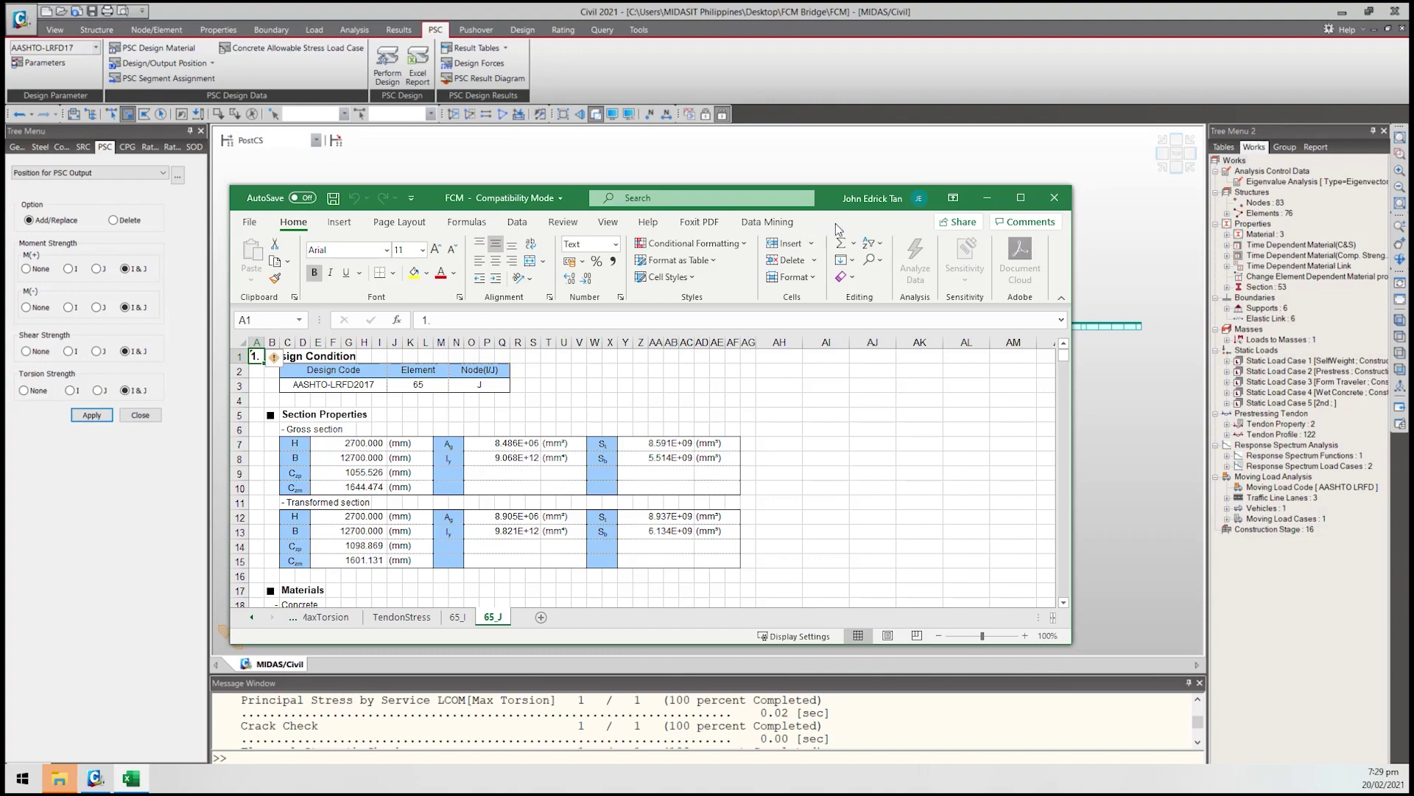
Maximize the Excel report and examine element 65's J-end section properties, materials, tendon data and positive and negative flexure design.
left_click(1020, 197)
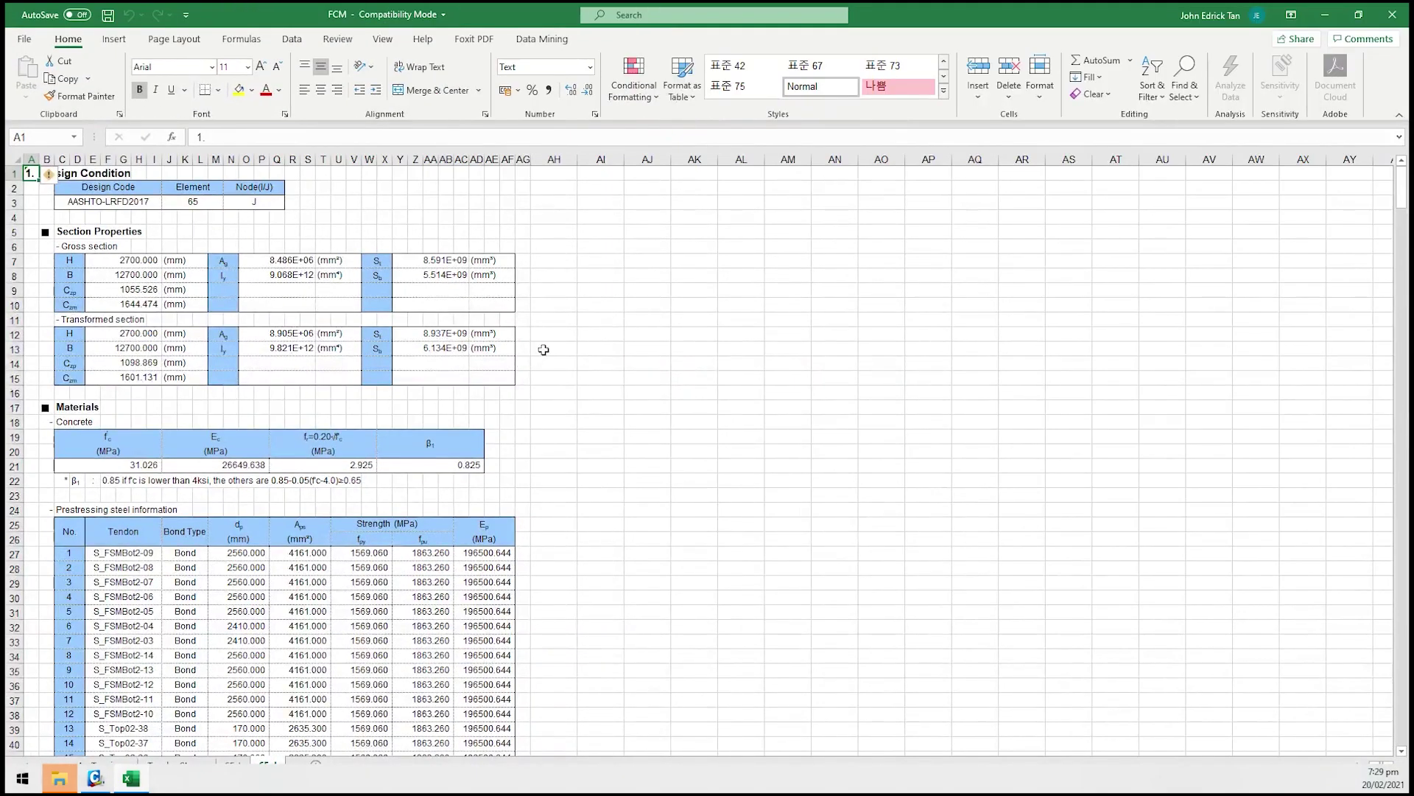
scroll(291, 436, "down", 5)
scroll(303, 431, "down", 11)
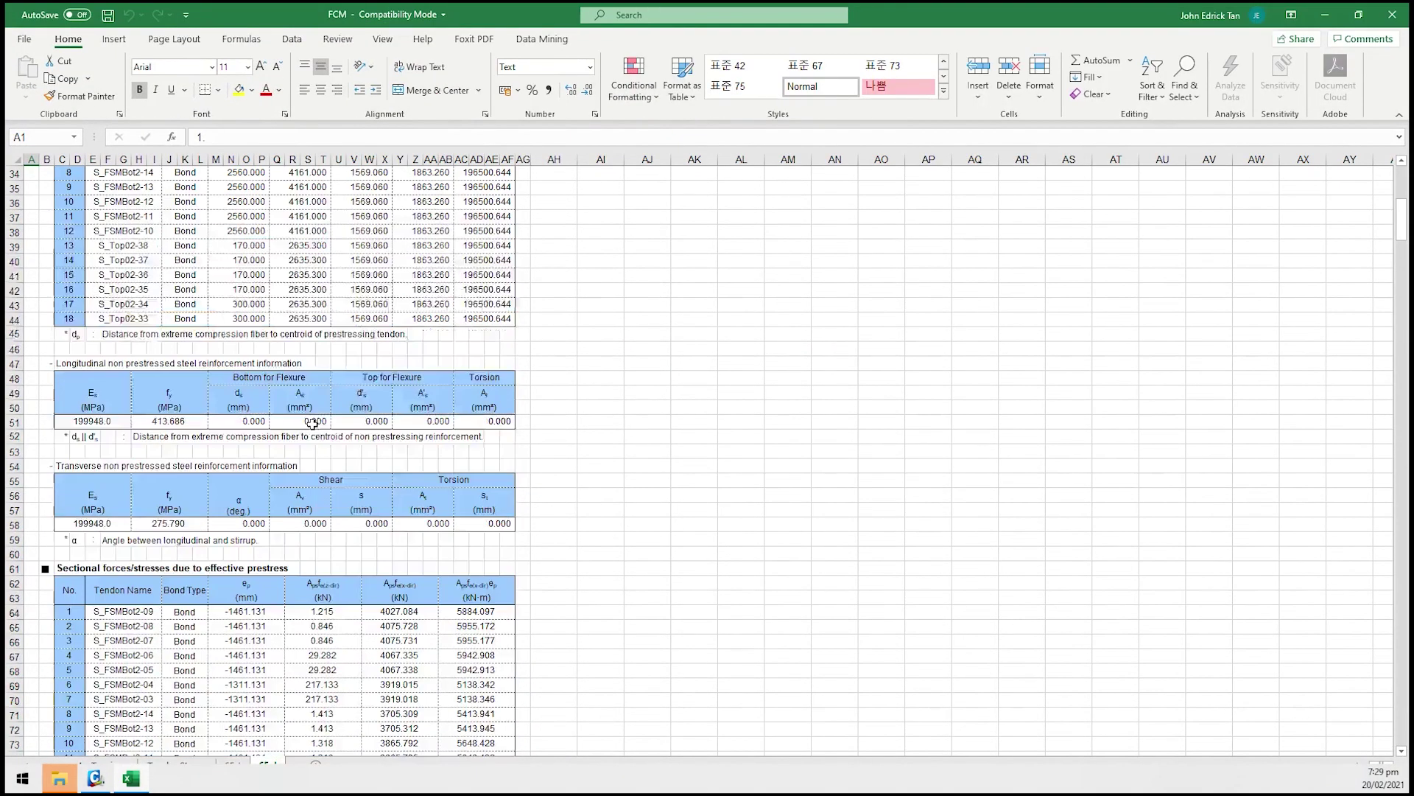
scroll(317, 421, "down", 17)
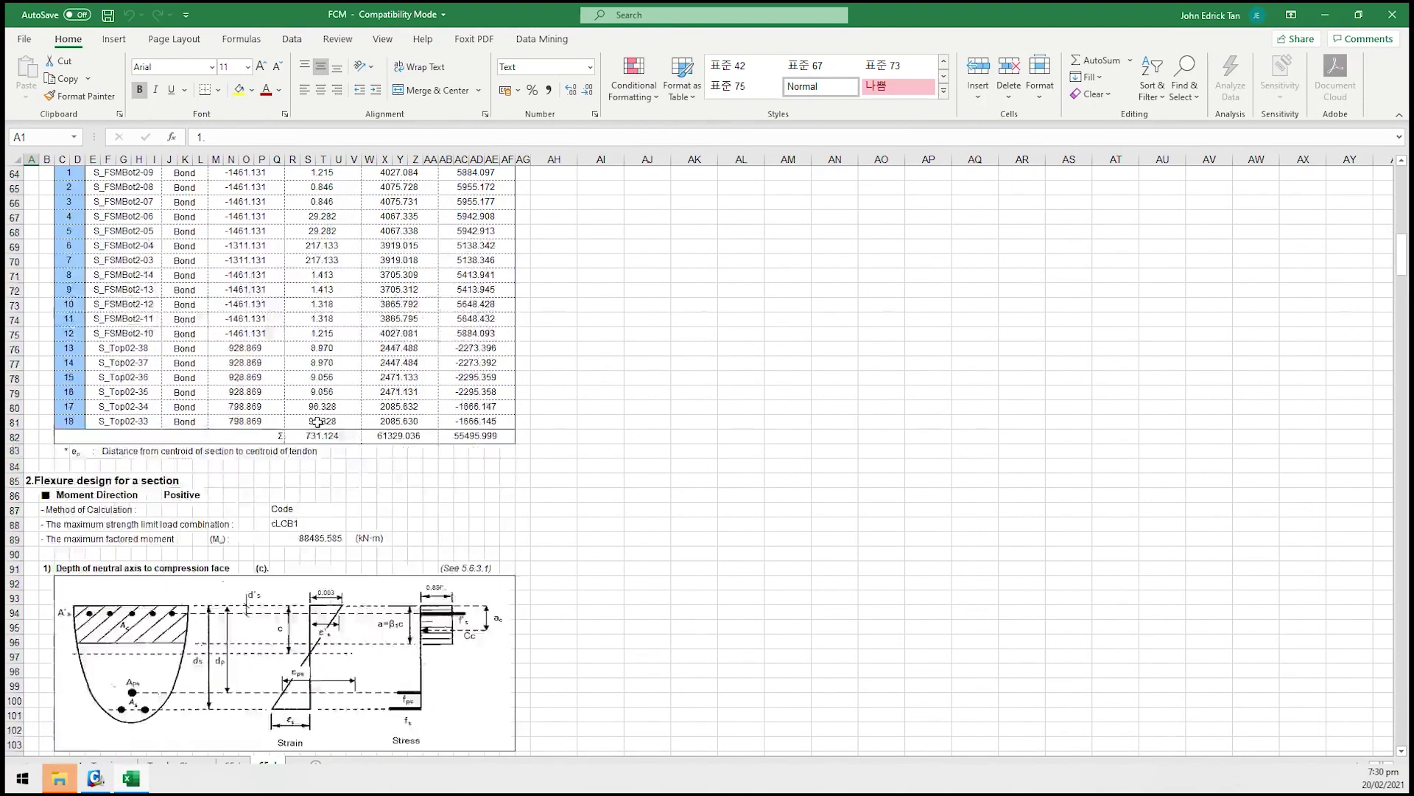
scroll(318, 421, "down", 13)
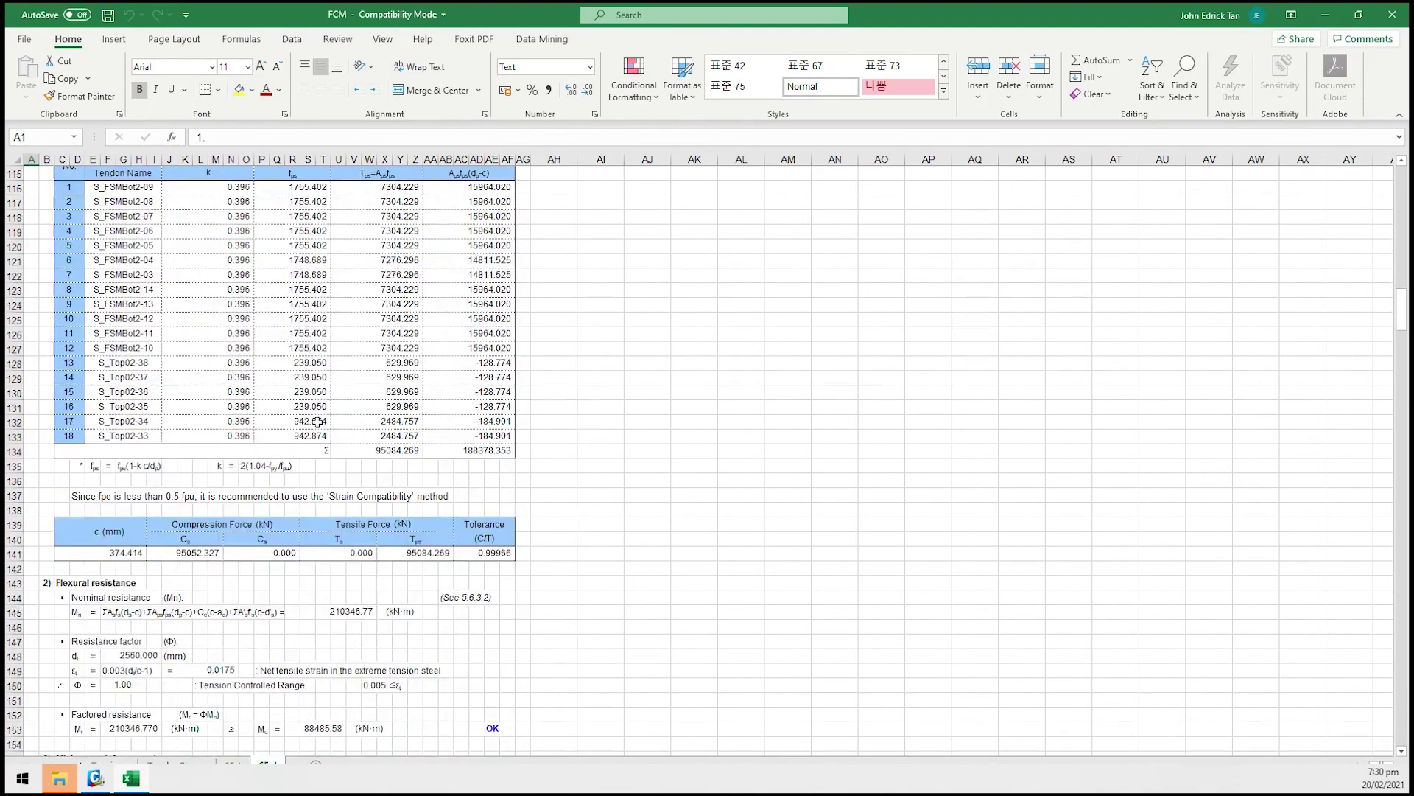
scroll(287, 367, "down", 1)
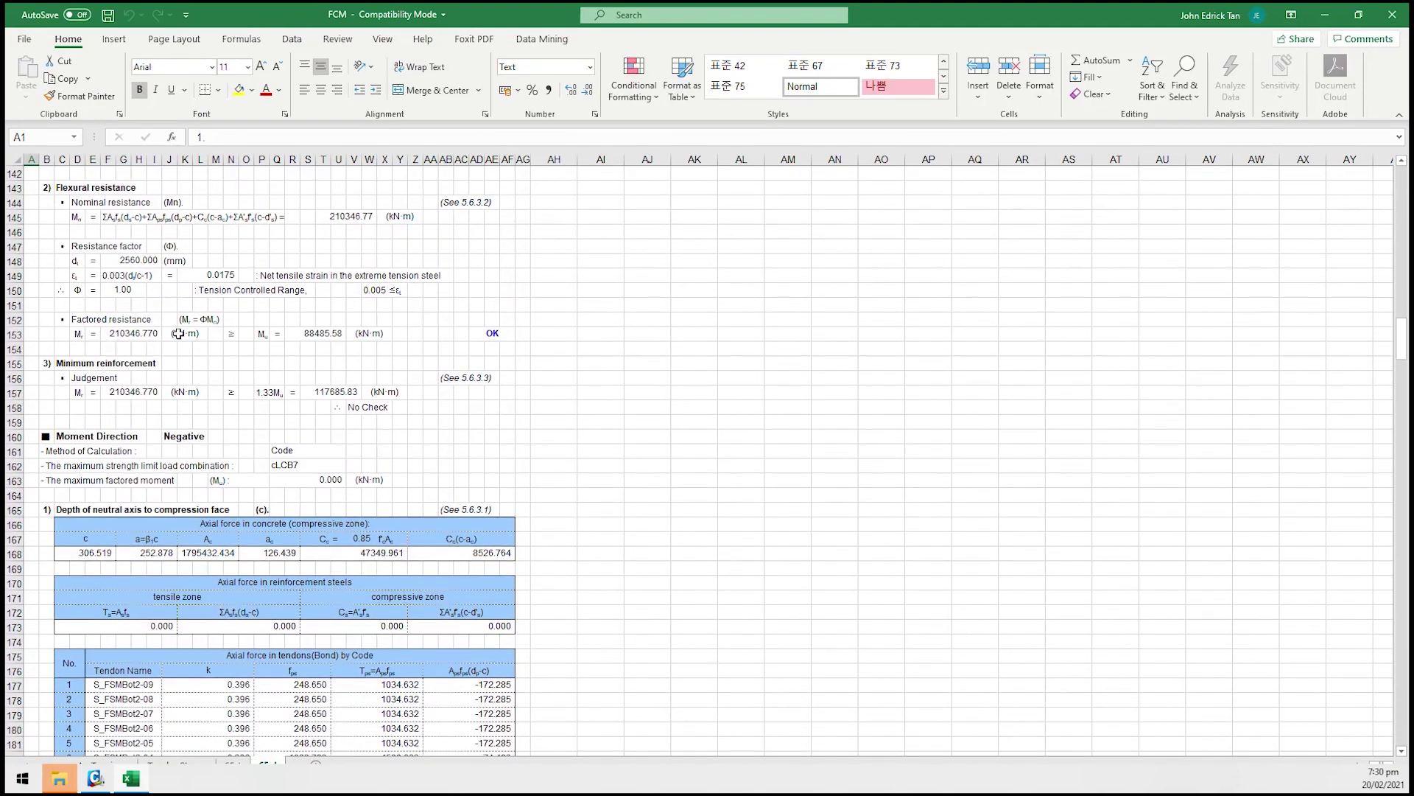
scroll(221, 336, "up", 3)
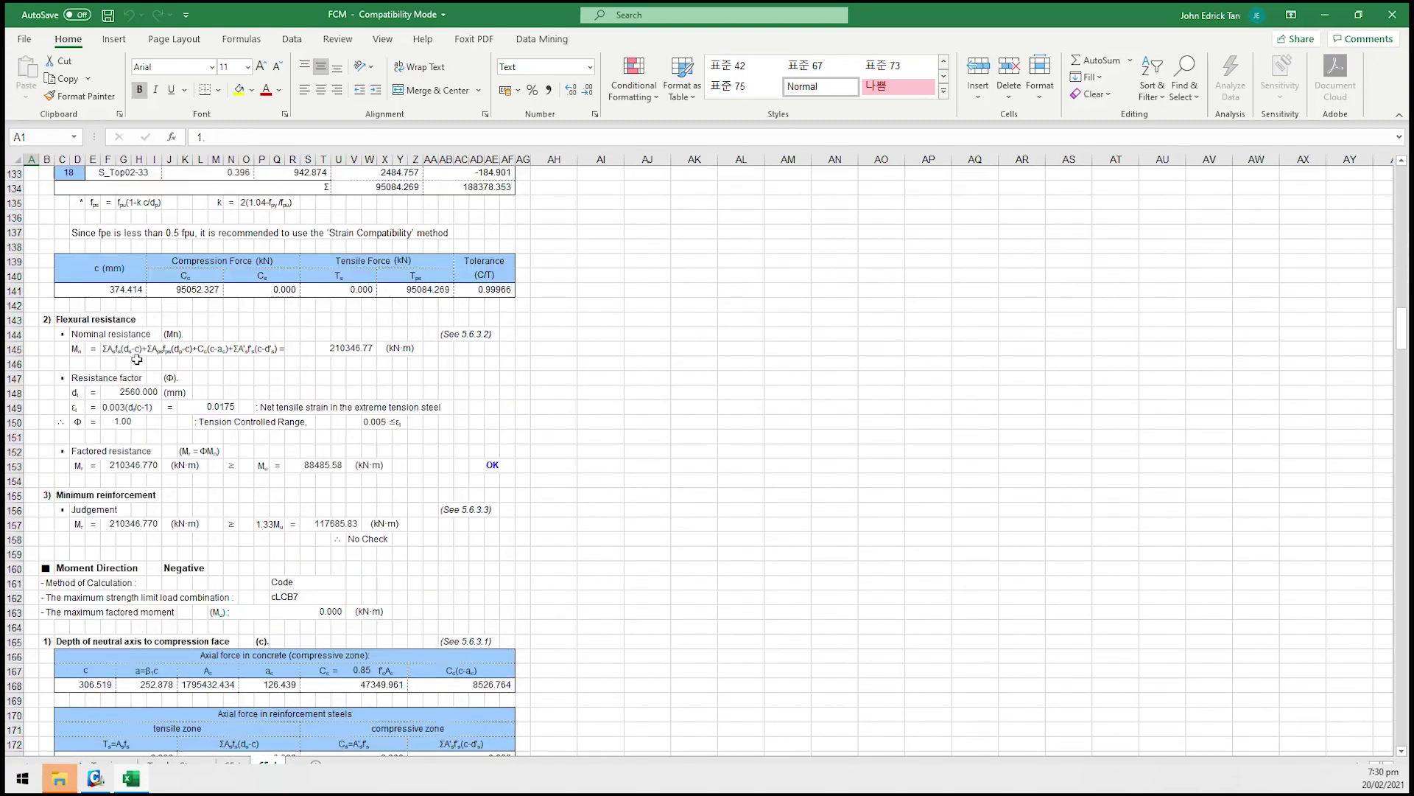
scroll(197, 367, "up", 10)
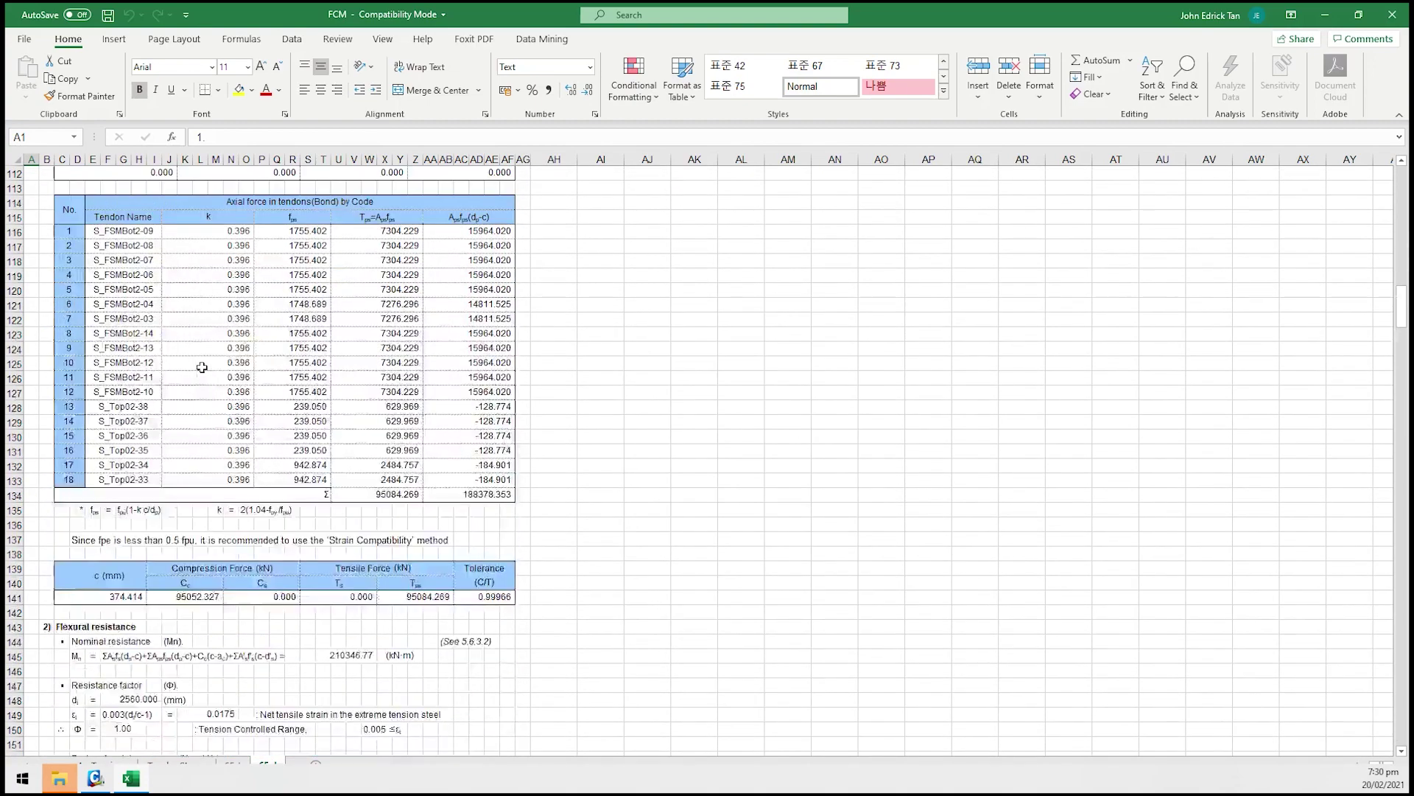
scroll(206, 368, "down", 18)
scroll(213, 372, "down", 11)
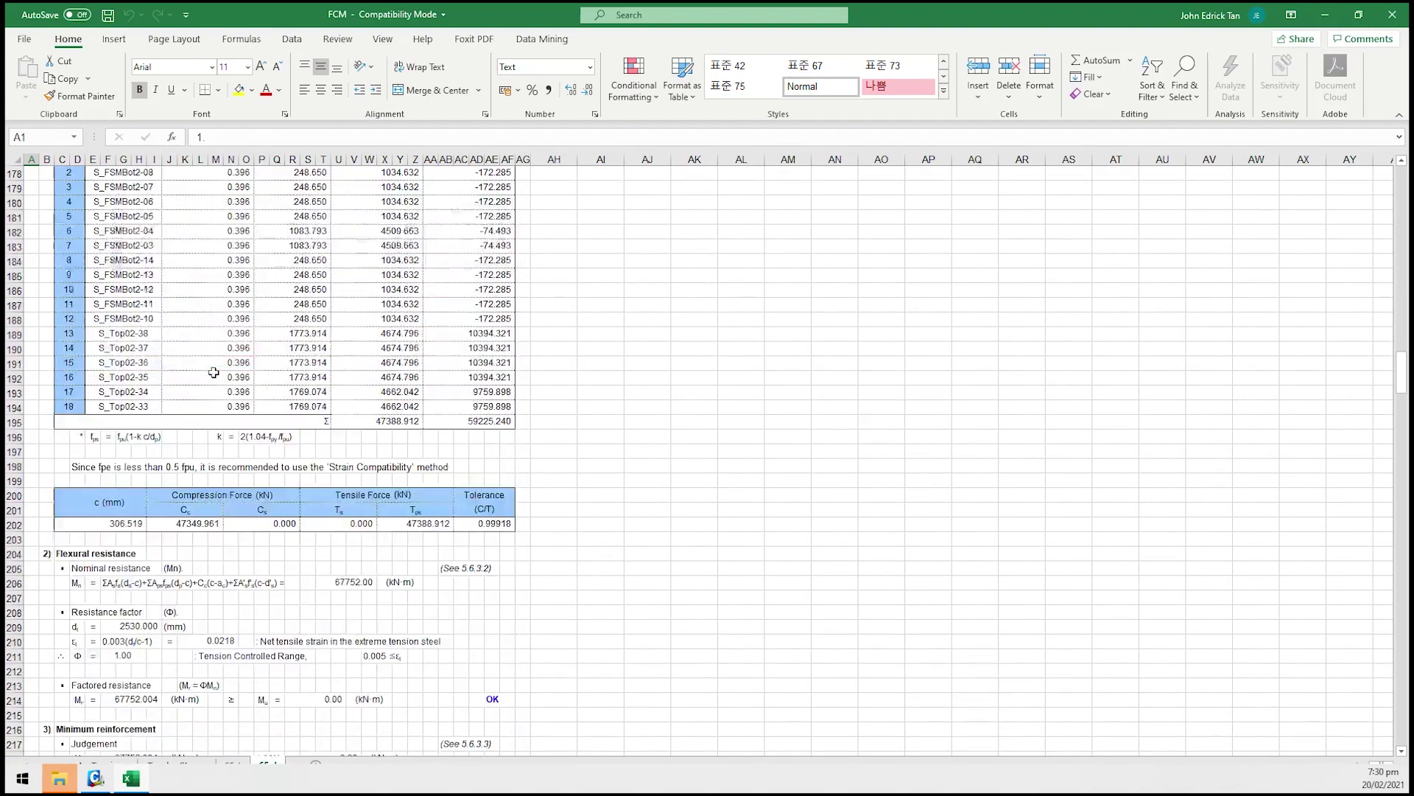
left_click(499, 494)
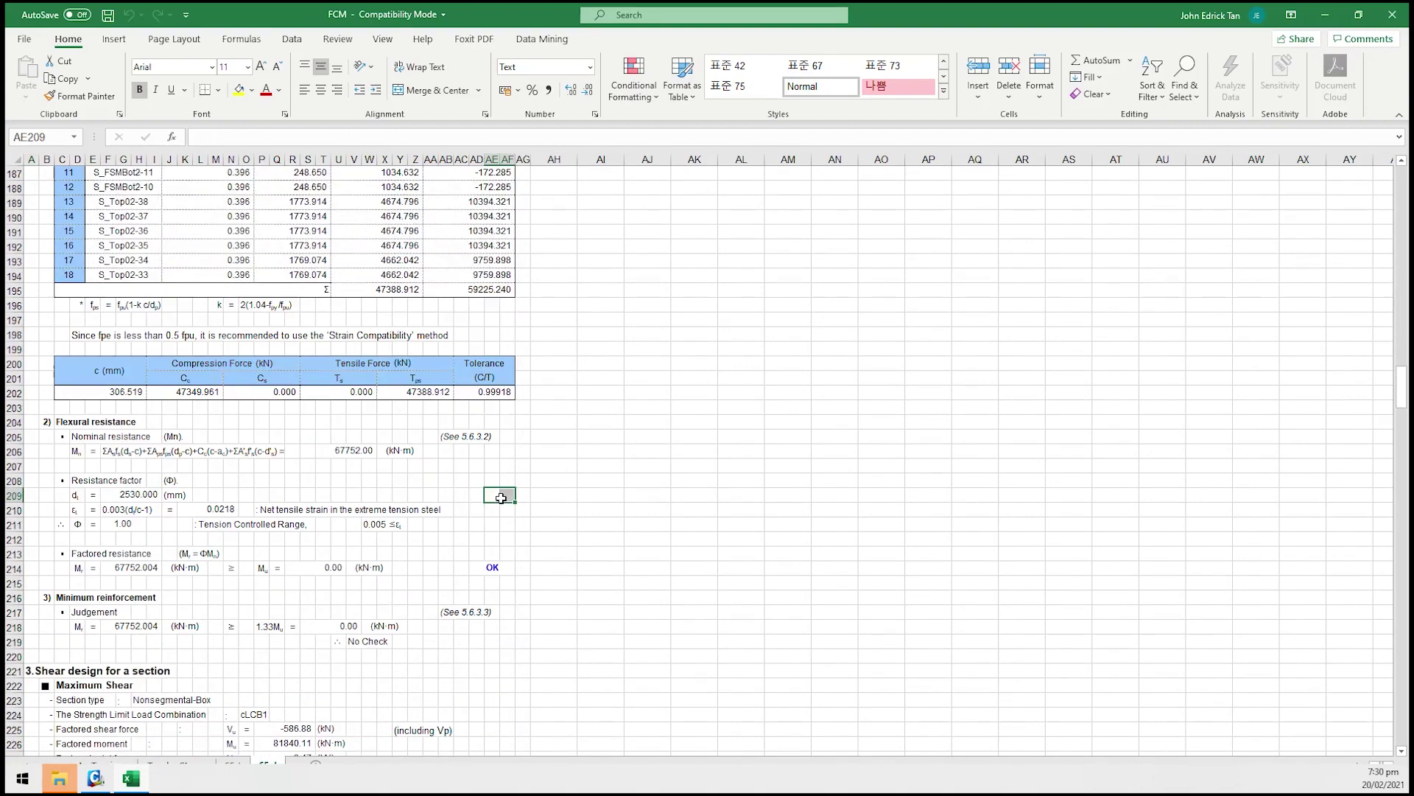
Examine the maximum shear design in the 65_J report sheet, from effective depth and reinforcement spacing to factored shear resistance.
left_click(92, 776)
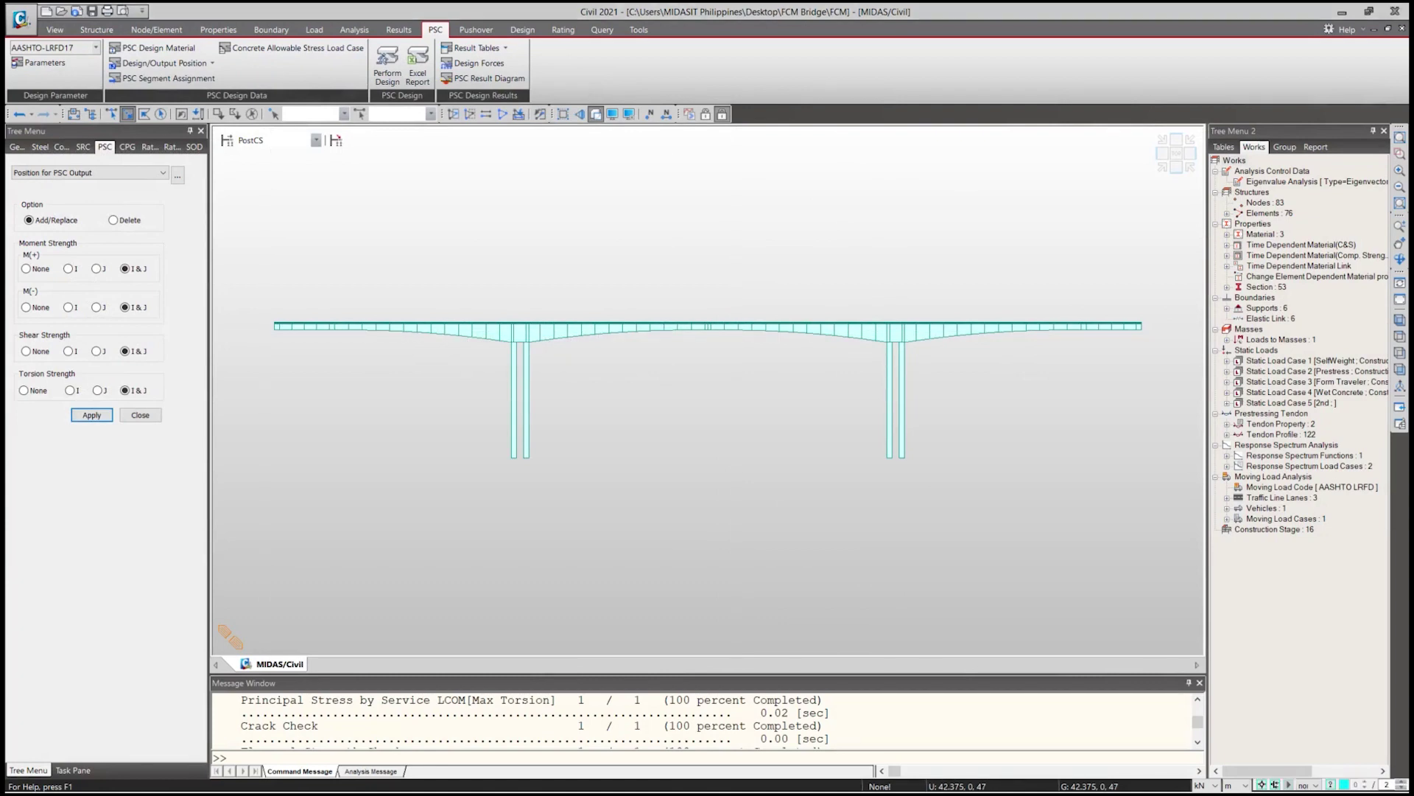
left_click(128, 777)
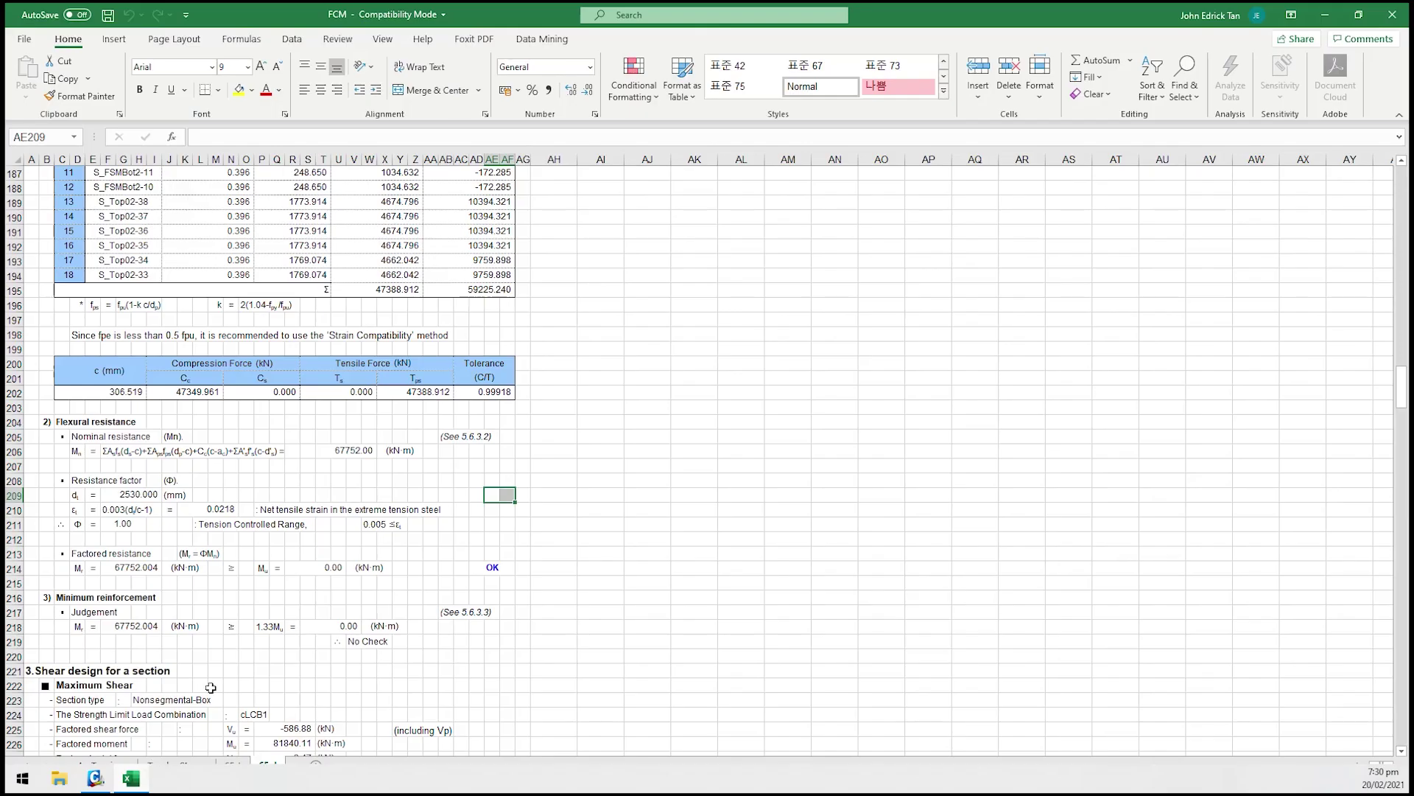
left_click(259, 524)
scroll(254, 530, "down", 5)
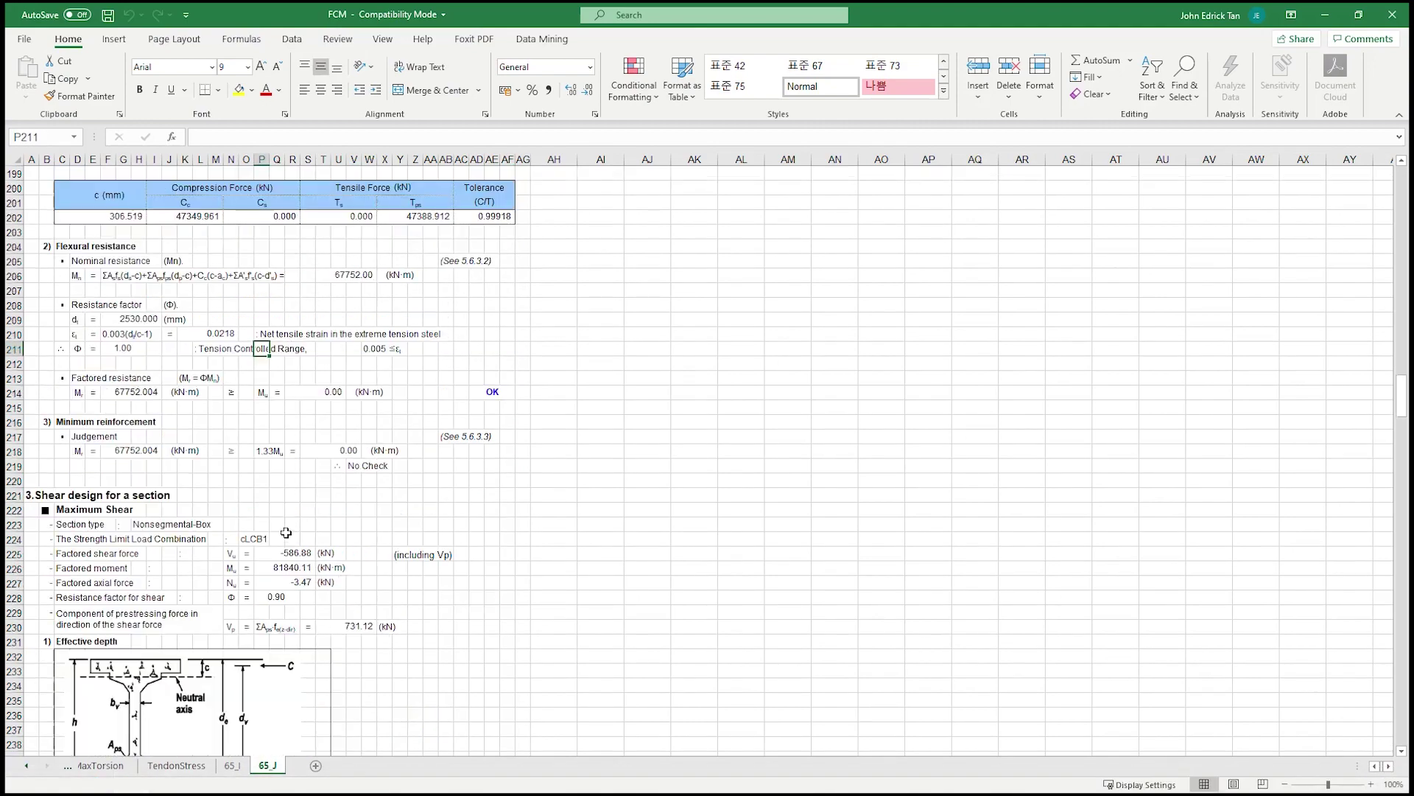
scroll(150, 531, "down", 9)
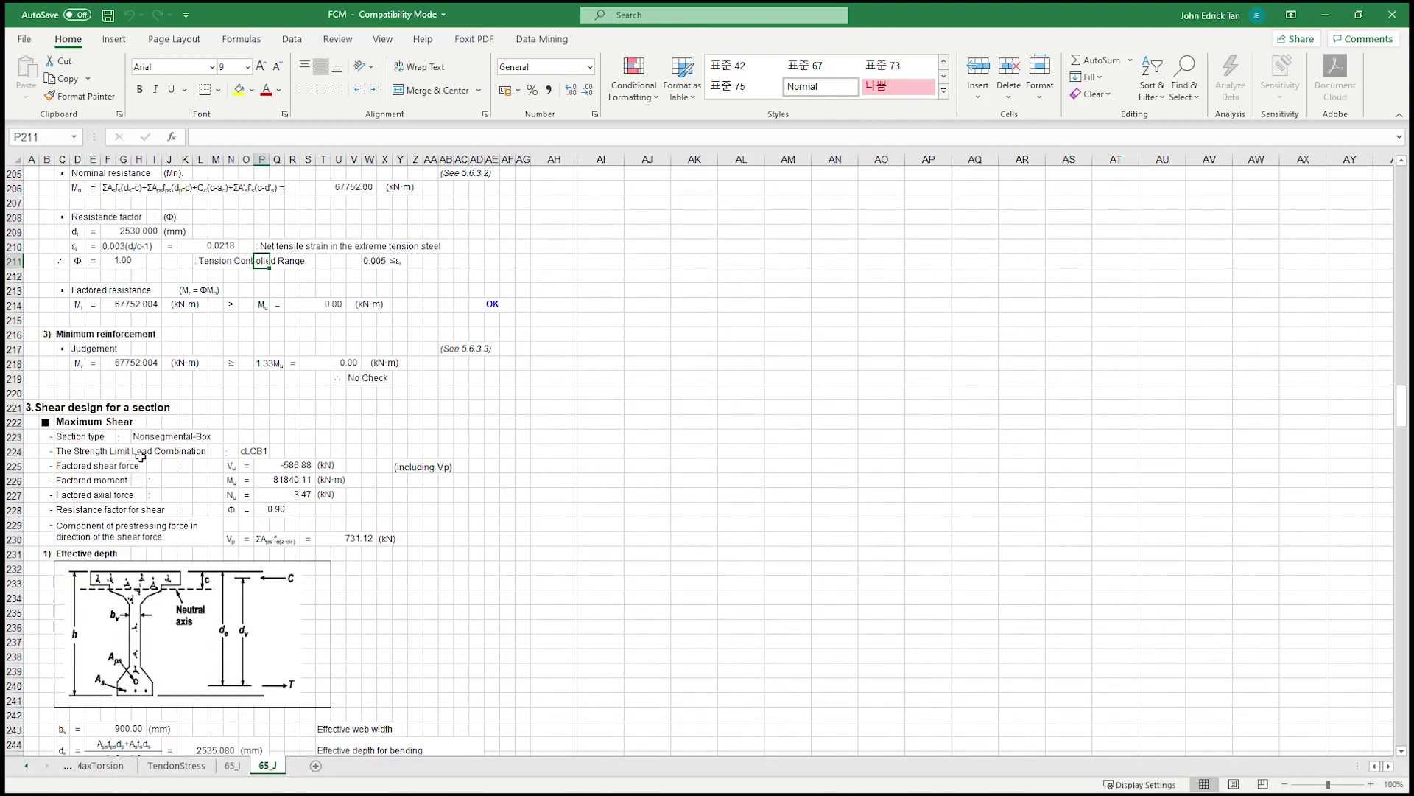
scroll(193, 453, "down", 3)
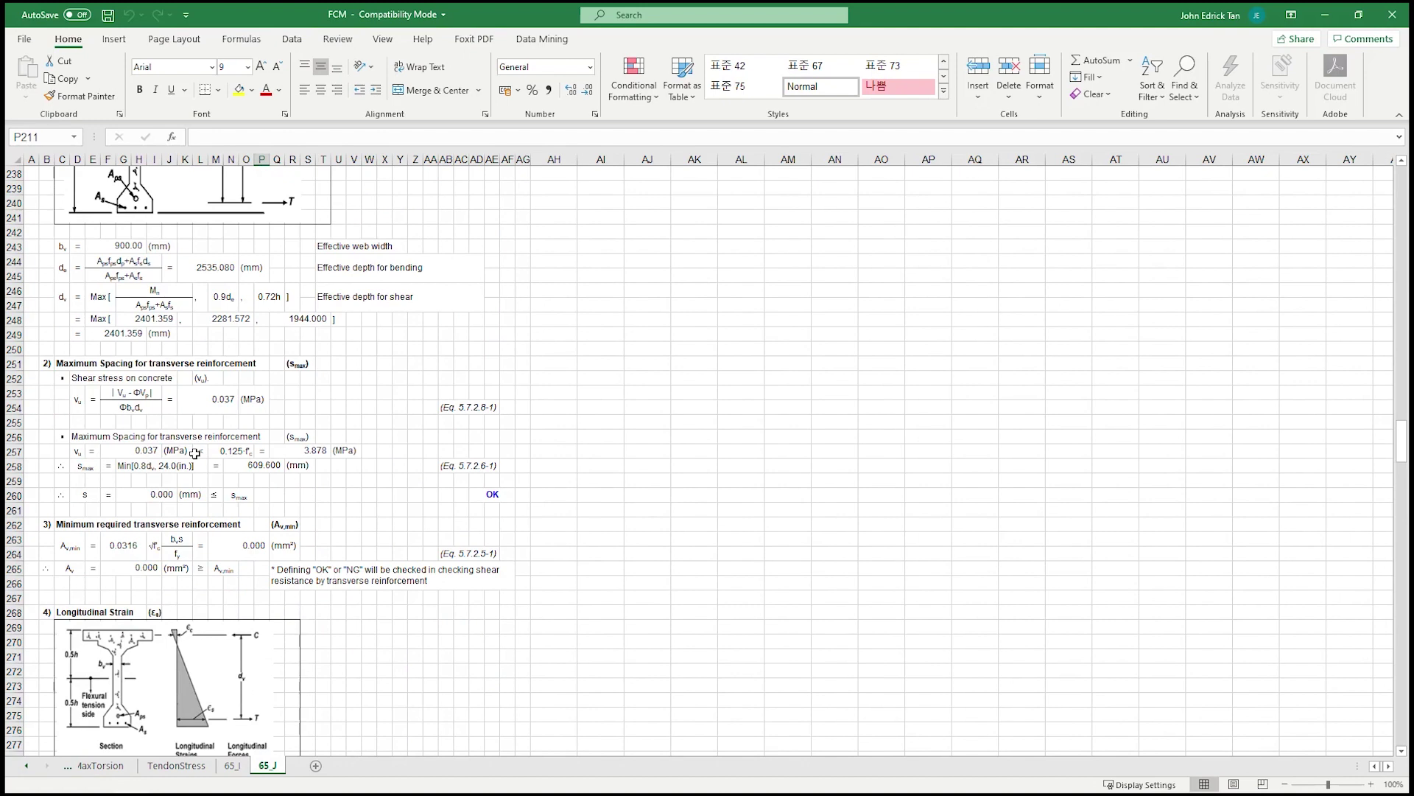
scroll(193, 451, "down", 1)
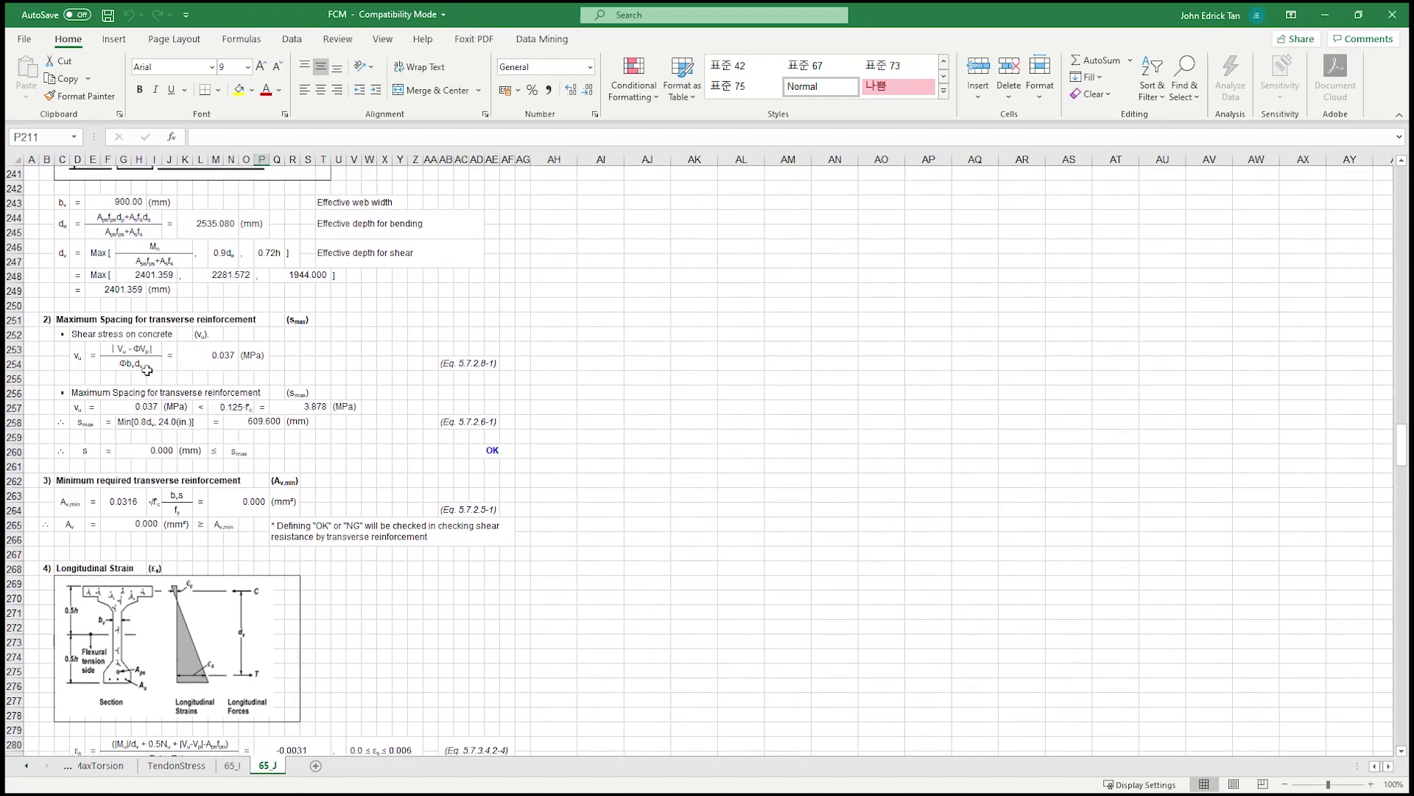
scroll(130, 393, "down", 1)
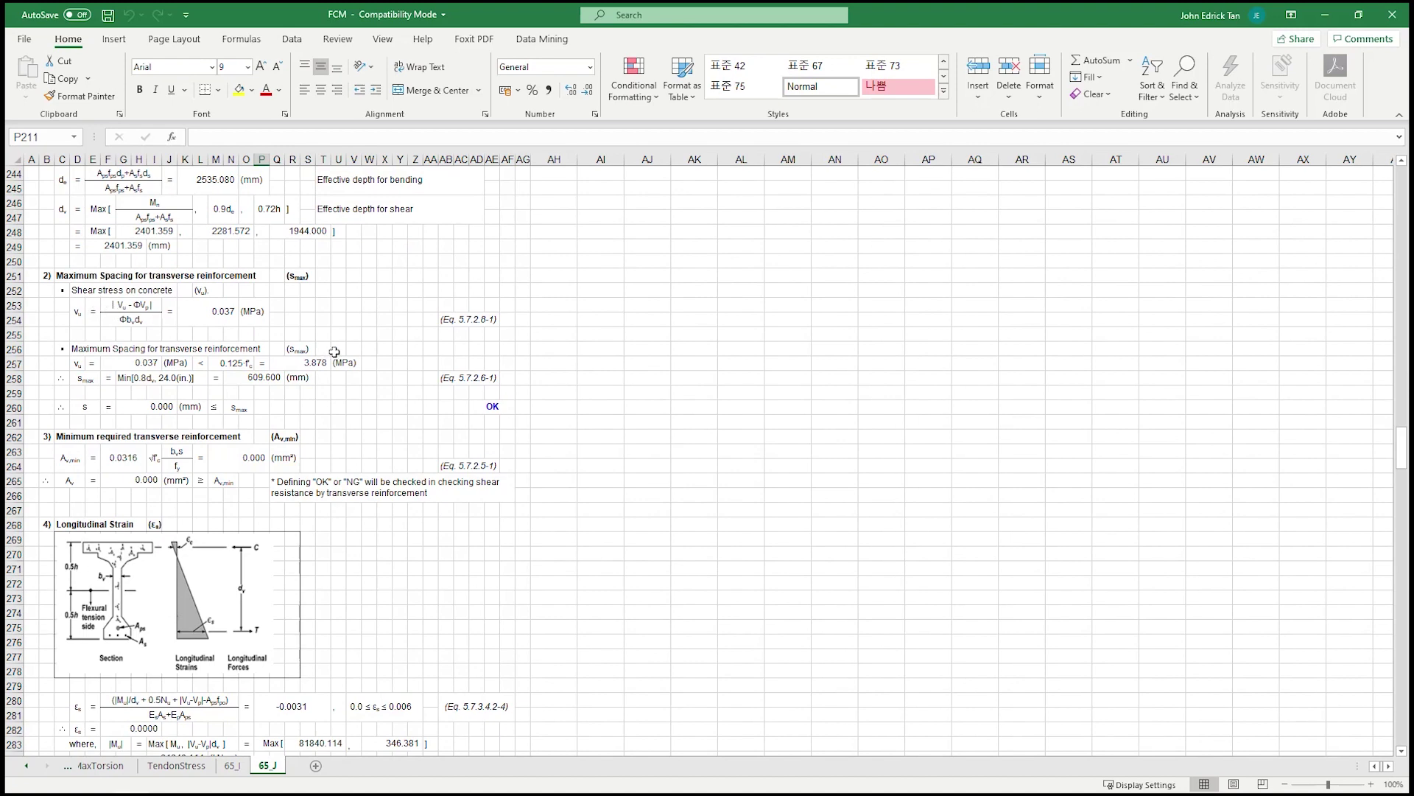
scroll(295, 412, "down", 7)
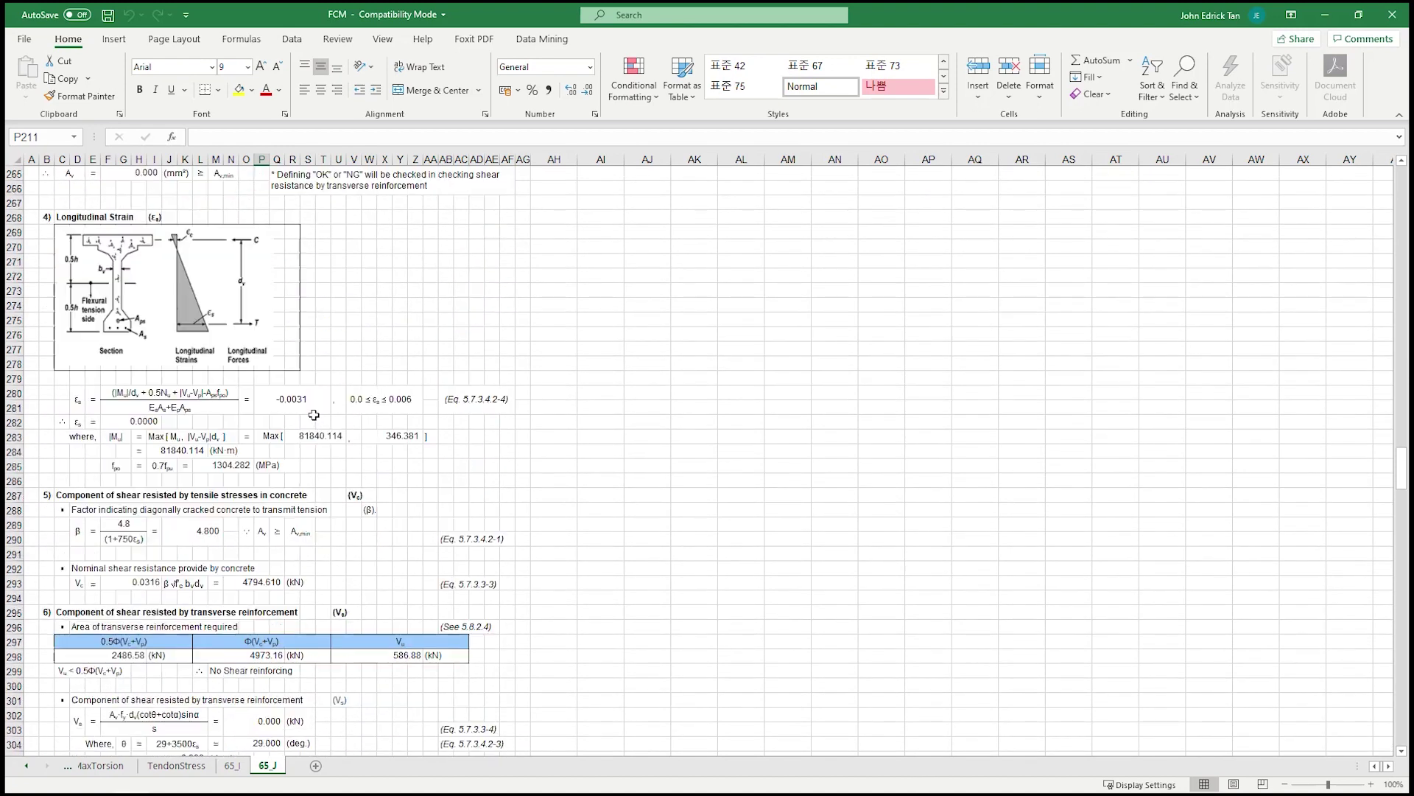
scroll(316, 415, "down", 4)
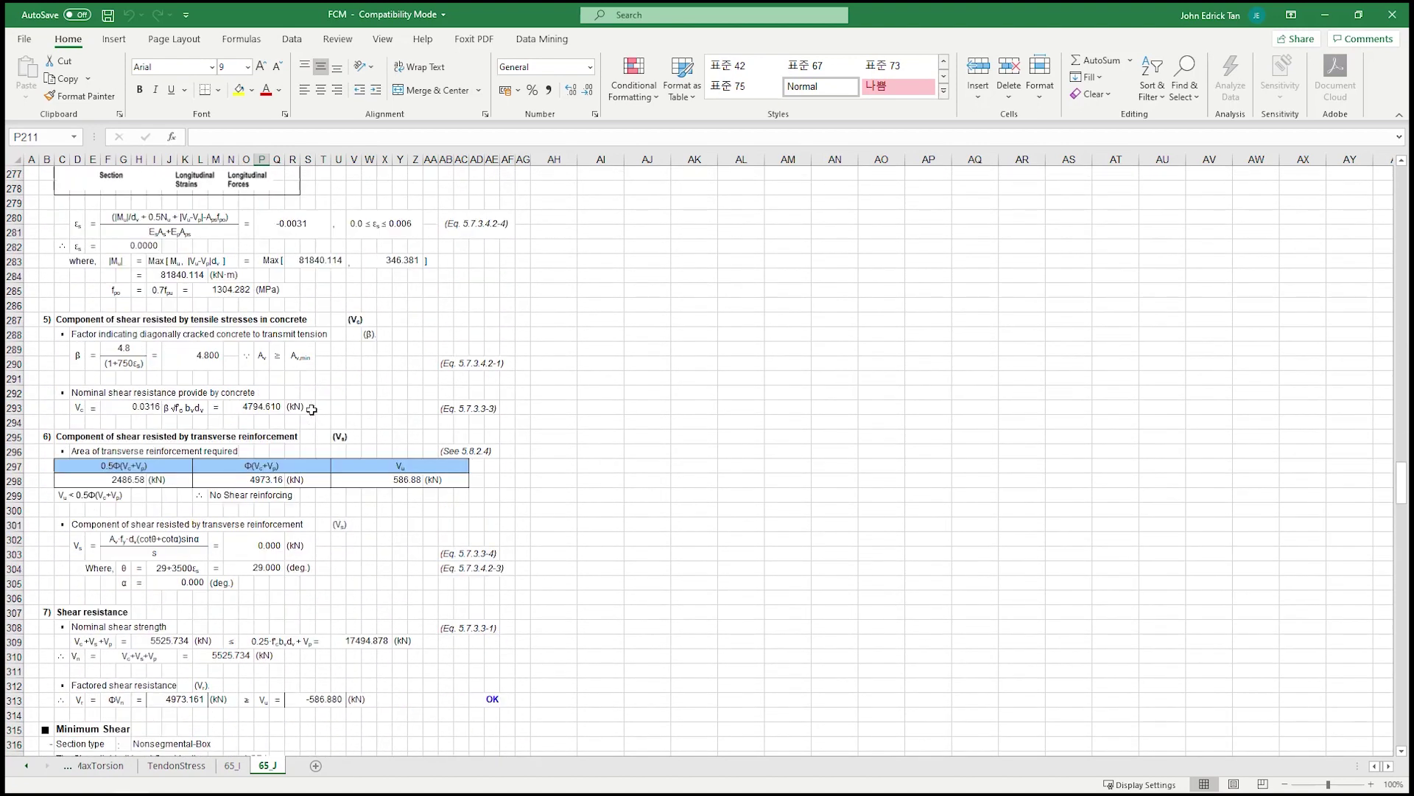
scroll(157, 345, "down", 3)
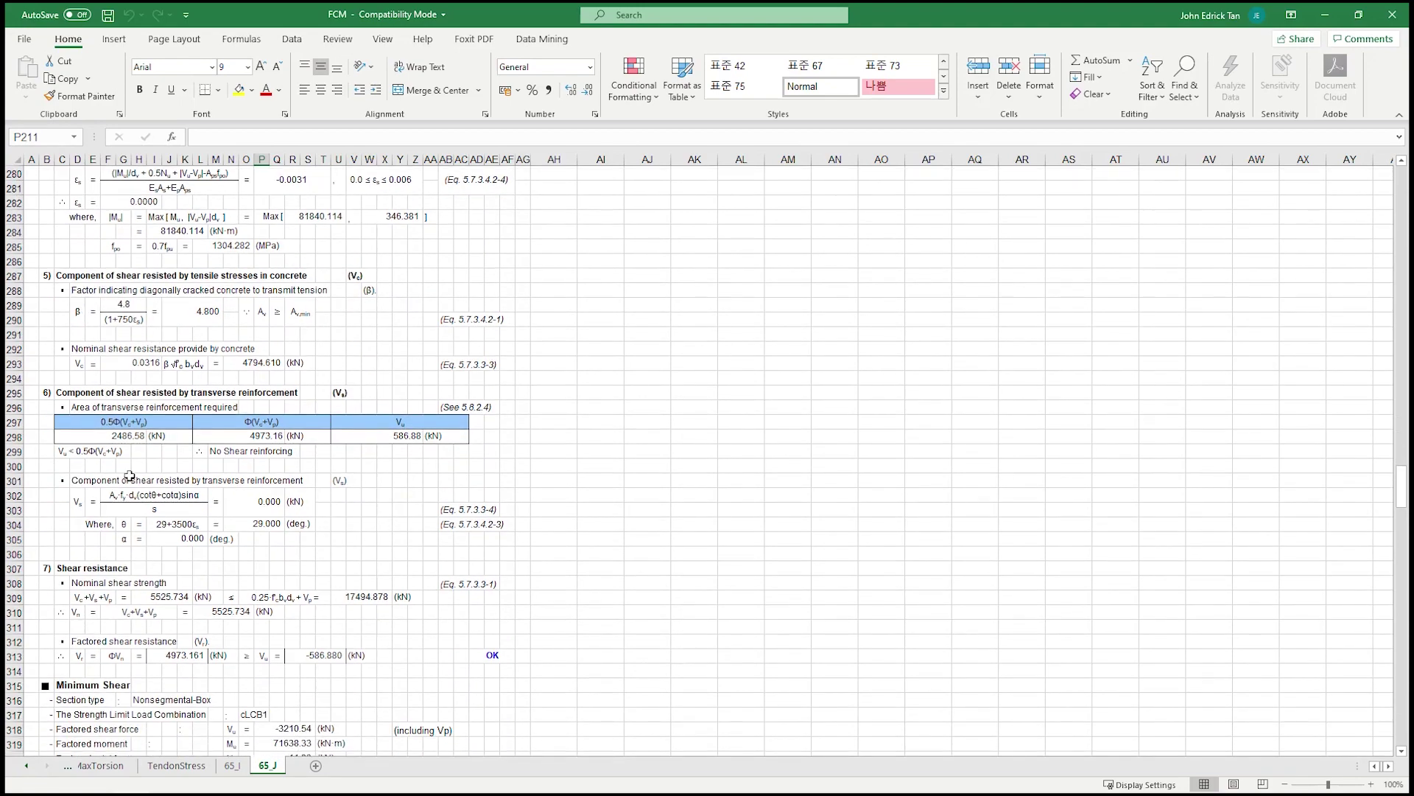
Examine the minimum shear design and the torsional design for both shear cases in the 65_J report sheet.
scroll(130, 475, "down", 1)
scroll(156, 465, "down", 4)
scroll(108, 447, "down", 8)
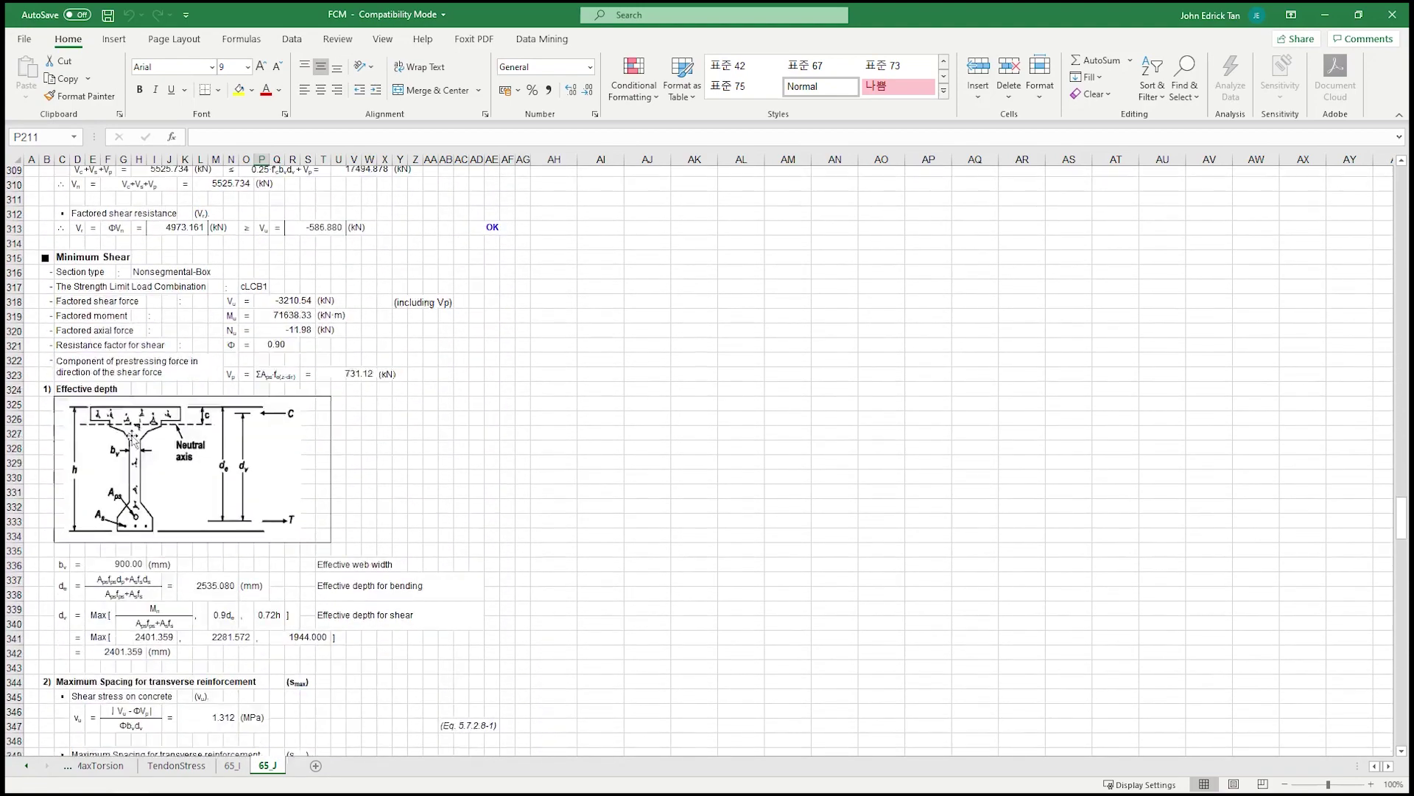
scroll(140, 509, "down", 2)
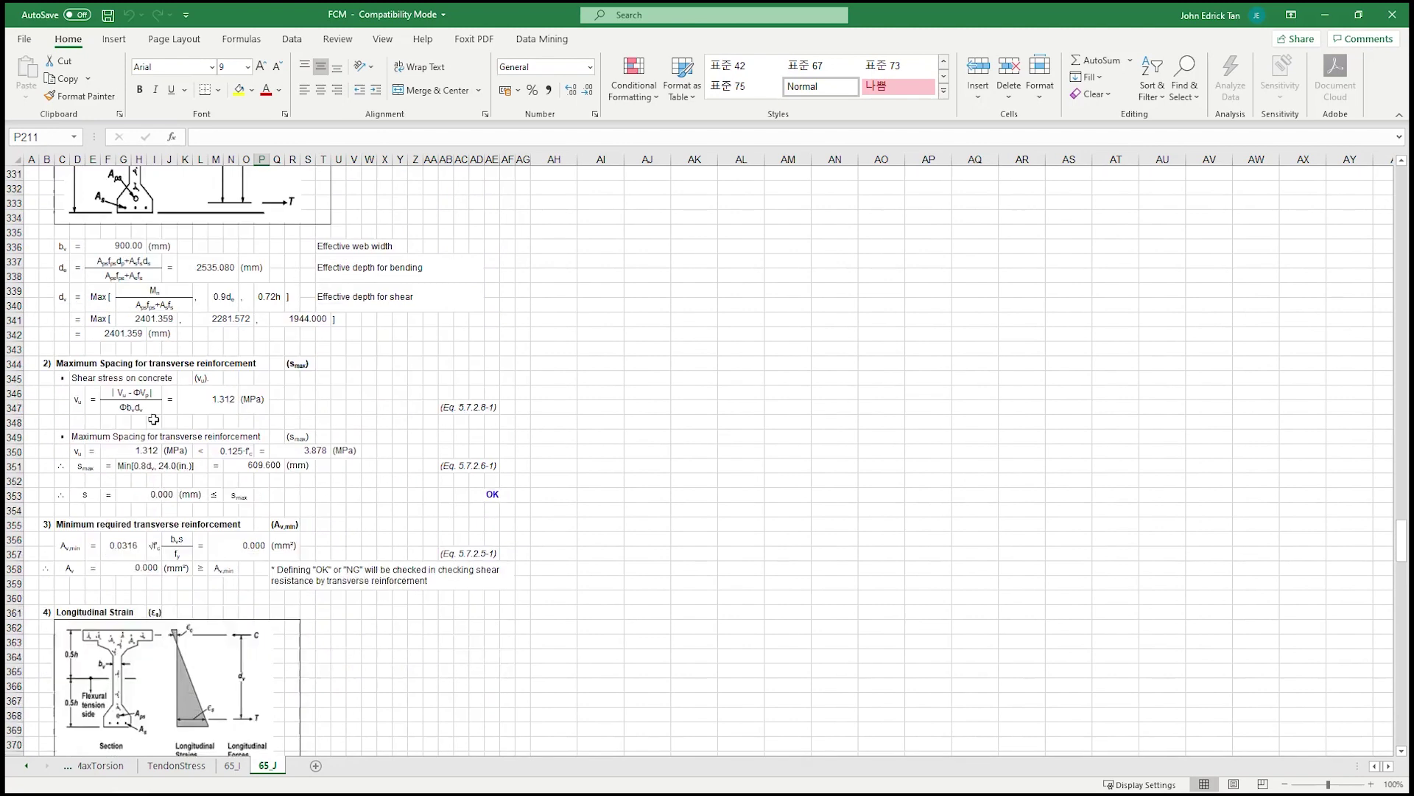
scroll(138, 407, "down", 2)
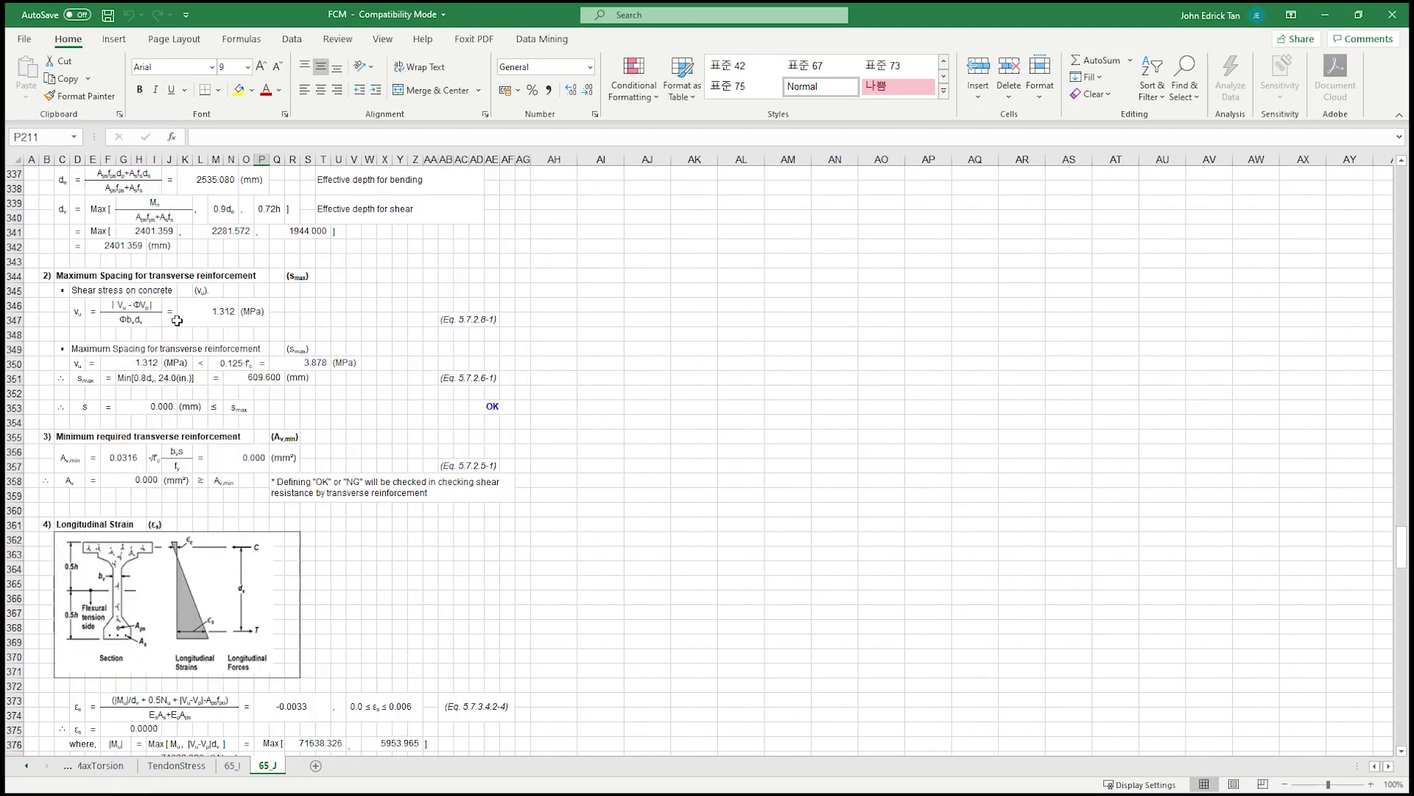
scroll(173, 391, "down", 4)
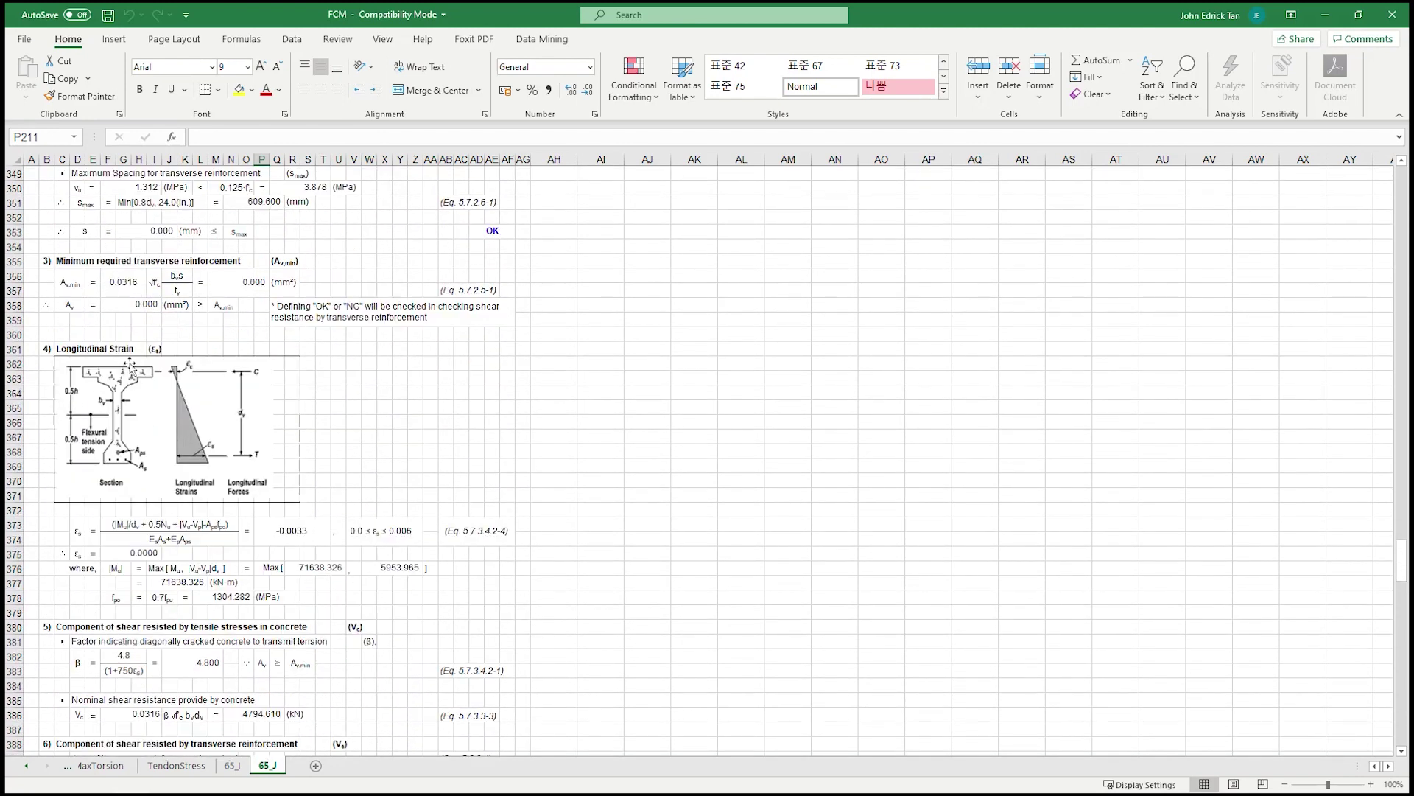
scroll(162, 425, "down", 17)
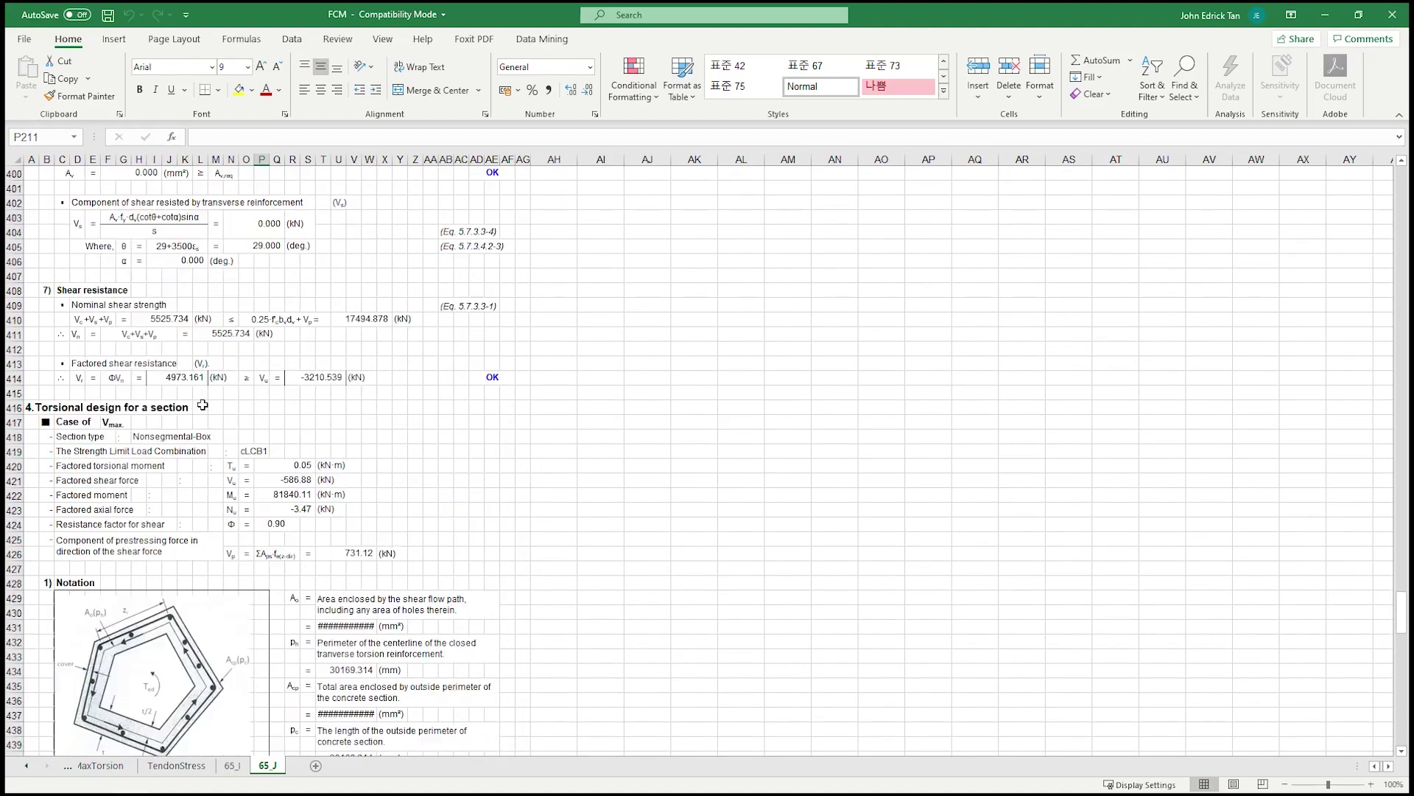
scroll(152, 446, "down", 11)
scroll(228, 404, "up", 8)
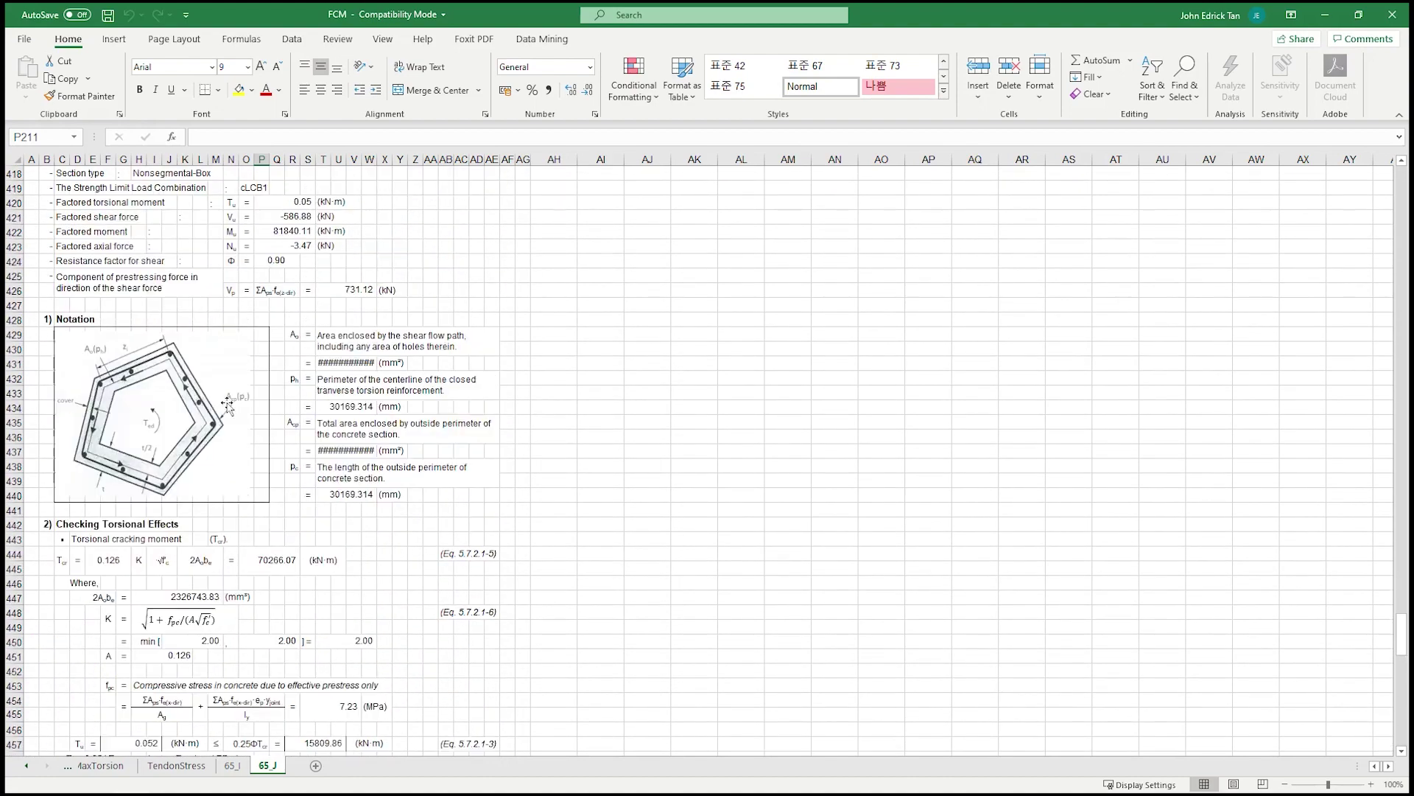
scroll(227, 404, "down", 13)
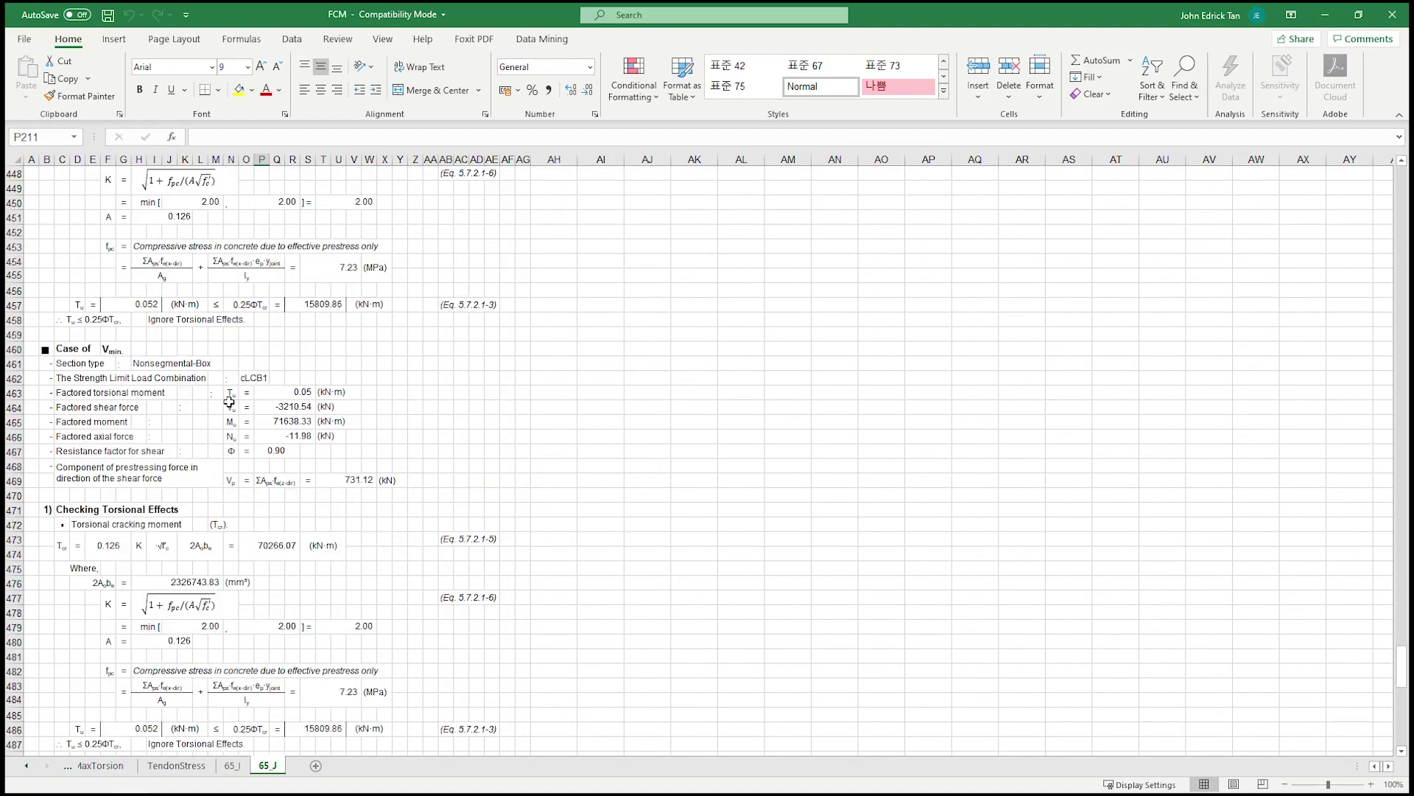
Examine the maximum torsion case and the top and bottom crack checks in the 65_J report sheet.
scroll(229, 402, "down", 4)
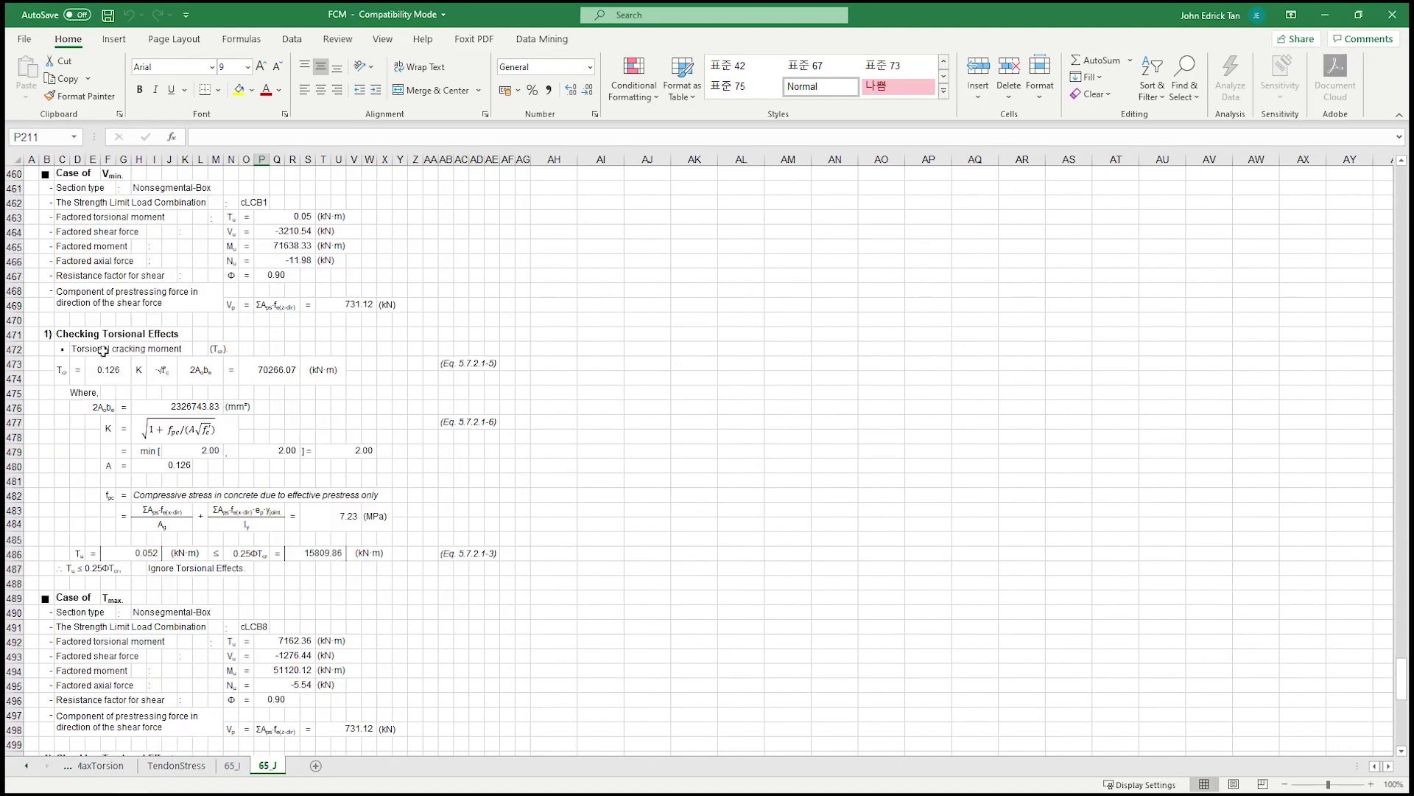
scroll(160, 361, "down", 6)
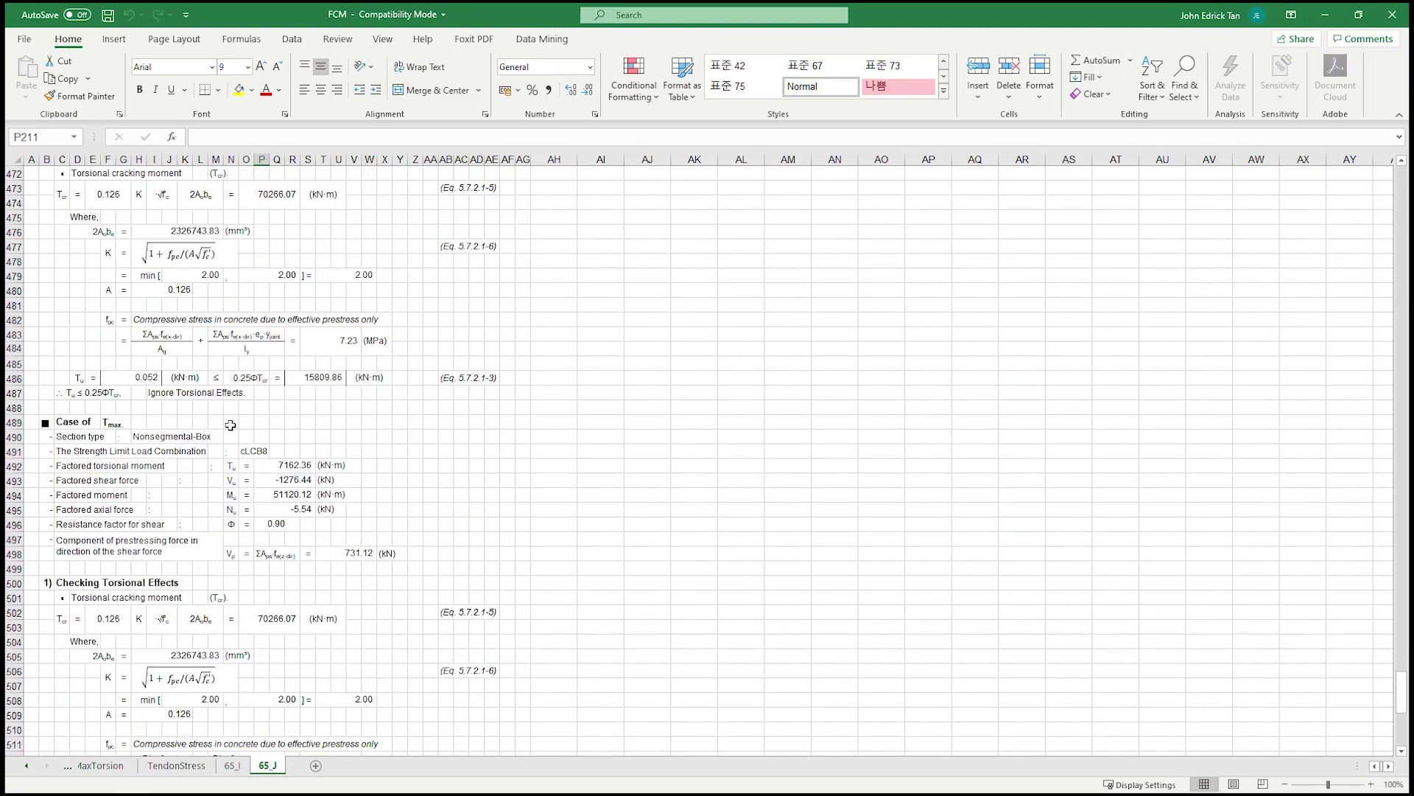
scroll(230, 425, "down", 7)
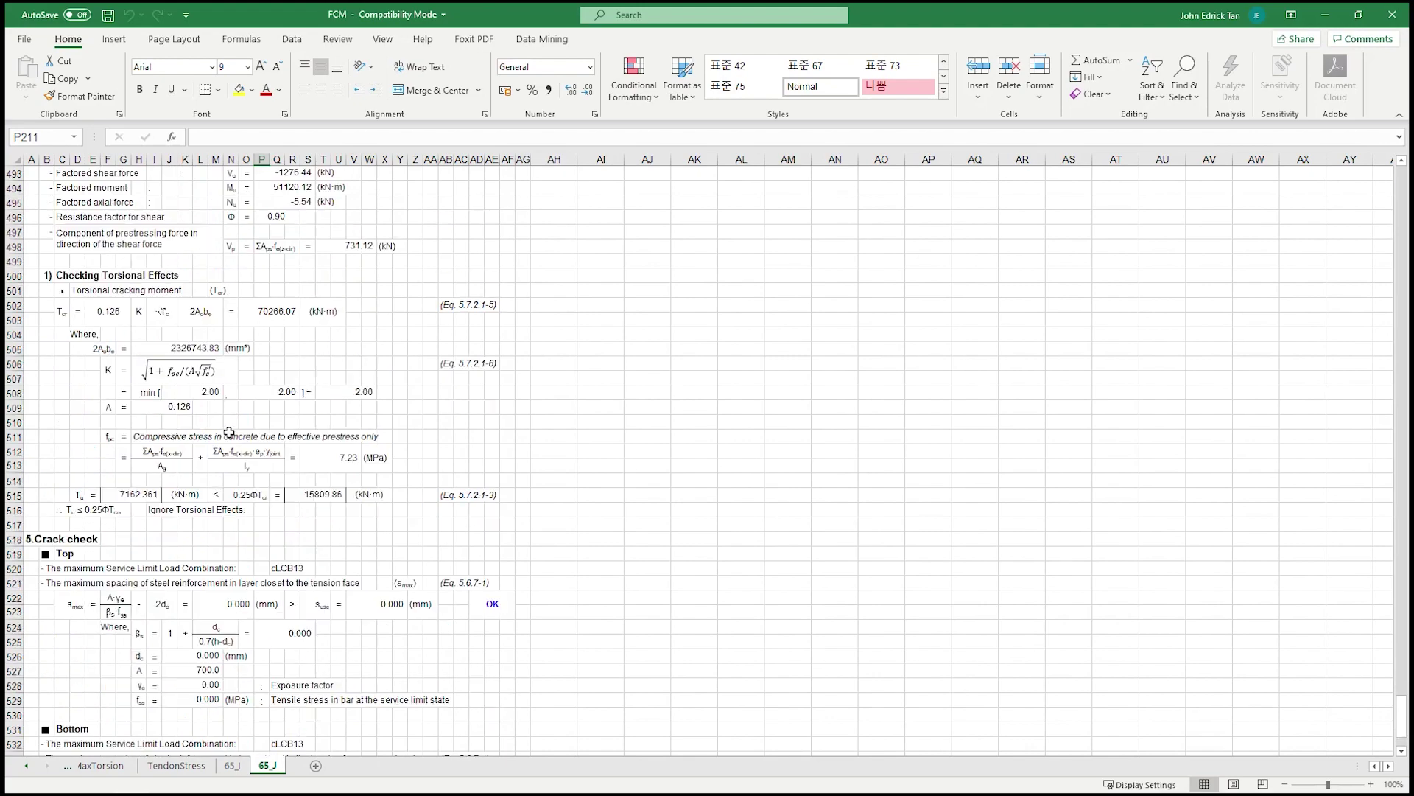
scroll(152, 445, "down", 7)
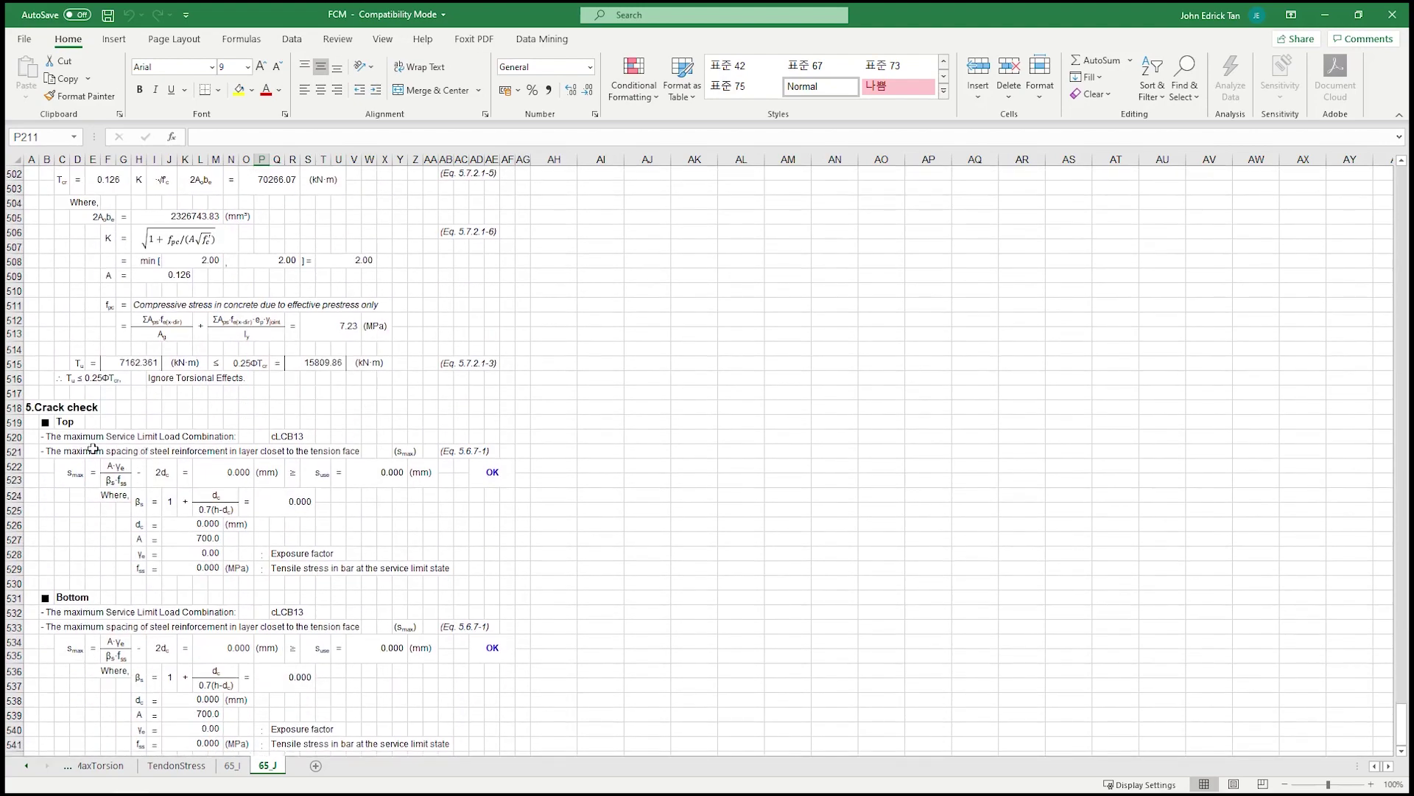
scroll(125, 441, "up", 6)
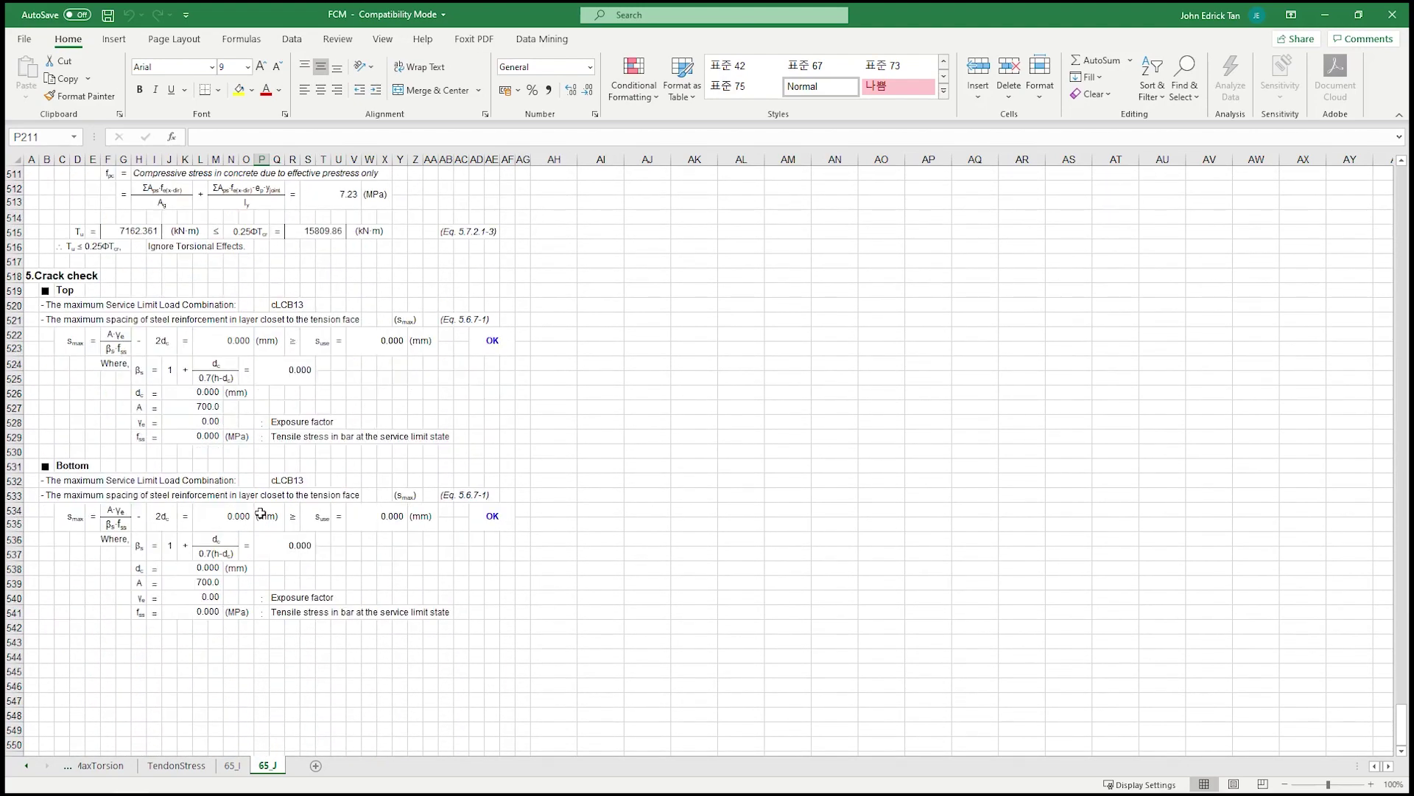
scroll(255, 516, "up", 9)
scroll(280, 530, "up", 20)
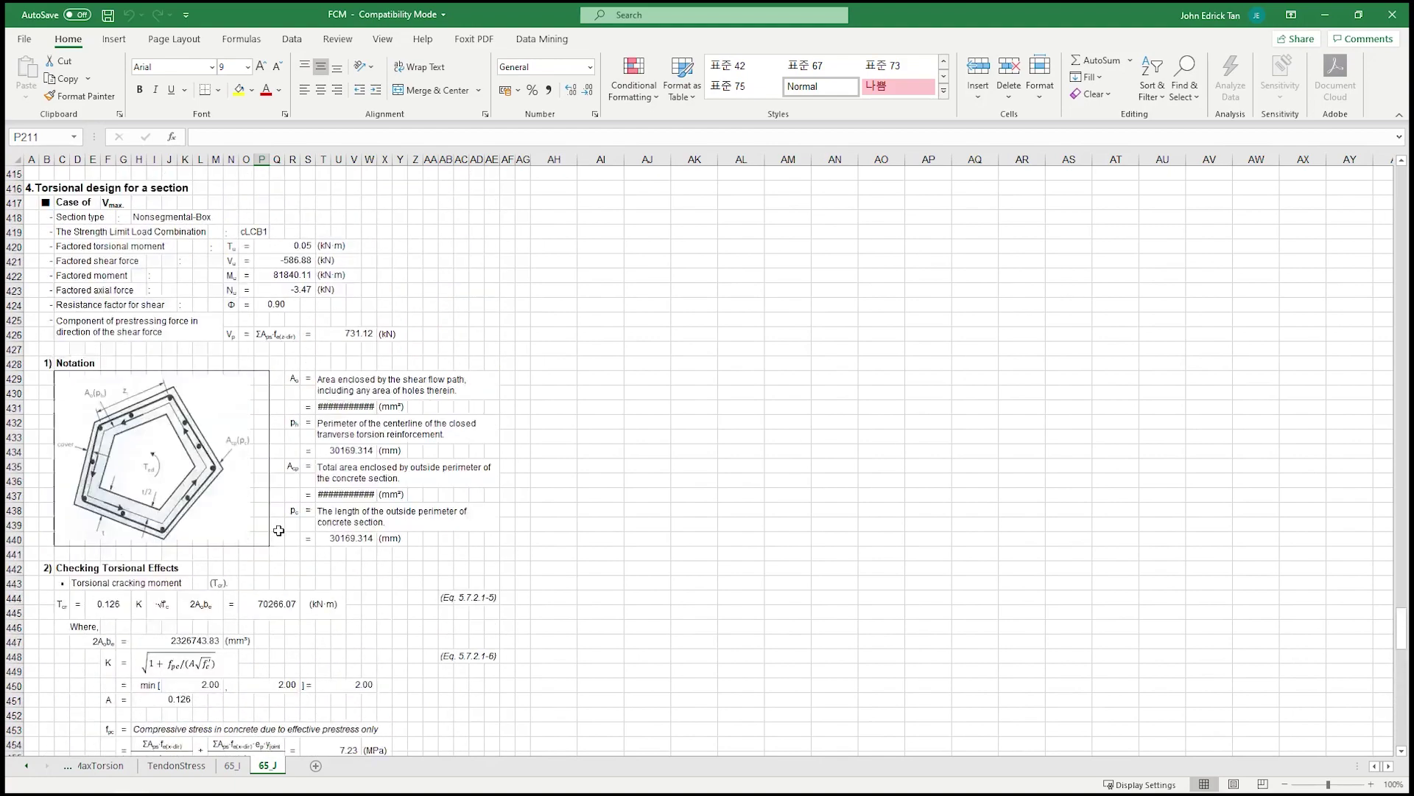
scroll(291, 531, "up", 14)
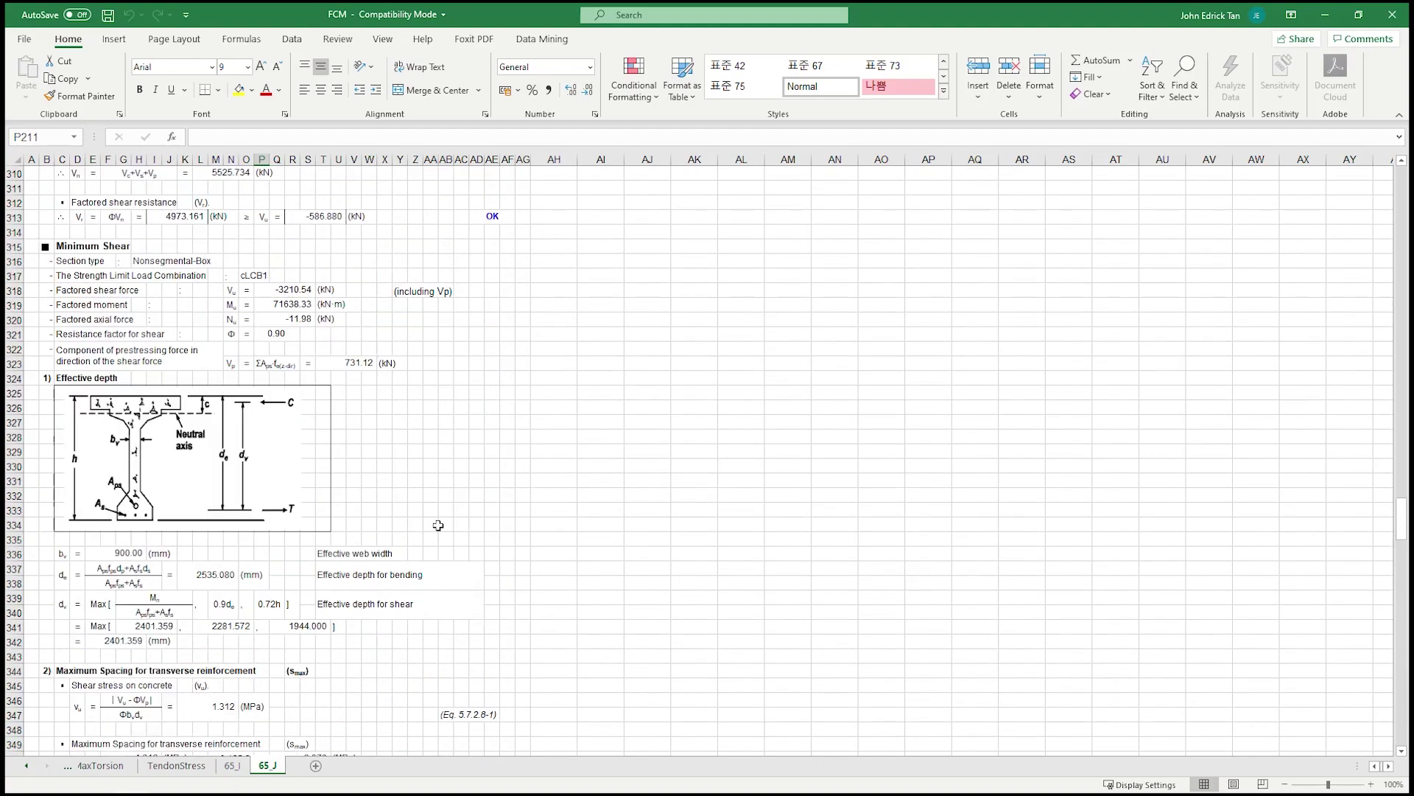
scroll(221, 648, "up", 4)
scroll(209, 660, "up", 7)
Go back to the first report sheet and review each stress check sheet from StressAtCS through TendonStress.
left_click(26, 765)
left_click(26, 766)
left_click(27, 766)
left_click(27, 766)
left_click(26, 766)
left_click(111, 766)
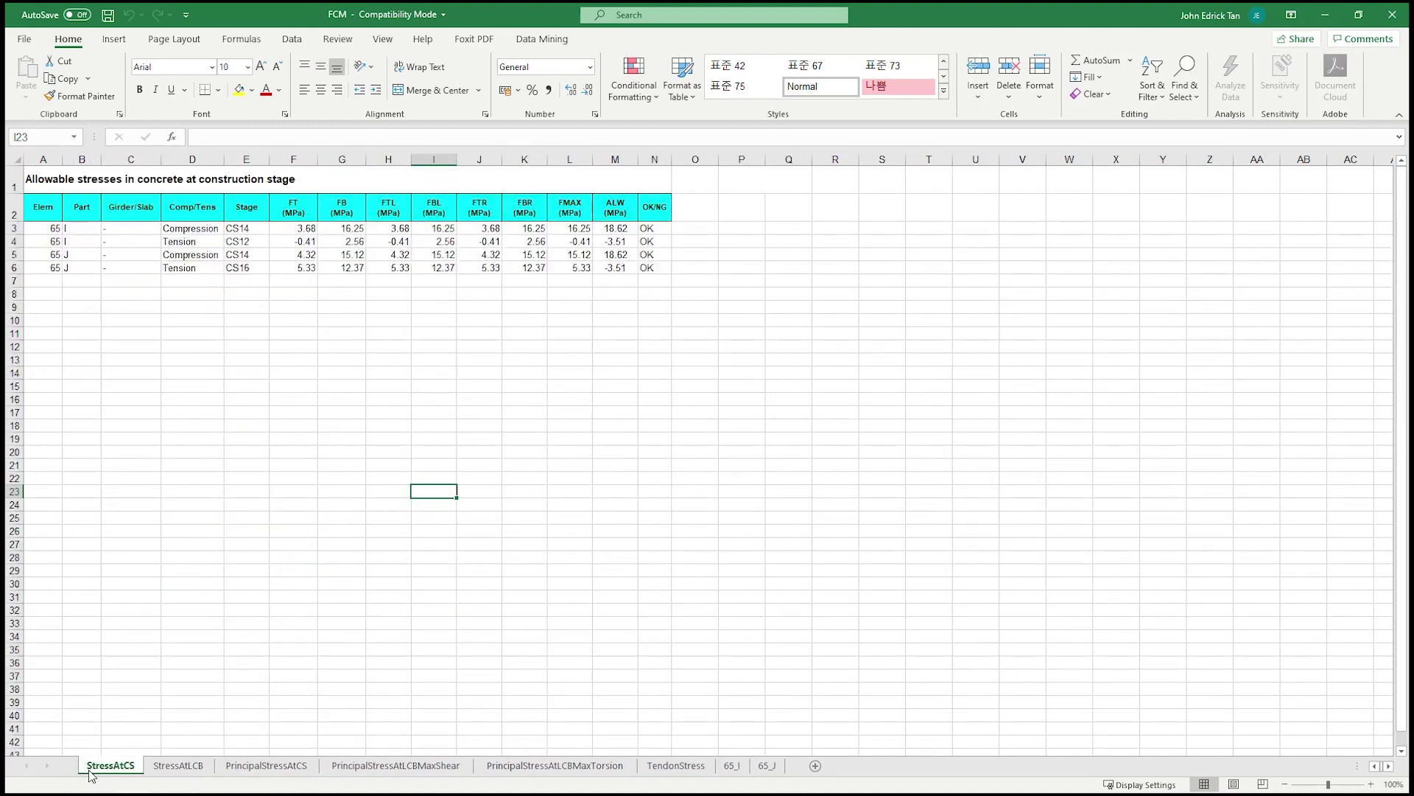
left_click(175, 766)
left_click(267, 766)
left_click(362, 767)
left_click(533, 764)
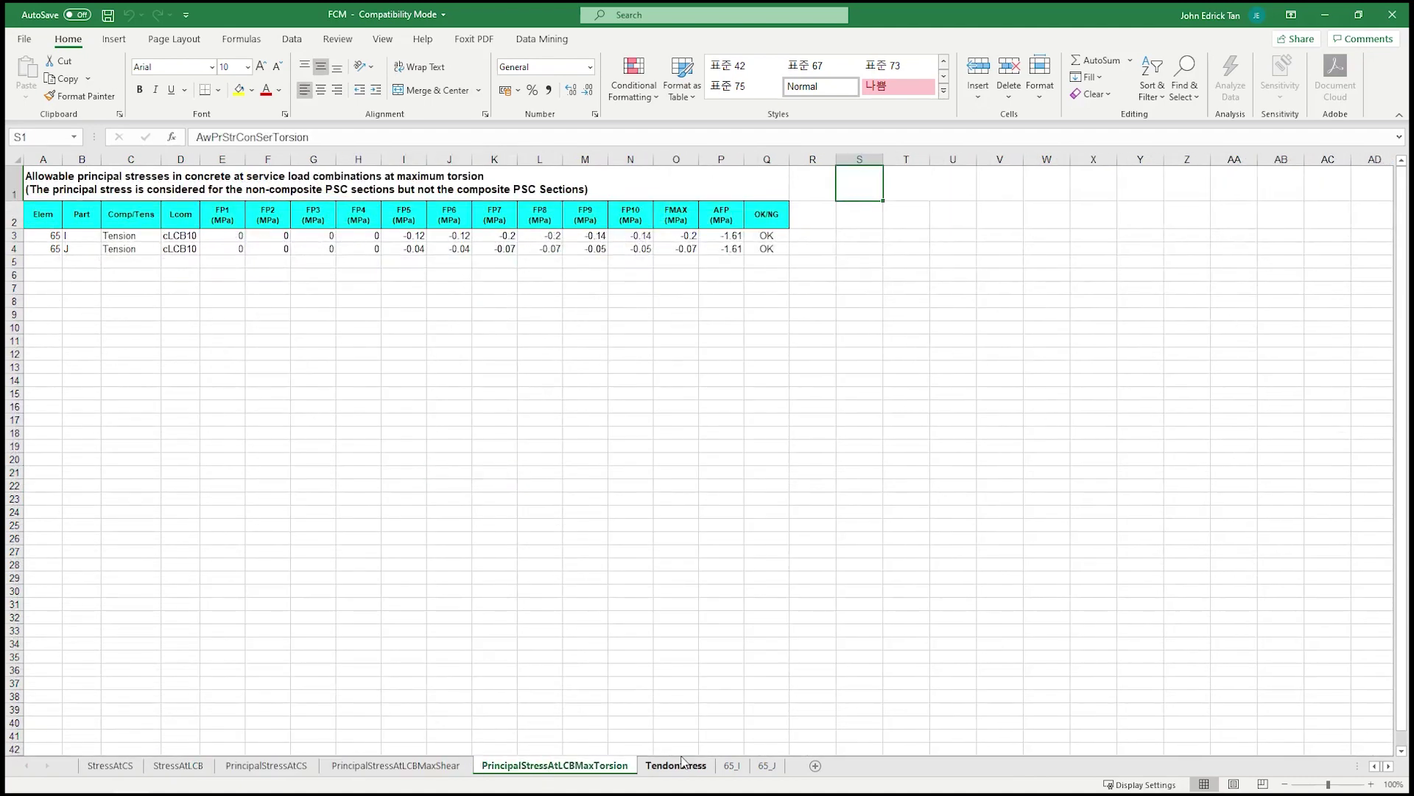
left_click(666, 768)
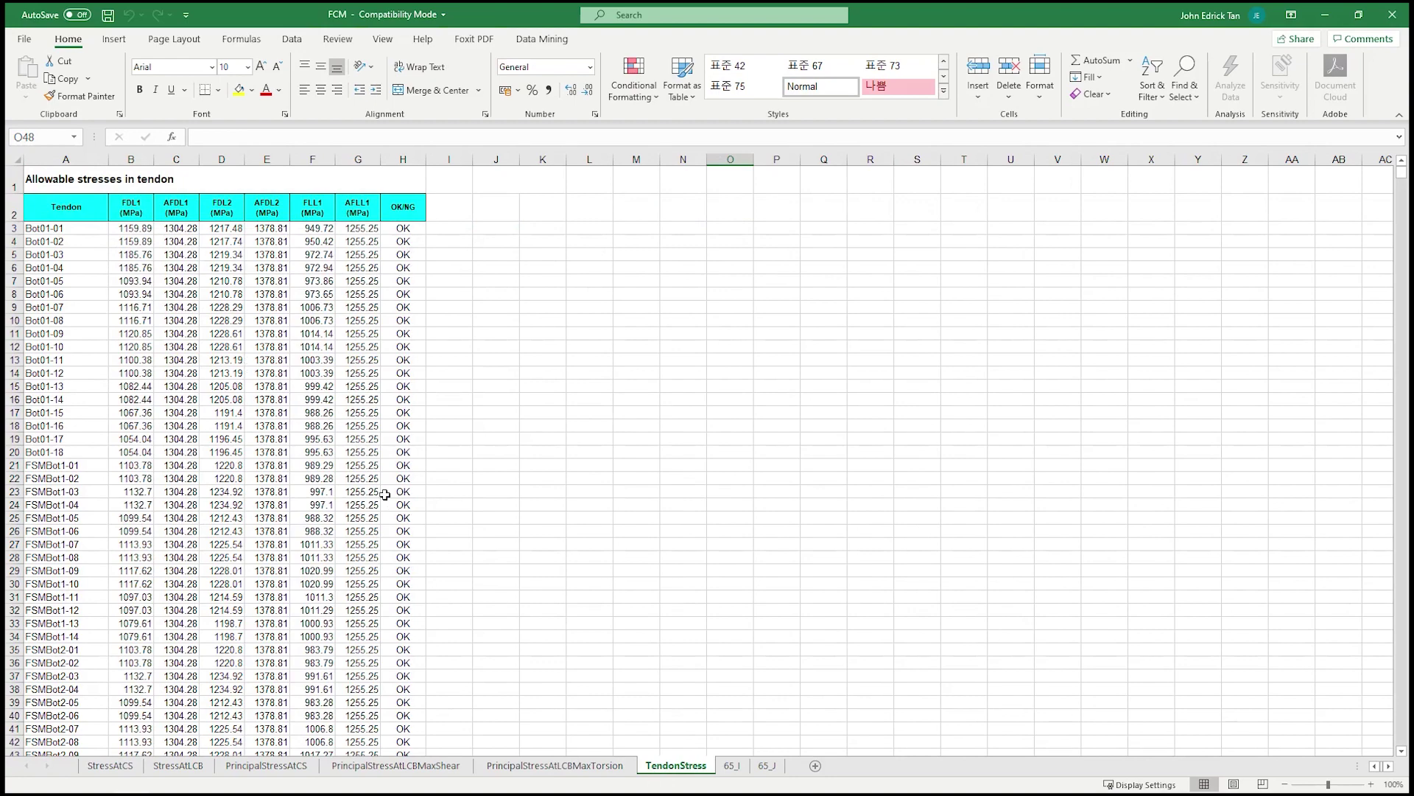
Compare the 65_I and 65_J detailed design sheets, ending at the Design Condition section of 65_J.
left_click(730, 766)
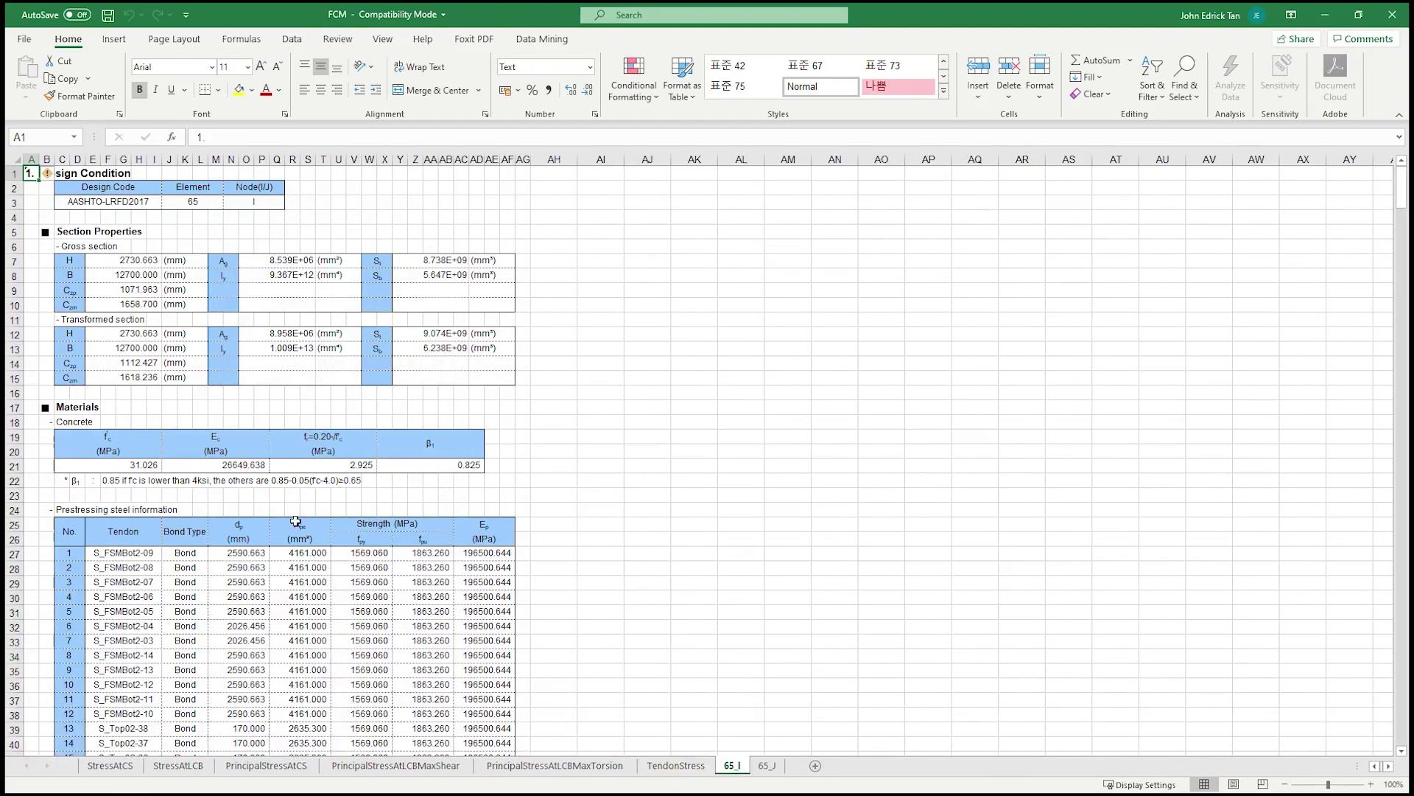
left_click(767, 766)
left_click(731, 766)
left_click(765, 766)
left_click(731, 767)
left_click(766, 766)
left_click(734, 766)
left_click(766, 766)
left_click(737, 767)
left_click(767, 766)
scroll(382, 582, "up", 12)
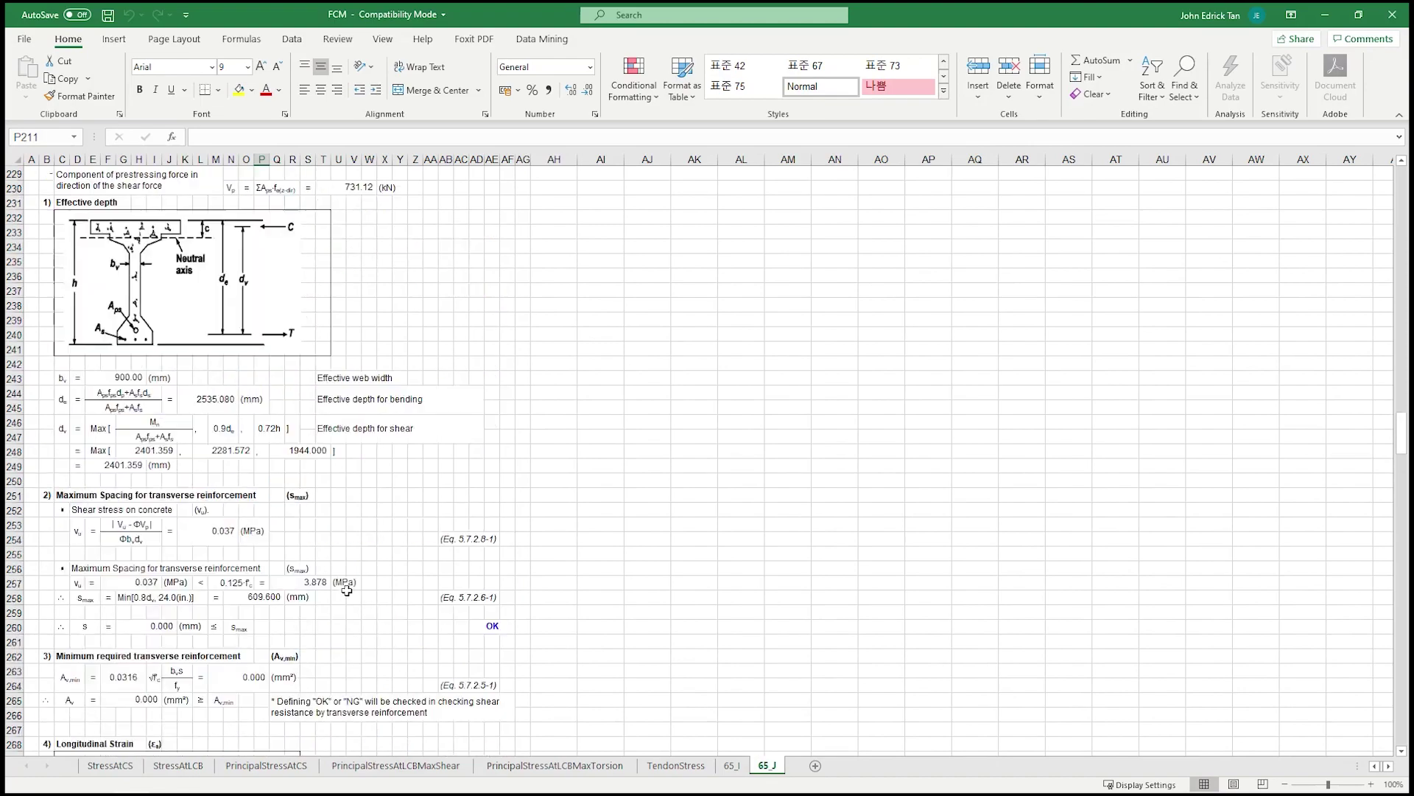
scroll(382, 583, "up", 20)
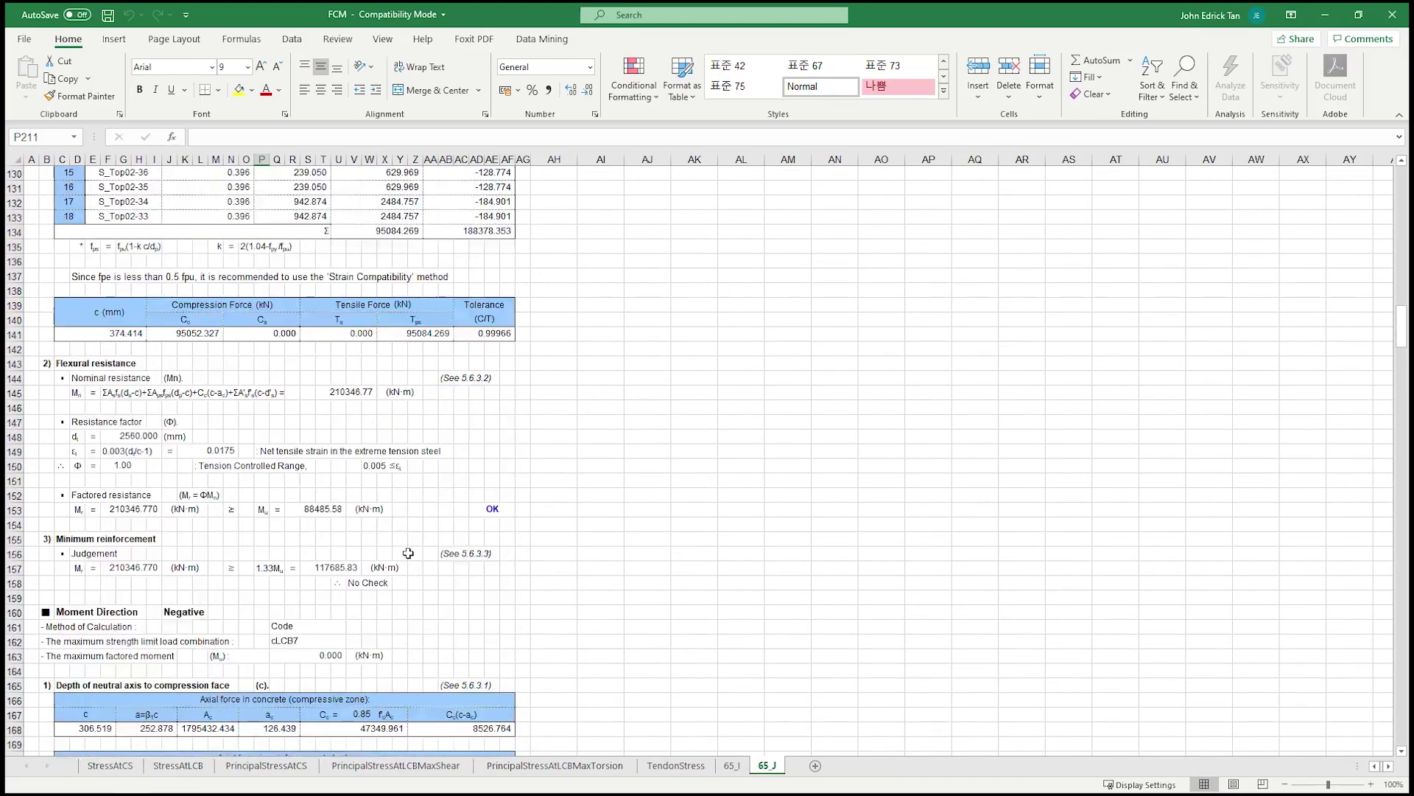
scroll(415, 526, "up", 20)
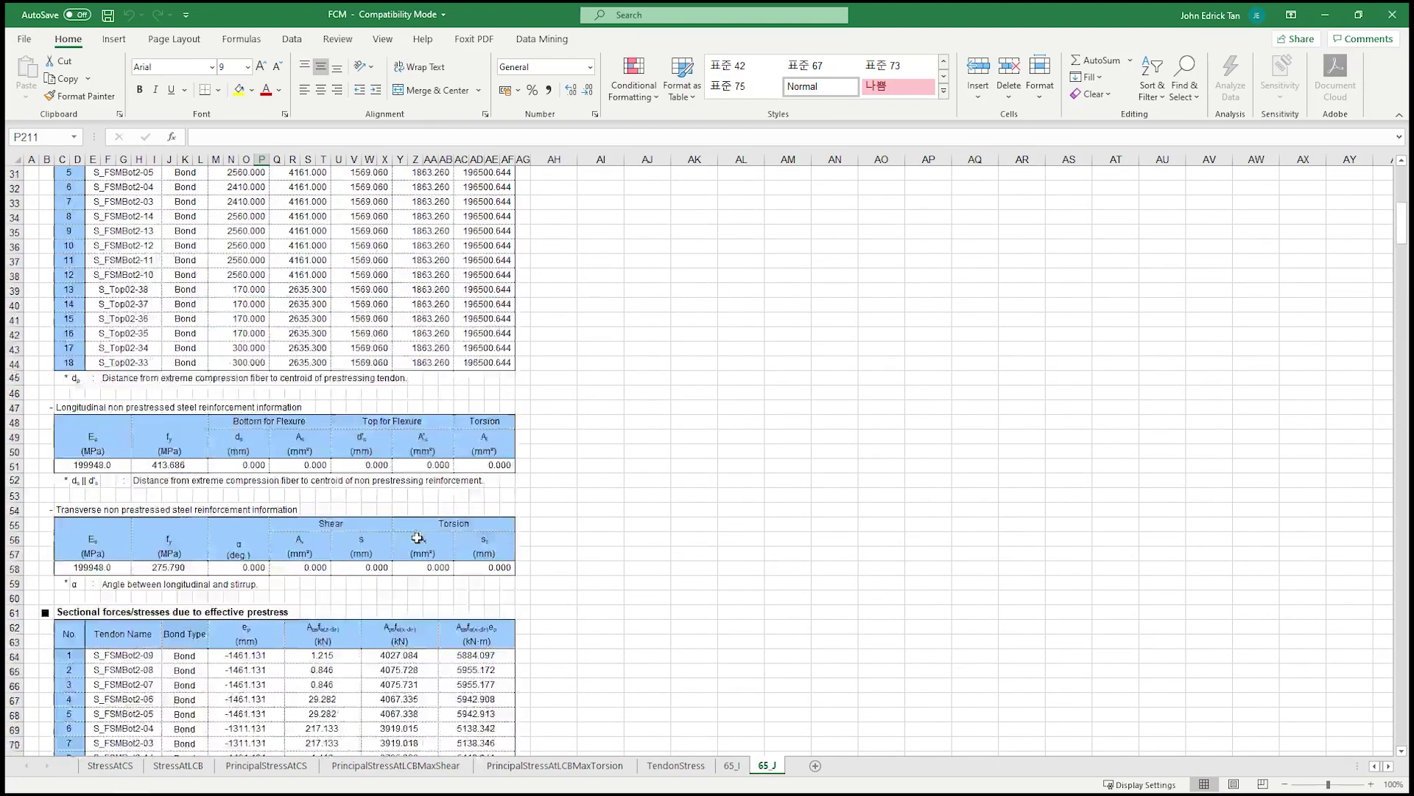
scroll(406, 535, "up", 3)
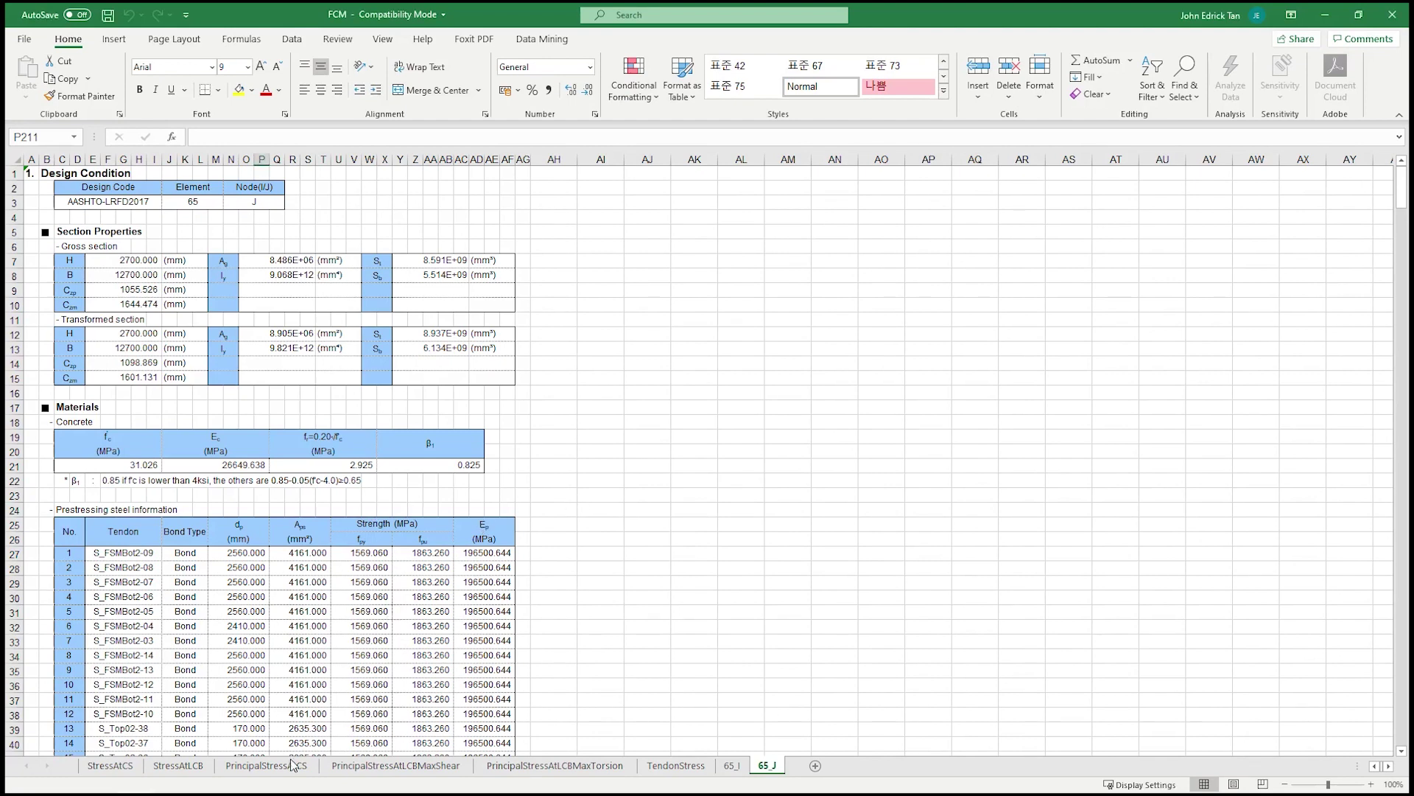
Switch to midas Civil and show the whole bridge model in a three-dimensional perspective.
left_click(85, 781)
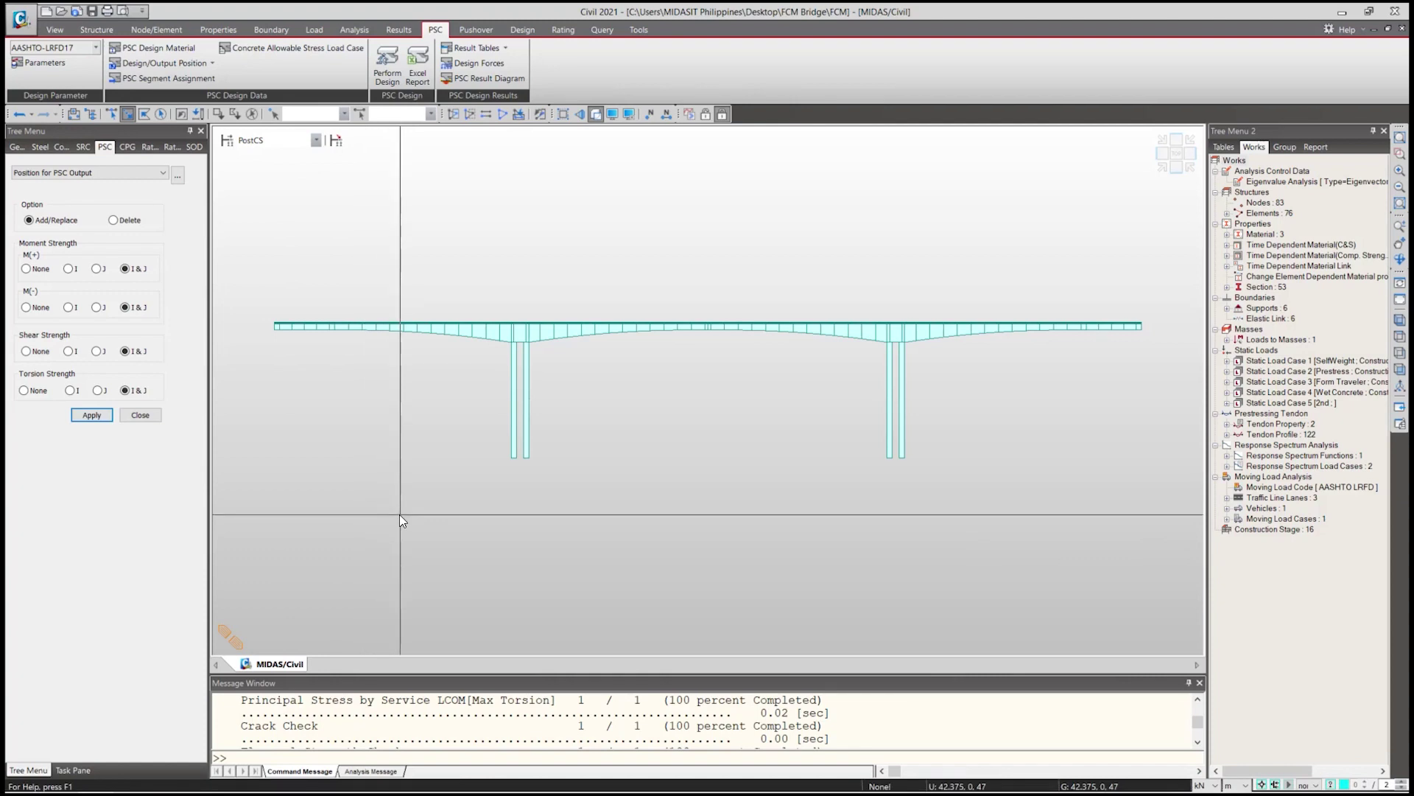
scroll(625, 465, "up", 2)
middle_click_drag(556, 417, 592, 453, "ctrl")
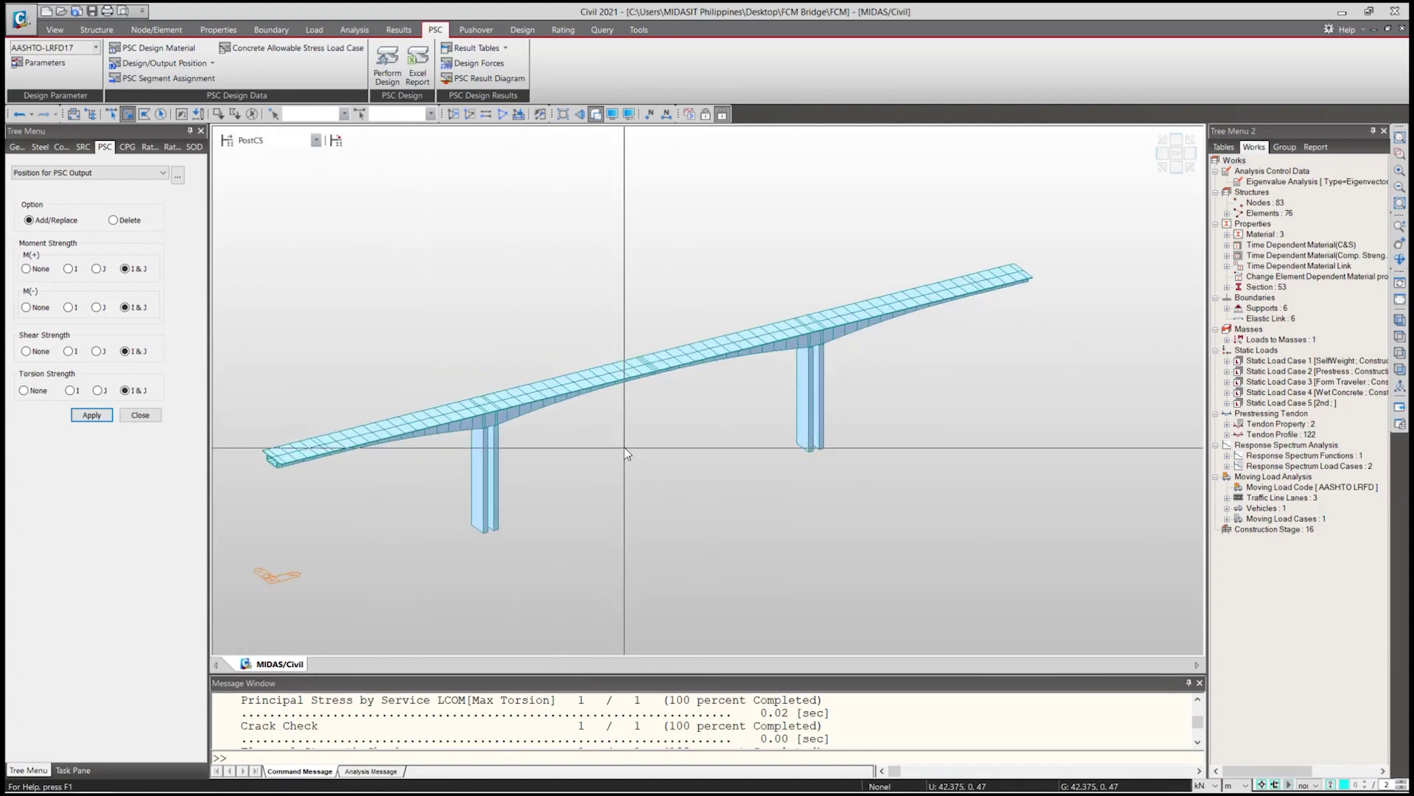